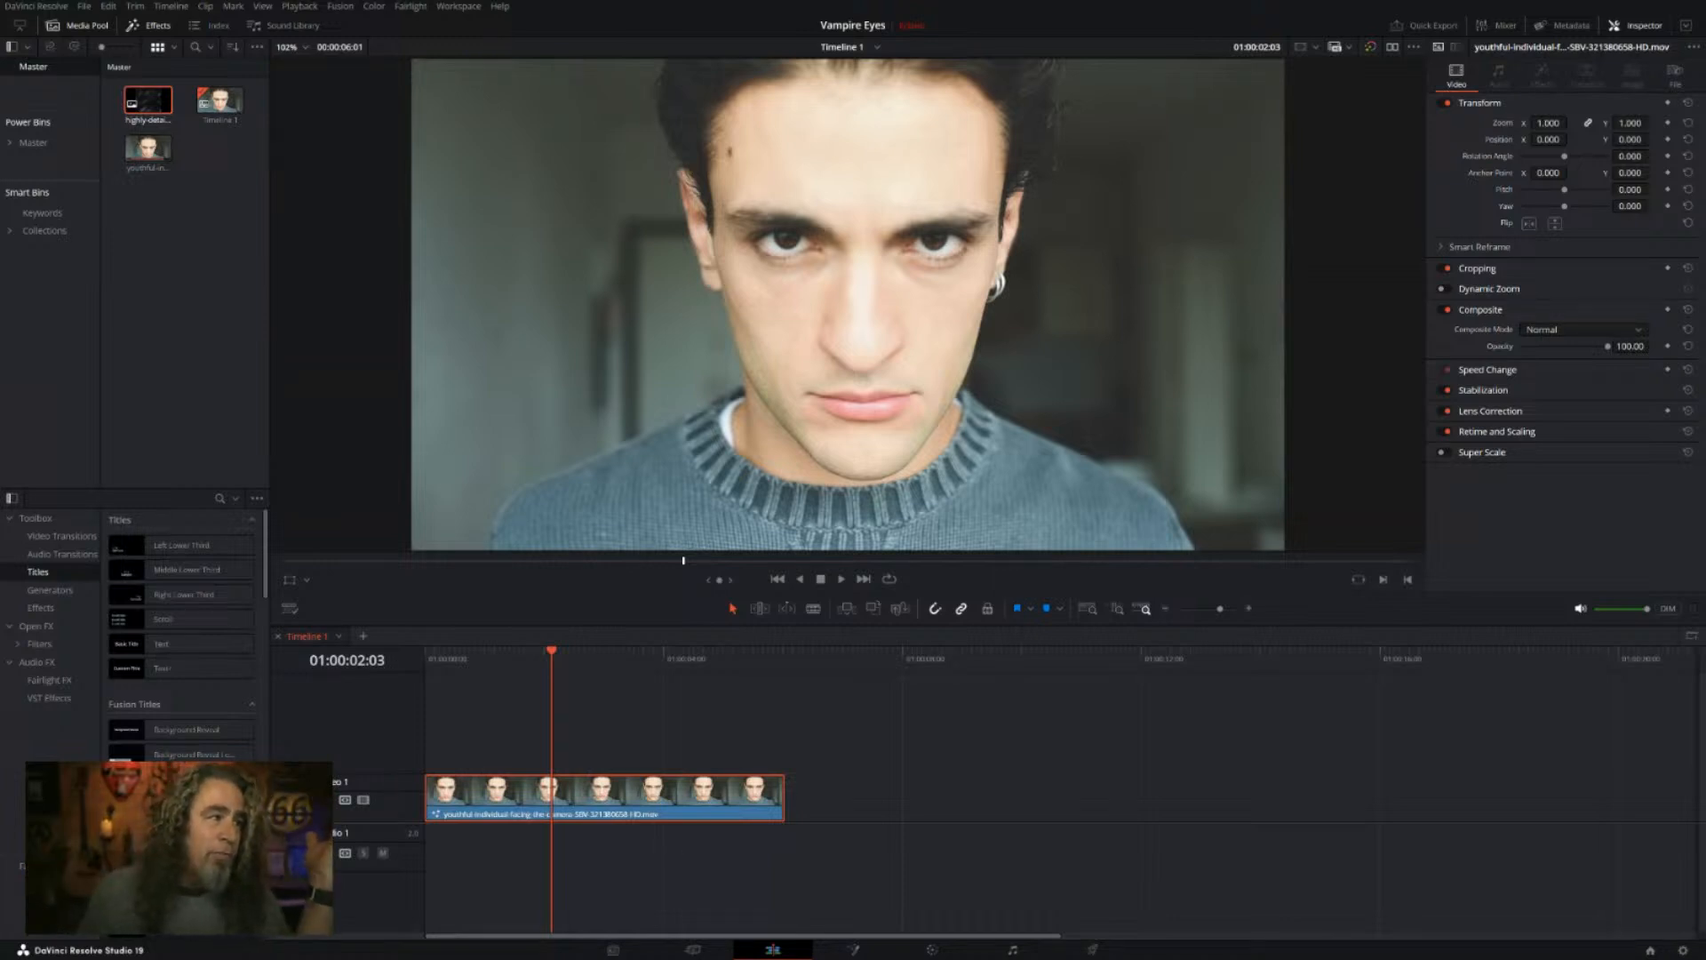
# Step: Move the playhead to 01:00:02:15 on the portrait clip and open the clip in the Fusion page
pyautogui.moveTo(543, 662); pyautogui.dragTo(679, 655)
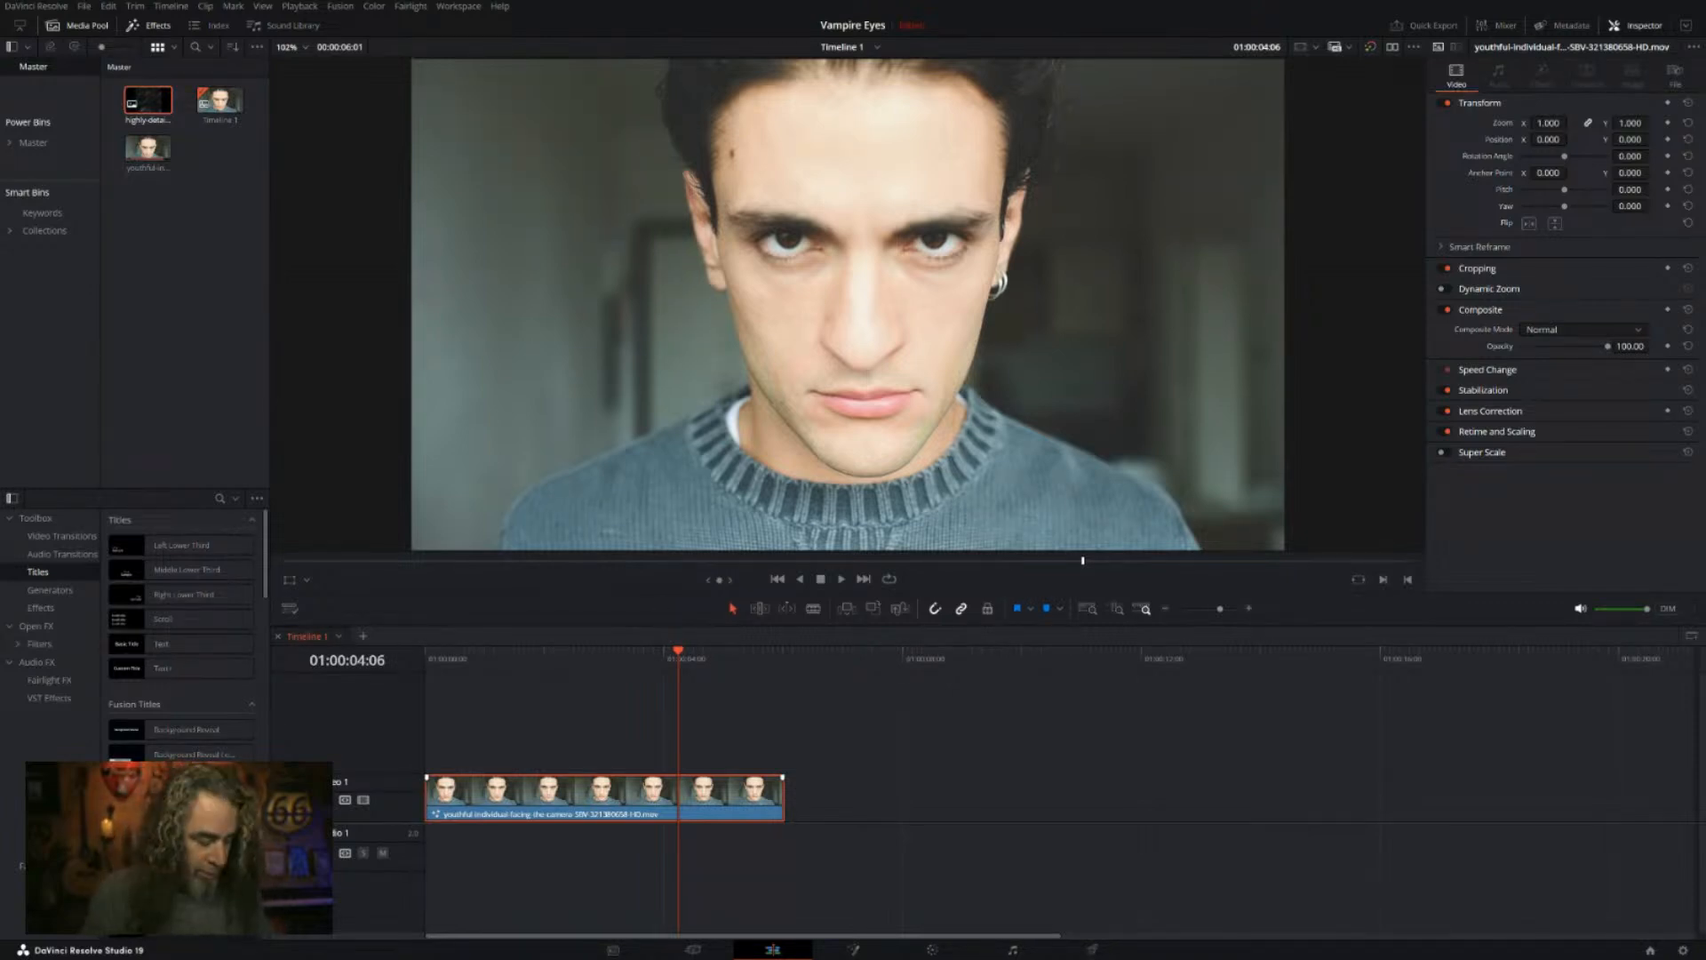
pyautogui.moveTo(633, 658); pyautogui.dragTo(582, 659)
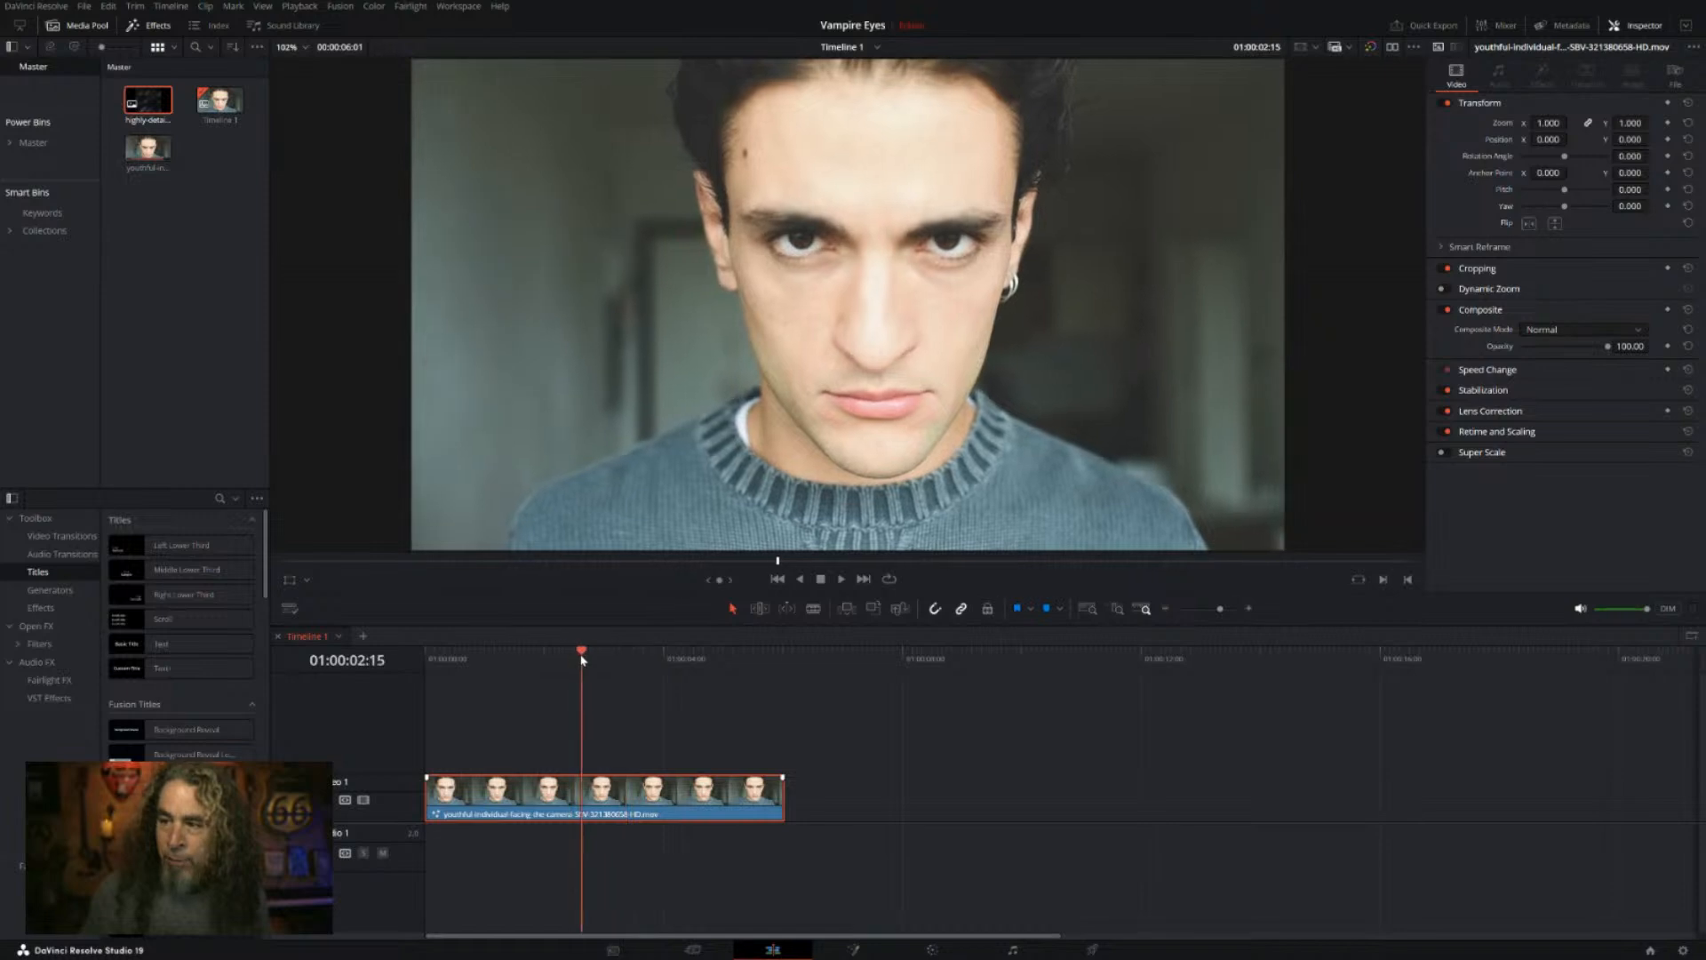
pyautogui.click(853, 949)
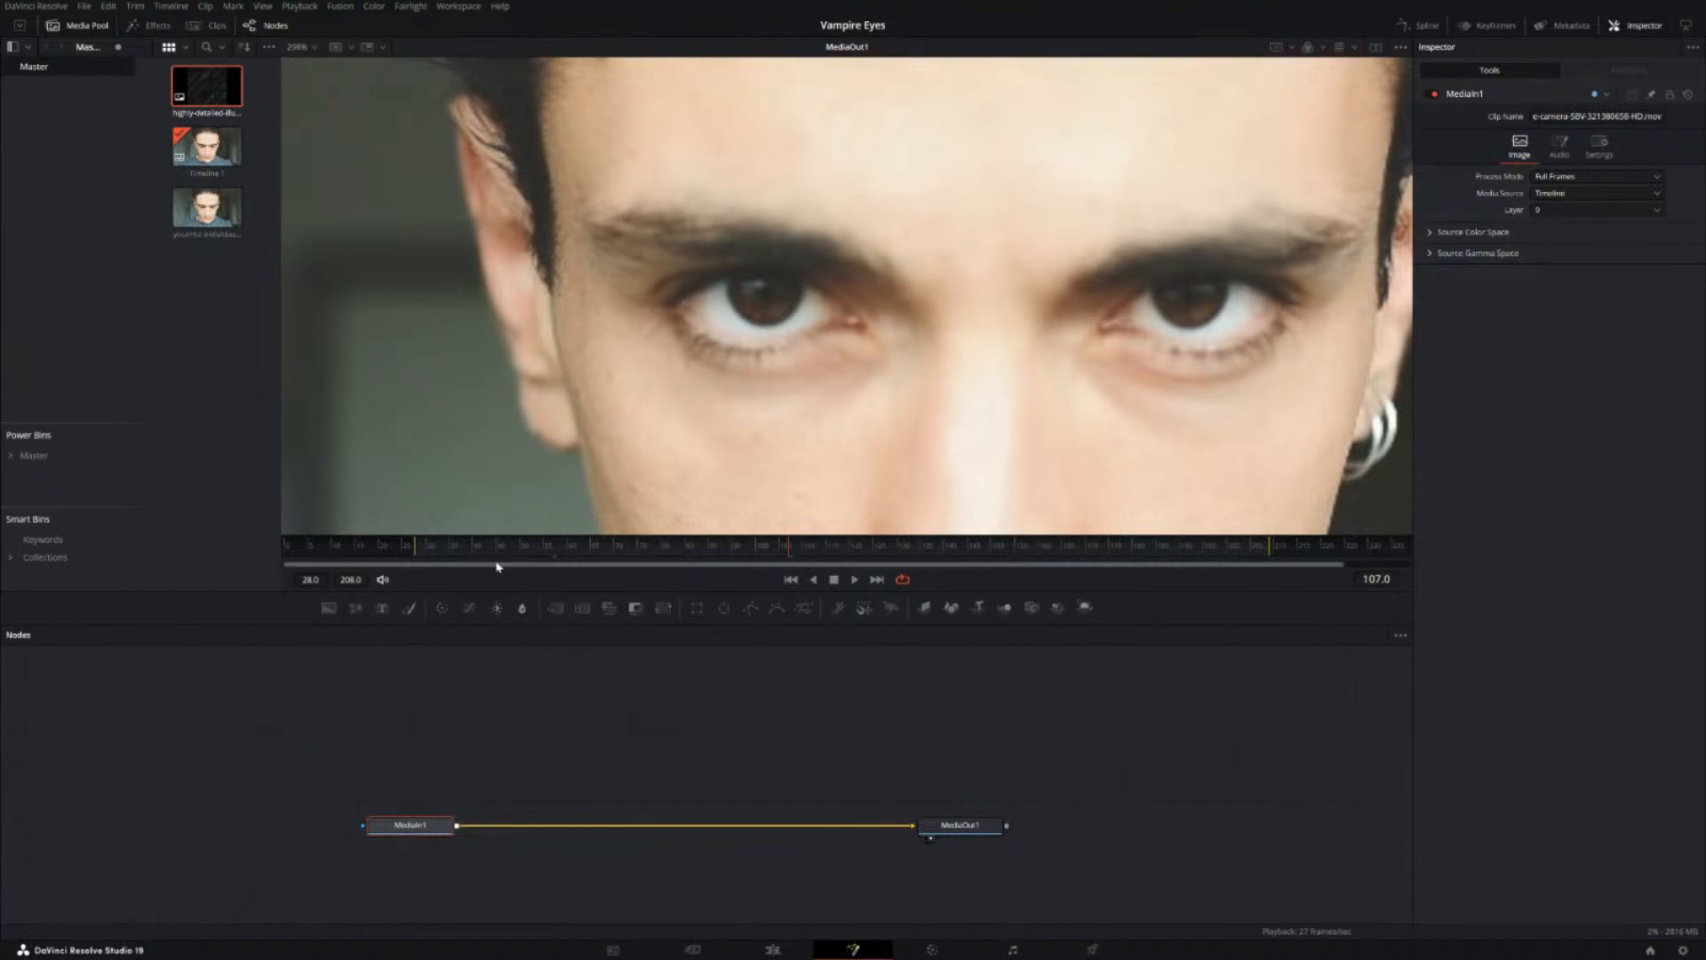
# Step: Enlarge the node editor and move the MediaIn1 and MediaOut1 nodes together lower down to free space above them
pyautogui.scroll(-2, 480, 769)
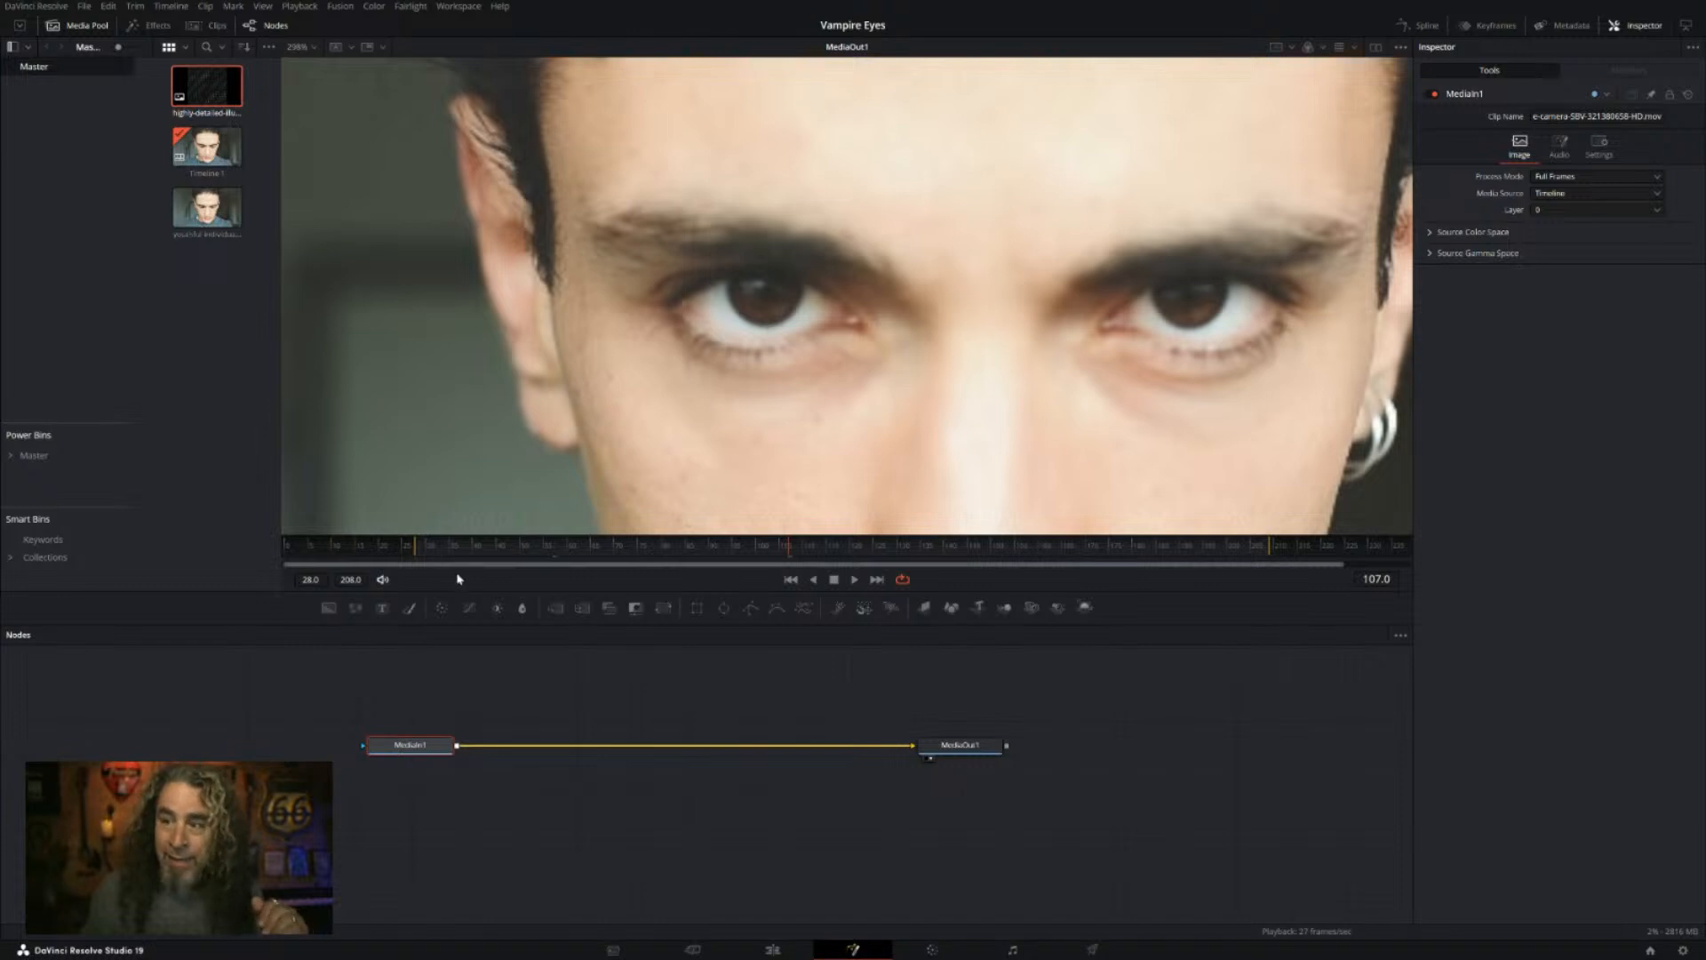
pyautogui.moveTo(471, 591); pyautogui.dragTo(464, 538)
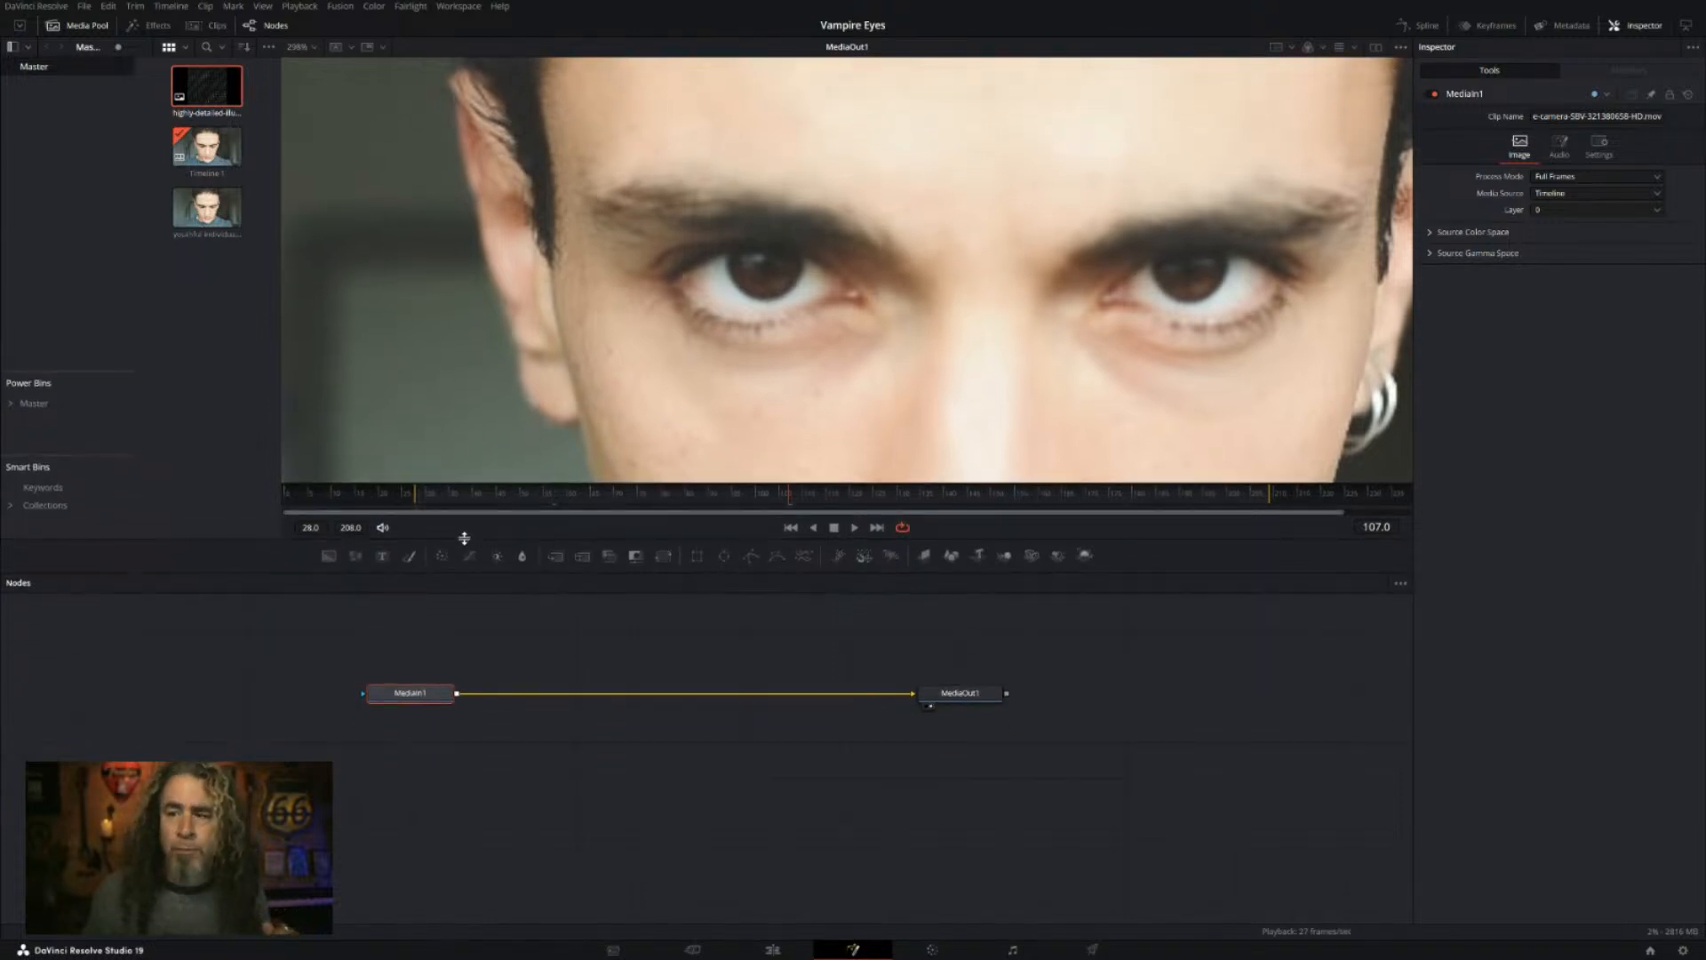
pyautogui.moveTo(325, 642); pyautogui.dragTo(1035, 748)
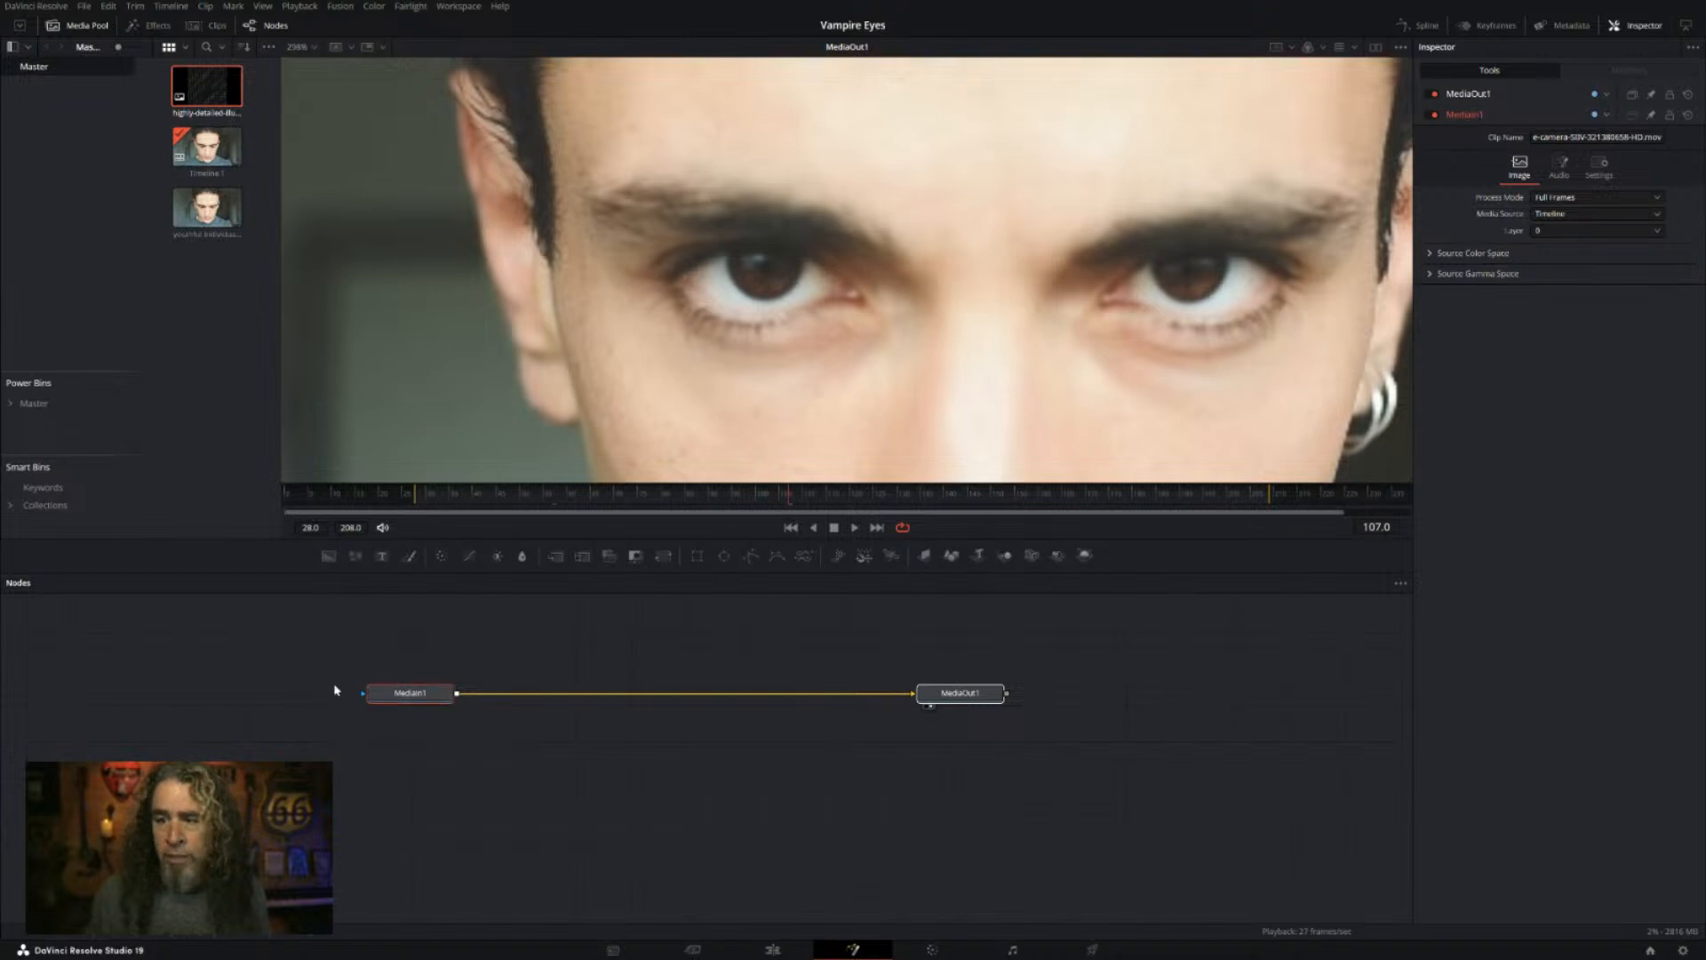
pyautogui.moveTo(365, 689); pyautogui.dragTo(394, 772)
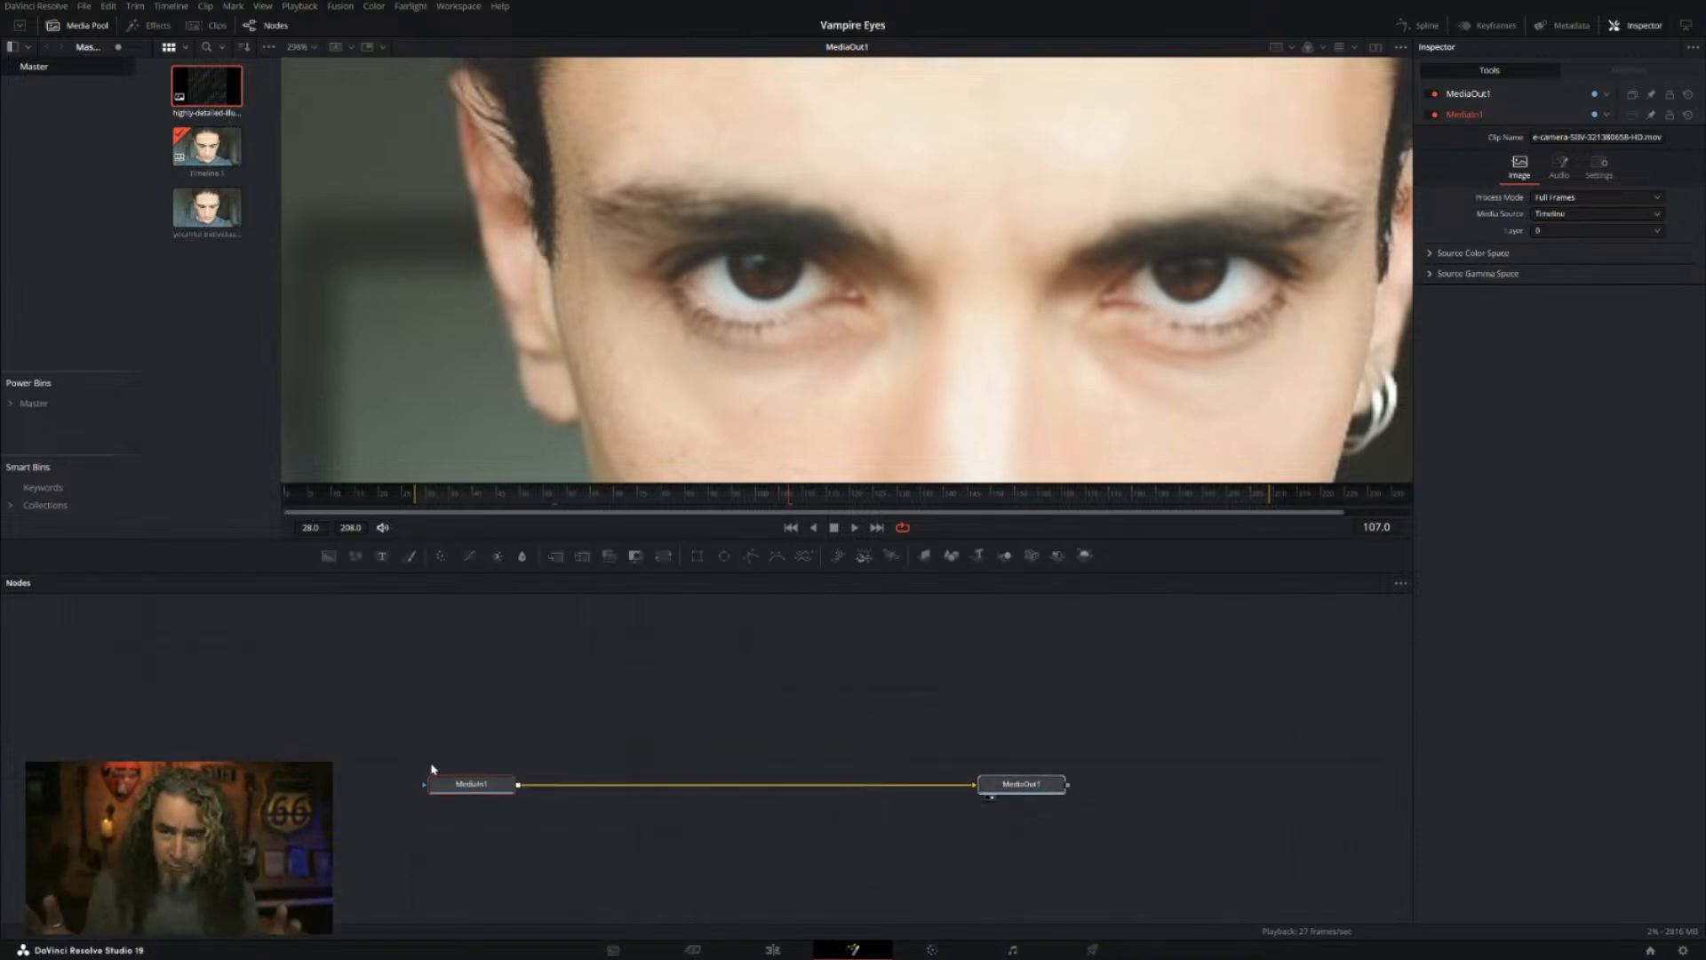
pyautogui.click(619, 703)
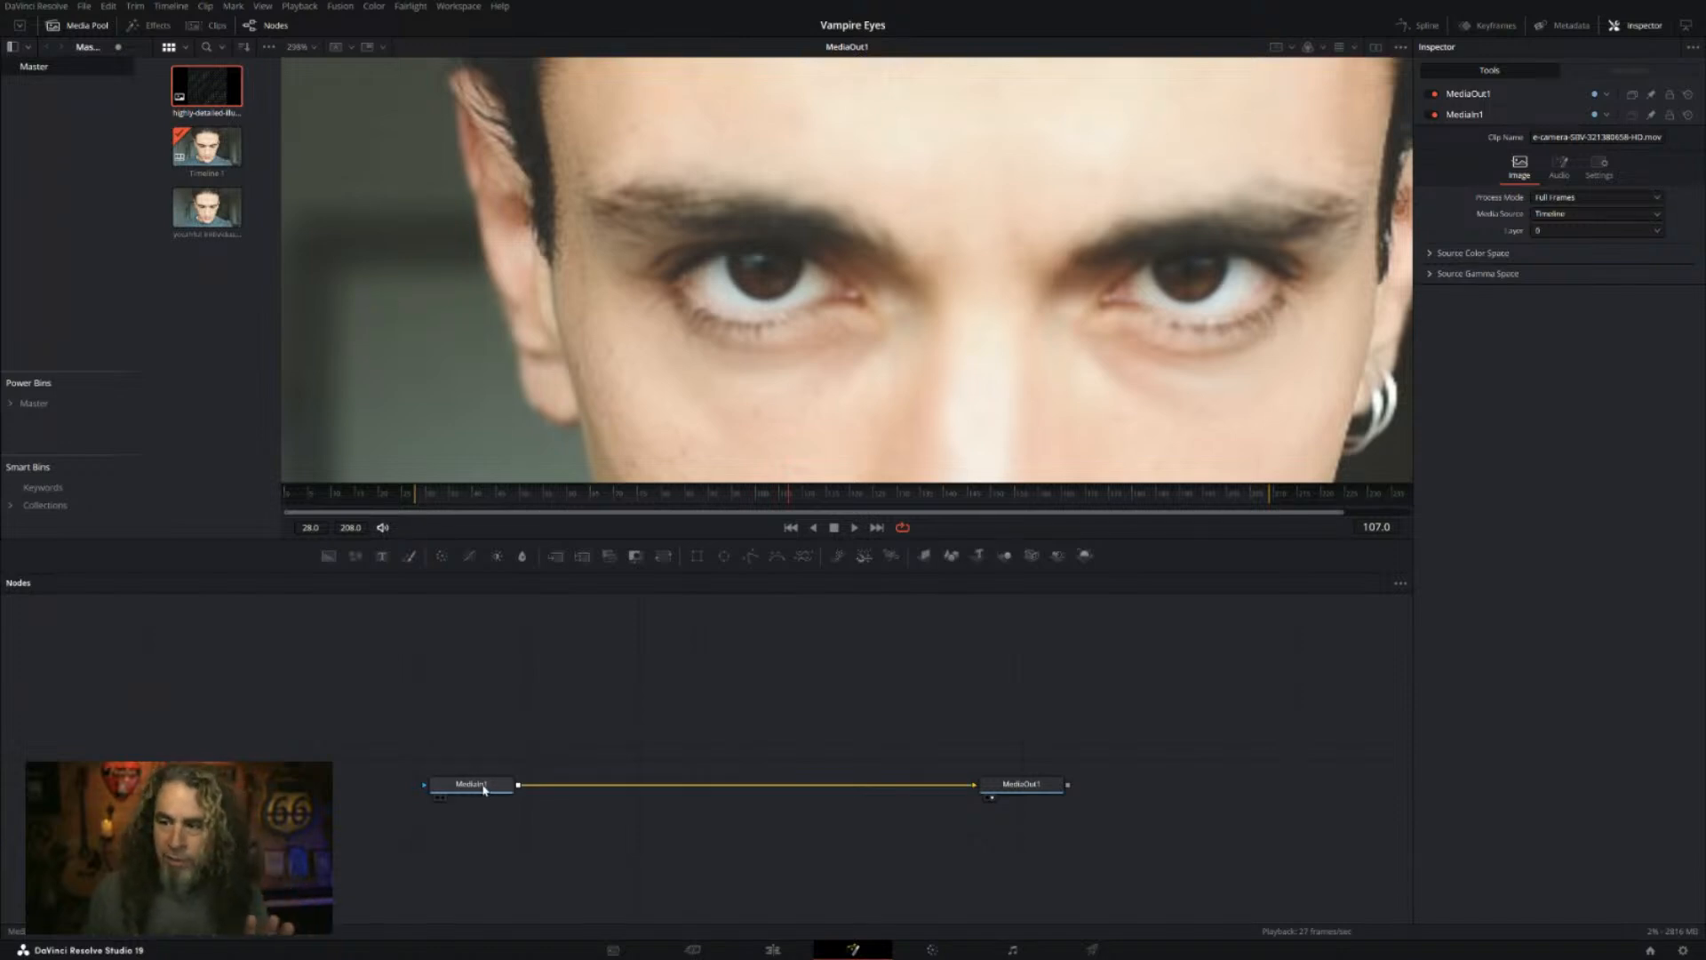
pyautogui.click(557, 556)
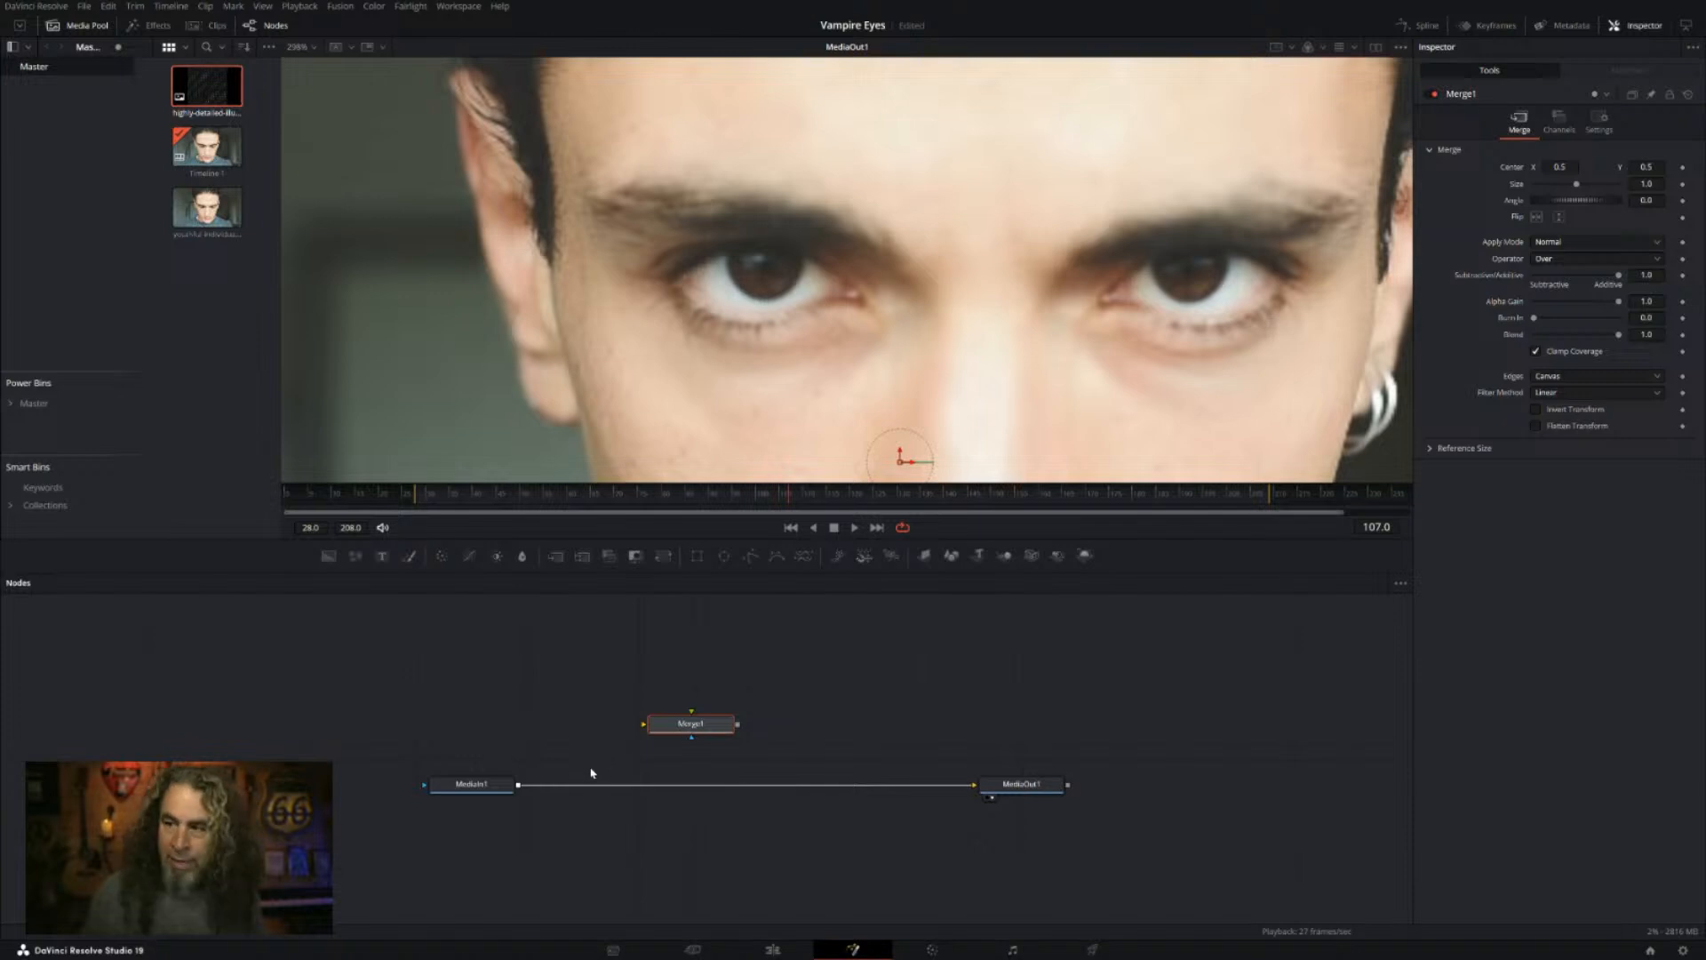
pyautogui.press('Delete')
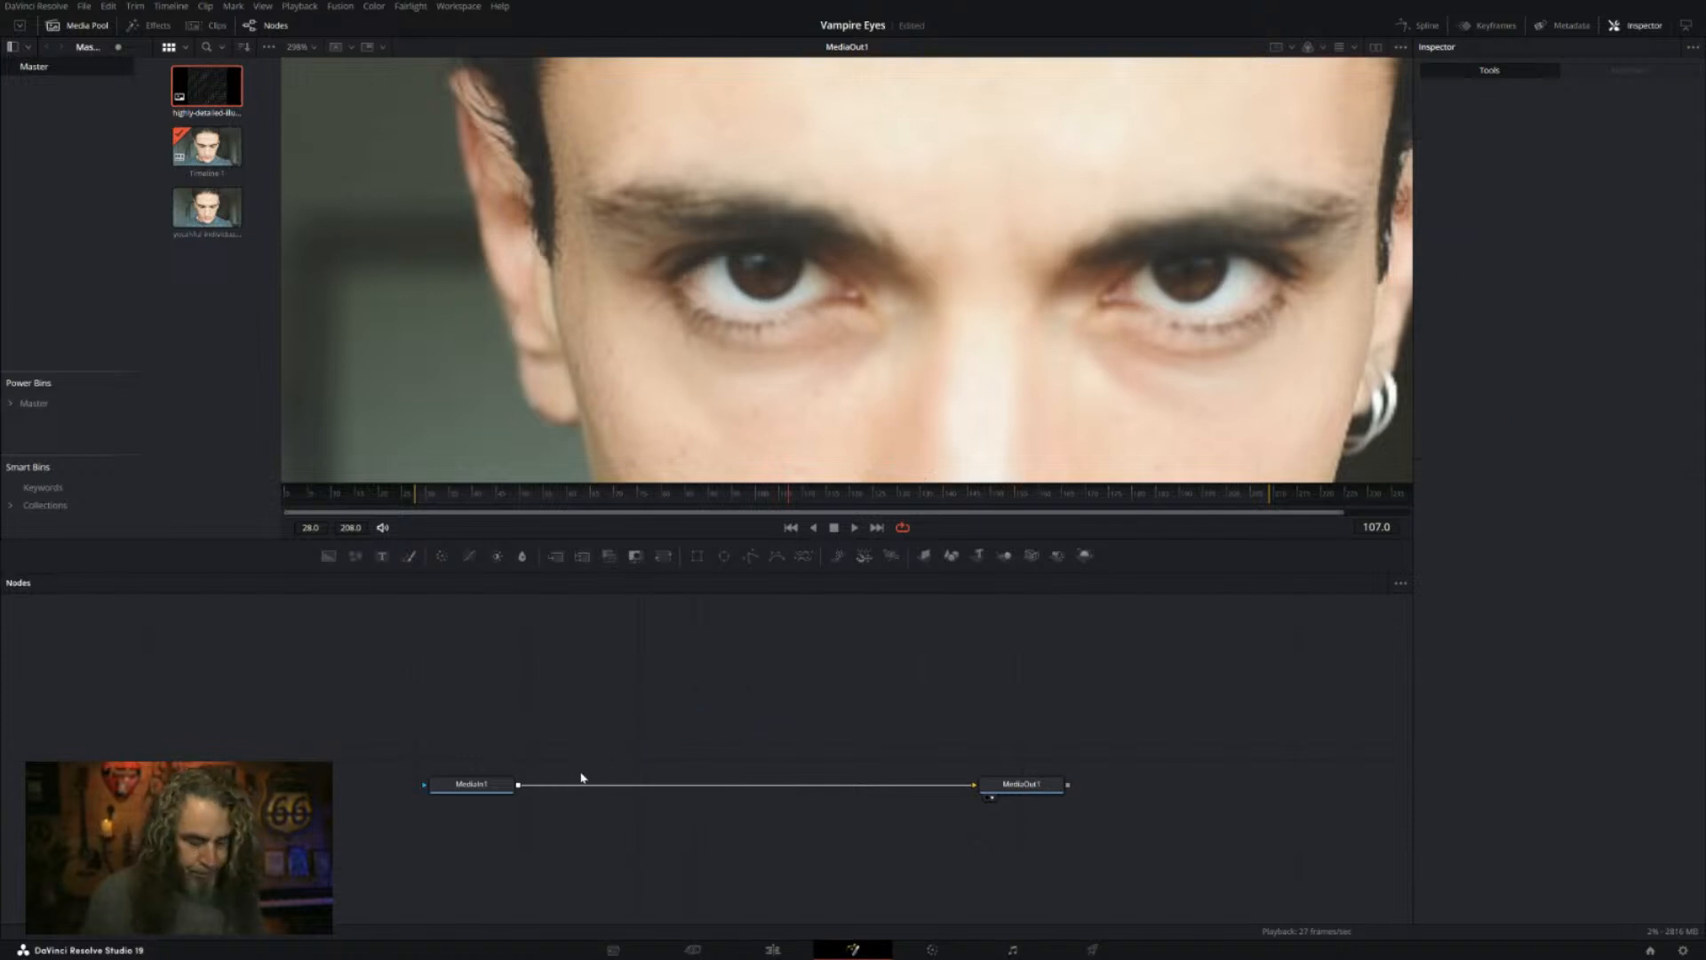
# Step: Insert a Merge node after MediaIn1 and space it out between MediaIn1 and MediaOut1
pyautogui.click(471, 789)
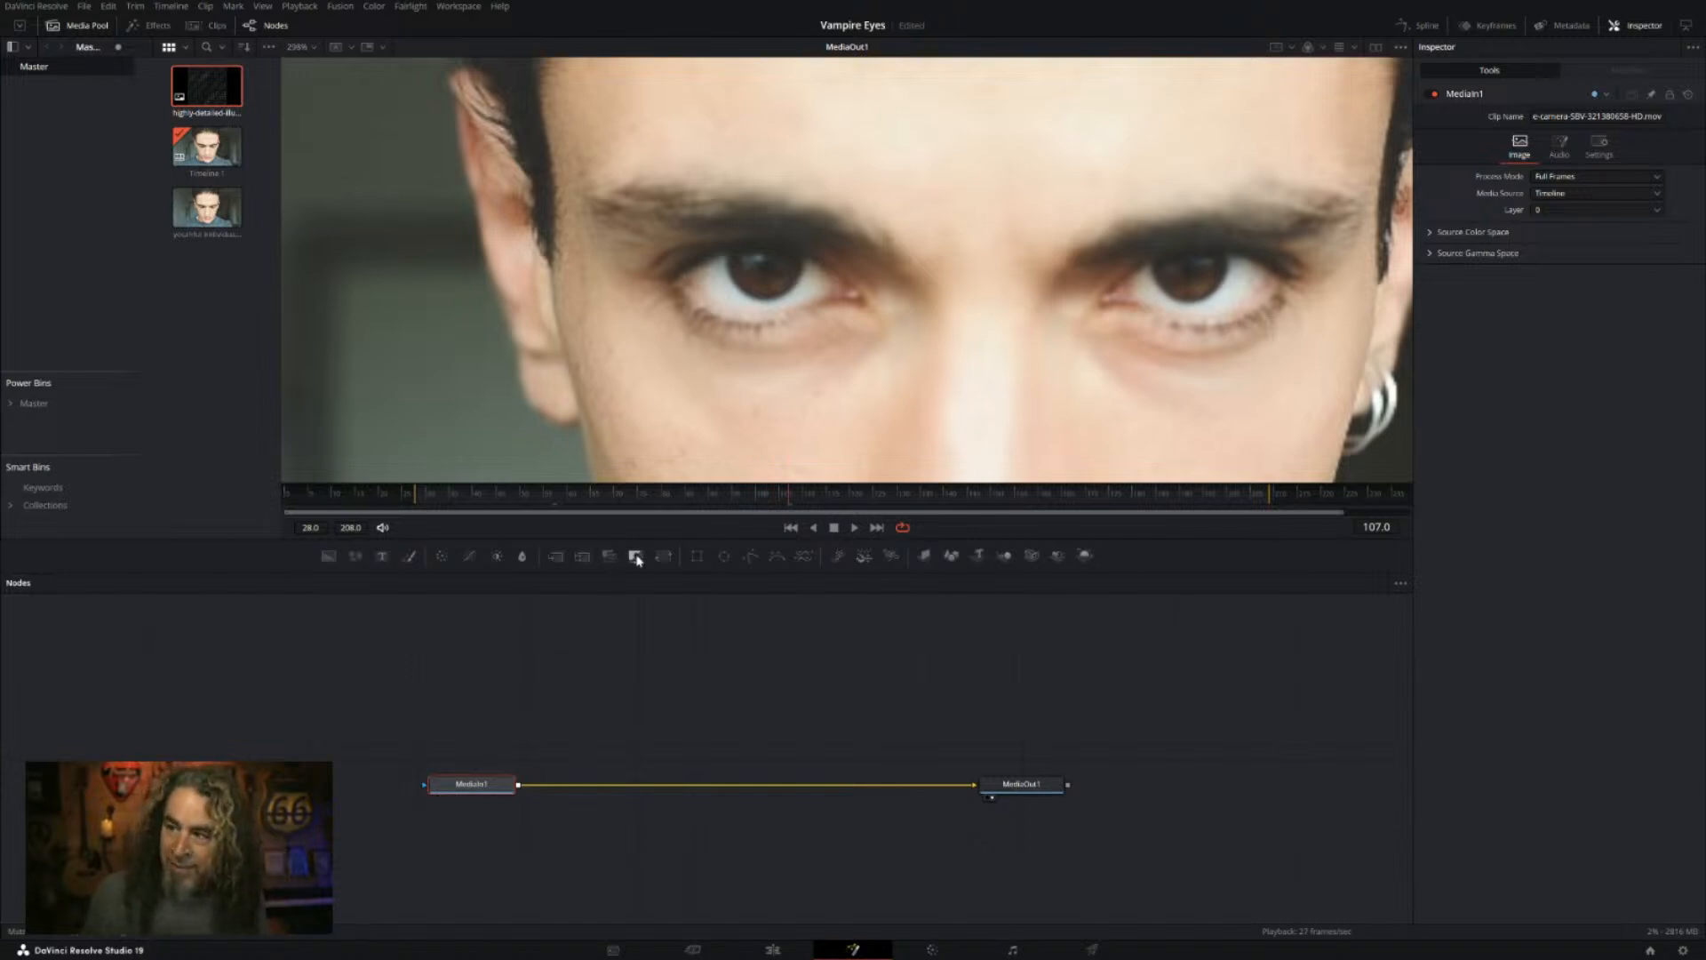
pyautogui.click(560, 560)
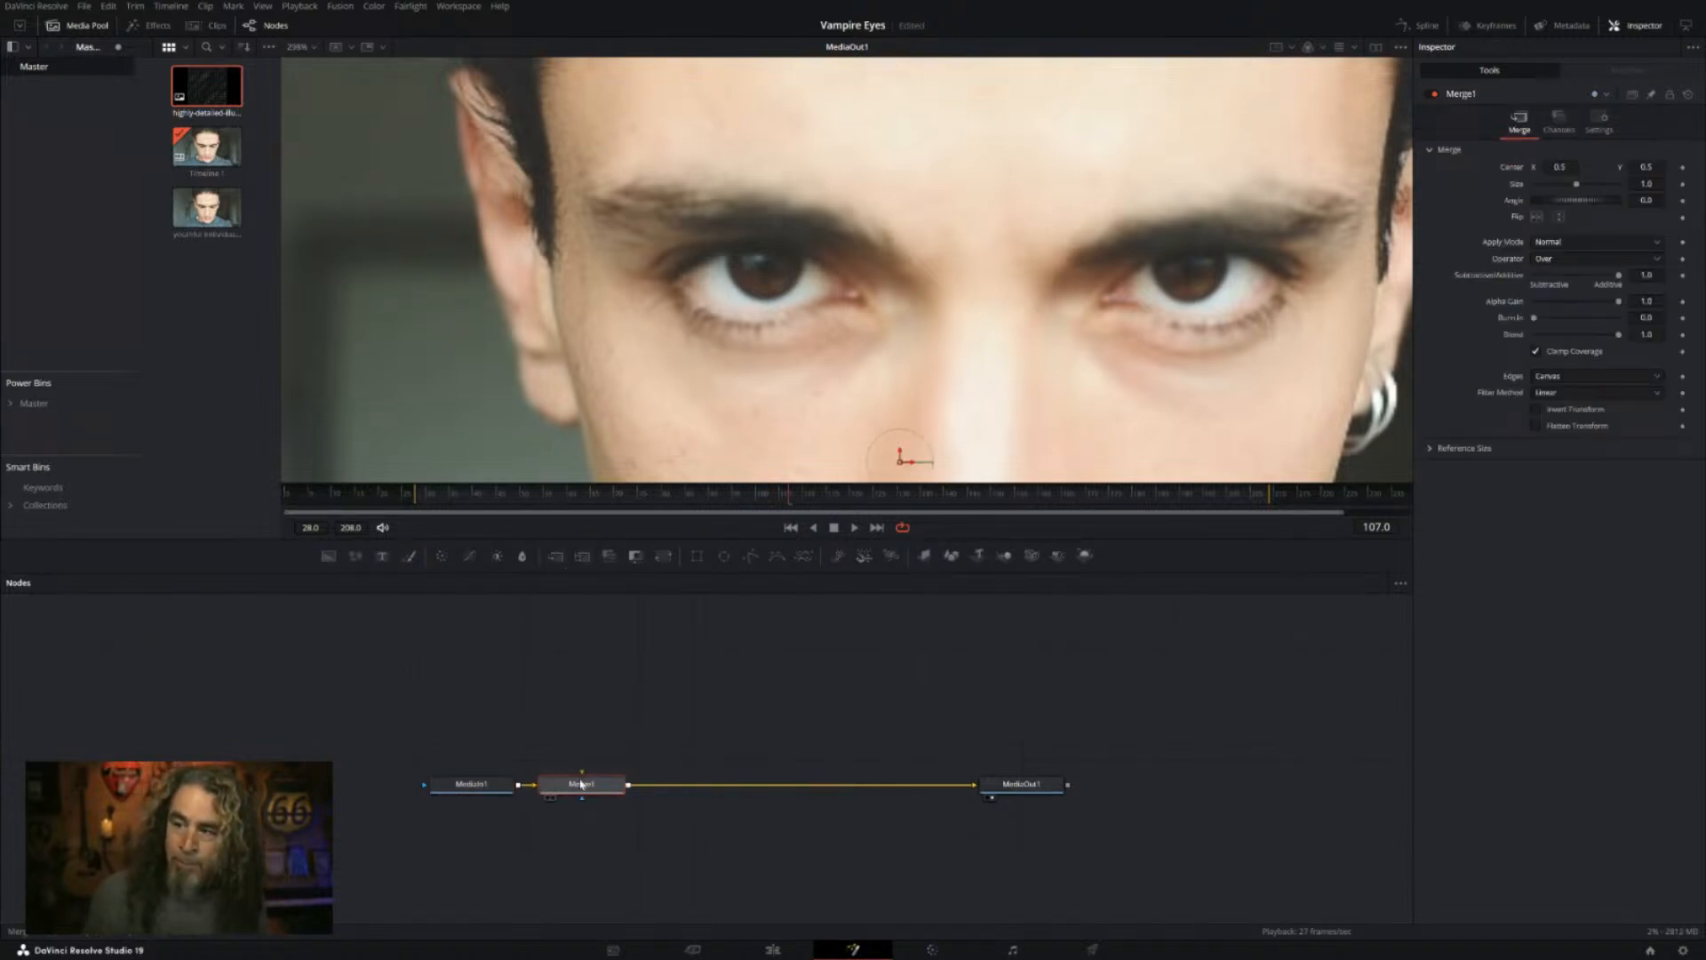
pyautogui.moveTo(582, 789); pyautogui.dragTo(668, 793)
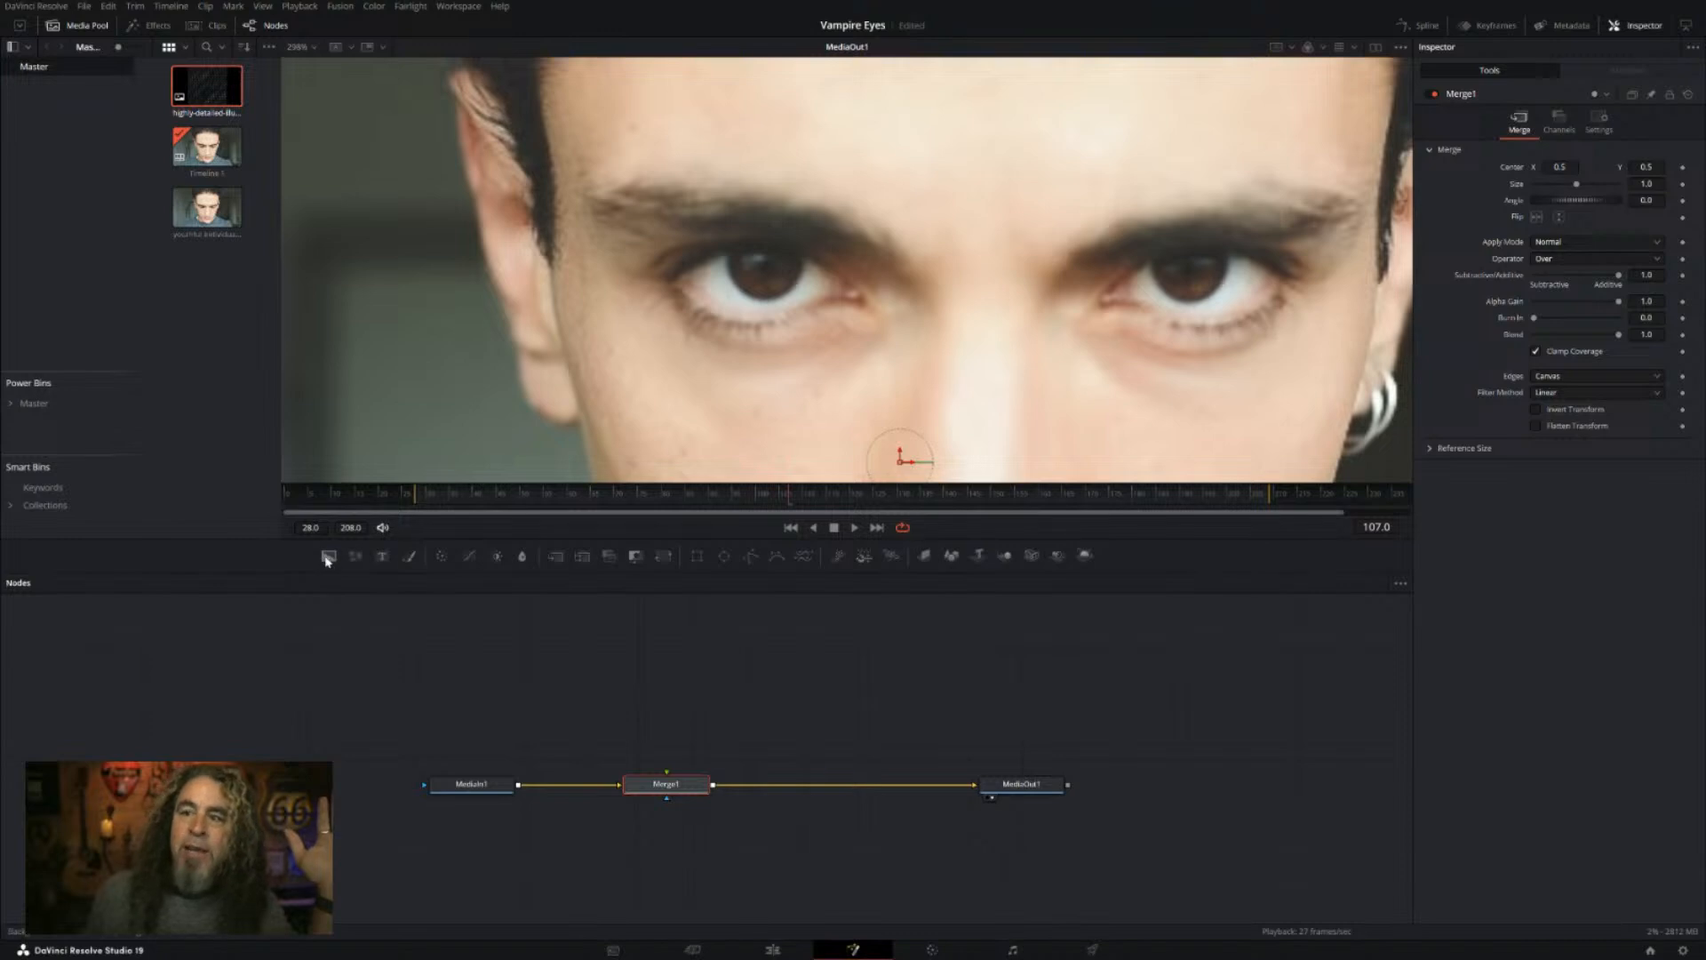
# Step: Add an unconnected Background node above Merge1 and attach a B-Spline mask to it
pyautogui.moveTo(330, 557); pyautogui.dragTo(677, 717)
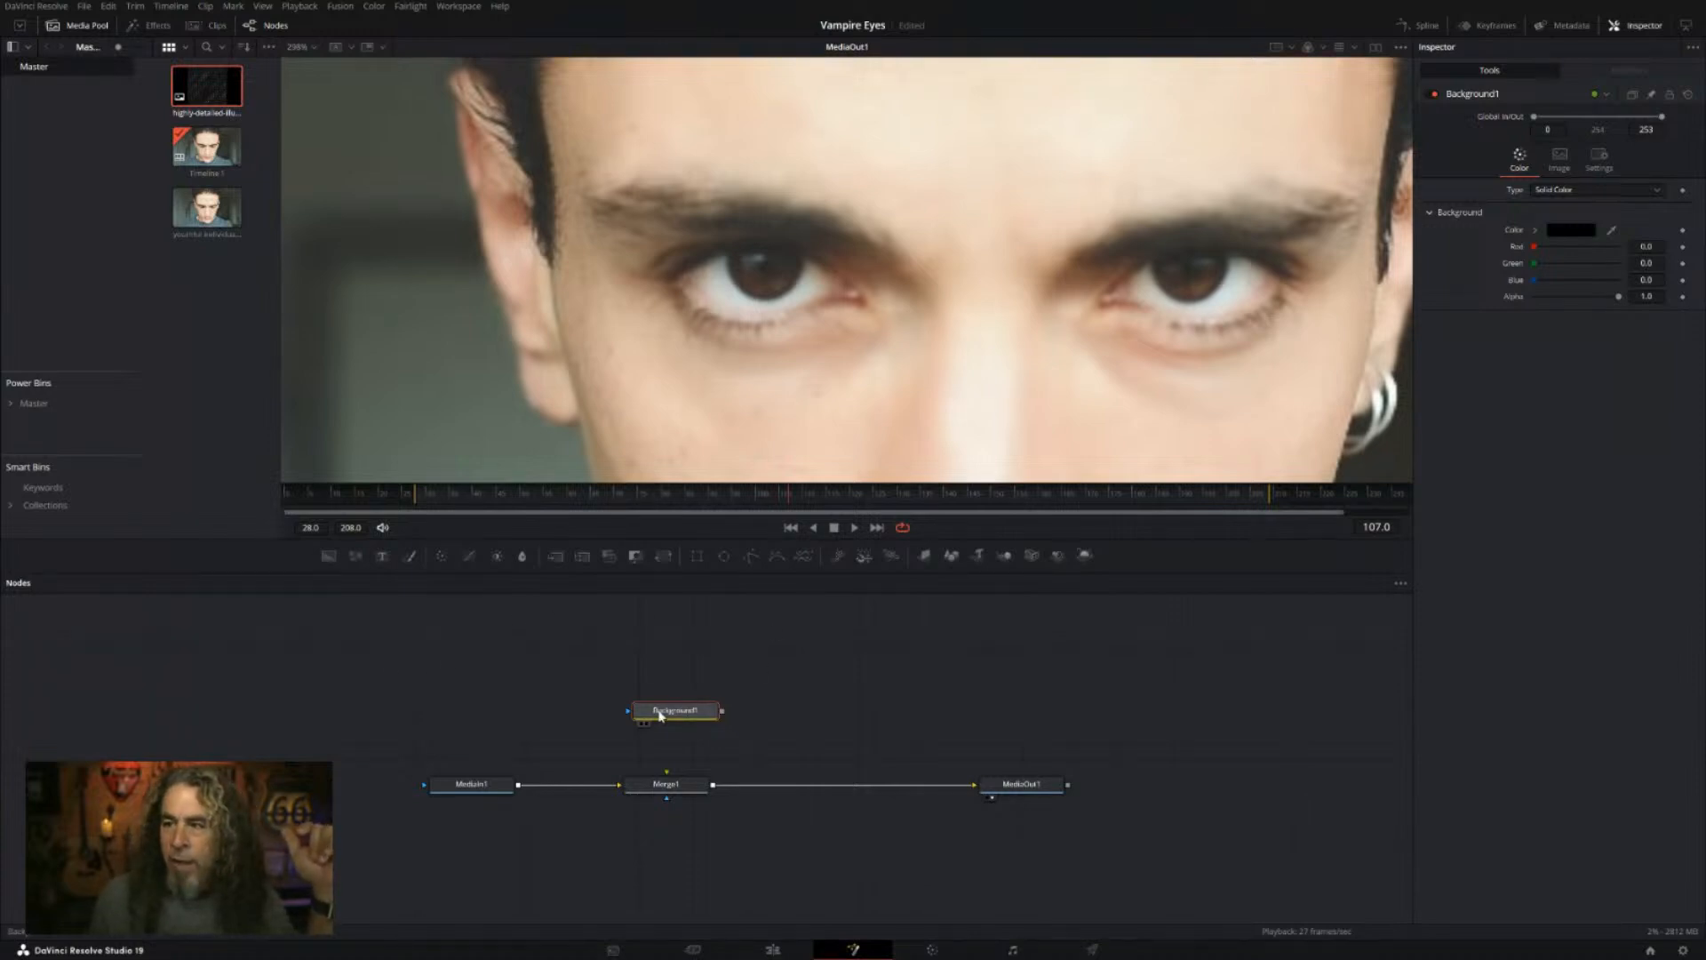
pyautogui.moveTo(659, 716); pyautogui.dragTo(647, 713)
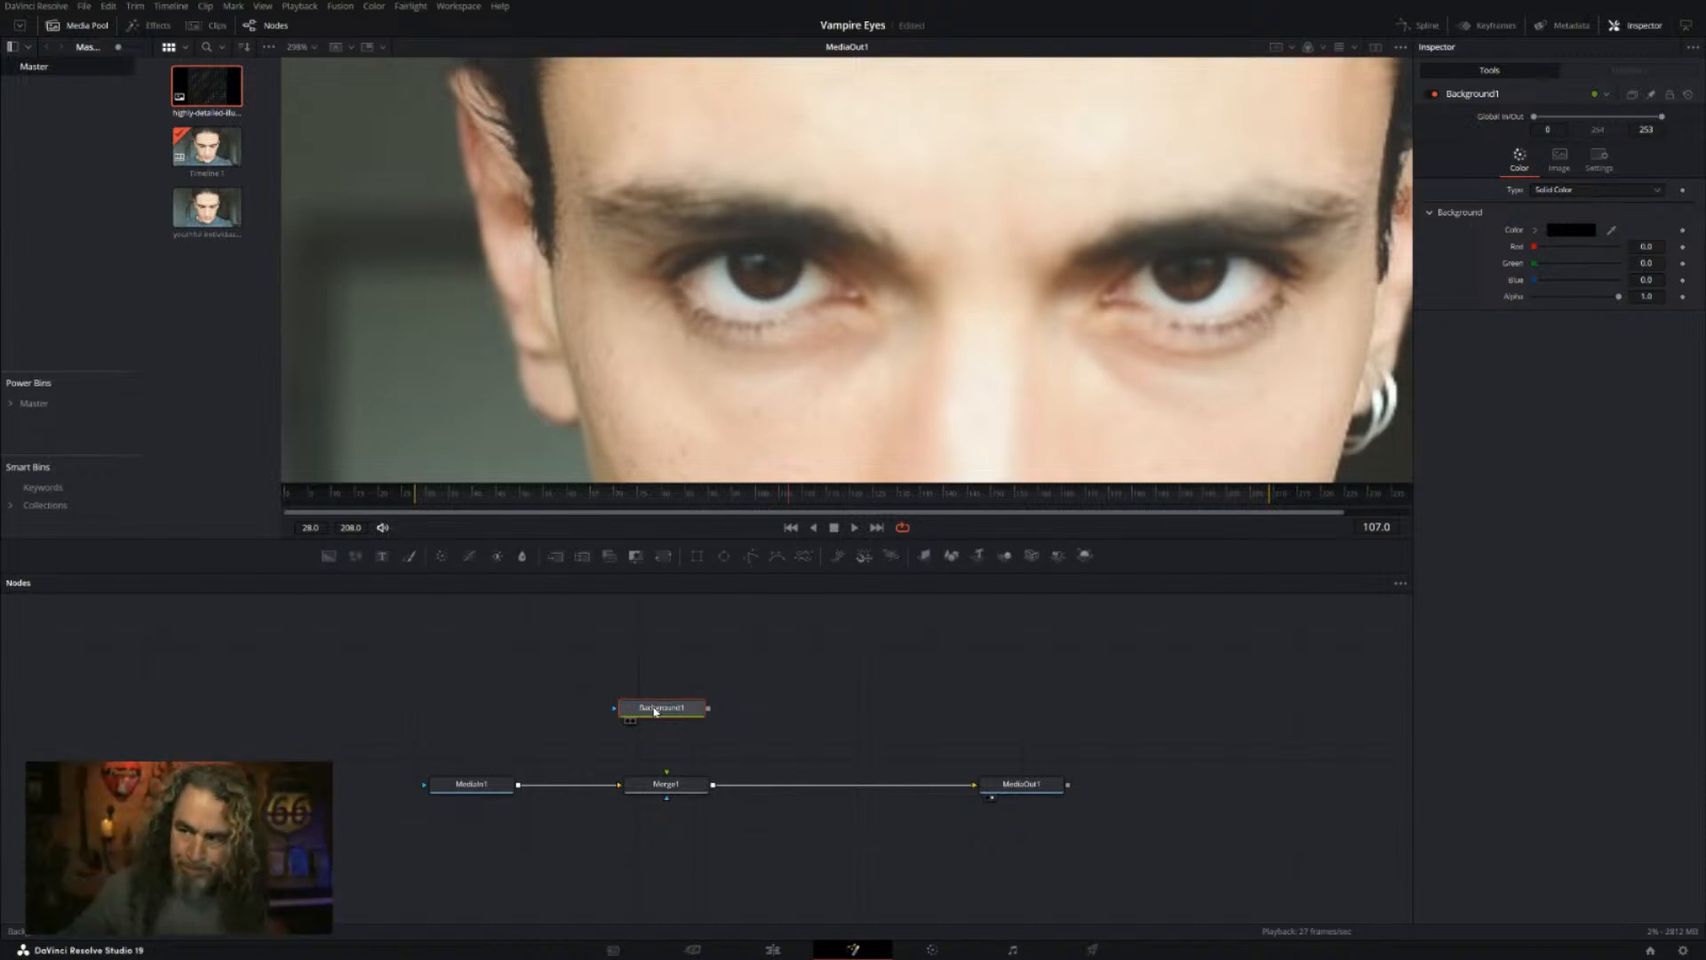
pyautogui.moveTo(669, 712); pyautogui.dragTo(664, 711)
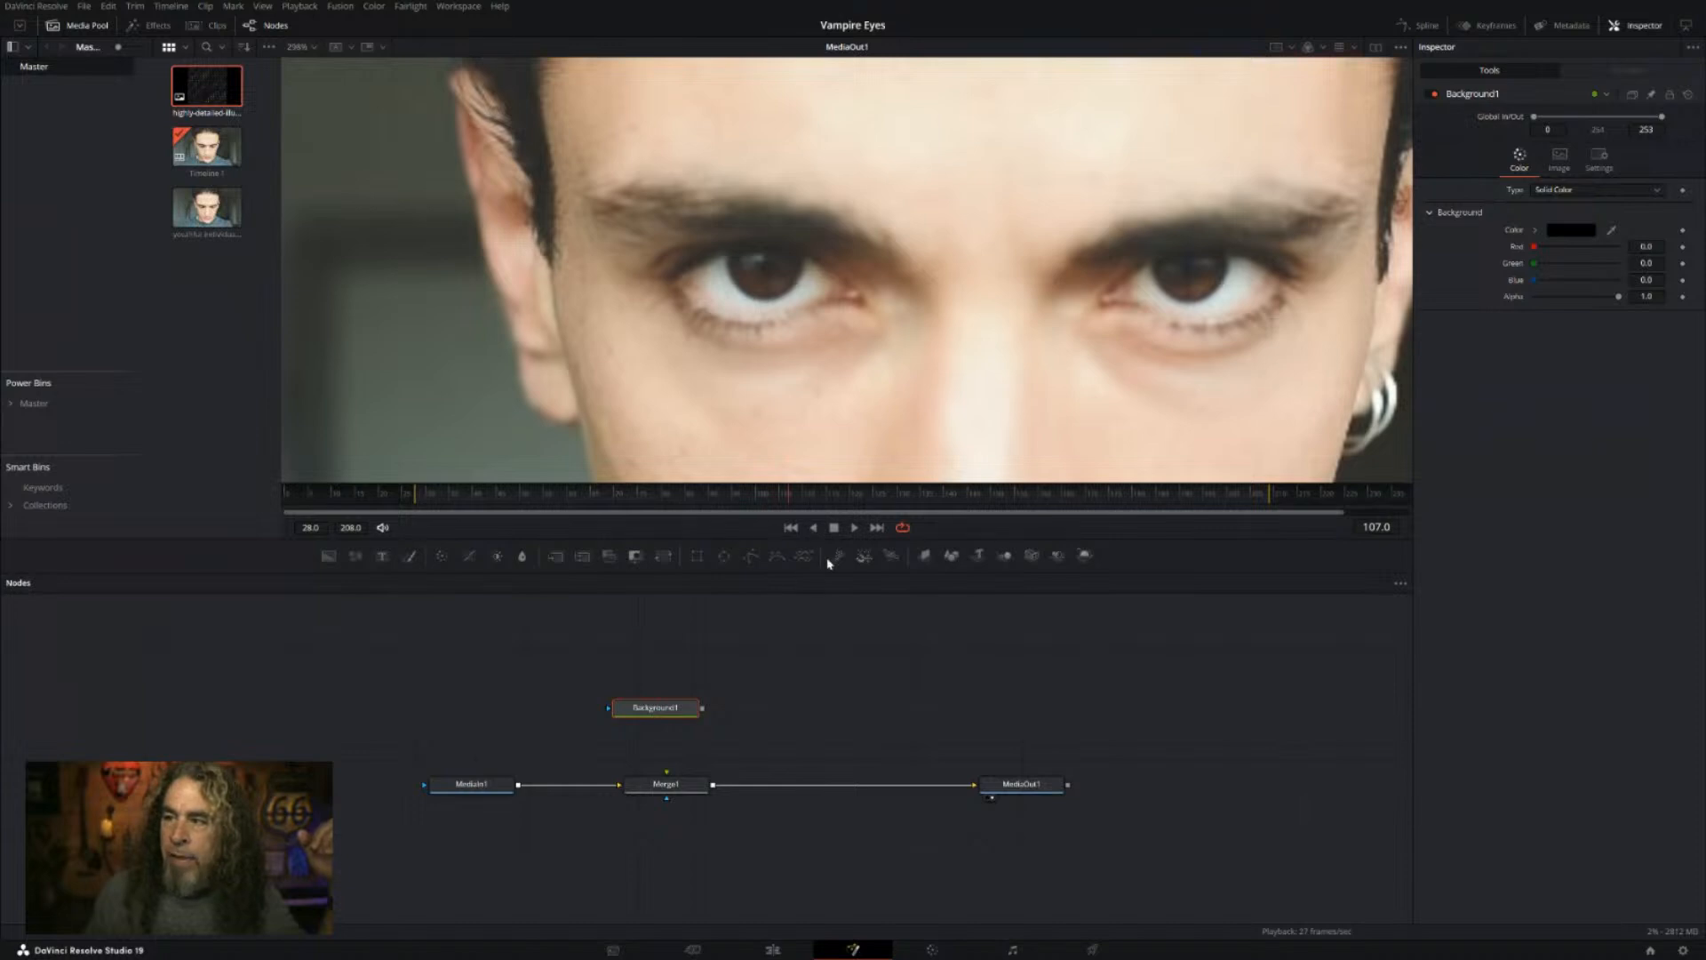
pyautogui.click(776, 556)
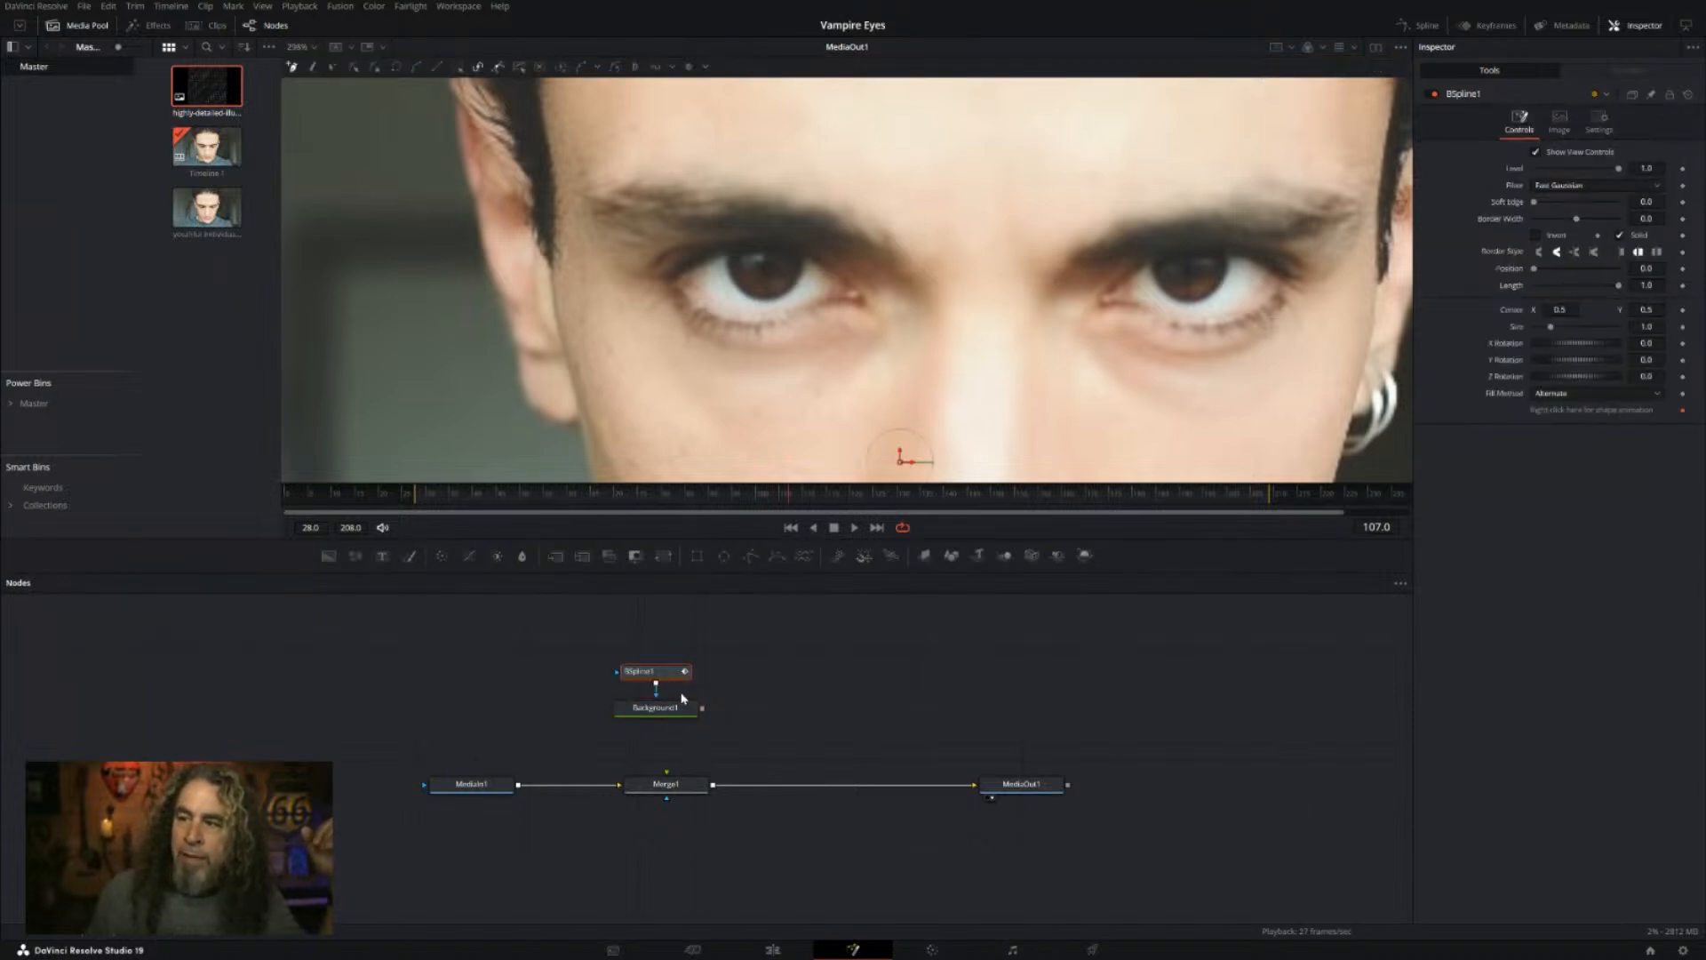
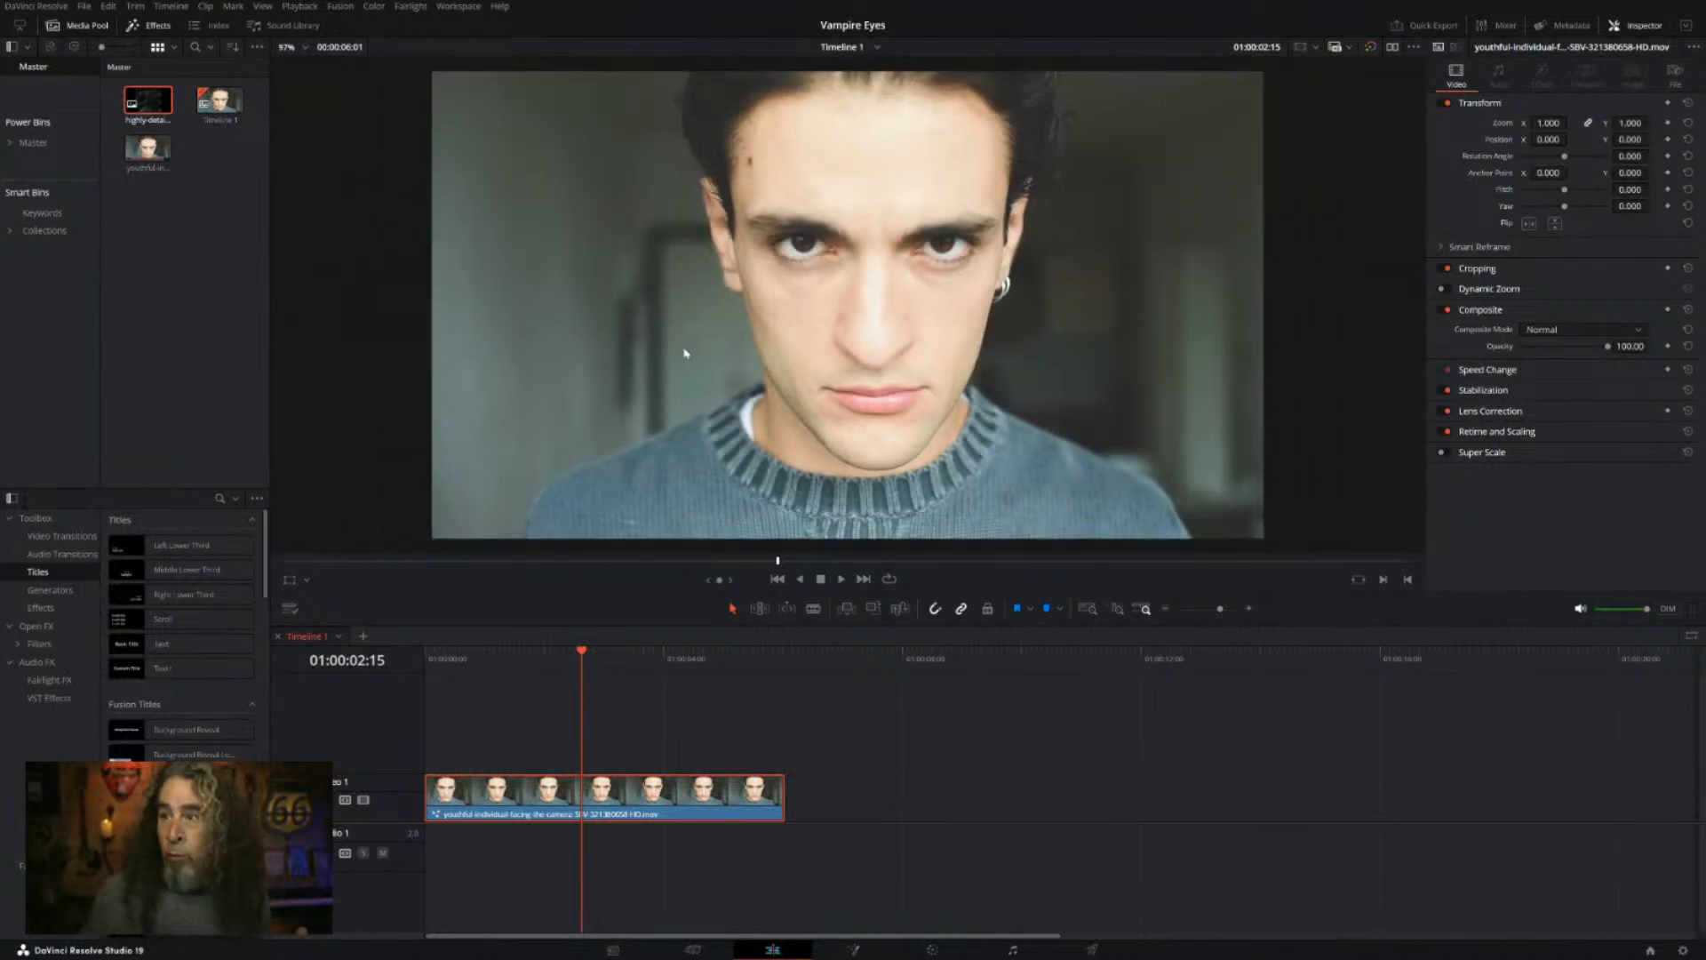
# Step: Return to the clip's Fusion composition and examine both of the man's eyes up close in the viewer
pyautogui.scroll(2, 685, 354)
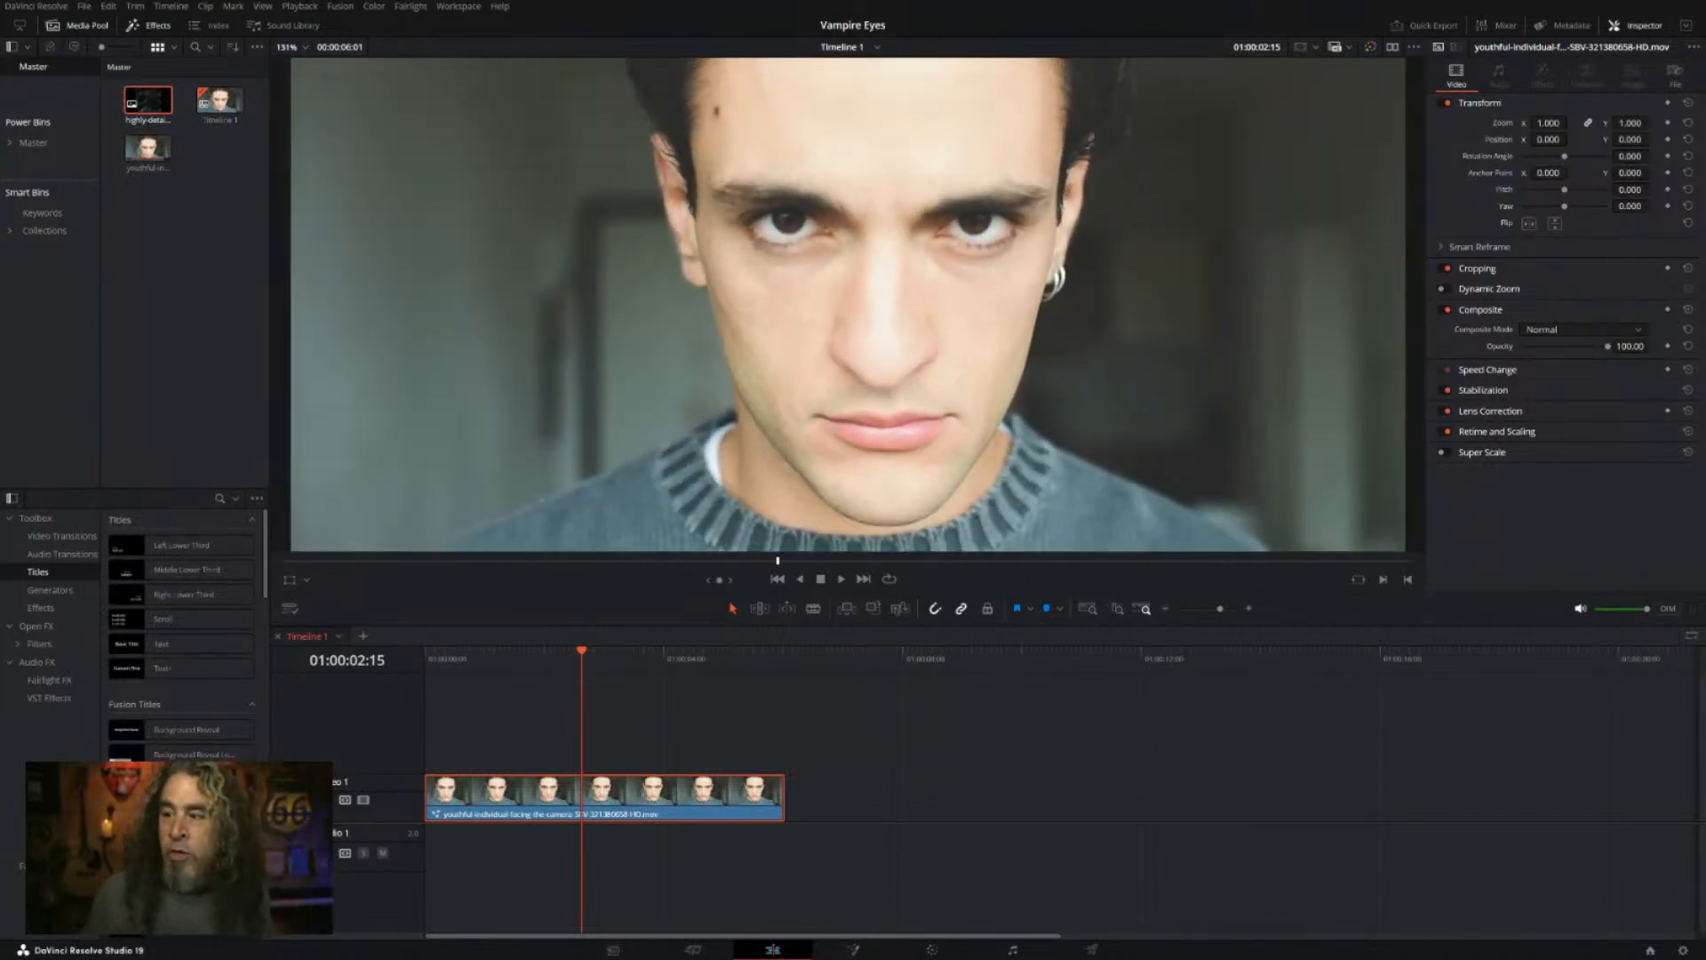
pyautogui.click(853, 949)
pyautogui.scroll(3, 687, 235)
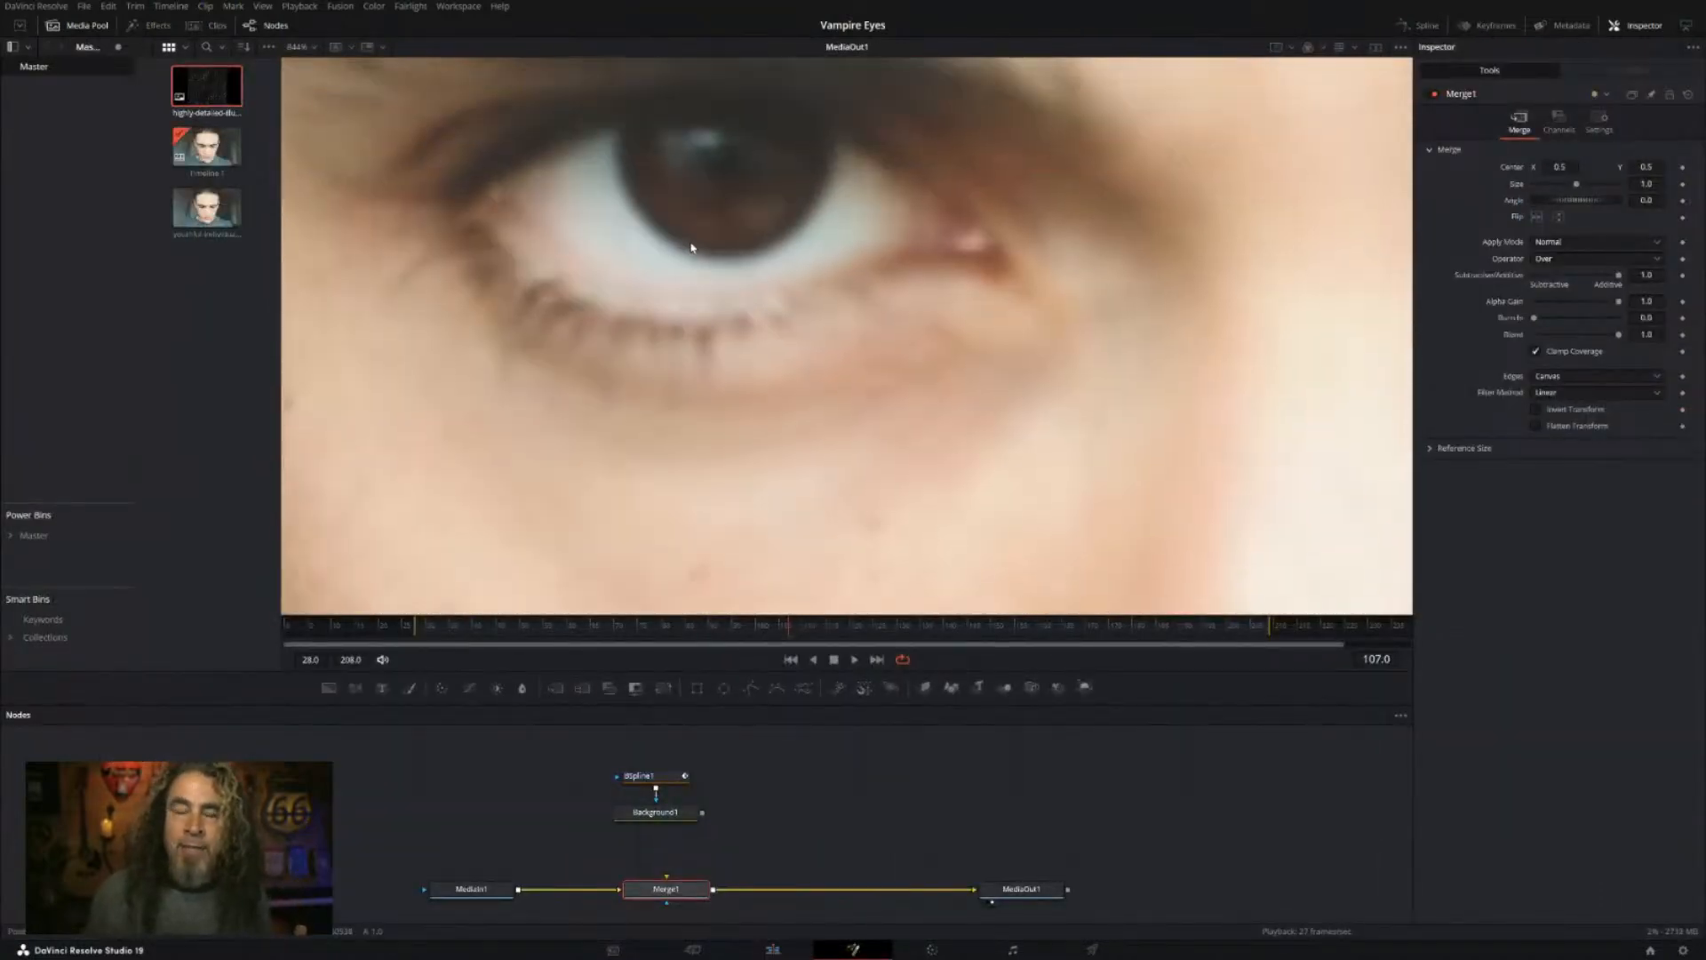
pyautogui.scroll(2, 714, 352)
pyautogui.scroll(-1, 715, 351)
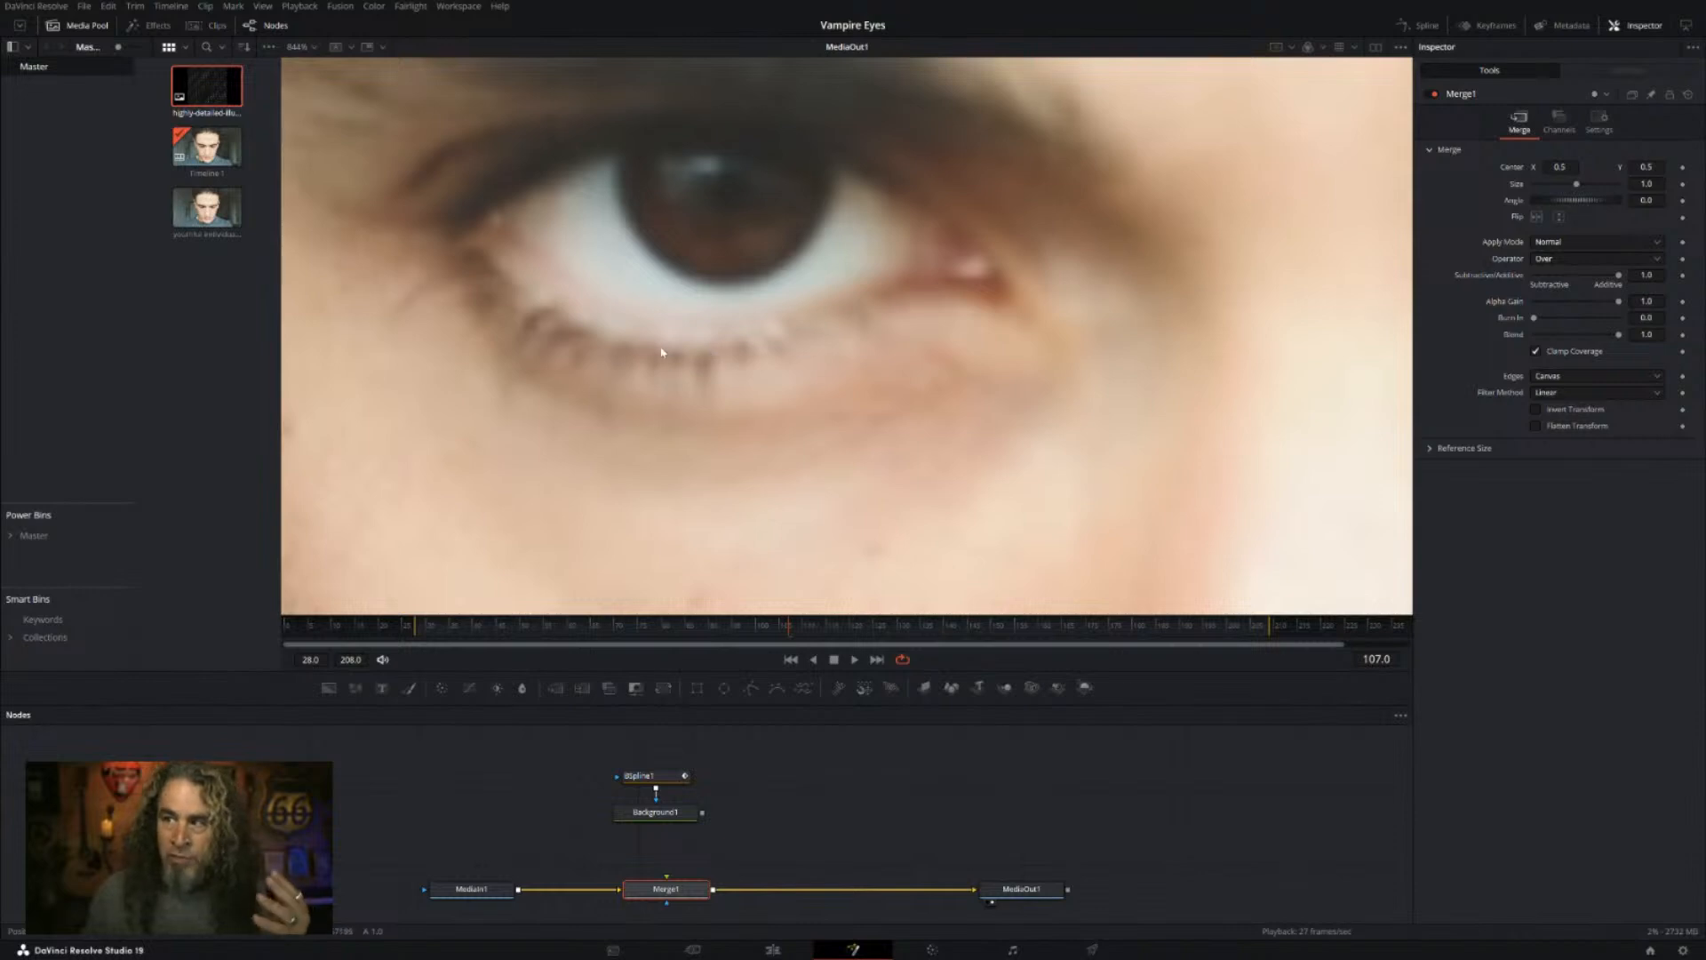
pyautogui.scroll(-2, 664, 356)
pyautogui.scroll(1, 667, 356)
pyautogui.scroll(-2, 668, 361)
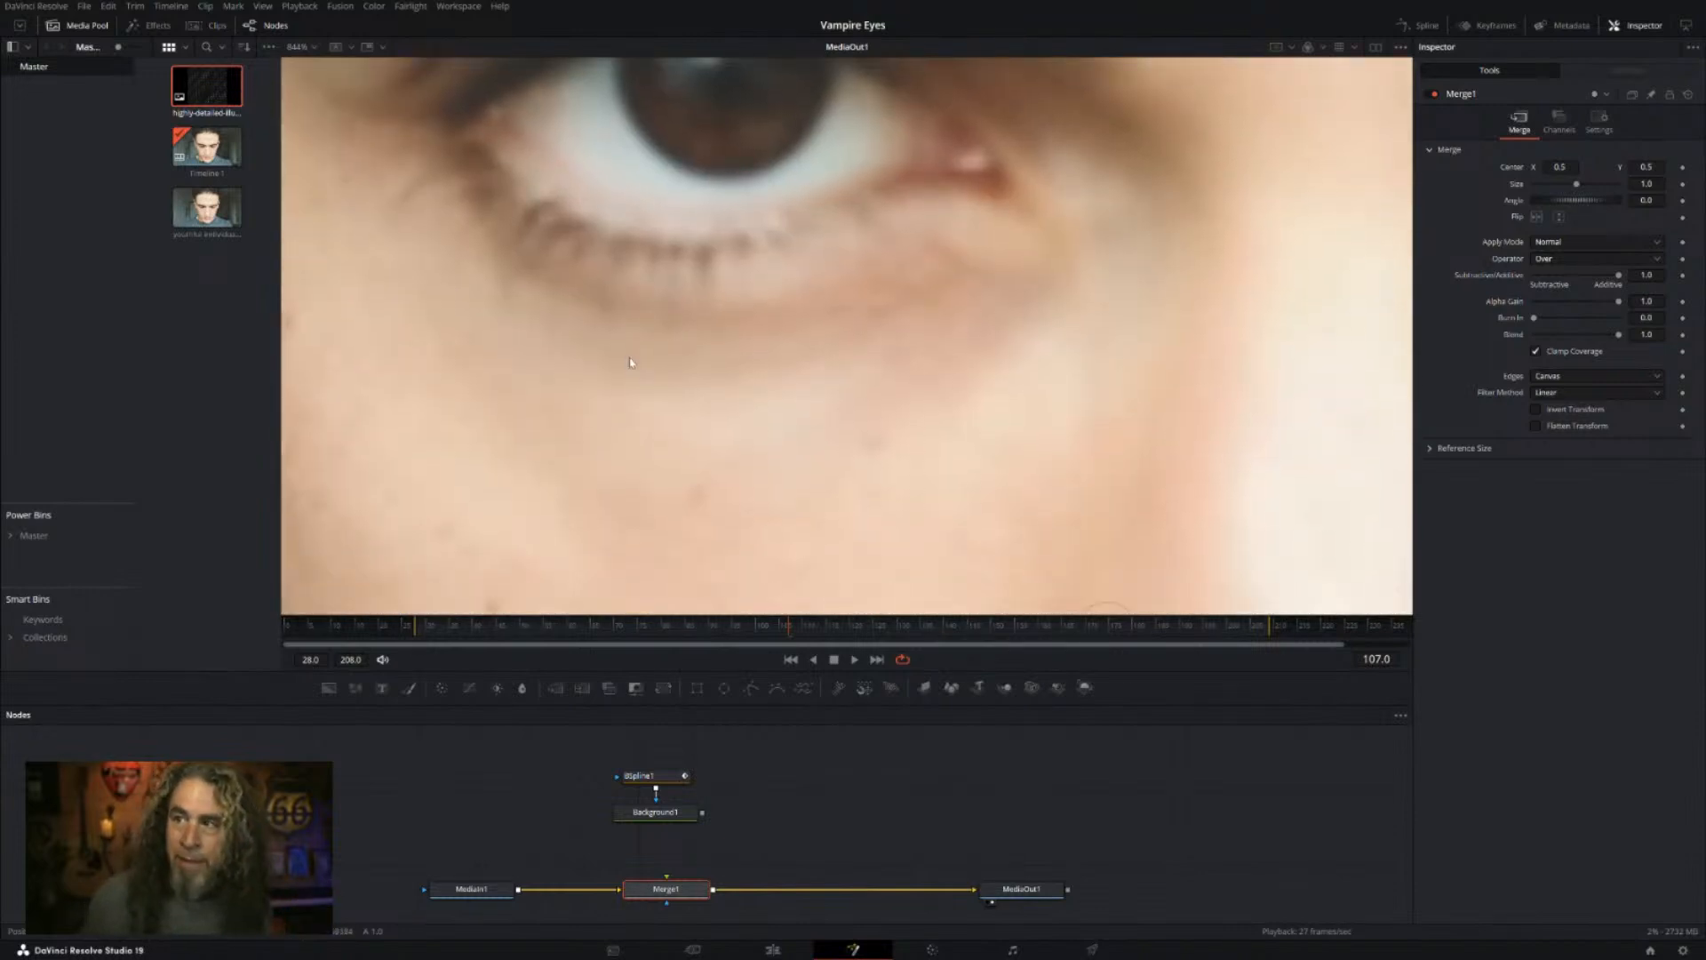
pyautogui.hotkey('ctrl', 'f')
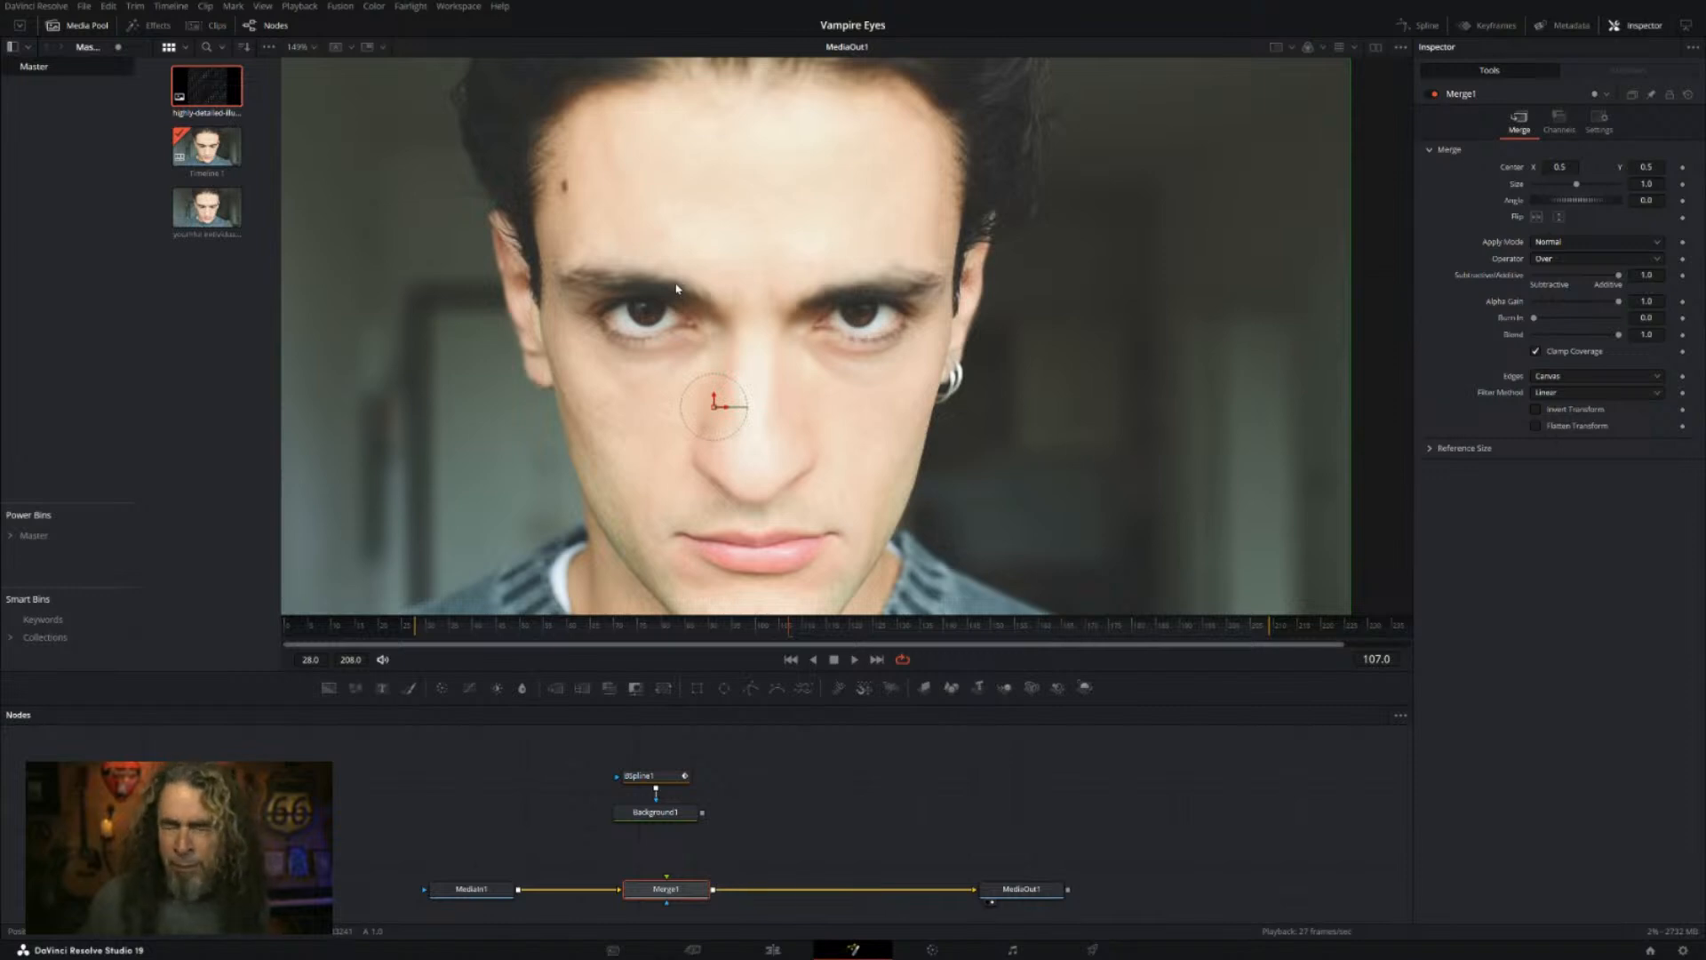
pyautogui.scroll(5, 787, 332)
pyautogui.scroll(-3, 787, 331)
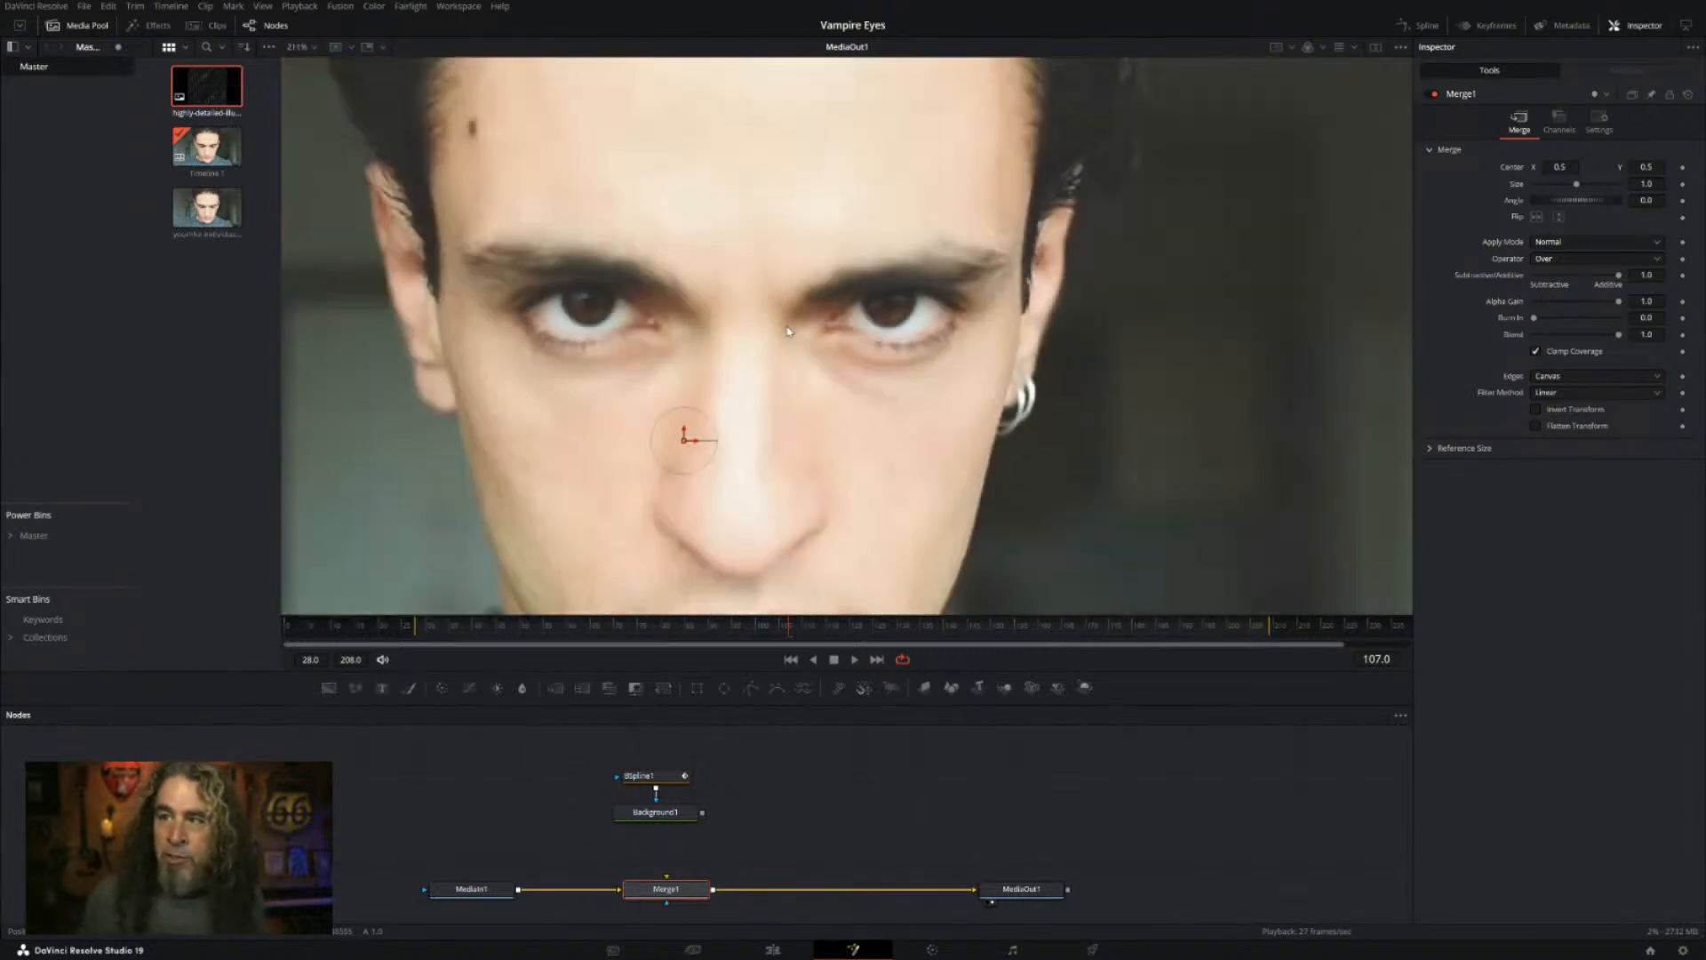
pyautogui.scroll(3, 787, 332)
pyautogui.scroll(2, 787, 331)
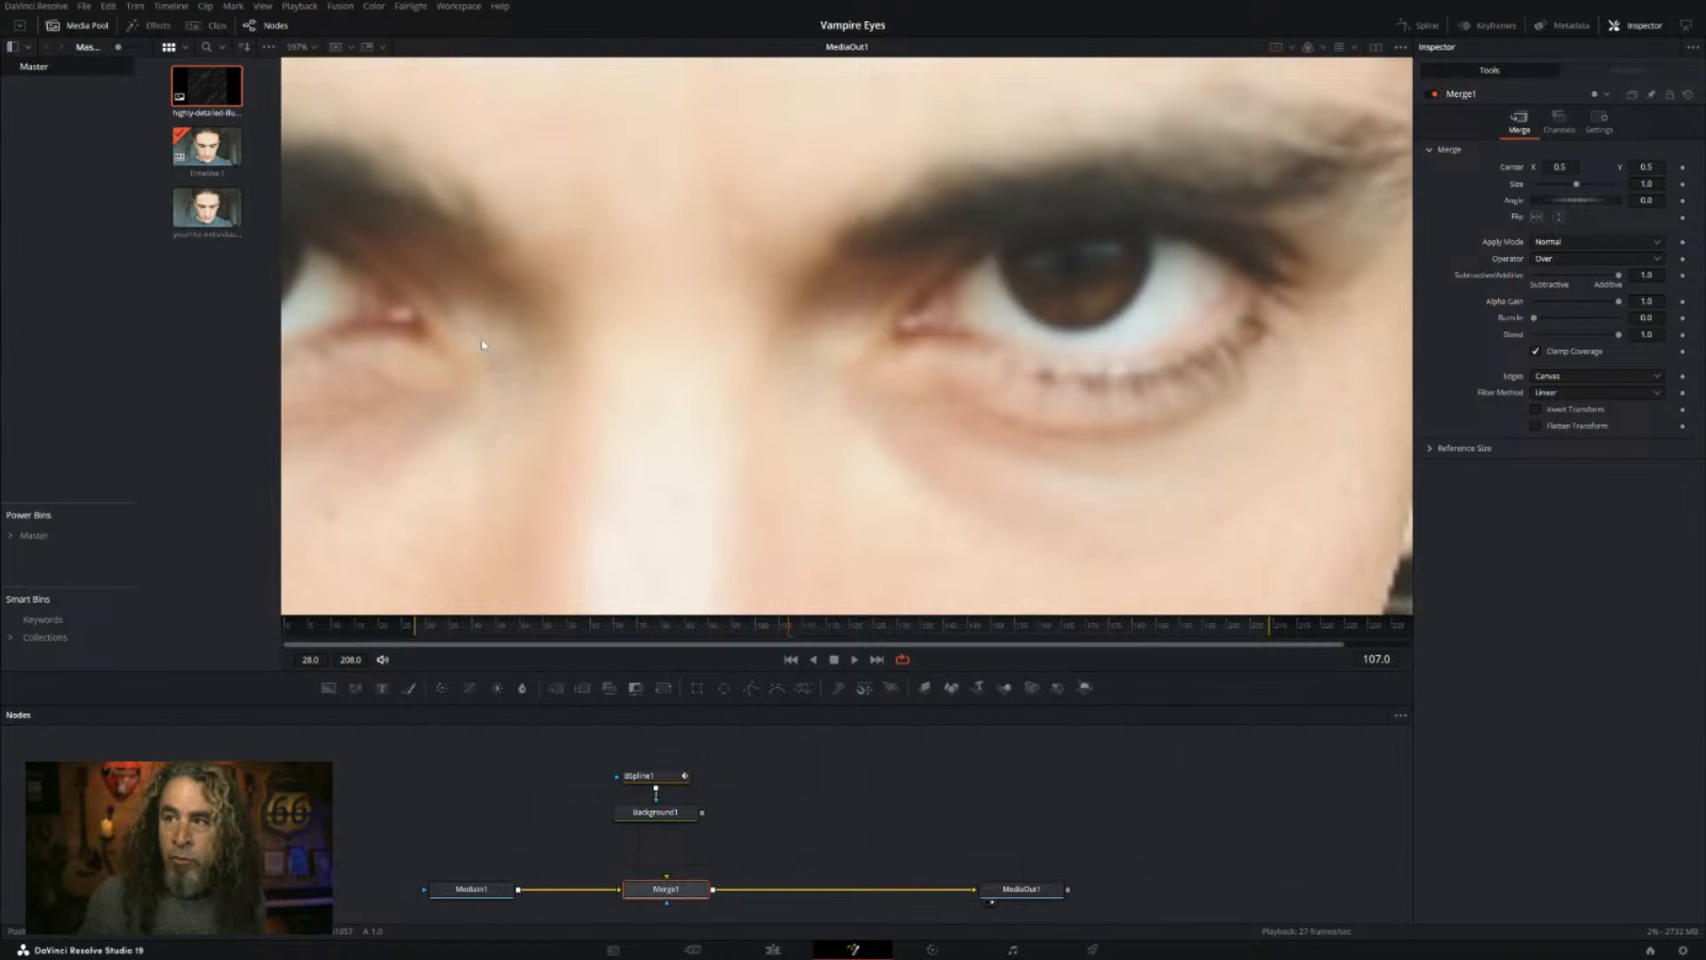
# Step: Draw a closed BSpline1 mask around the man's eye nearest his visible ear, following the upper and lower eyelids from the outer corner
pyautogui.moveTo(482, 345); pyautogui.dragTo(1051, 374)
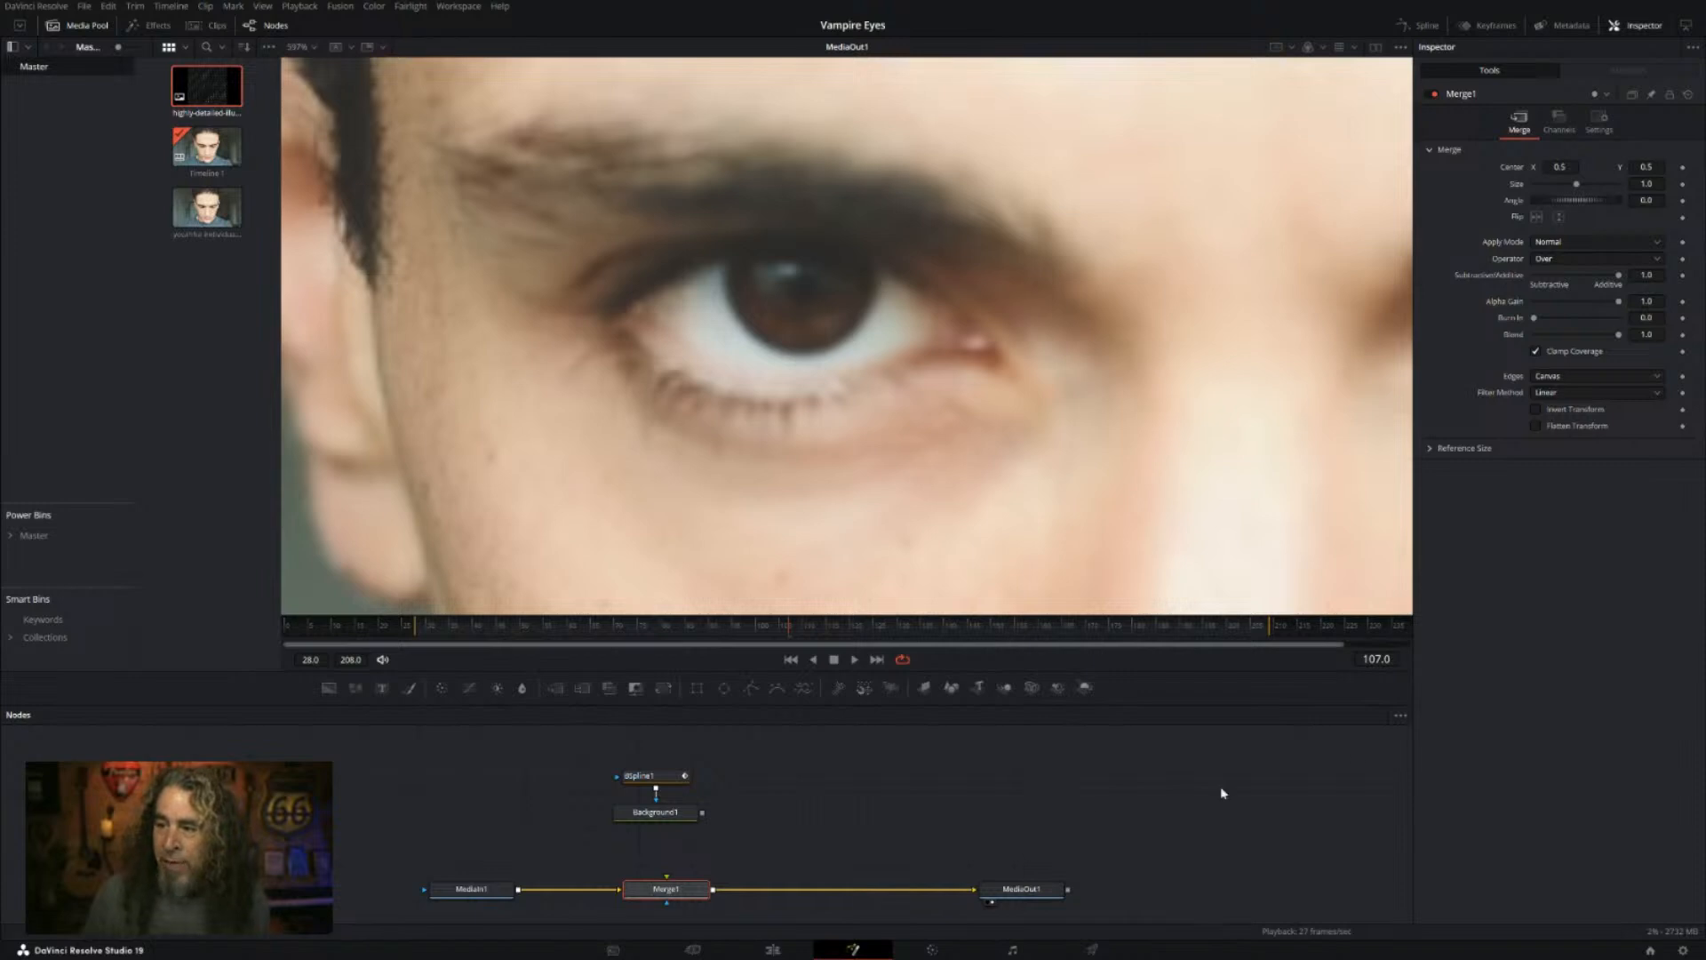
pyautogui.click(643, 779)
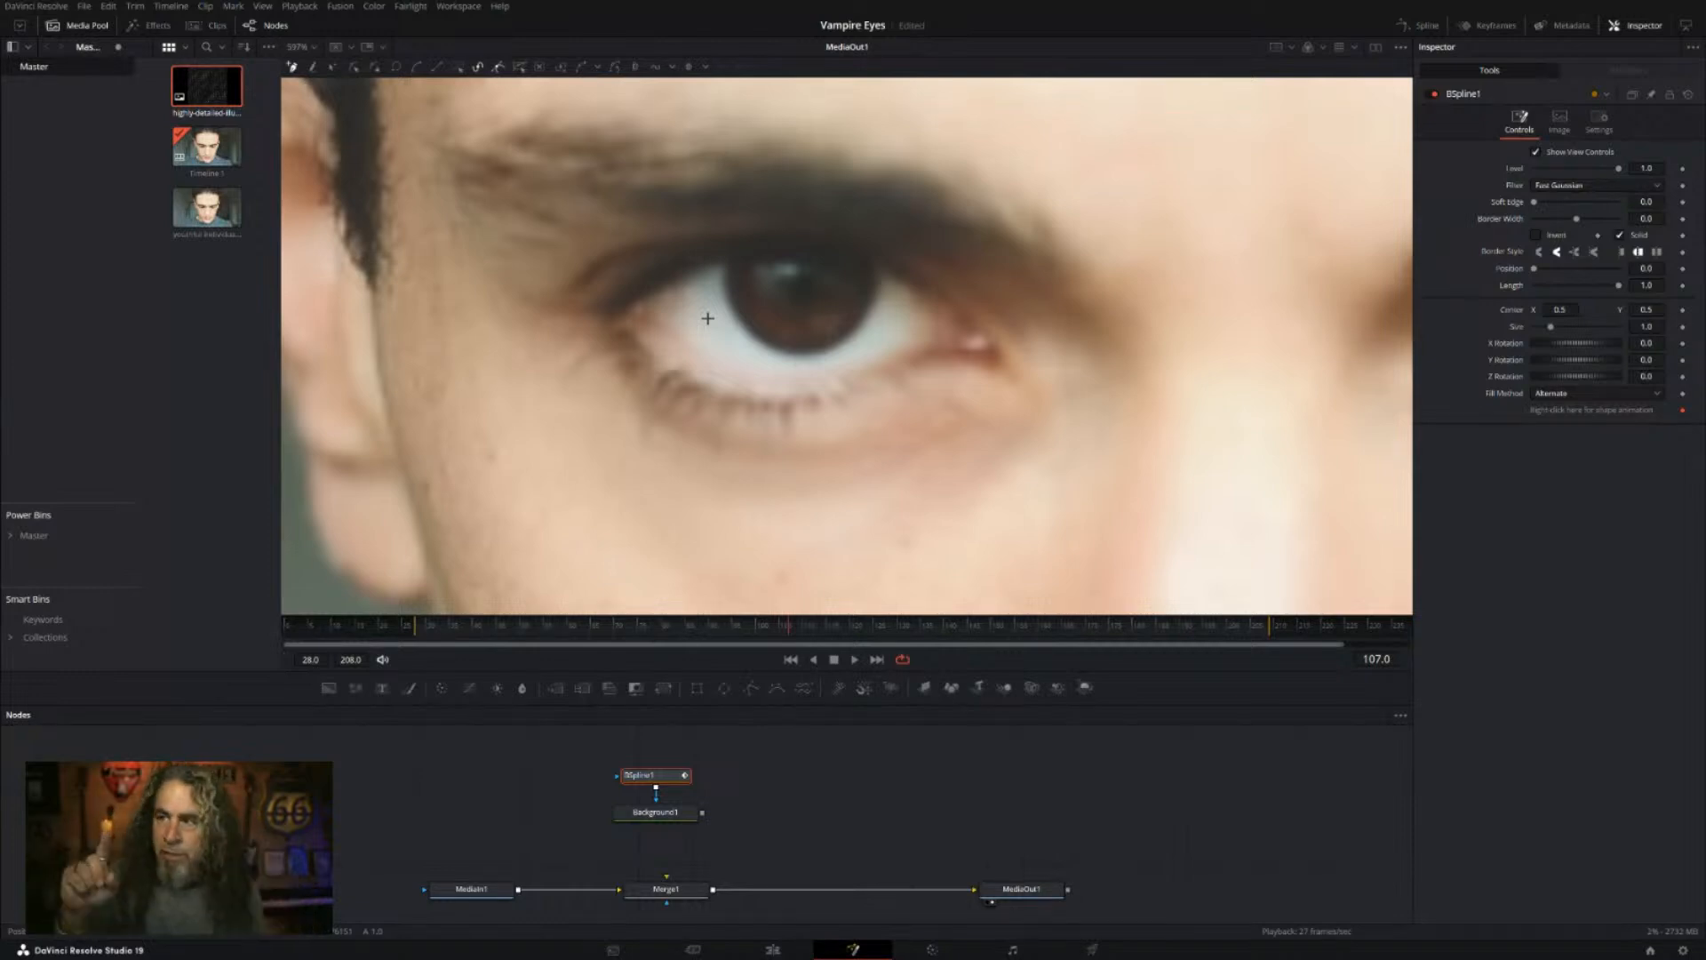
pyautogui.hotkey('ctrl', 's')
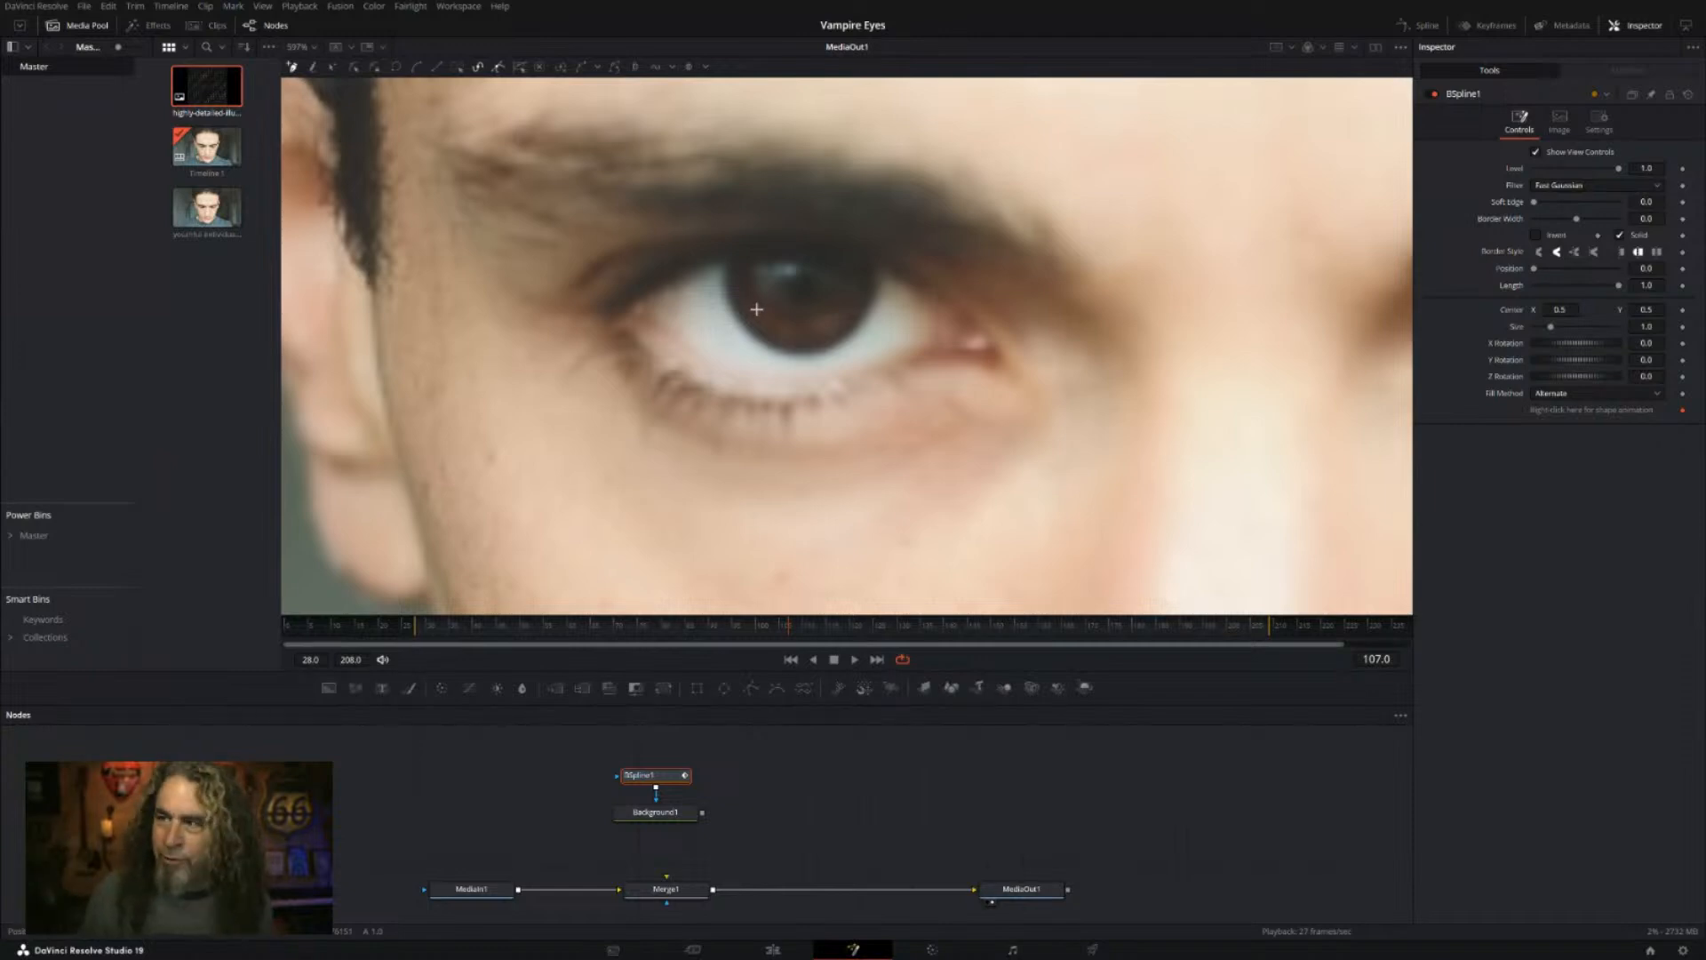
pyautogui.click(636, 306)
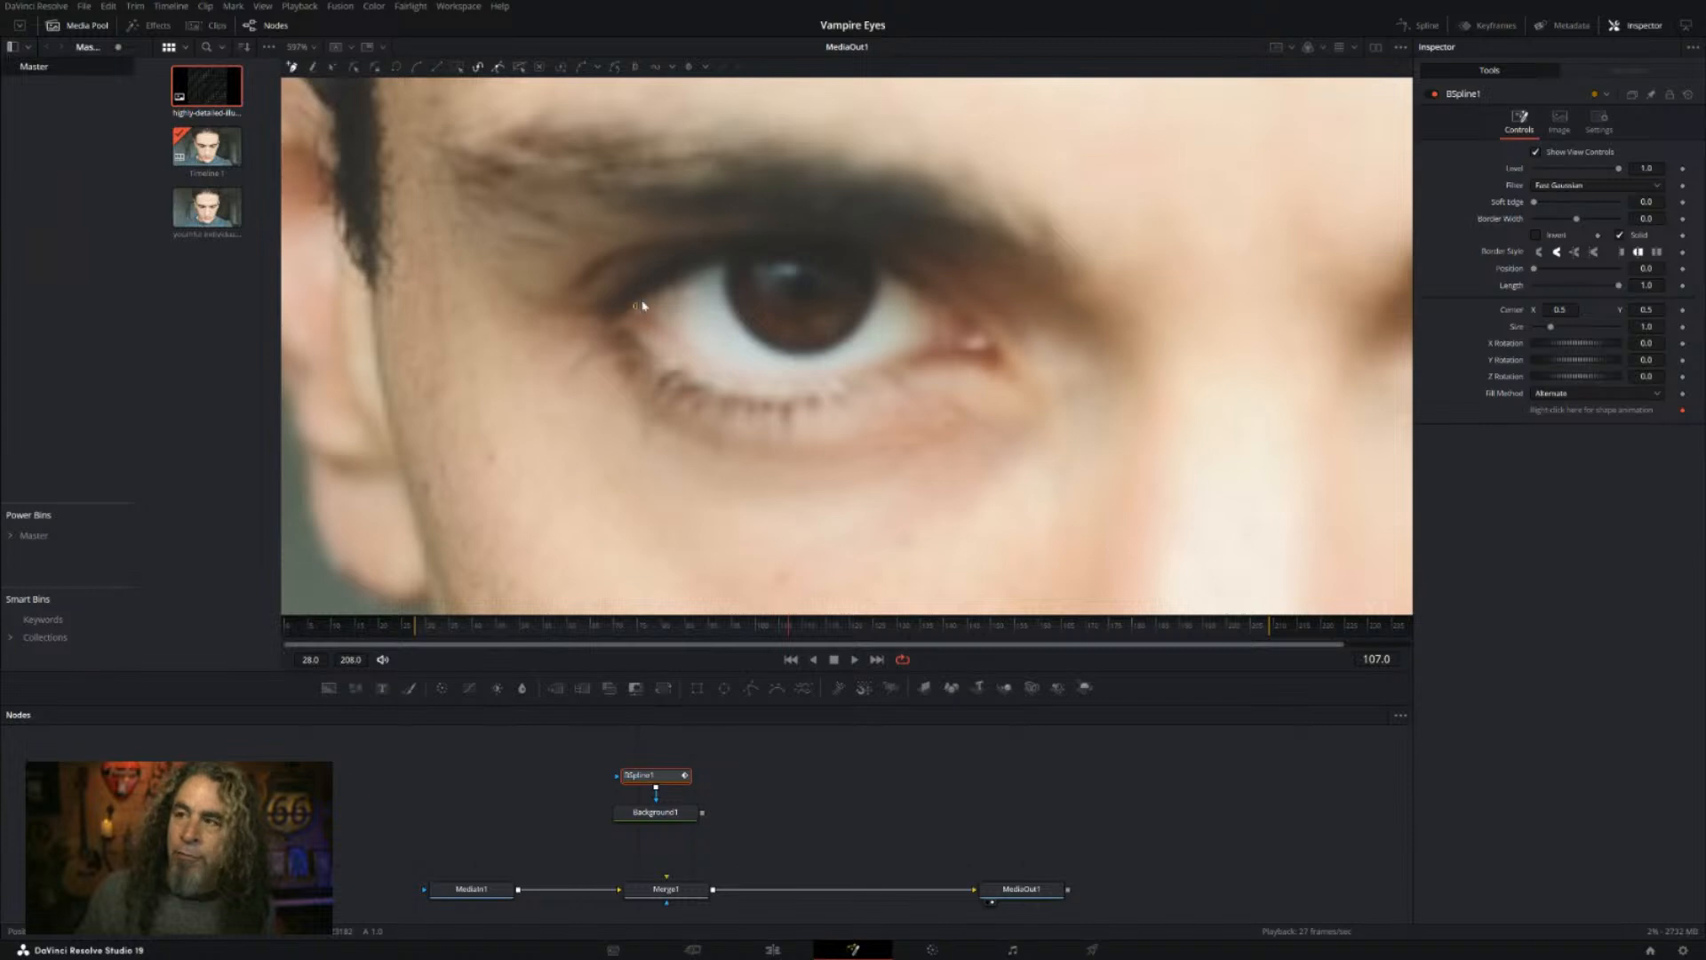
pyautogui.click(685, 278)
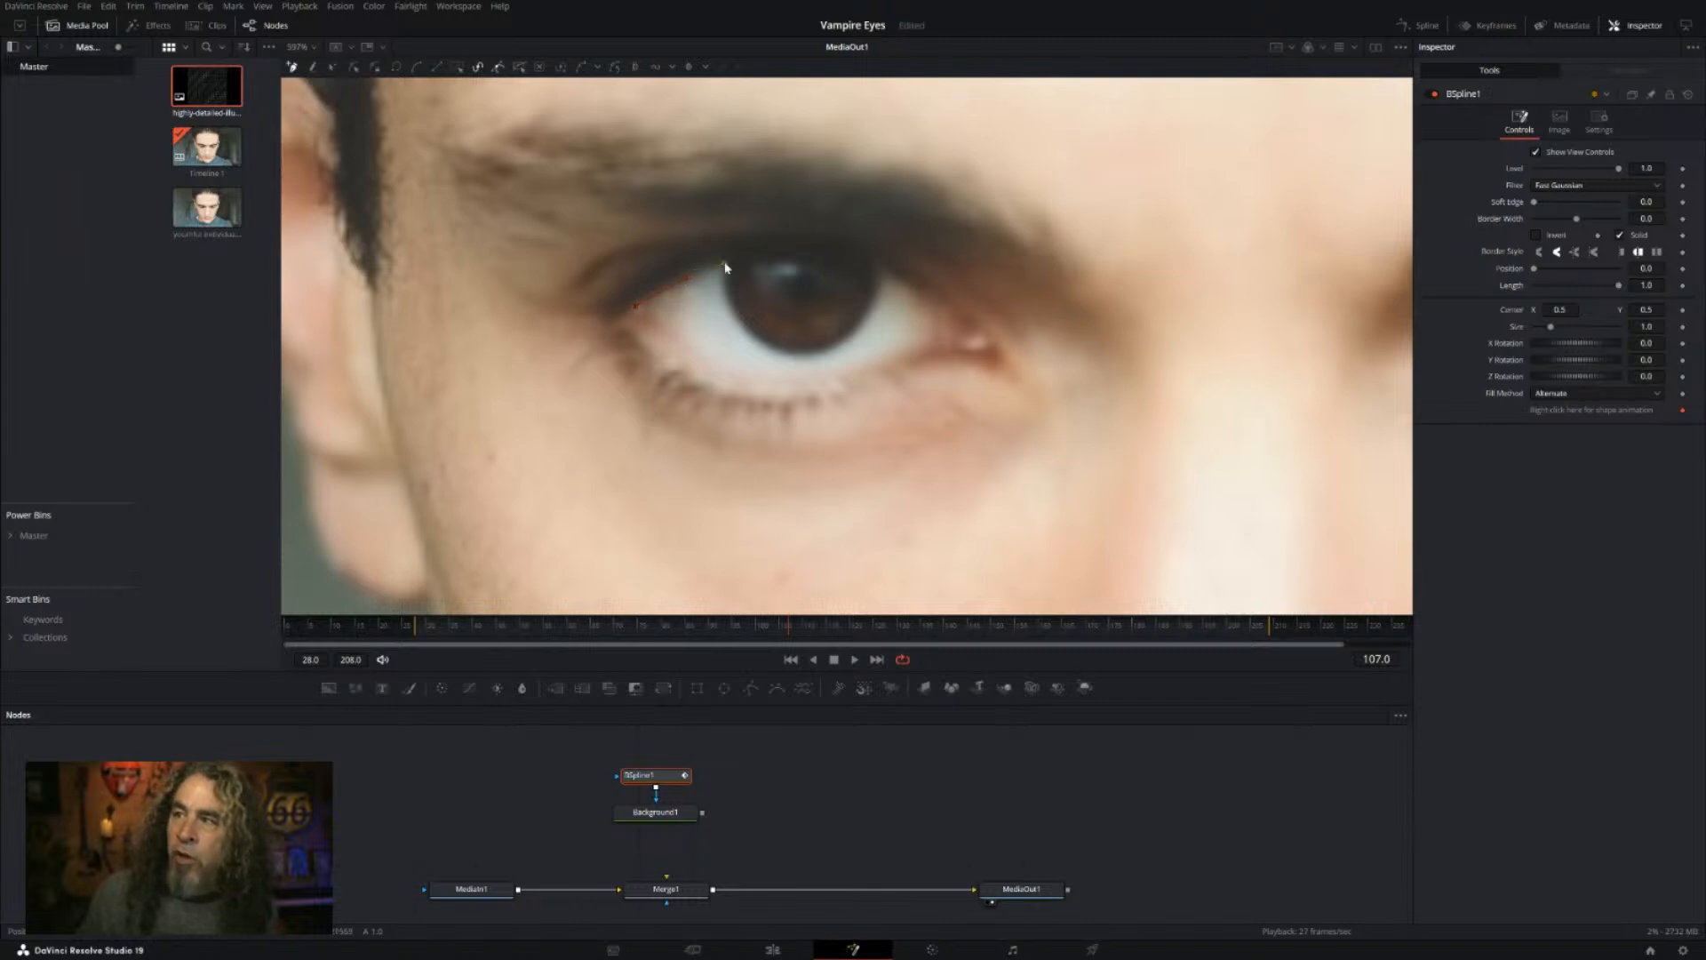
pyautogui.click(786, 262)
pyautogui.click(832, 259)
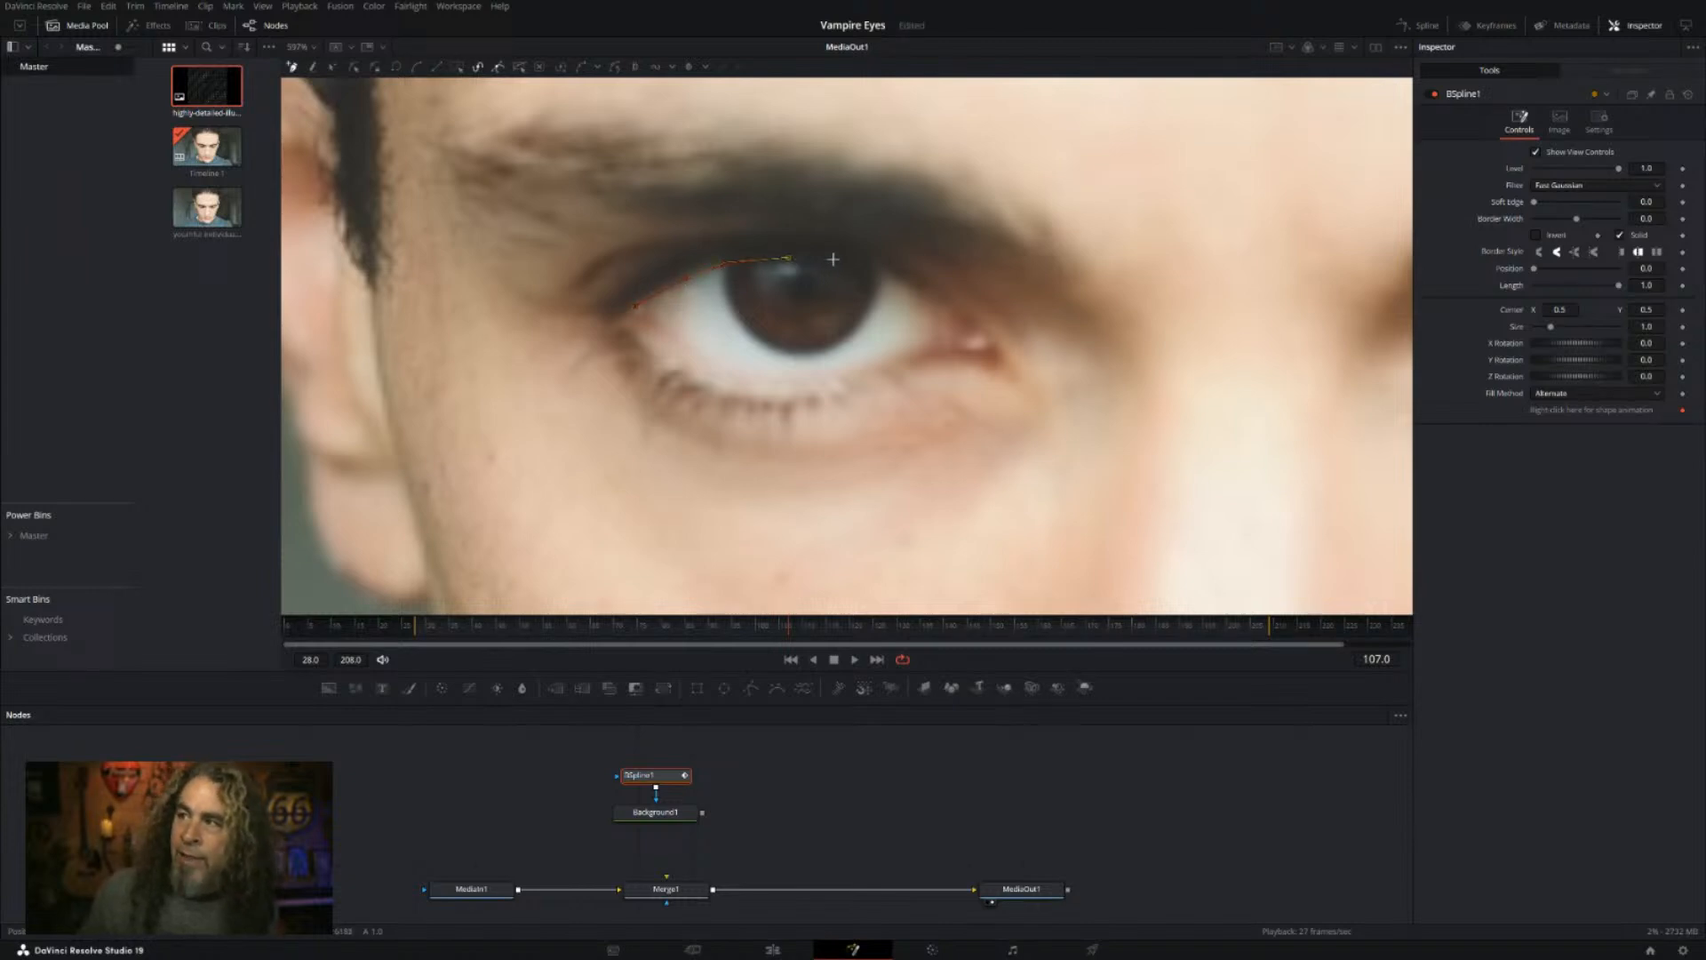
pyautogui.click(914, 282)
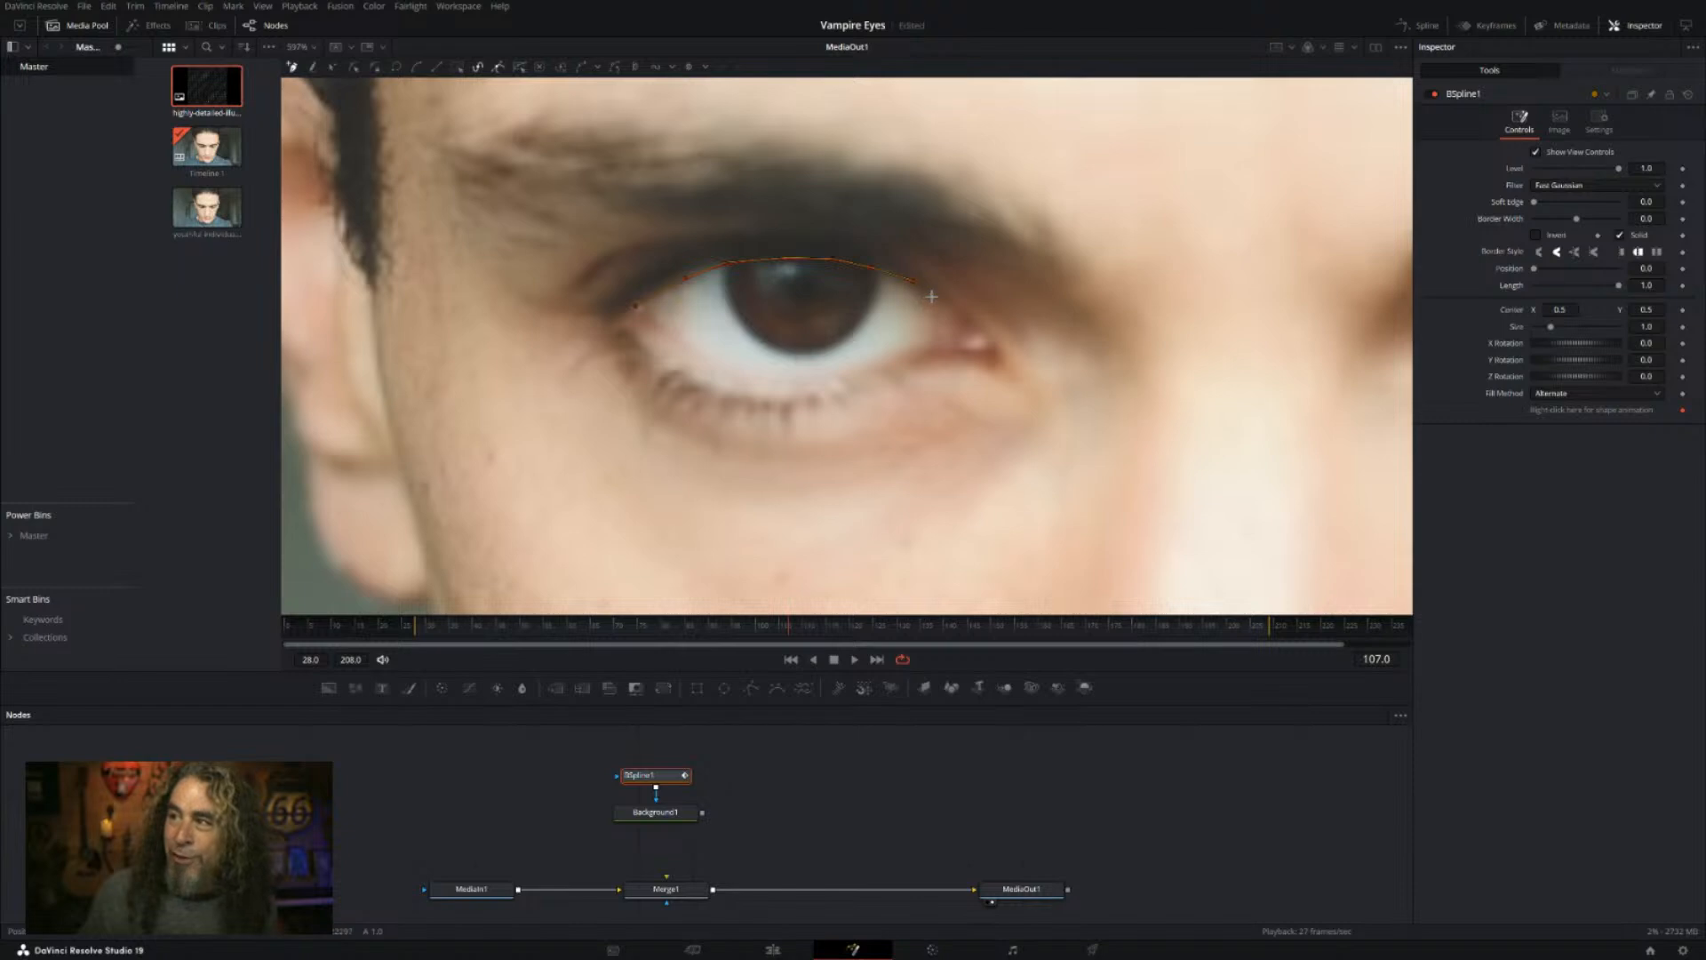
pyautogui.click(935, 331)
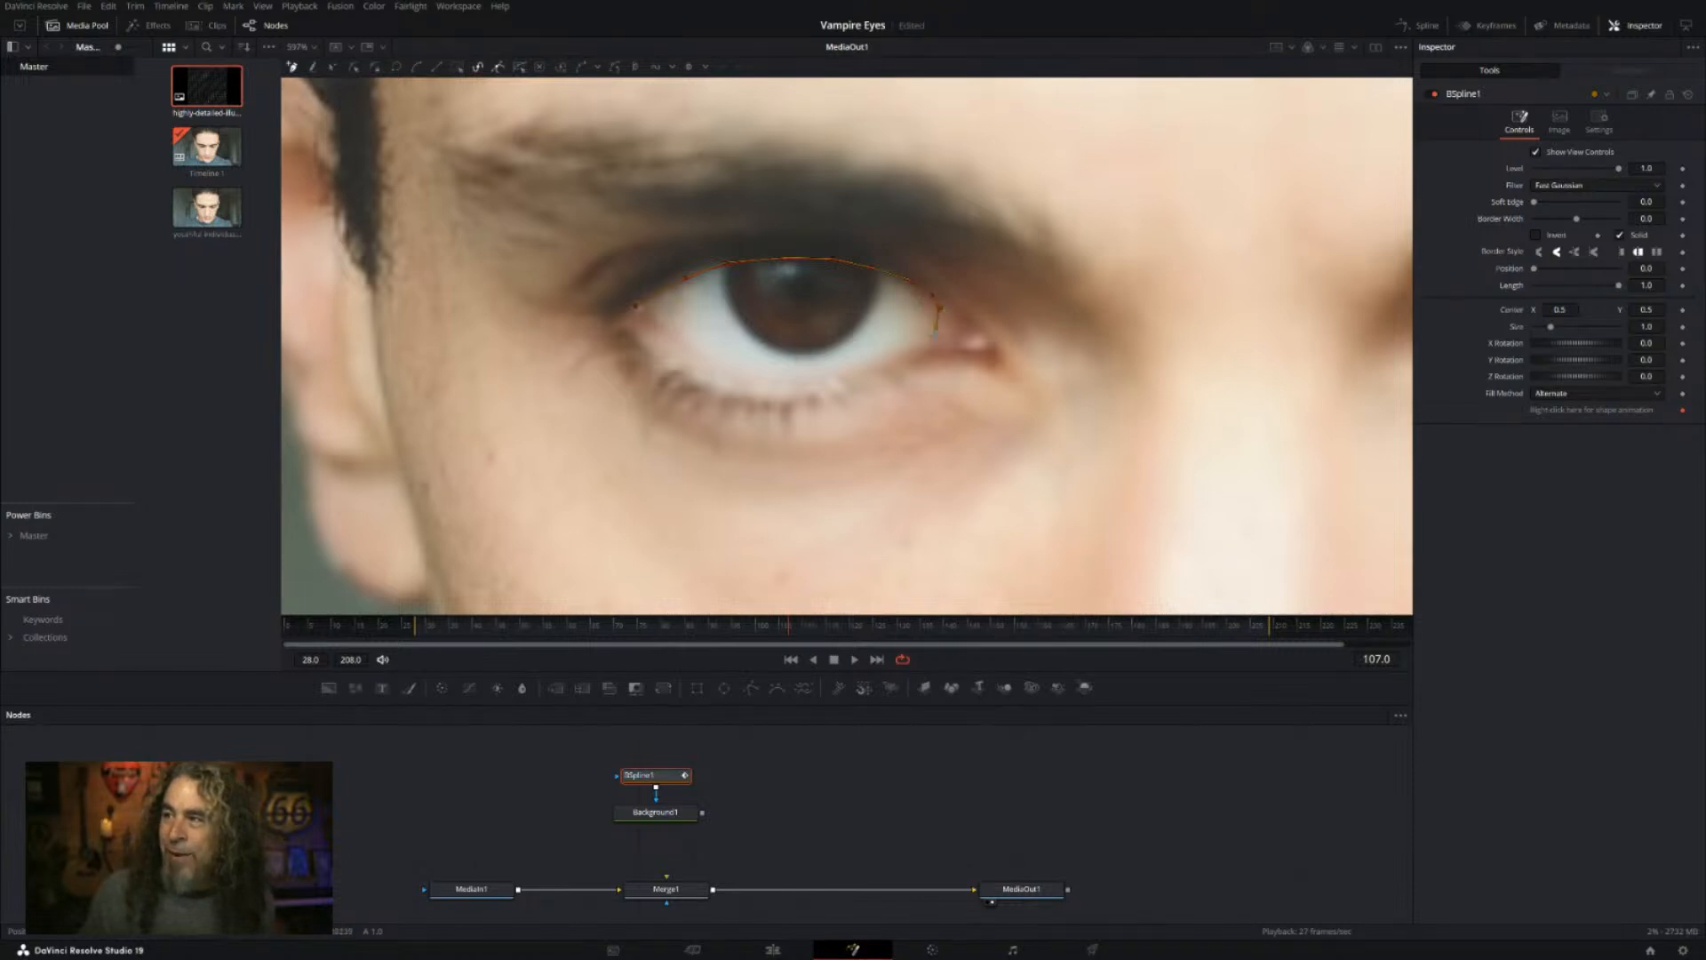
pyautogui.click(929, 345)
pyautogui.click(899, 359)
pyautogui.click(855, 373)
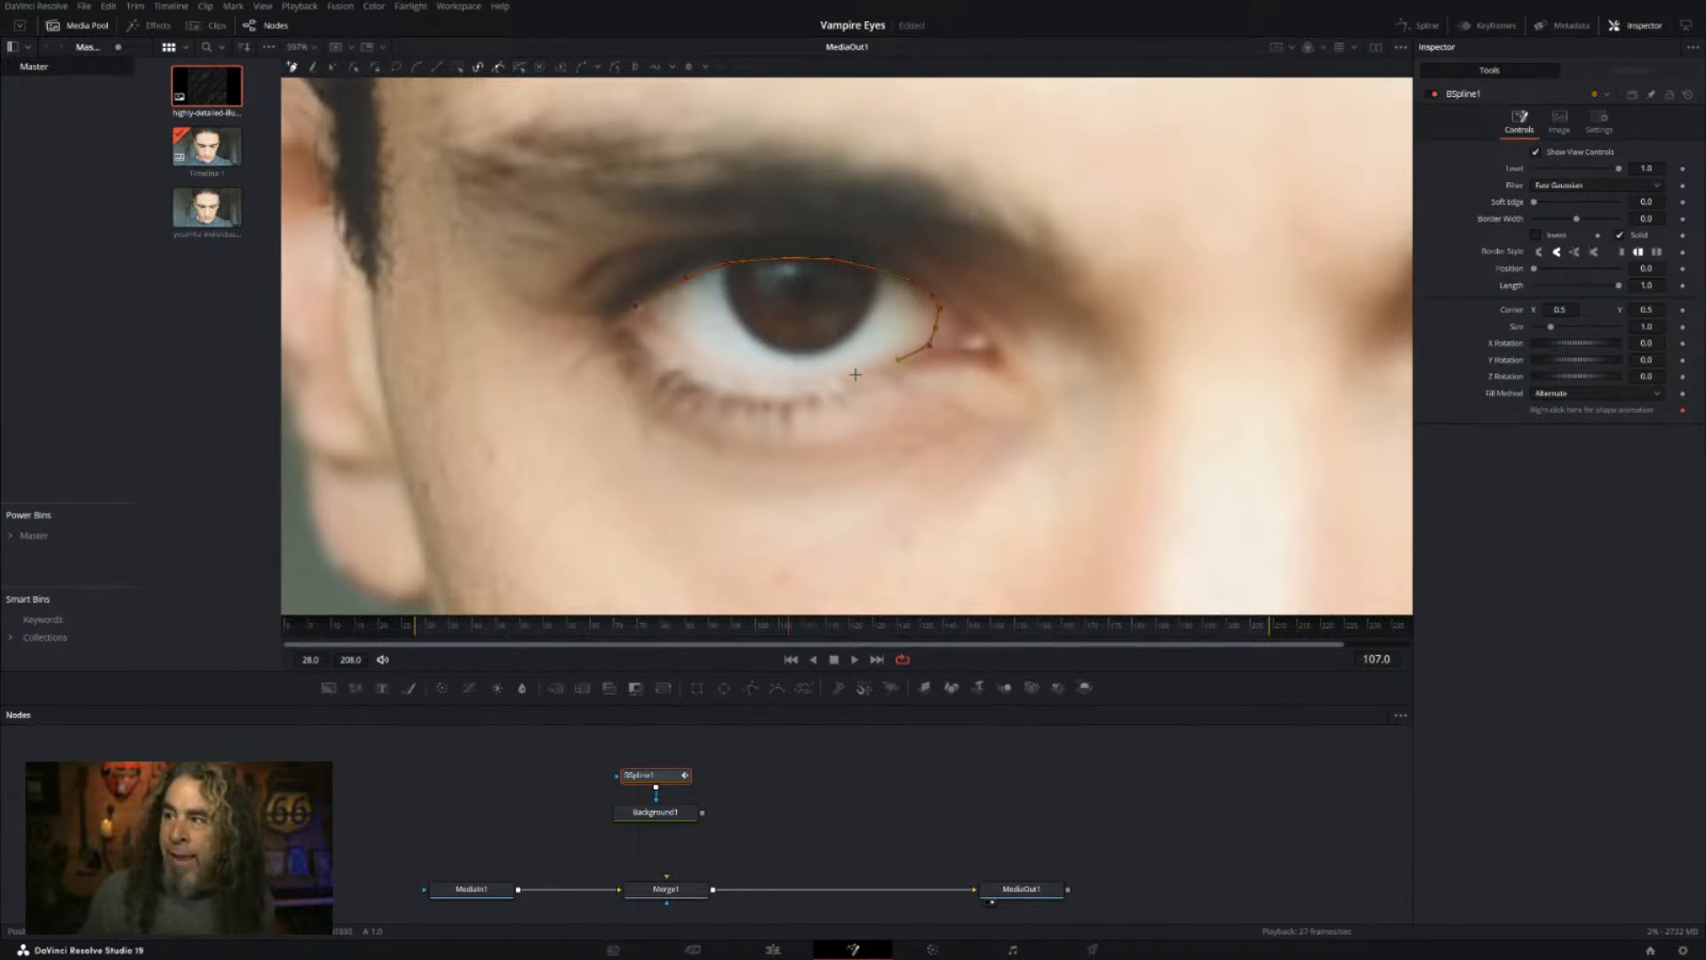
pyautogui.click(806, 381)
pyautogui.click(744, 380)
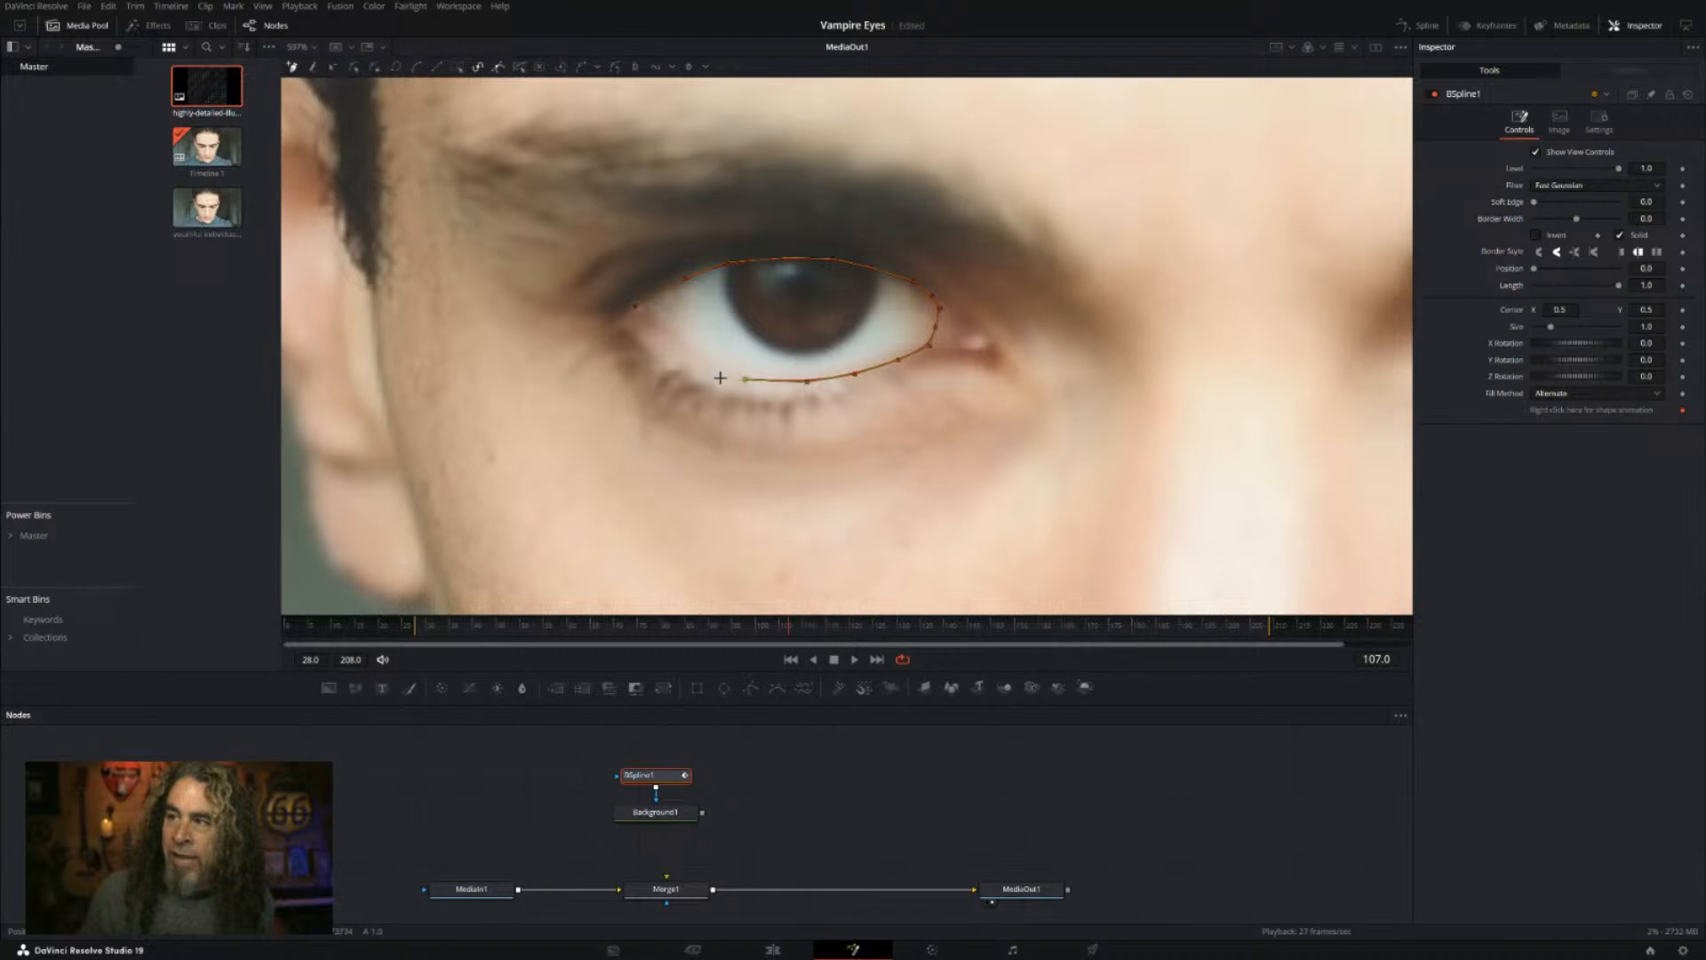
pyautogui.click(704, 366)
pyautogui.click(681, 350)
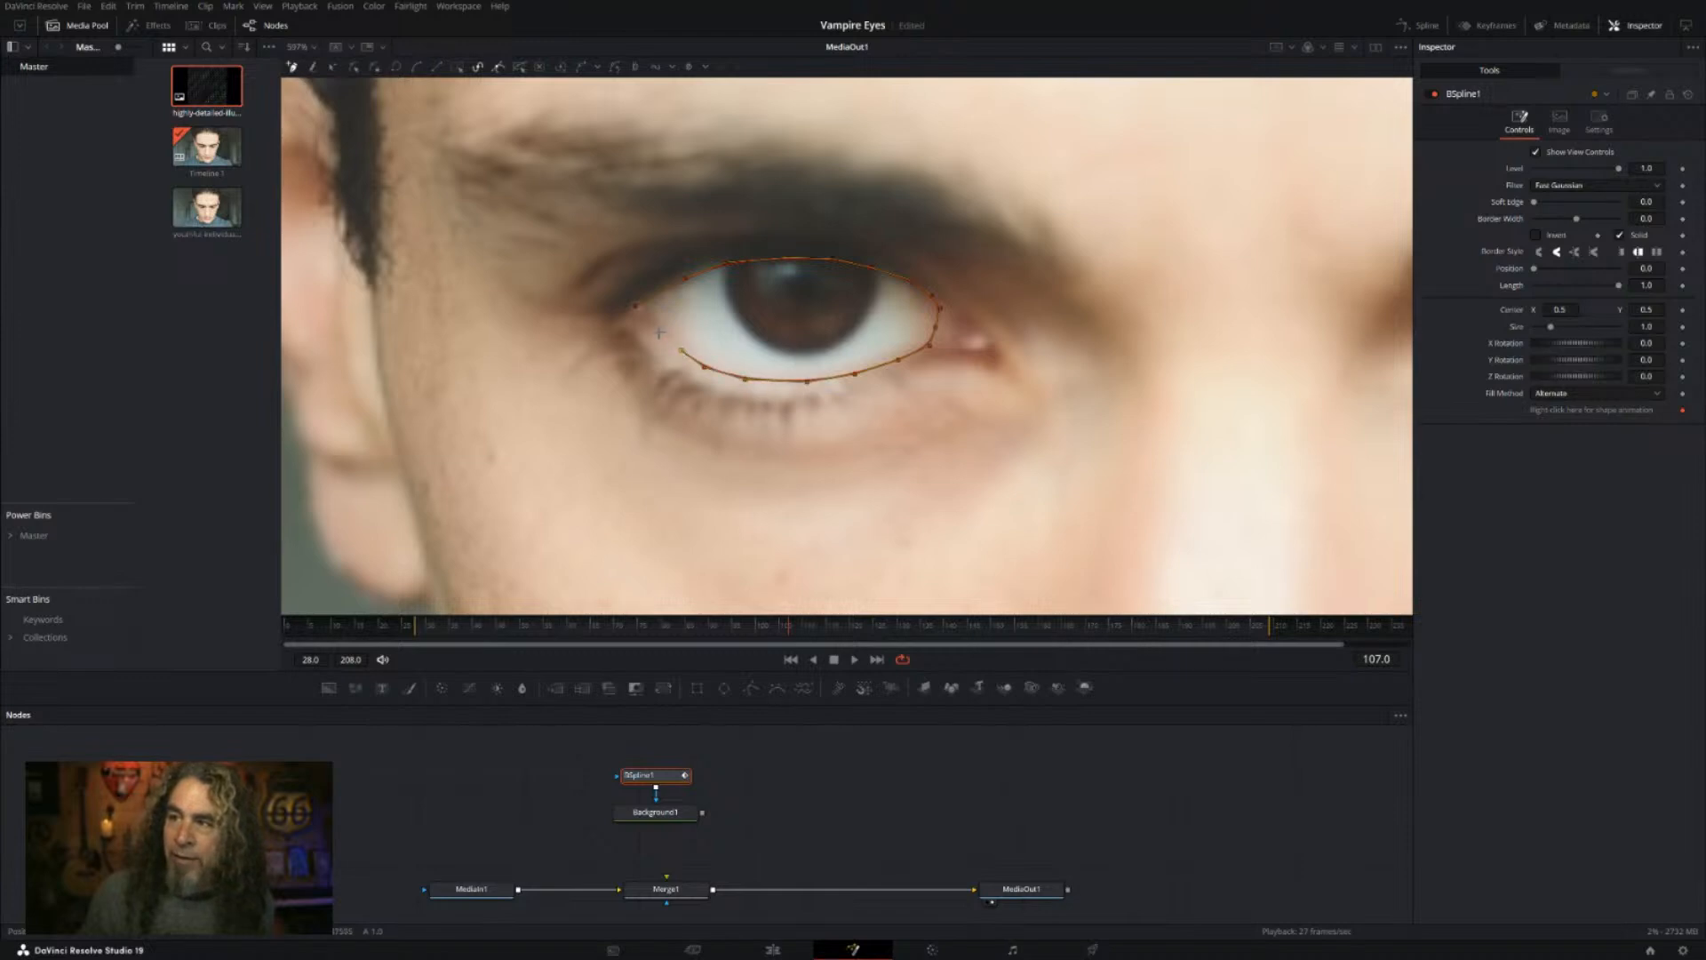
pyautogui.click(657, 333)
pyautogui.click(635, 307)
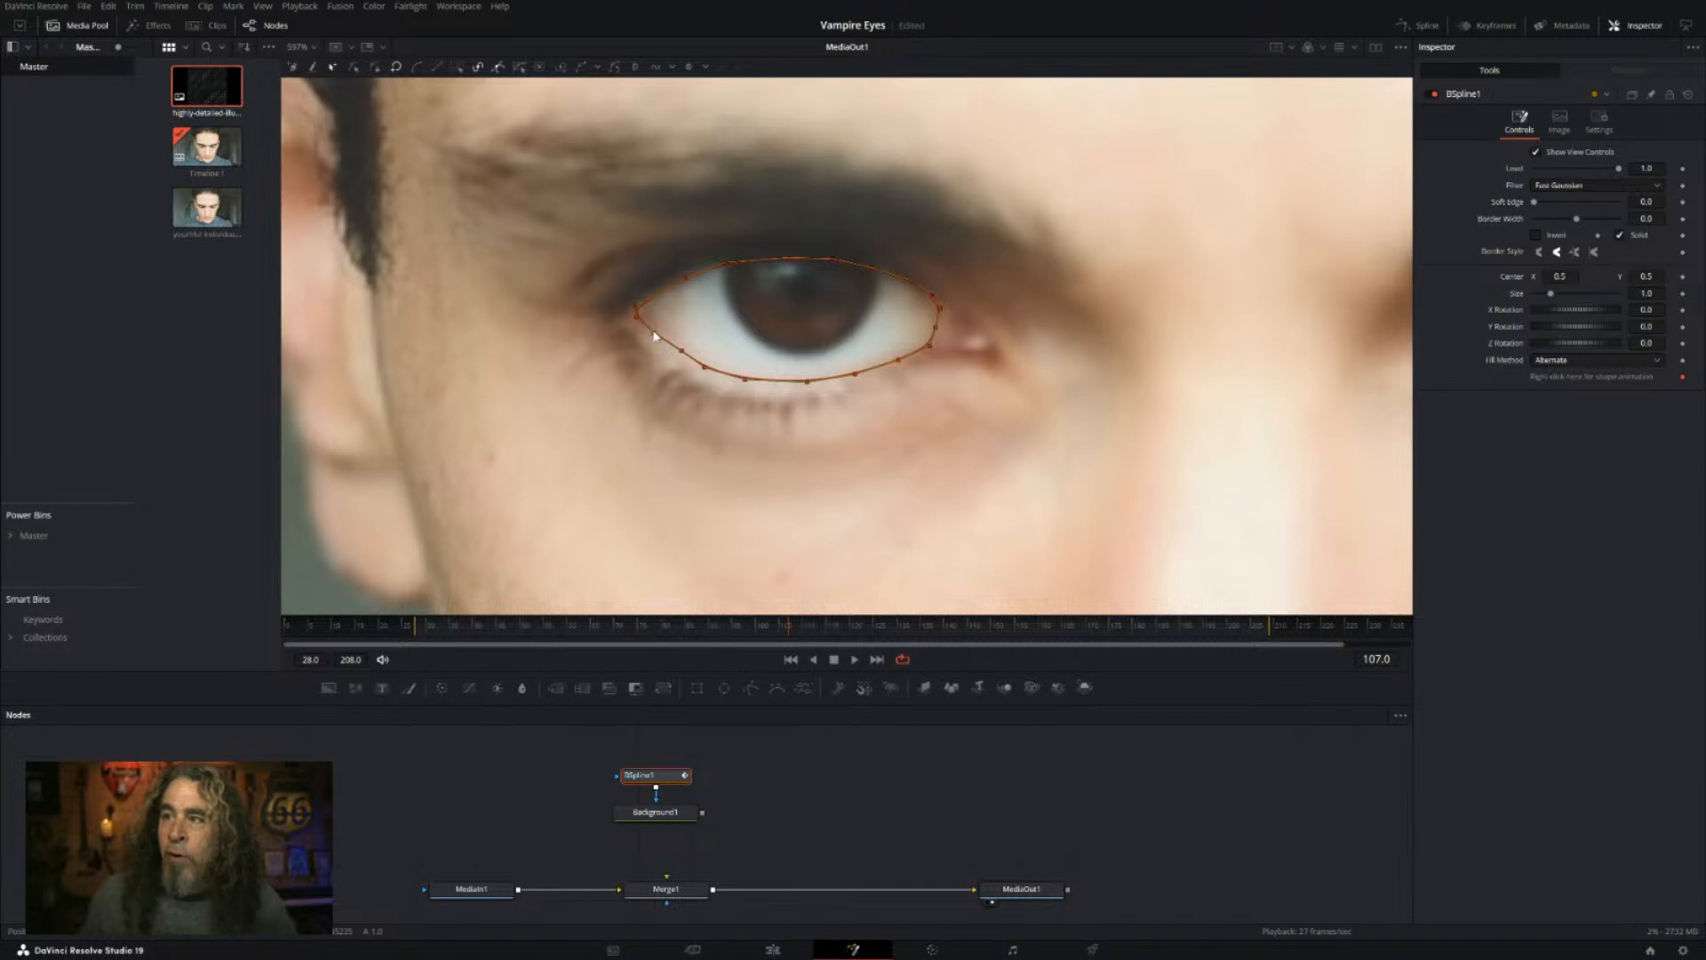
# Step: Refine the eye mask by adjusting its lower-lid points, adding one along the lower lid, and moving its edge outward toward the inner corner
pyautogui.moveTo(654, 333); pyautogui.dragTo(712, 376)
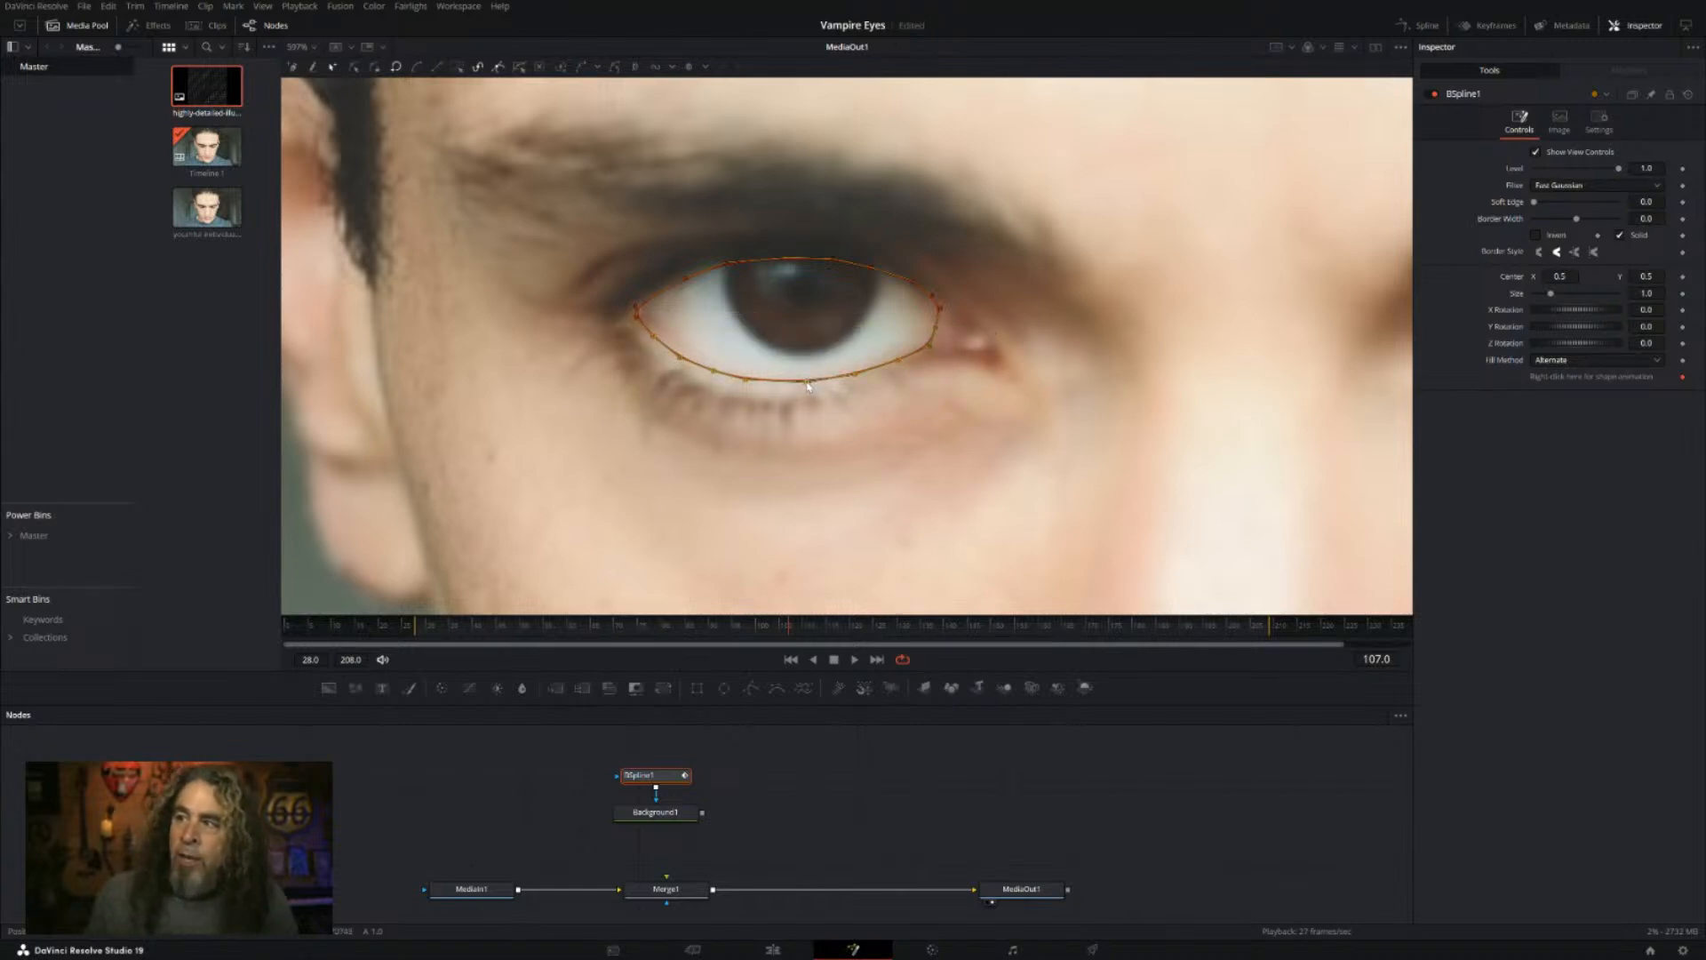
pyautogui.moveTo(809, 386)
pyautogui.mouseDown()
pyautogui.moveTo(810, 430)
pyautogui.moveTo(803, 385)
pyautogui.mouseUp()
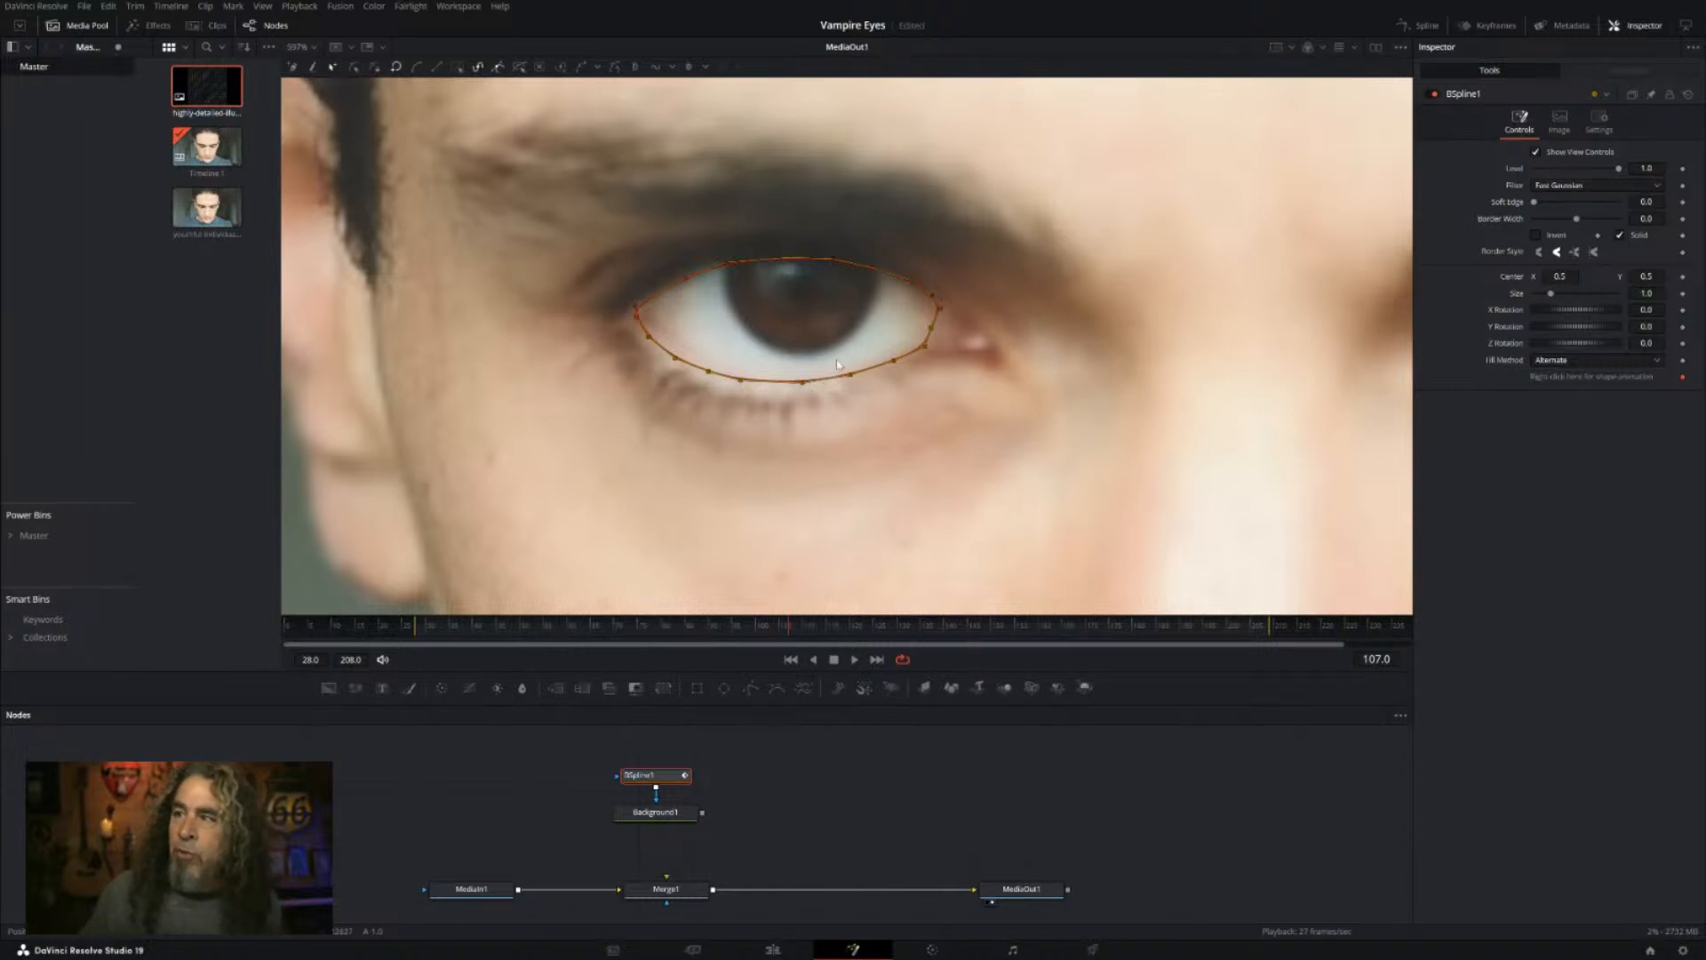
pyautogui.click(771, 382)
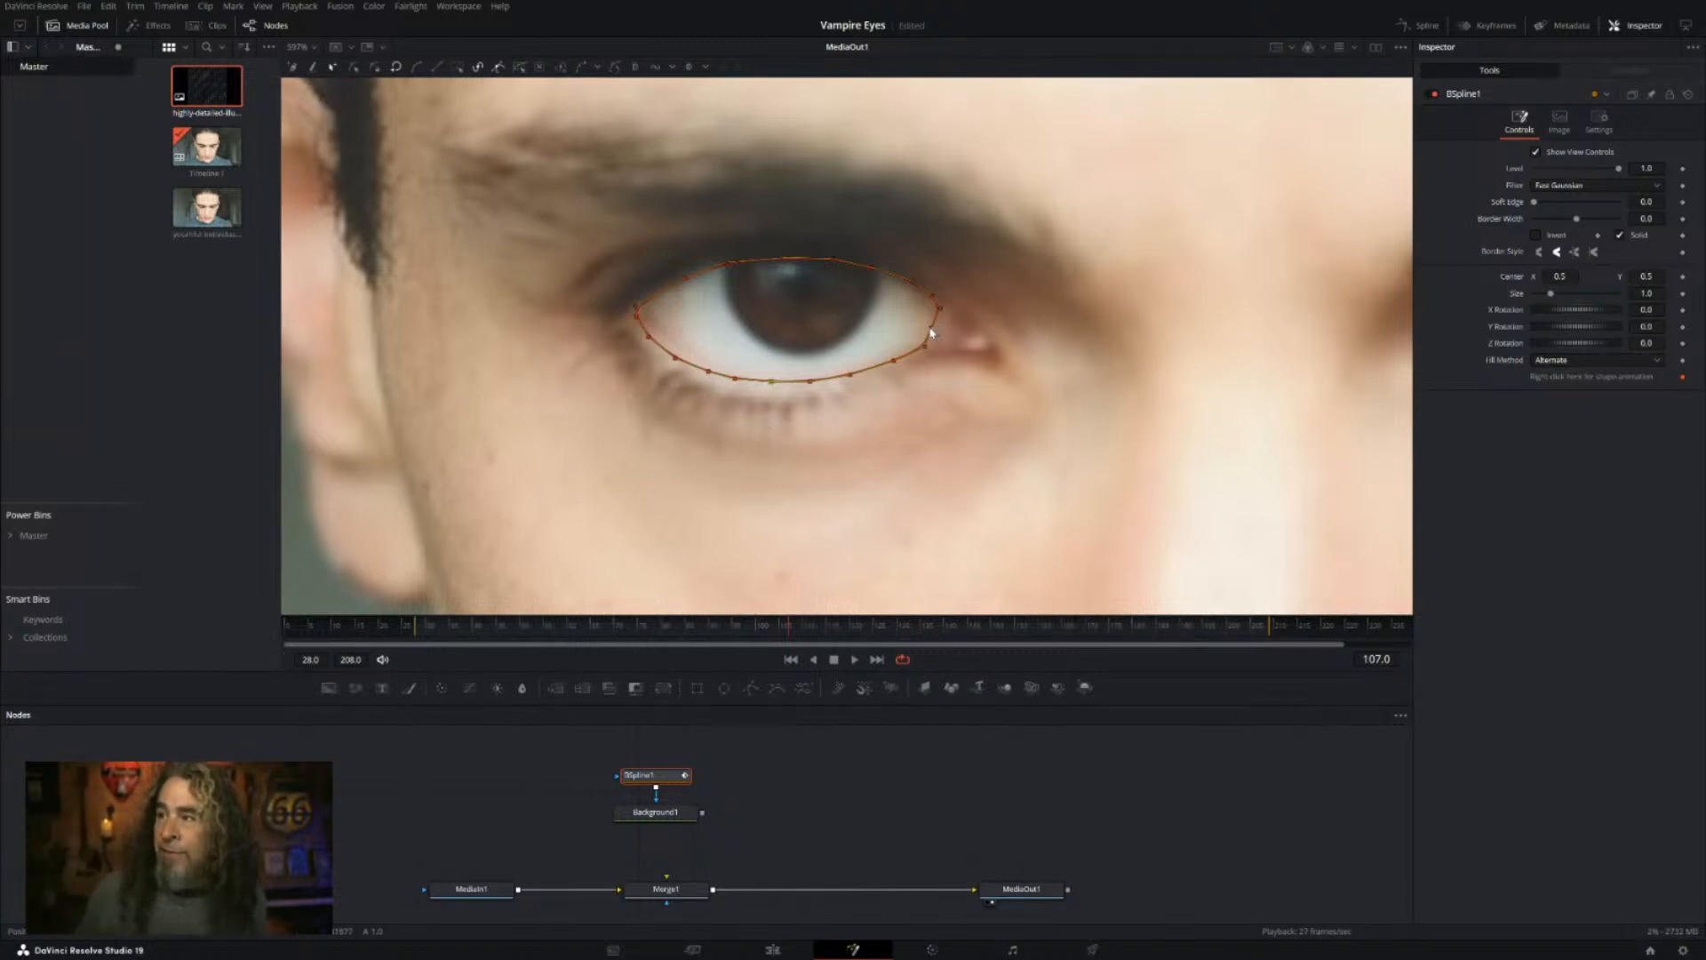
pyautogui.moveTo(931, 328); pyautogui.dragTo(943, 334)
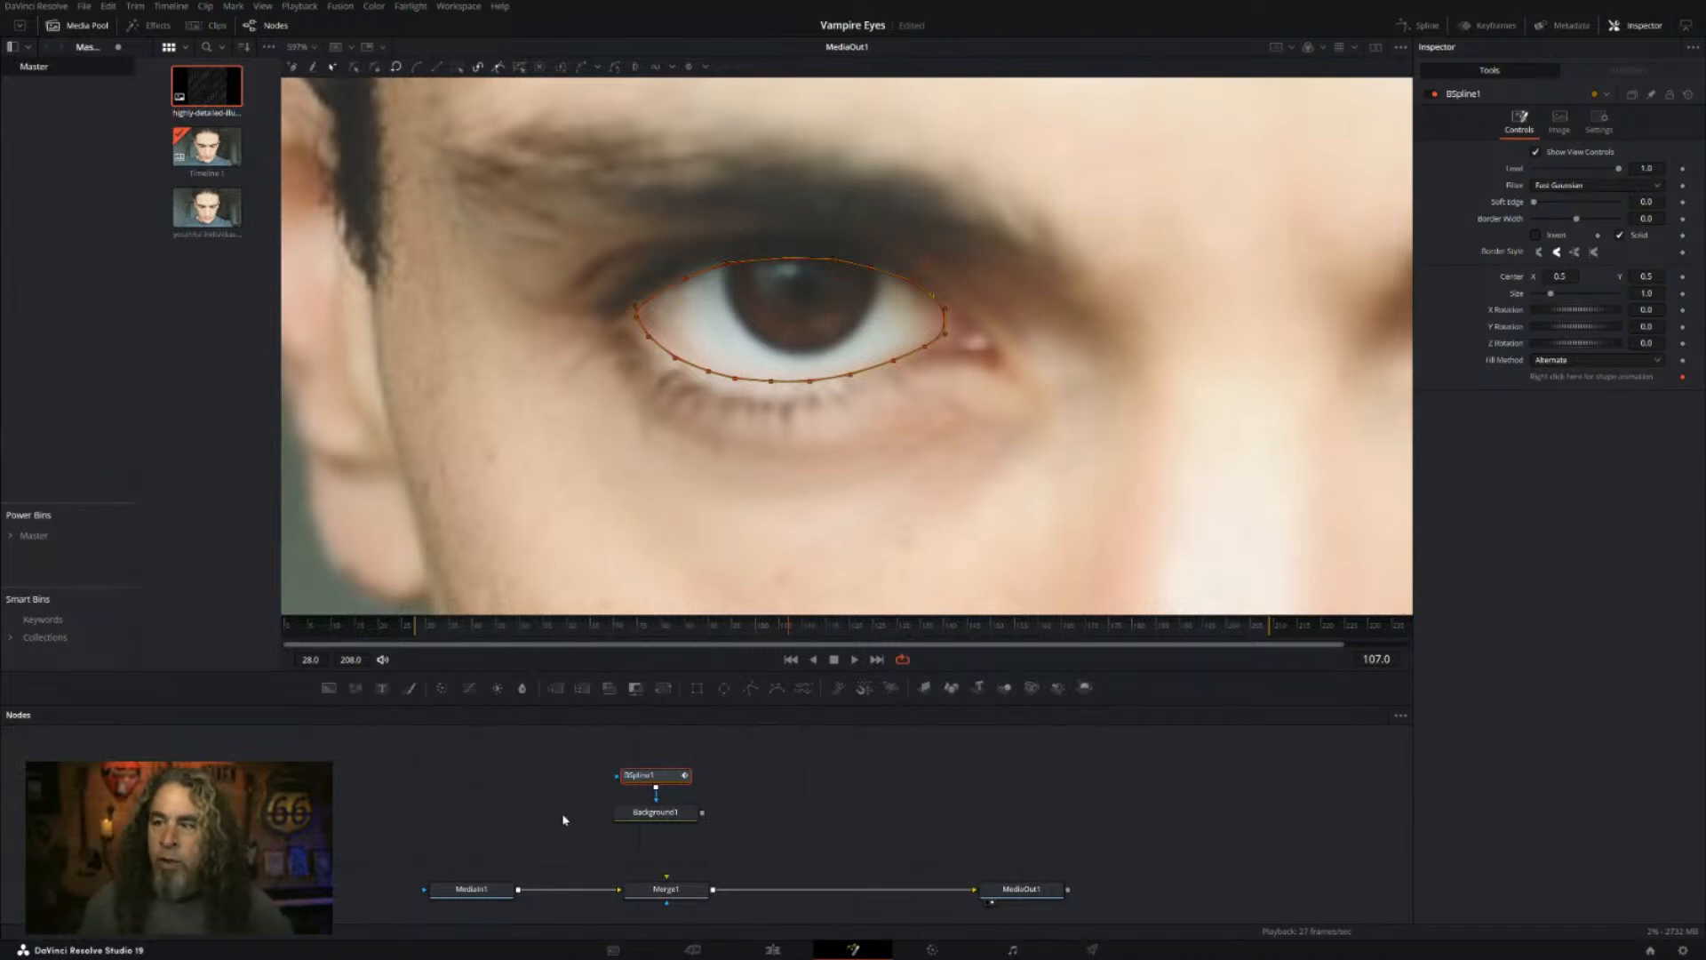
# Step: Set the Background1 color by sampling the dark hair beside the man's temple, about red 0.1825, green 0.1761 and blue 0.1622
pyautogui.click(679, 820)
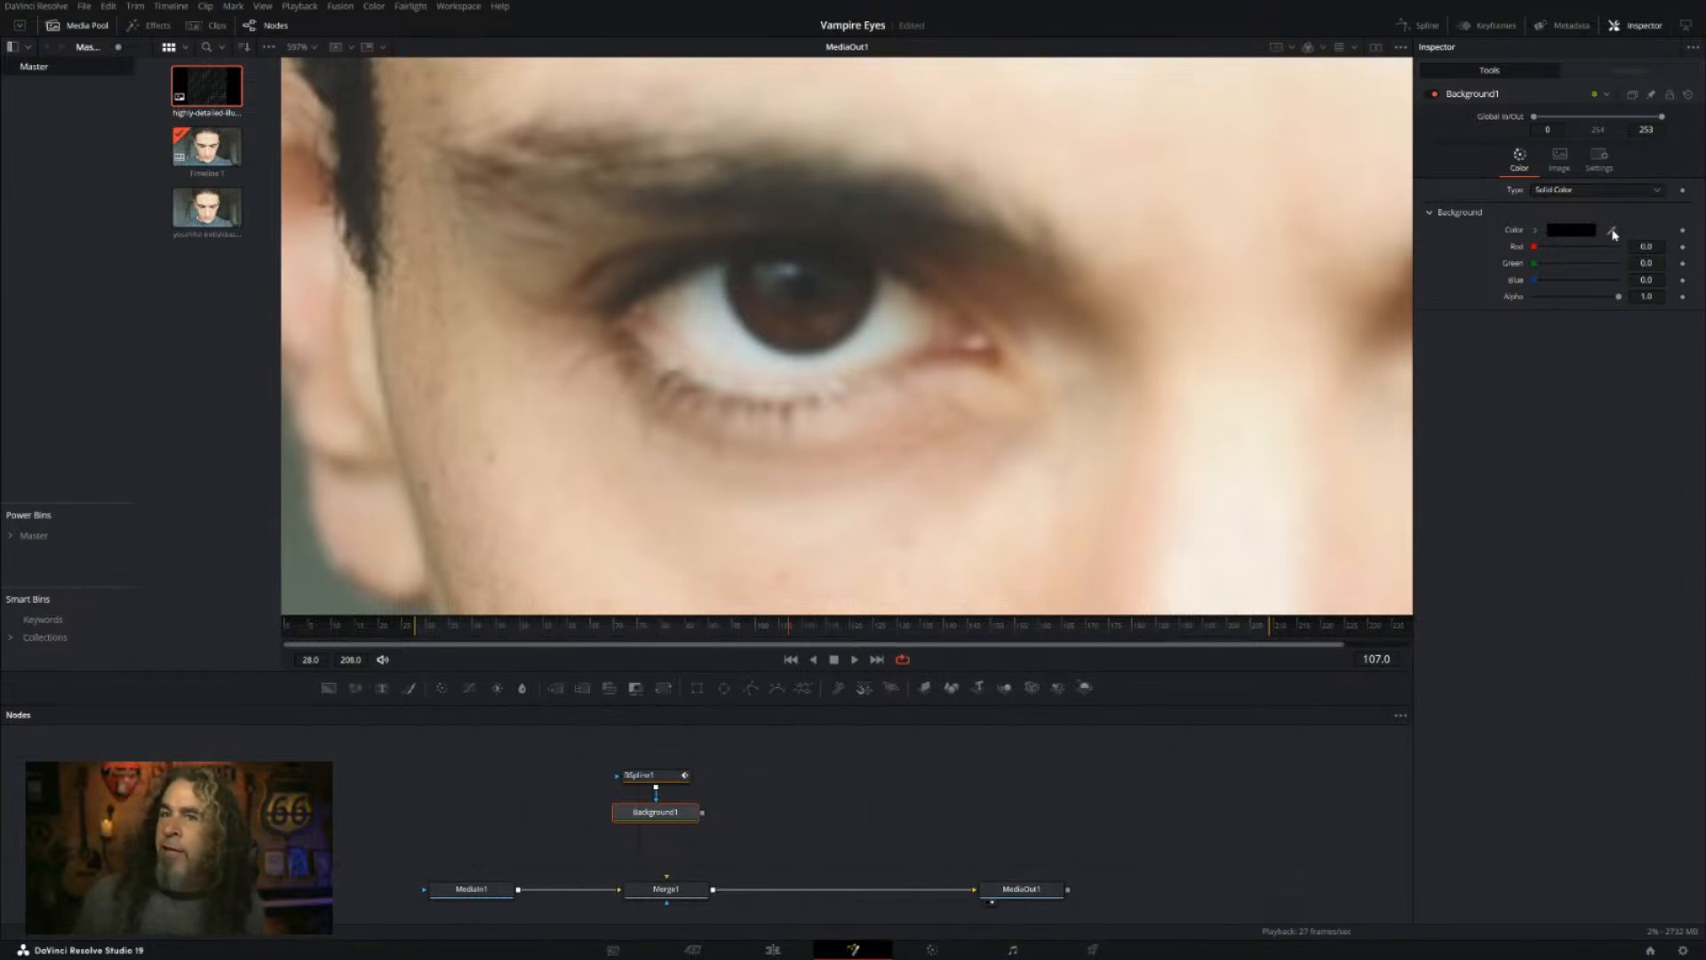
pyautogui.moveTo(1582, 229); pyautogui.dragTo(357, 160)
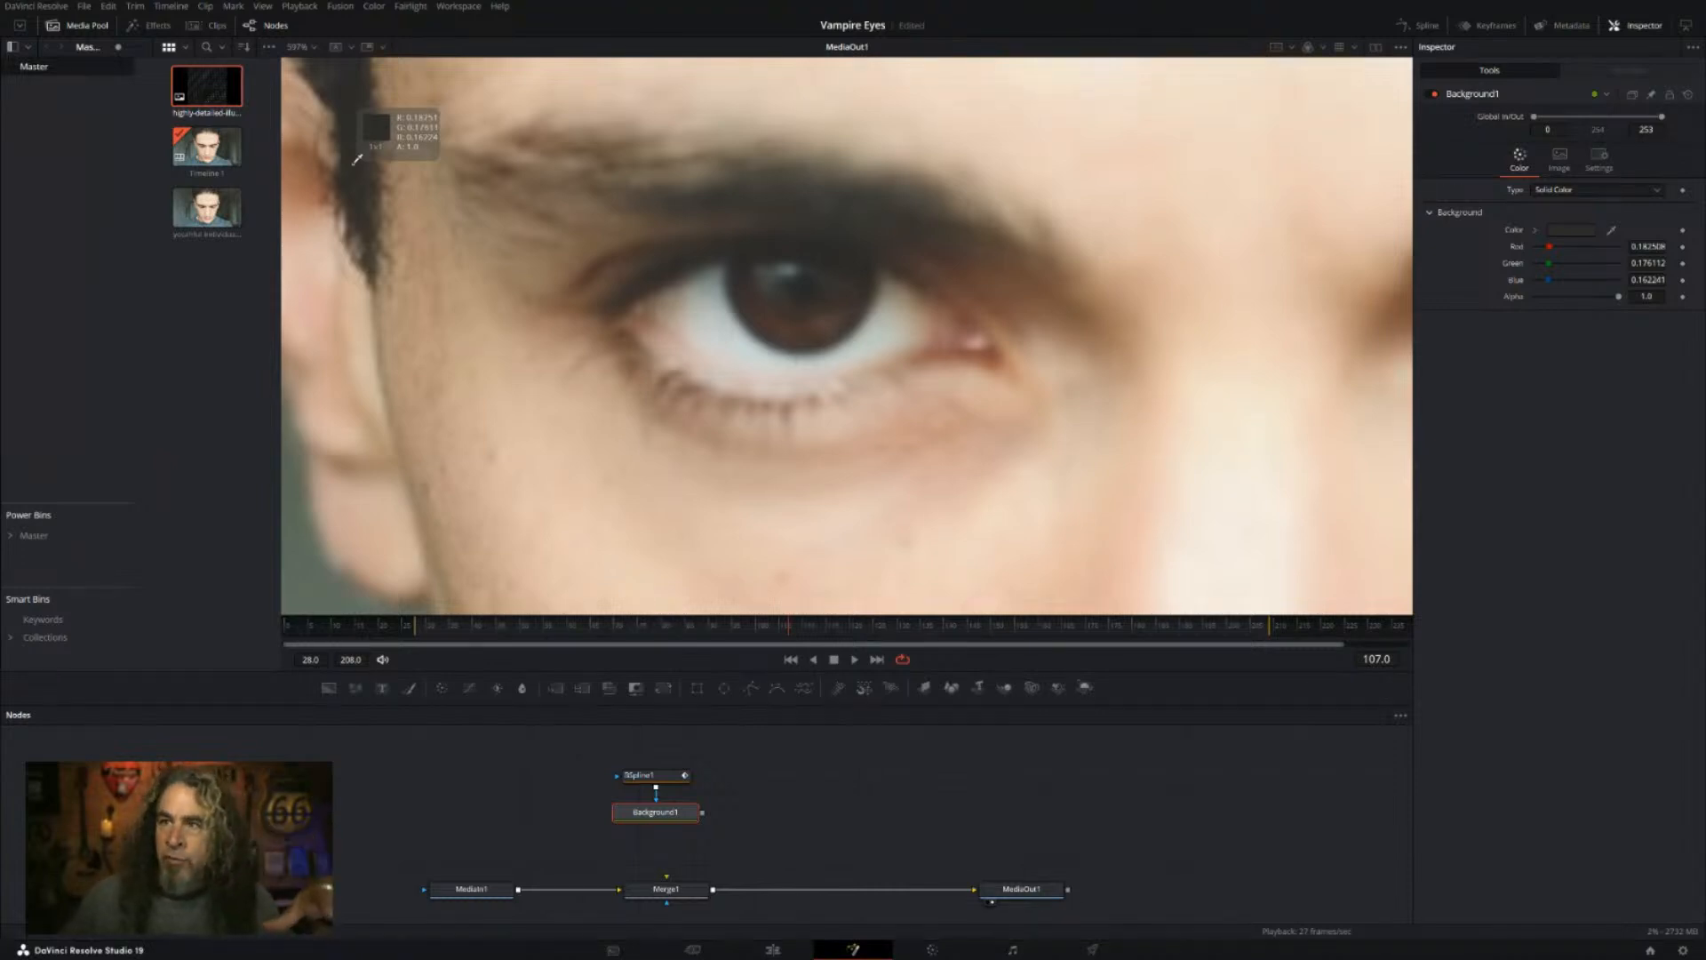
pyautogui.moveTo(357, 160); pyautogui.dragTo(358, 162)
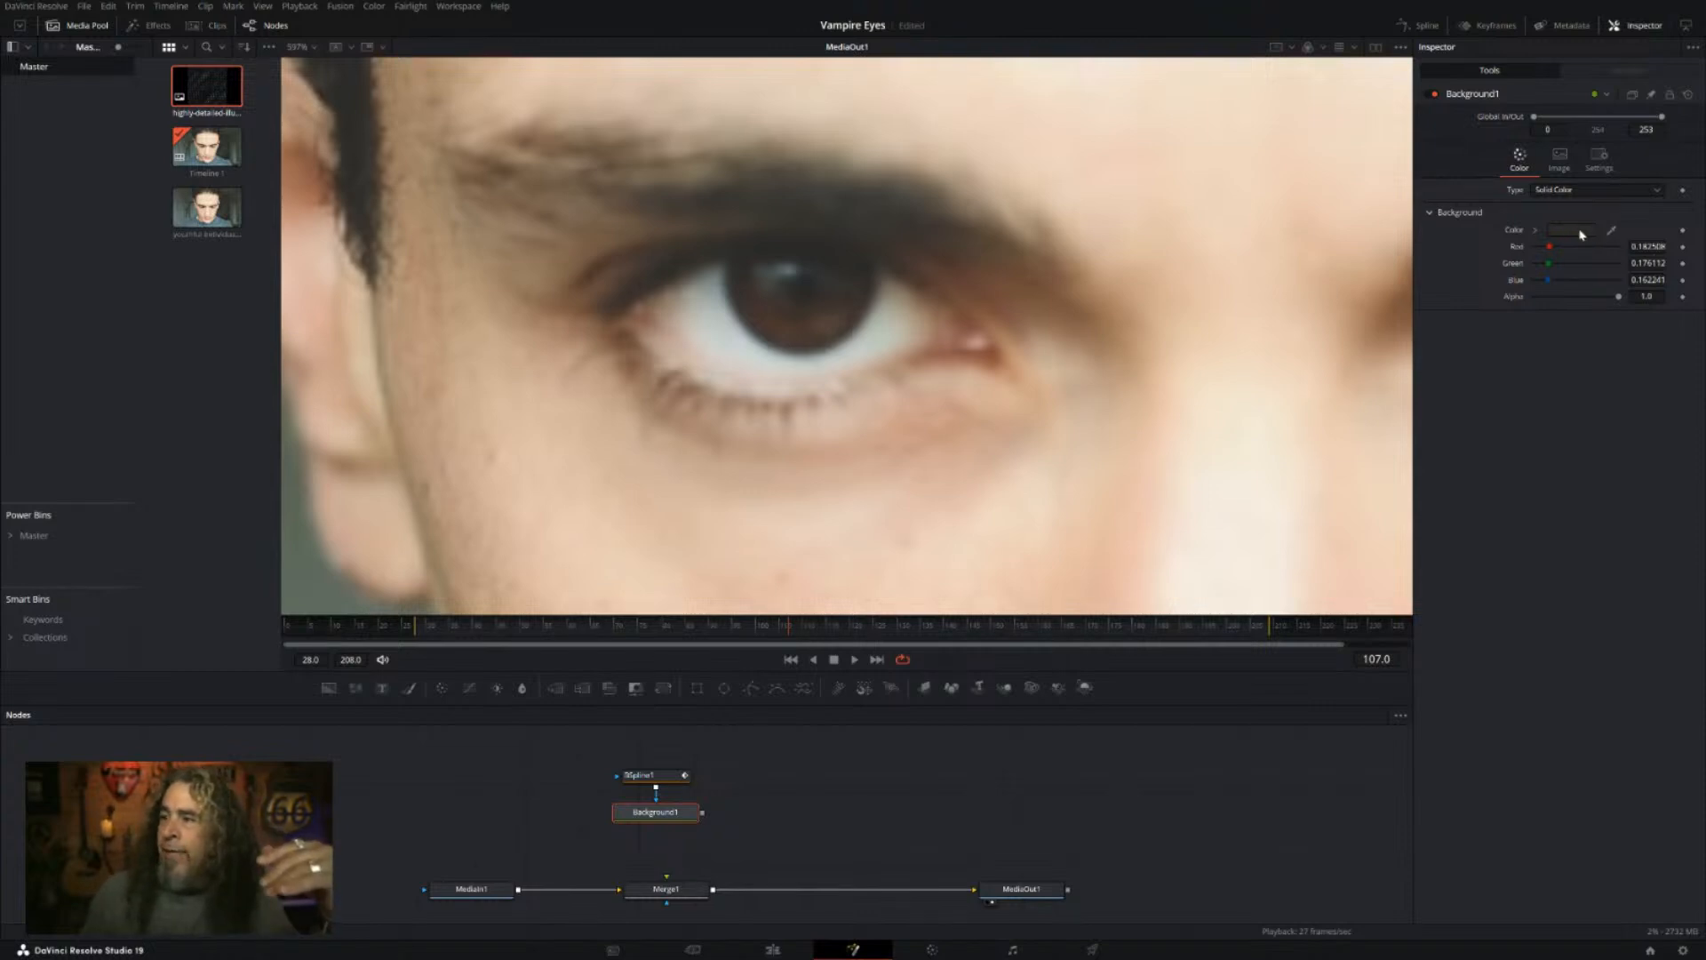
pyautogui.moveTo(1581, 234); pyautogui.dragTo(1049, 476)
pyautogui.moveTo(954, 324); pyautogui.dragTo(949, 342)
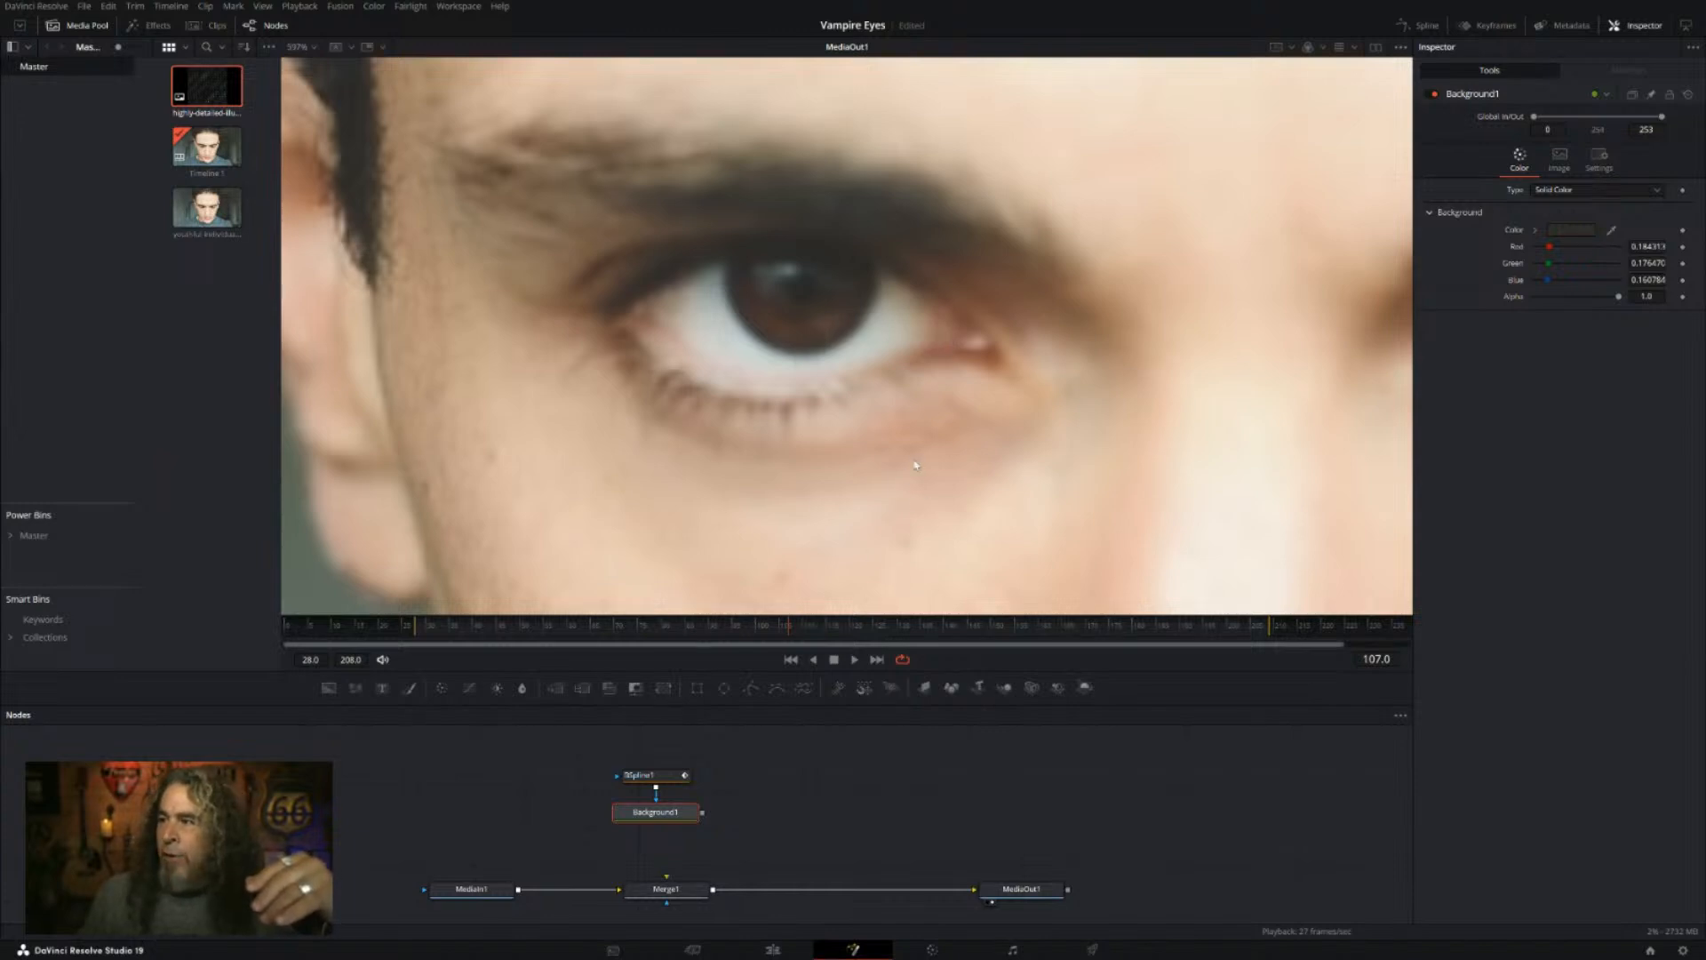
pyautogui.moveTo(915, 463); pyautogui.dragTo(926, 466)
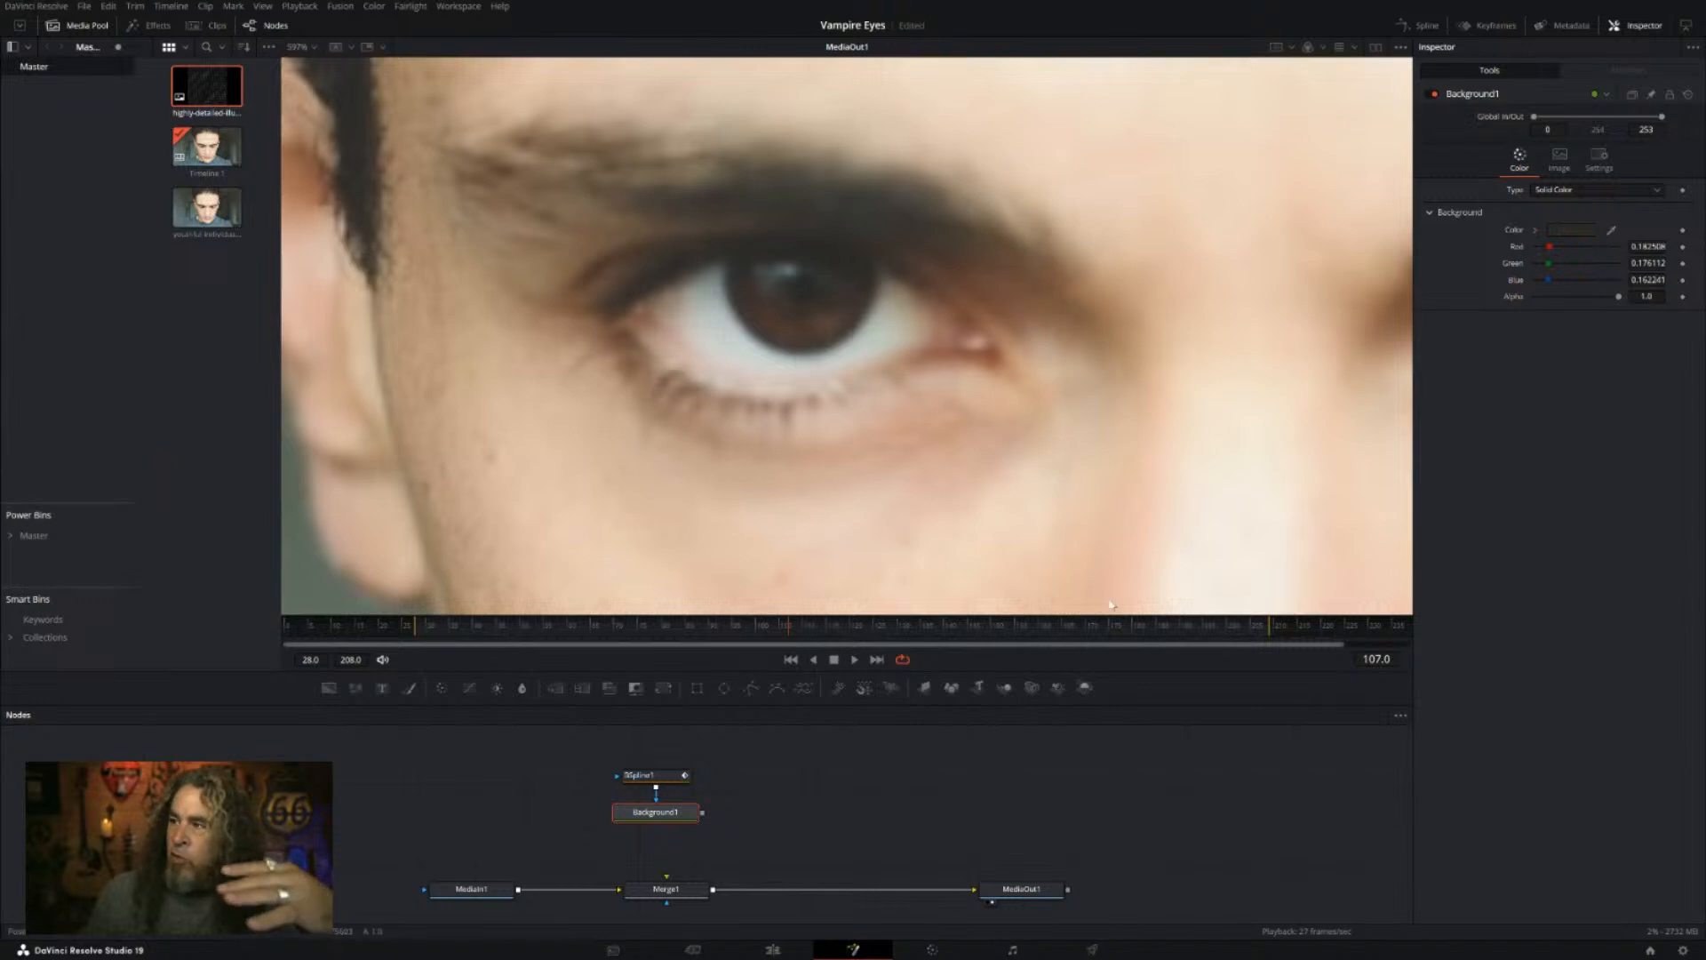
# Step: Enlarge the node editor and connect Background1's output to Merge1 as its foreground
pyautogui.scroll(3, 769, 747)
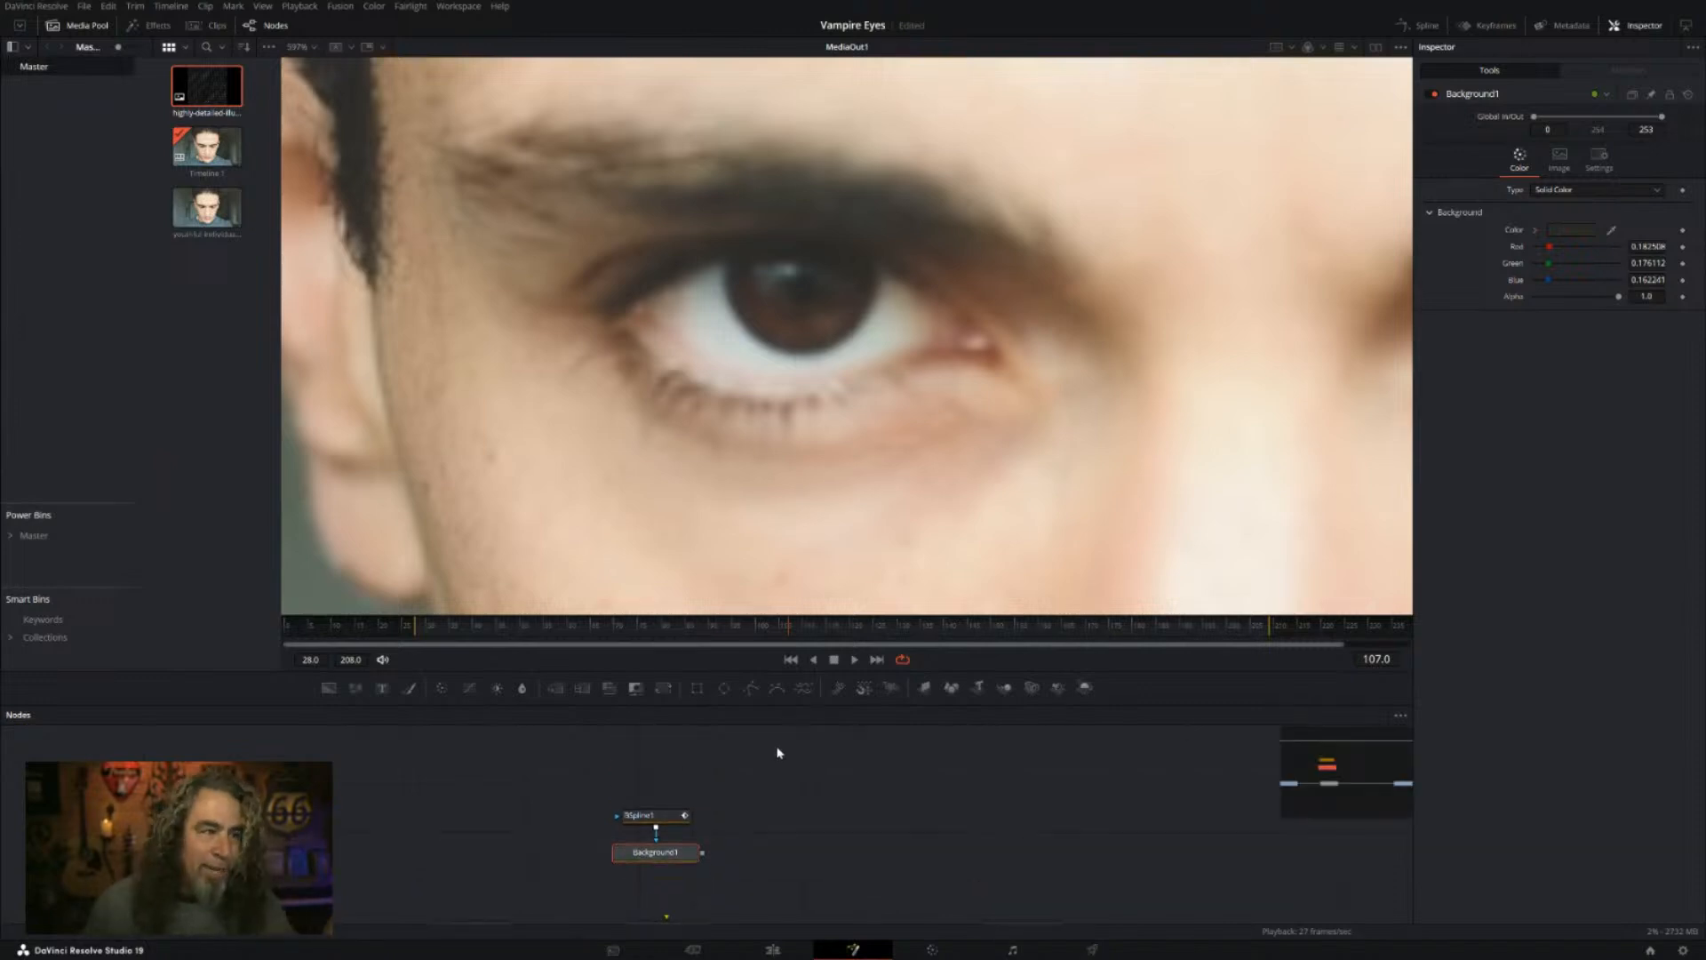
pyautogui.scroll(-3, 777, 753)
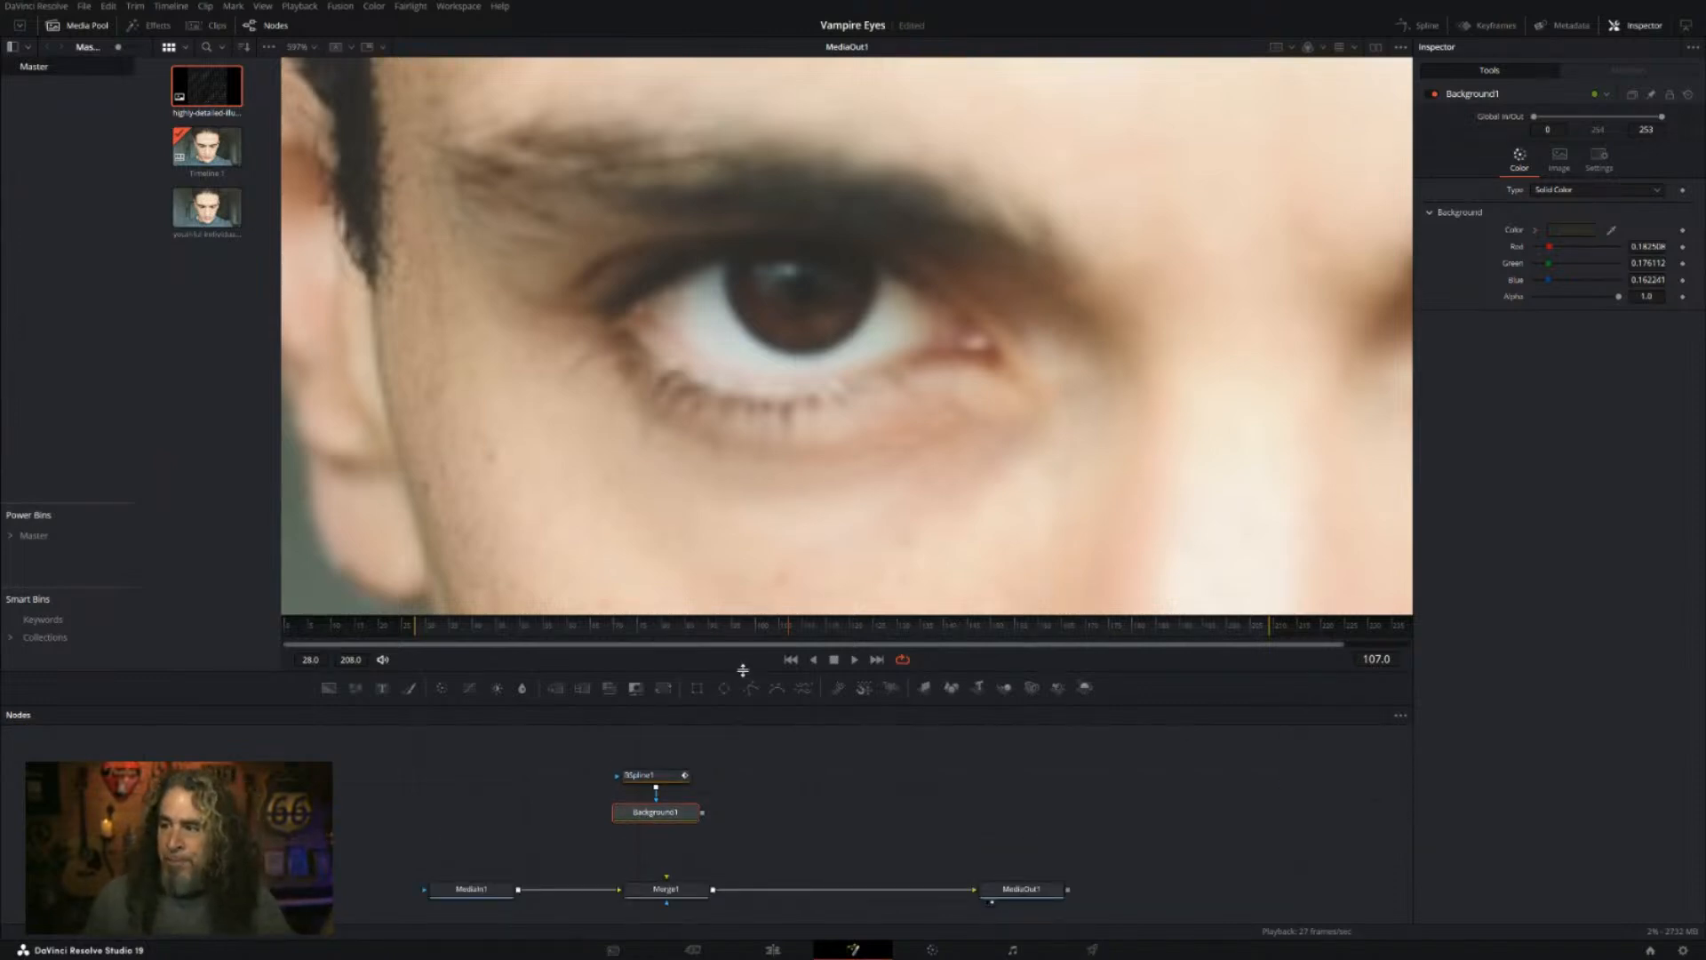
pyautogui.moveTo(745, 666); pyautogui.dragTo(744, 559)
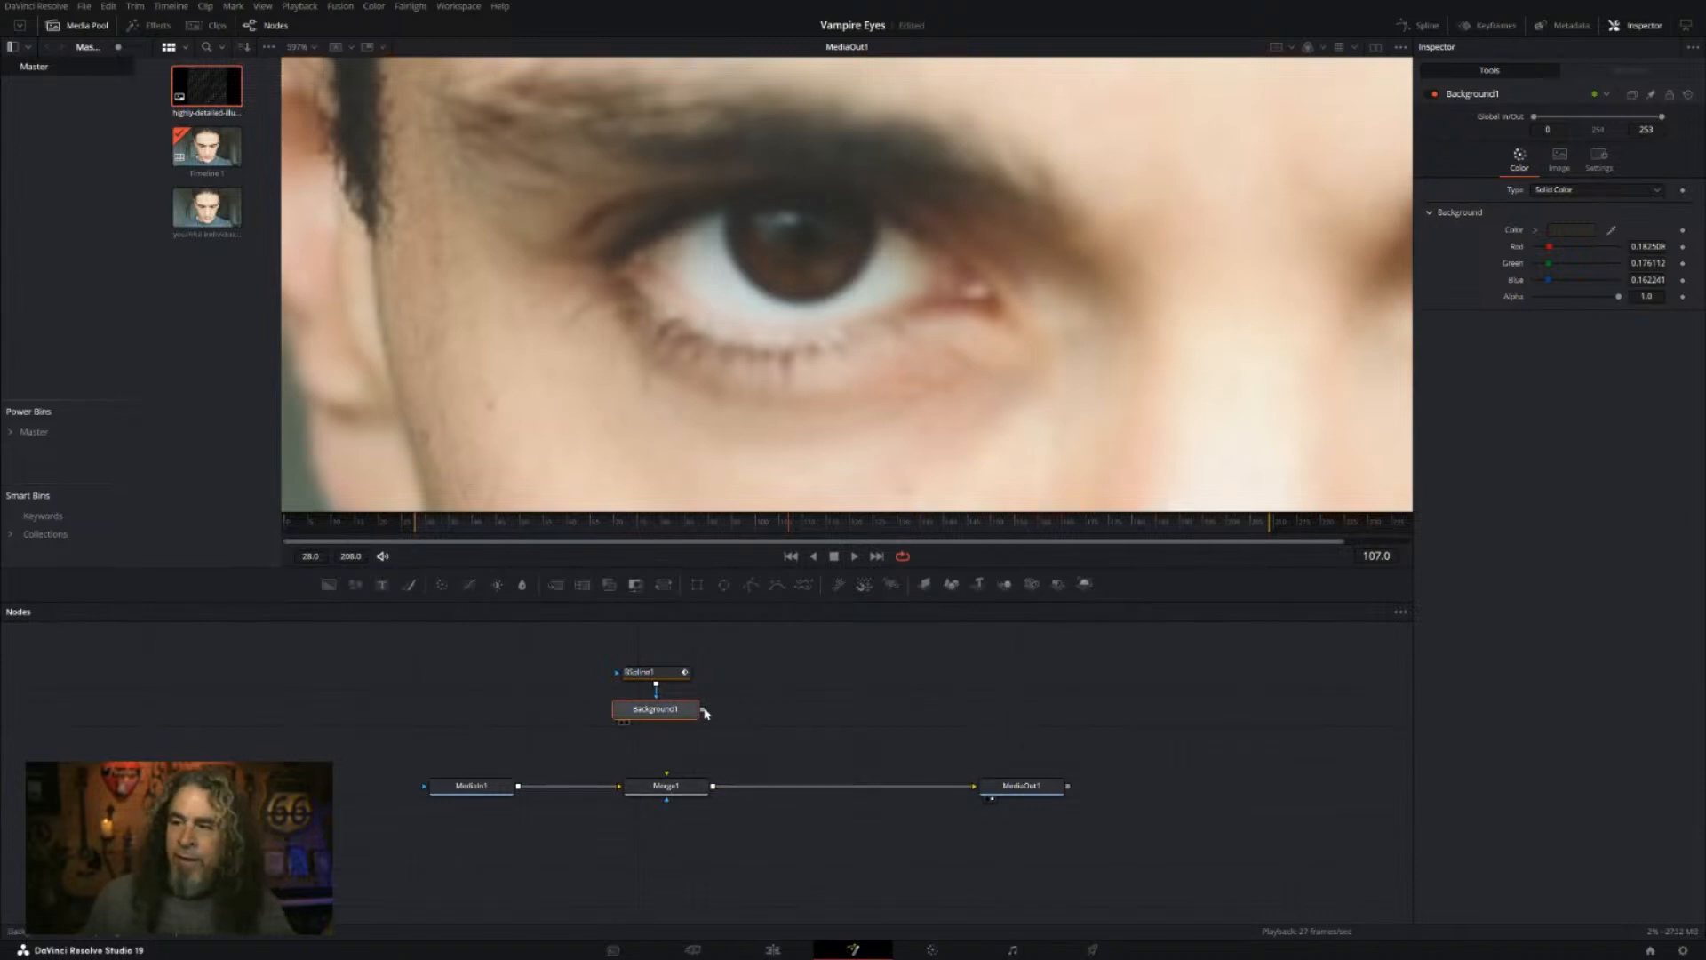
pyautogui.moveTo(704, 713); pyautogui.dragTo(672, 787)
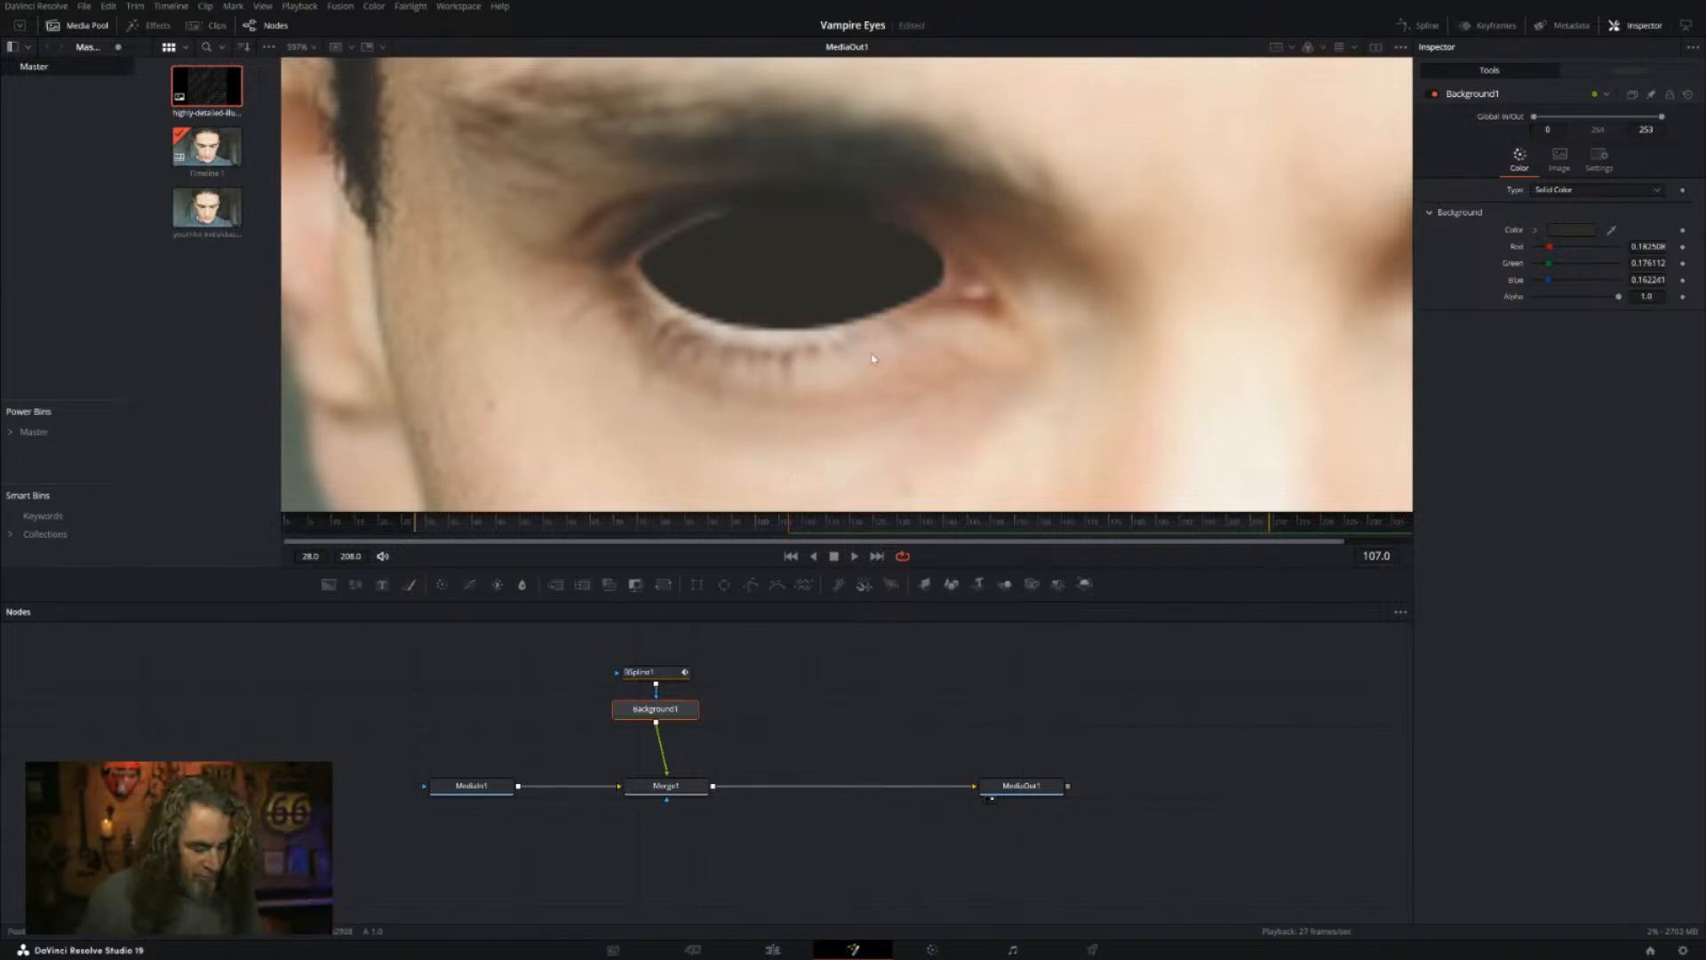
# Step: Fine-tune the BSpline1 mask at the lower lid and inner eye corner, and add a point on the upper lid near the outer corner
pyautogui.scroll(4, 869, 360)
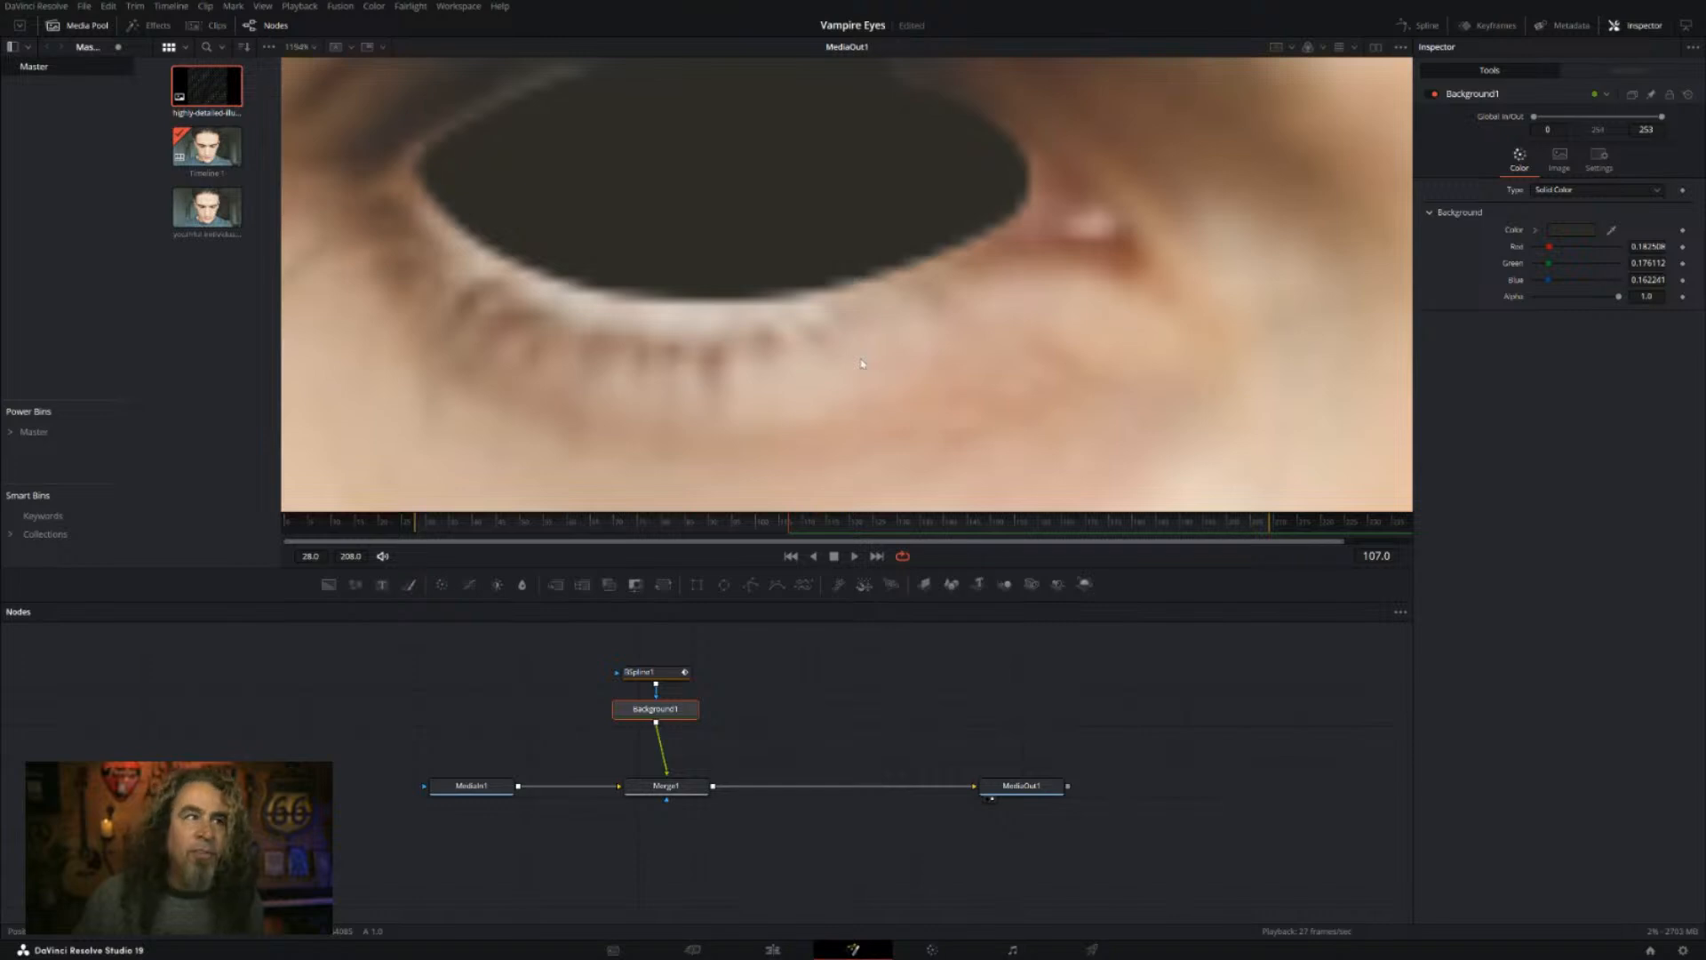
pyautogui.scroll(2, 861, 362)
pyautogui.moveTo(825, 322); pyautogui.dragTo(934, 442)
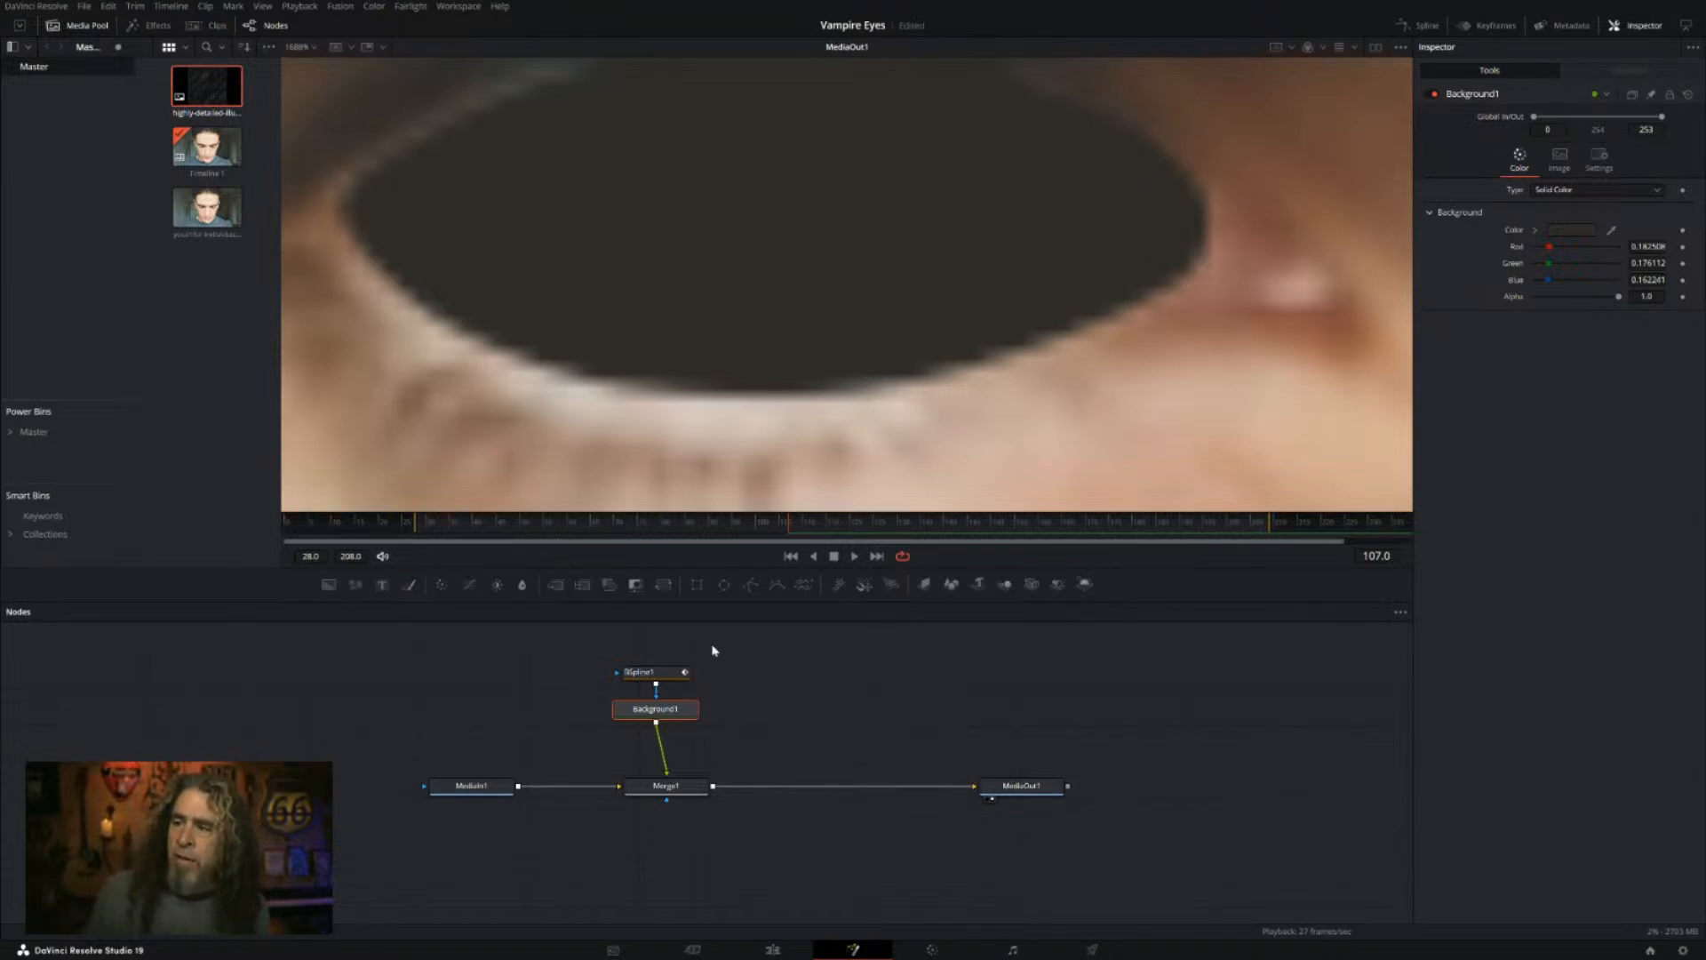
pyautogui.click(646, 677)
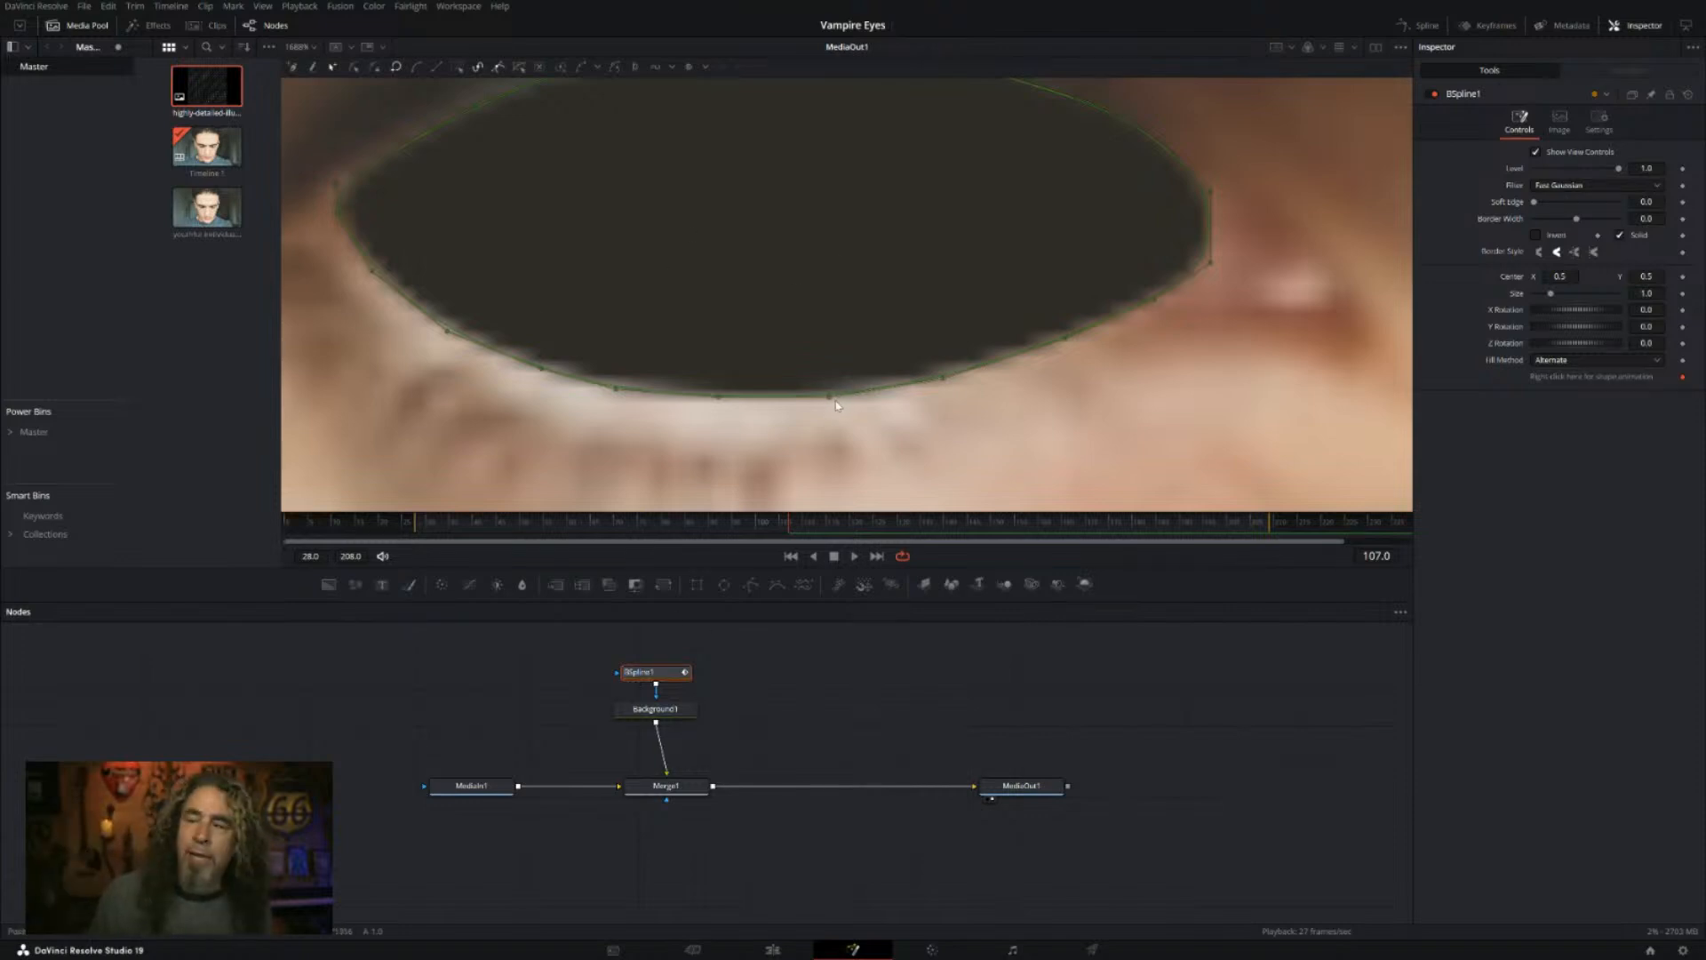
pyautogui.moveTo(830, 396)
pyautogui.mouseDown()
pyautogui.moveTo(840, 432)
pyautogui.moveTo(835, 403)
pyautogui.mouseUp()
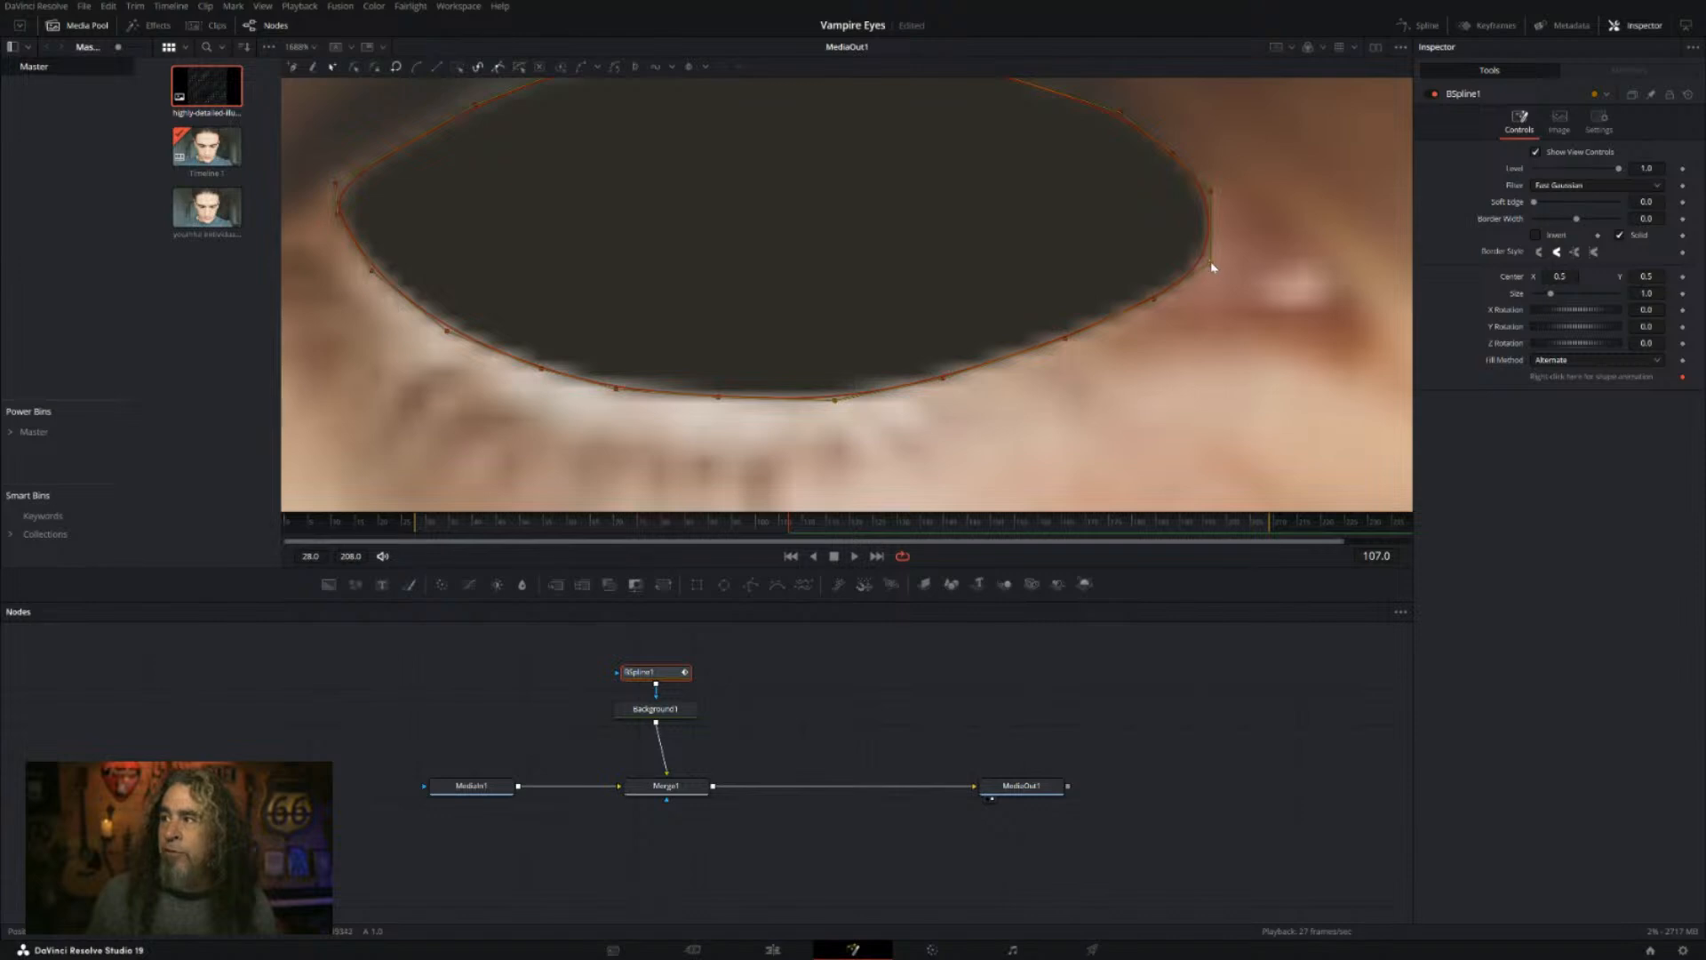
pyautogui.moveTo(1211, 266); pyautogui.dragTo(1203, 262)
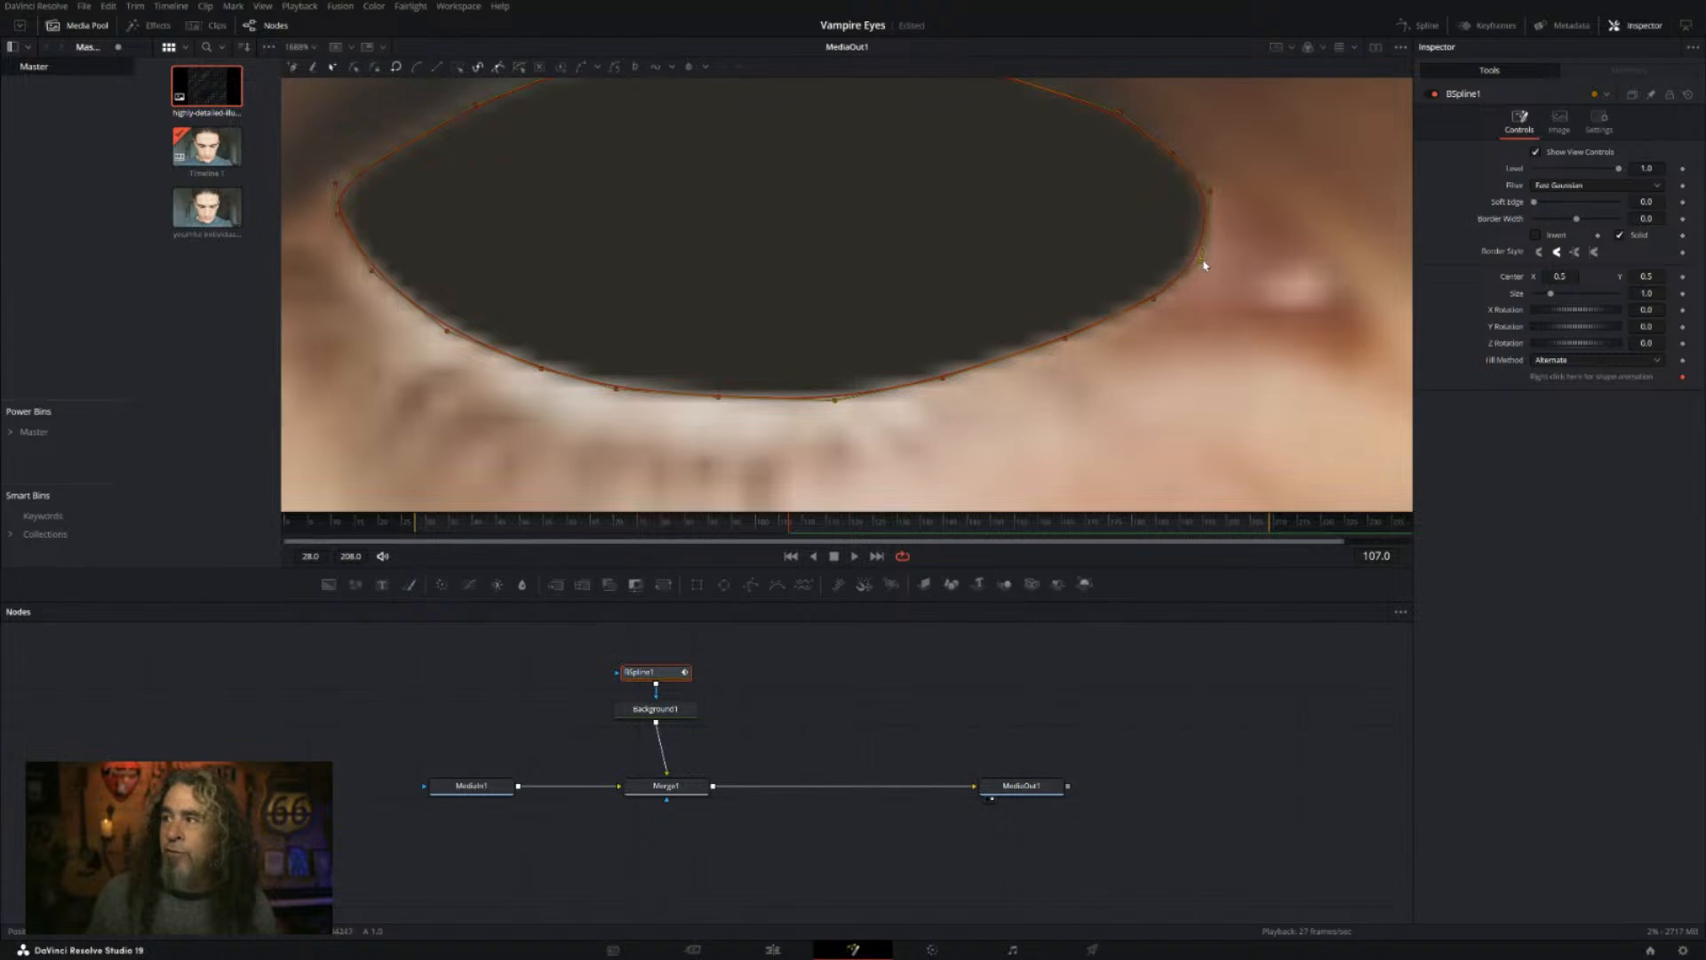
pyautogui.click(405, 145)
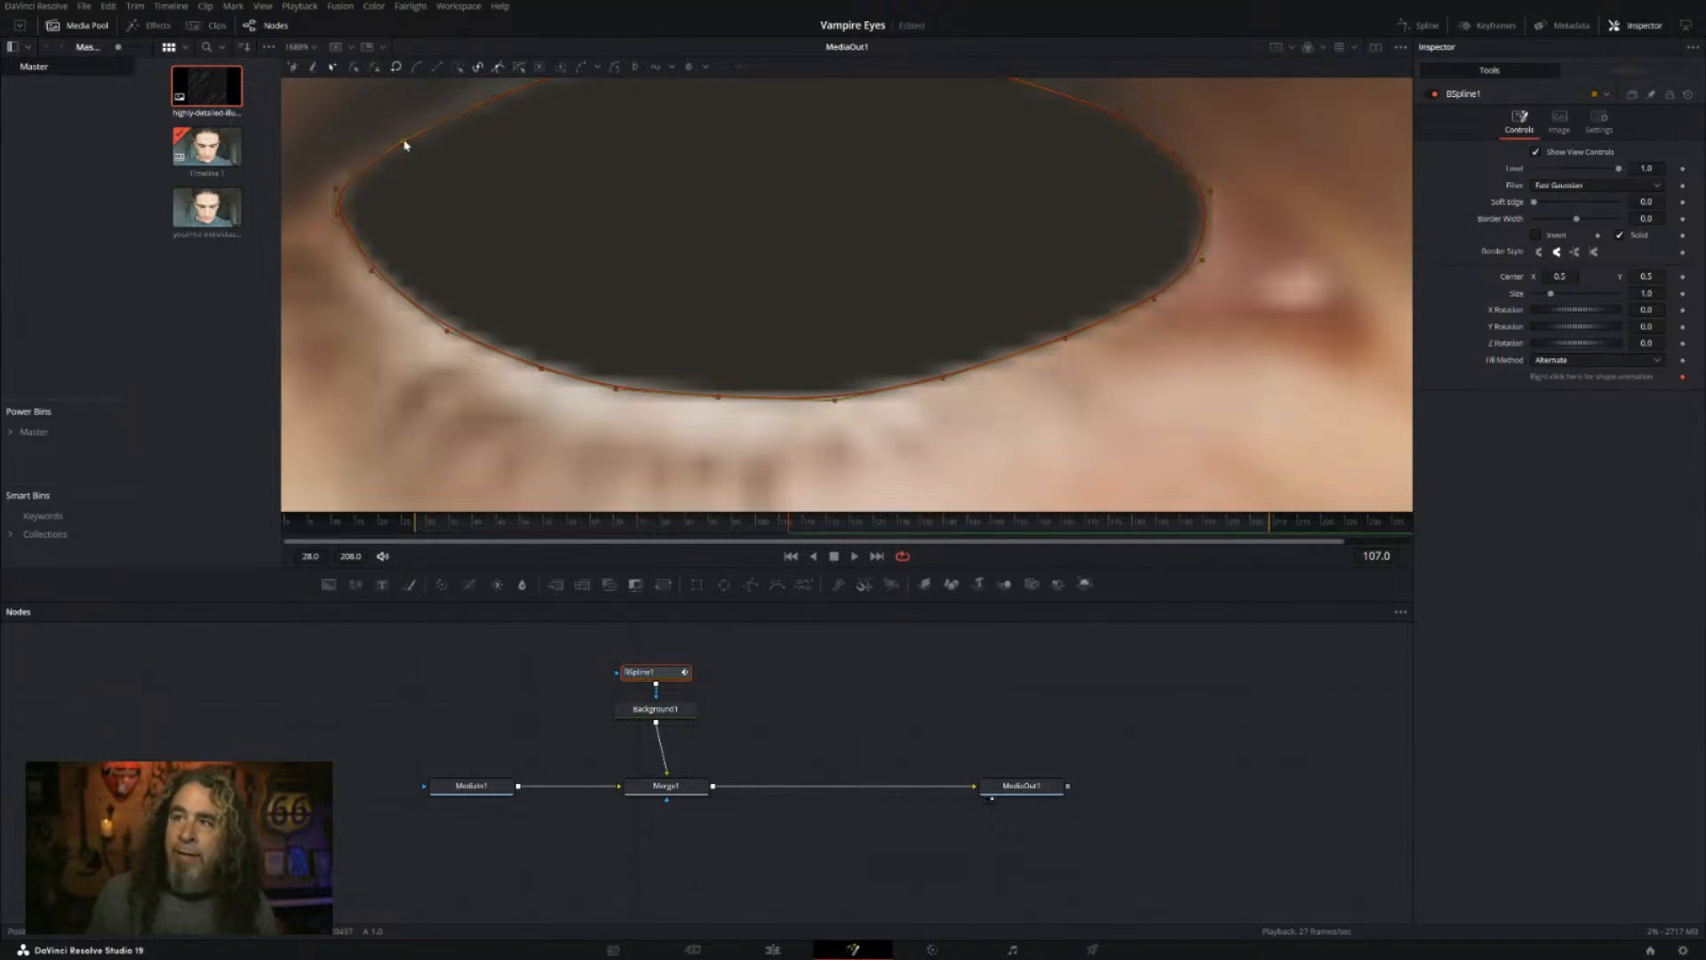
# Step: Soften the edges of the BSpline1 eye mask with a Soft Edge of 0.0016
pyautogui.moveTo(754, 250); pyautogui.dragTo(768, 351)
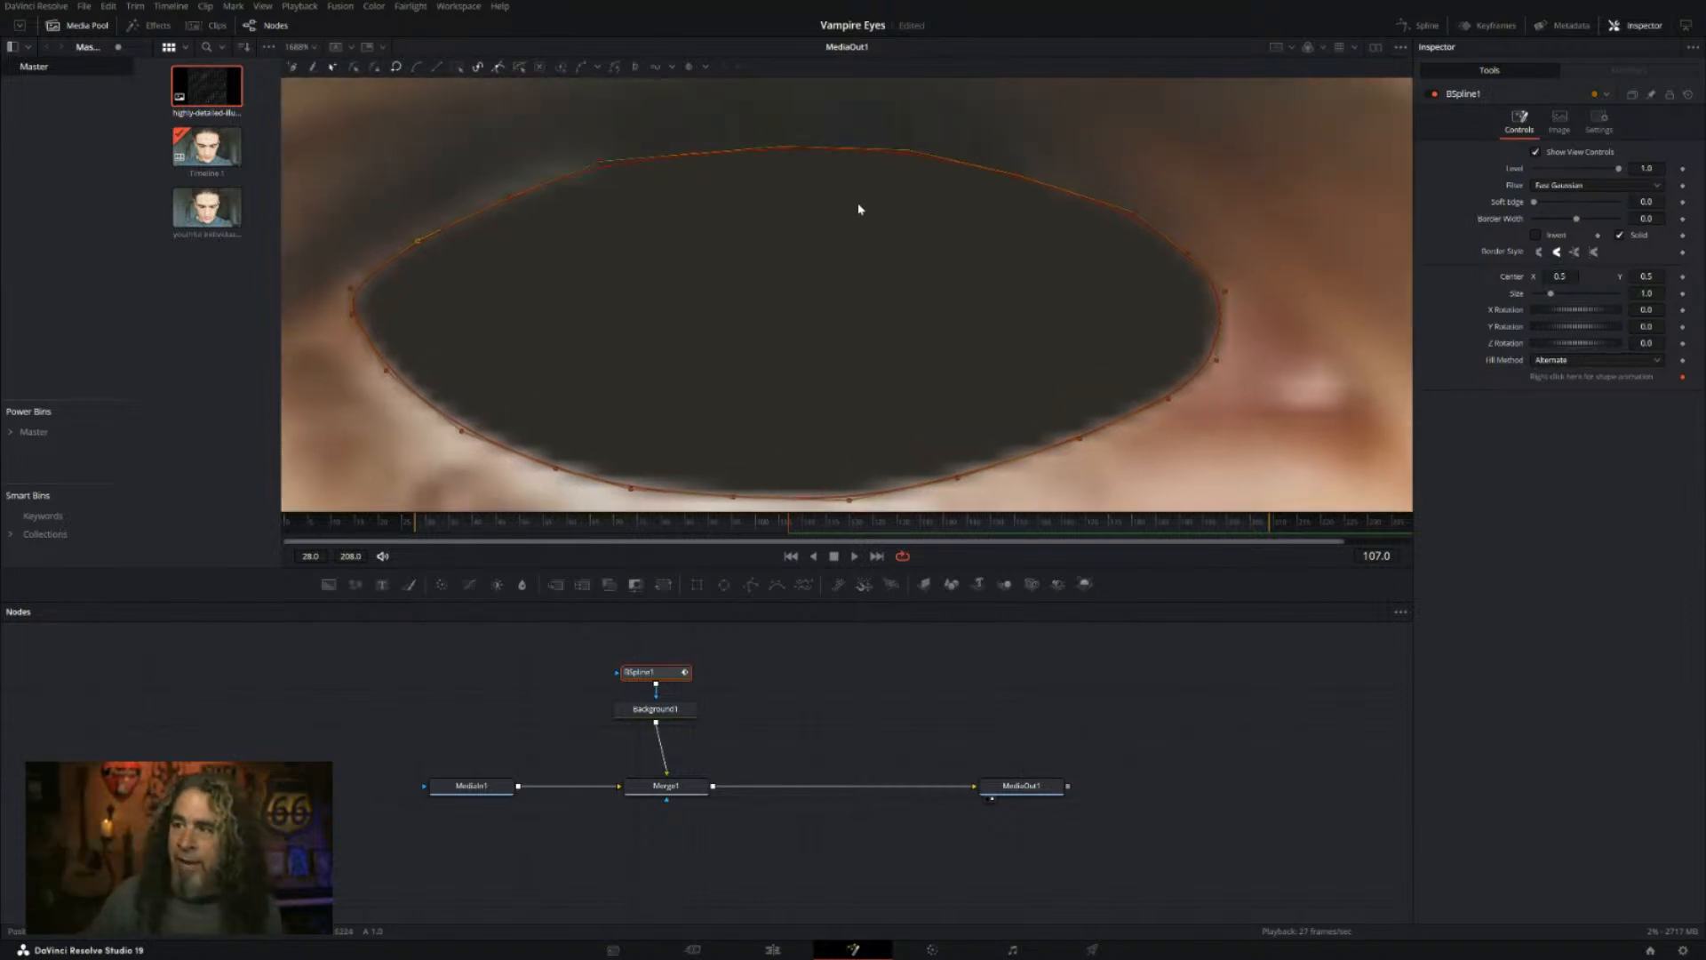
pyautogui.scroll(-1, 1009, 350)
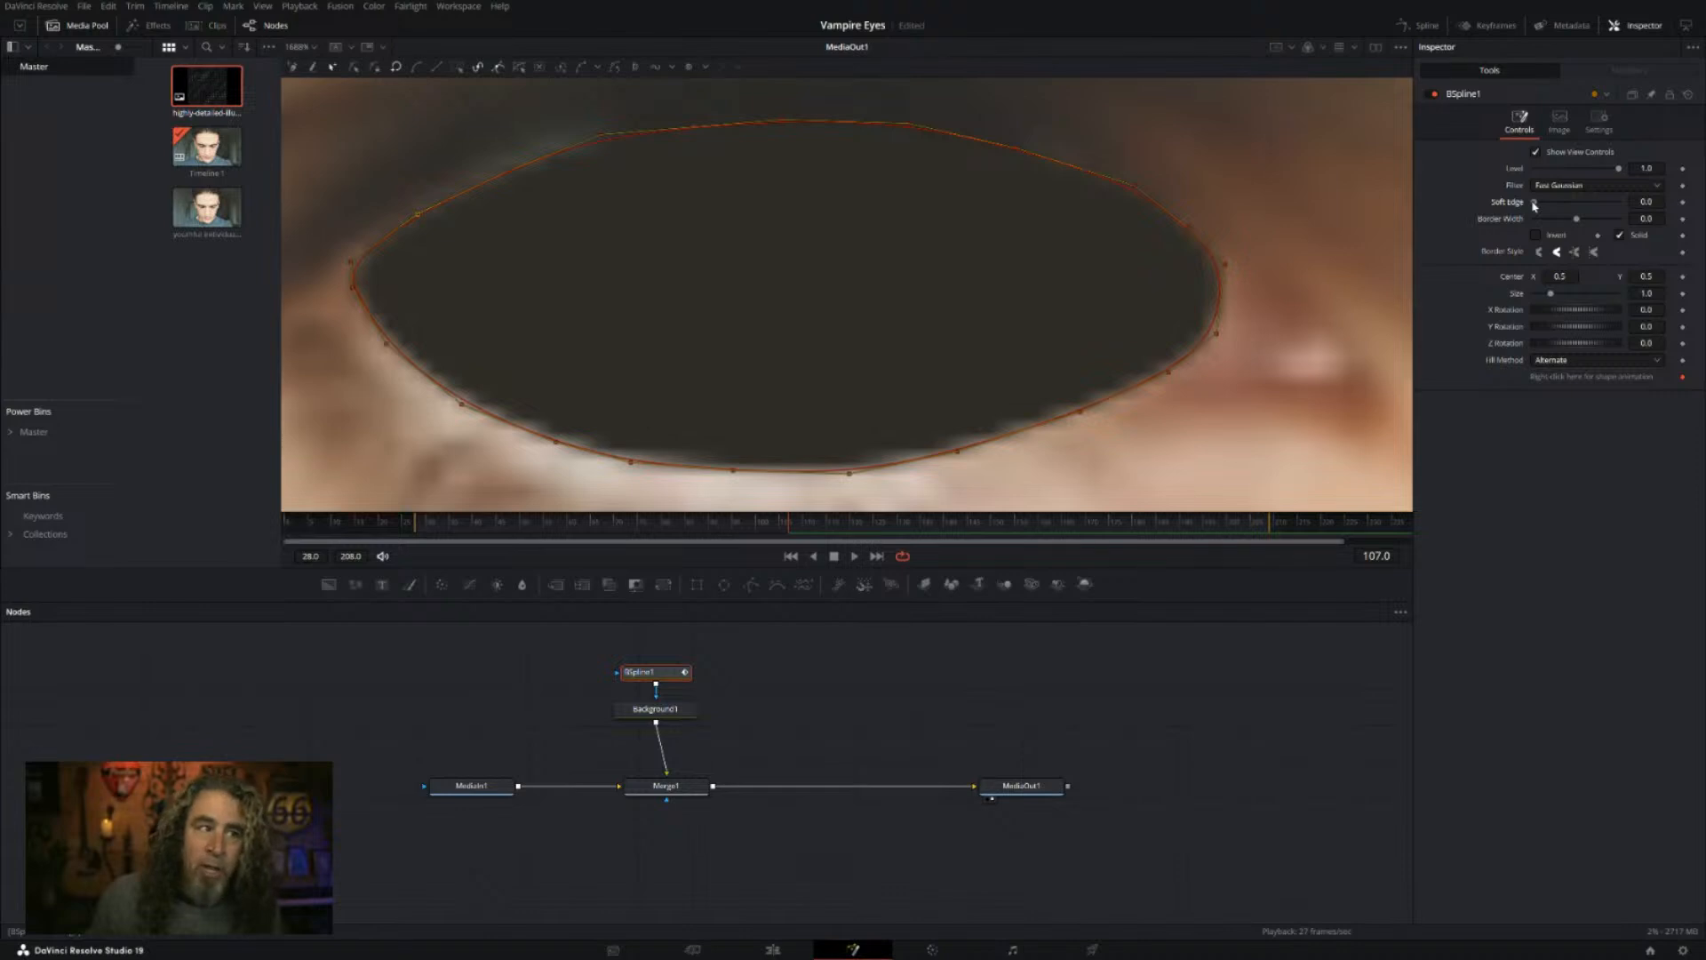
pyautogui.moveTo(1534, 206); pyautogui.dragTo(1534, 204)
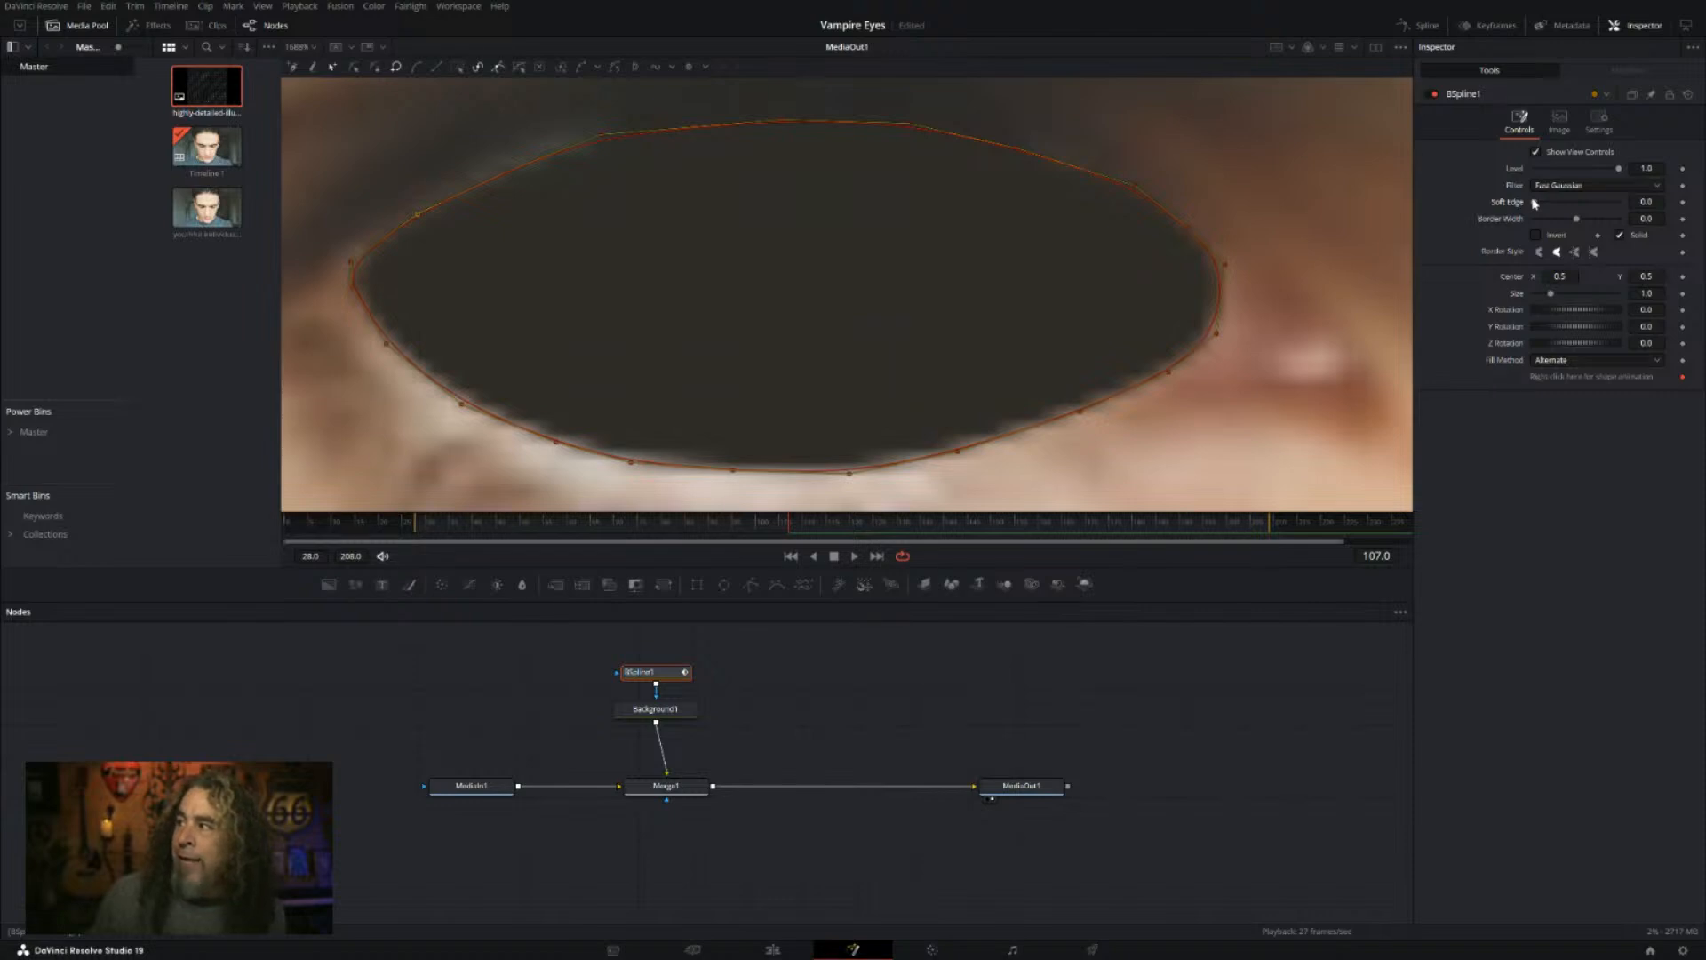
pyautogui.moveTo(1535, 203); pyautogui.dragTo(1534, 204)
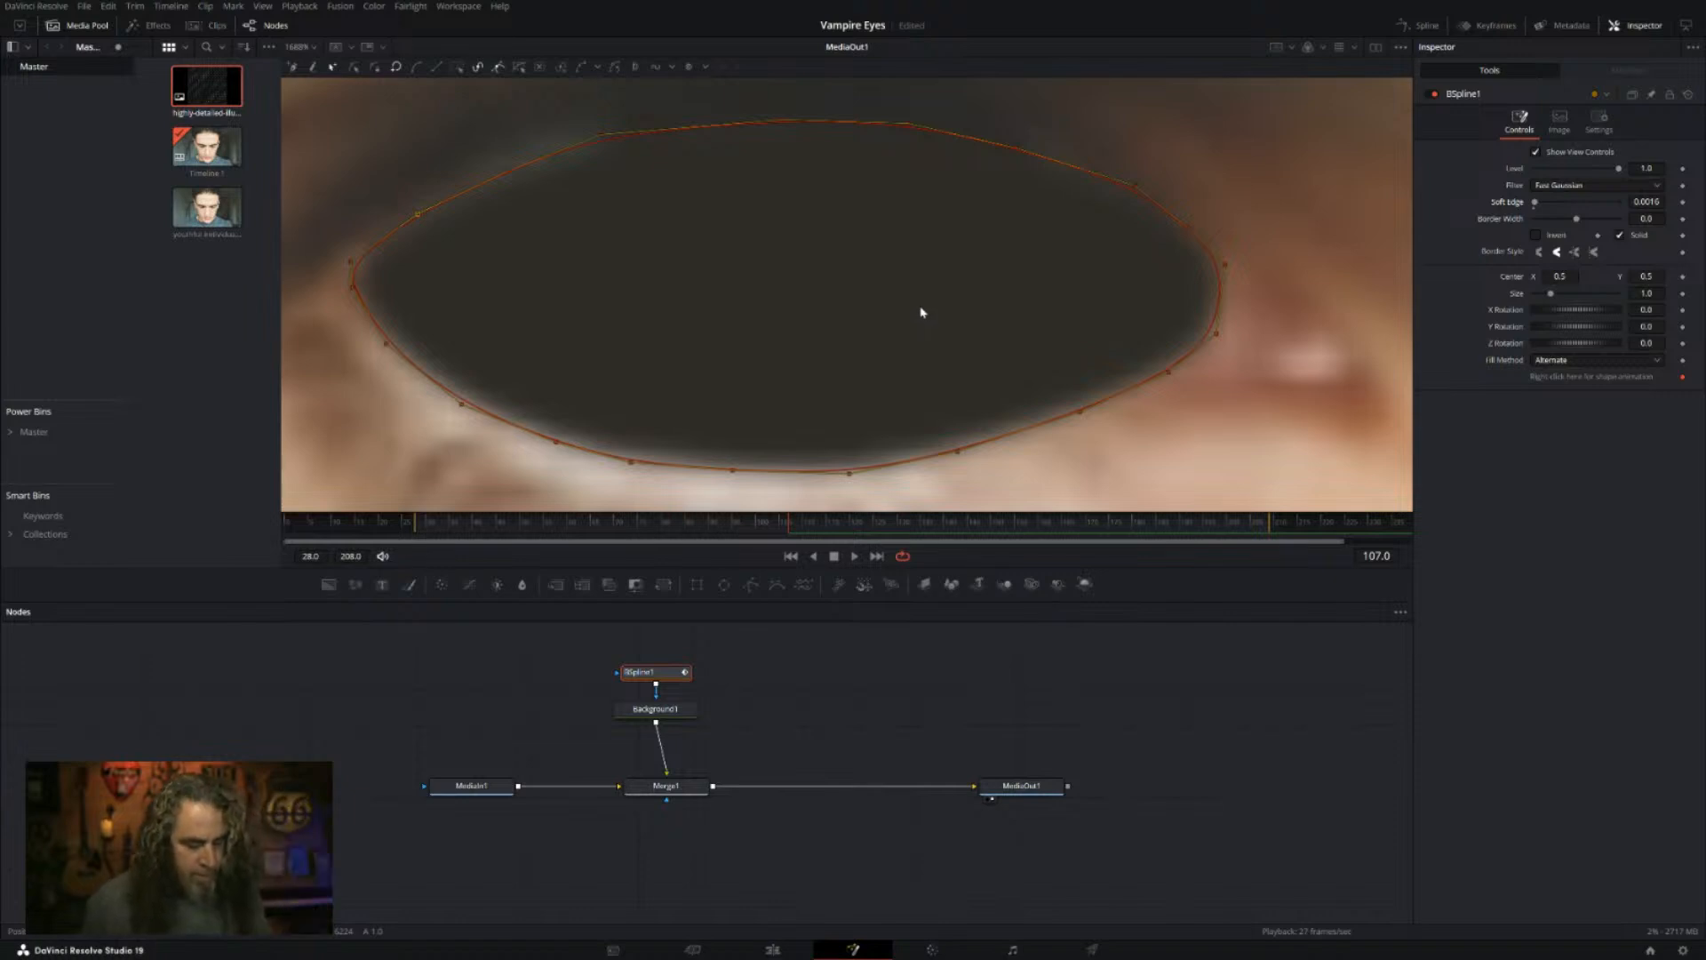
# Step: Examine the darkened eye against the whole face and check the fill color of Background1
pyautogui.scroll(-3, 915, 313)
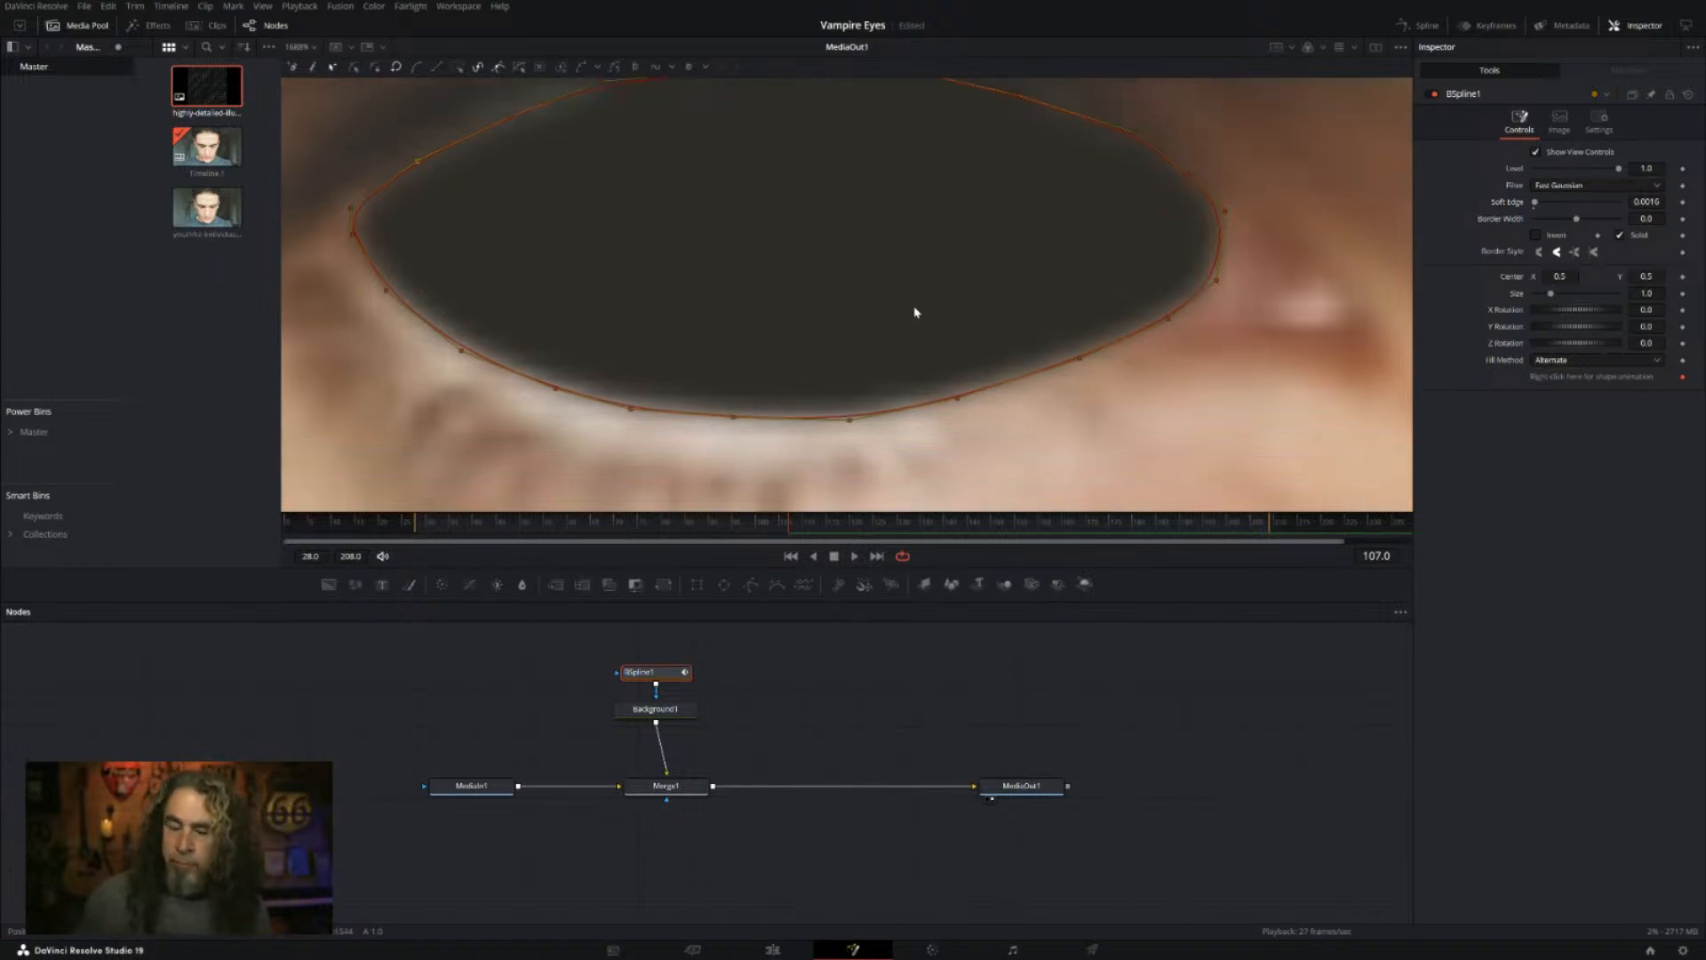
pyautogui.scroll(-10, 917, 313)
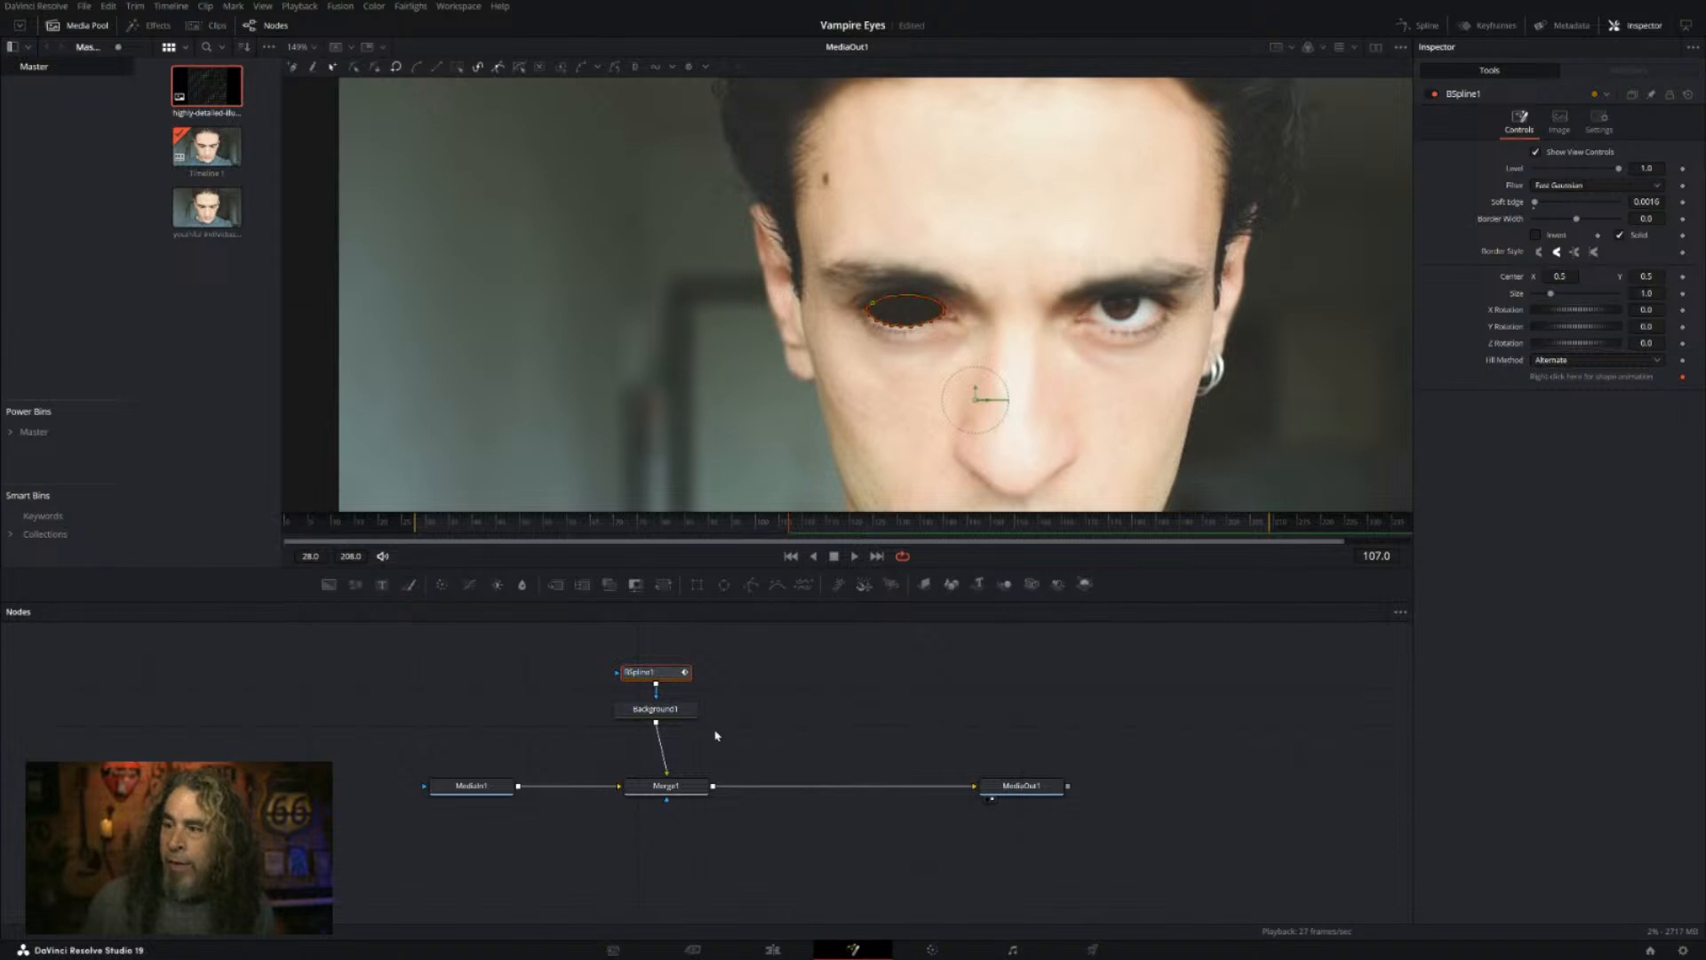
pyautogui.click(780, 724)
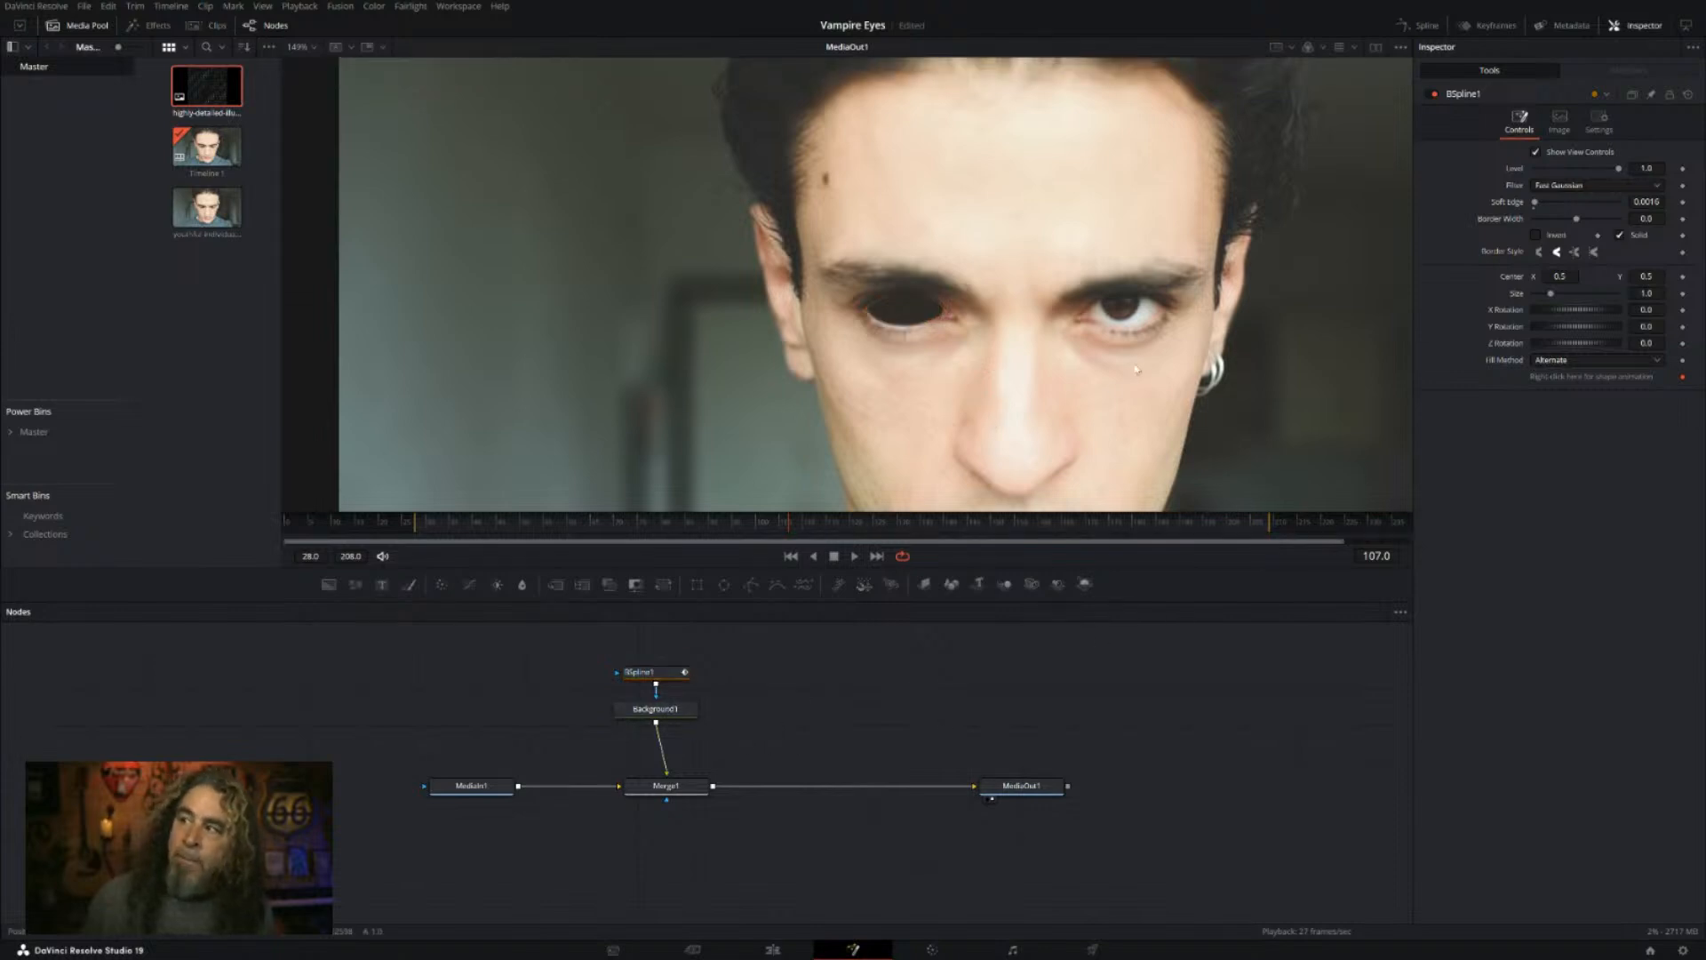
pyautogui.moveTo(1118, 386); pyautogui.dragTo(971, 401)
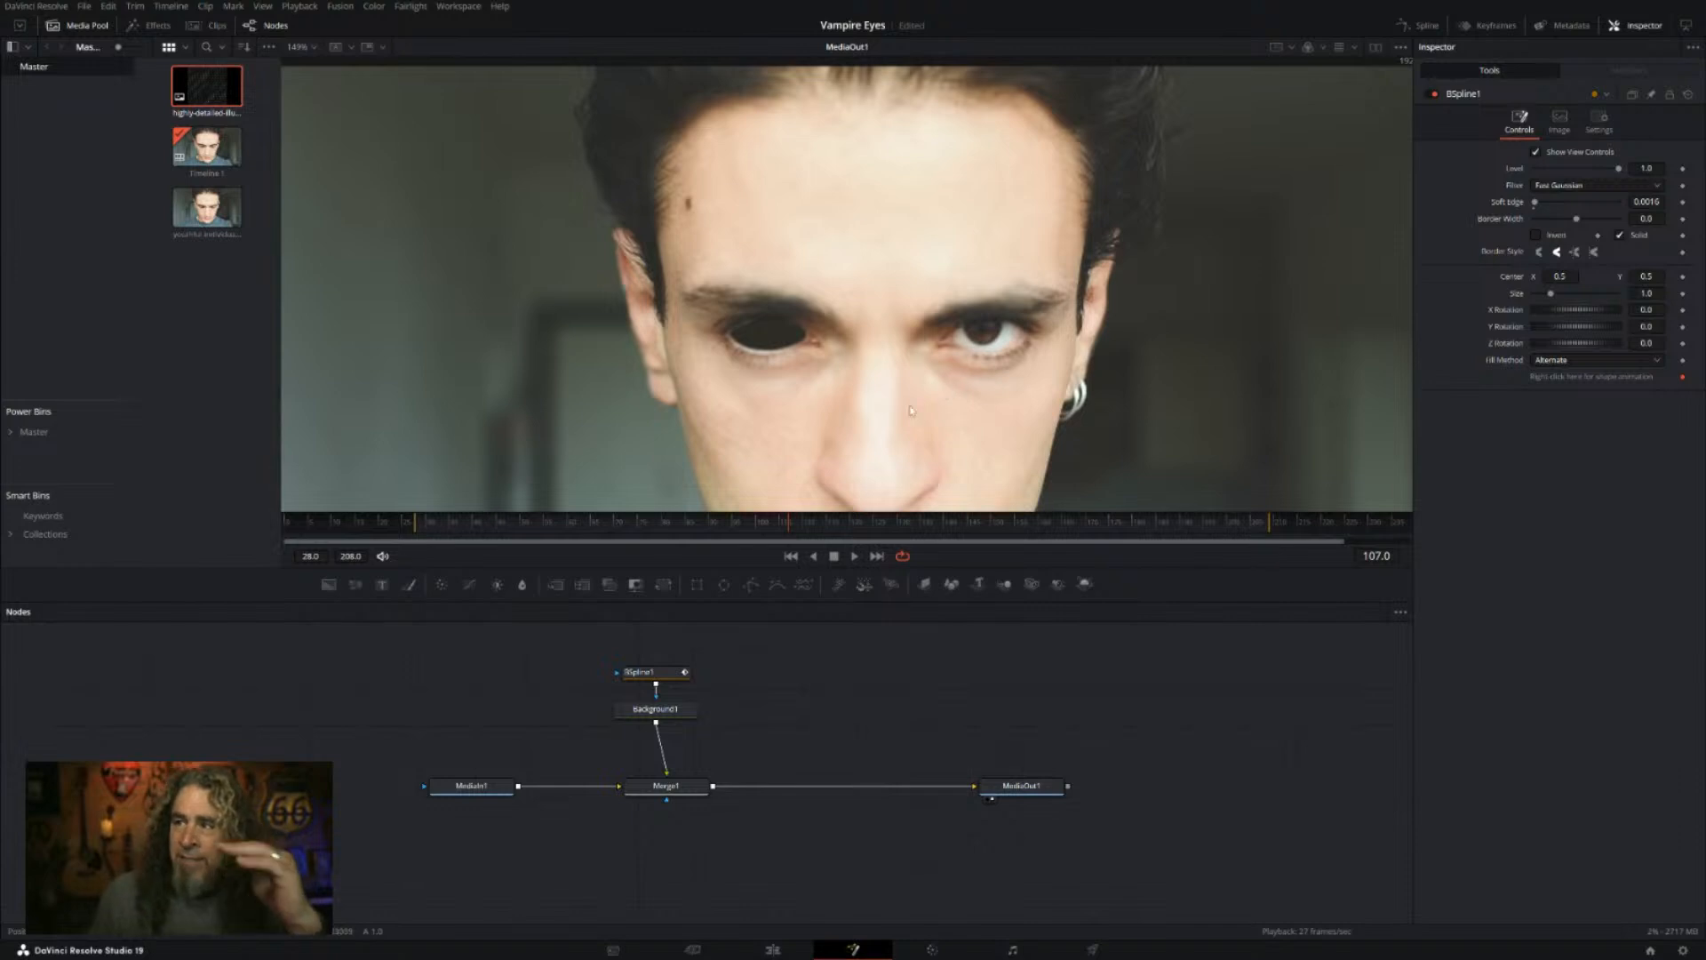
pyautogui.click(659, 715)
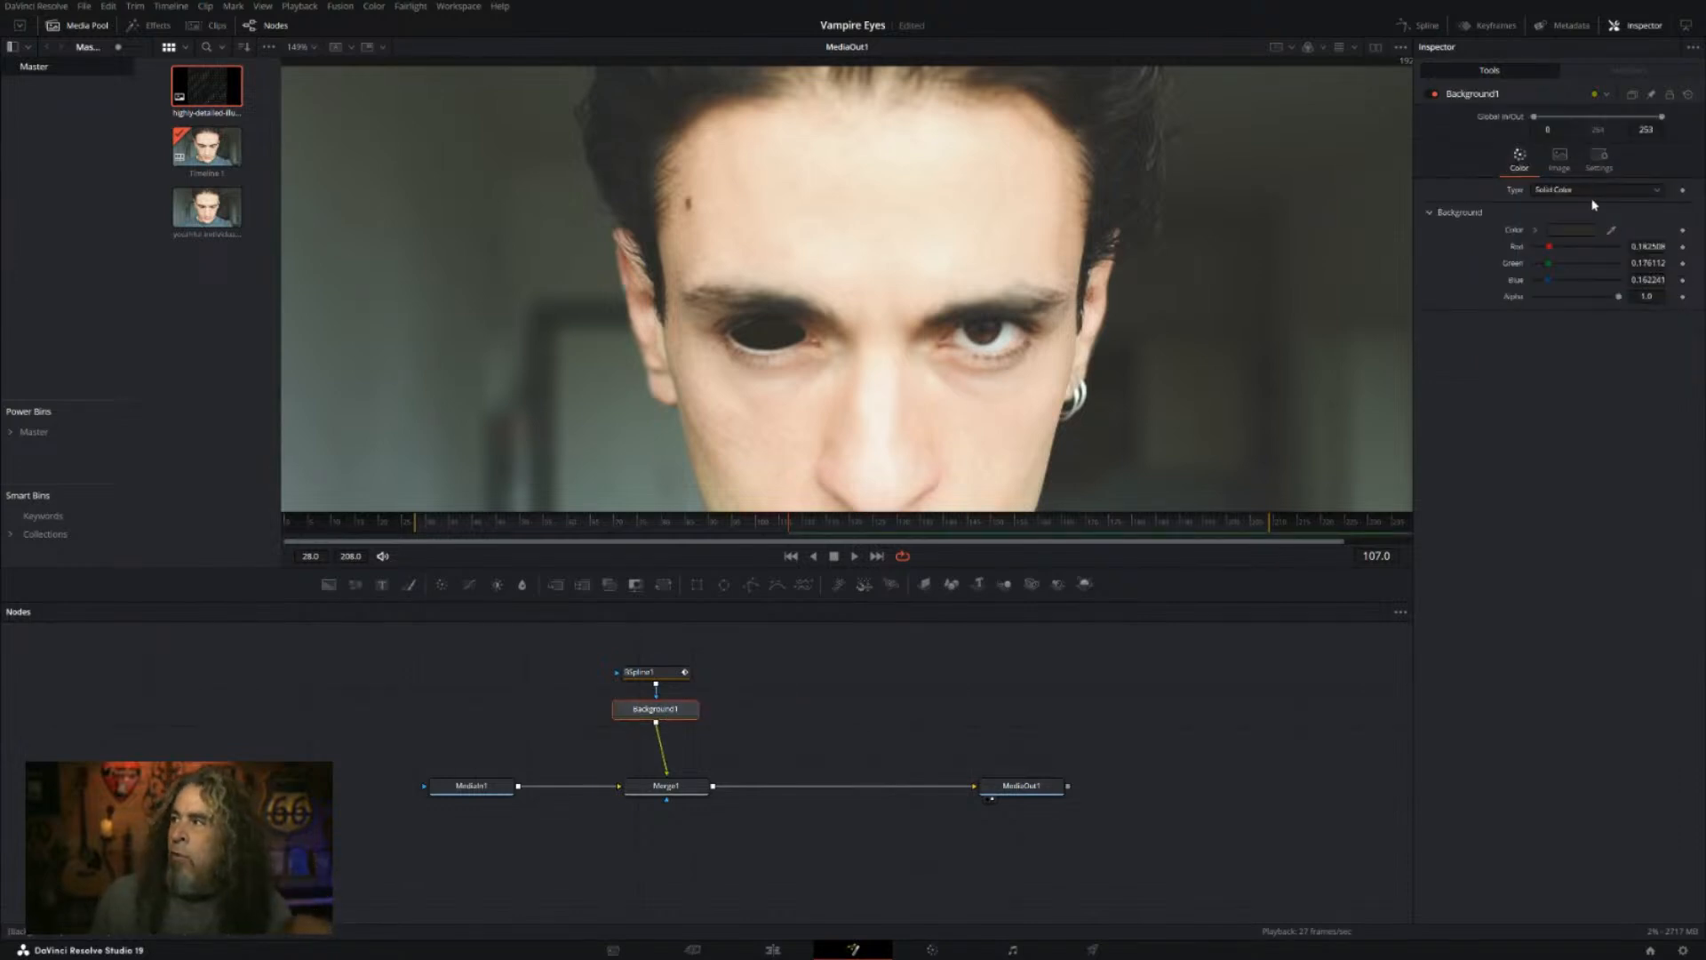
pyautogui.click(1587, 235)
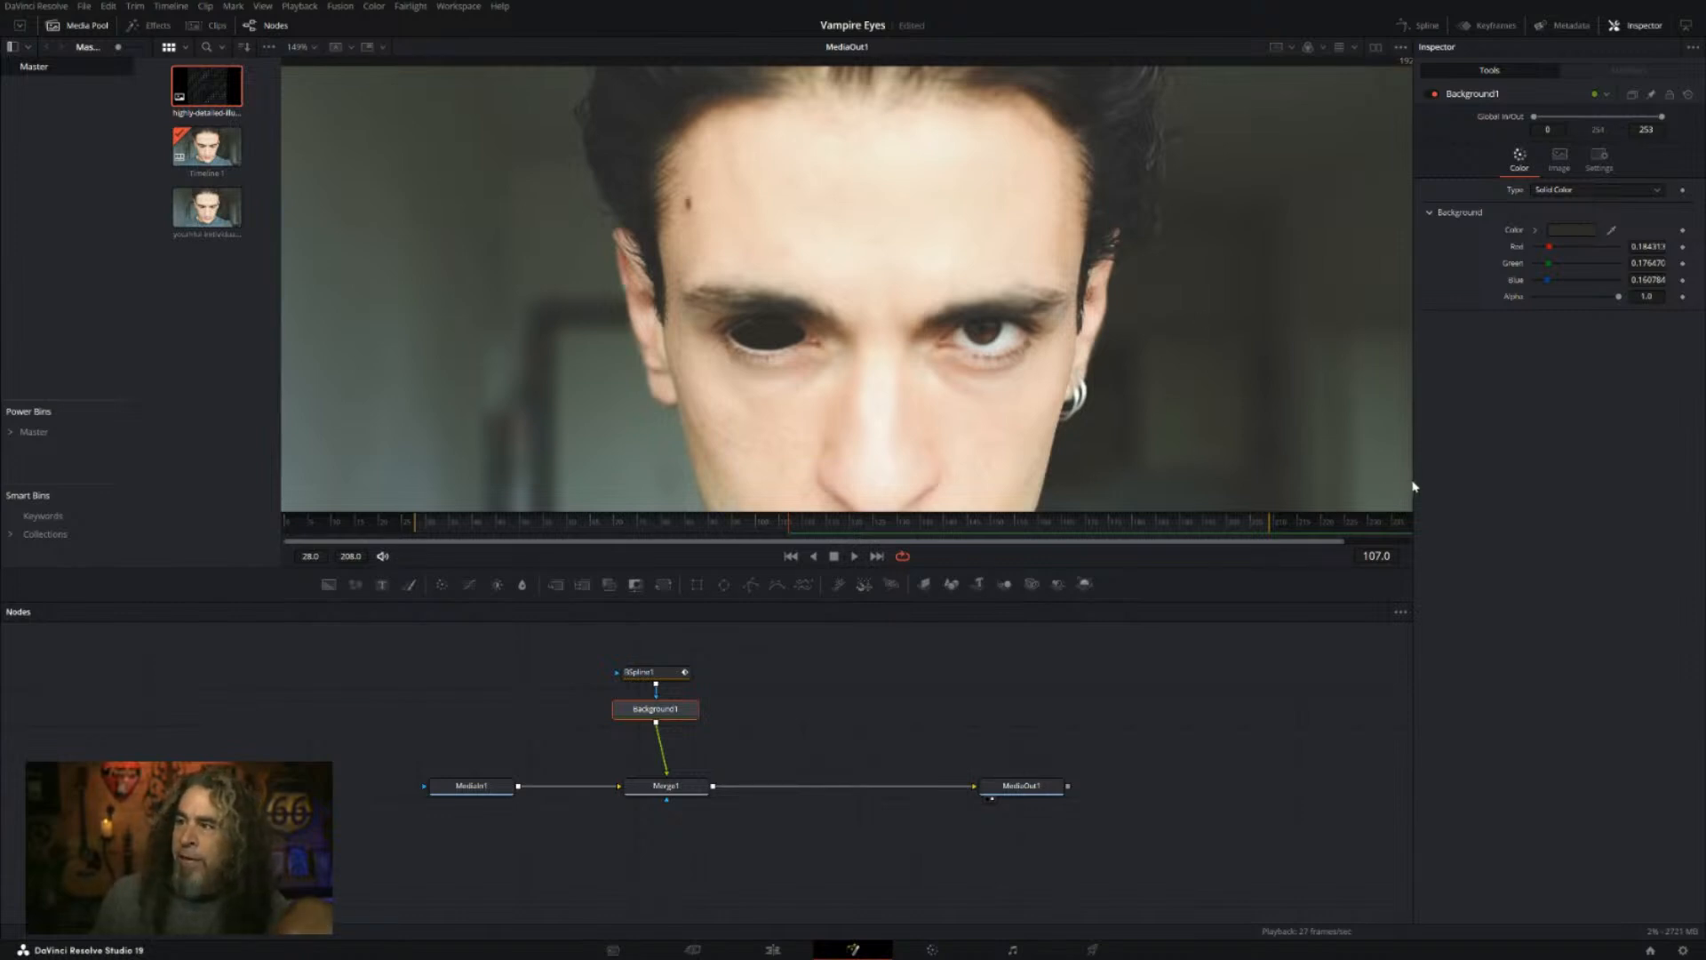
pyautogui.moveTo(1412, 482)
pyautogui.mouseDown()
pyautogui.moveTo(1410, 468)
pyautogui.moveTo(1409, 486)
pyautogui.mouseUp()
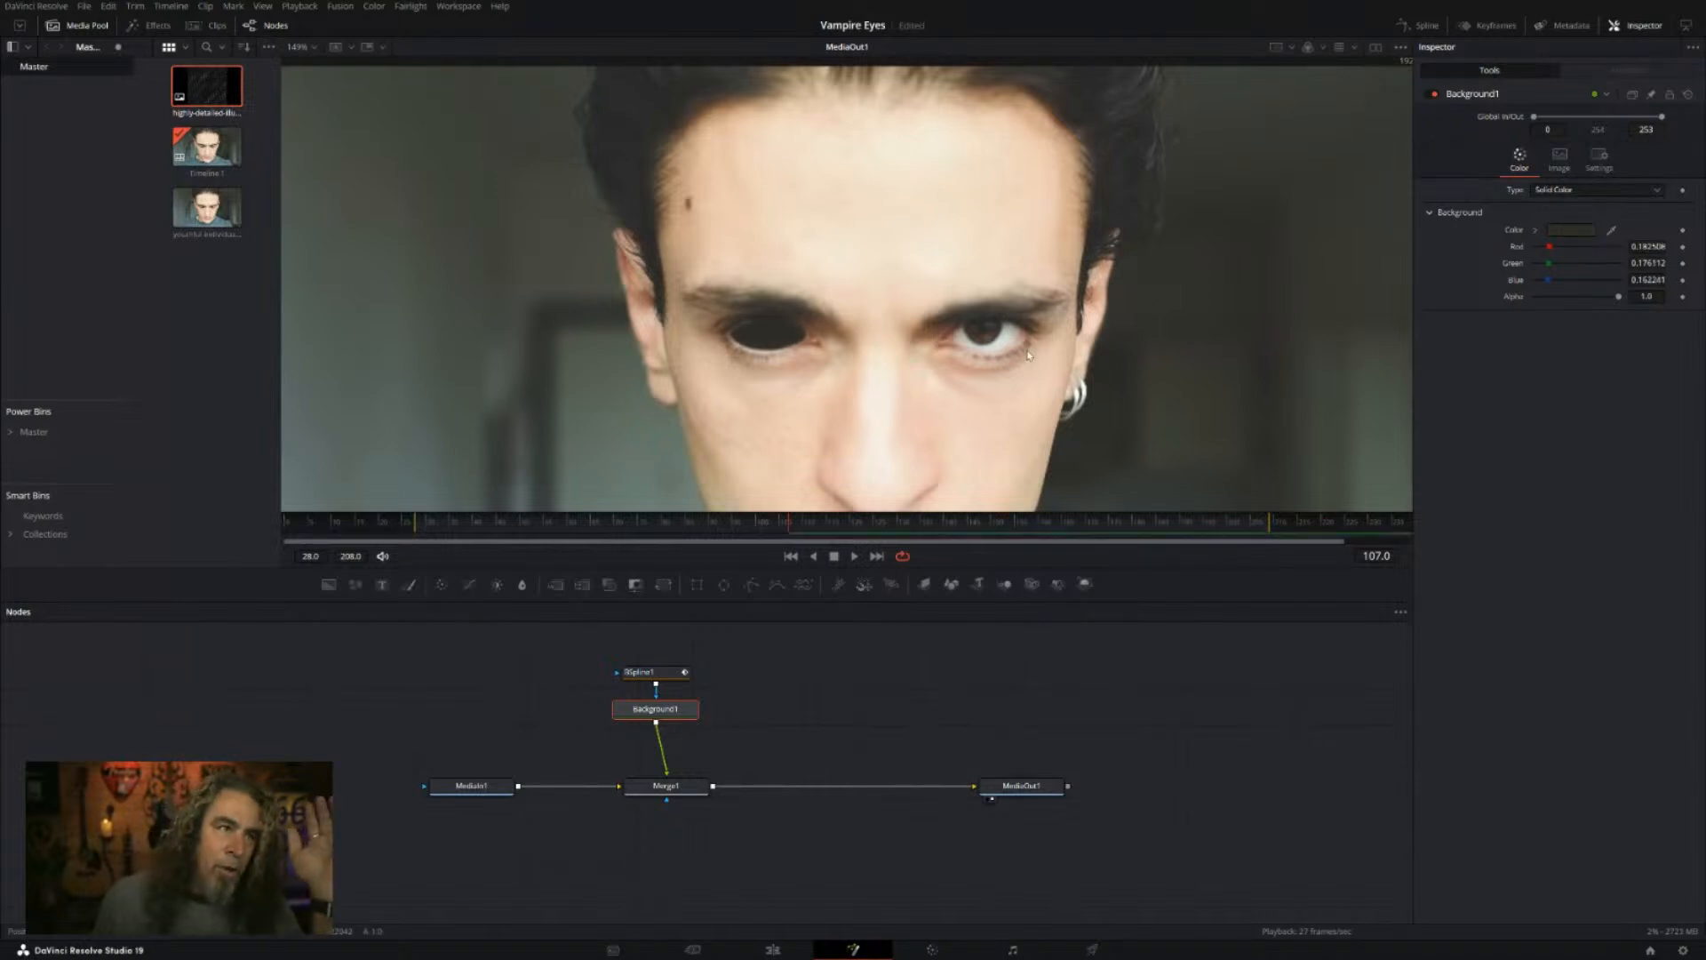
pyautogui.moveTo(1611, 230); pyautogui.dragTo(1224, 477)
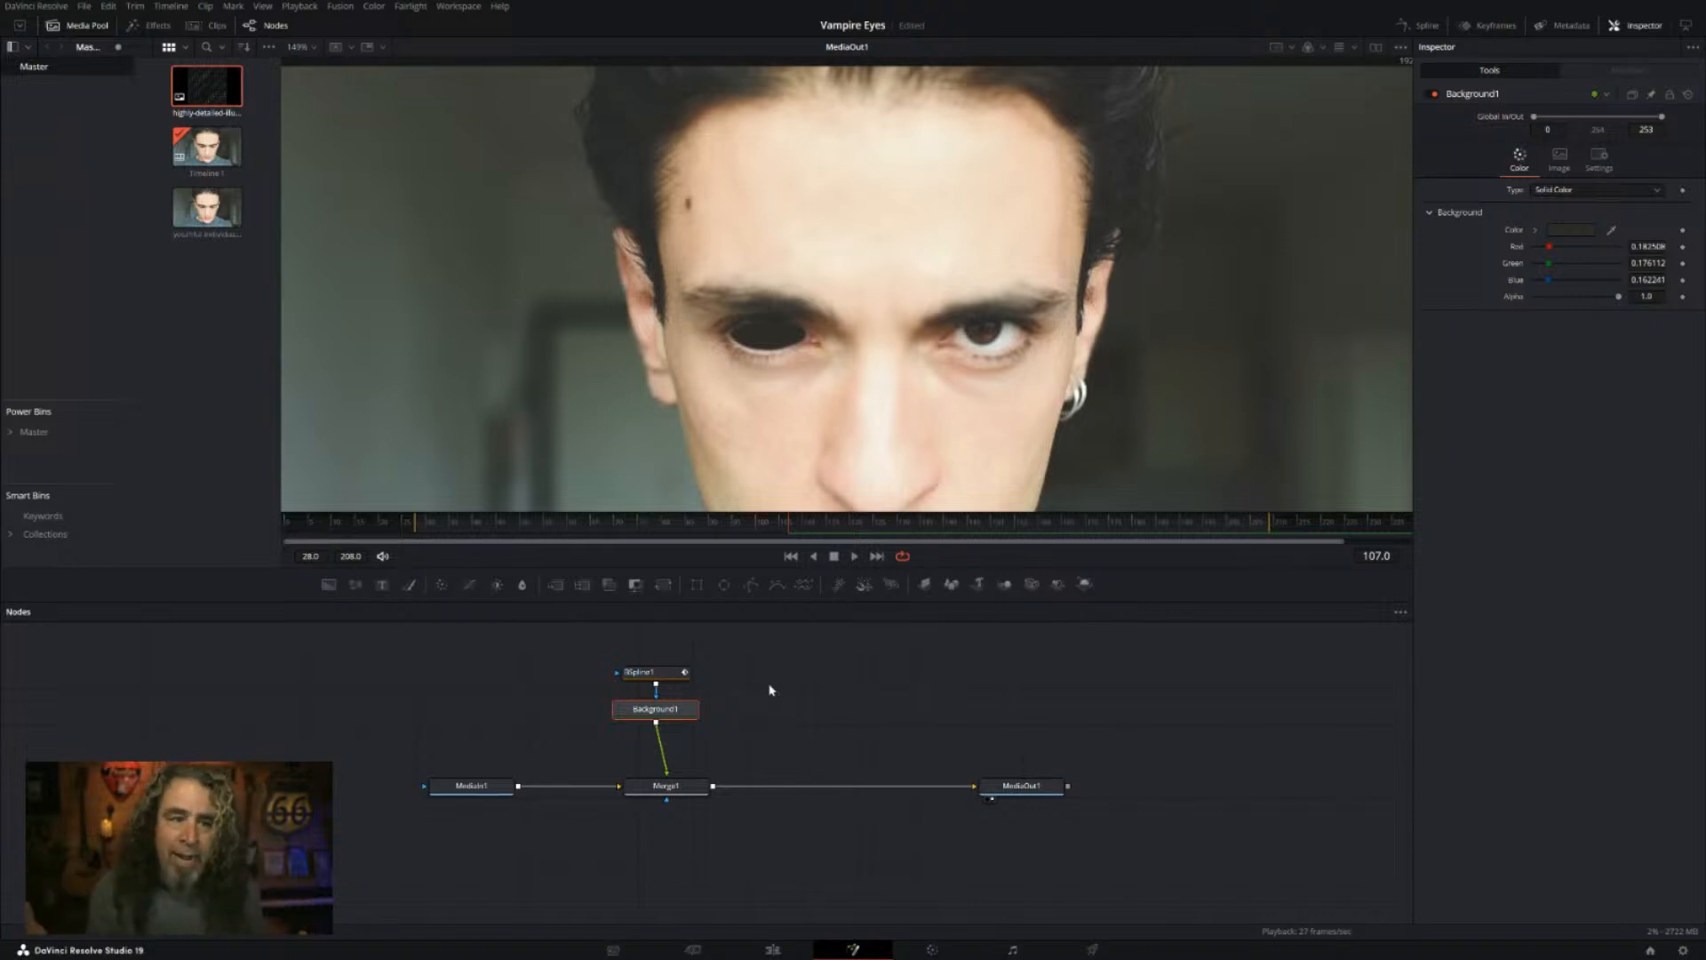
# Step: Save the project and disconnect Background1 from Merge1
pyautogui.hotkey('ctrl', 's')
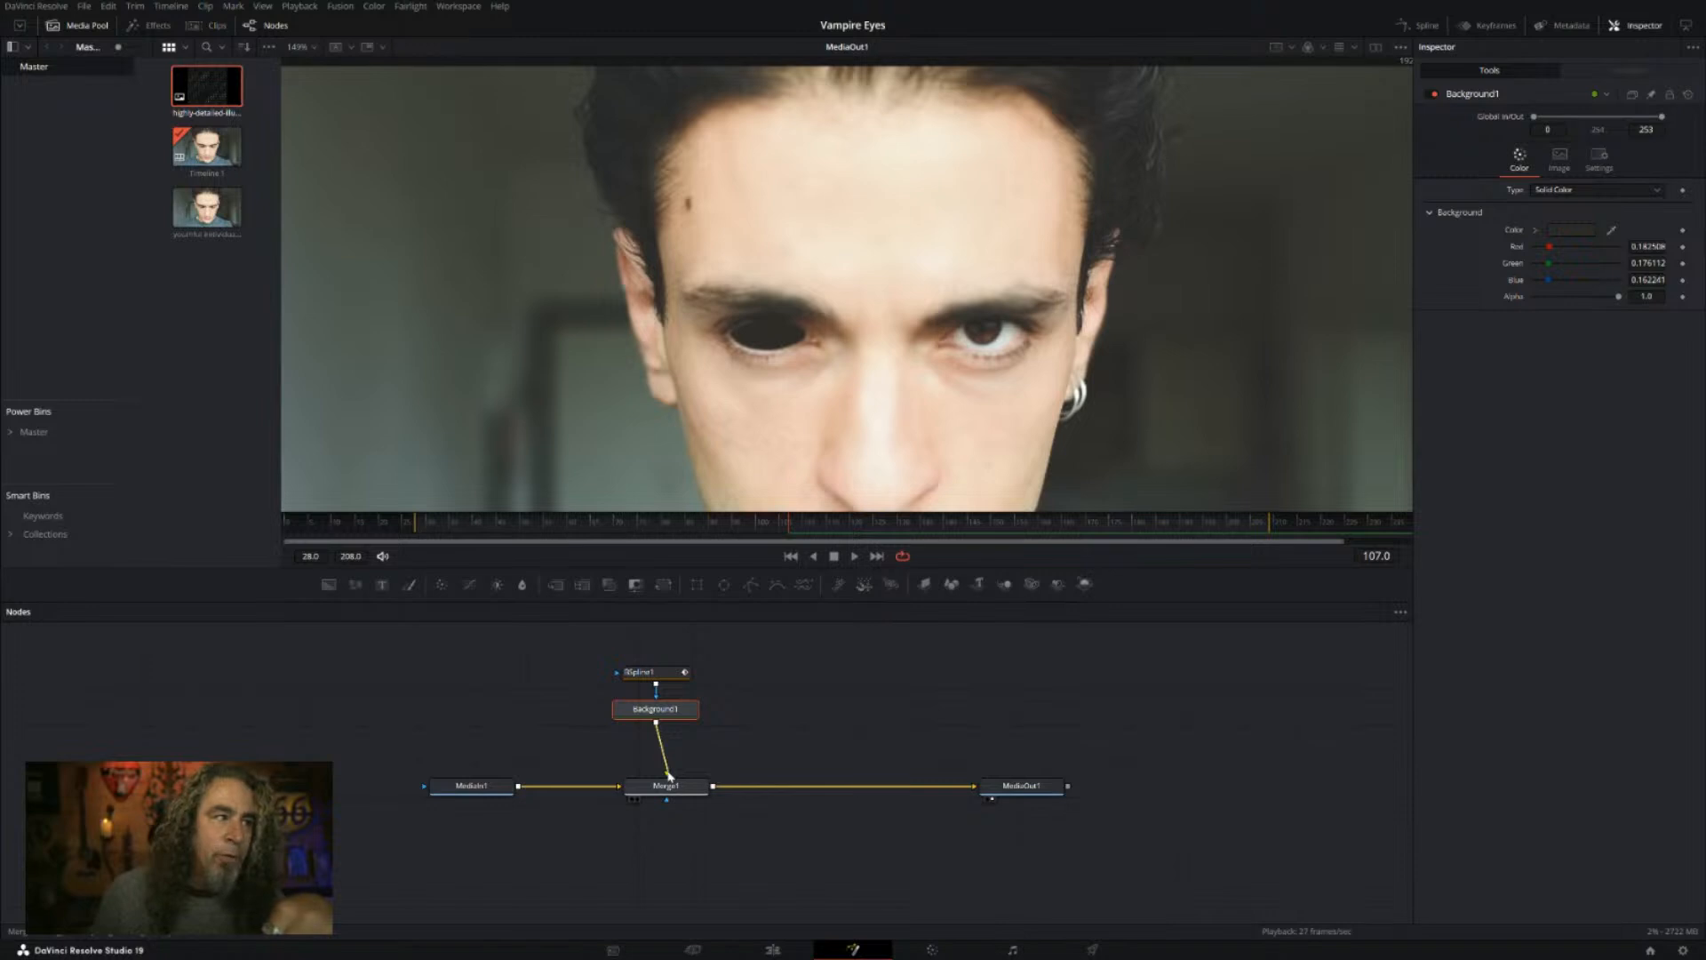
pyautogui.moveTo(670, 776); pyautogui.dragTo(653, 716)
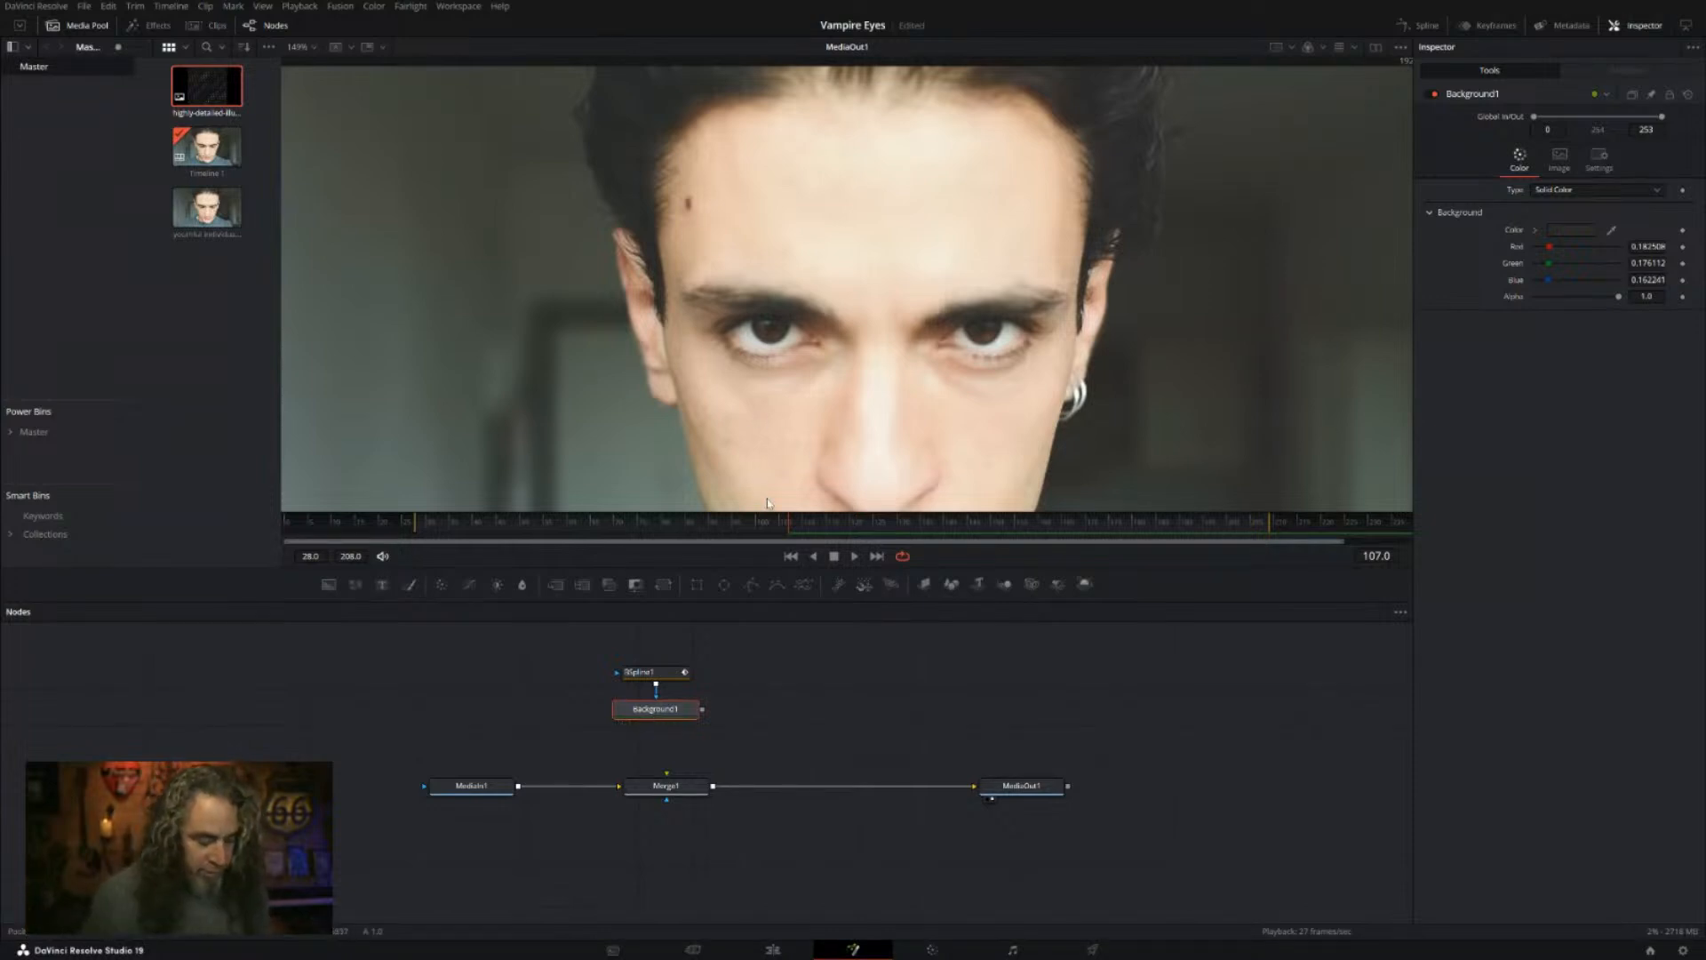
# Step: Move the BSpline1 and Background1 nodes aside and add a second Background node next to them
pyautogui.scroll(4, 814, 394)
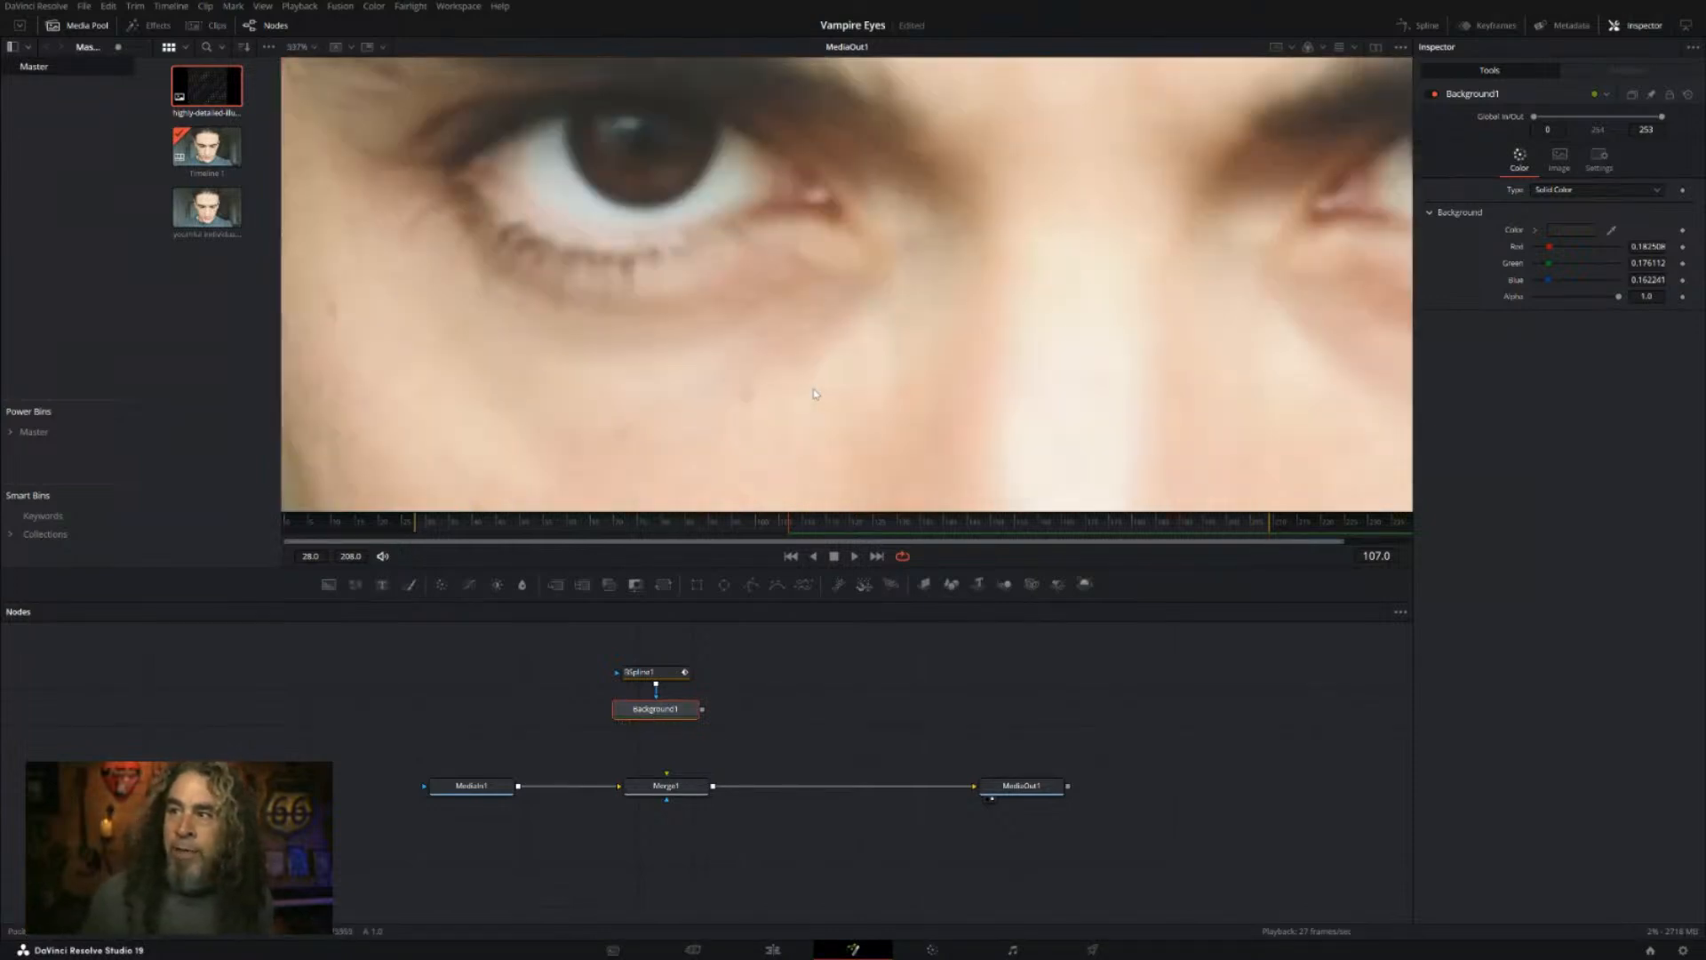
pyautogui.scroll(6, 844, 440)
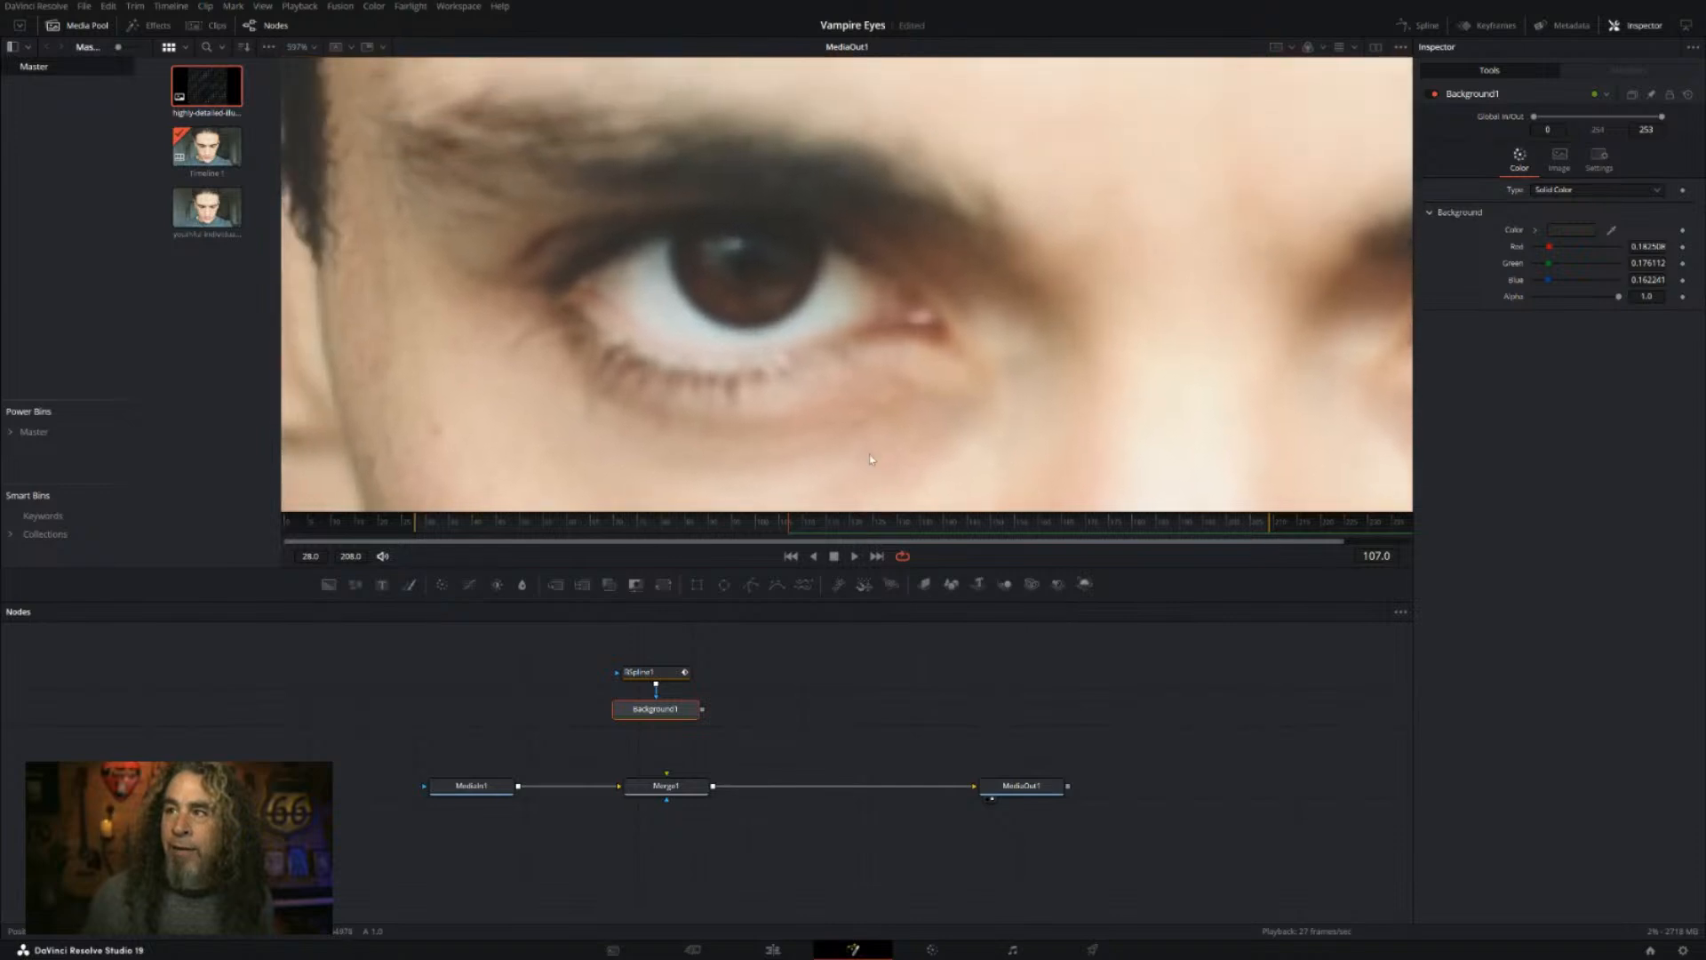
pyautogui.moveTo(798, 349); pyautogui.dragTo(932, 479)
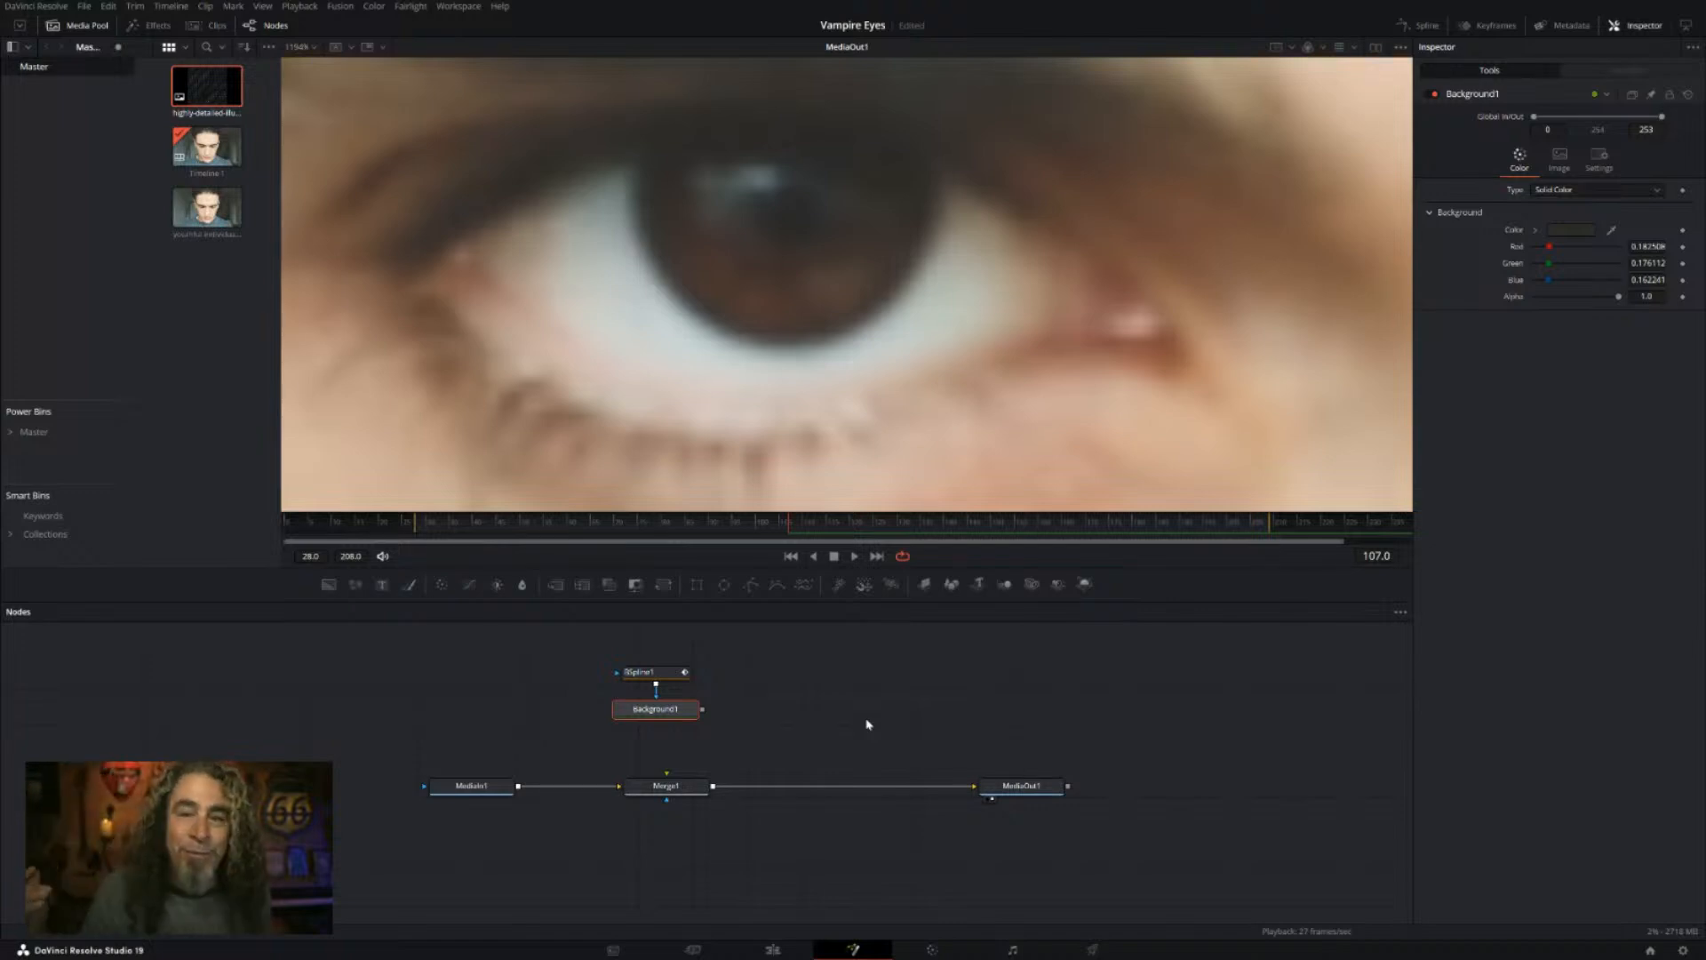
pyautogui.moveTo(638, 651); pyautogui.dragTo(631, 705)
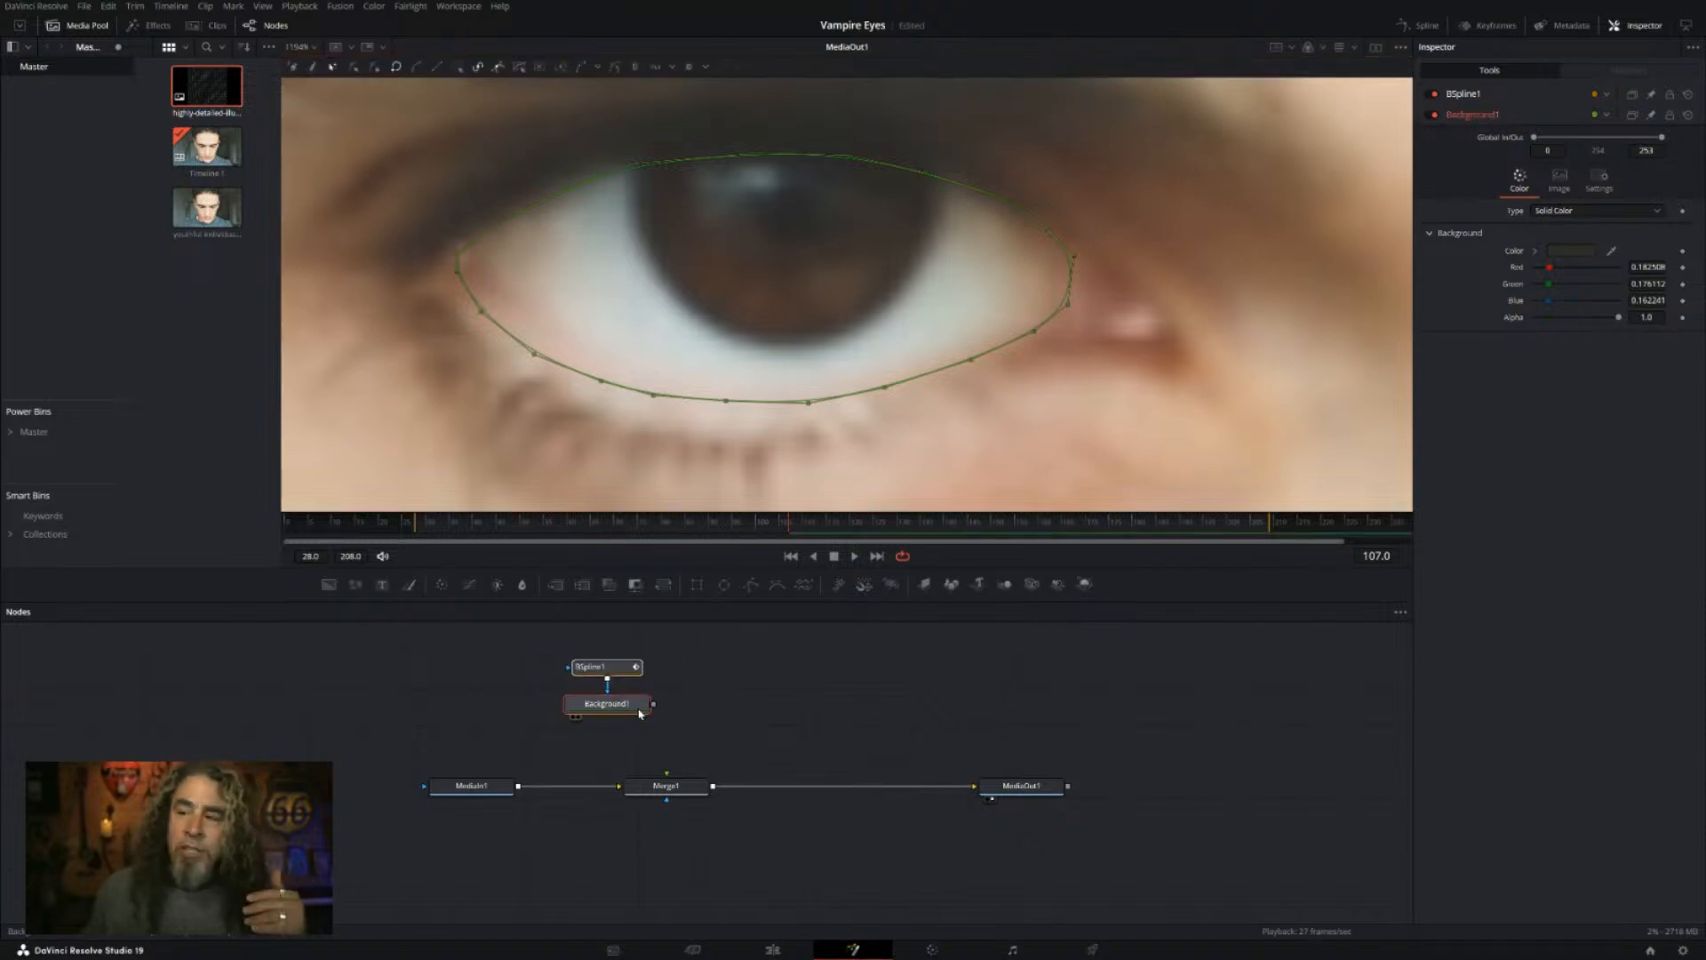
pyautogui.click(724, 702)
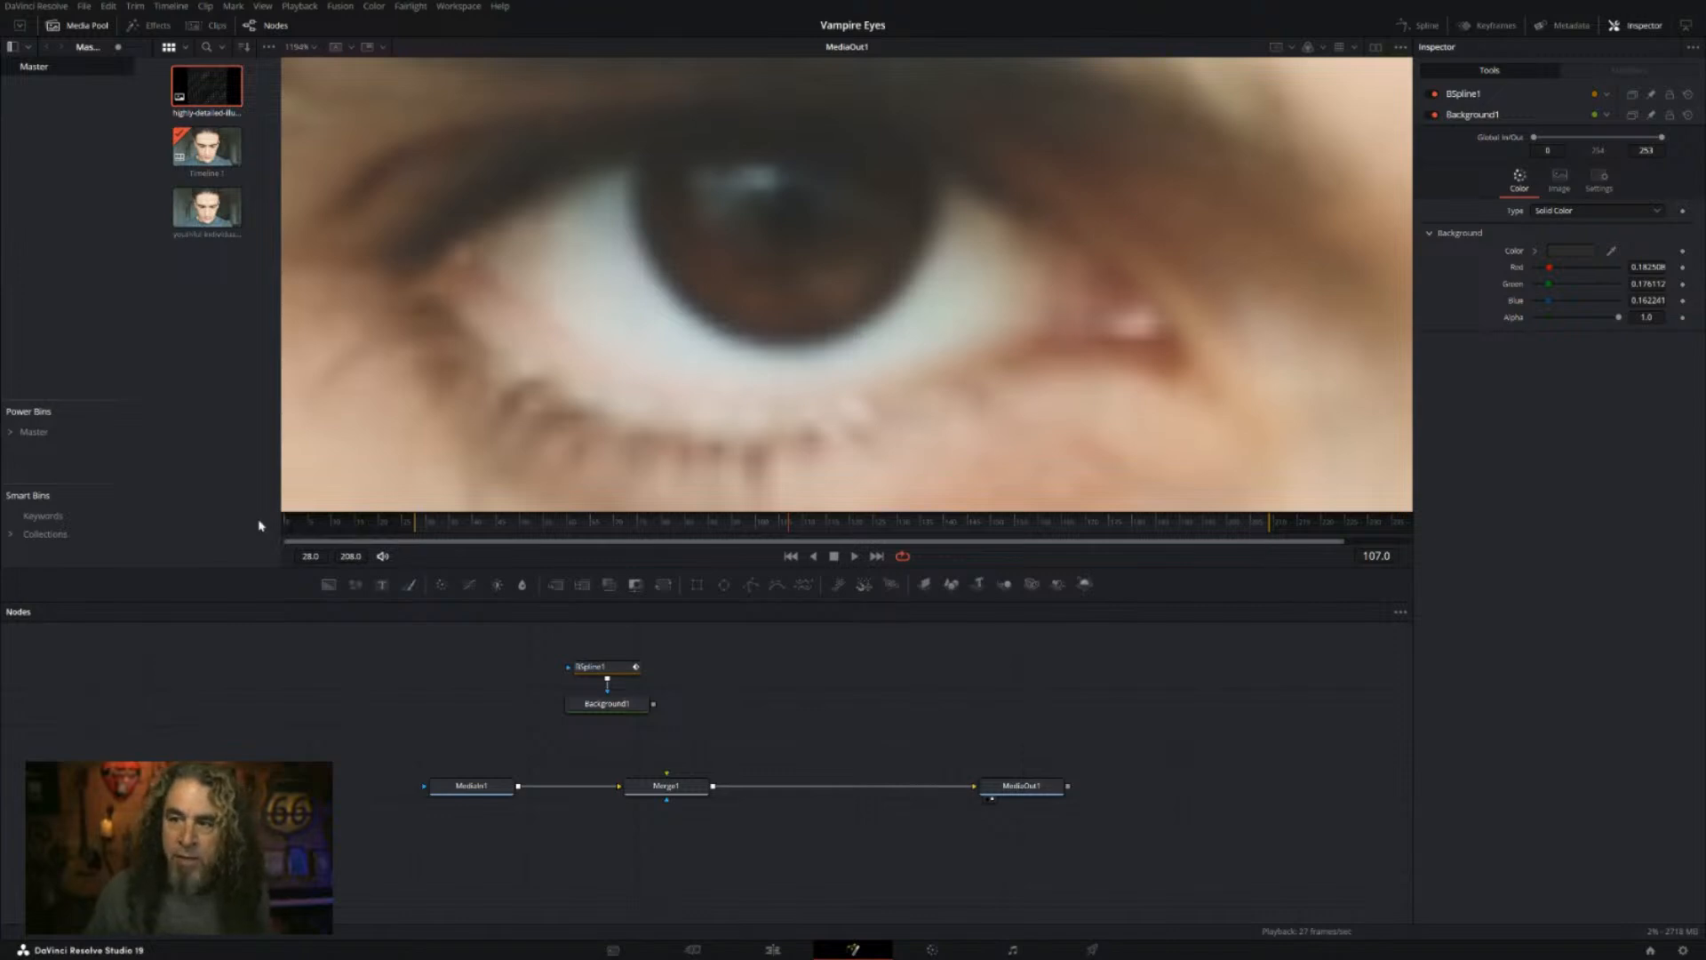
pyautogui.moveTo(327, 587); pyautogui.dragTo(720, 706)
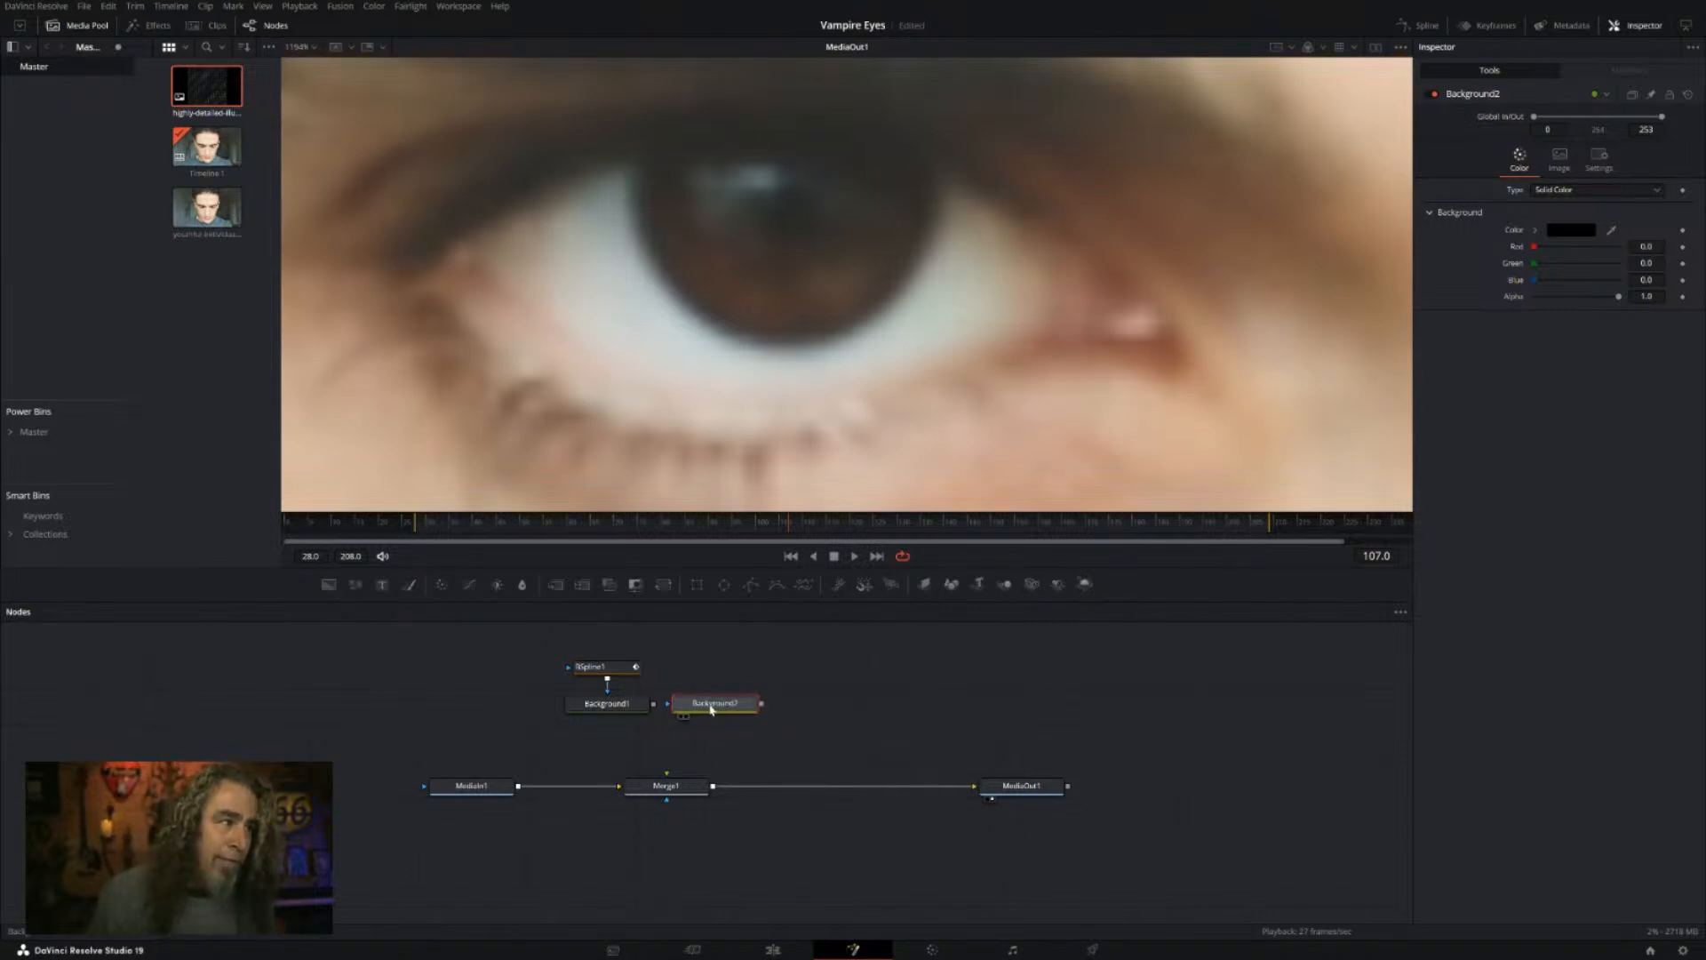
# Step: Add a B-Spline mask to Background2 and trace a closed shape around the pale reflection in the upper iris
pyautogui.click(777, 587)
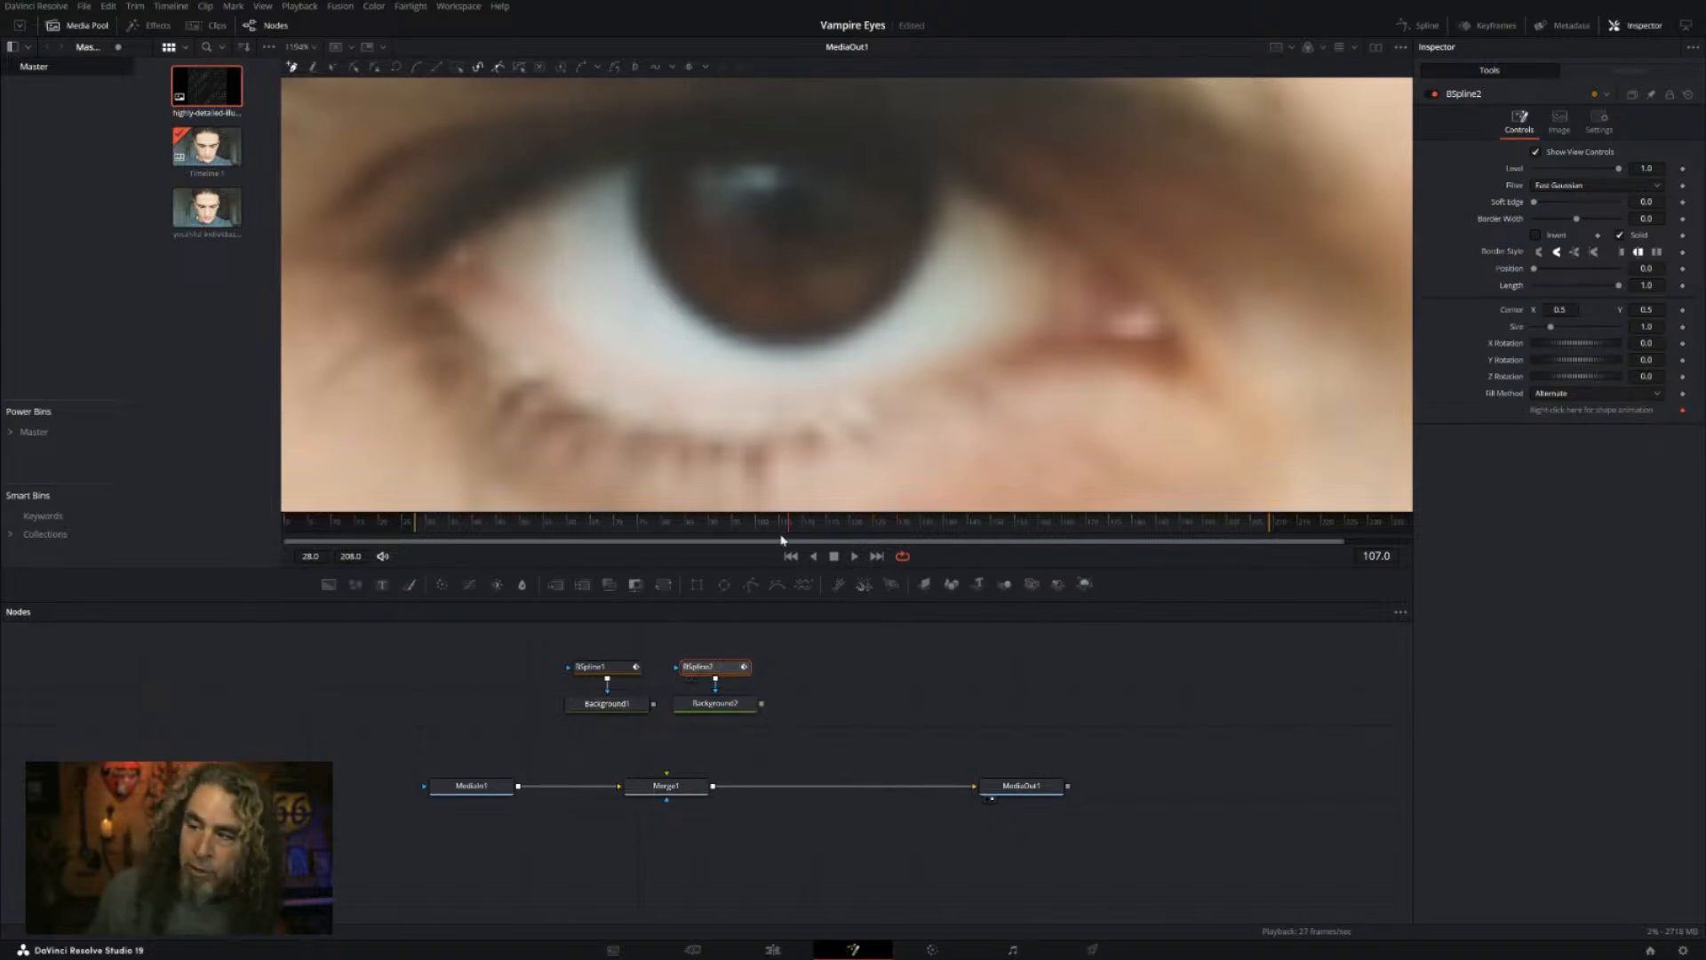
pyautogui.click(747, 195)
pyautogui.click(716, 196)
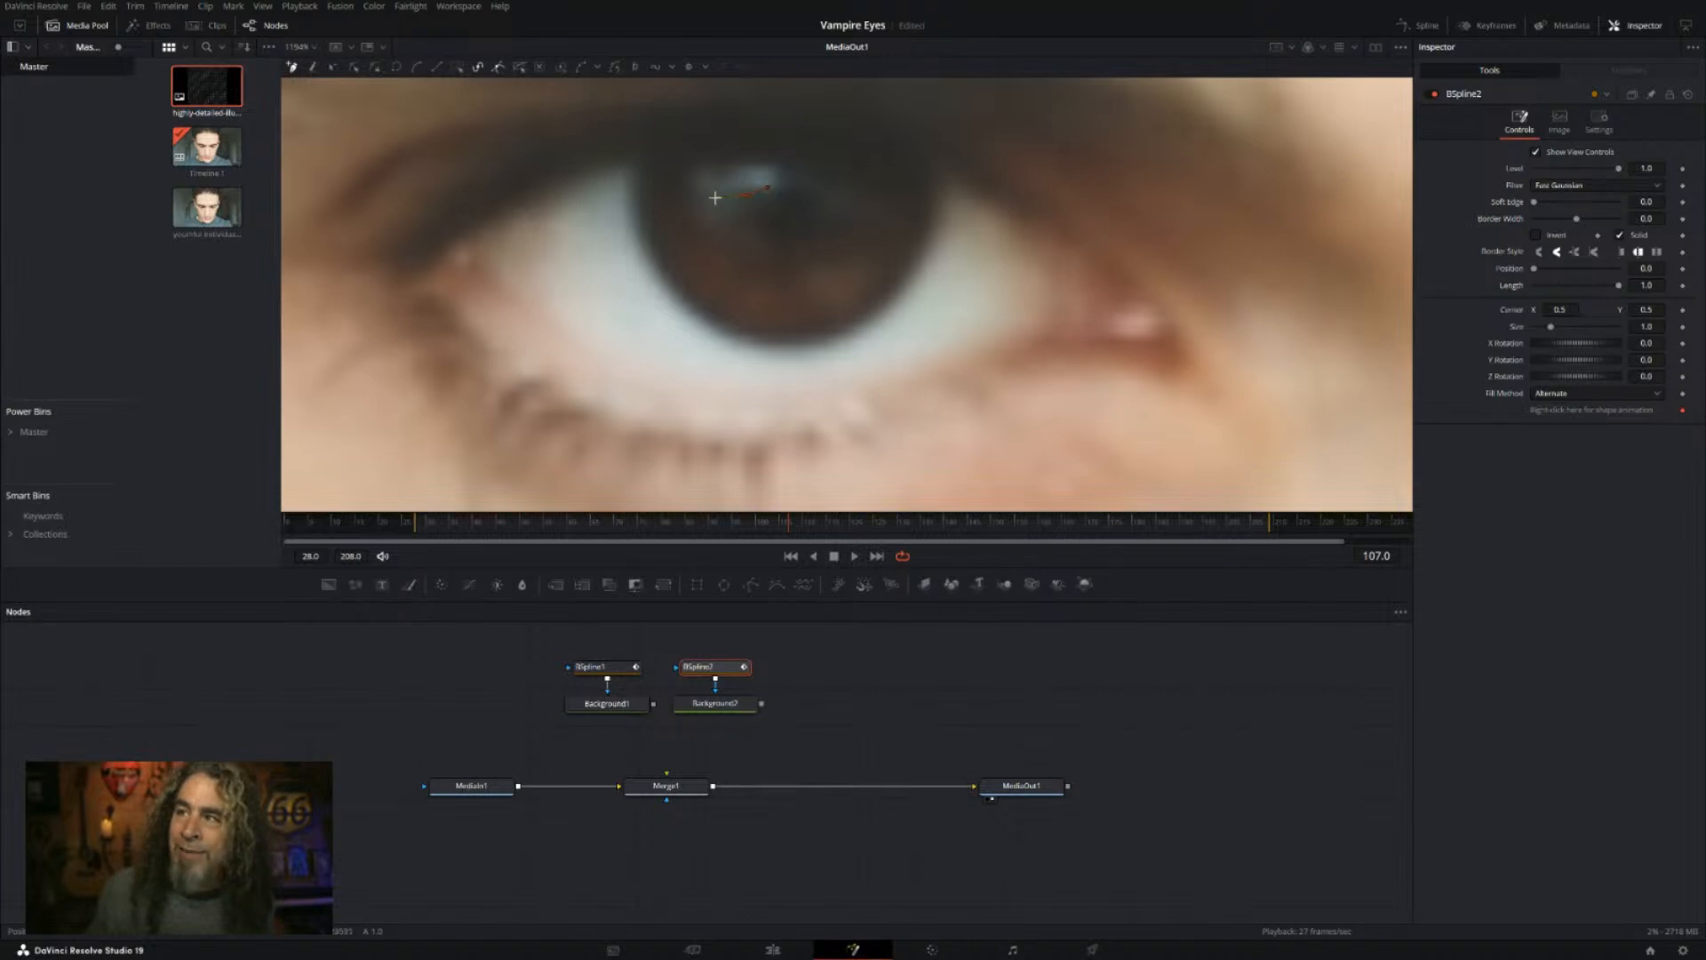
pyautogui.click(703, 188)
pyautogui.click(720, 176)
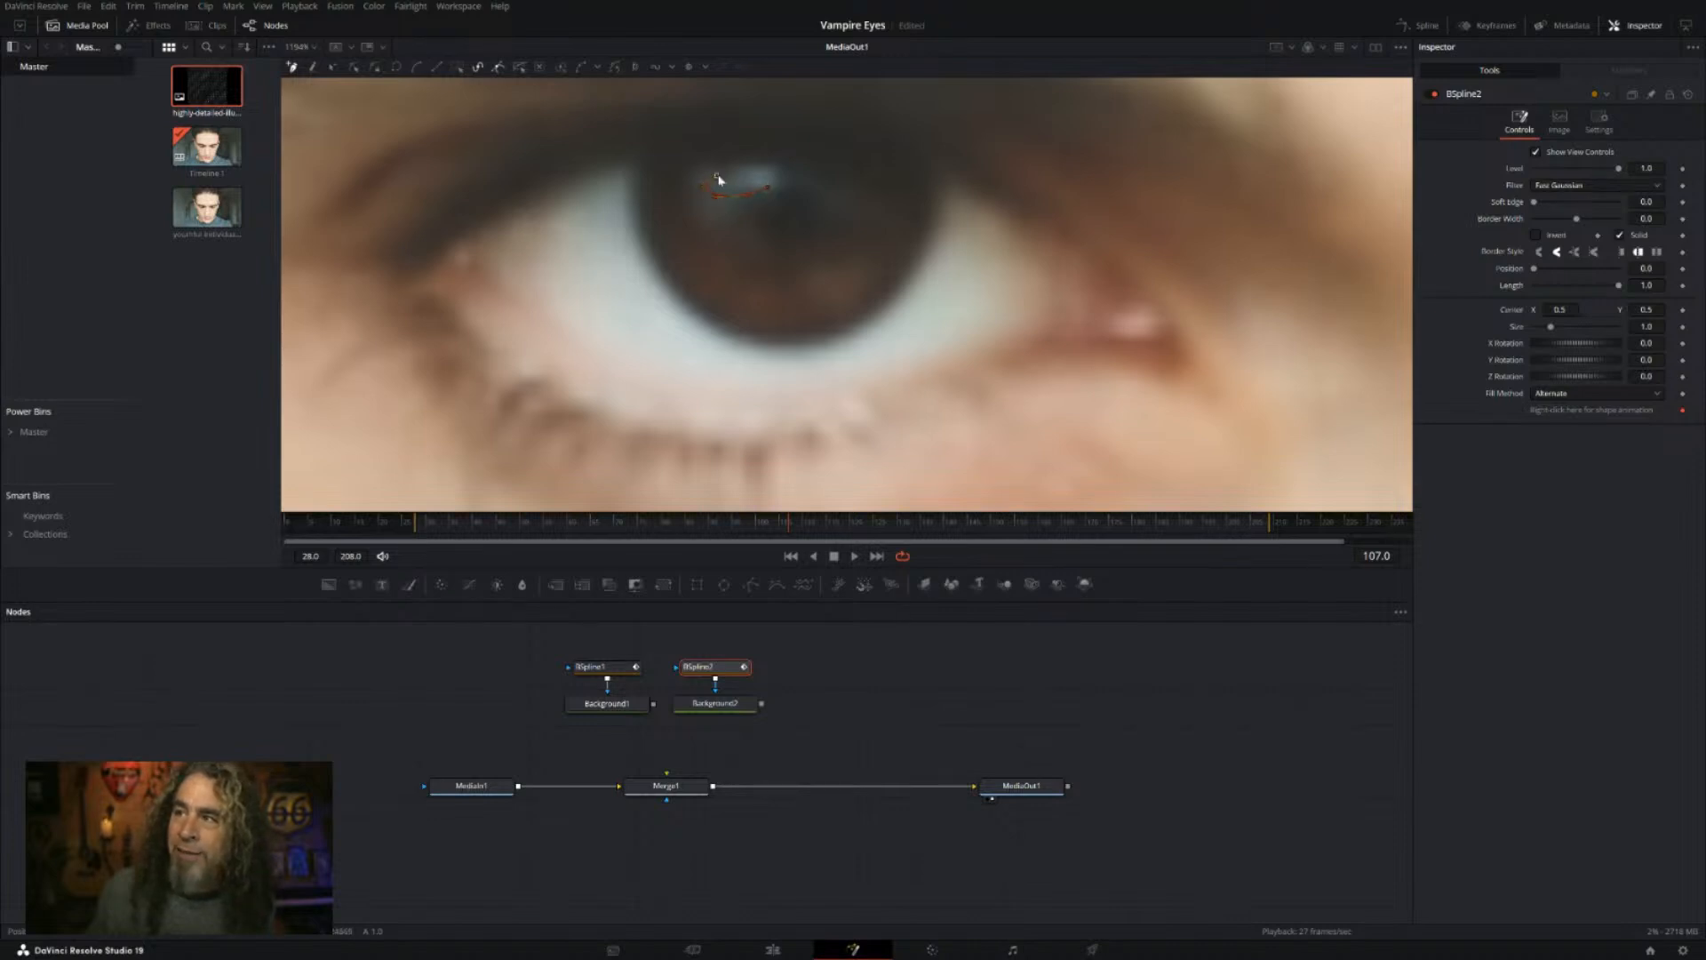
pyautogui.click(766, 169)
pyautogui.click(782, 176)
pyautogui.click(779, 187)
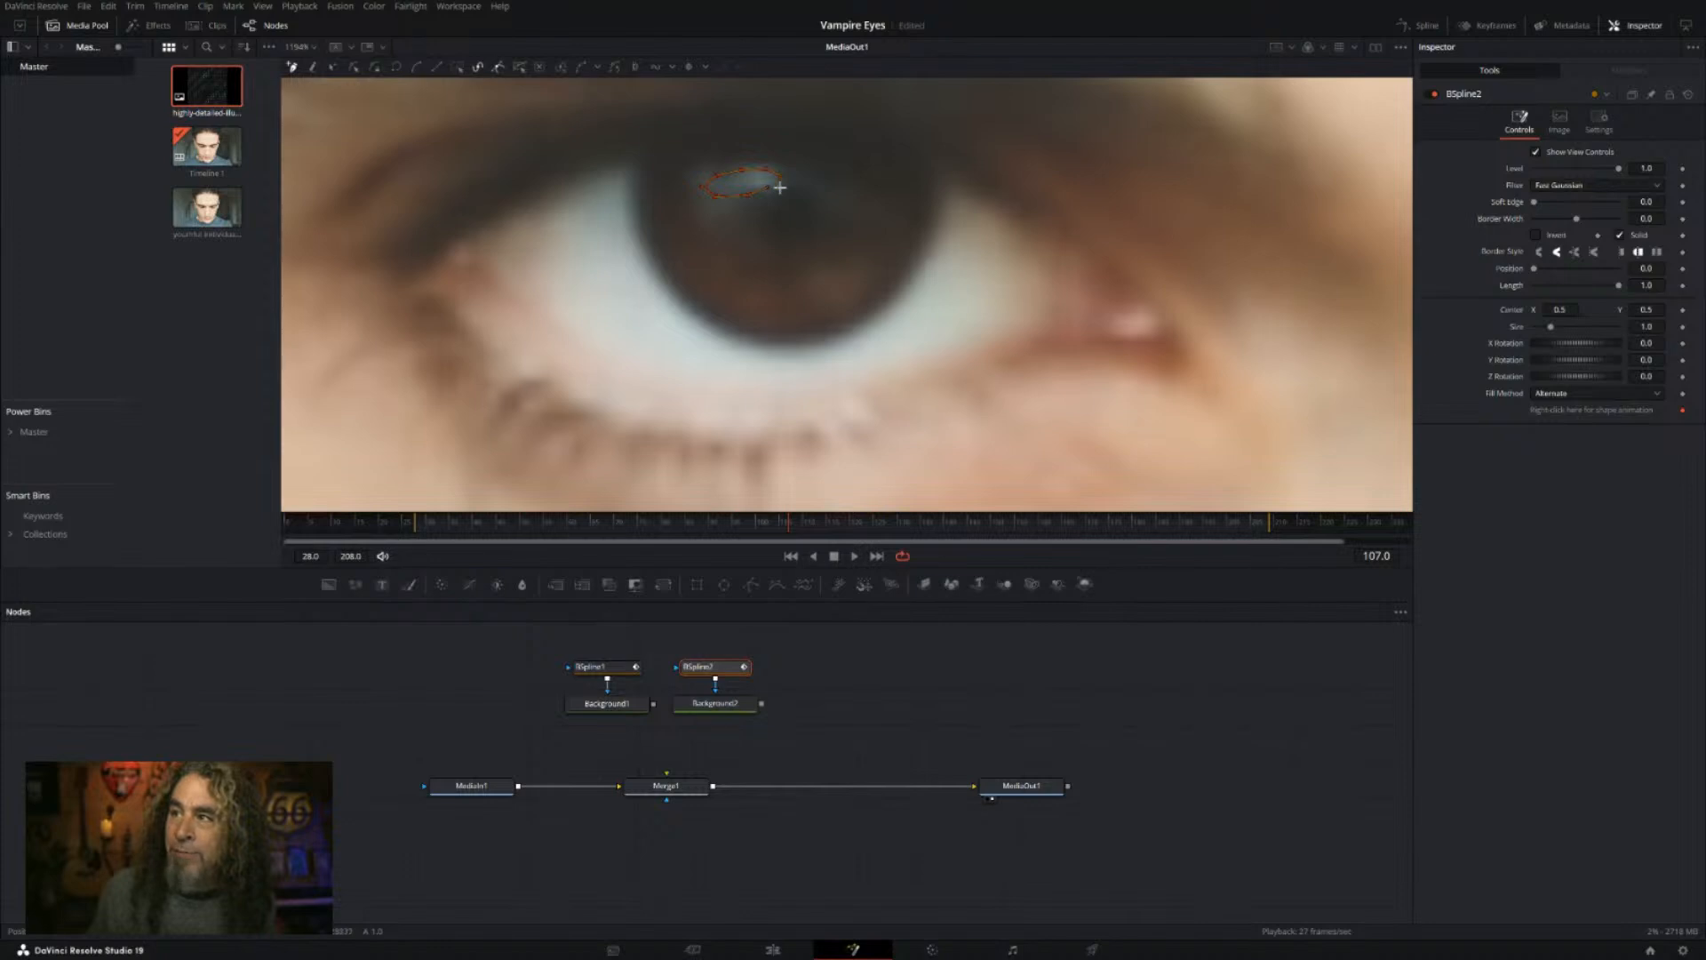
pyautogui.click(769, 188)
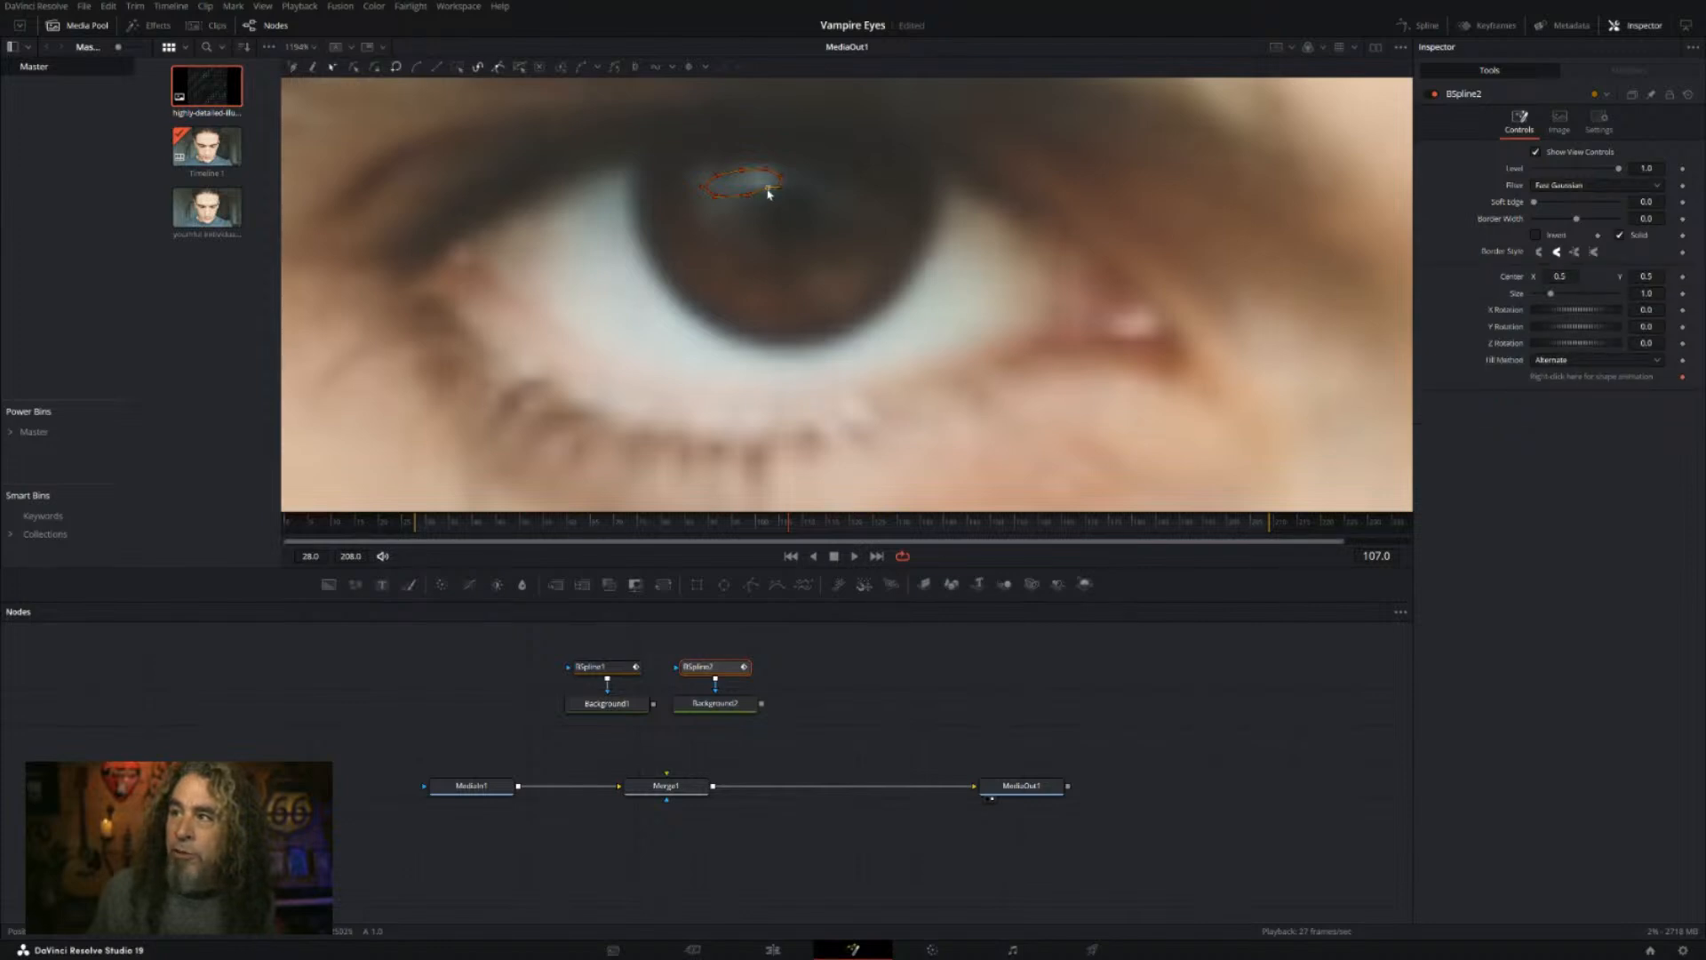
# Step: Refine the BSpline2 points along the lower edge and outer end so the mask fits the eye reflection tightly
pyautogui.scroll(5, 754, 264)
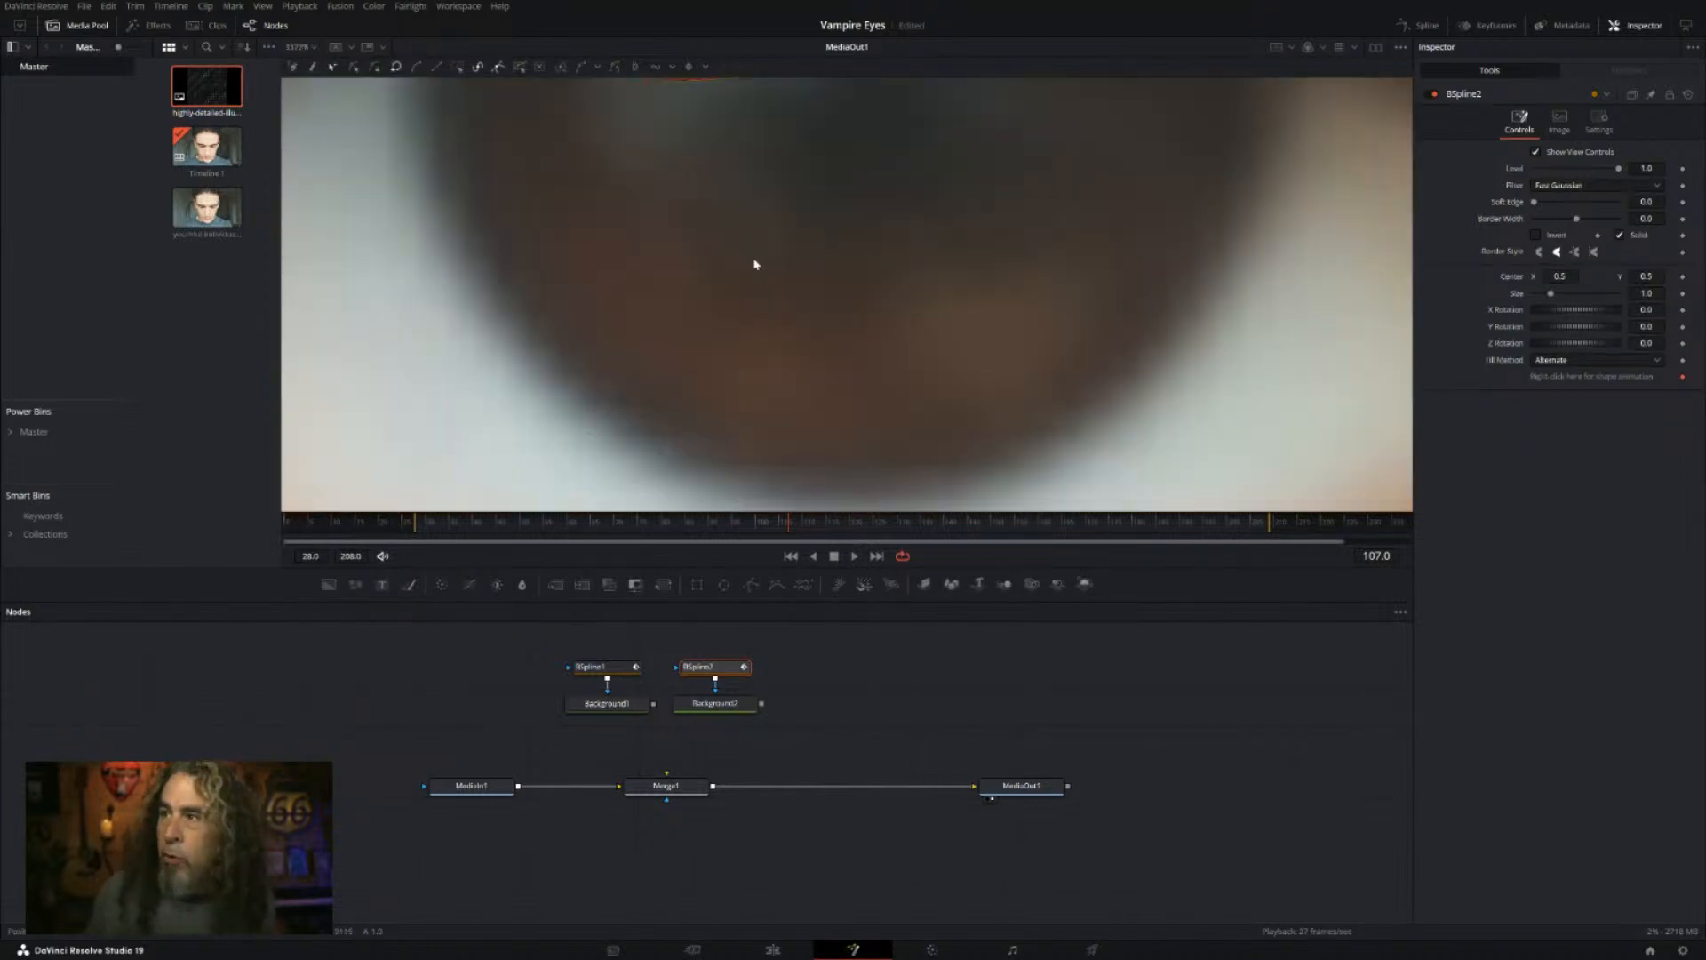
pyautogui.moveTo(762, 258); pyautogui.dragTo(789, 428)
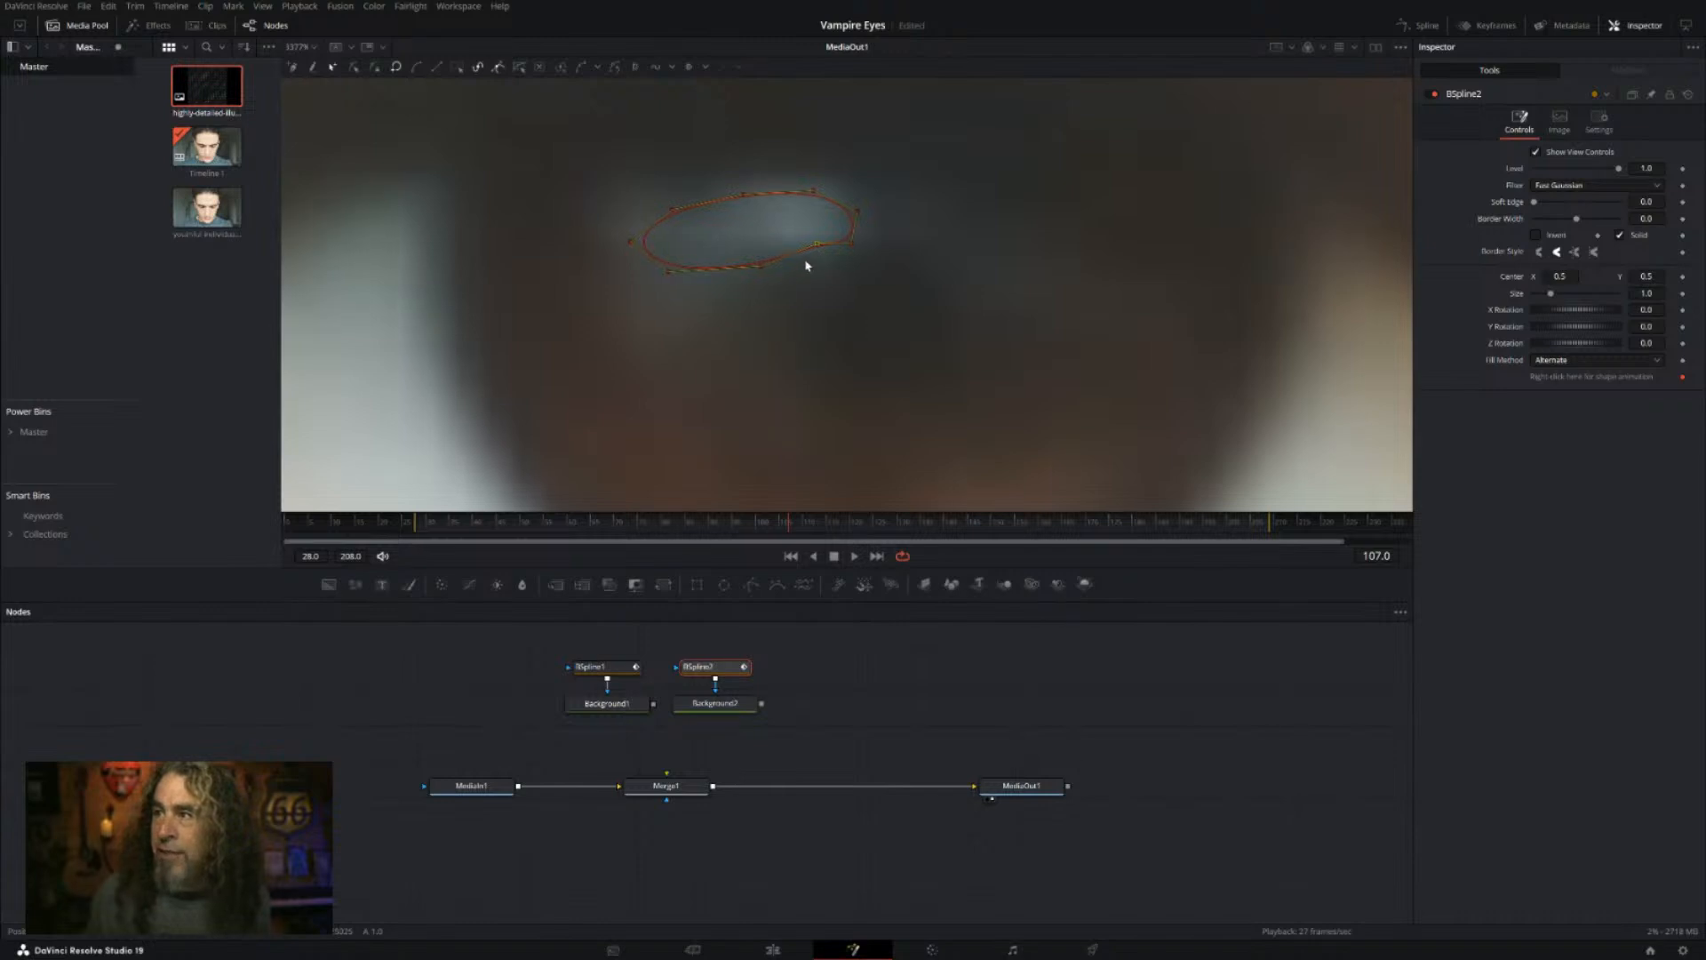
pyautogui.moveTo(816, 244); pyautogui.dragTo(815, 258)
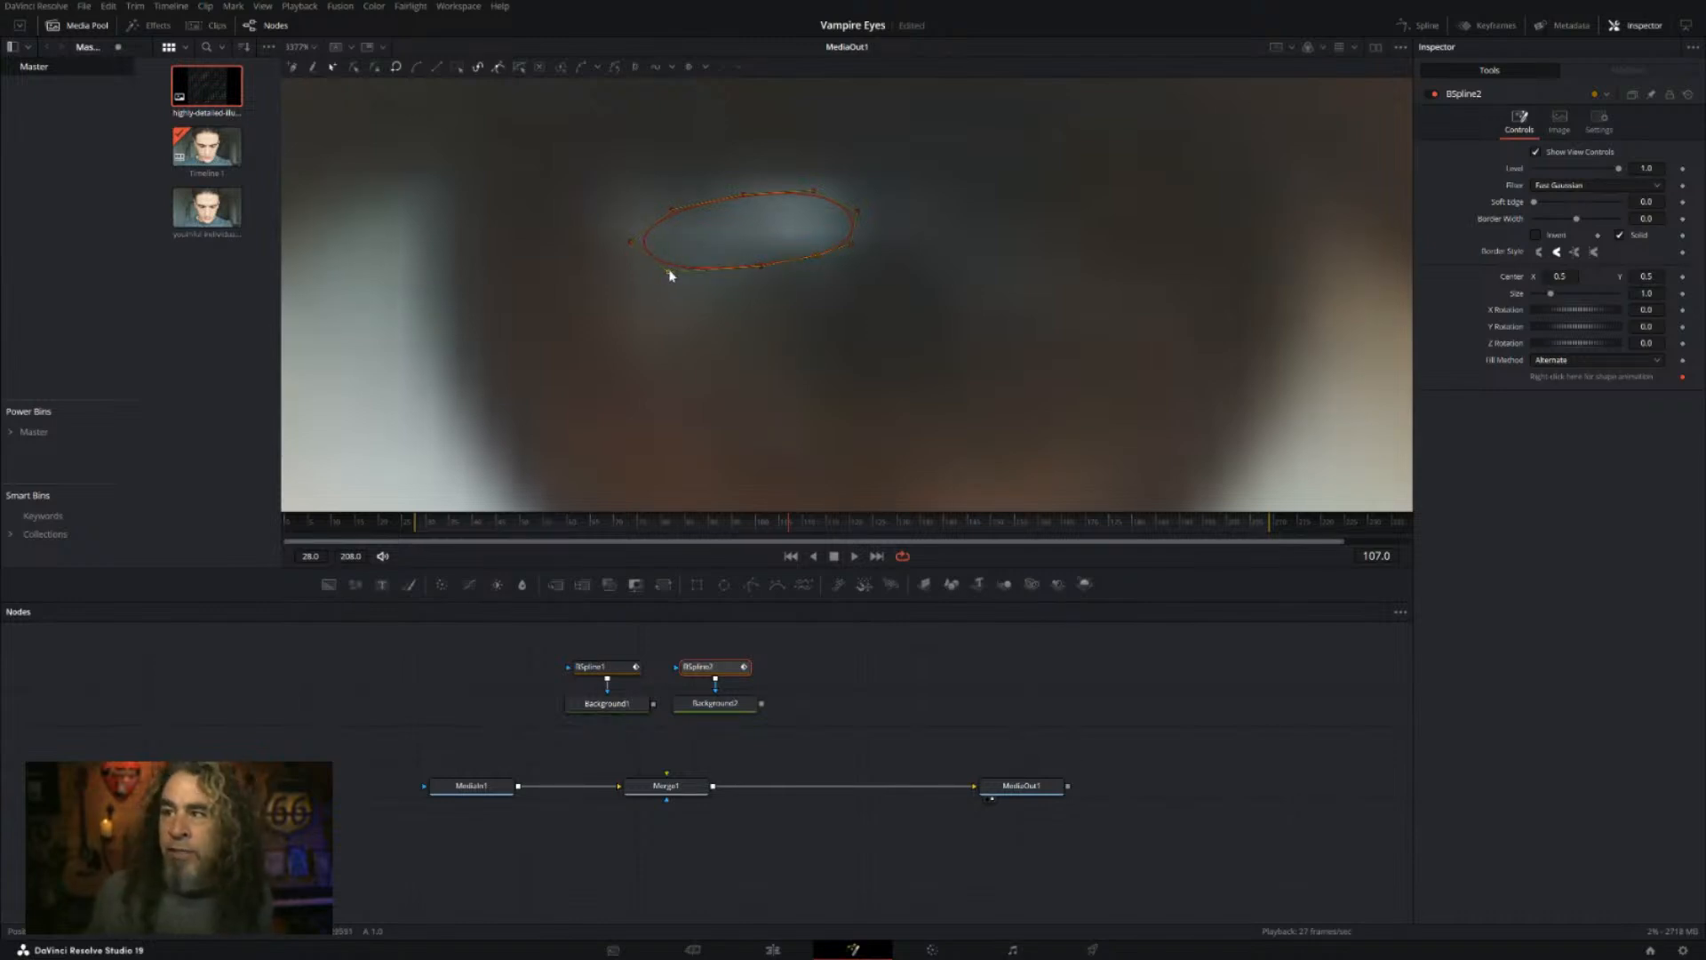
pyautogui.moveTo(669, 271); pyautogui.dragTo(673, 261)
pyautogui.moveTo(631, 242); pyautogui.dragTo(640, 239)
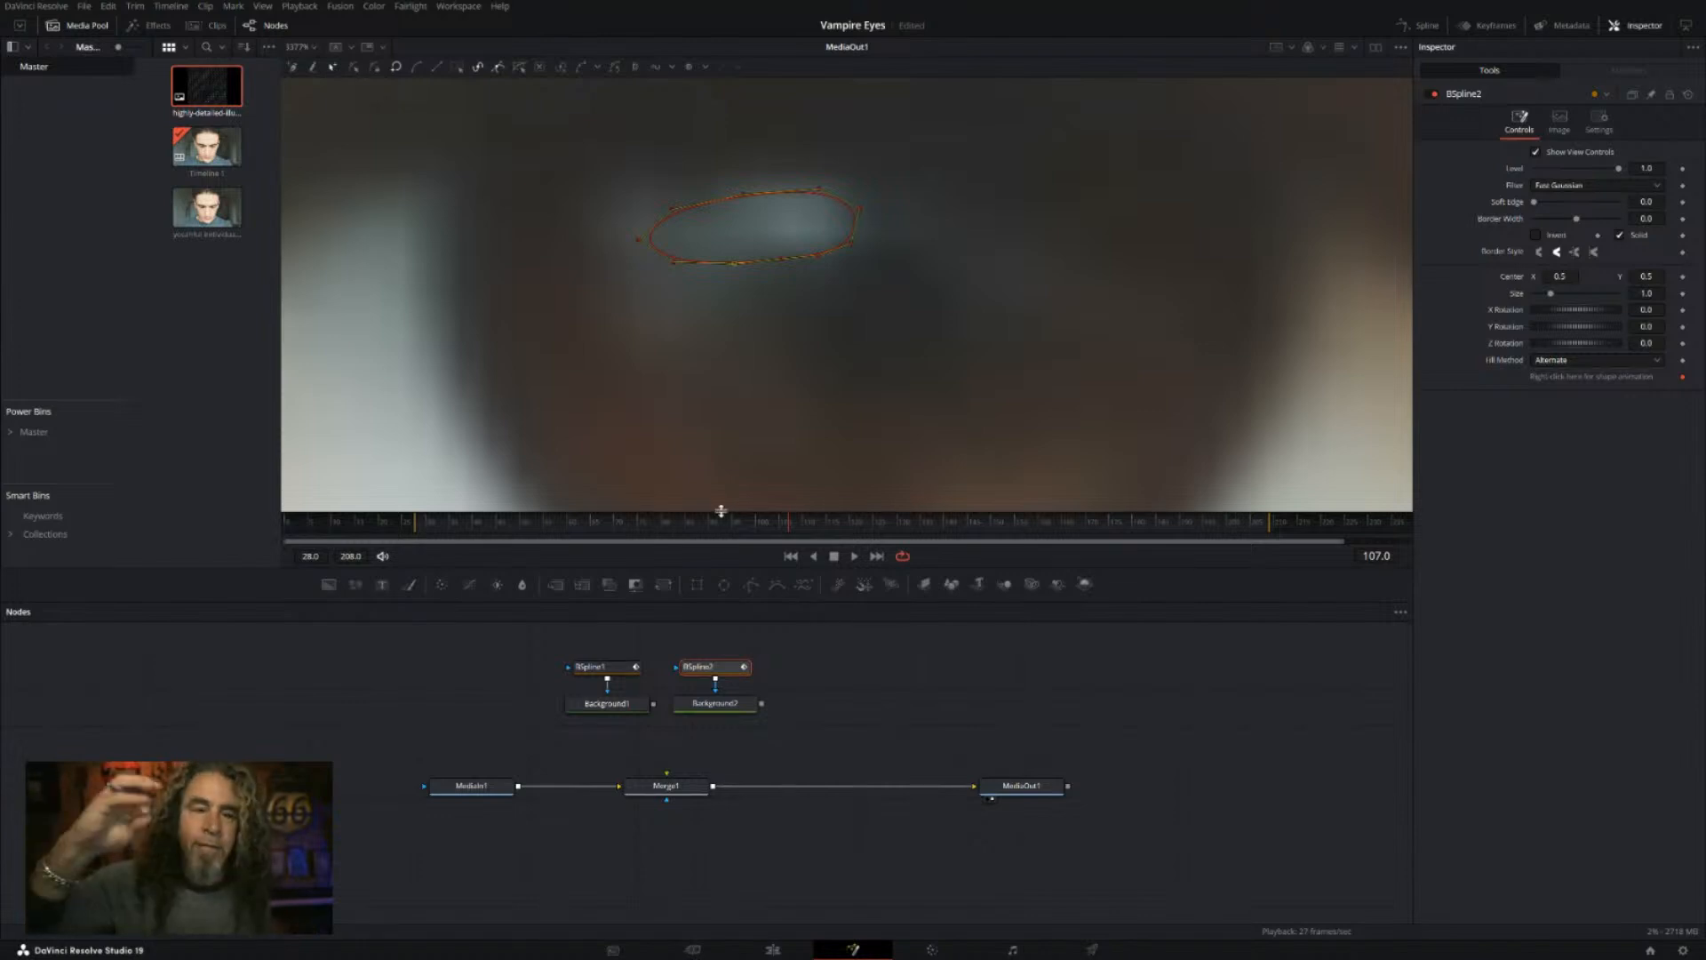
# Step: Sample Background2's color from the eye reflection, about red 0.38, green 0.45 and blue 0.46, and connect Background2 to Merge1 as foreground
pyautogui.click(718, 709)
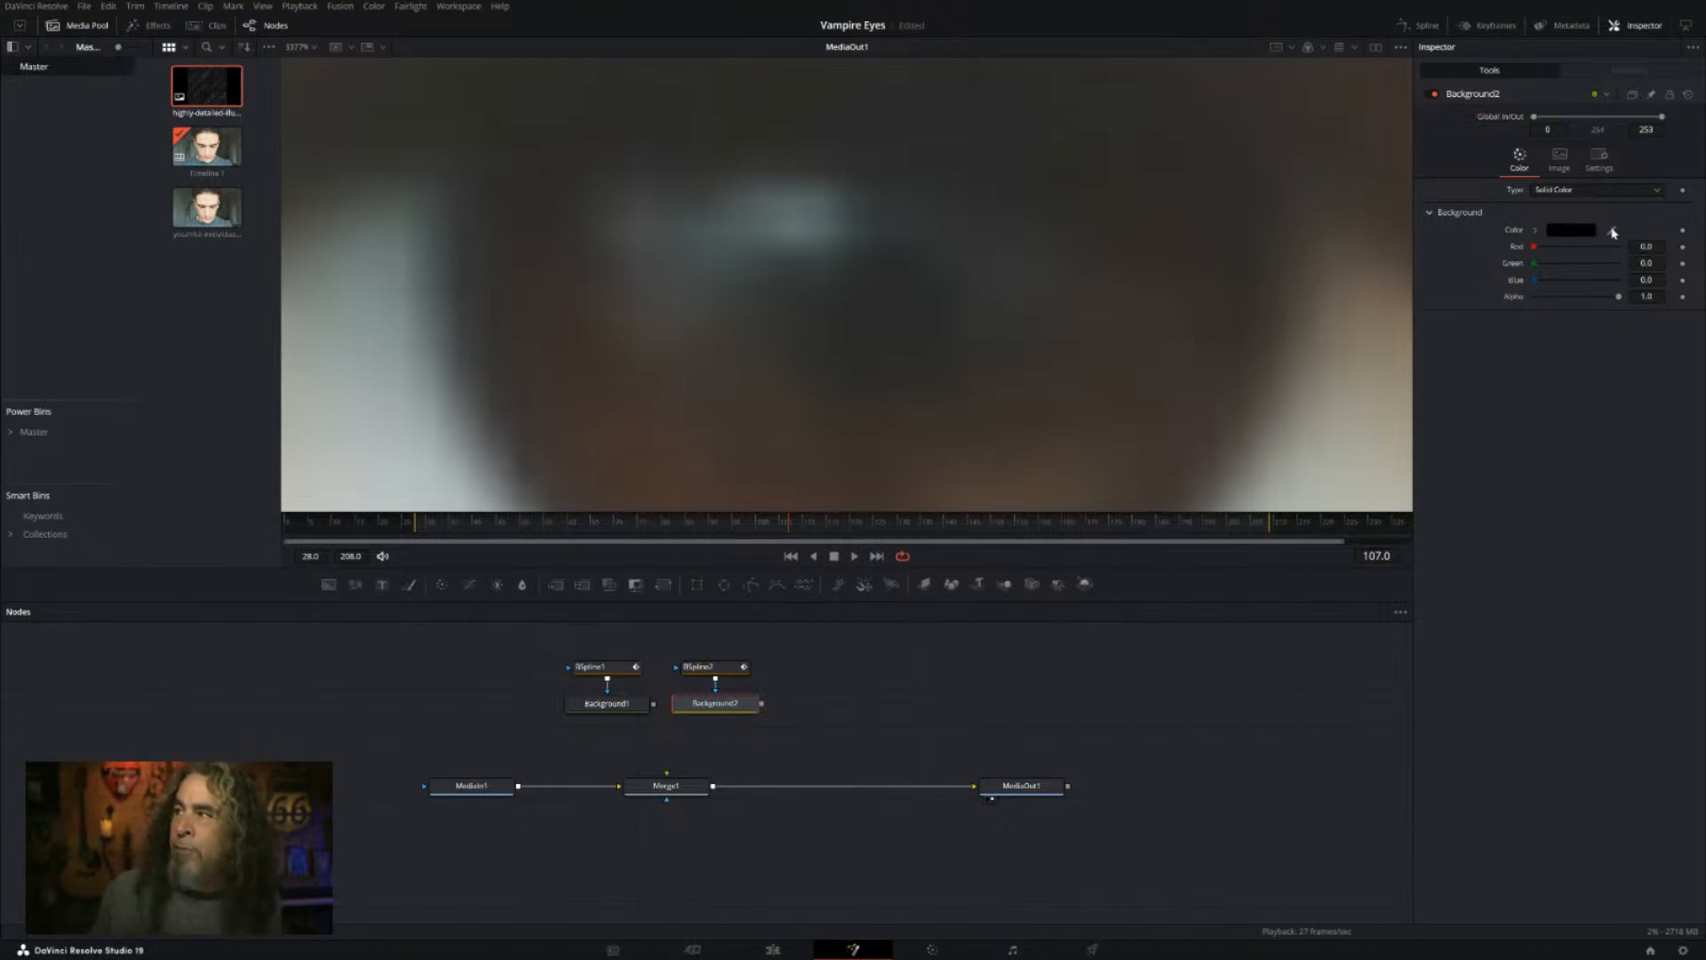
pyautogui.moveTo(1490, 237); pyautogui.dragTo(798, 234)
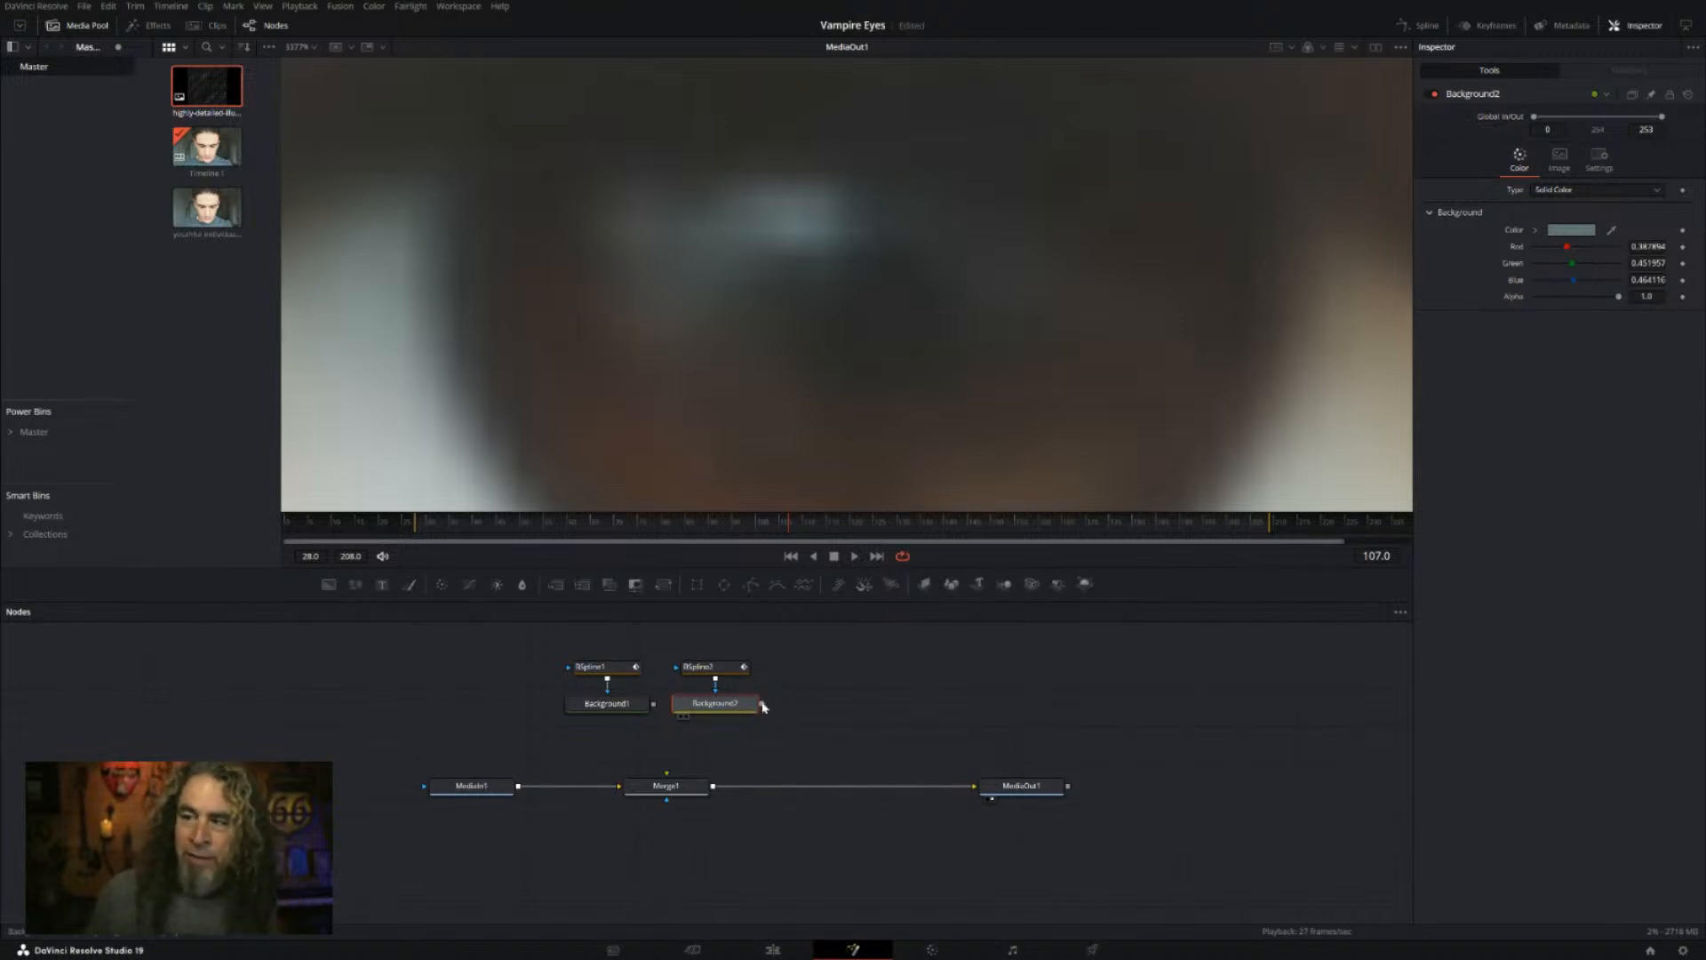
pyautogui.moveTo(762, 706); pyautogui.dragTo(668, 789)
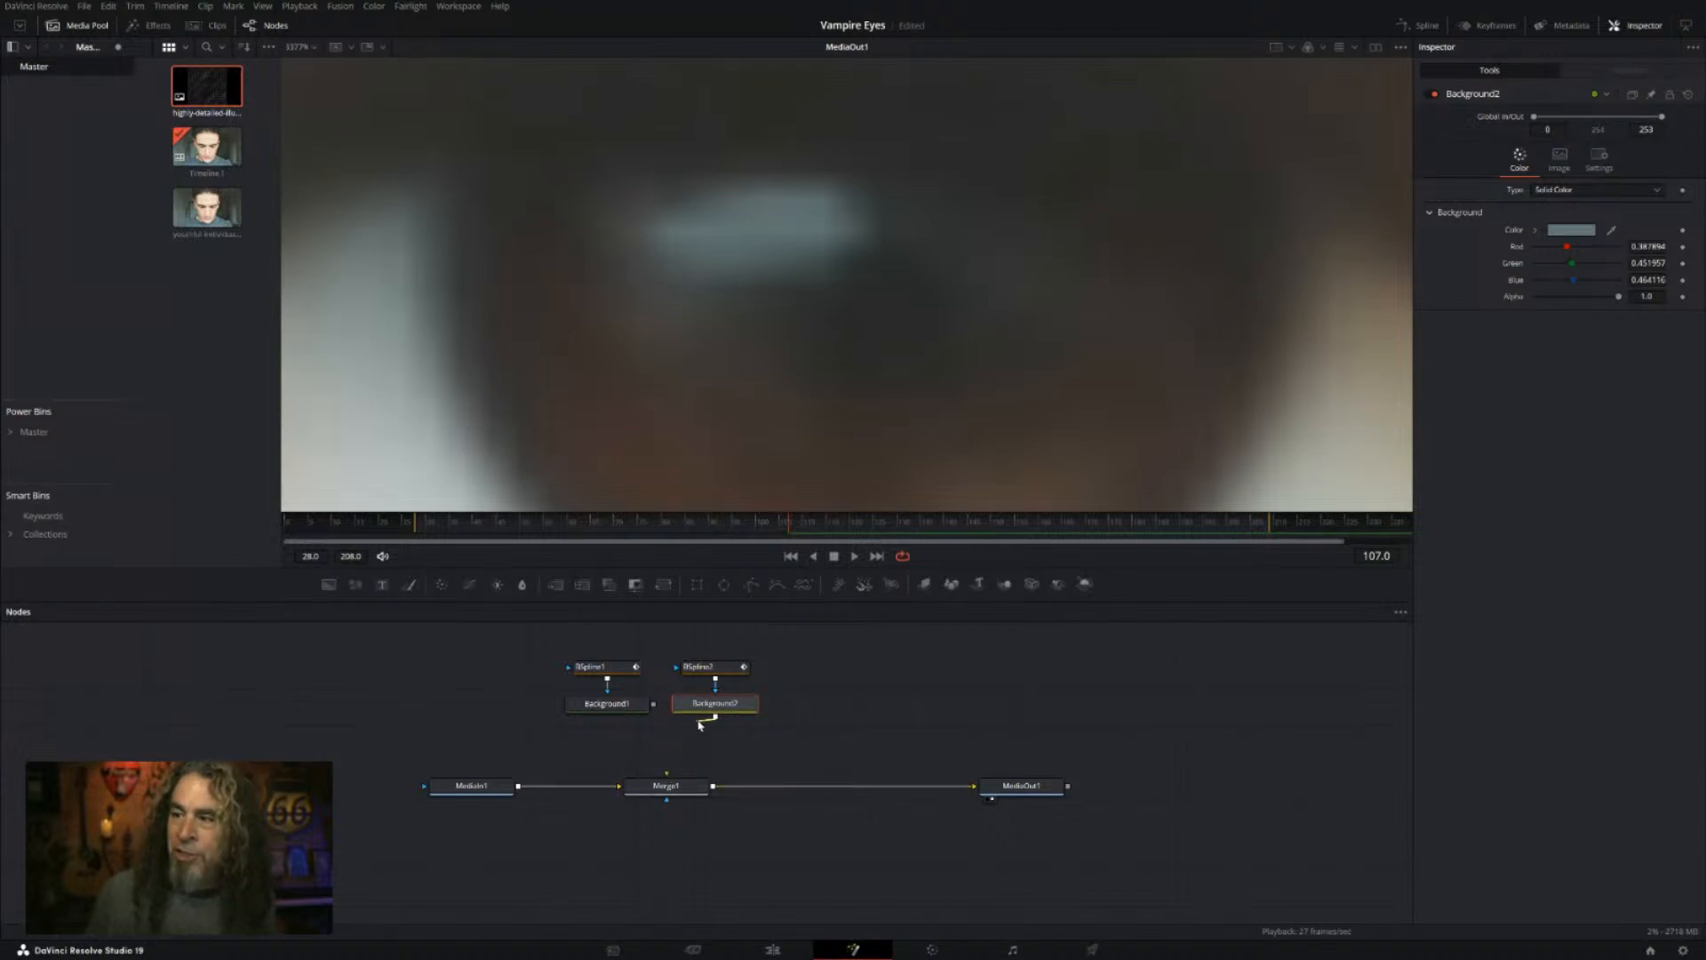
pyautogui.moveTo(672, 774)
pyautogui.mouseDown()
pyautogui.moveTo(715, 711)
pyautogui.moveTo(664, 790)
pyautogui.mouseUp()
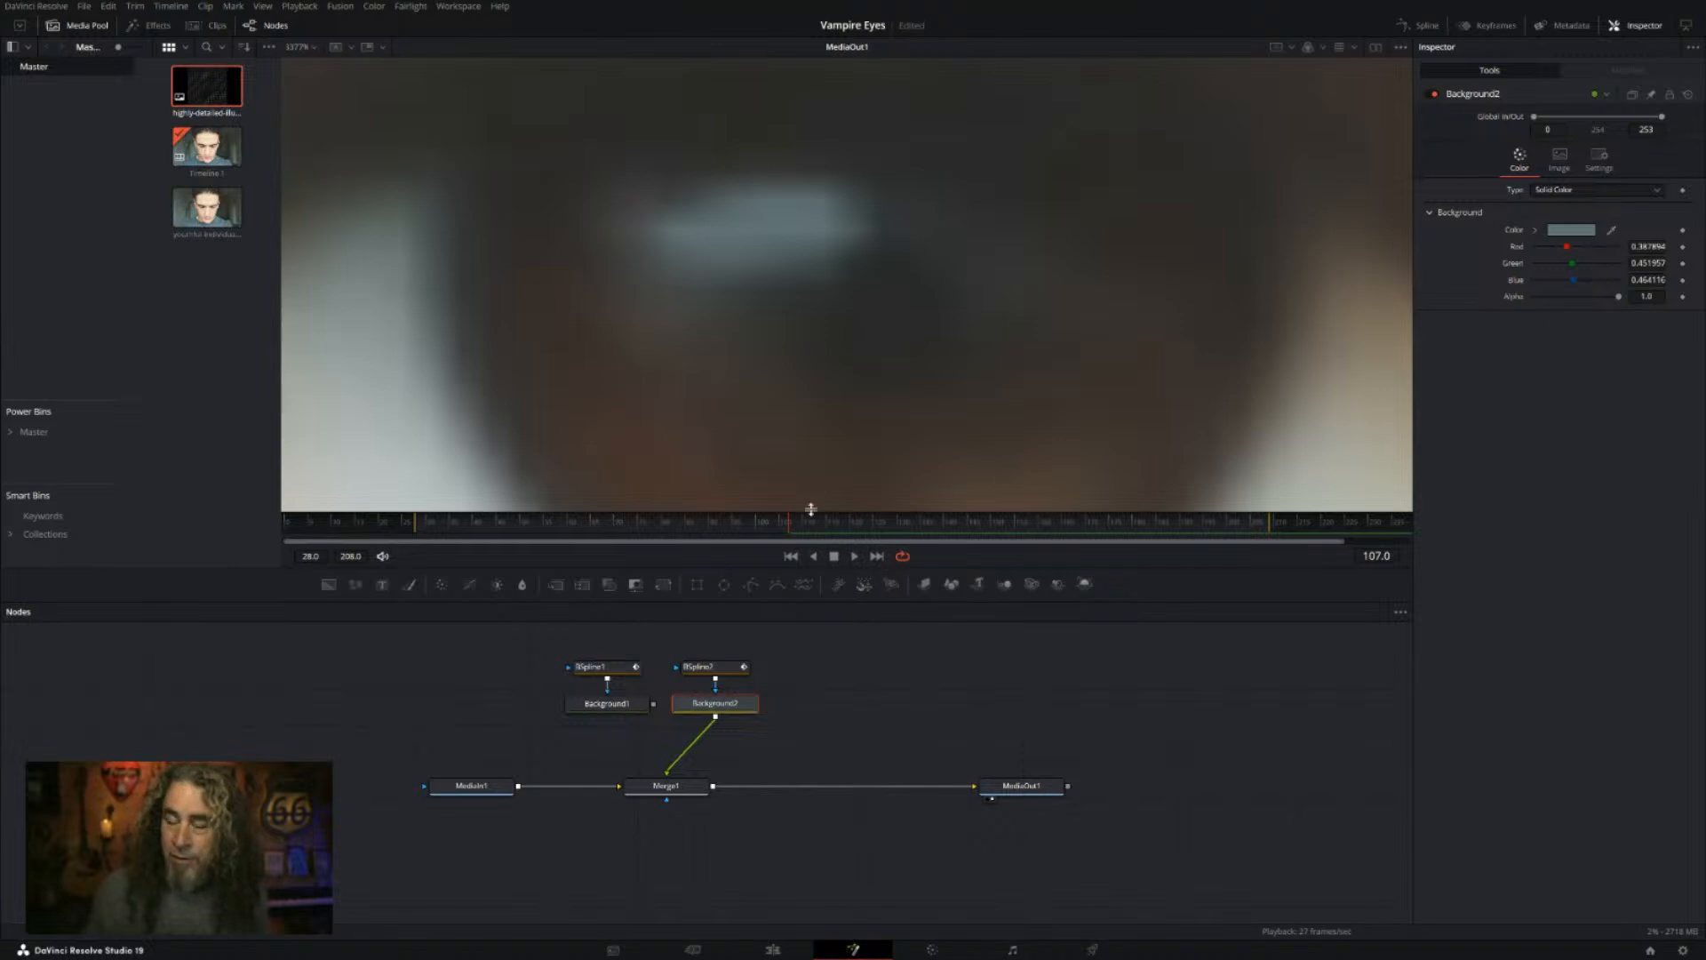
pyautogui.scroll(-5, 826, 378)
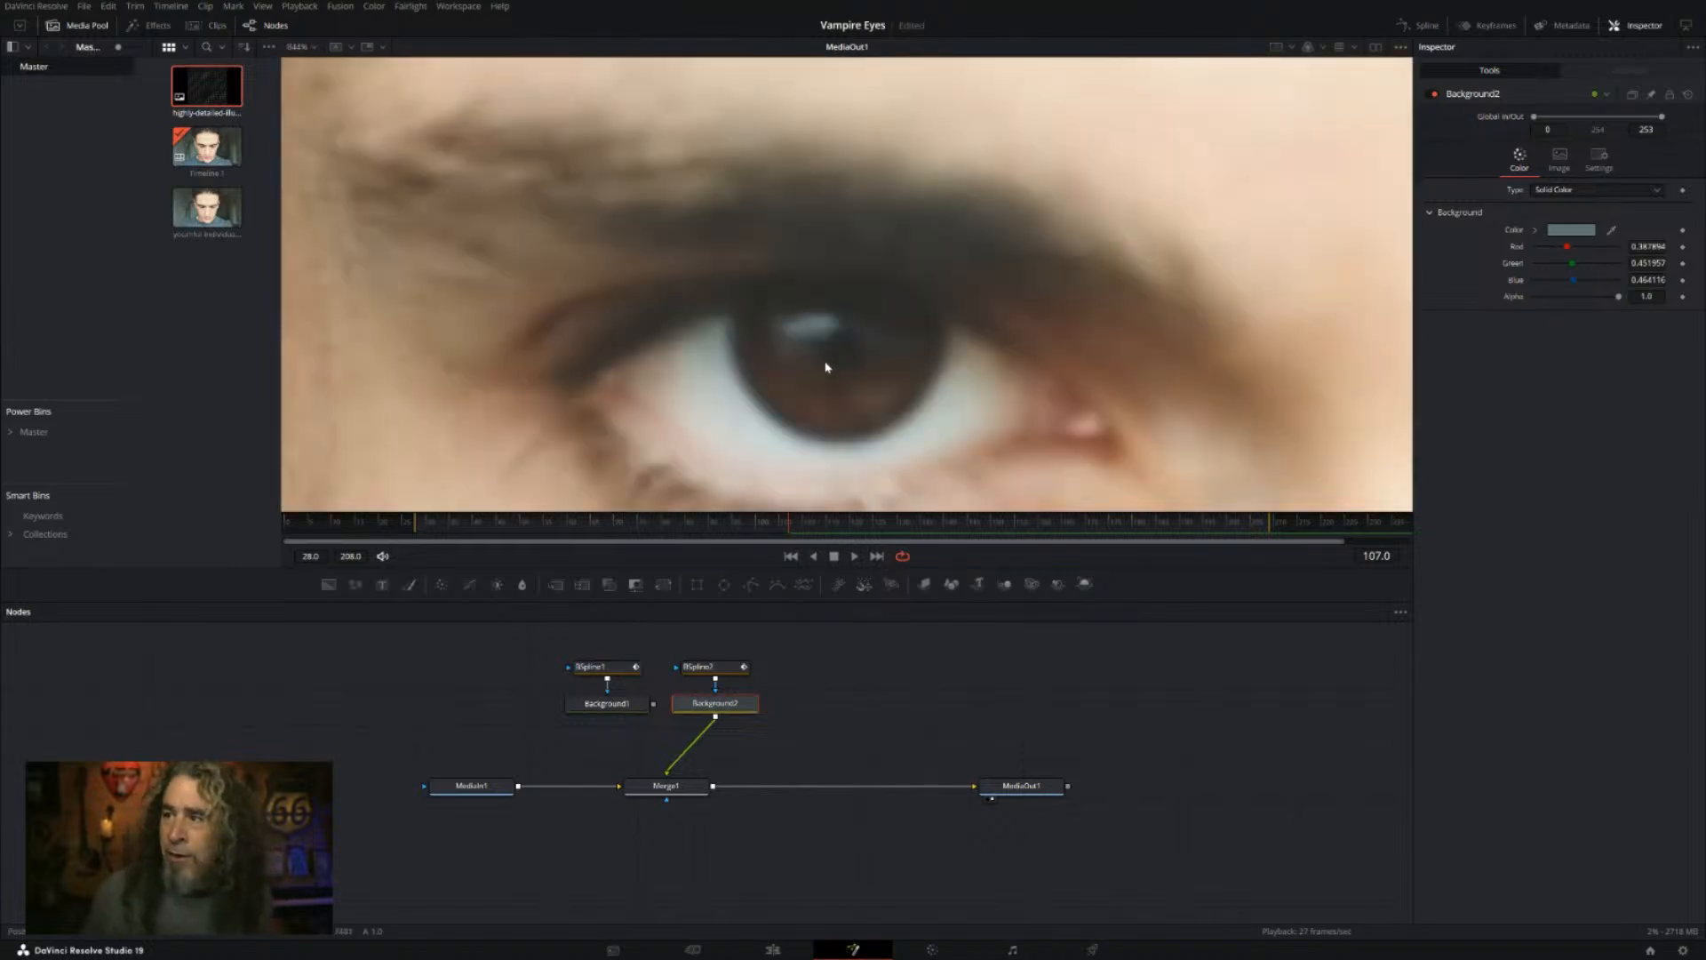
pyautogui.scroll(-2, 827, 367)
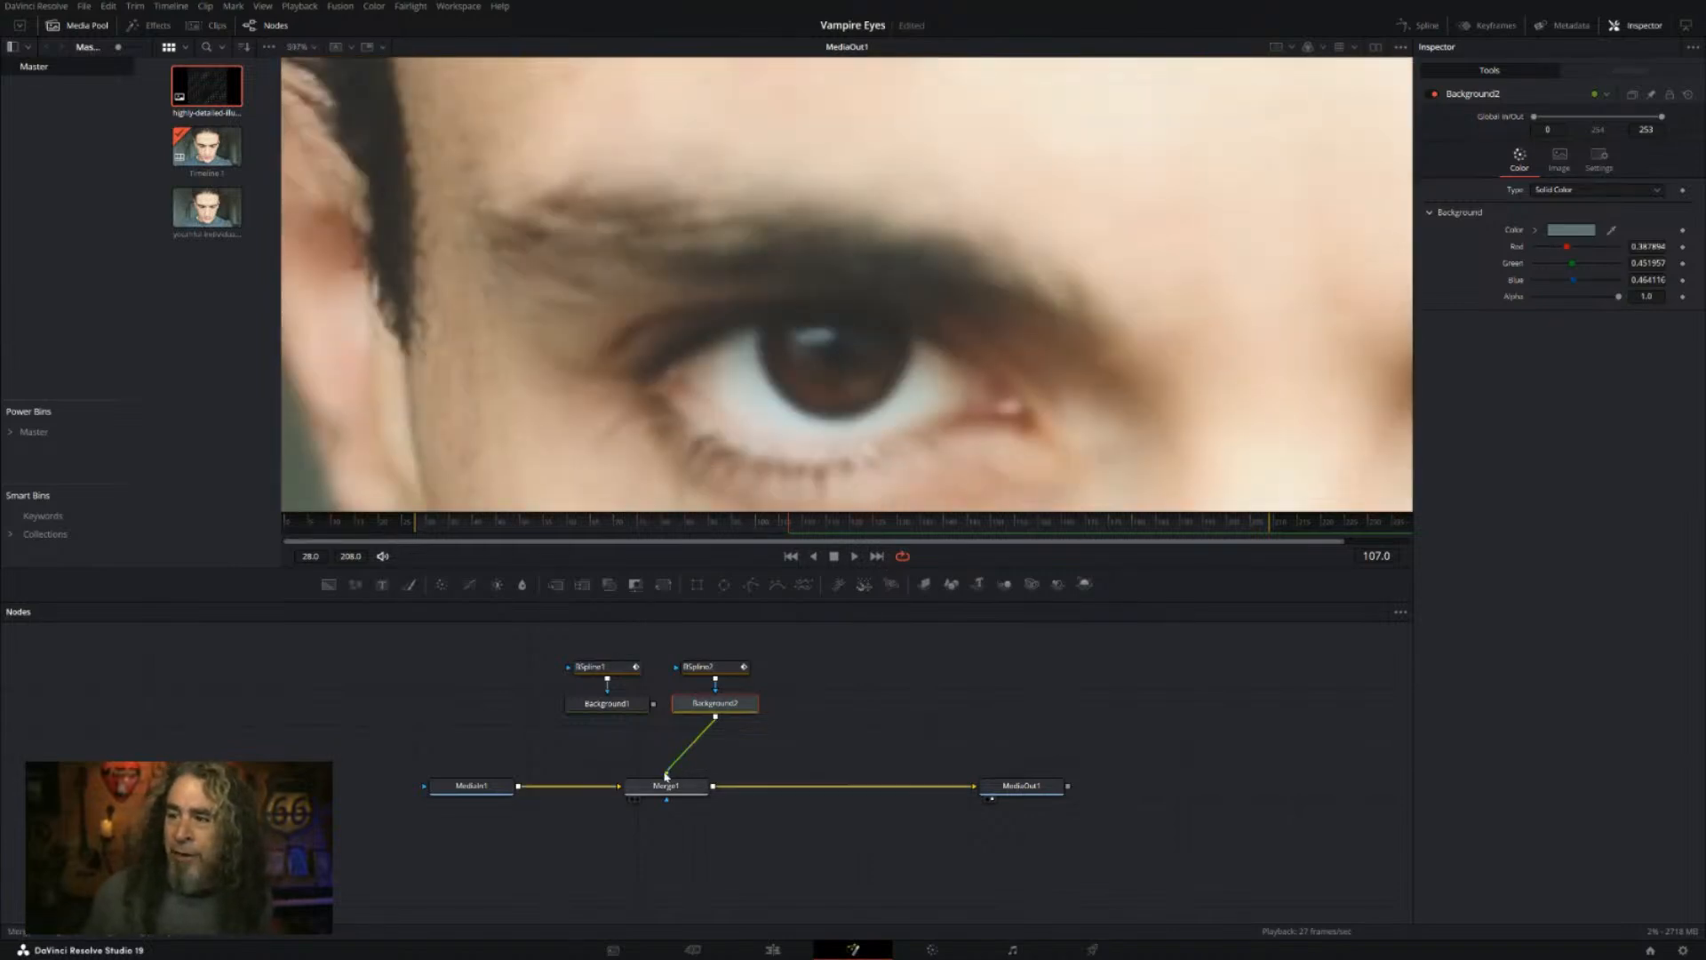
# Step: Disconnect Background2 from Merge1 and move the MediaIn1, Merge1 and MediaOut1 nodes together farther below the Background nodes
pyautogui.moveTo(666, 774)
pyautogui.mouseDown()
pyautogui.moveTo(716, 718)
pyautogui.moveTo(674, 778)
pyautogui.mouseUp()
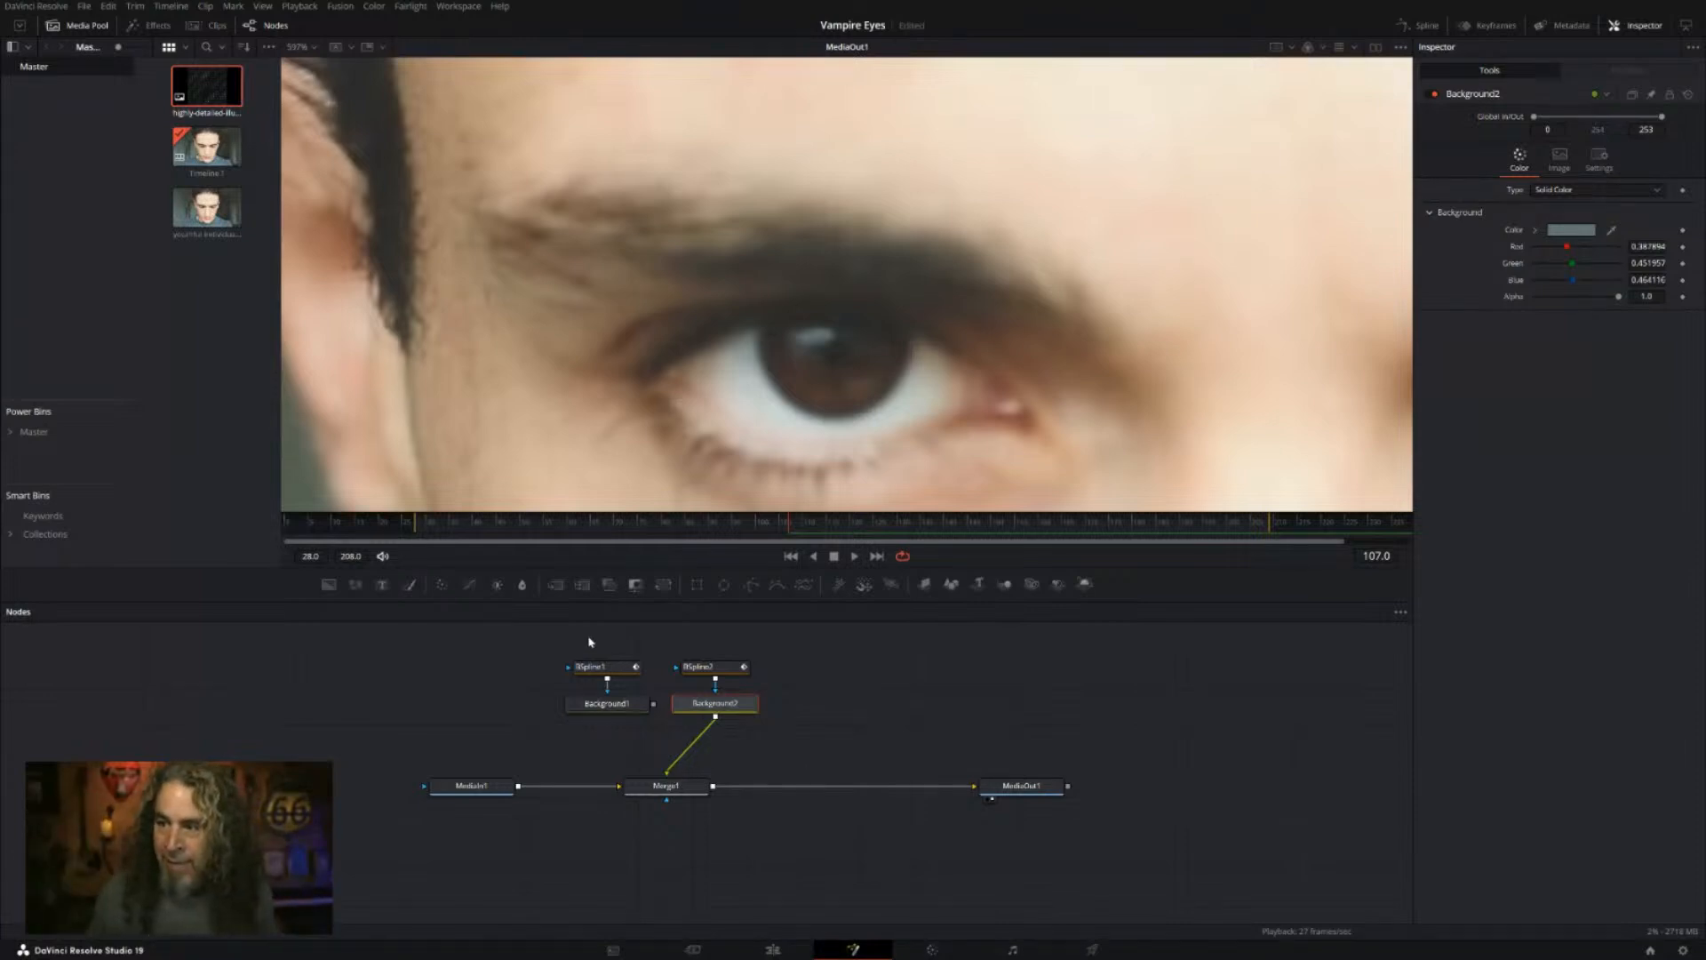
pyautogui.moveTo(589, 641); pyautogui.dragTo(792, 722)
pyautogui.moveTo(708, 655); pyautogui.dragTo(724, 737)
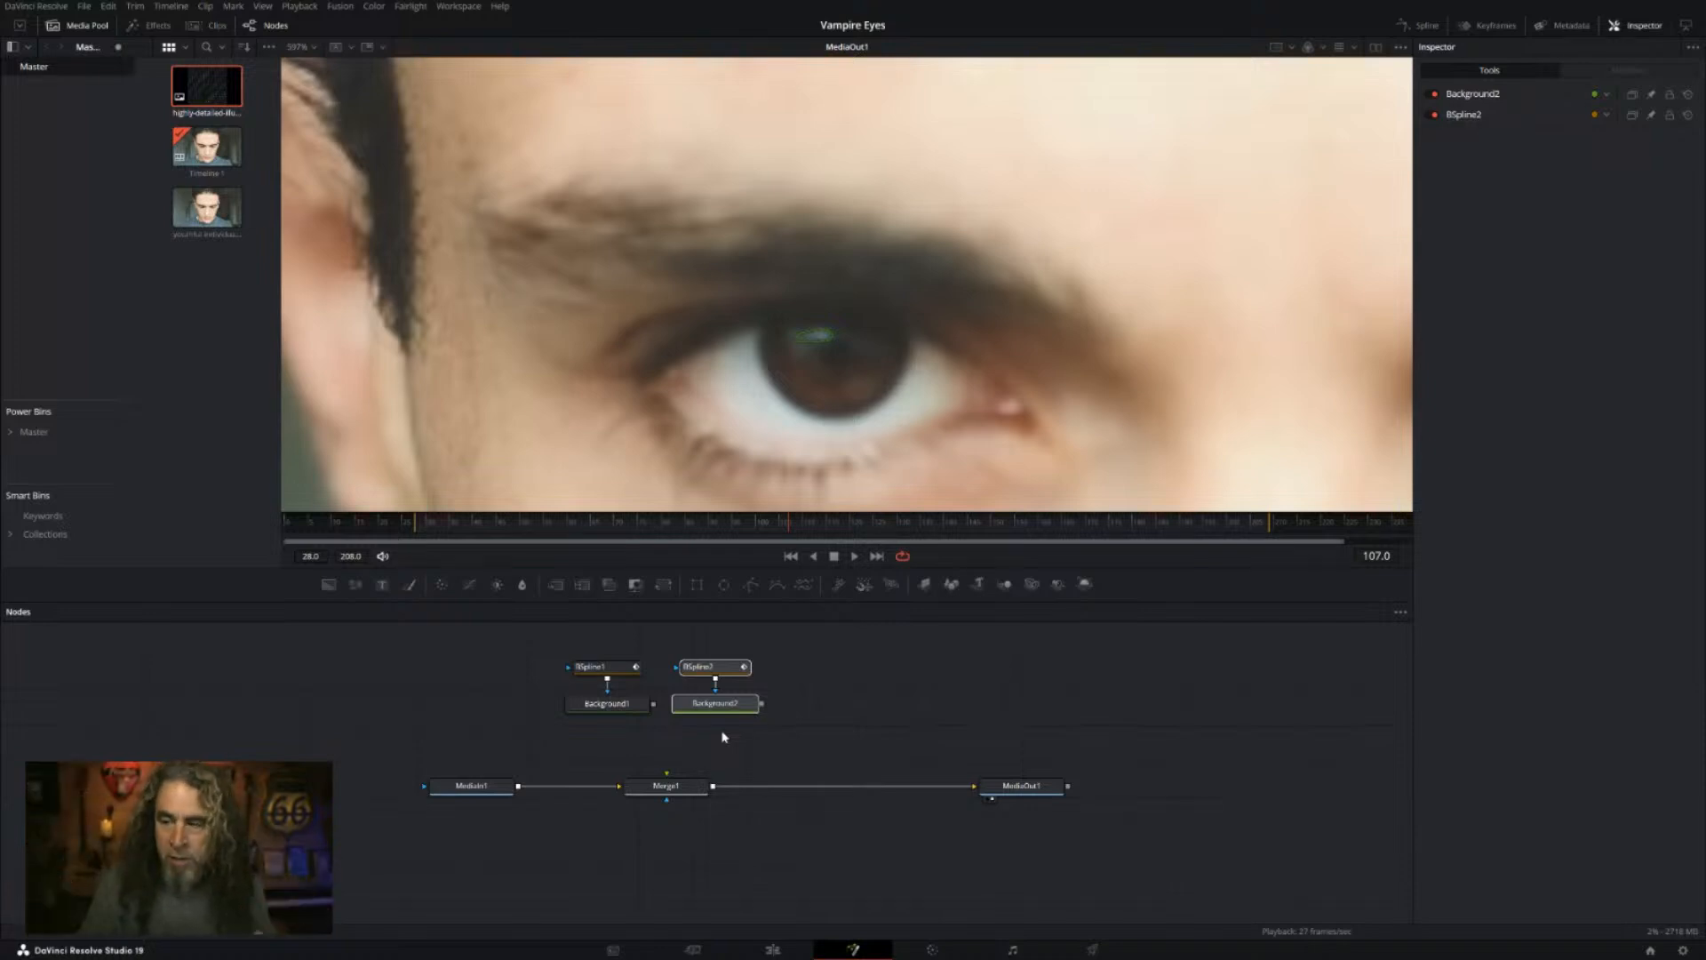
pyautogui.moveTo(432, 756); pyautogui.dragTo(1099, 894)
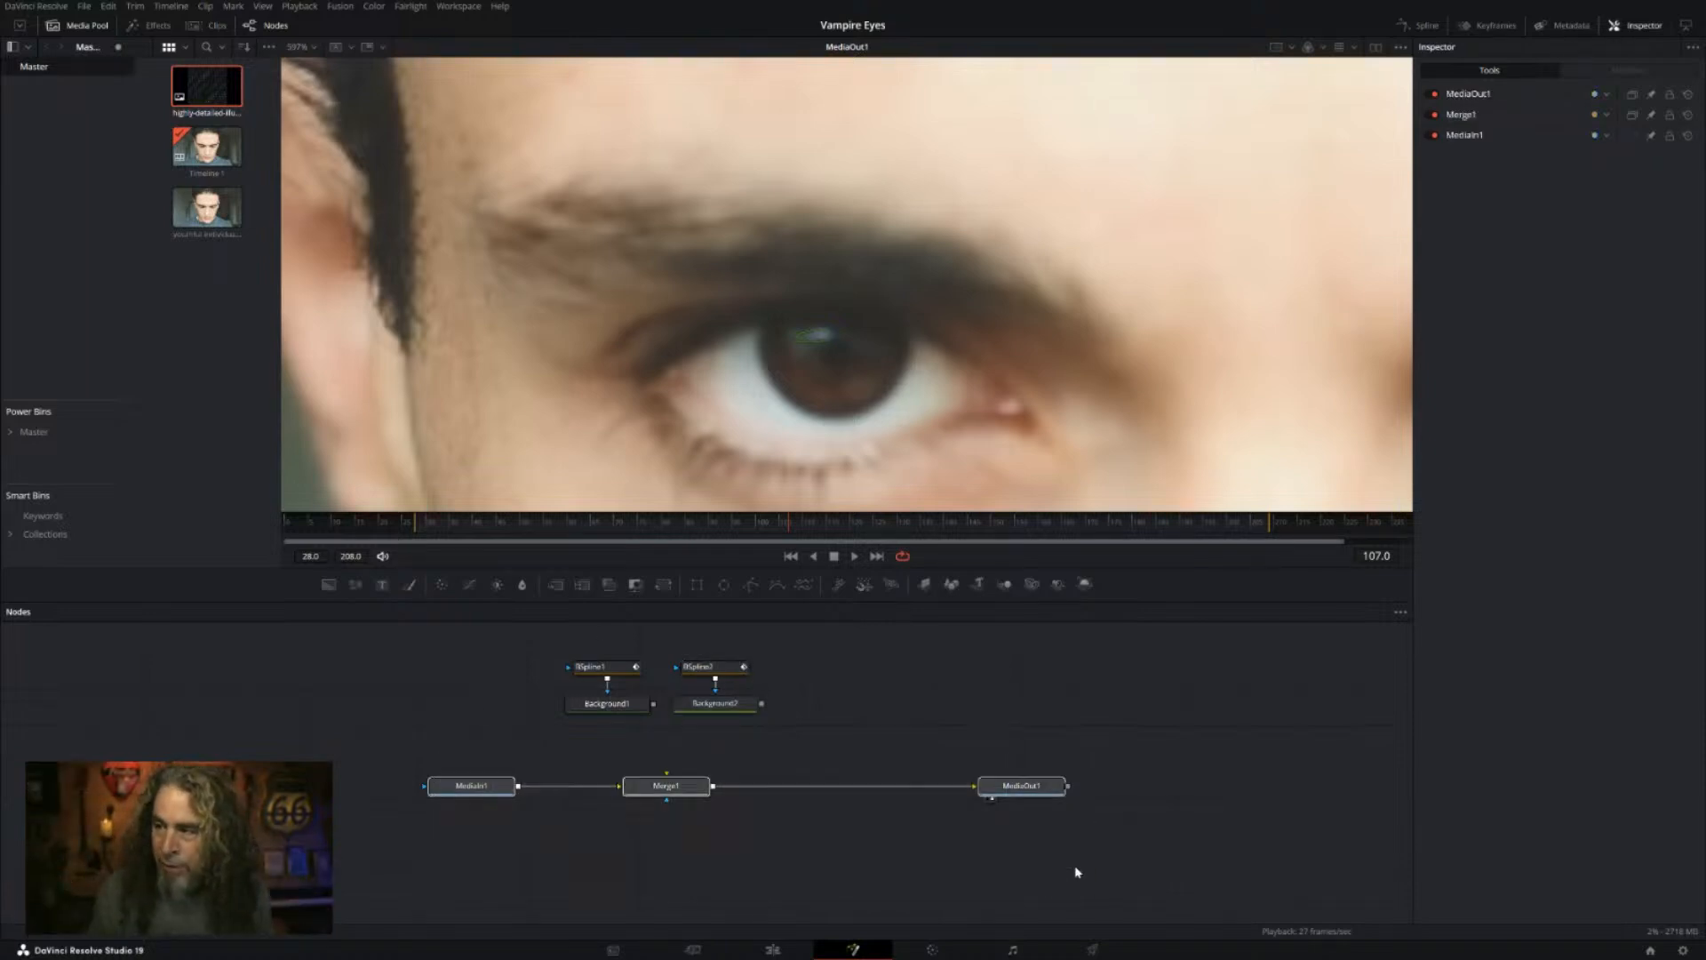
pyautogui.moveTo(1041, 793); pyautogui.dragTo(1039, 849)
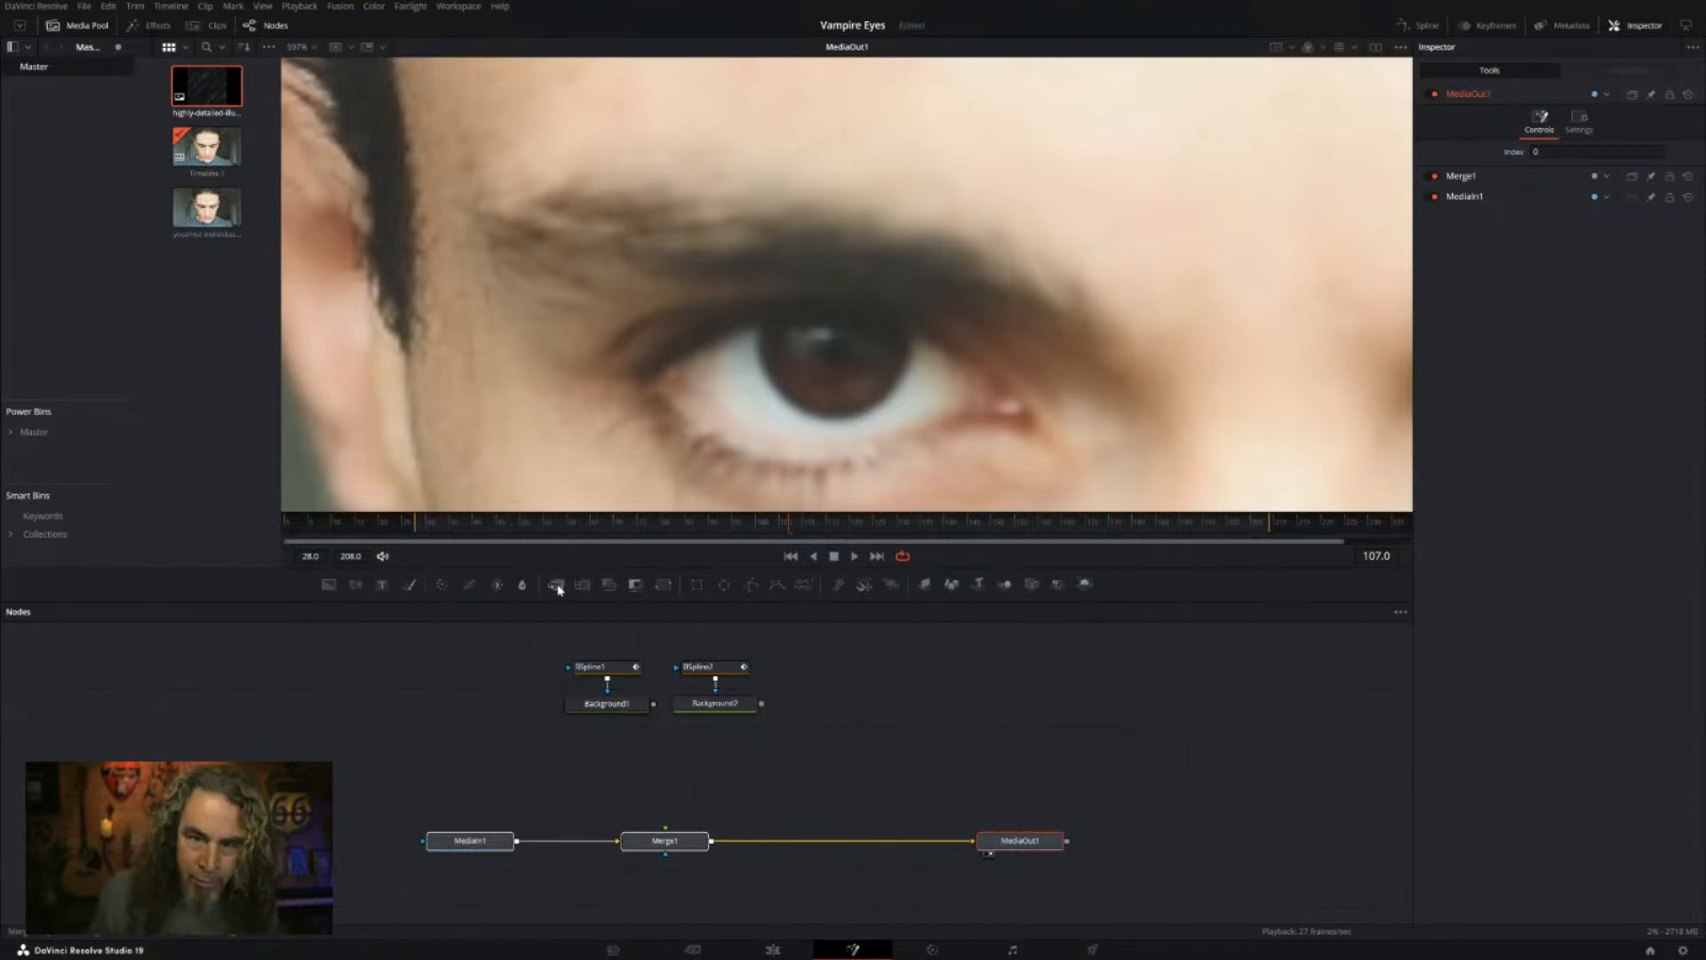
# Step: Add a second Merge node above Merge1 and connect Background1 to it as the background
pyautogui.moveTo(558, 588); pyautogui.dragTo(666, 774)
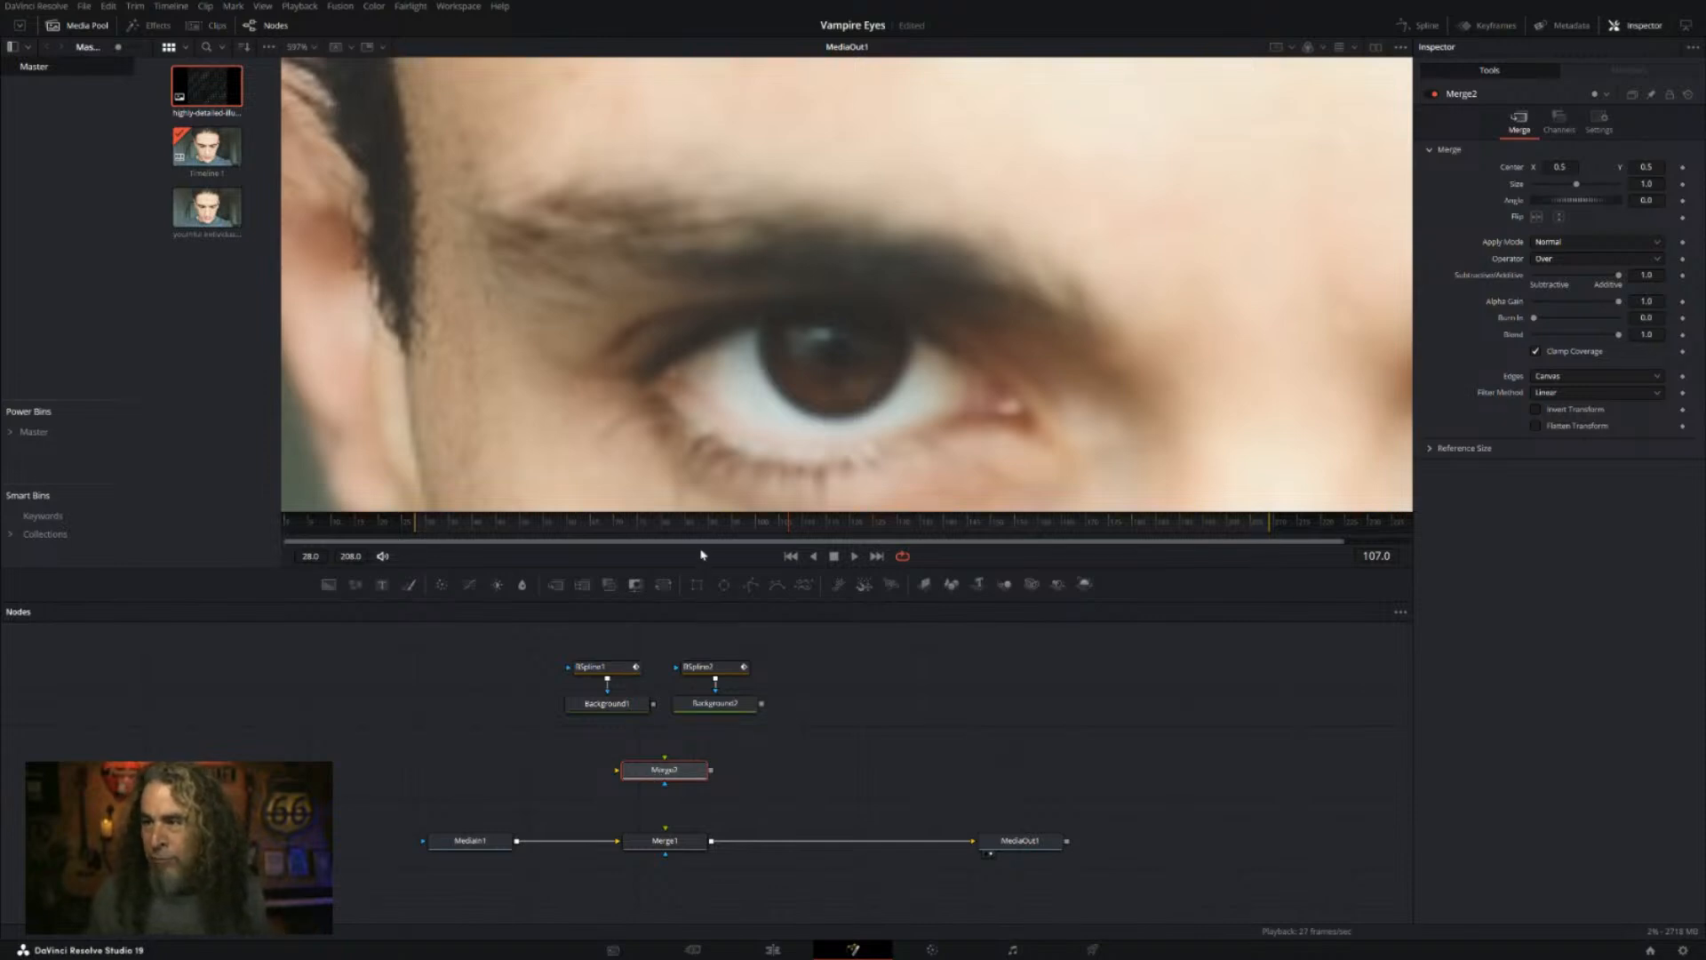
pyautogui.click(951, 651)
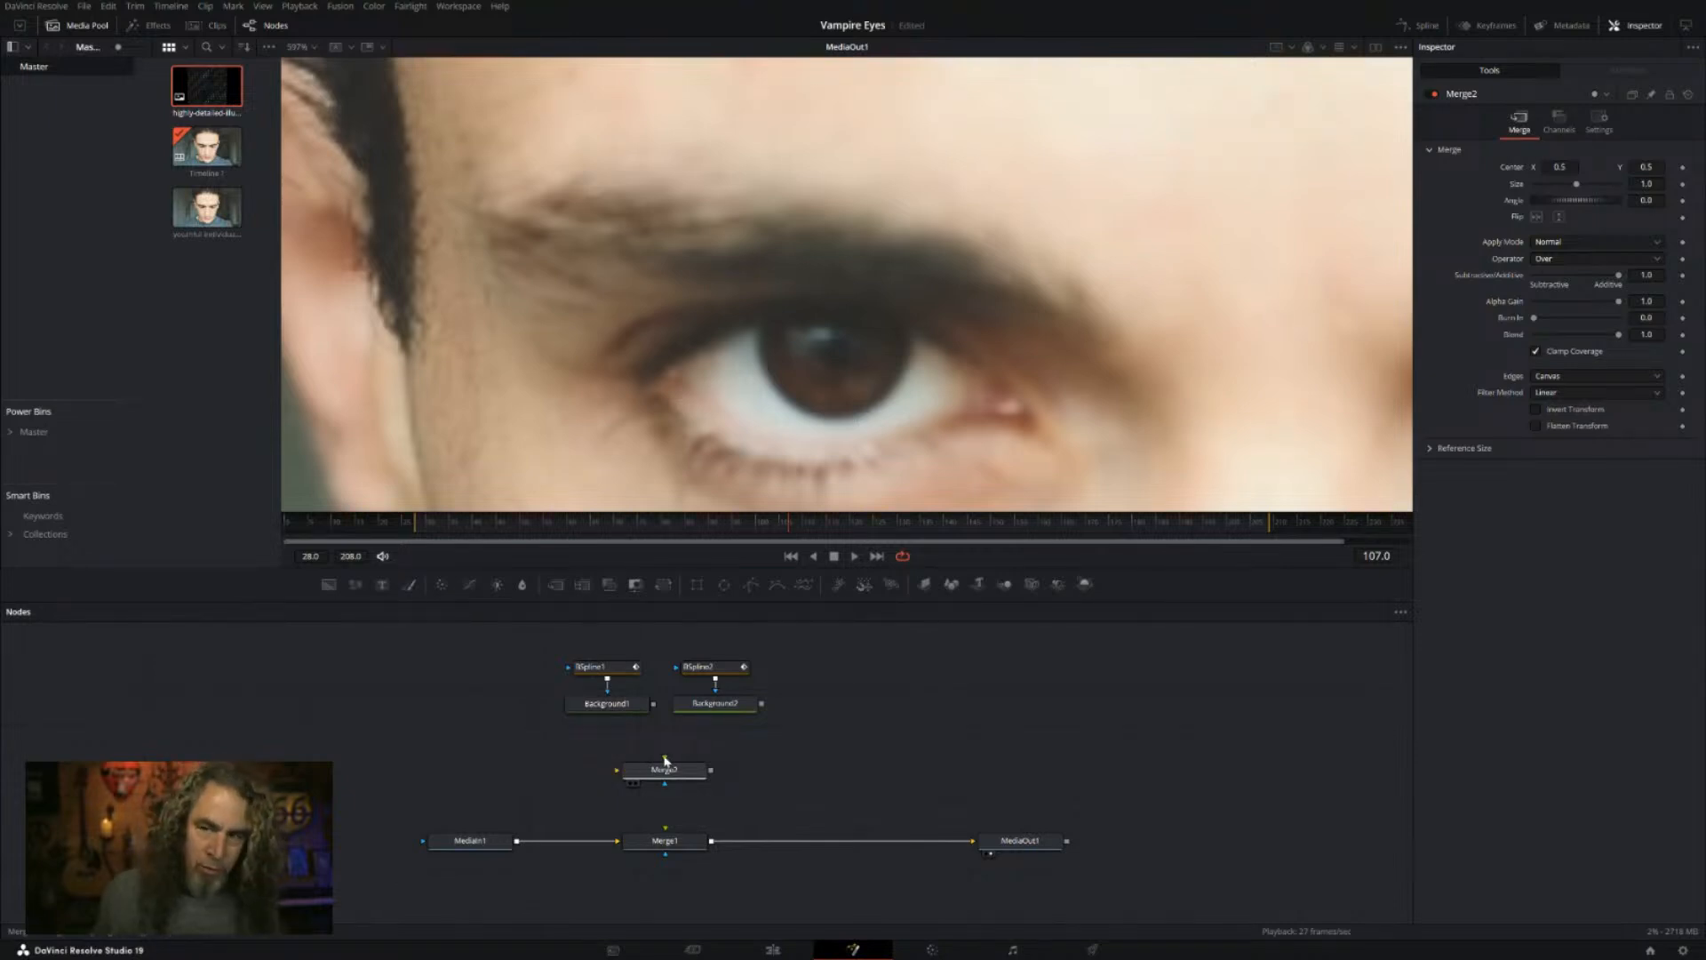
pyautogui.moveTo(653, 710); pyautogui.dragTo(617, 775)
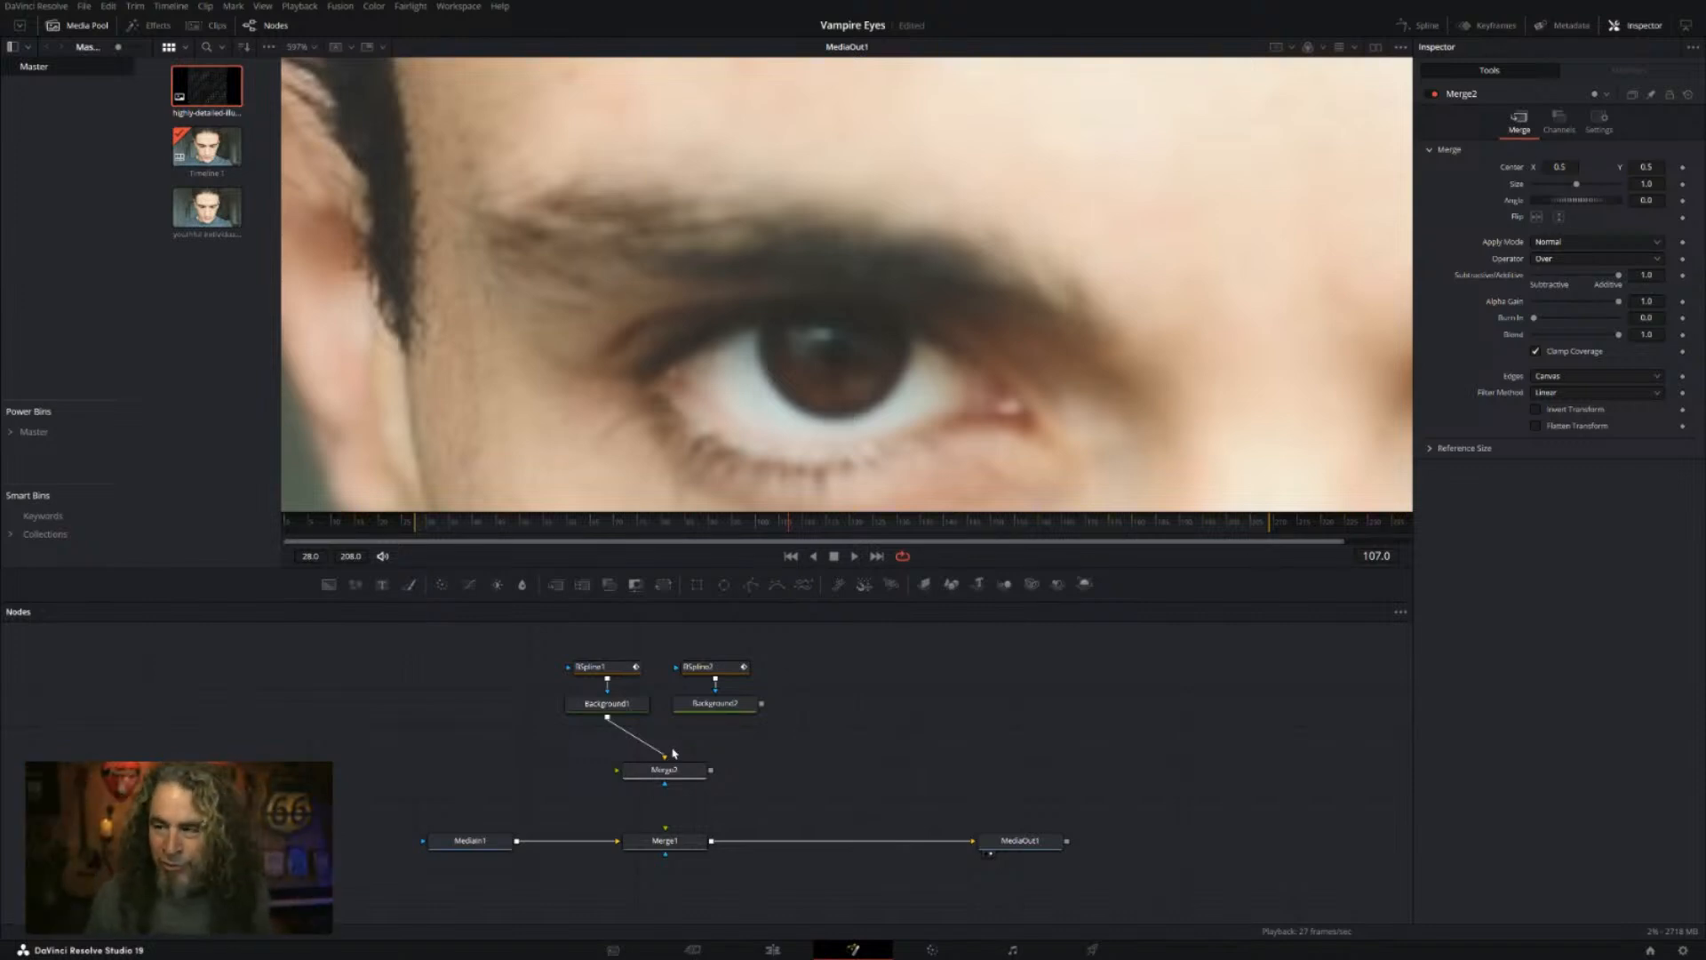
pyautogui.moveTo(665, 774); pyautogui.dragTo(731, 754)
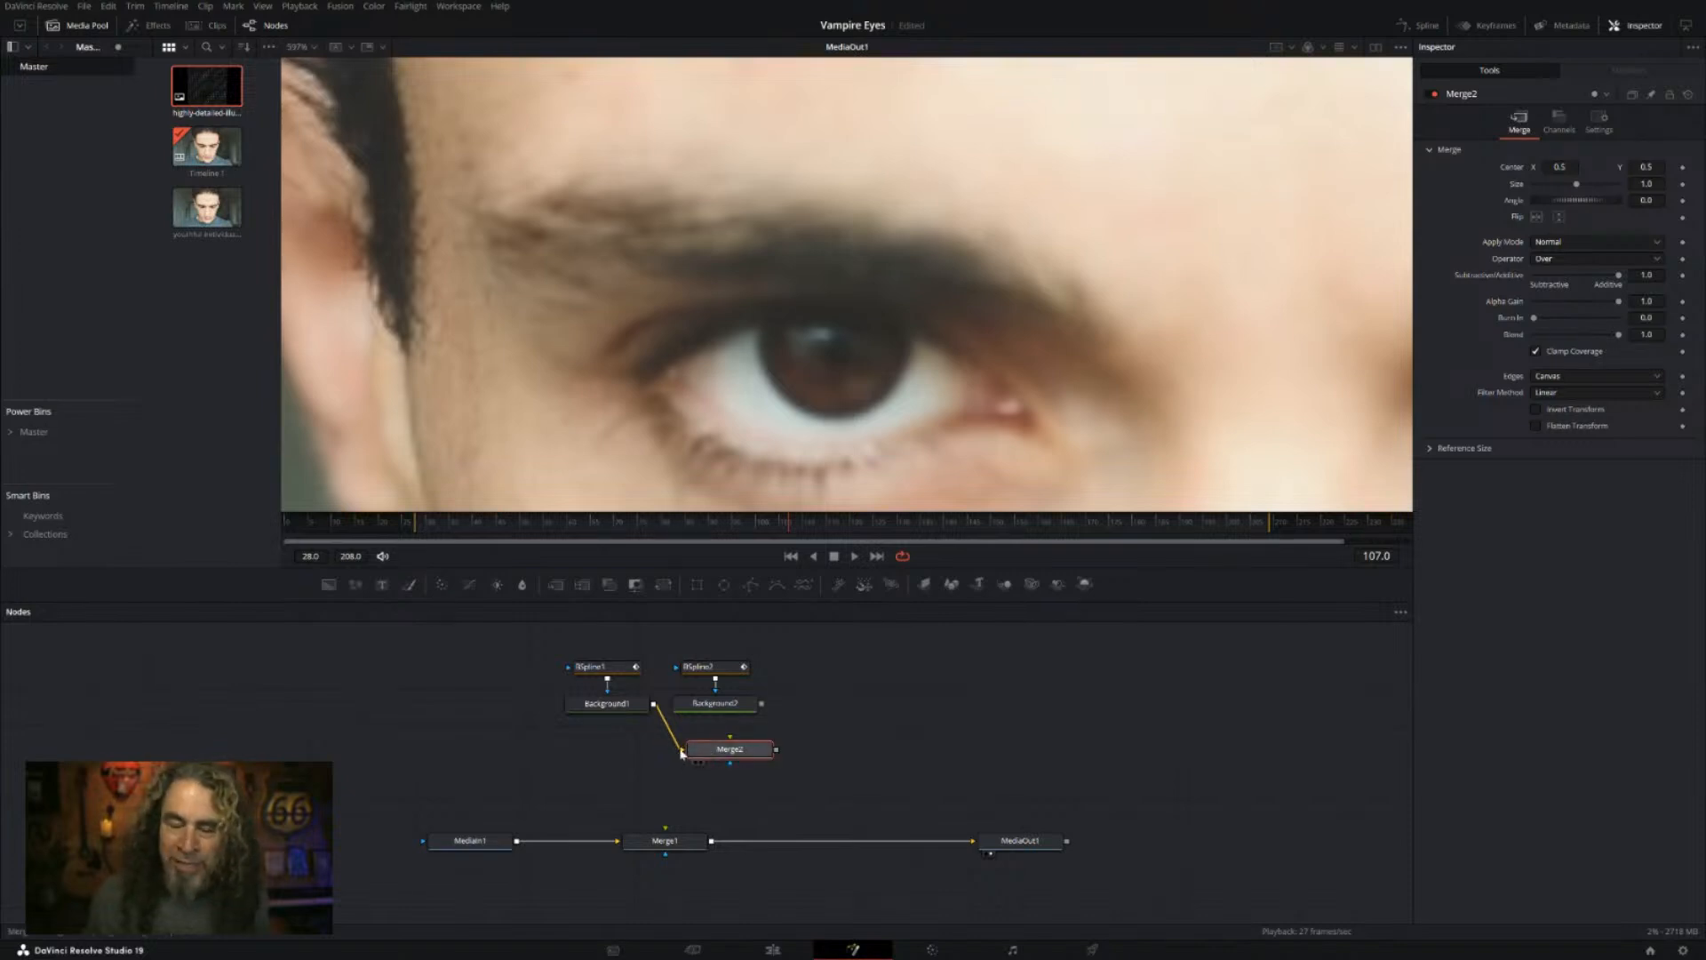
pyautogui.moveTo(701, 758)
pyautogui.mouseDown()
pyautogui.moveTo(648, 782)
pyautogui.moveTo(536, 767)
pyautogui.moveTo(663, 773)
pyautogui.mouseUp()
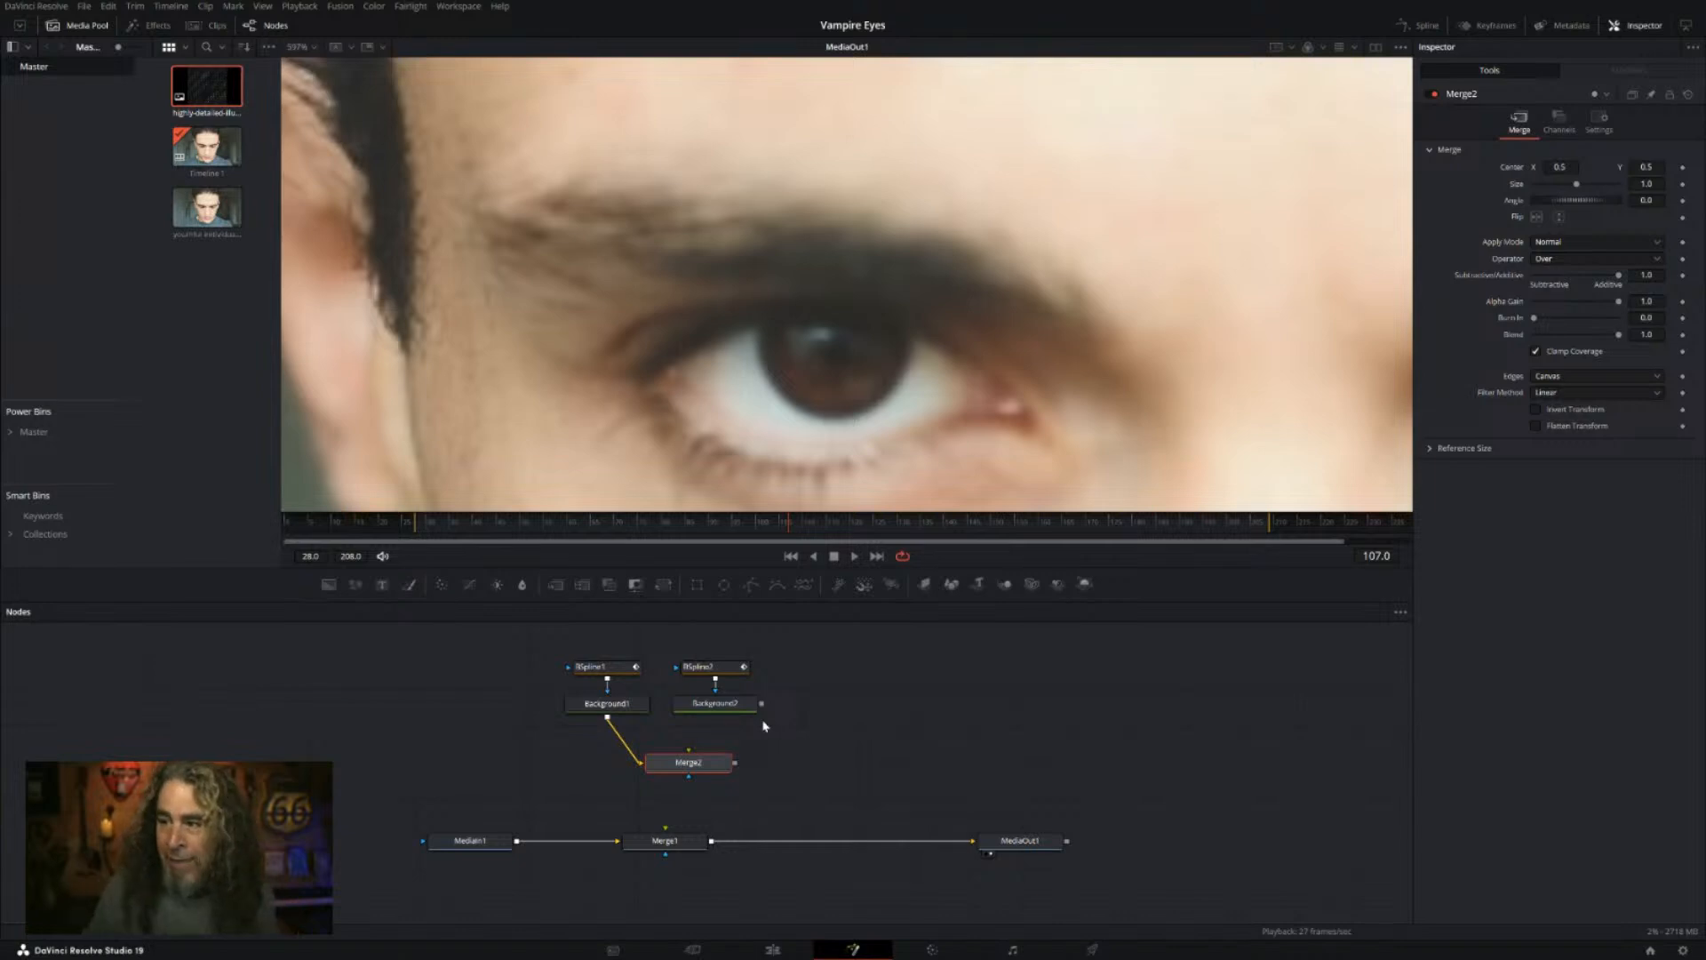
# Step: Connect Background2 to Merge2 as the foreground, and feed Merge2's output into Merge1 as its foreground
pyautogui.click(764, 714)
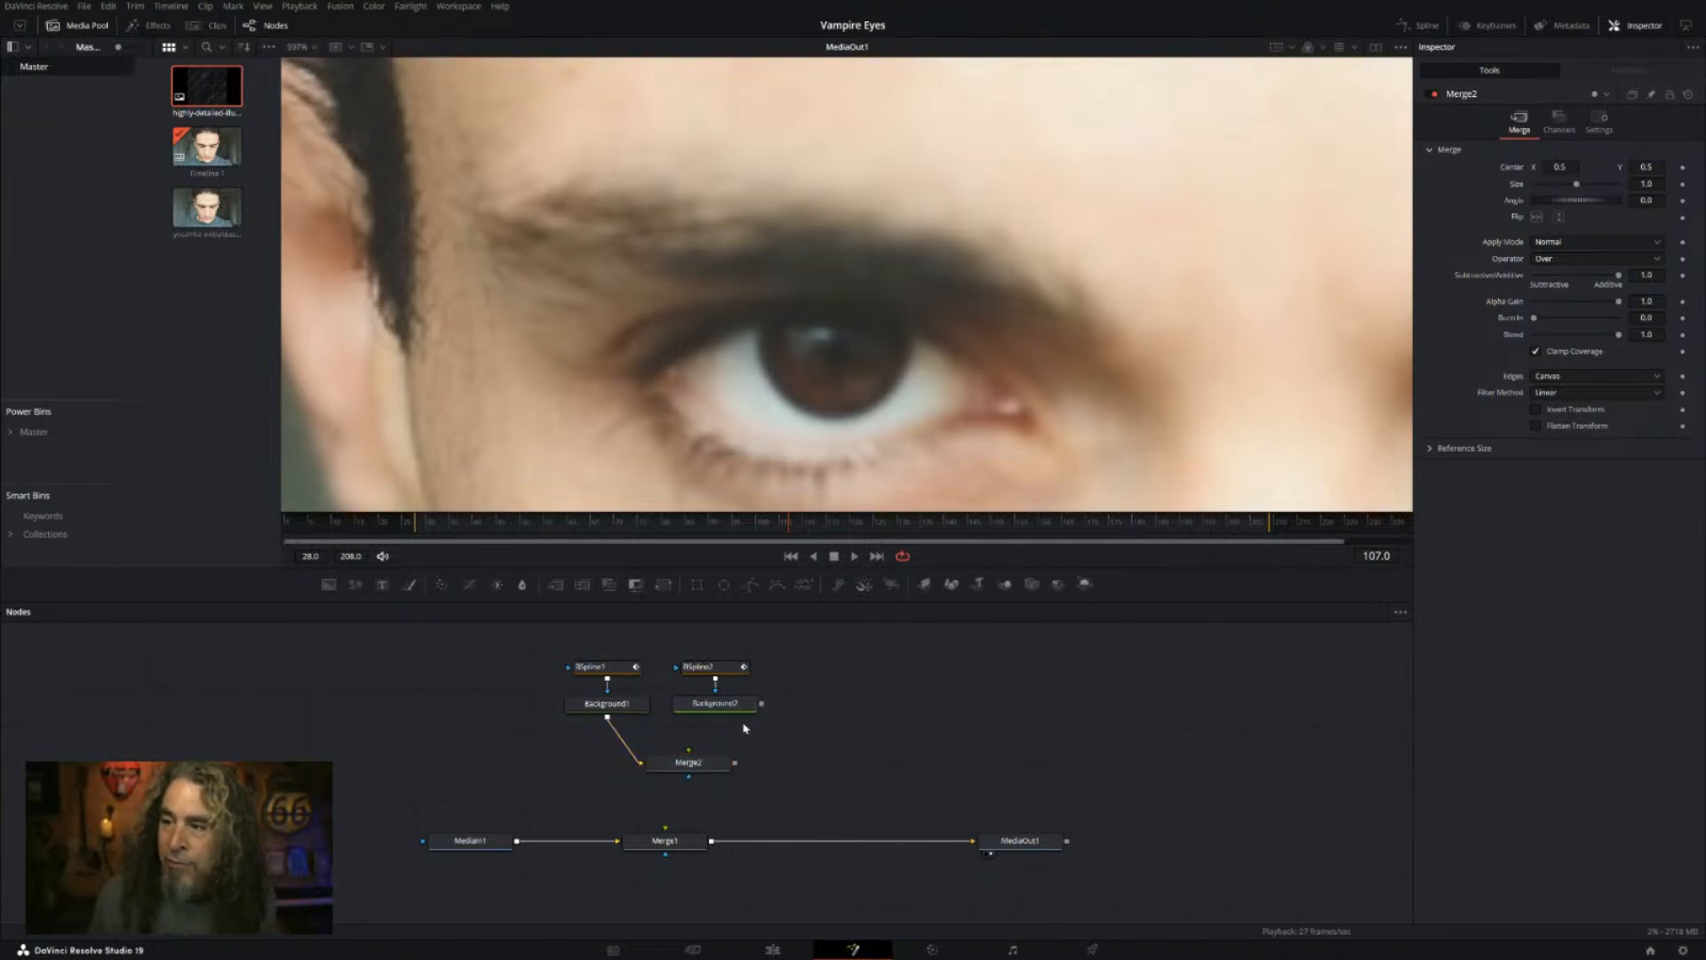
pyautogui.moveTo(761, 703); pyautogui.dragTo(687, 760)
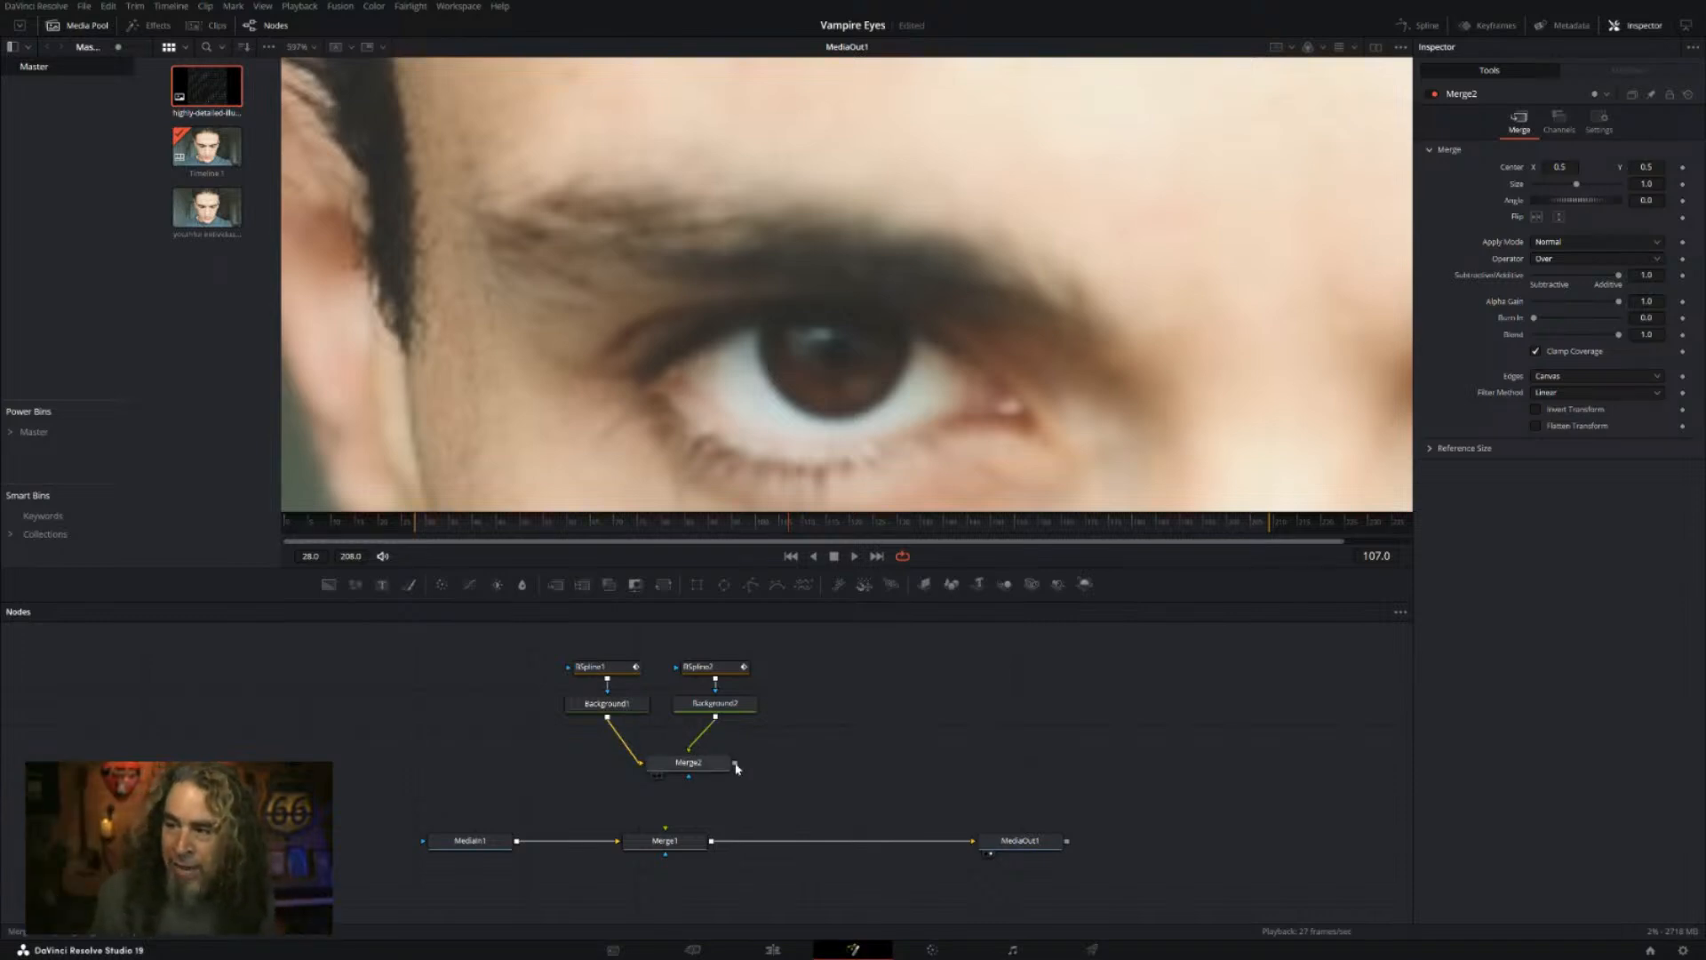
pyautogui.moveTo(734, 766); pyautogui.dragTo(662, 847)
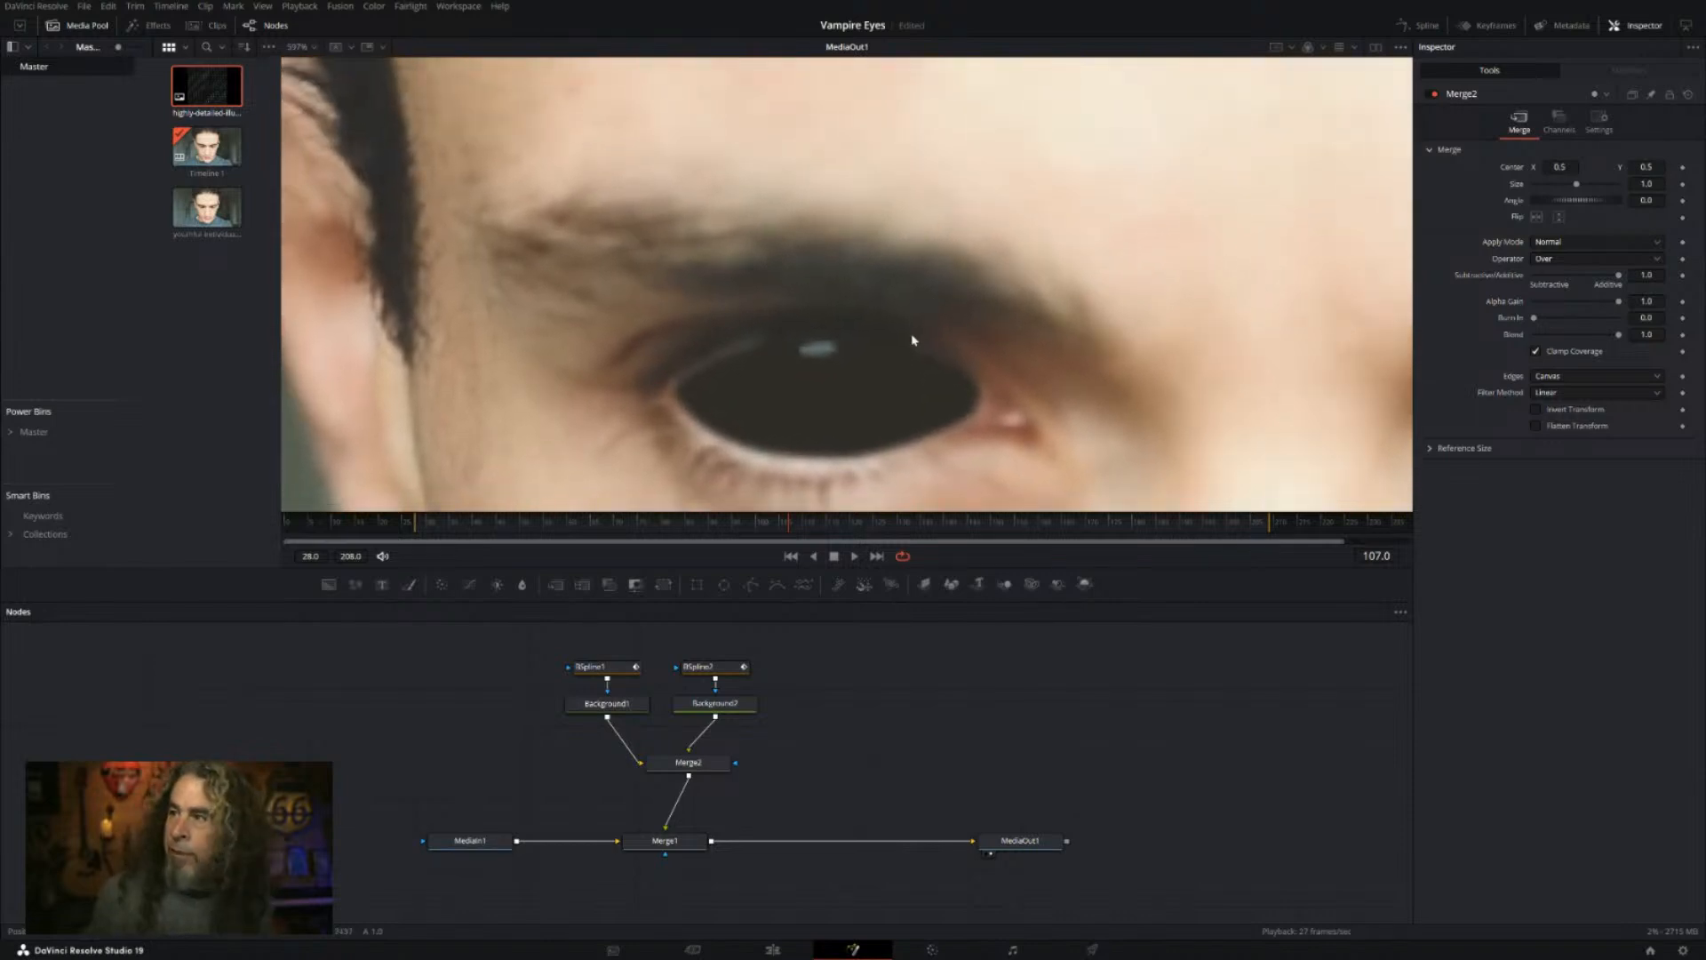
# Step: Try shifting the BSpline1 mask up and outward from the eye, and undo the move
pyautogui.scroll(4, 919, 320)
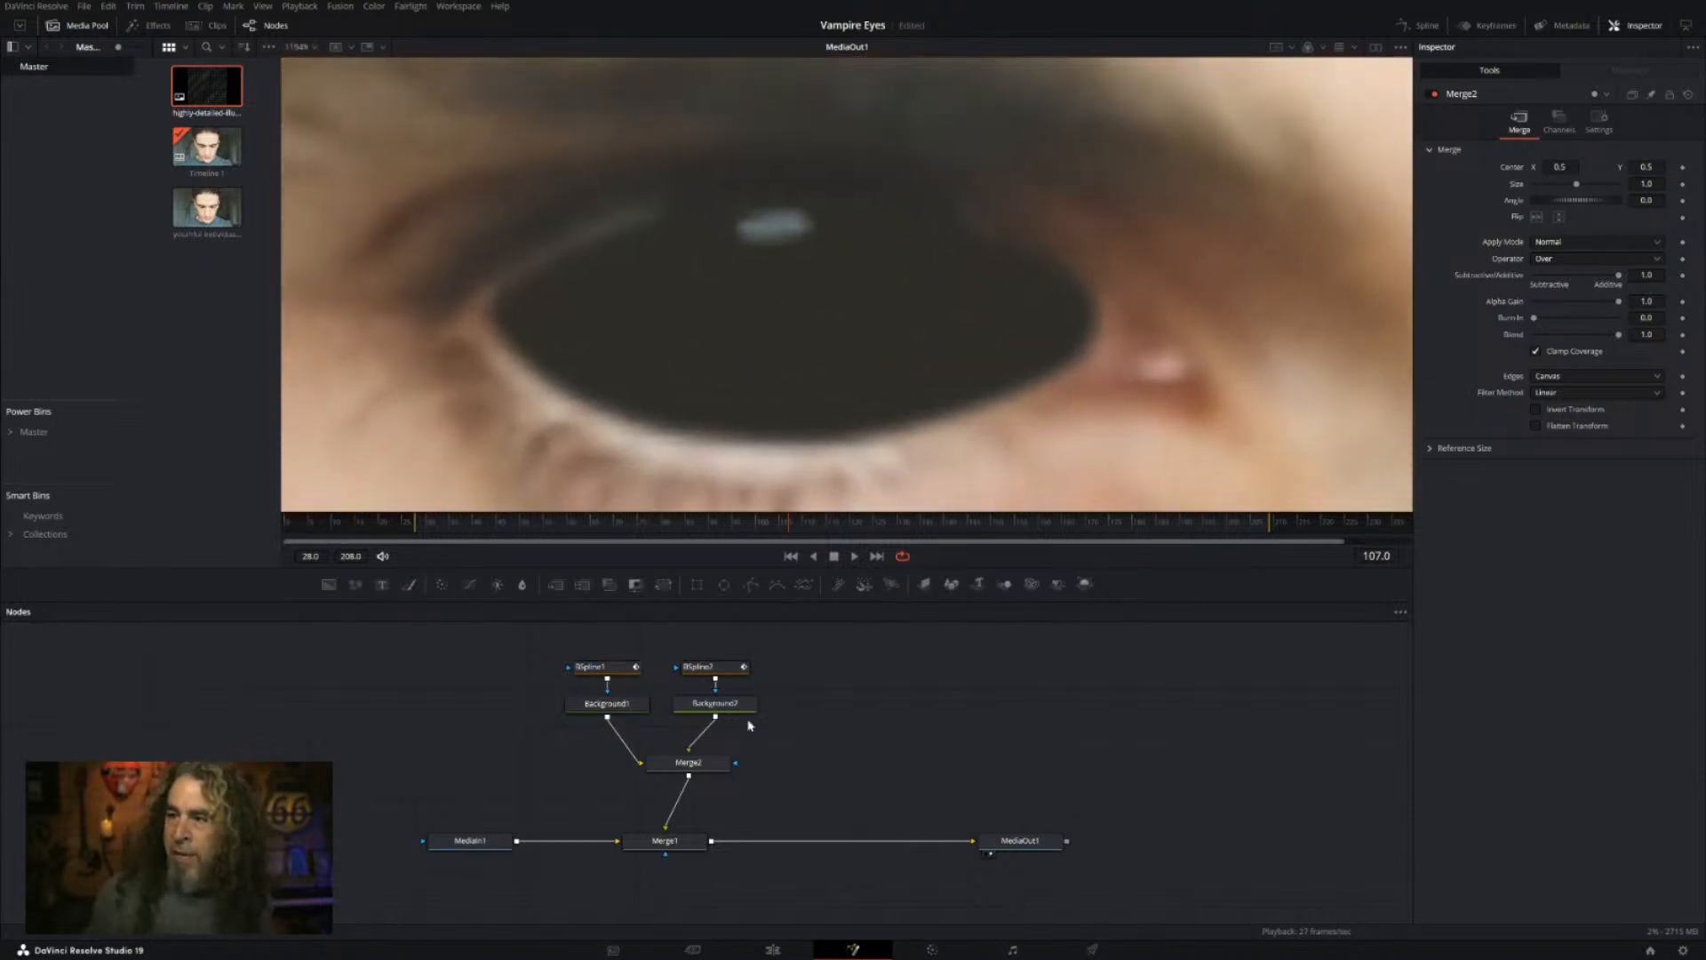
pyautogui.click(597, 666)
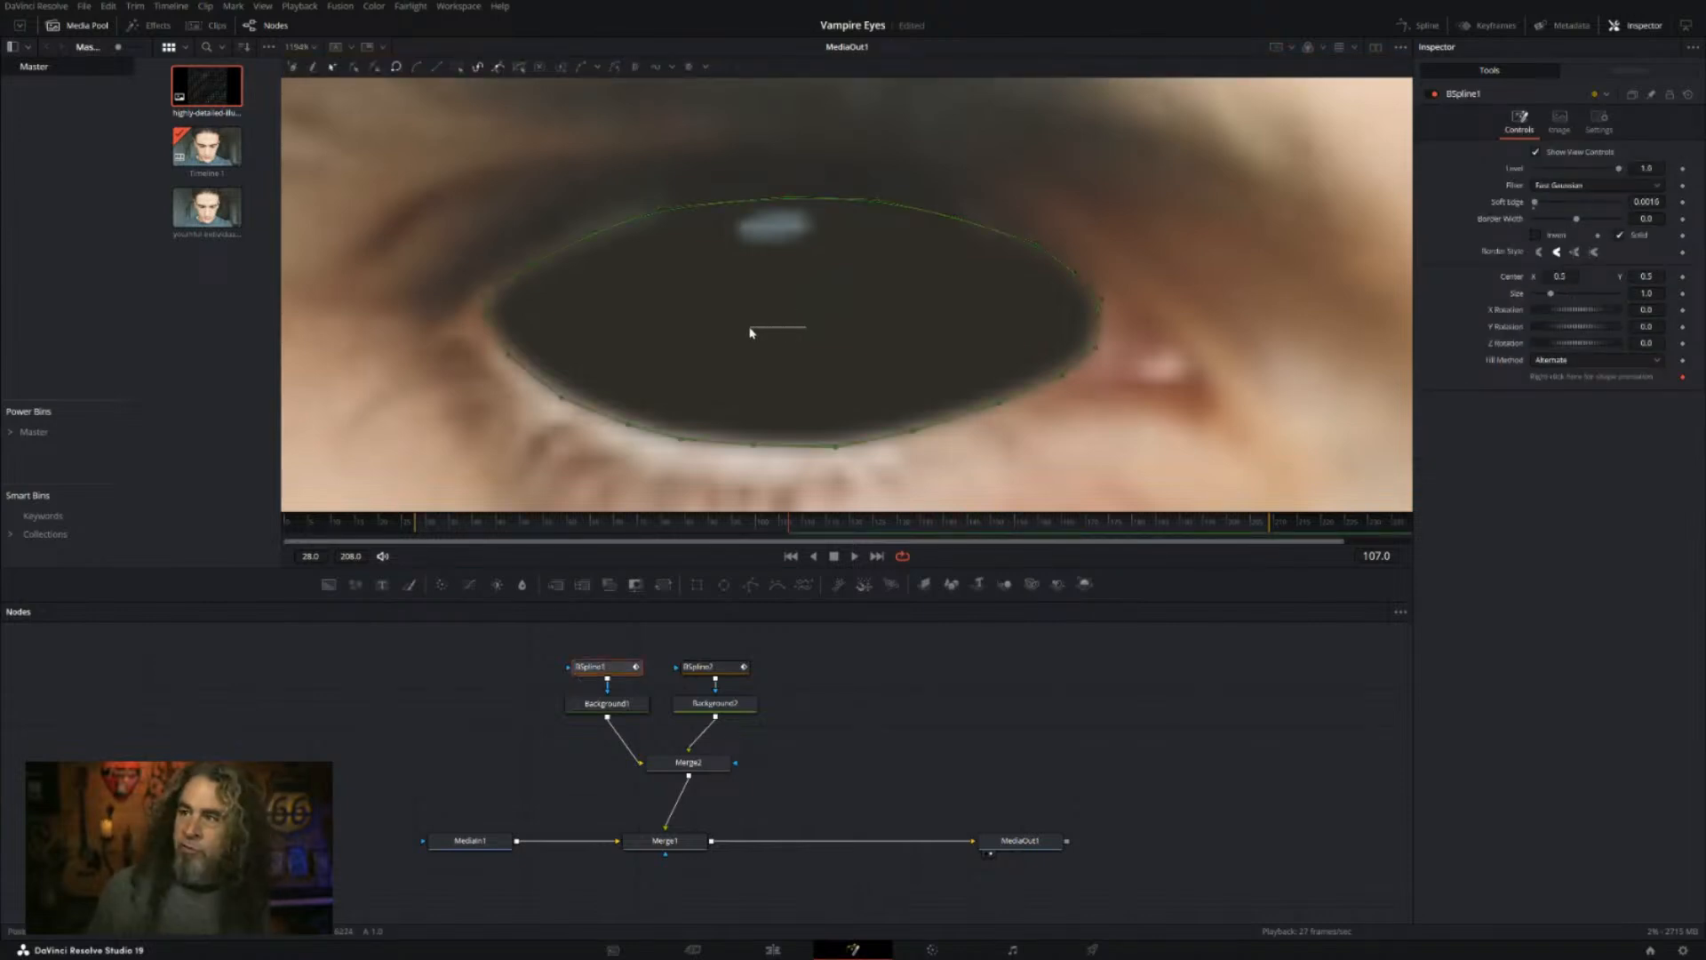
pyautogui.scroll(-10, 966, 386)
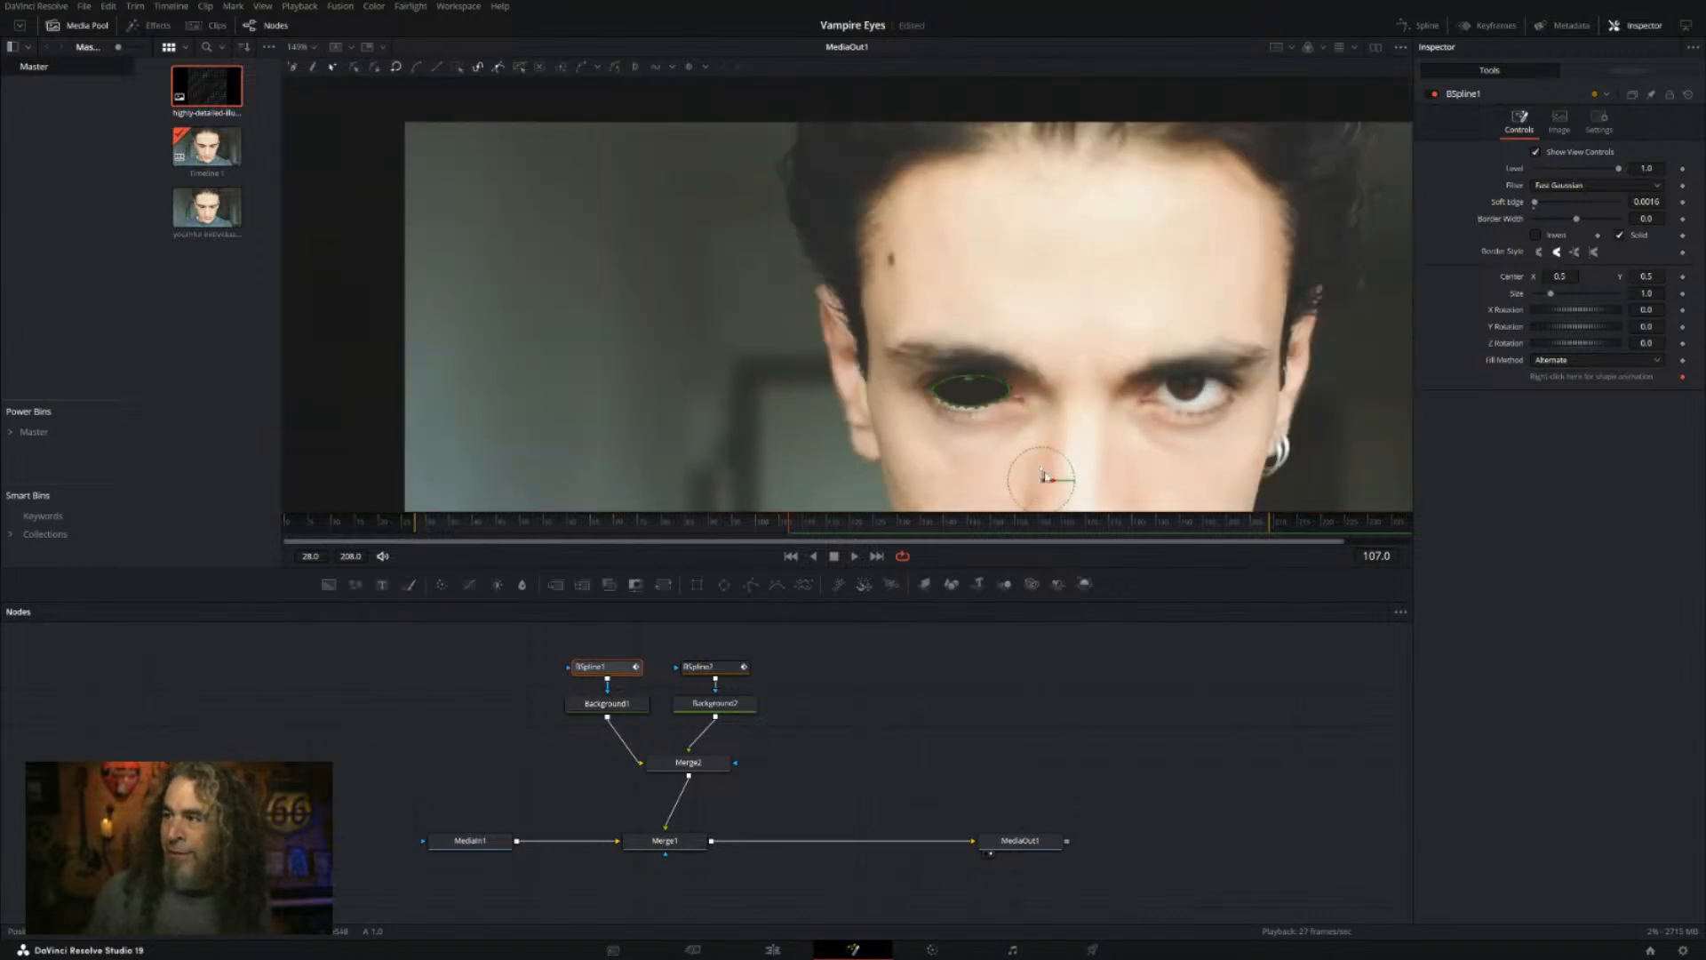
pyautogui.moveTo(1045, 479); pyautogui.dragTo(1019, 470)
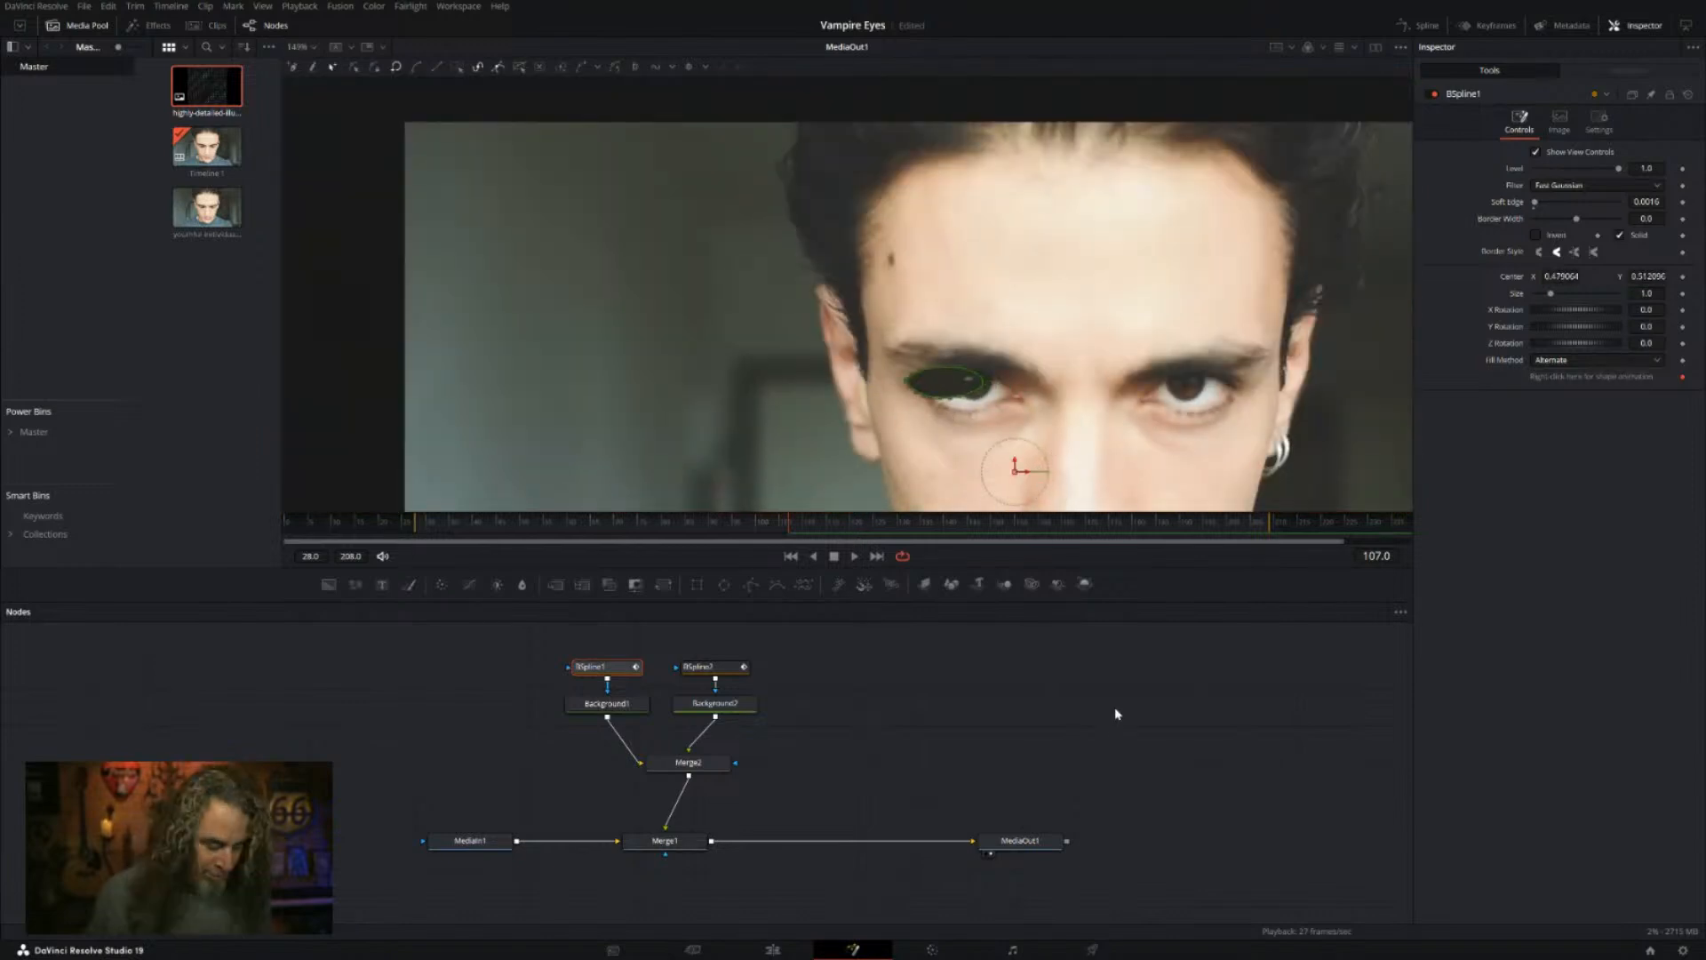
pyautogui.hotkey('ctrl', 'z')
pyautogui.scroll(8, 974, 410)
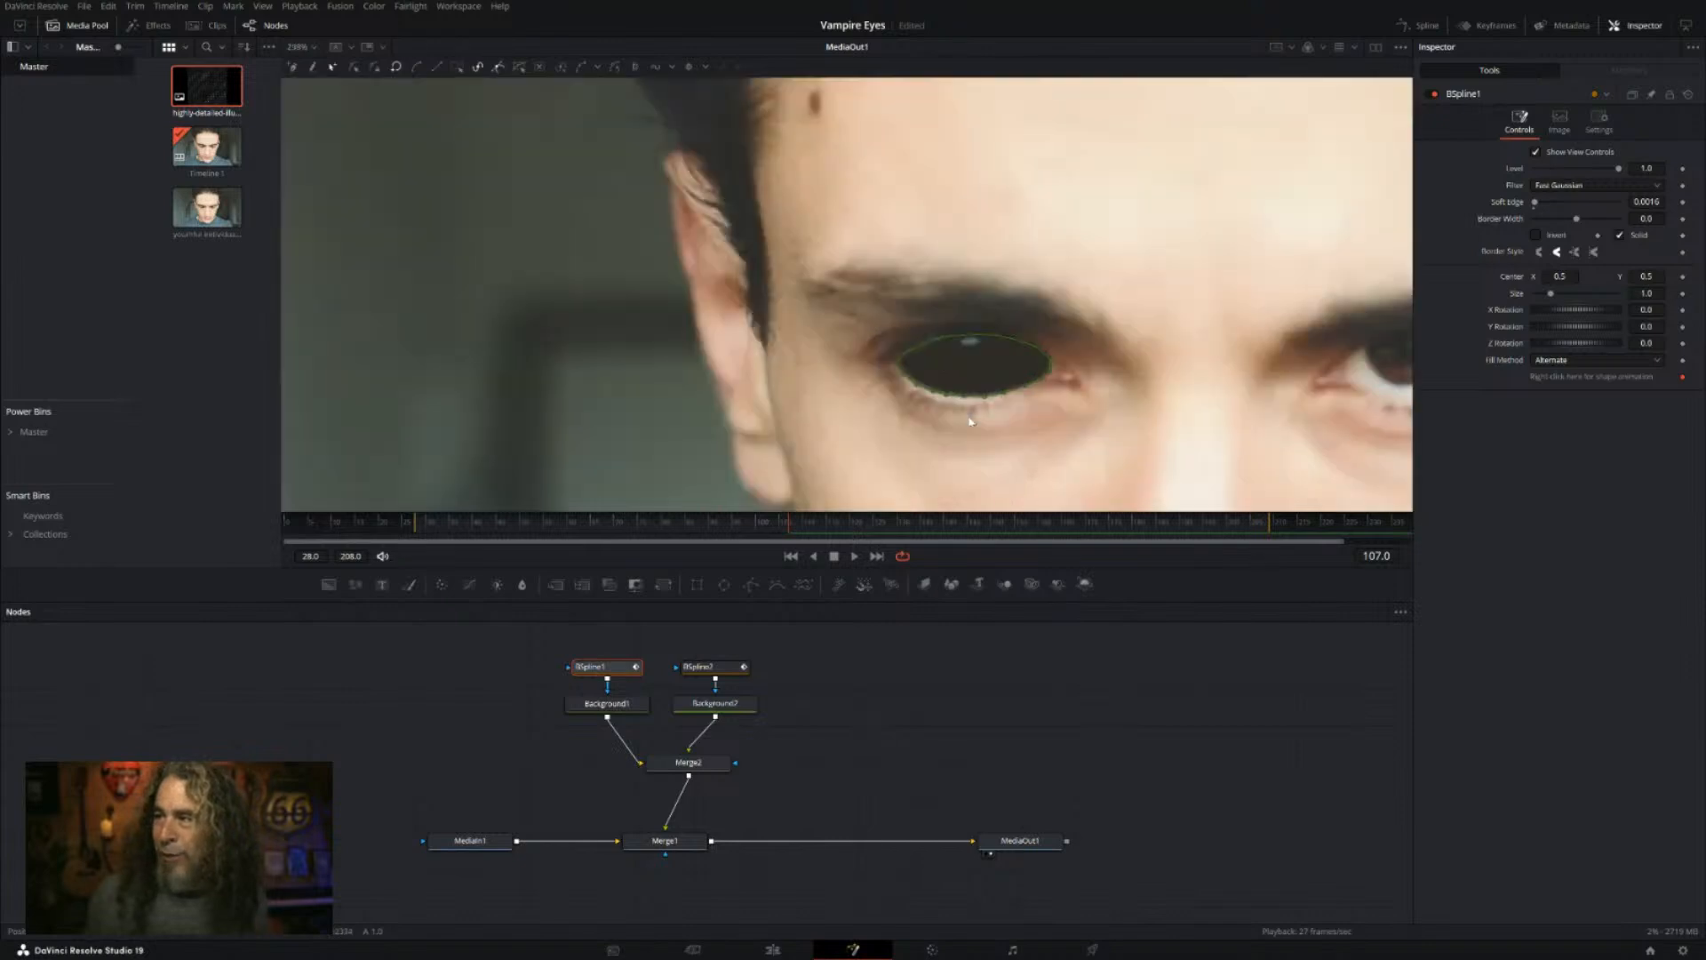
pyautogui.click(709, 667)
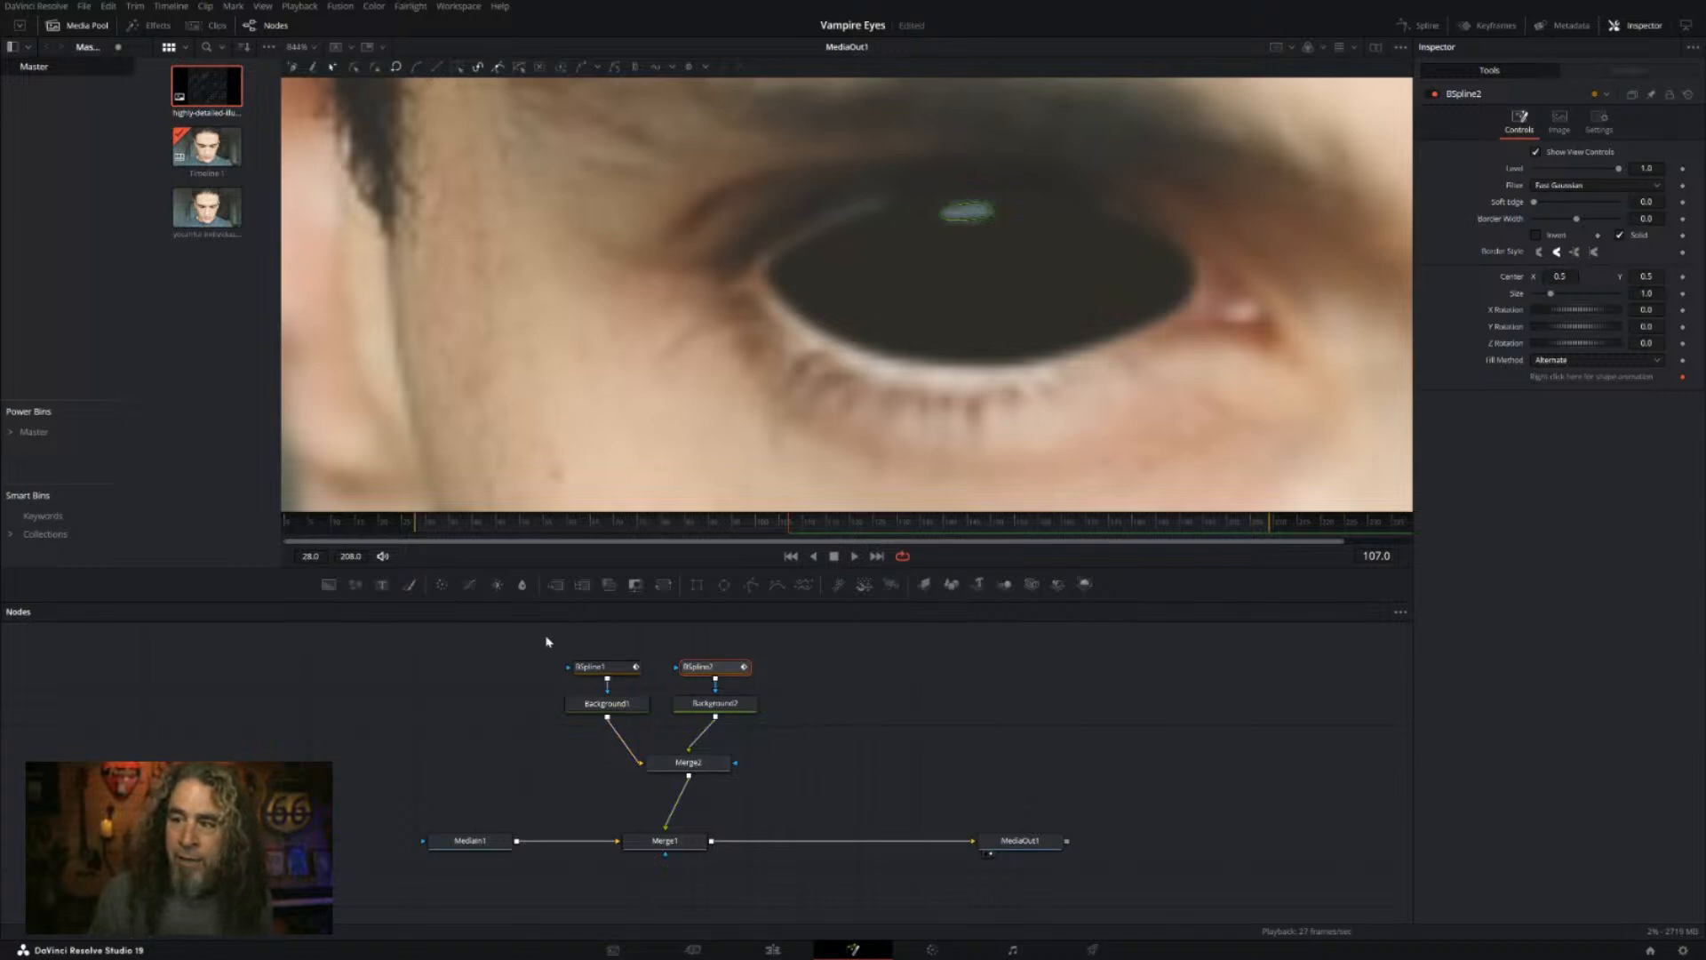
# Step: Disconnect Merge2 from Merge1, then spread the first eye's node group and Merge1 apart to free space for more nodes
pyautogui.moveTo(541, 636); pyautogui.dragTo(833, 801)
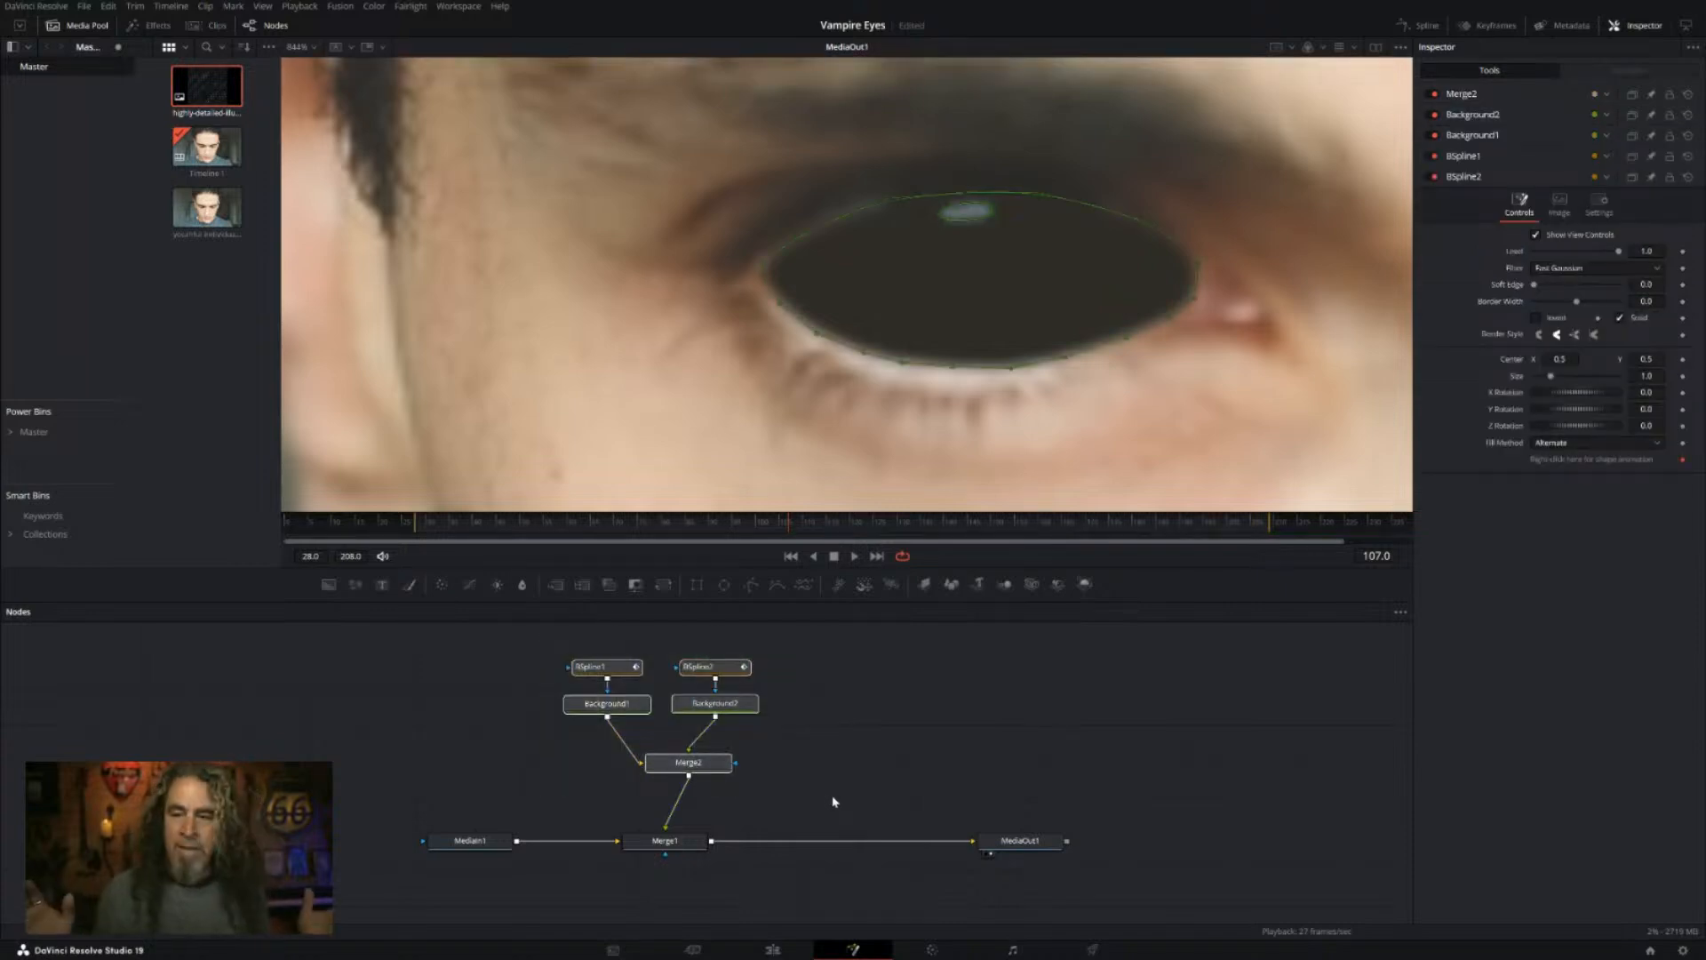
pyautogui.moveTo(505, 638); pyautogui.dragTo(834, 798)
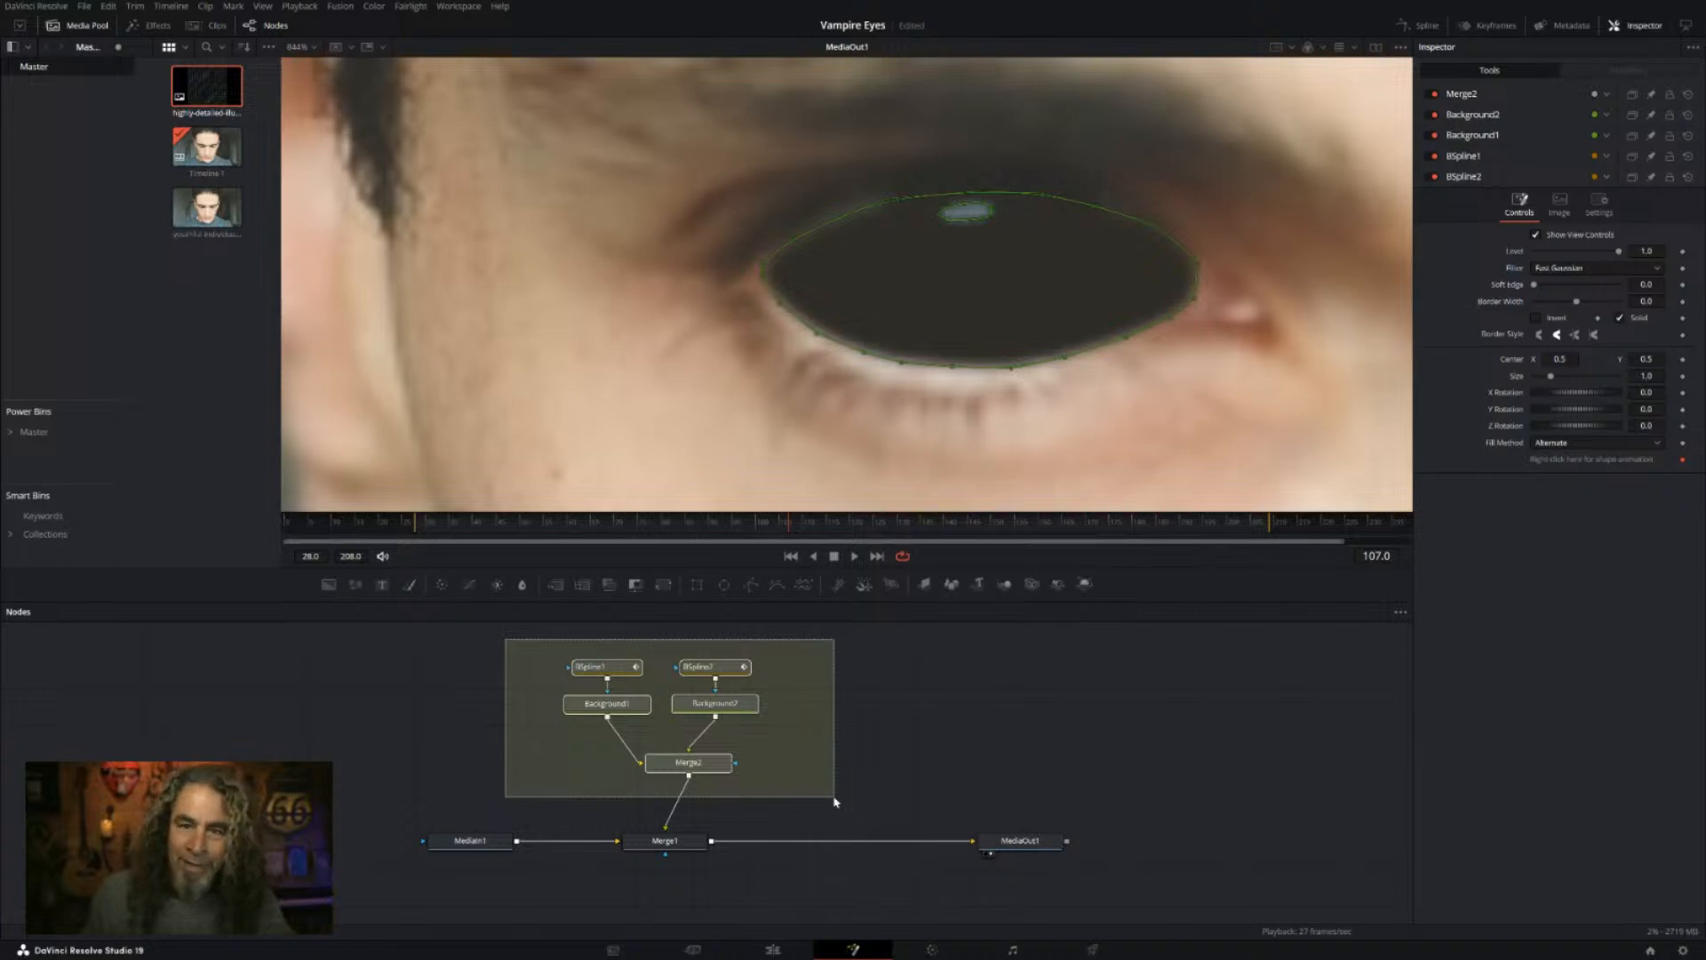
pyautogui.moveTo(834, 798); pyautogui.dragTo(839, 794)
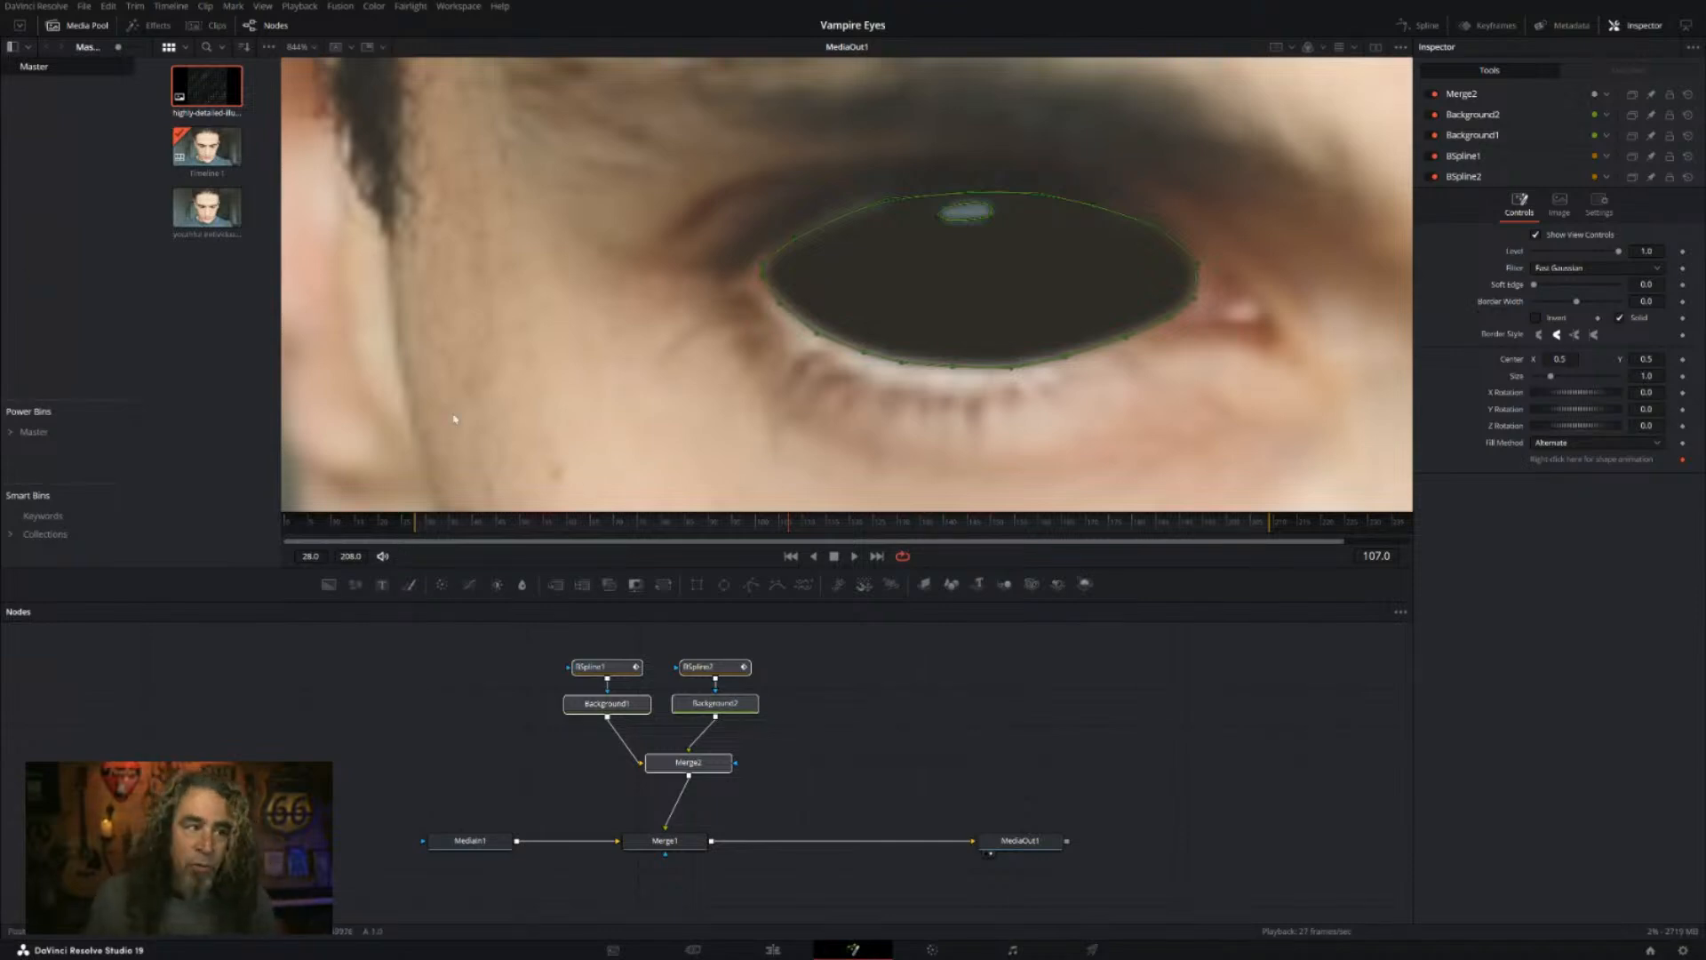
pyautogui.moveTo(540, 641); pyautogui.dragTo(796, 781)
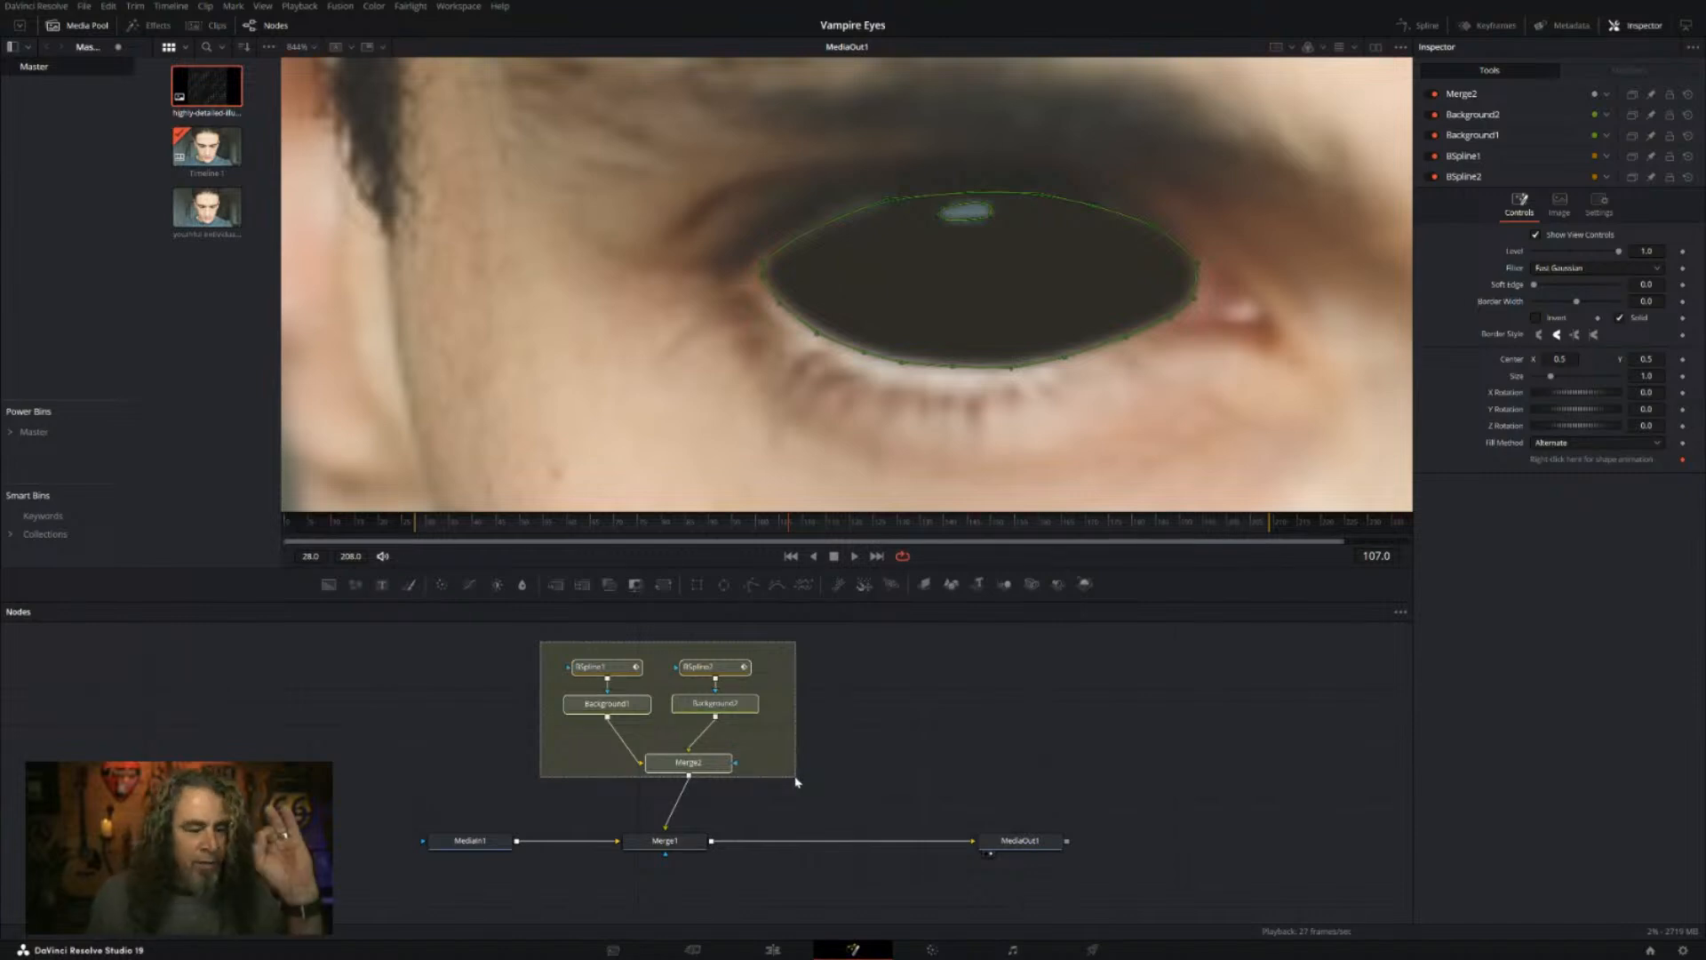
pyautogui.moveTo(796, 781); pyautogui.dragTo(793, 780)
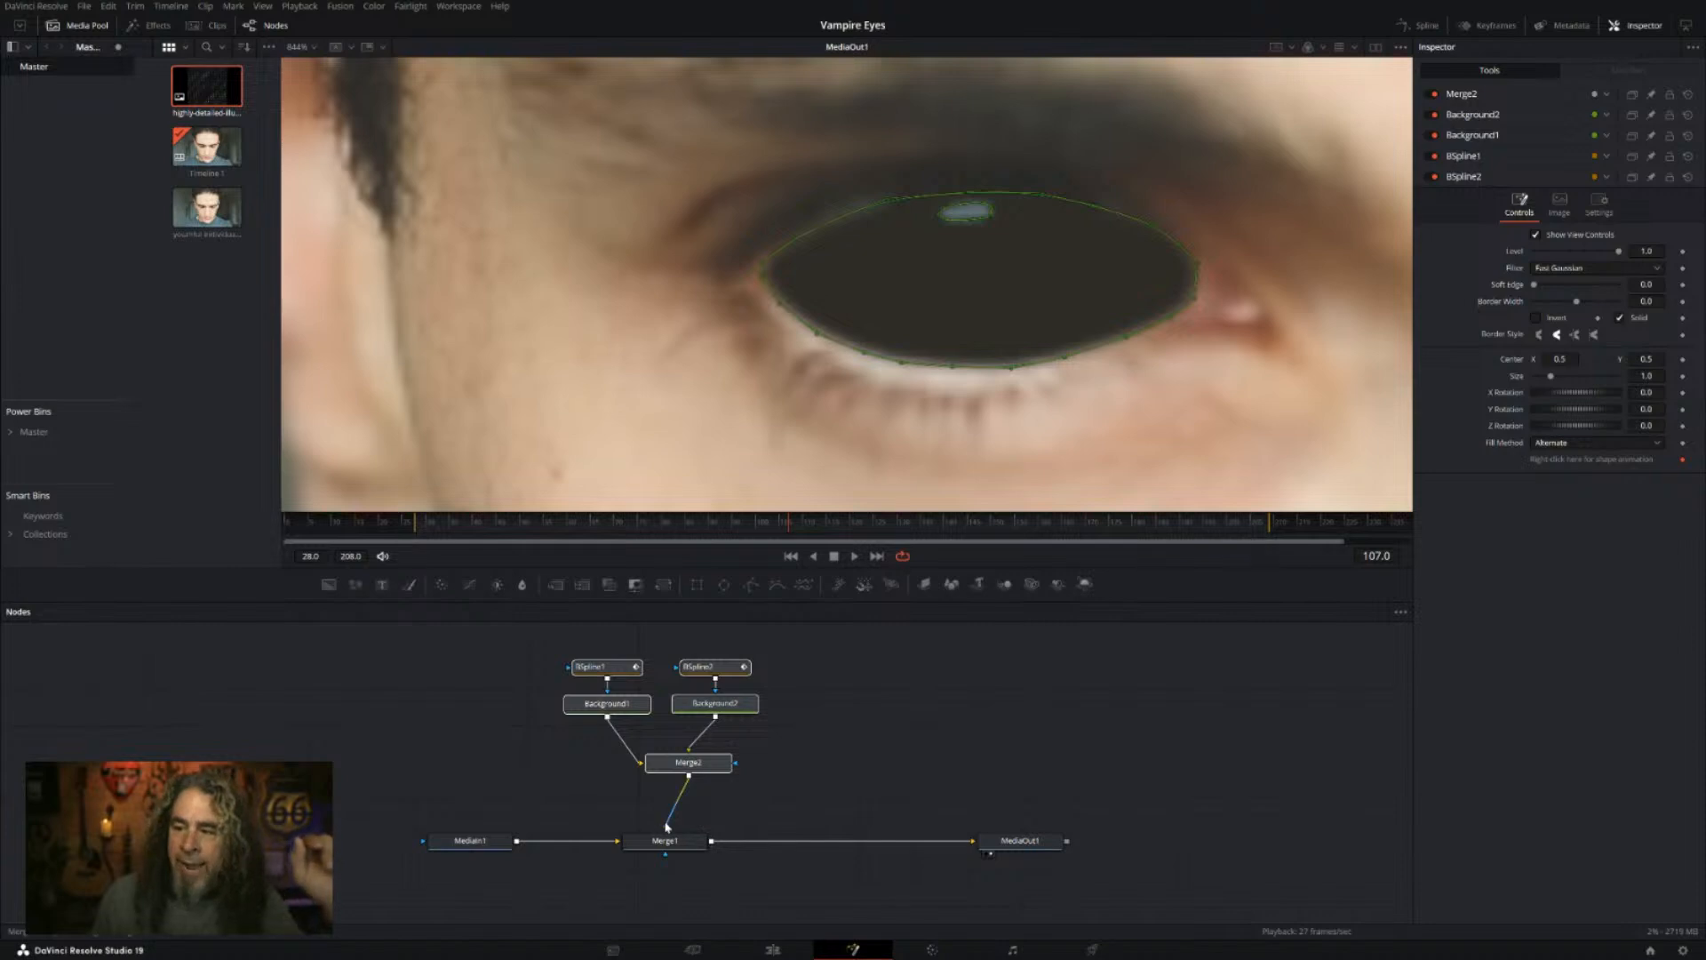
pyautogui.moveTo(668, 828); pyautogui.dragTo(684, 798)
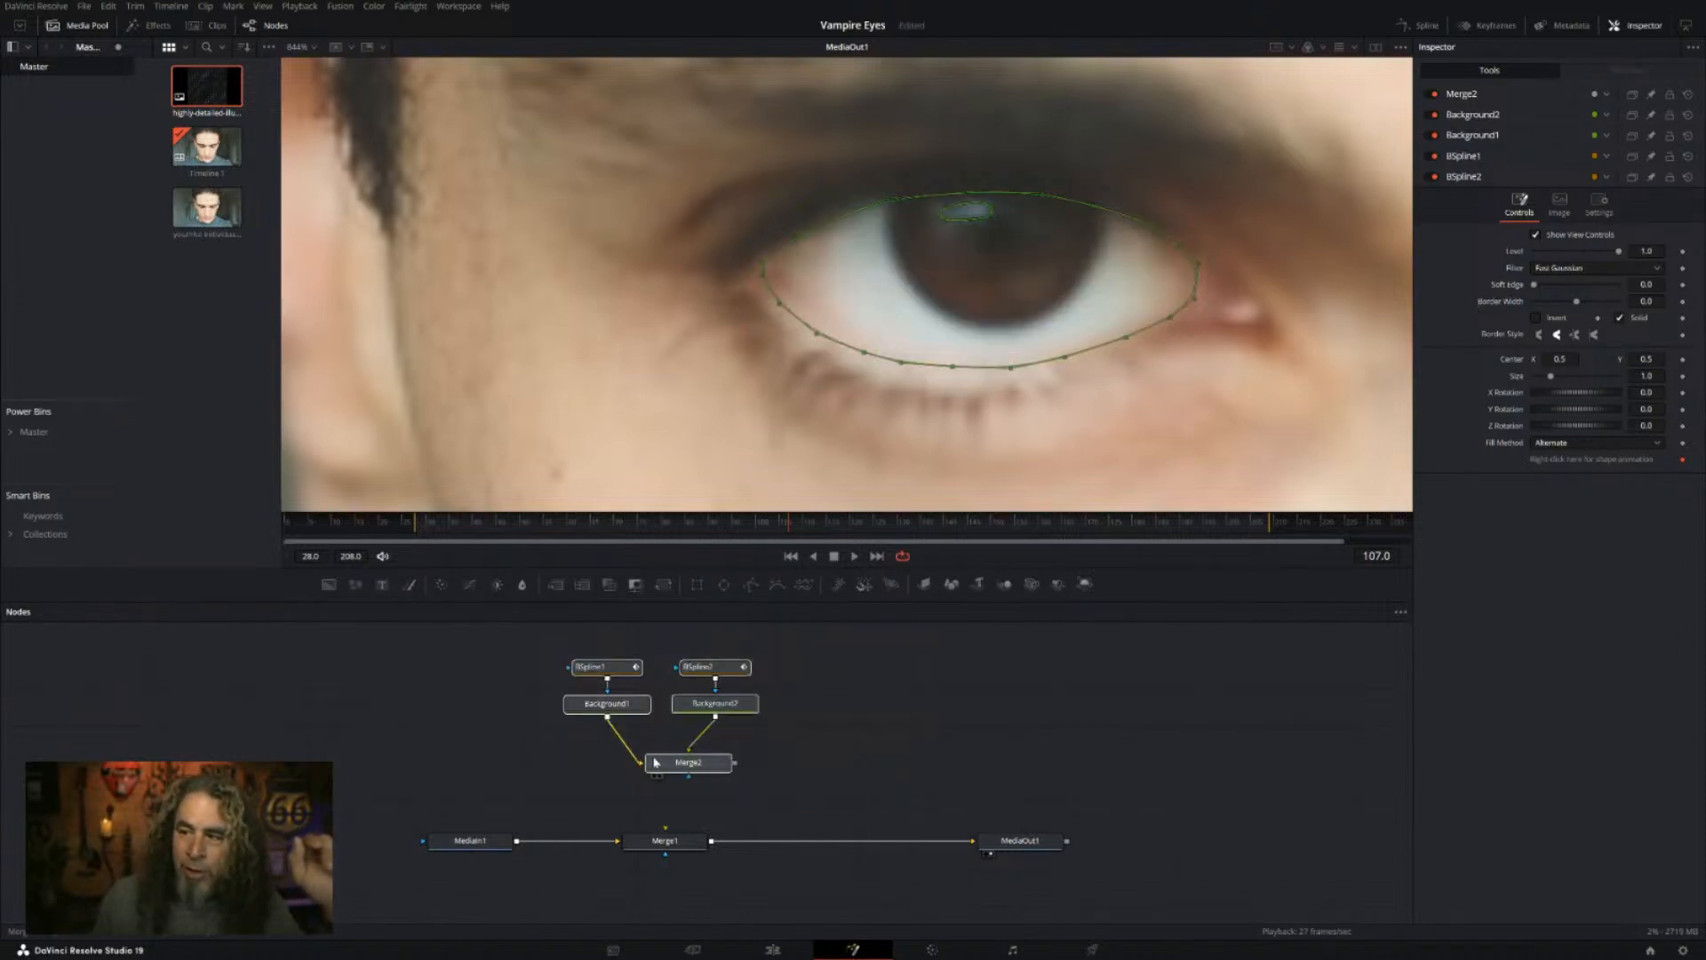
pyautogui.moveTo(654, 762); pyautogui.dragTo(554, 746)
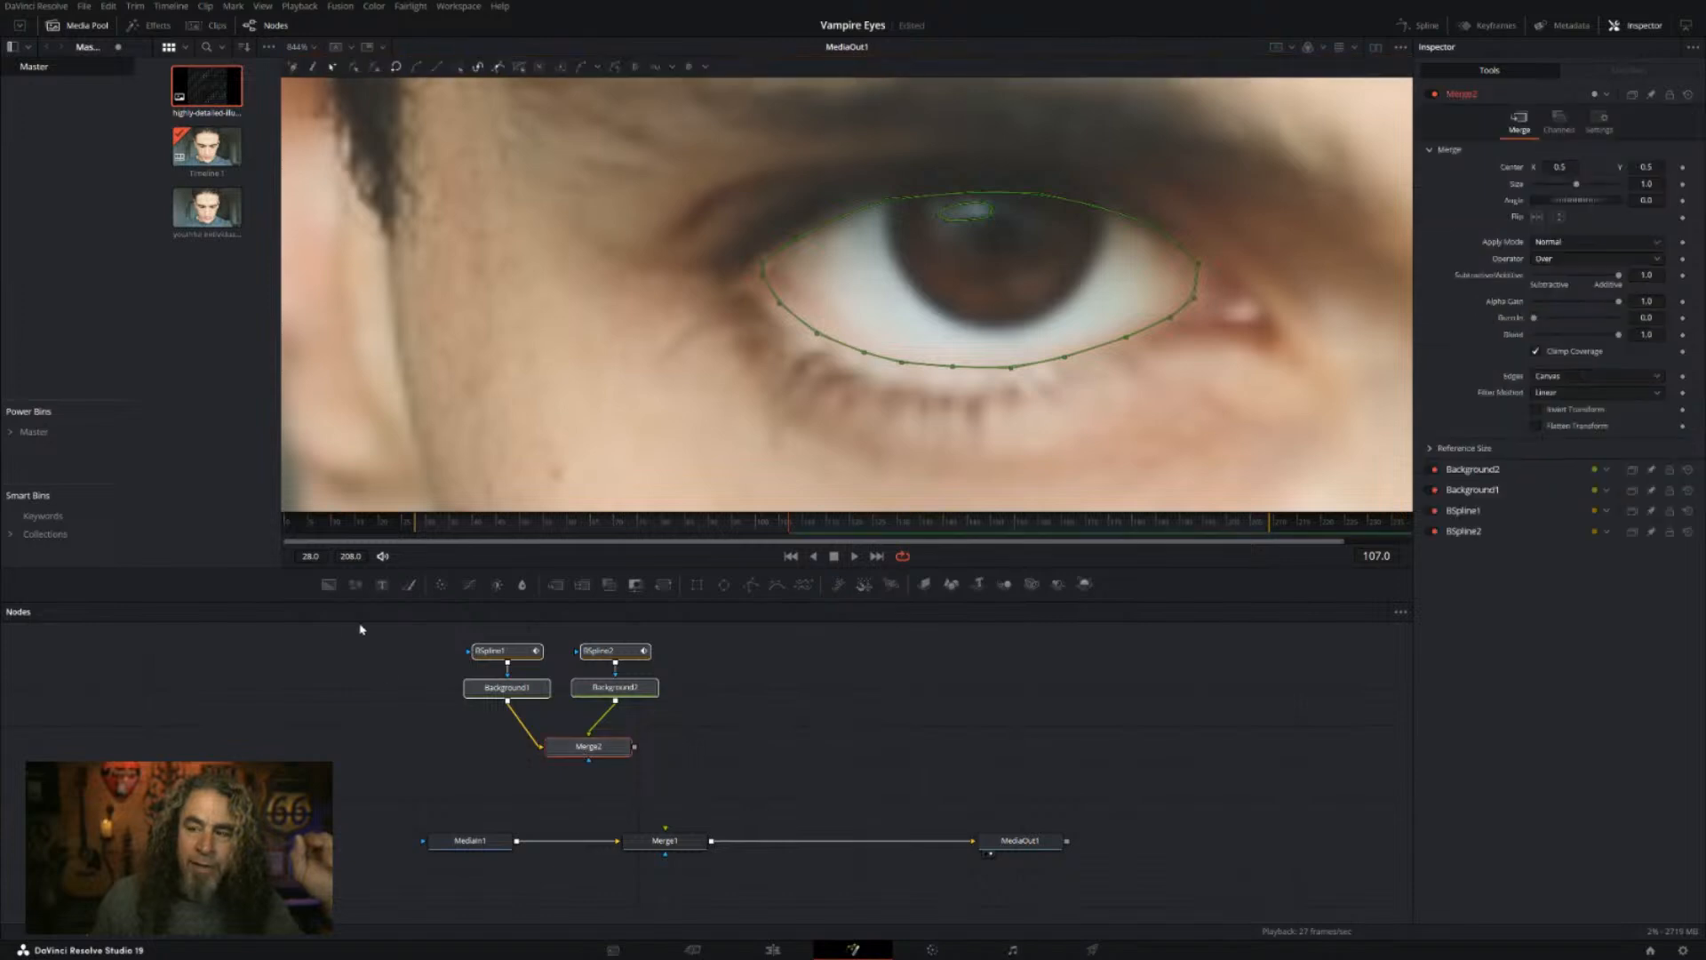
pyautogui.moveTo(413, 638); pyautogui.dragTo(733, 778)
pyautogui.moveTo(588, 754); pyautogui.dragTo(613, 749)
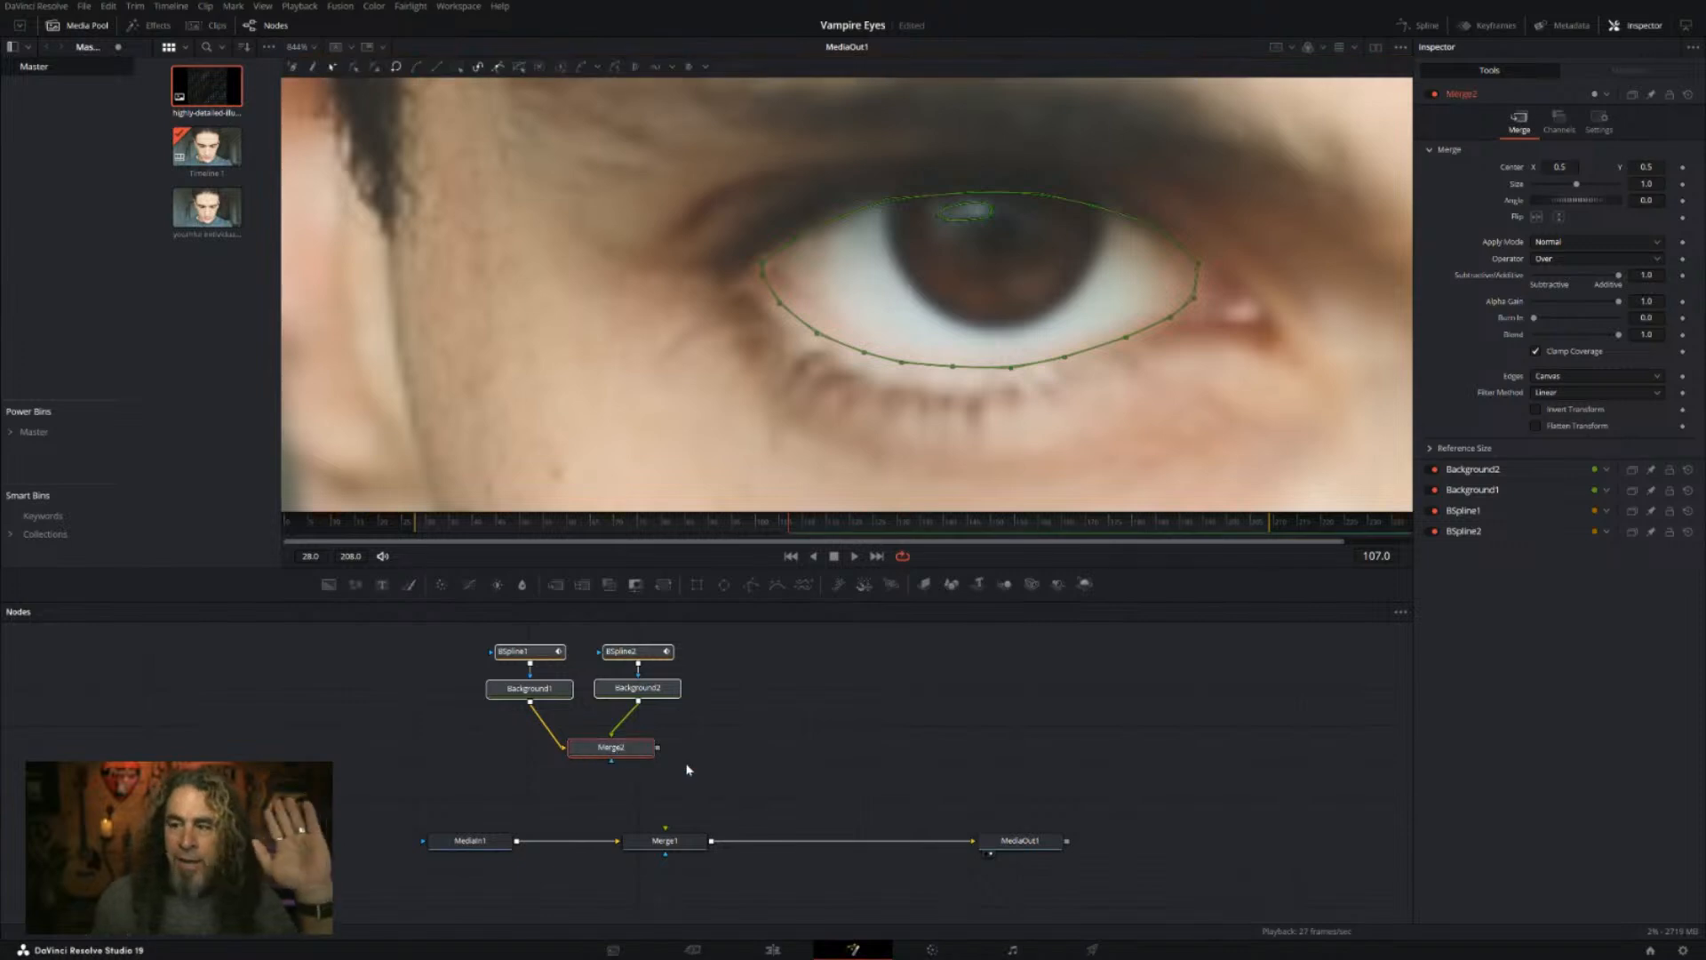
pyautogui.moveTo(677, 845); pyautogui.dragTo(731, 845)
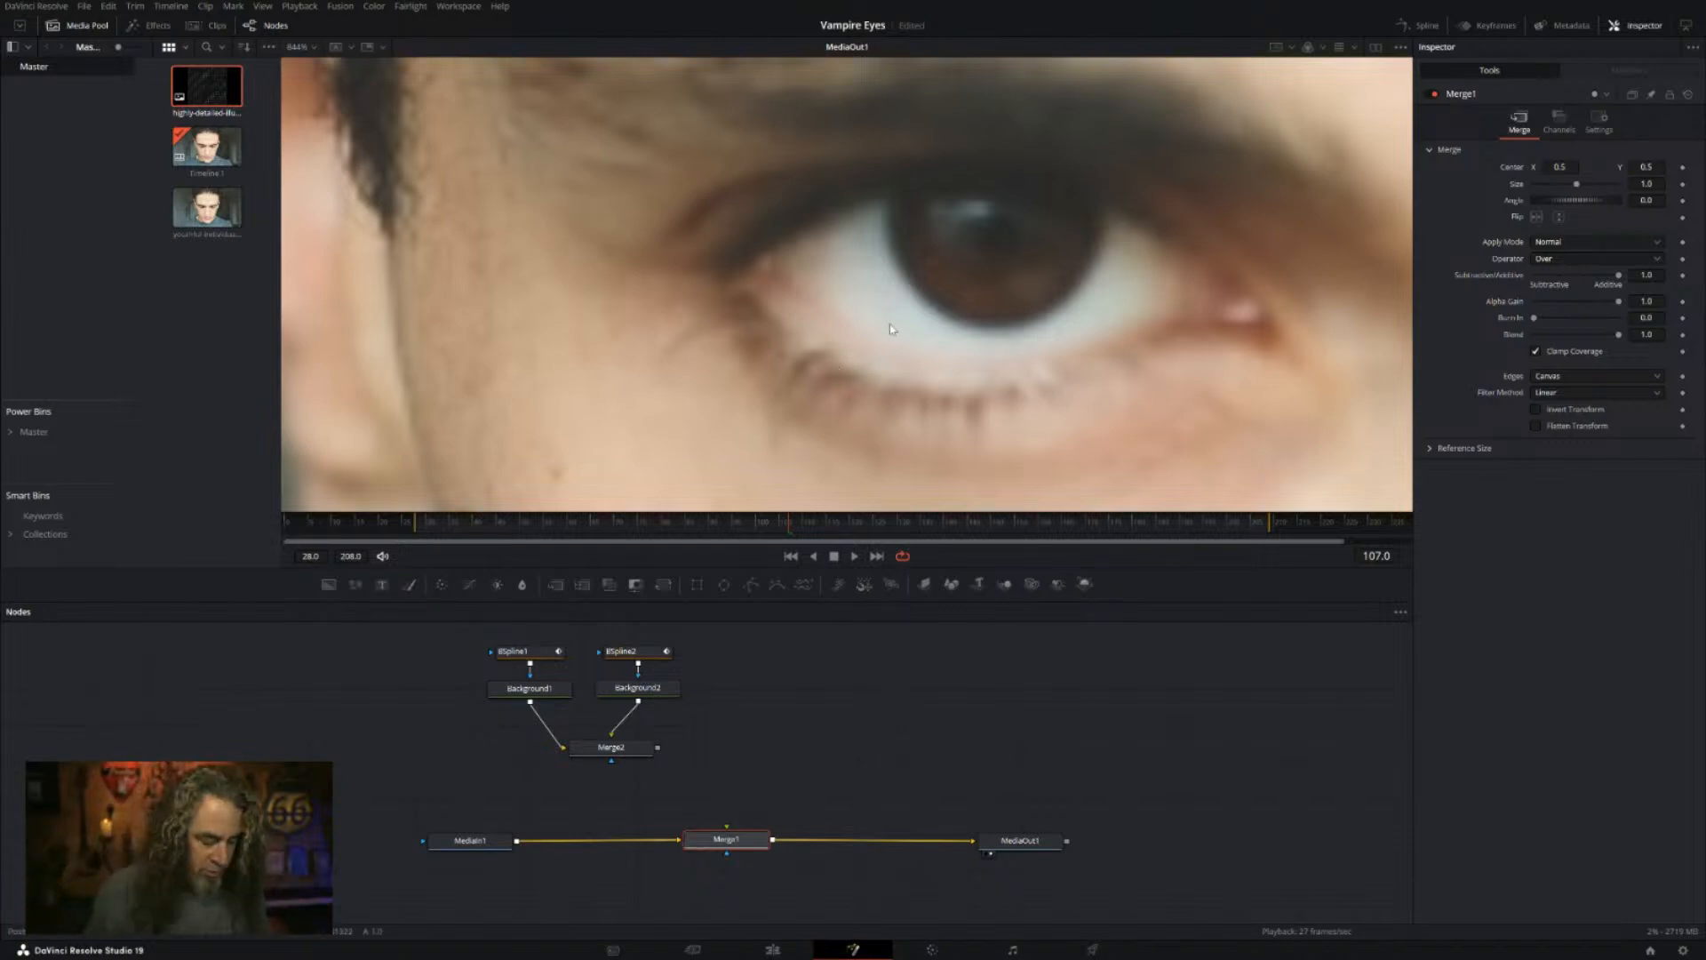
# Step: Add a third Background node beside the first eye's node group for covering the other eye
pyautogui.moveTo(944, 335); pyautogui.dragTo(693, 294)
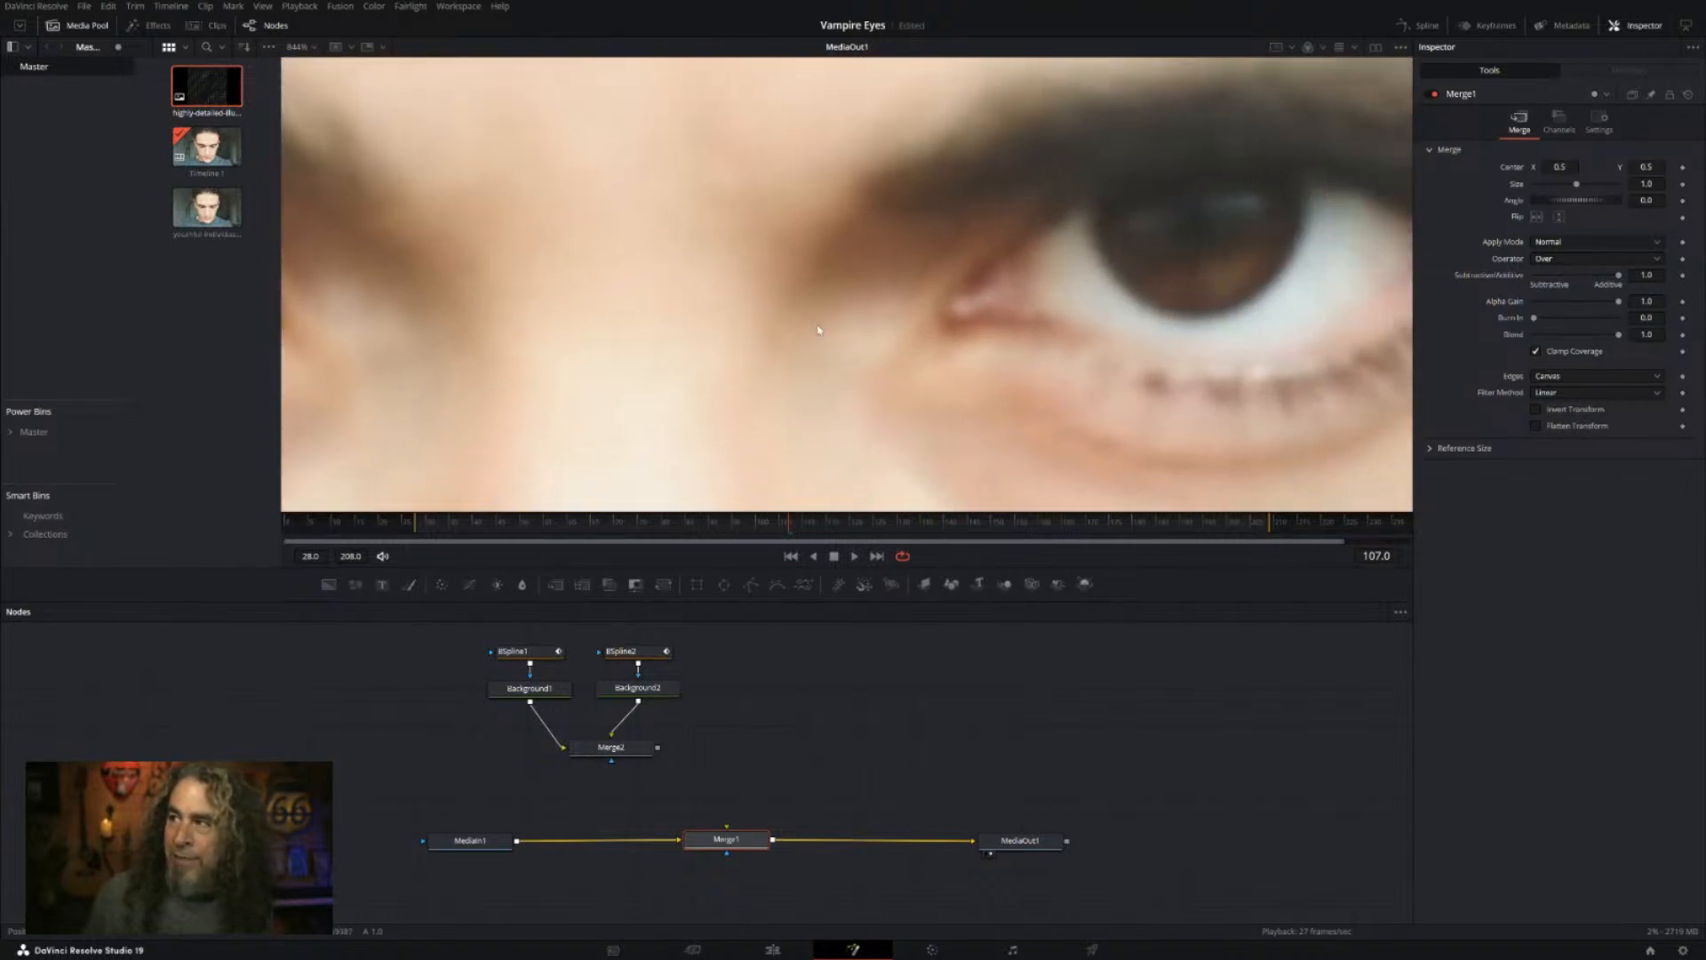
pyautogui.moveTo(1167, 329); pyautogui.dragTo(986, 337)
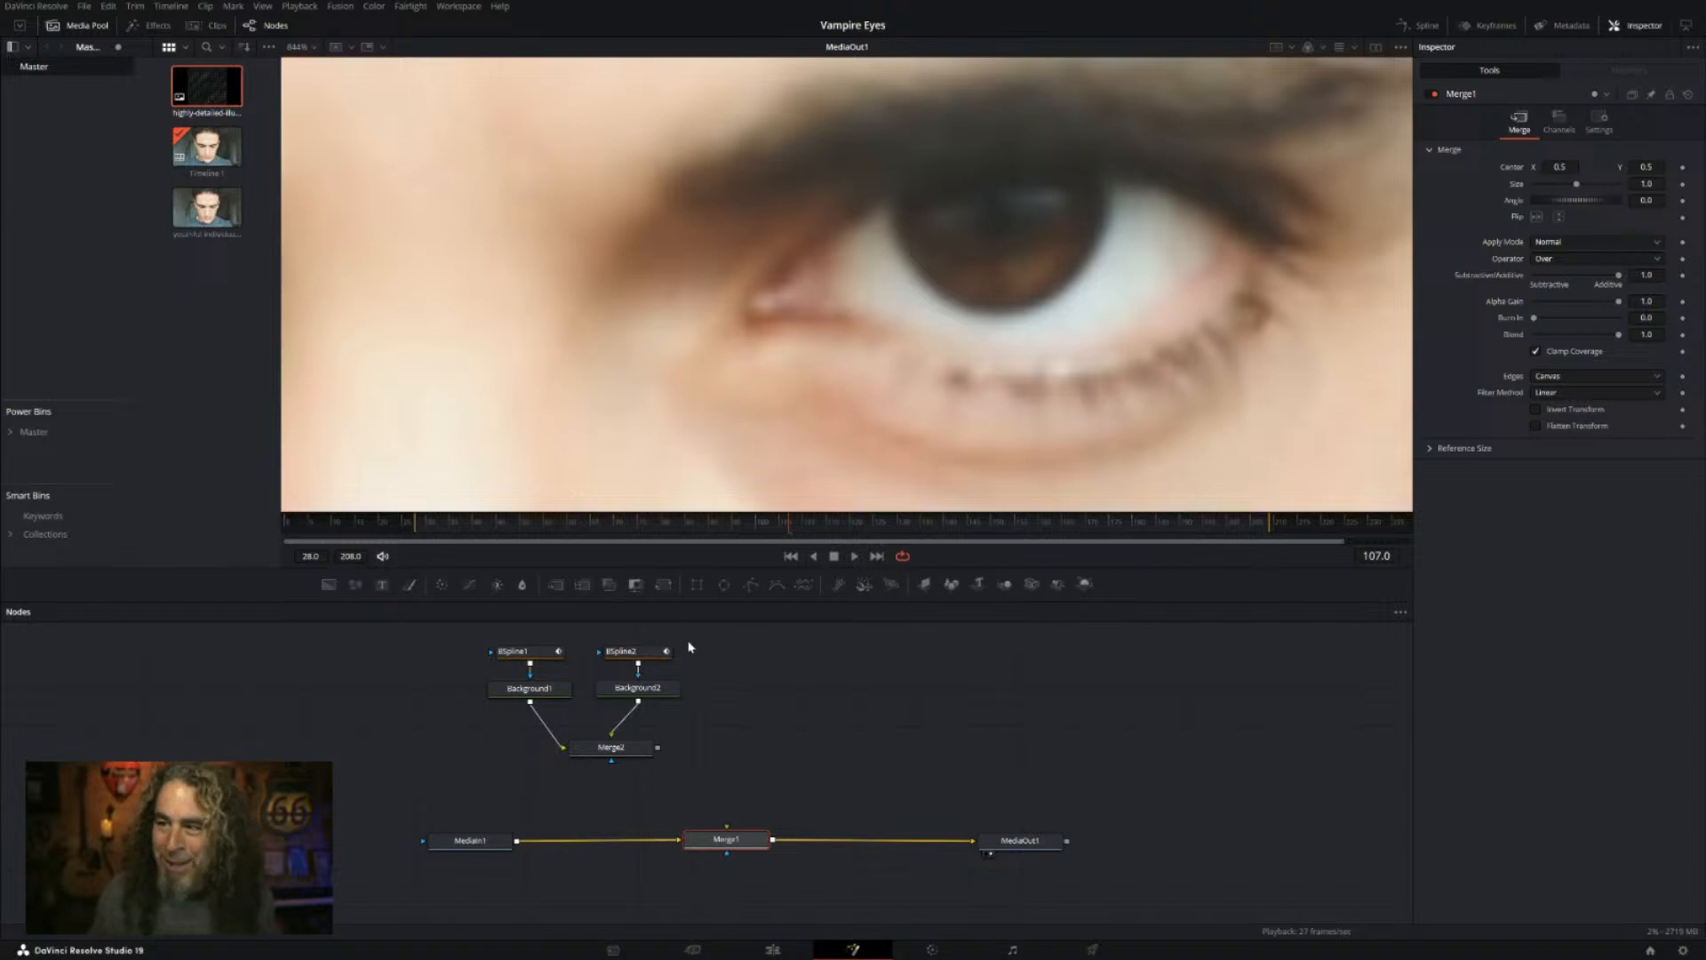
pyautogui.moveTo(691, 642); pyautogui.dragTo(486, 767)
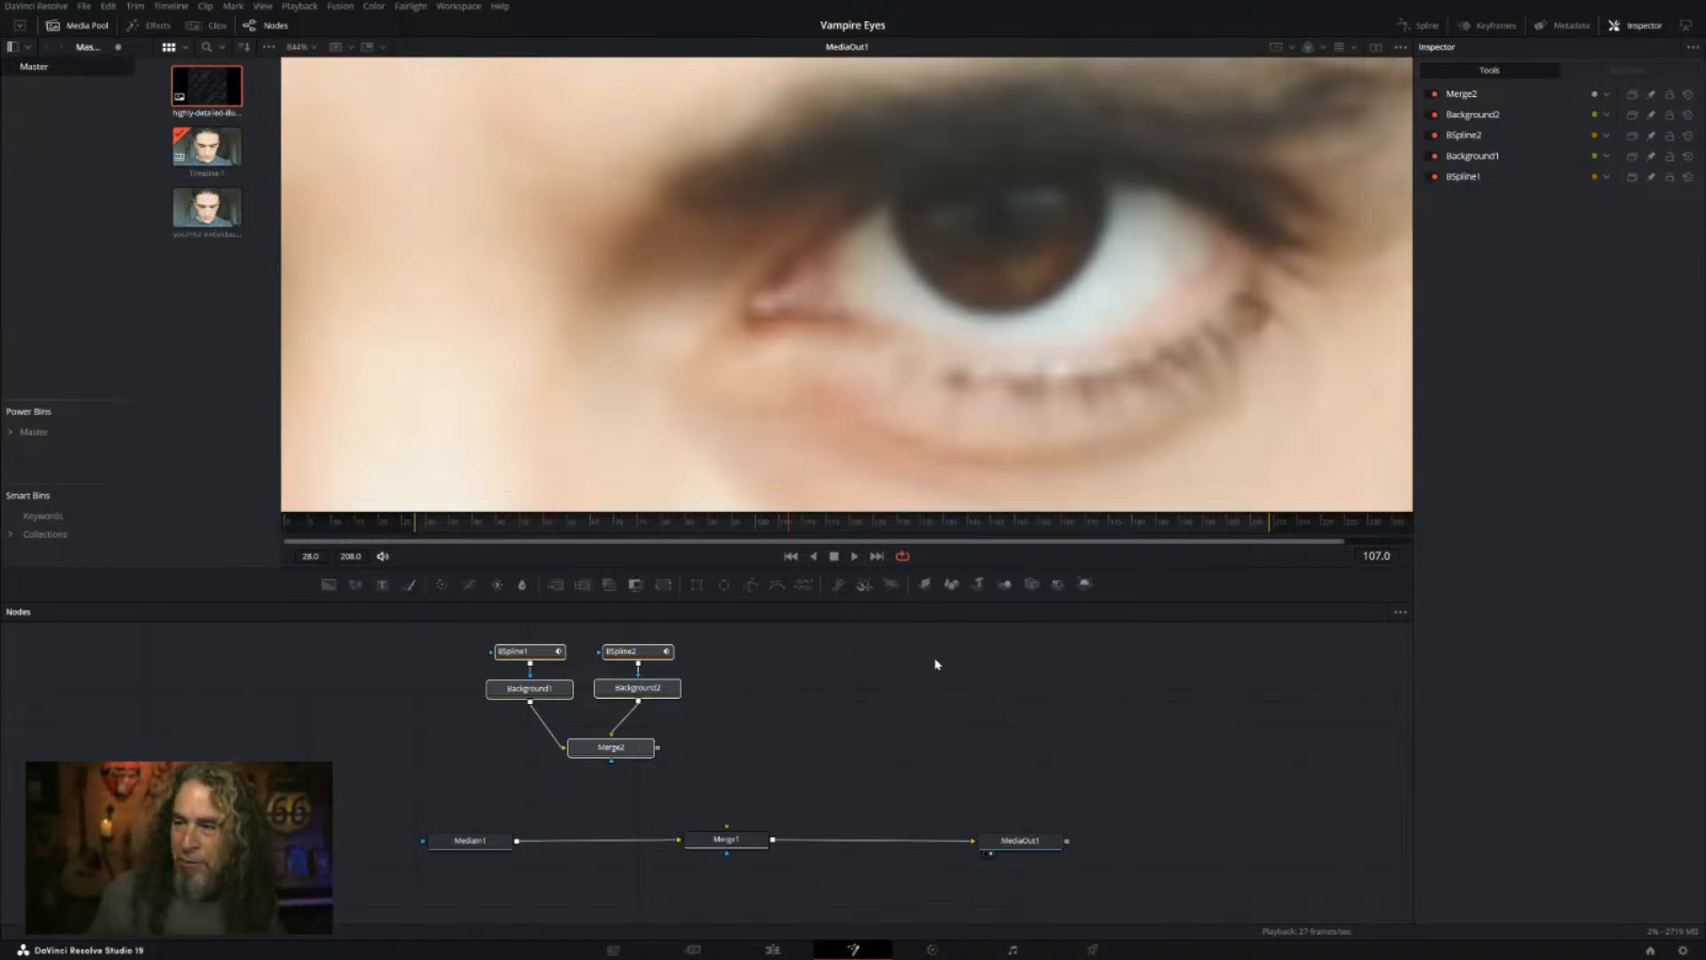
pyautogui.click(495, 770)
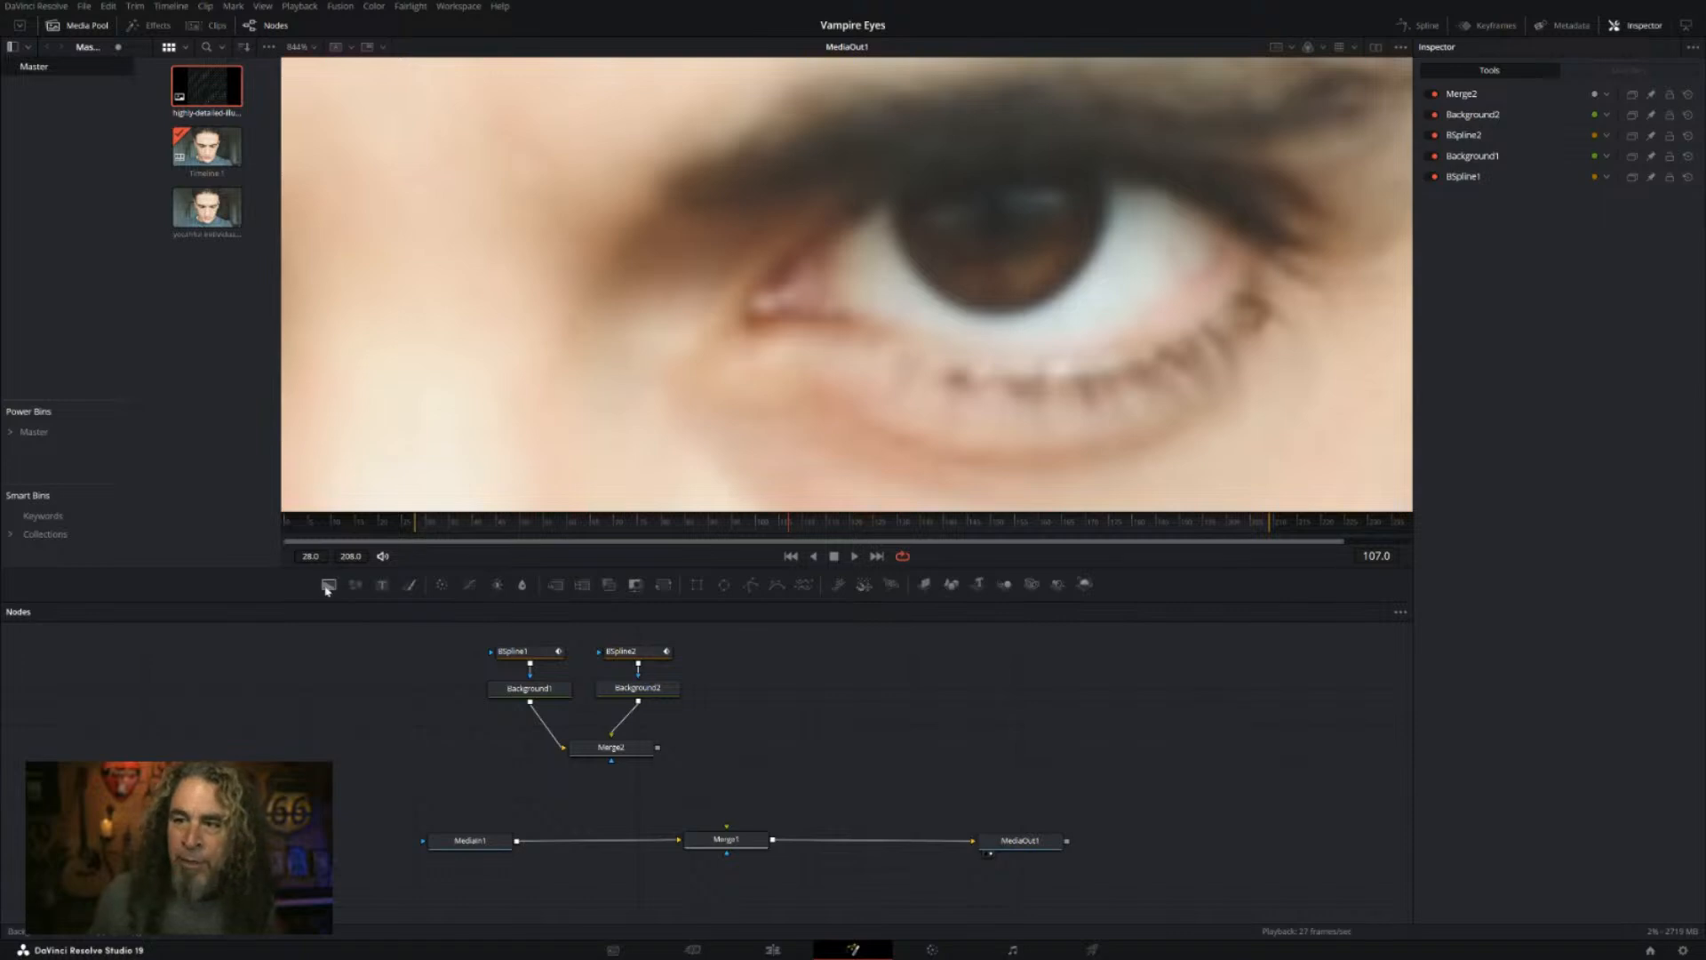
pyautogui.moveTo(327, 589); pyautogui.dragTo(807, 707)
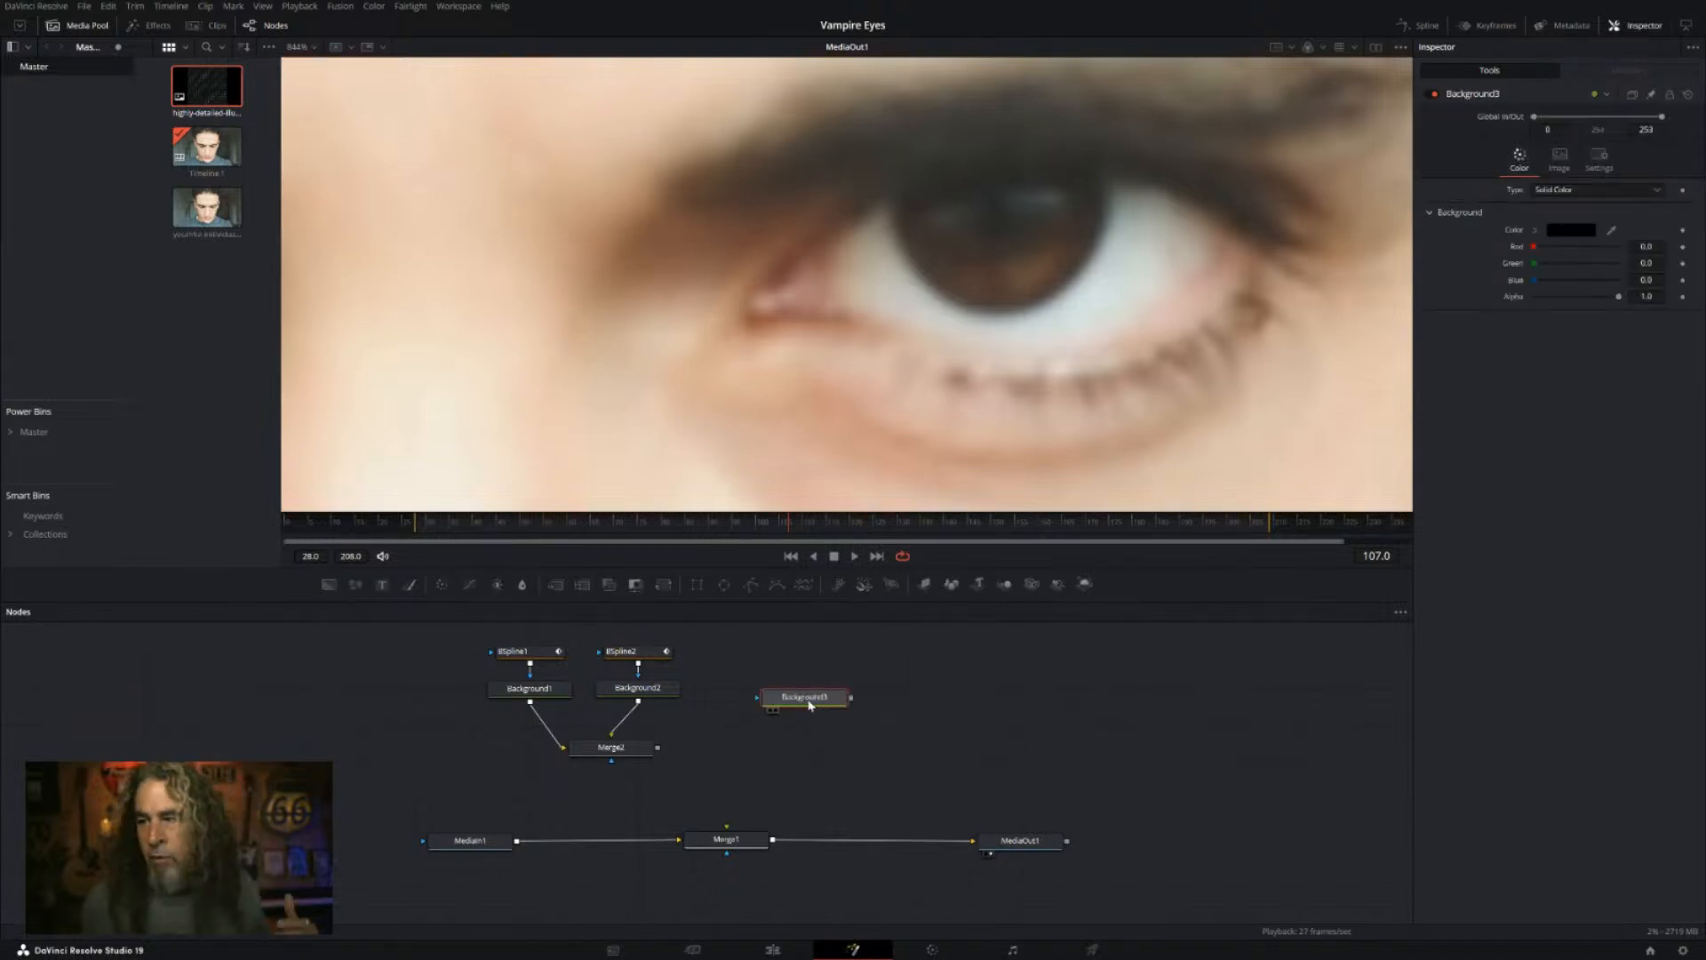
# Step: Add a B-Spline mask to Background3 and trace a closed shape around the other eye's opening, following both eyelids
pyautogui.click(776, 585)
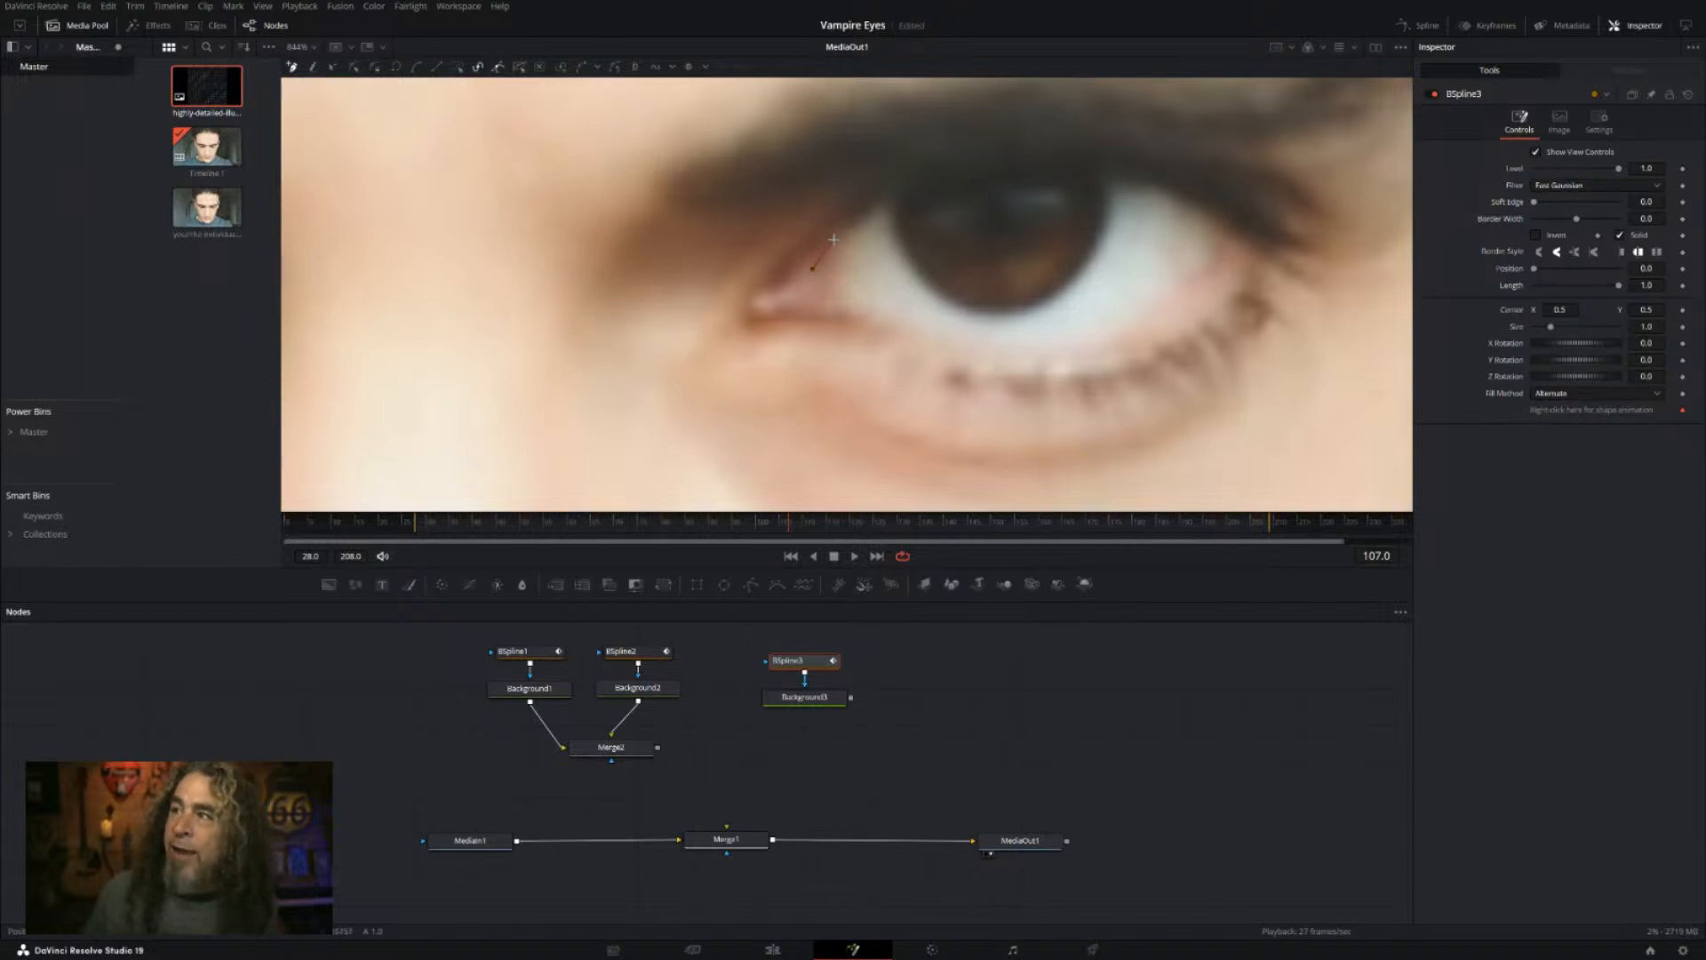
pyautogui.click(1011, 172)
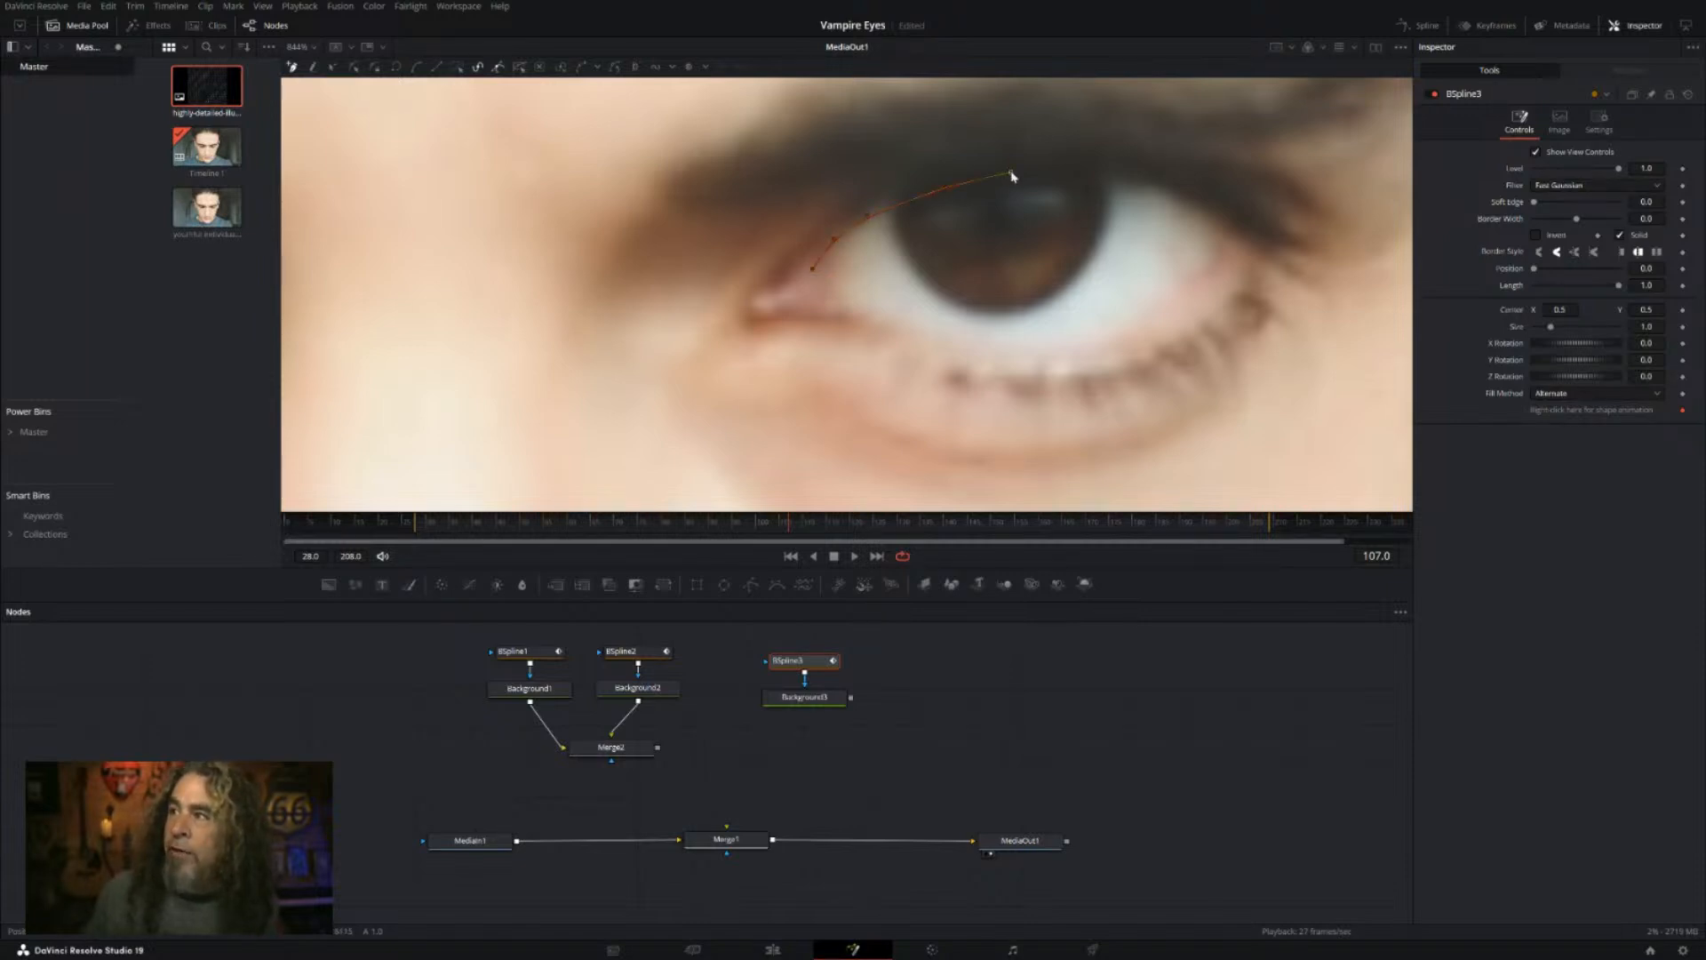
pyautogui.click(1139, 175)
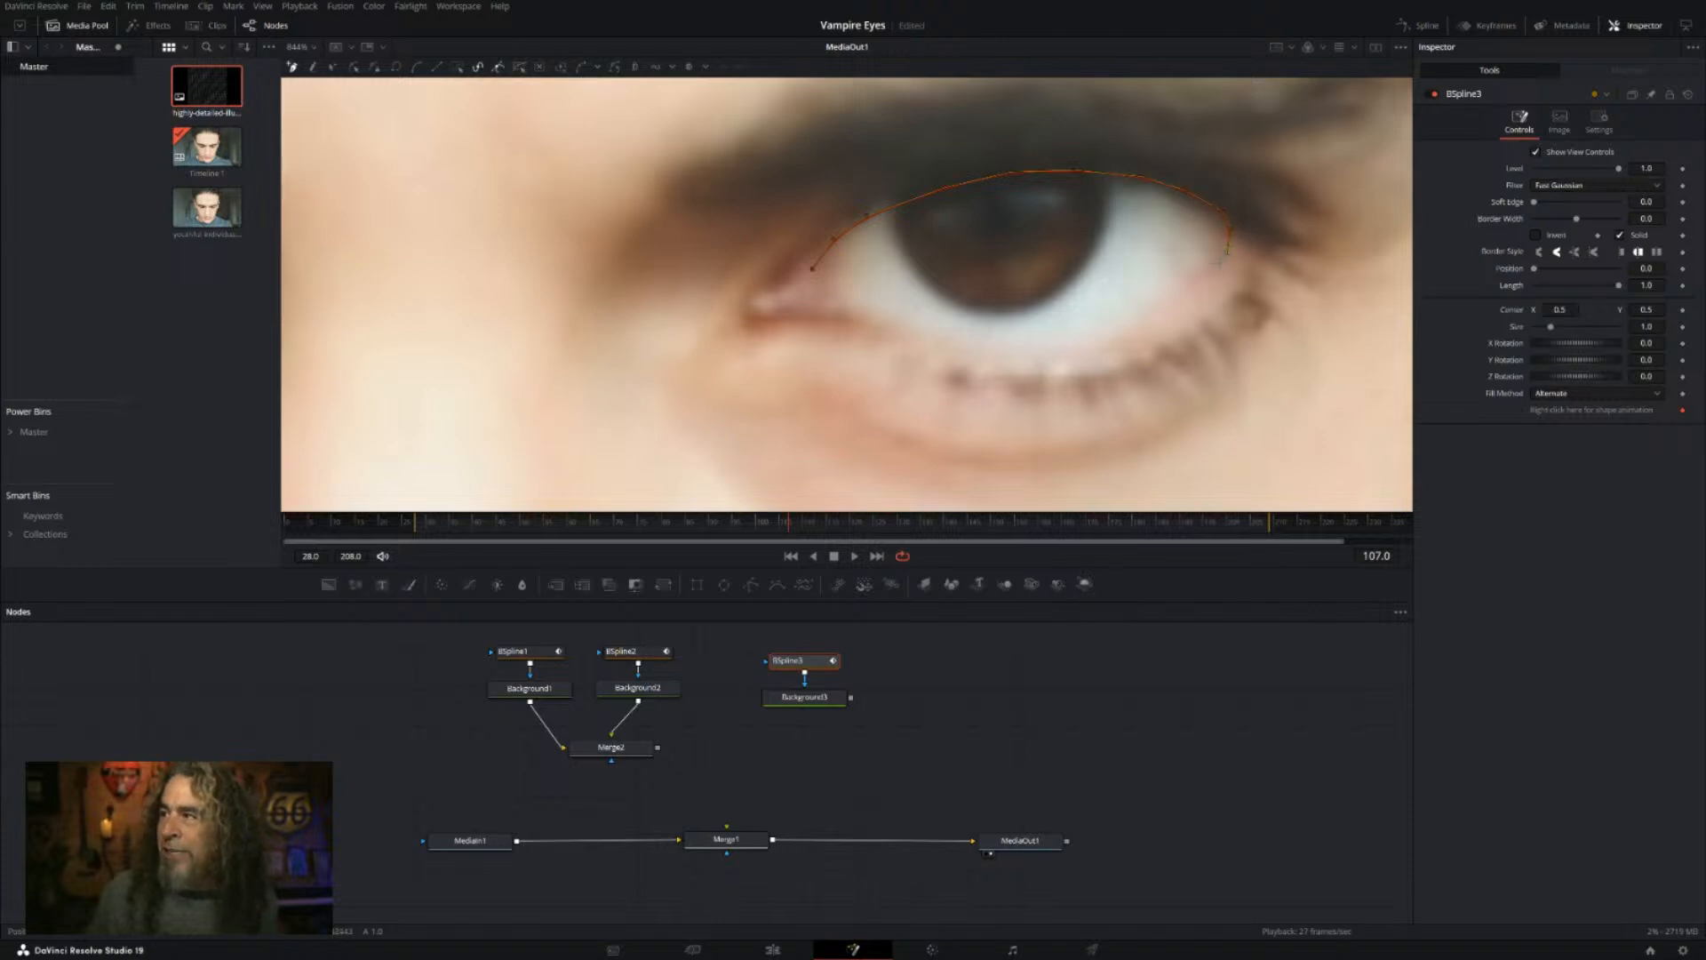
pyautogui.click(1188, 299)
pyautogui.click(1126, 326)
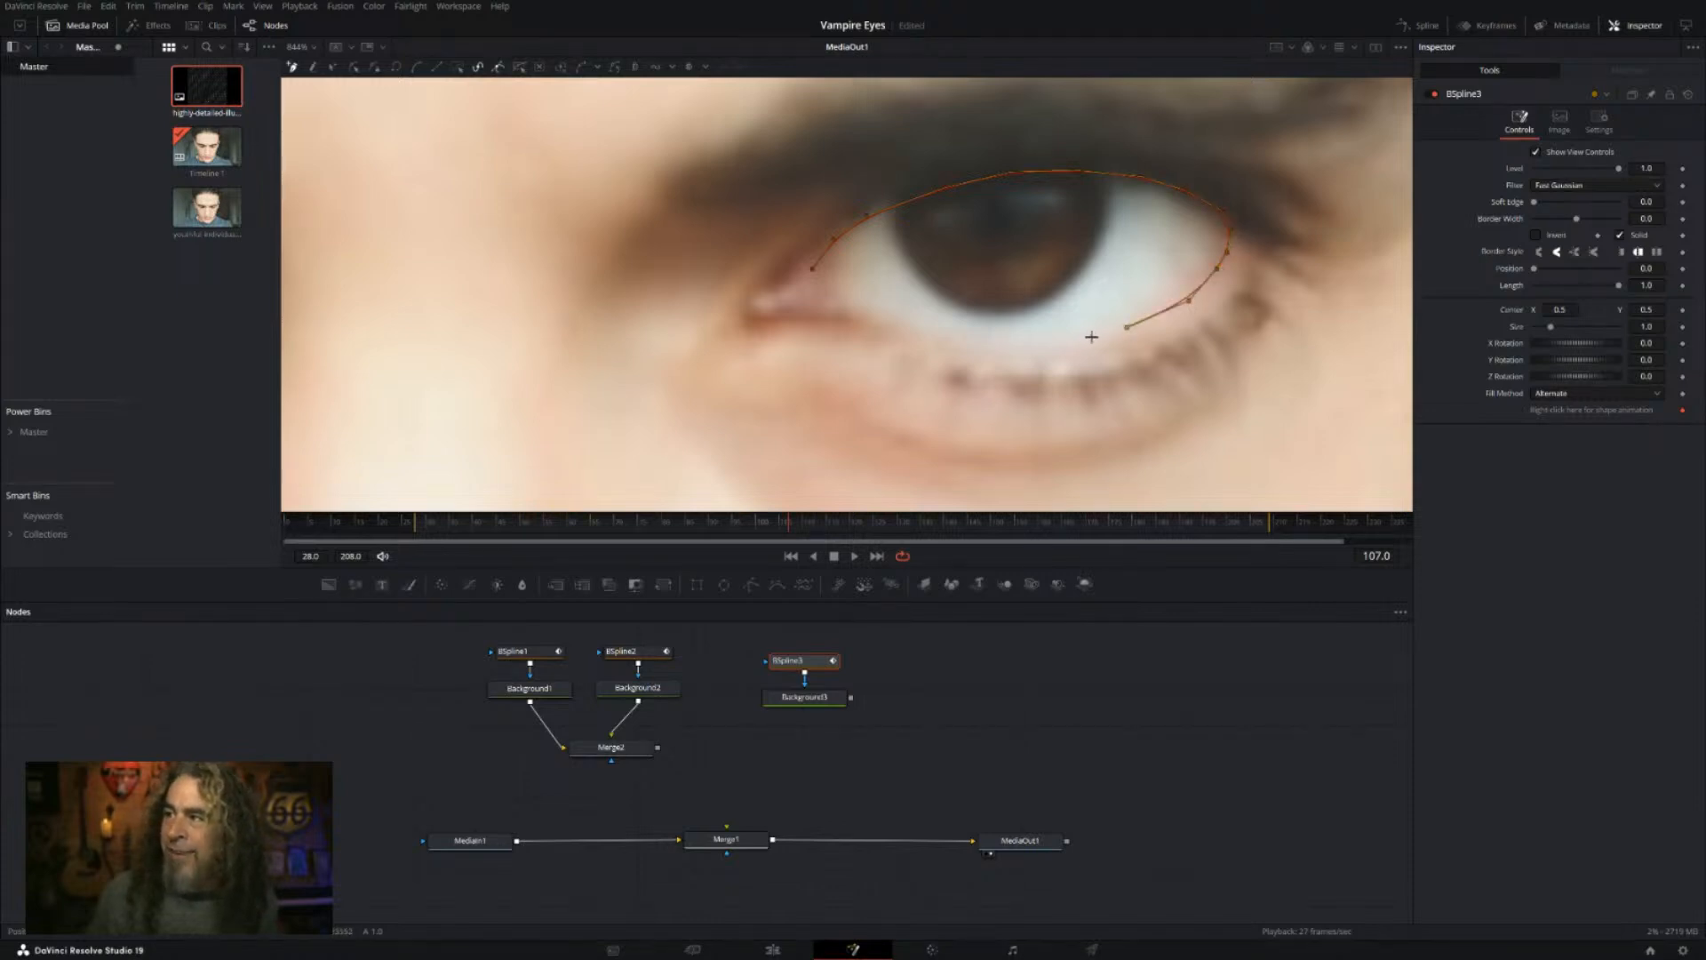
pyautogui.click(1069, 344)
pyautogui.click(992, 343)
pyautogui.click(913, 334)
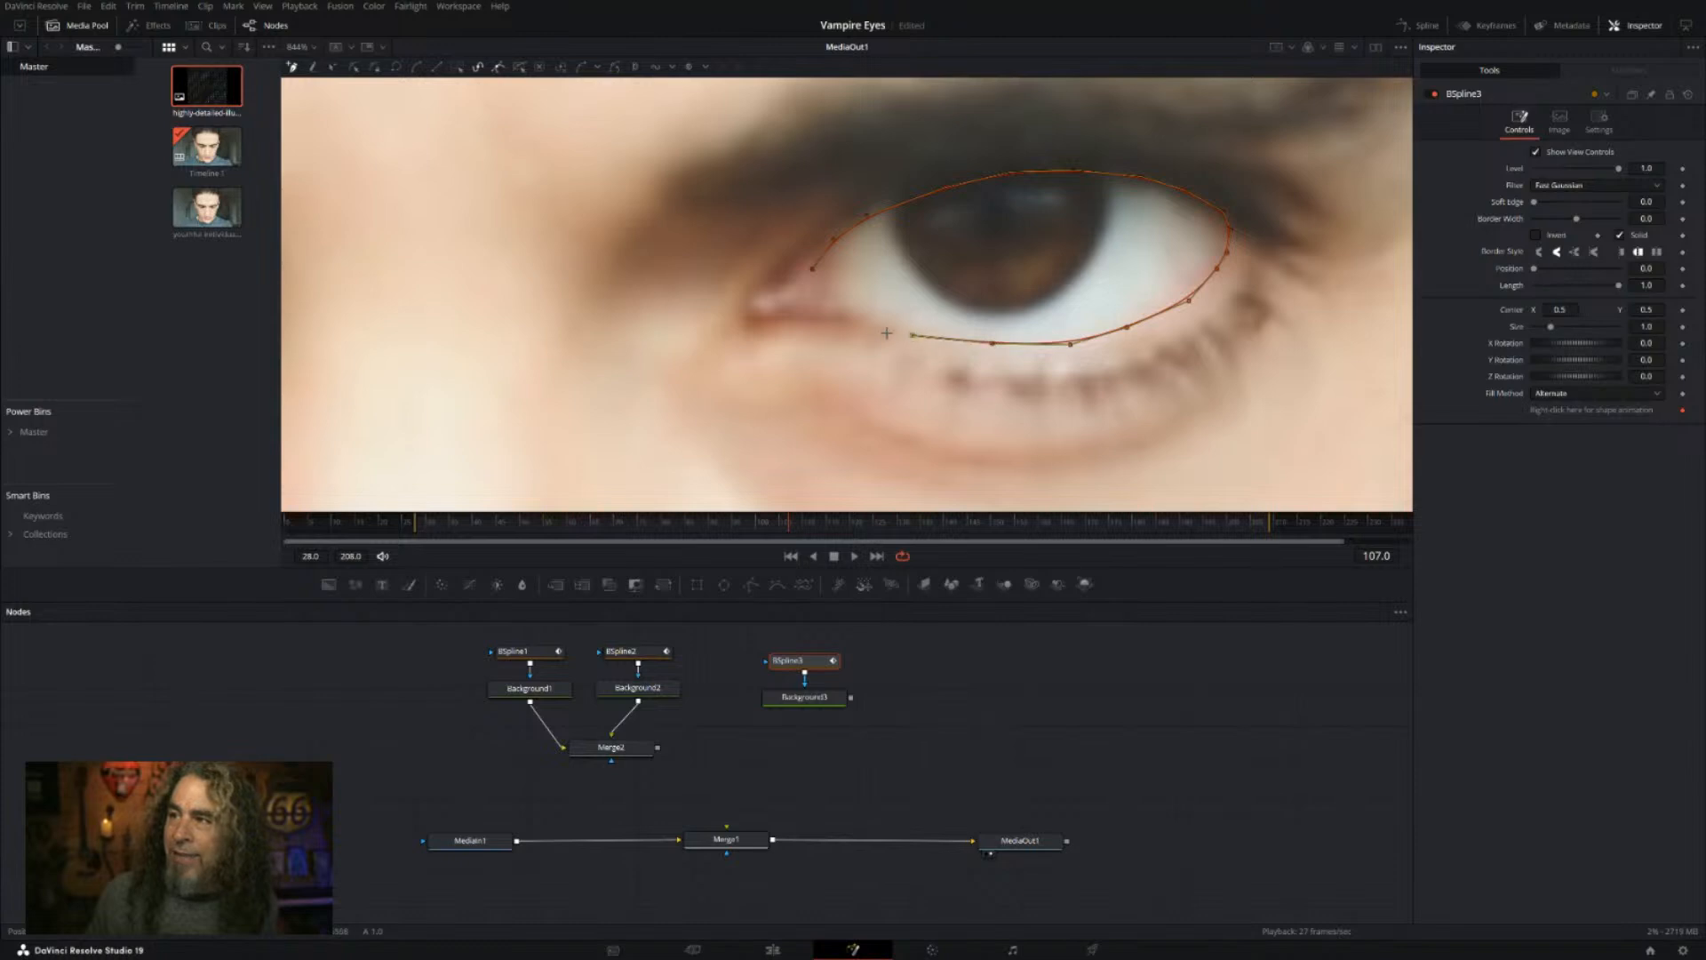
pyautogui.click(869, 320)
pyautogui.click(813, 270)
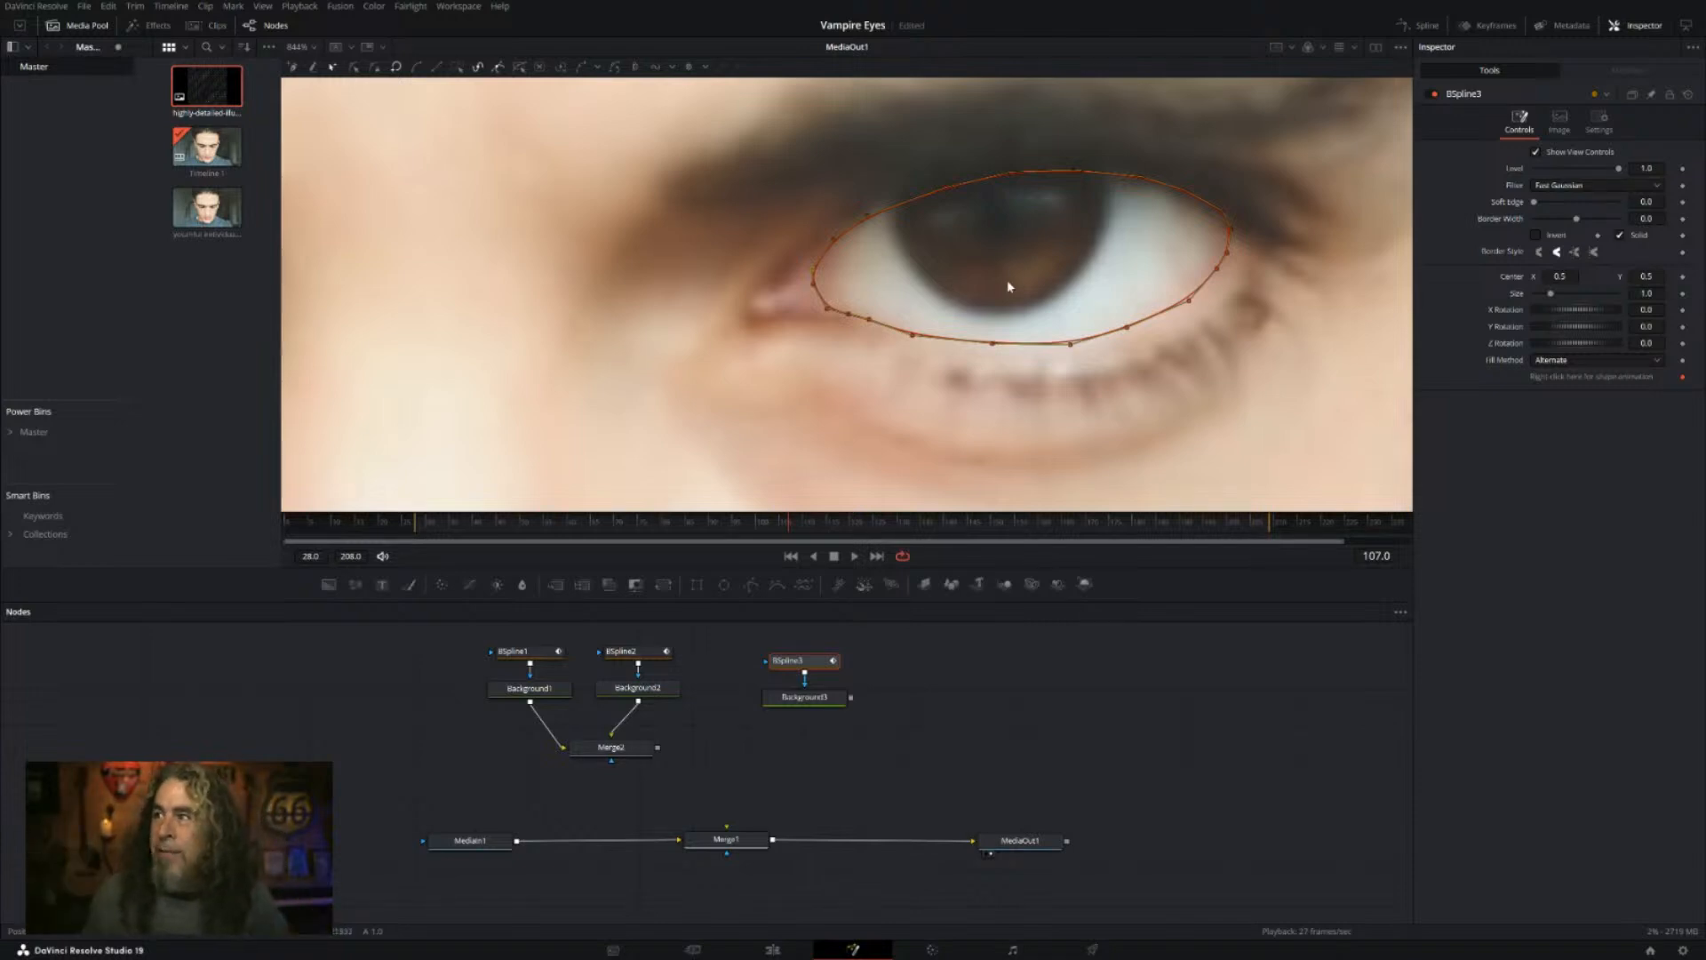
pyautogui.scroll(1, 1009, 286)
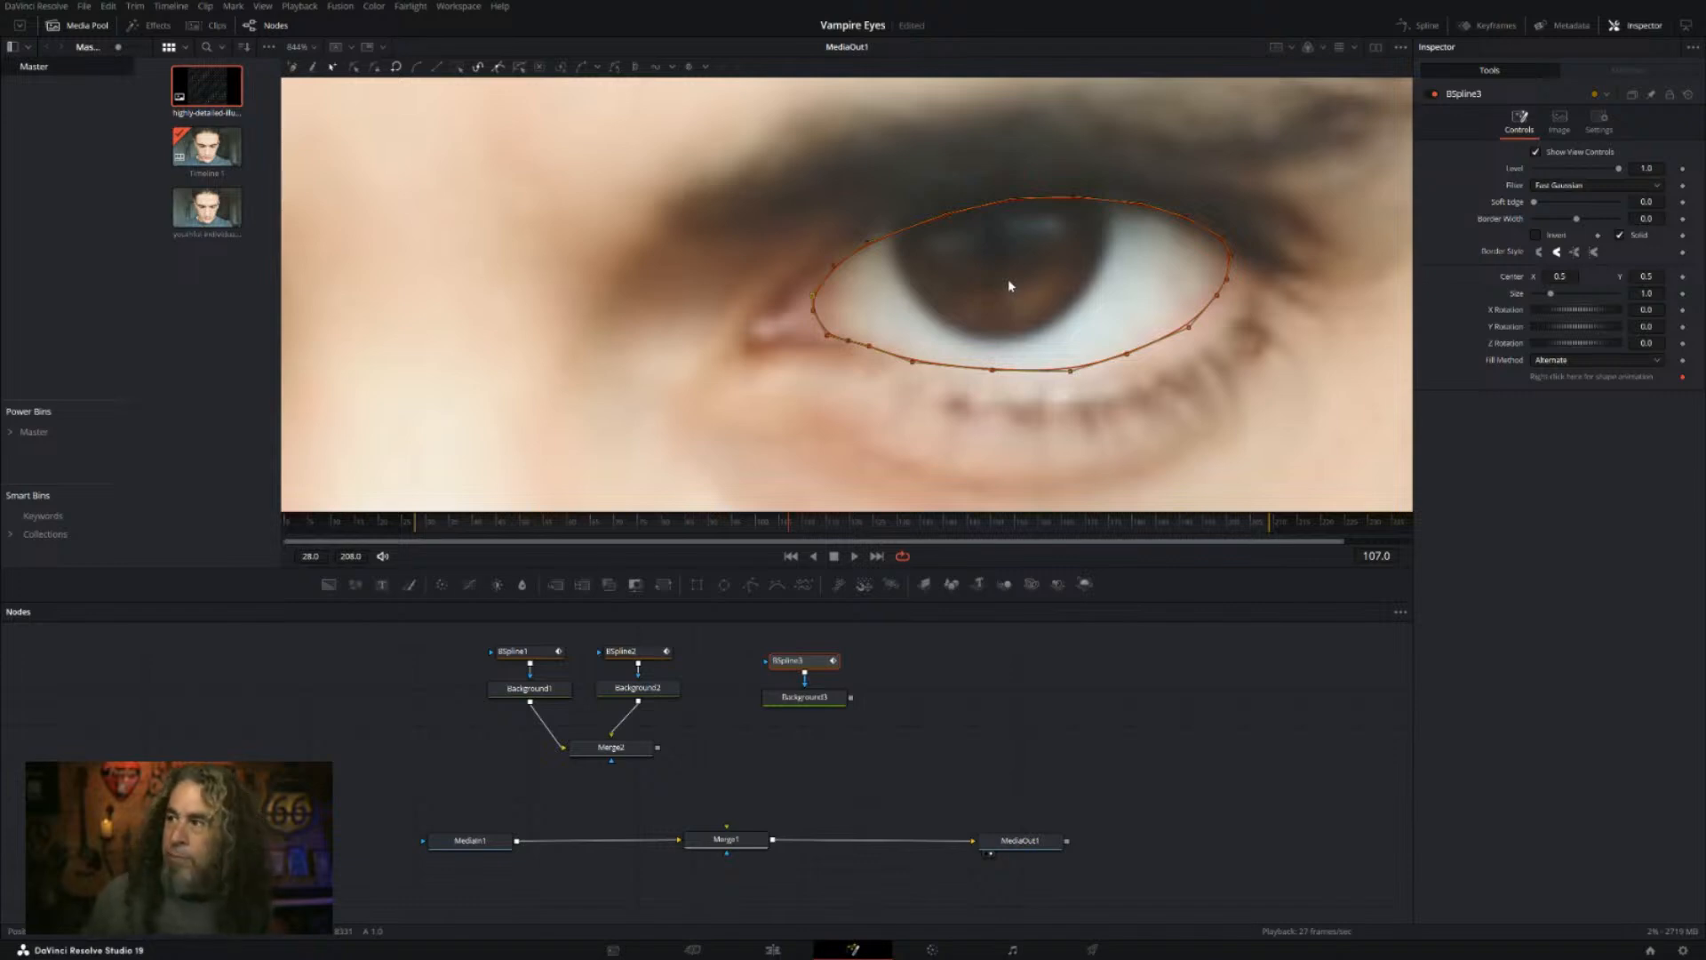
# Step: Refine the BSpline3 mask by nudging its control points along the upper and lower eyelids to fit the eye's opening
pyautogui.scroll(3, 1004, 286)
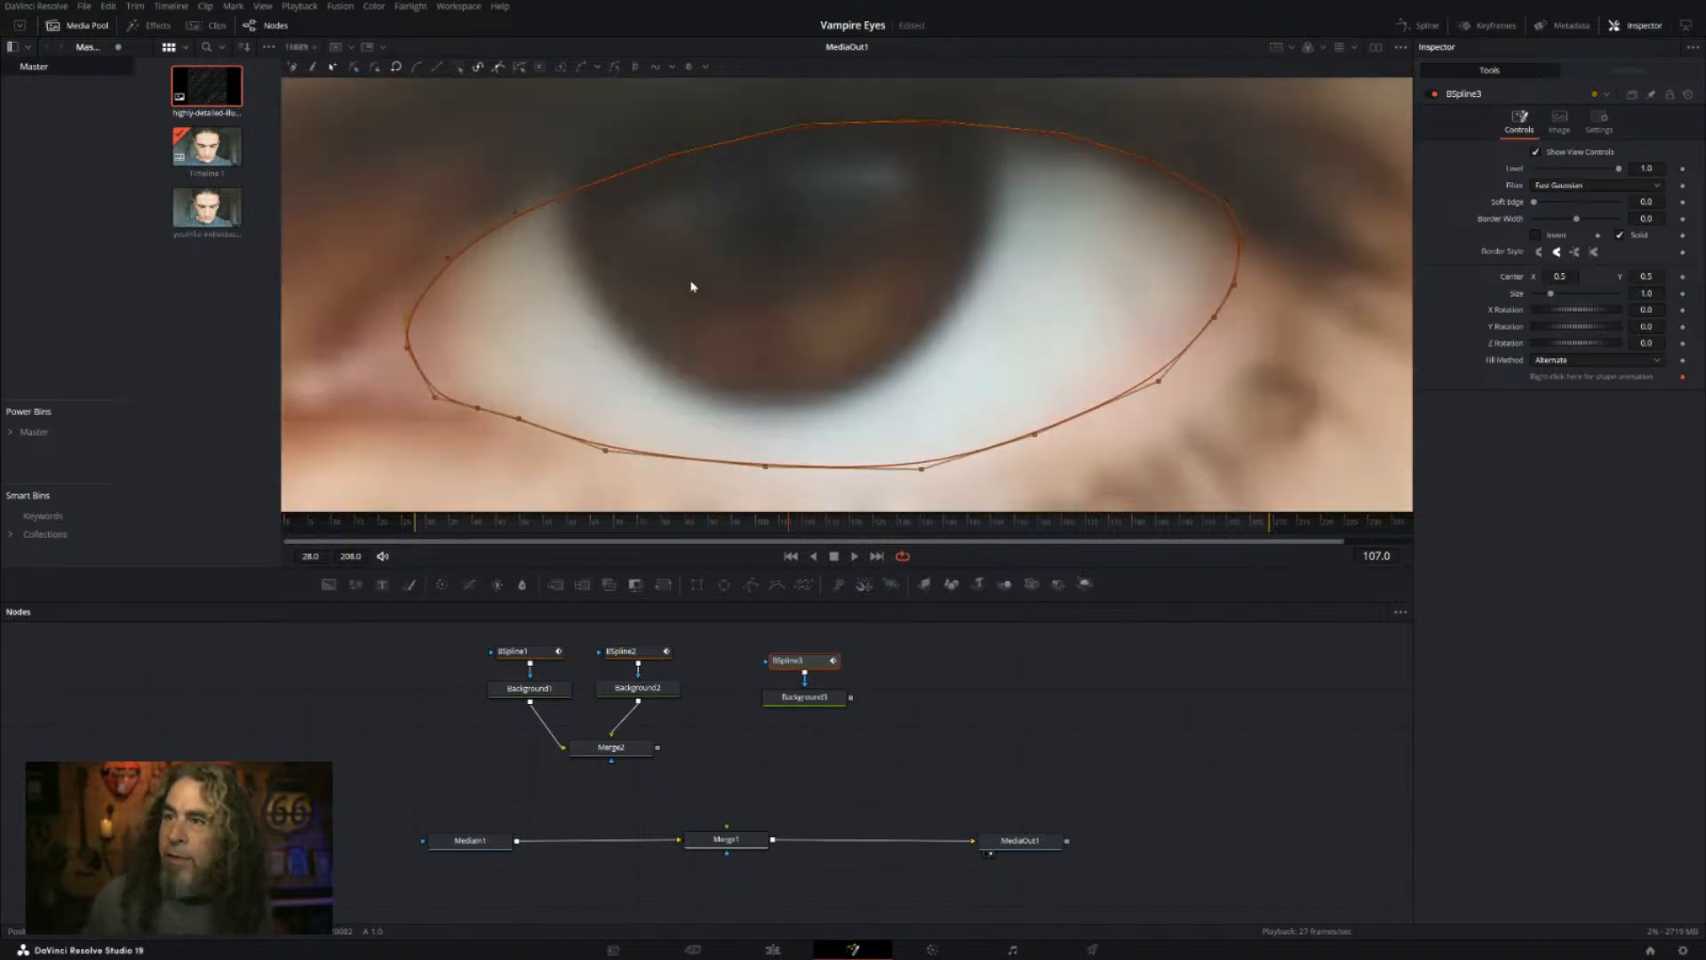
pyautogui.moveTo(447, 259); pyautogui.dragTo(444, 252)
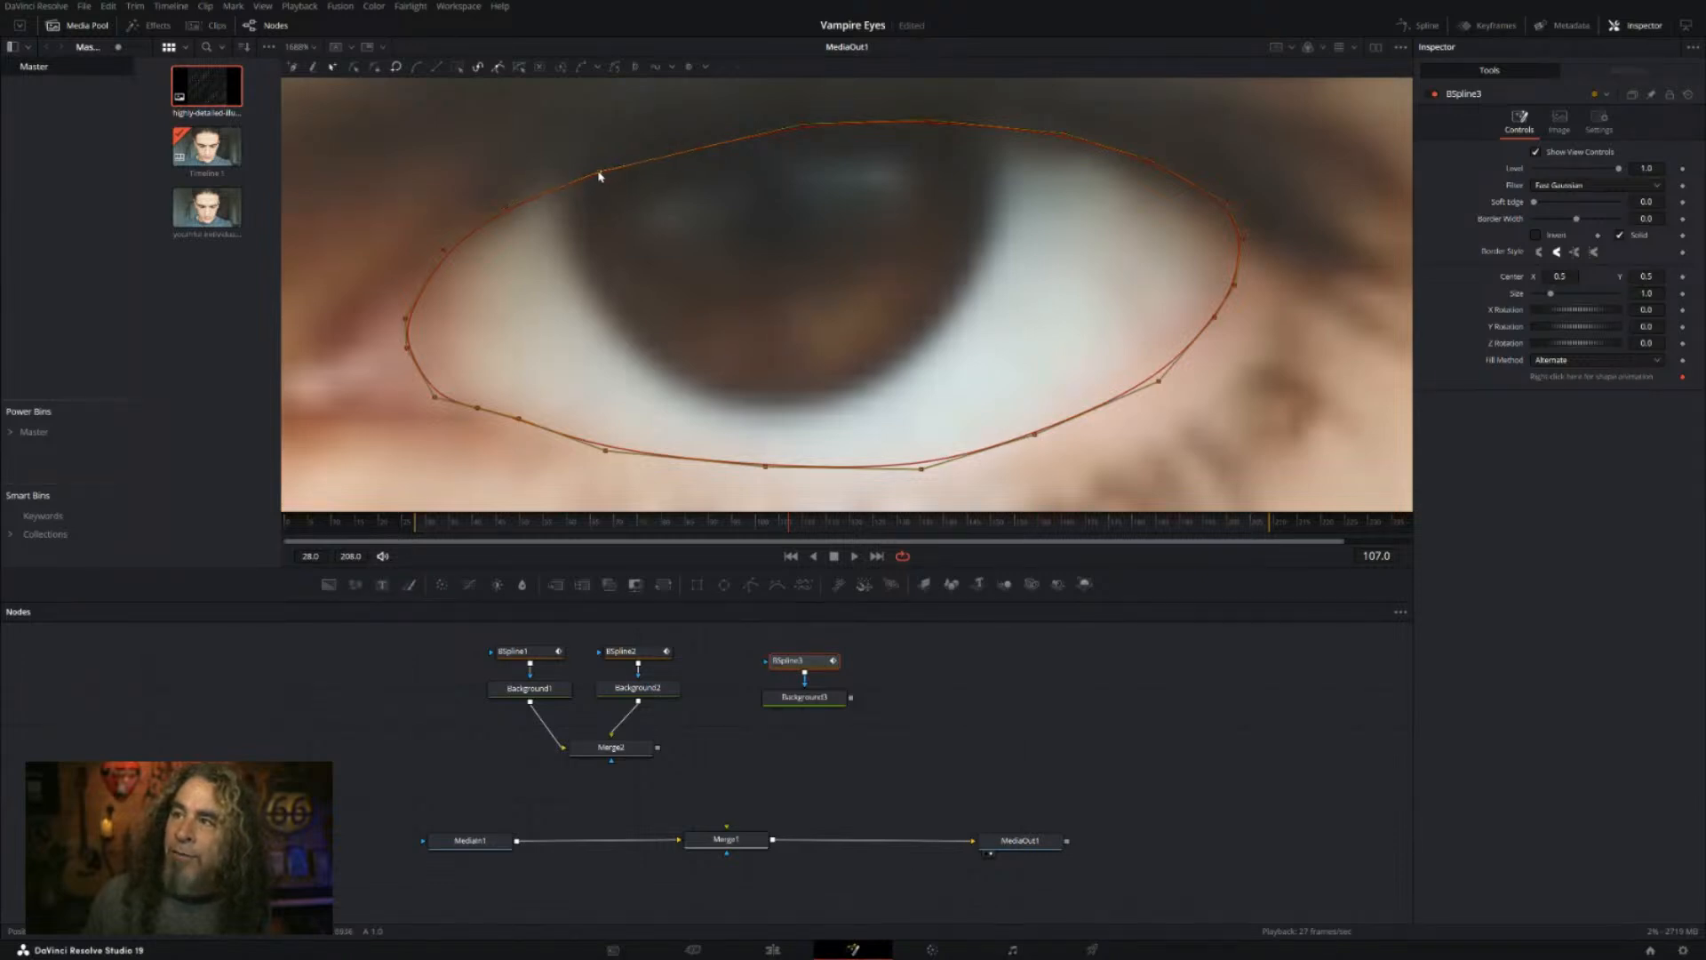
pyautogui.moveTo(697, 153); pyautogui.dragTo(702, 140)
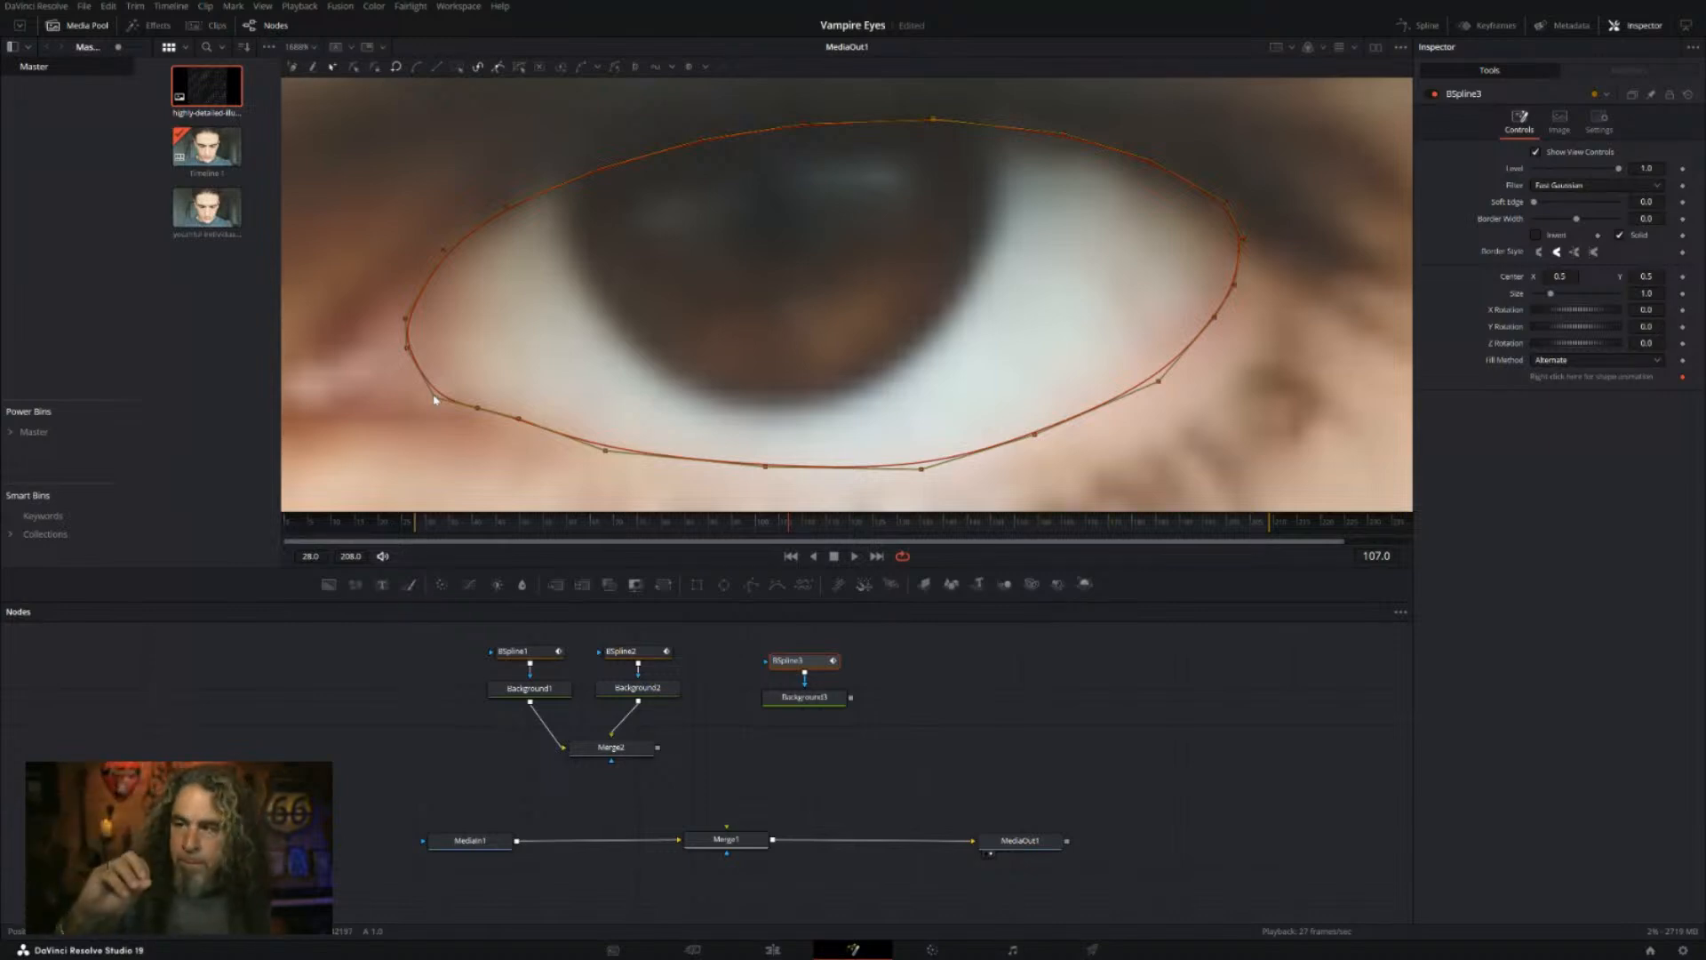
pyautogui.hscroll(1, 436, 399)
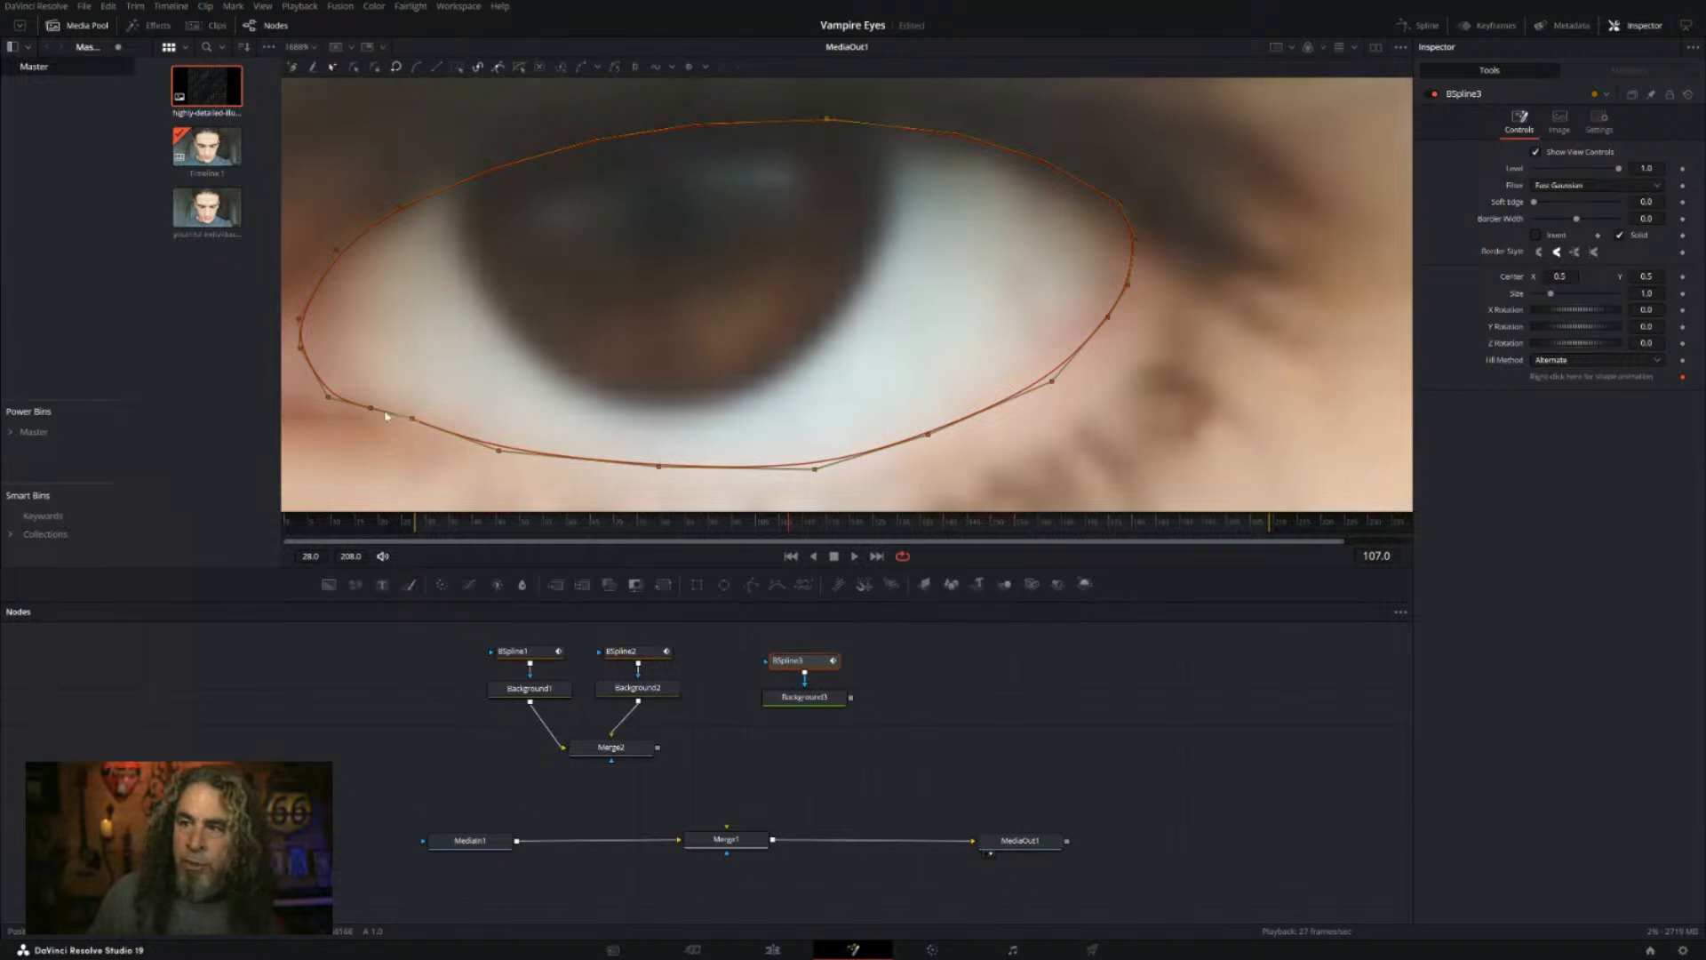
pyautogui.moveTo(438, 382); pyautogui.dragTo(644, 360)
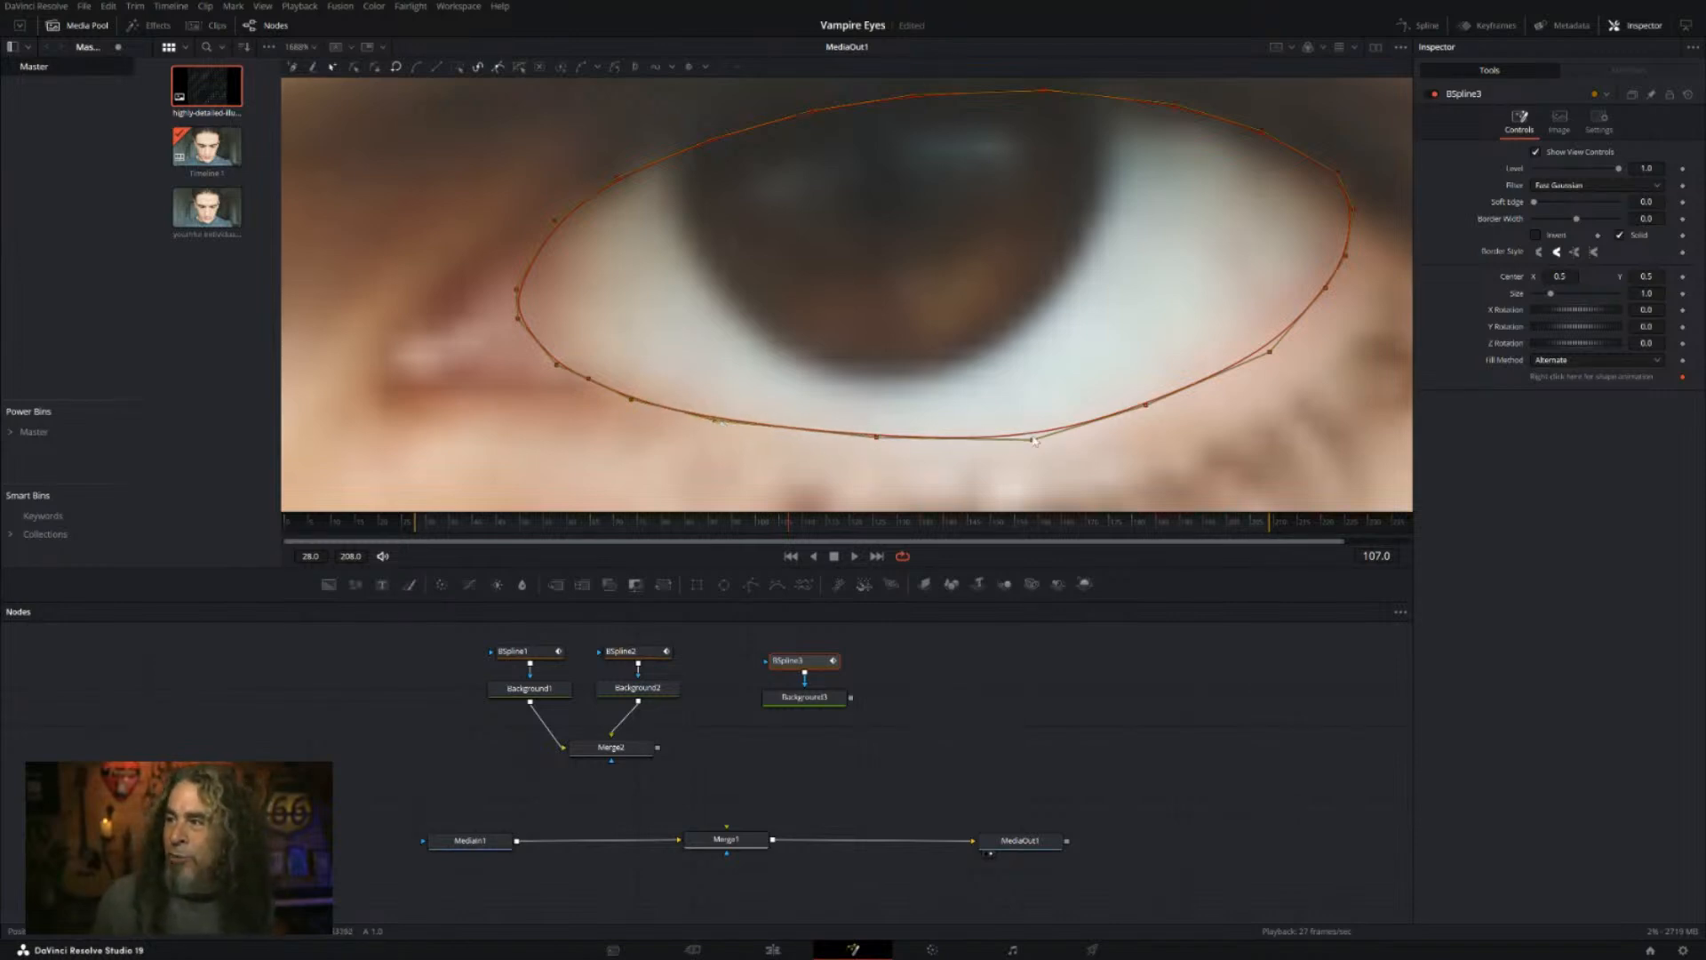
pyautogui.moveTo(1031, 440); pyautogui.dragTo(1035, 437)
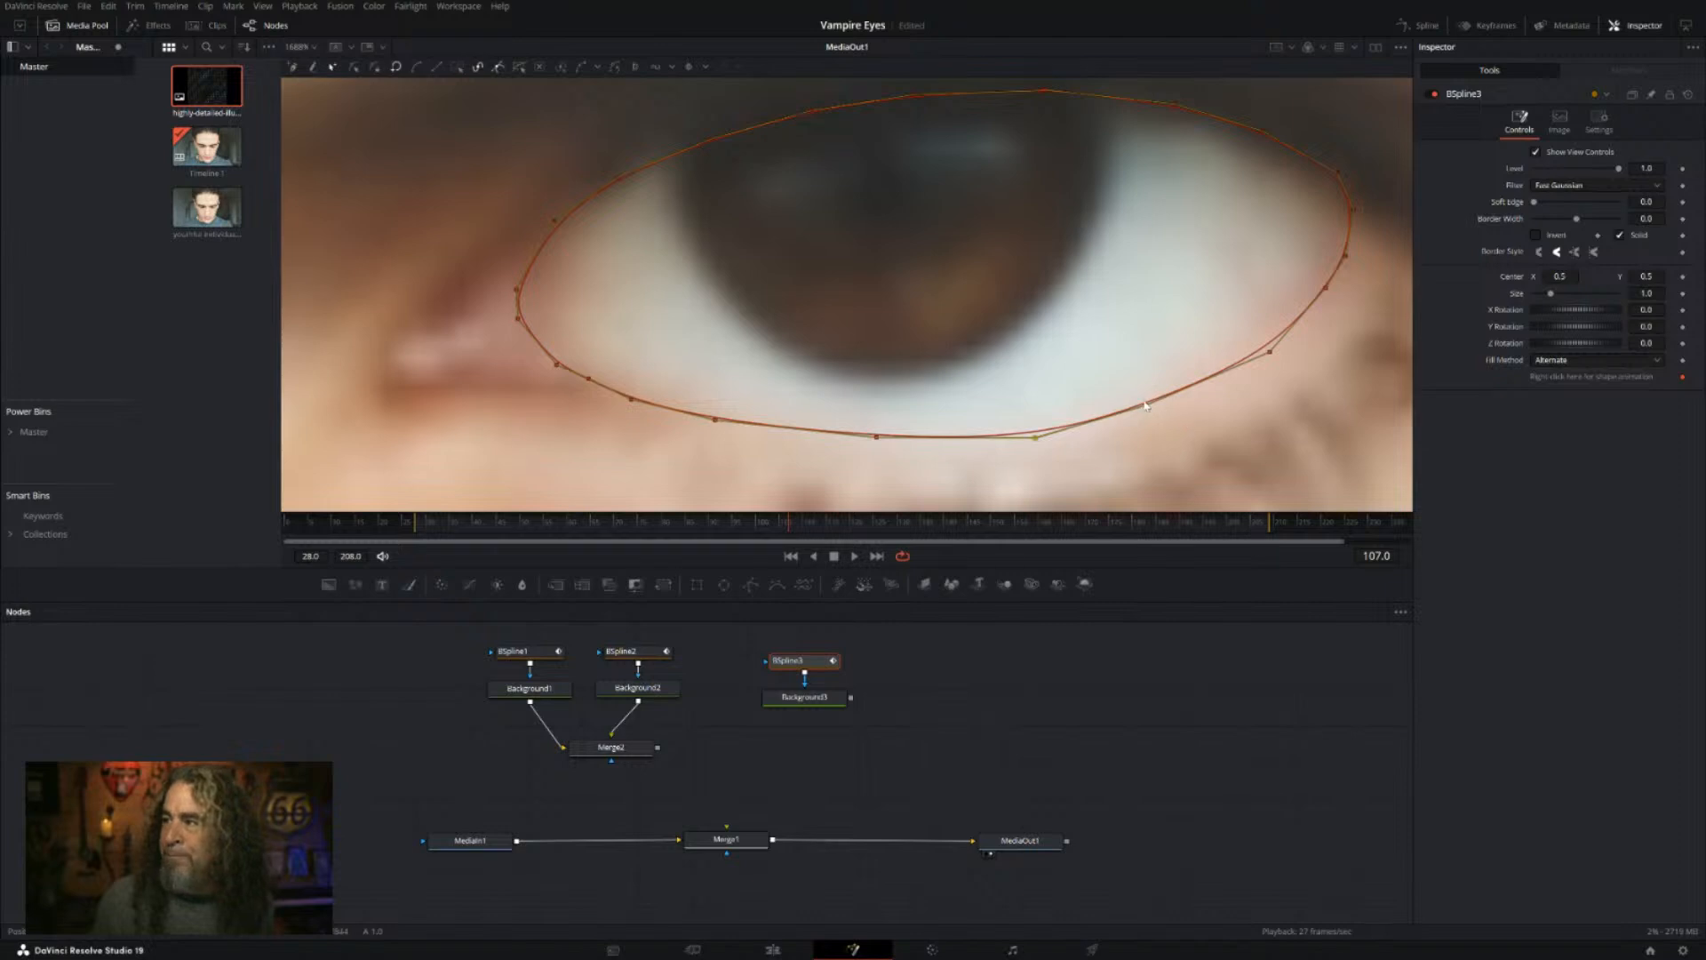
pyautogui.moveTo(1146, 406); pyautogui.dragTo(1148, 410)
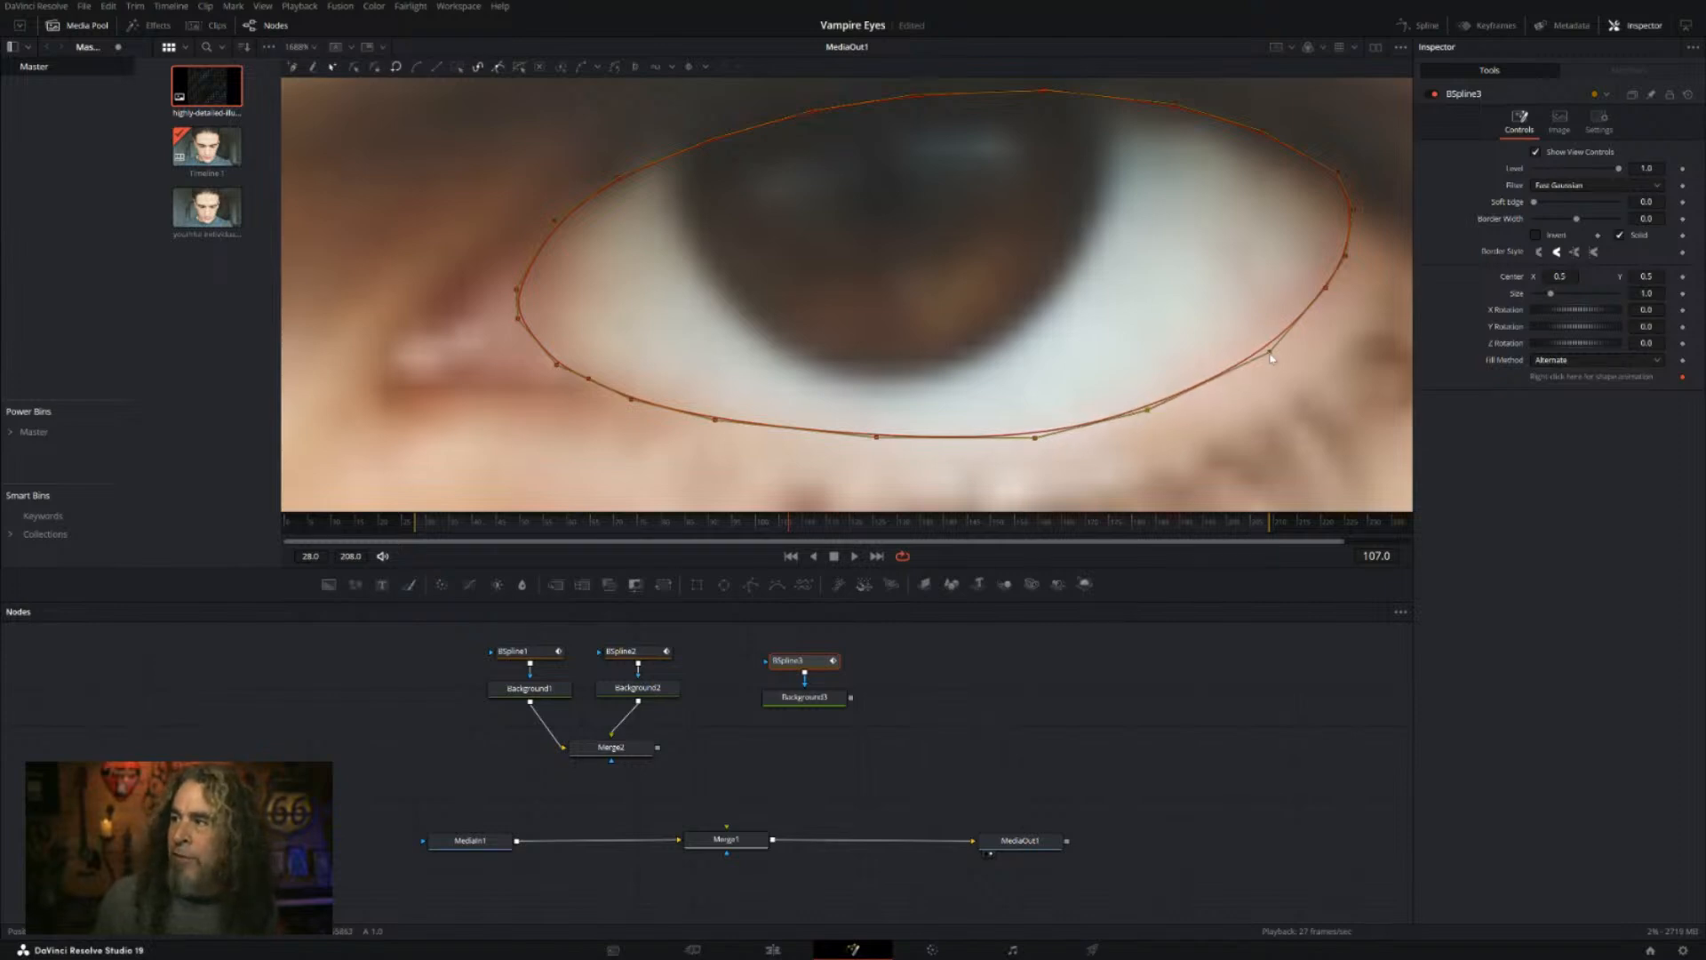
pyautogui.moveTo(1271, 356); pyautogui.dragTo(1284, 345)
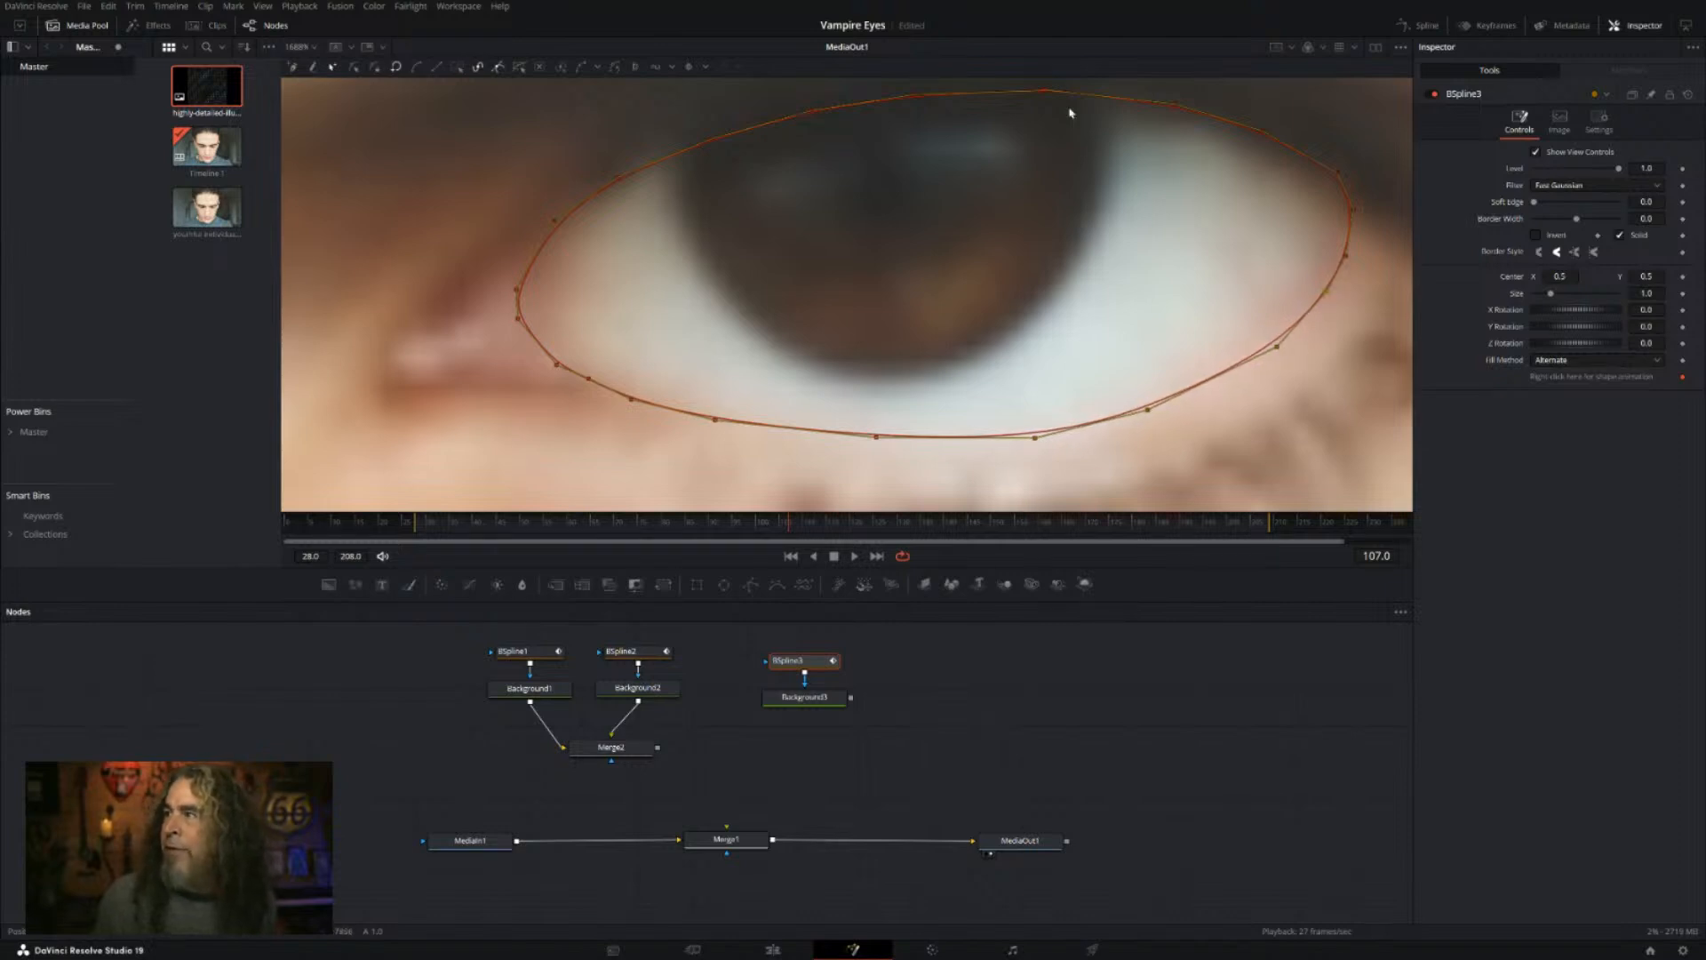
pyautogui.scroll(-5, 1085, 175)
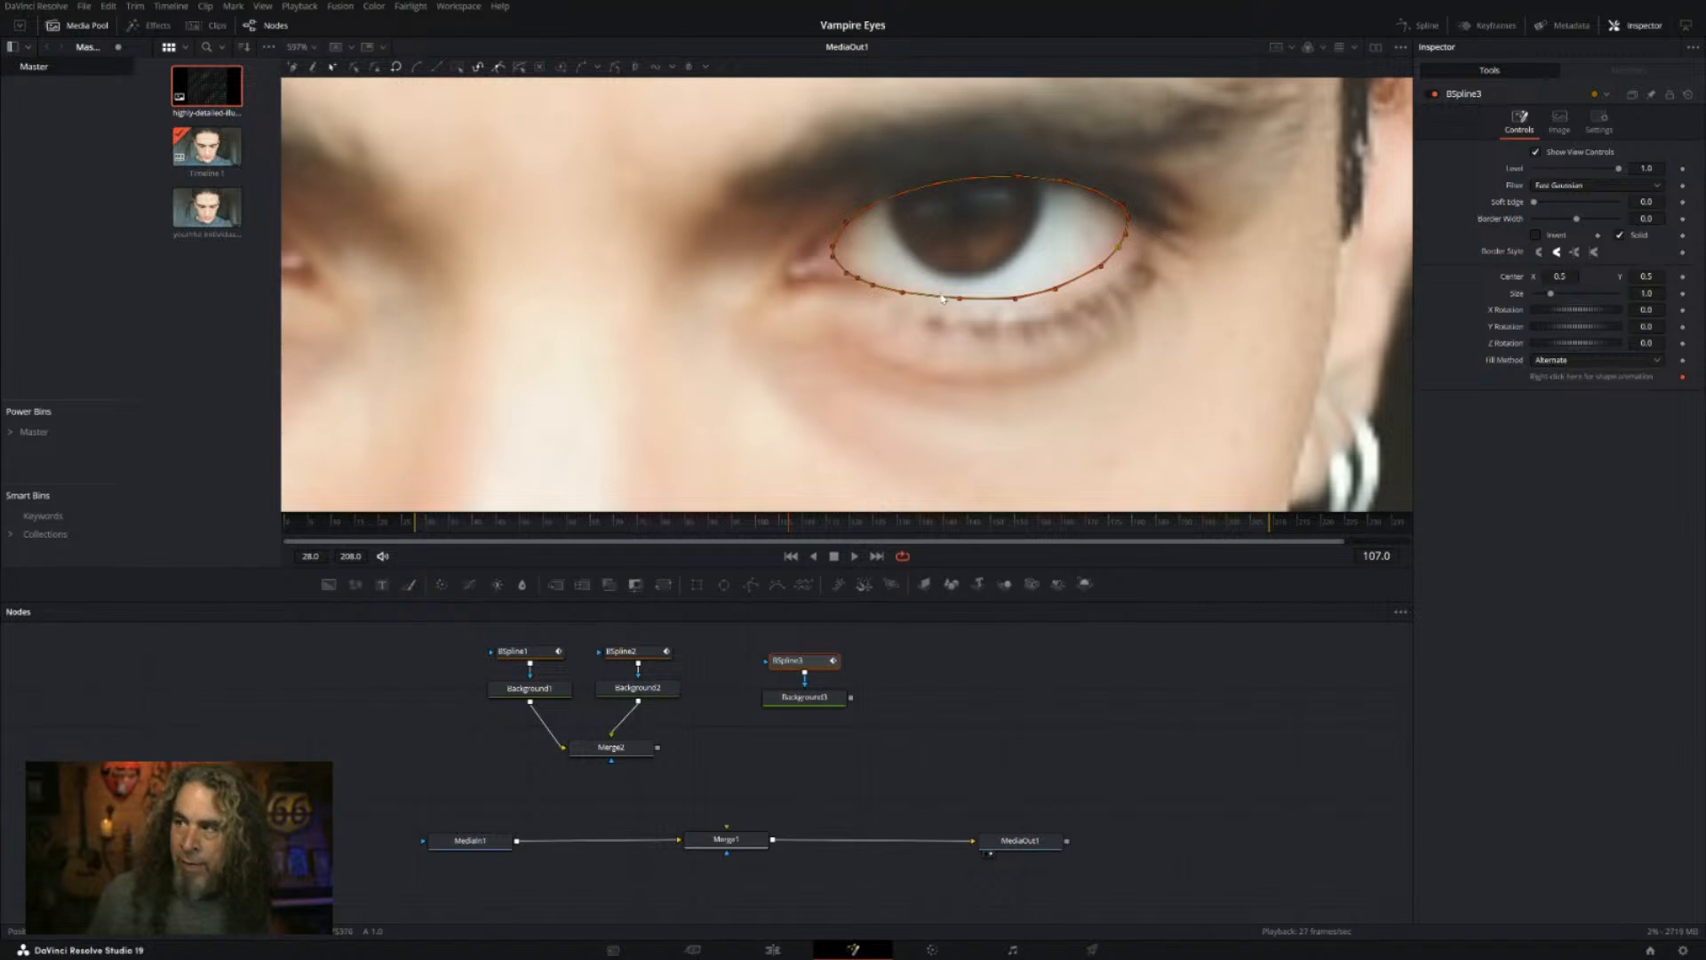
# Step: Sample a near-black colour from the footage for Background3 and connect Background3 into Merge1 as the foreground
pyautogui.click(802, 696)
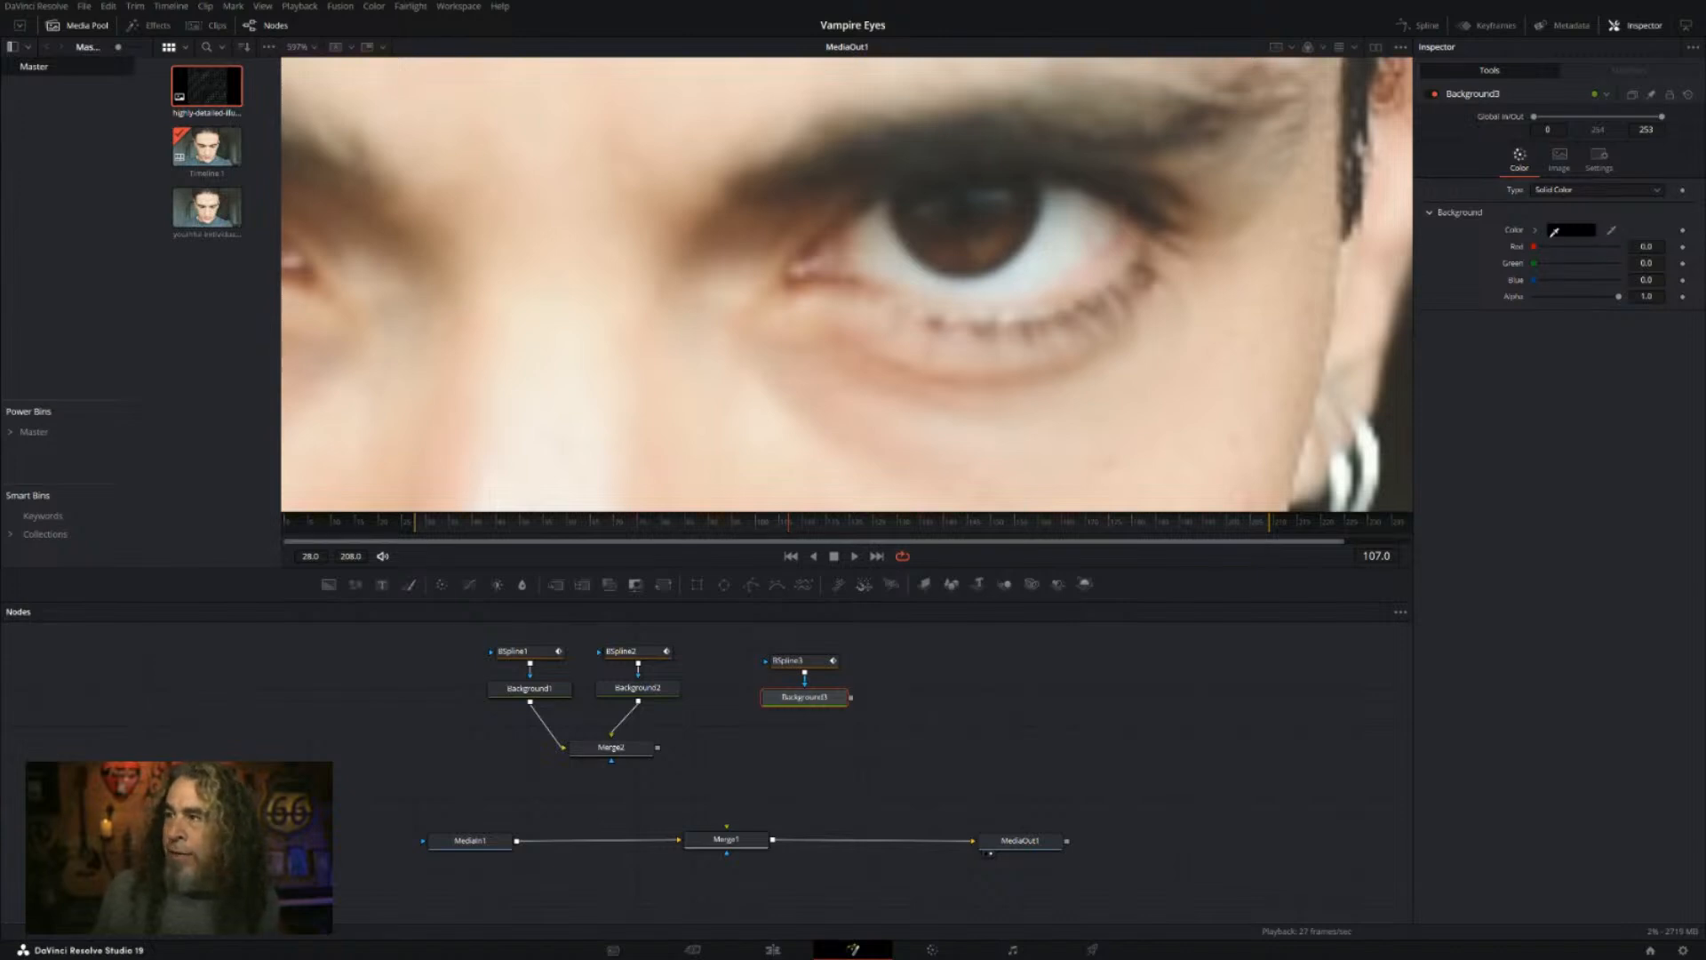
pyautogui.moveTo(1555, 231); pyautogui.dragTo(970, 210)
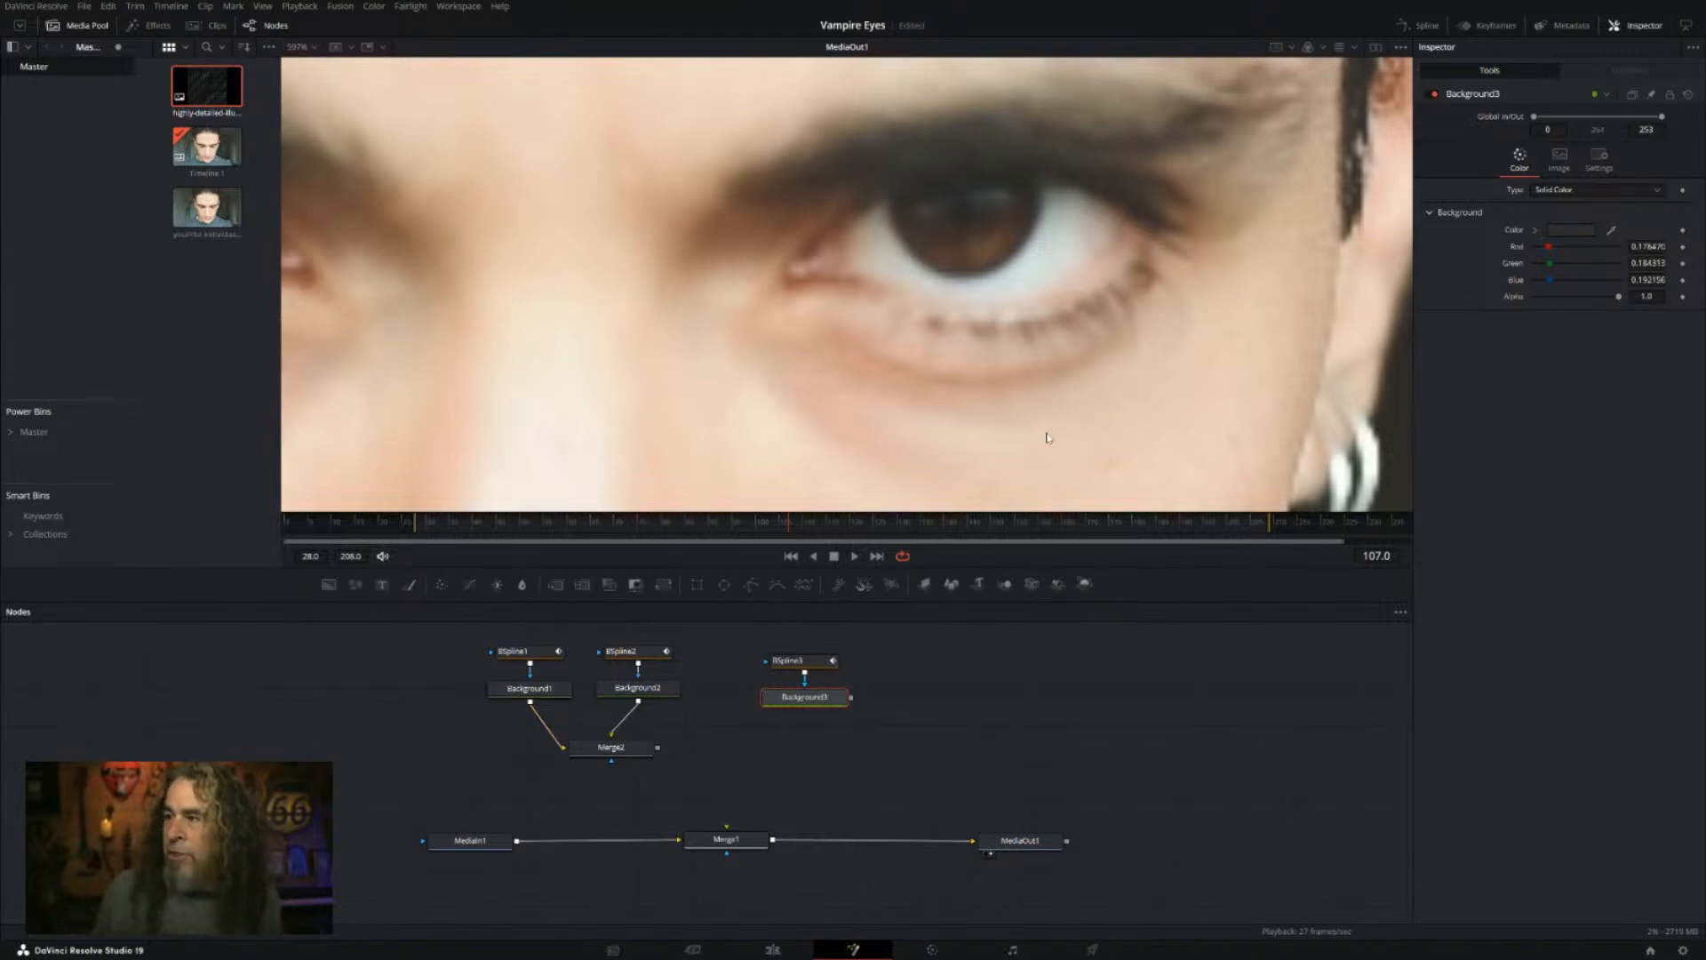
pyautogui.moveTo(1013, 470); pyautogui.dragTo(1013, 475)
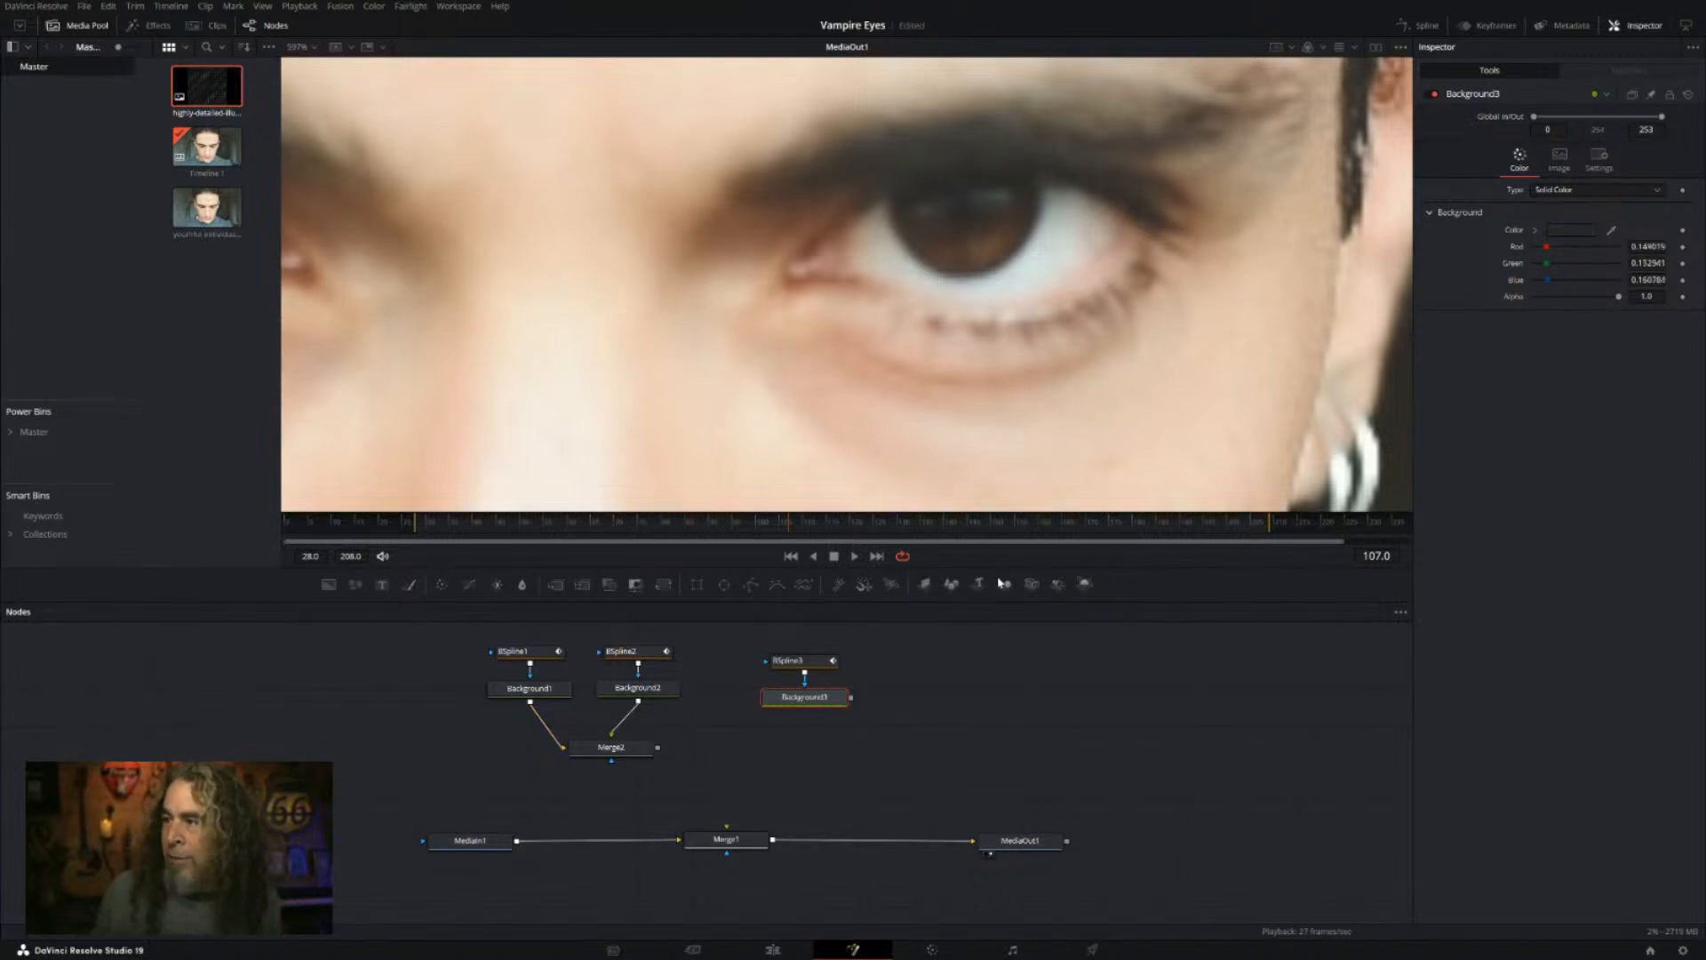
pyautogui.moveTo(851, 697); pyautogui.dragTo(720, 848)
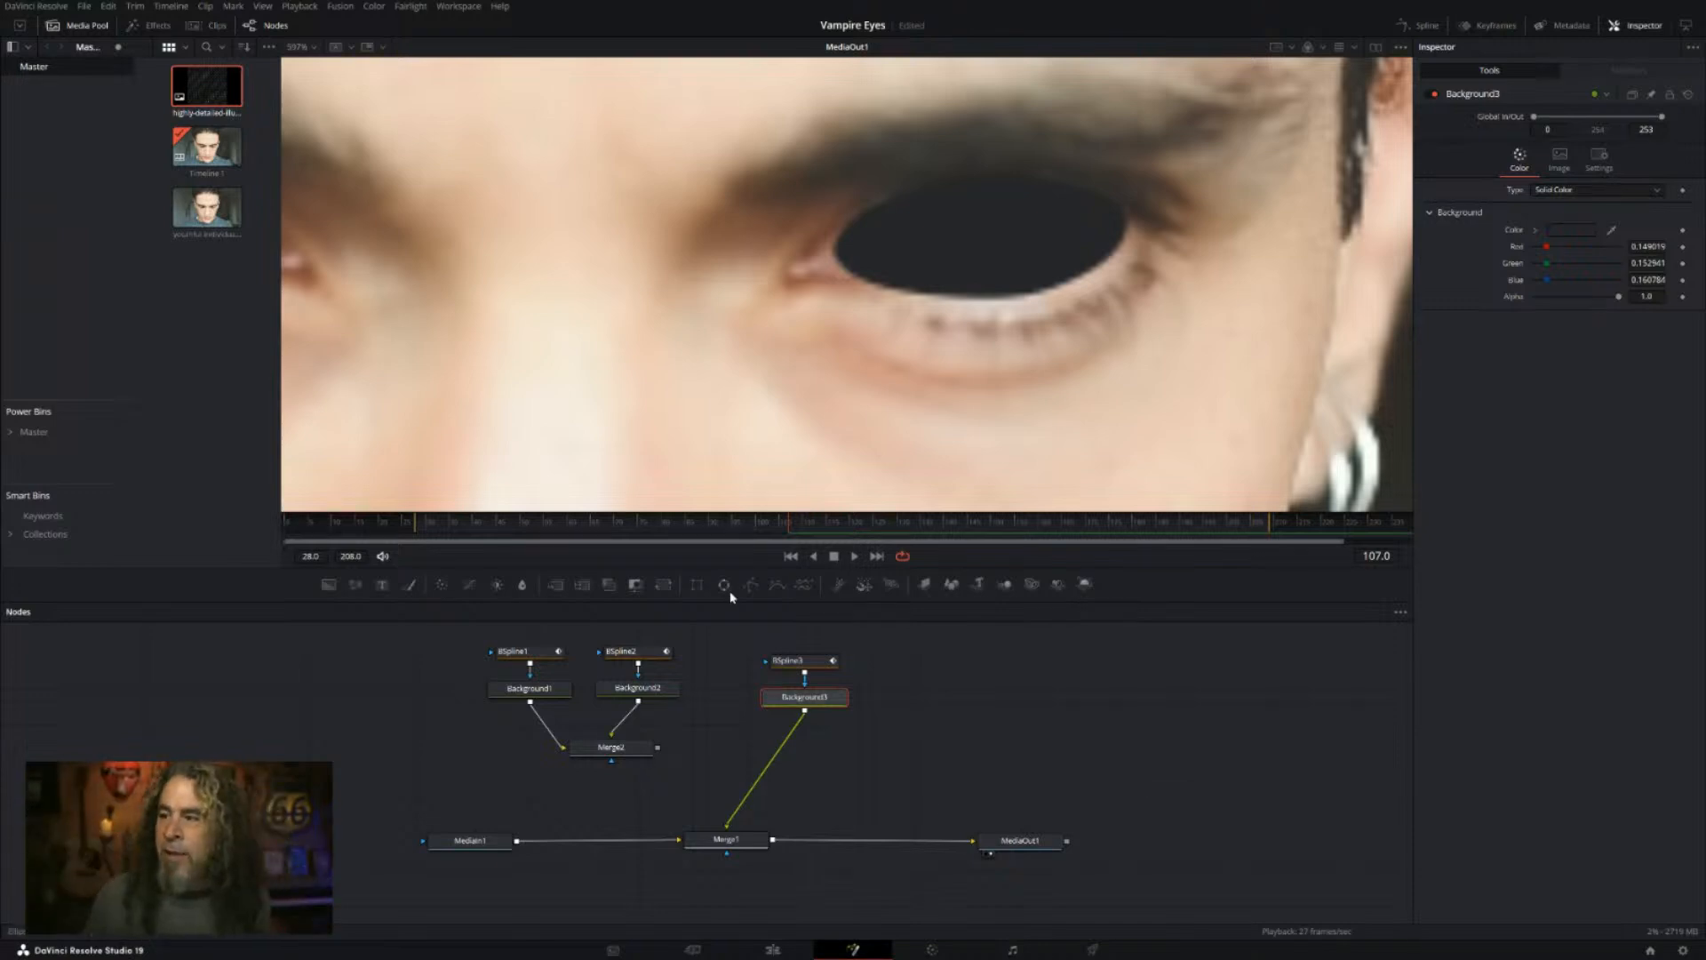
# Step: Feather the BSpline3 mask's edge around the blackened eye by setting its Soft Edge to 0.0016
pyautogui.click(799, 663)
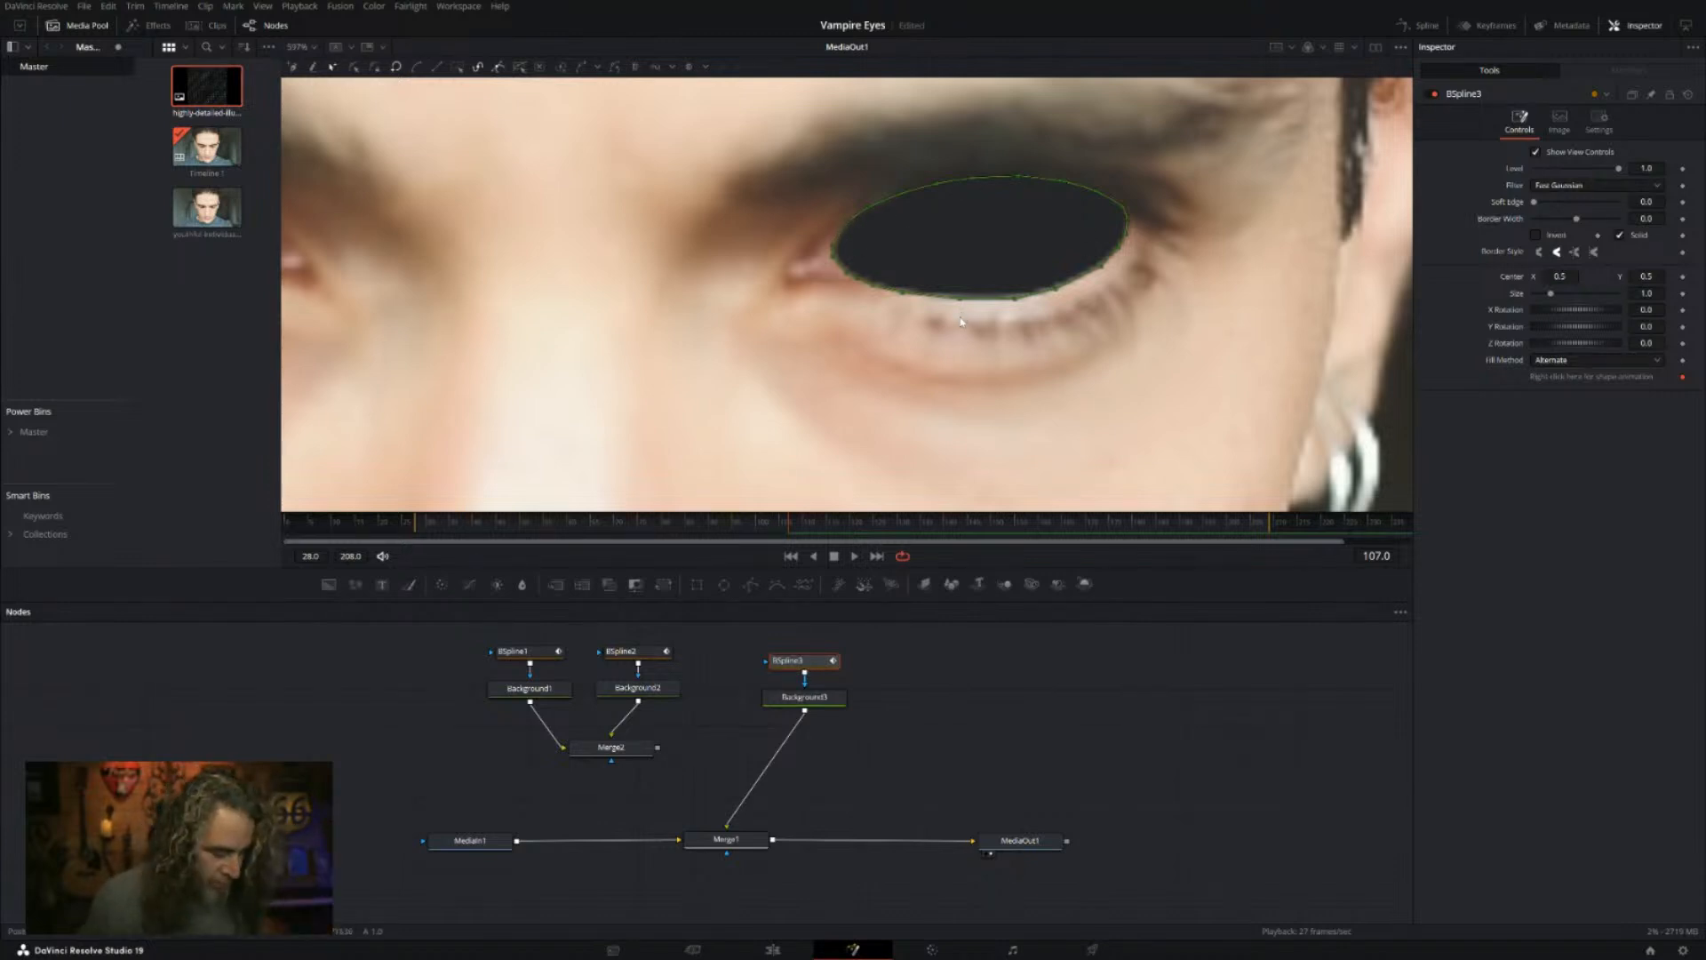
pyautogui.scroll(5, 919, 345)
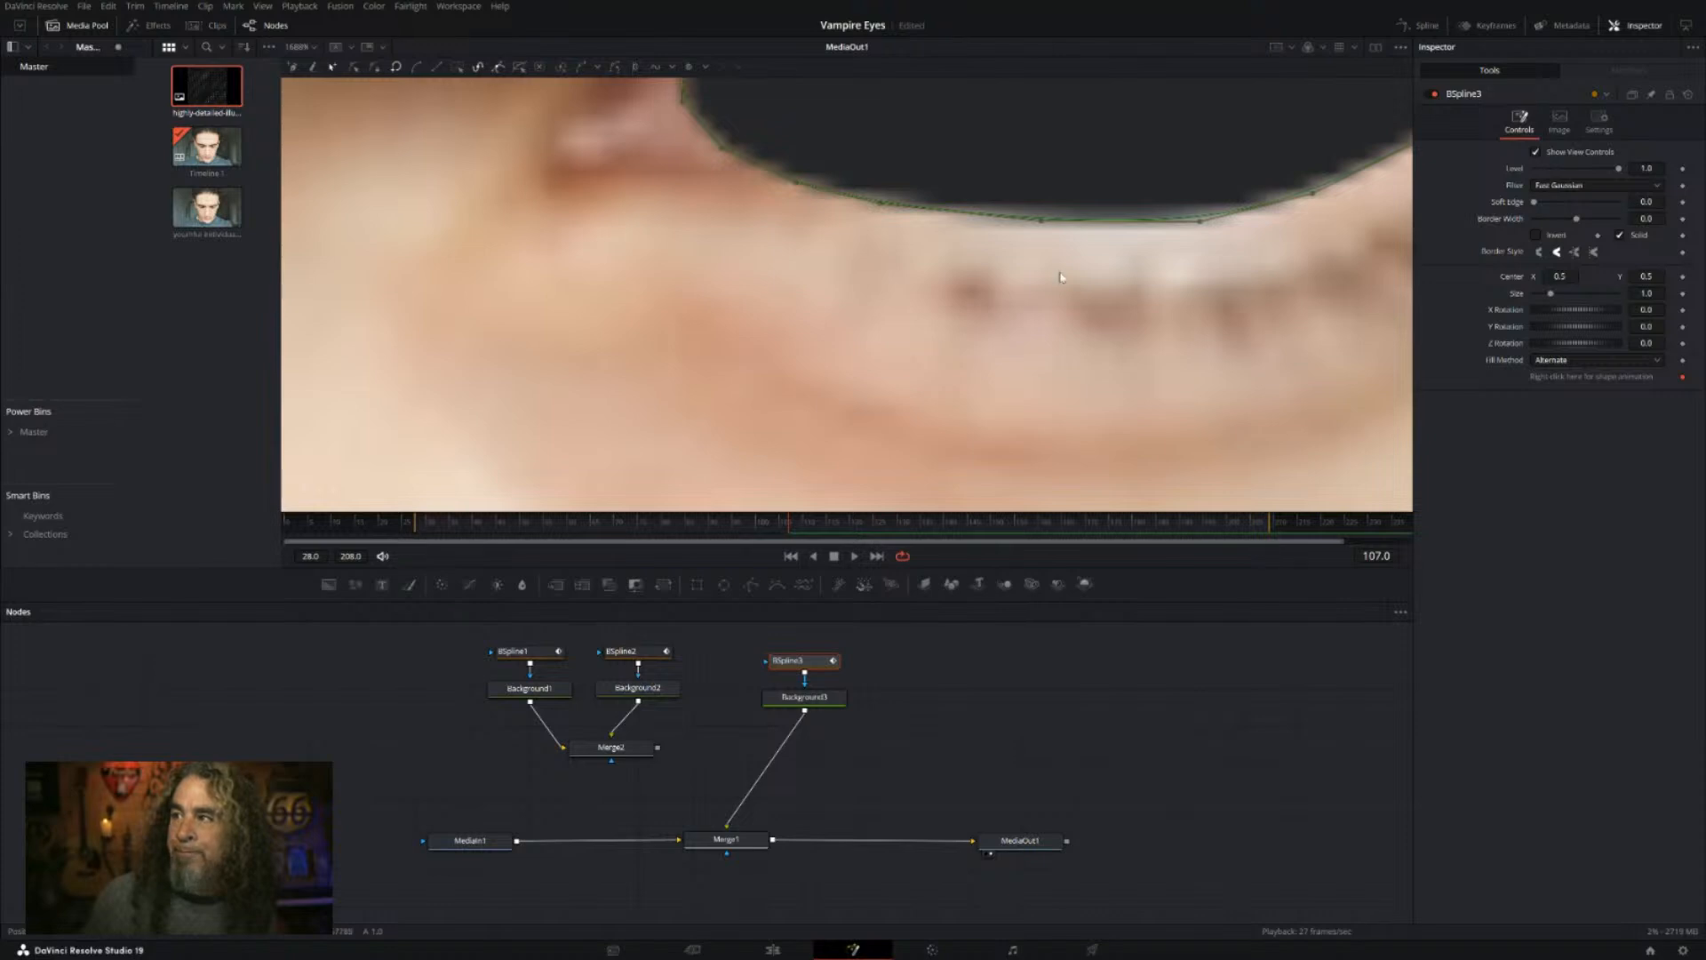
pyautogui.scroll(-5, 1060, 276)
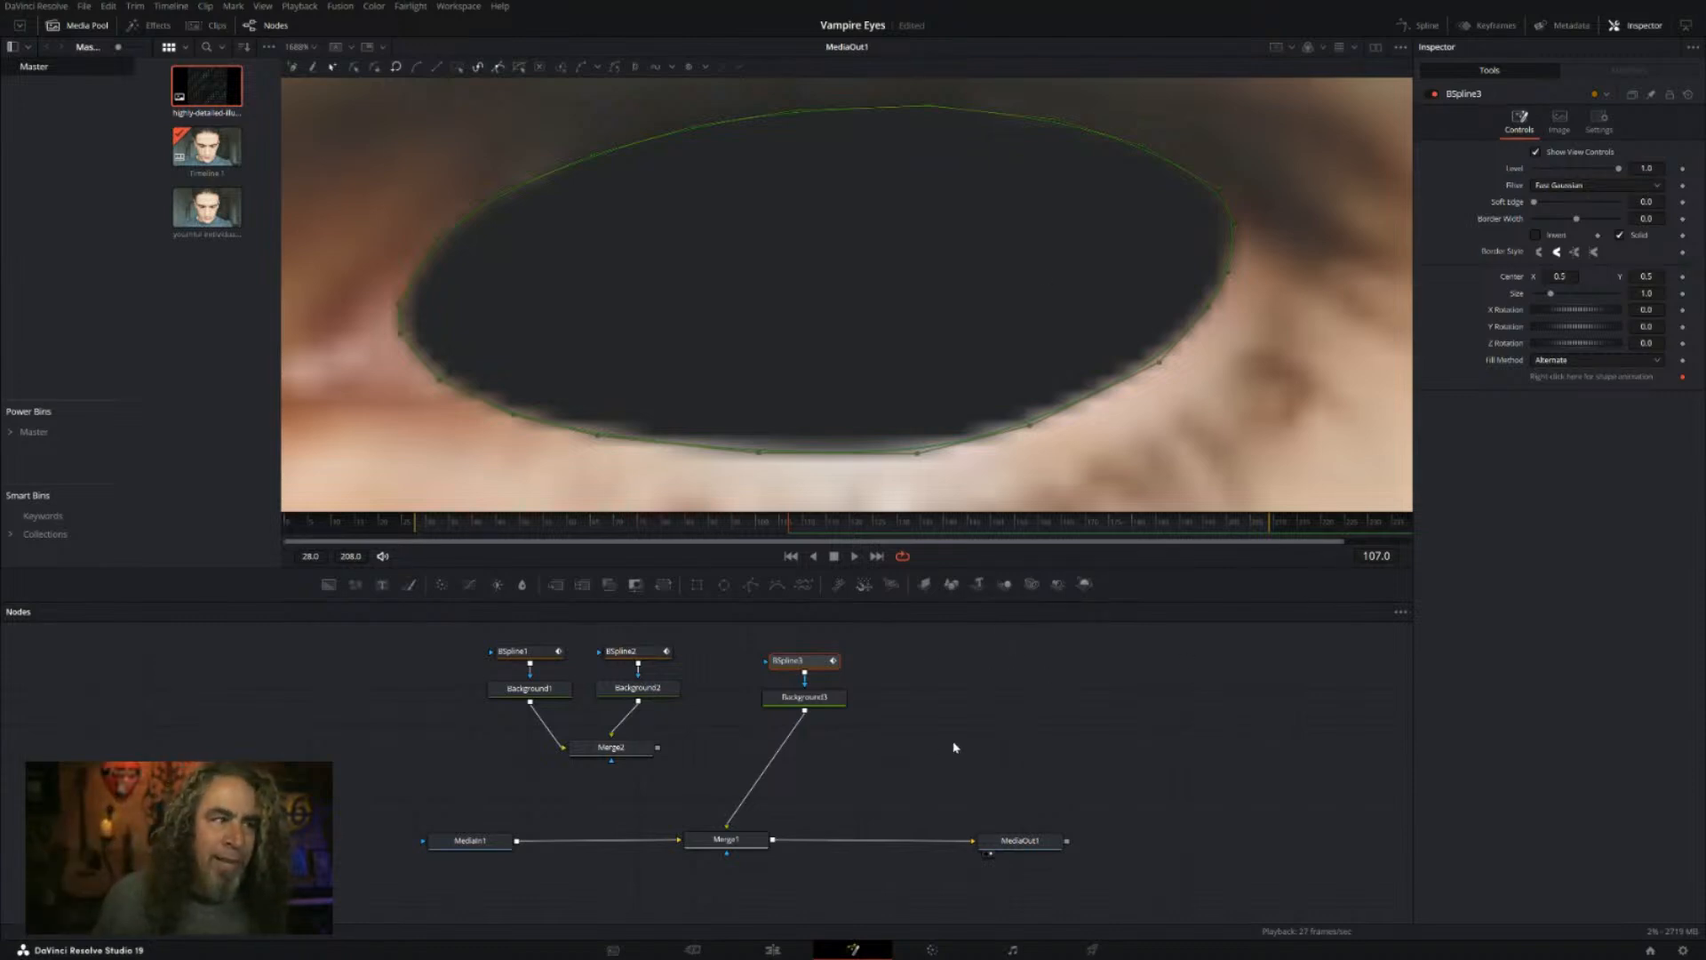
pyautogui.click(1018, 729)
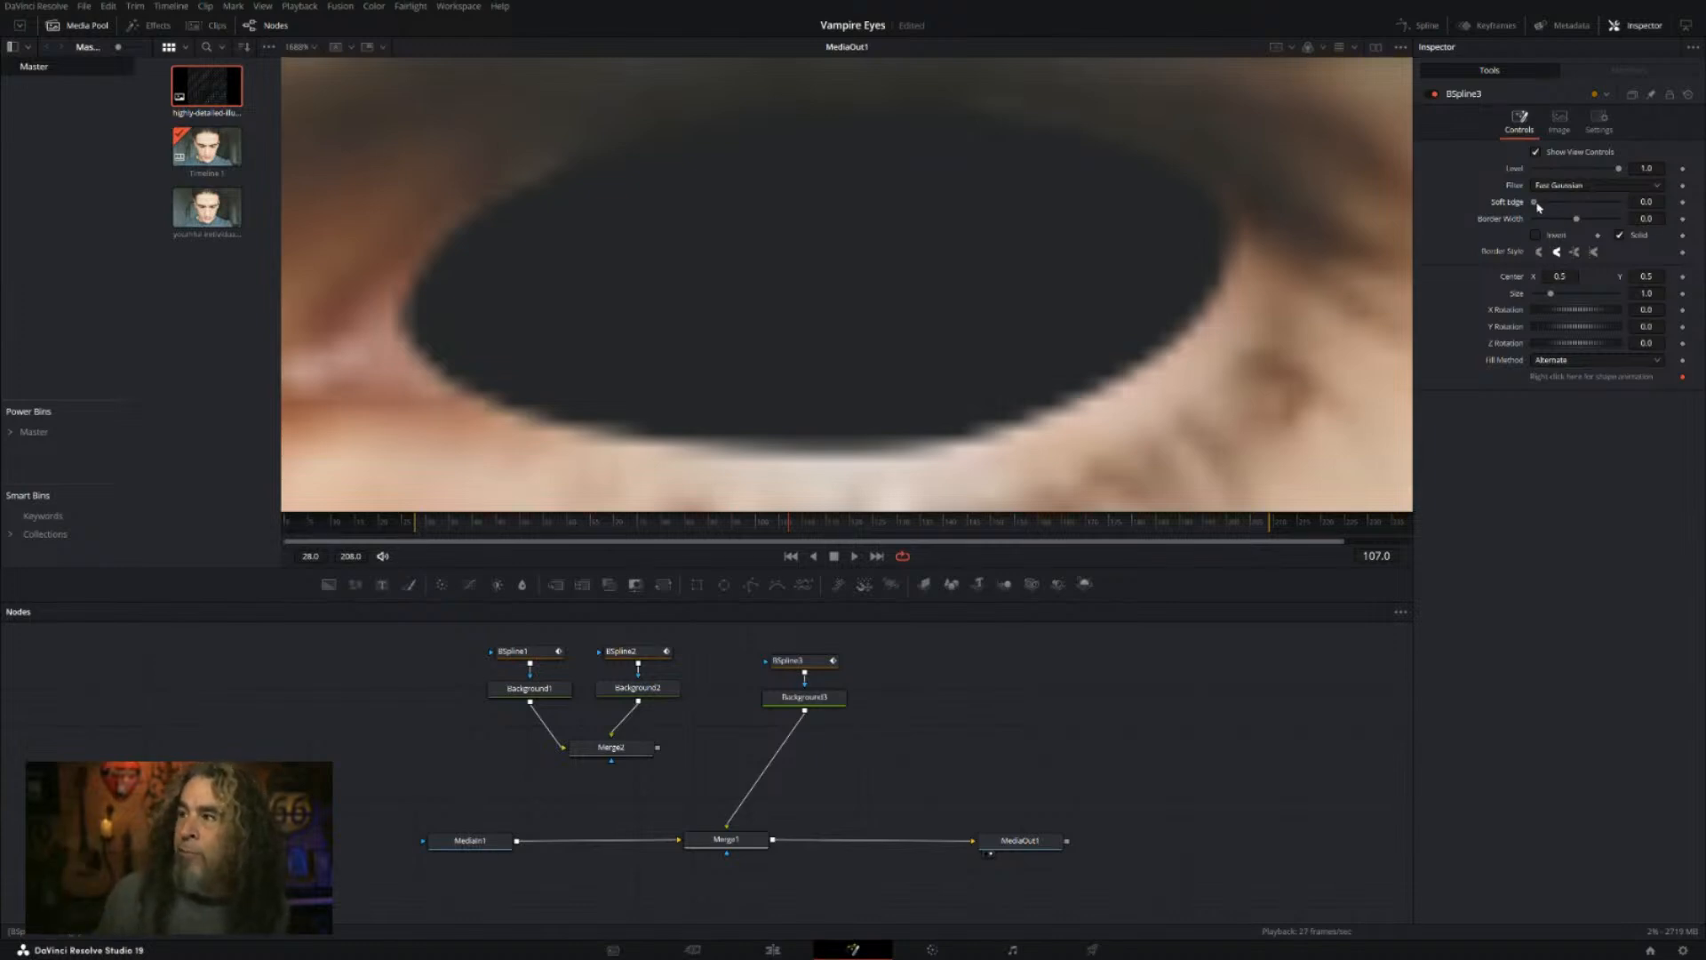
pyautogui.moveTo(1536, 204); pyautogui.dragTo(1569, 200)
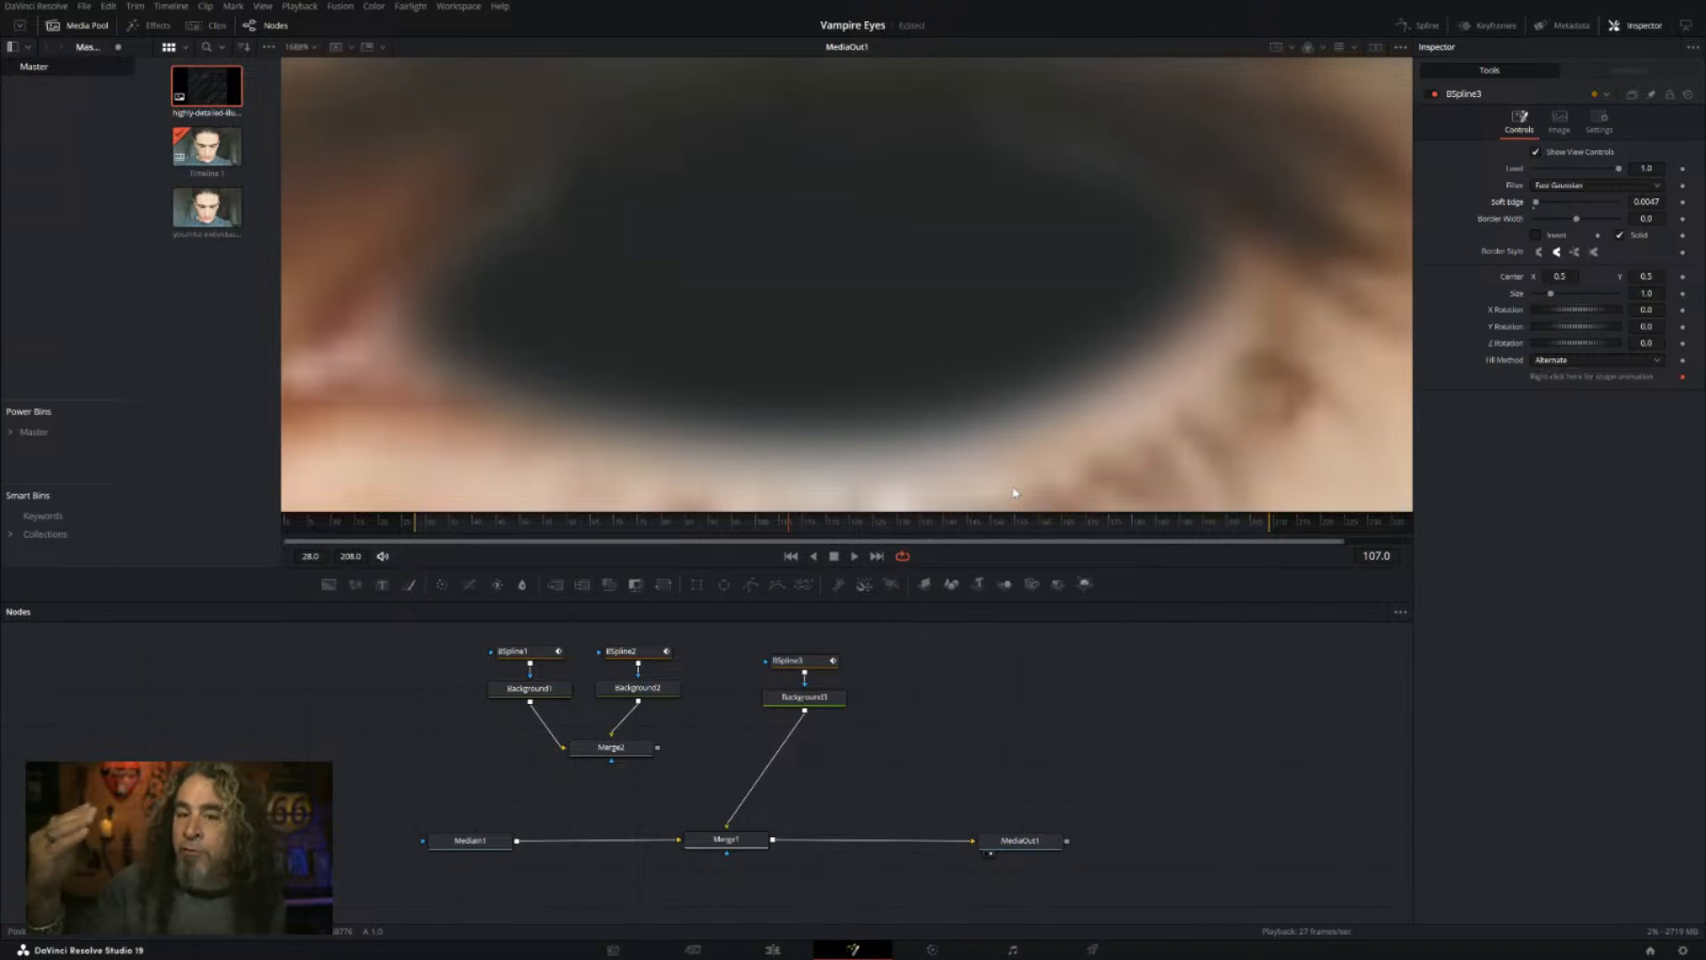
pyautogui.click(1536, 203)
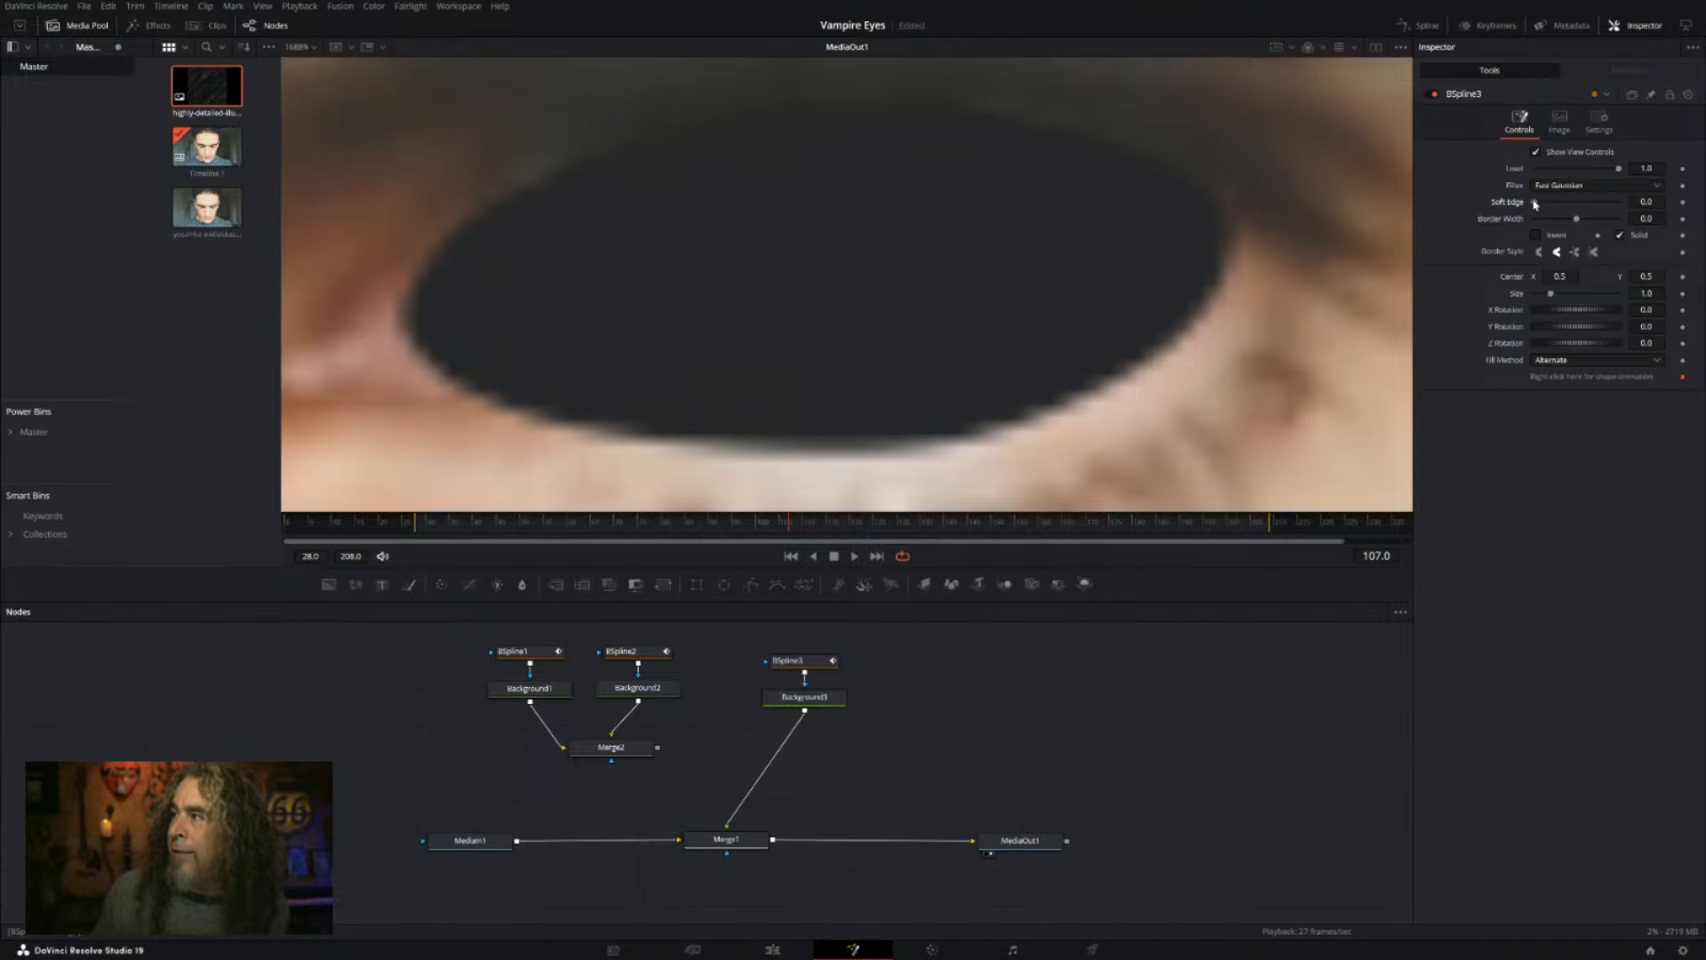
pyautogui.moveTo(1534, 205); pyautogui.dragTo(1535, 206)
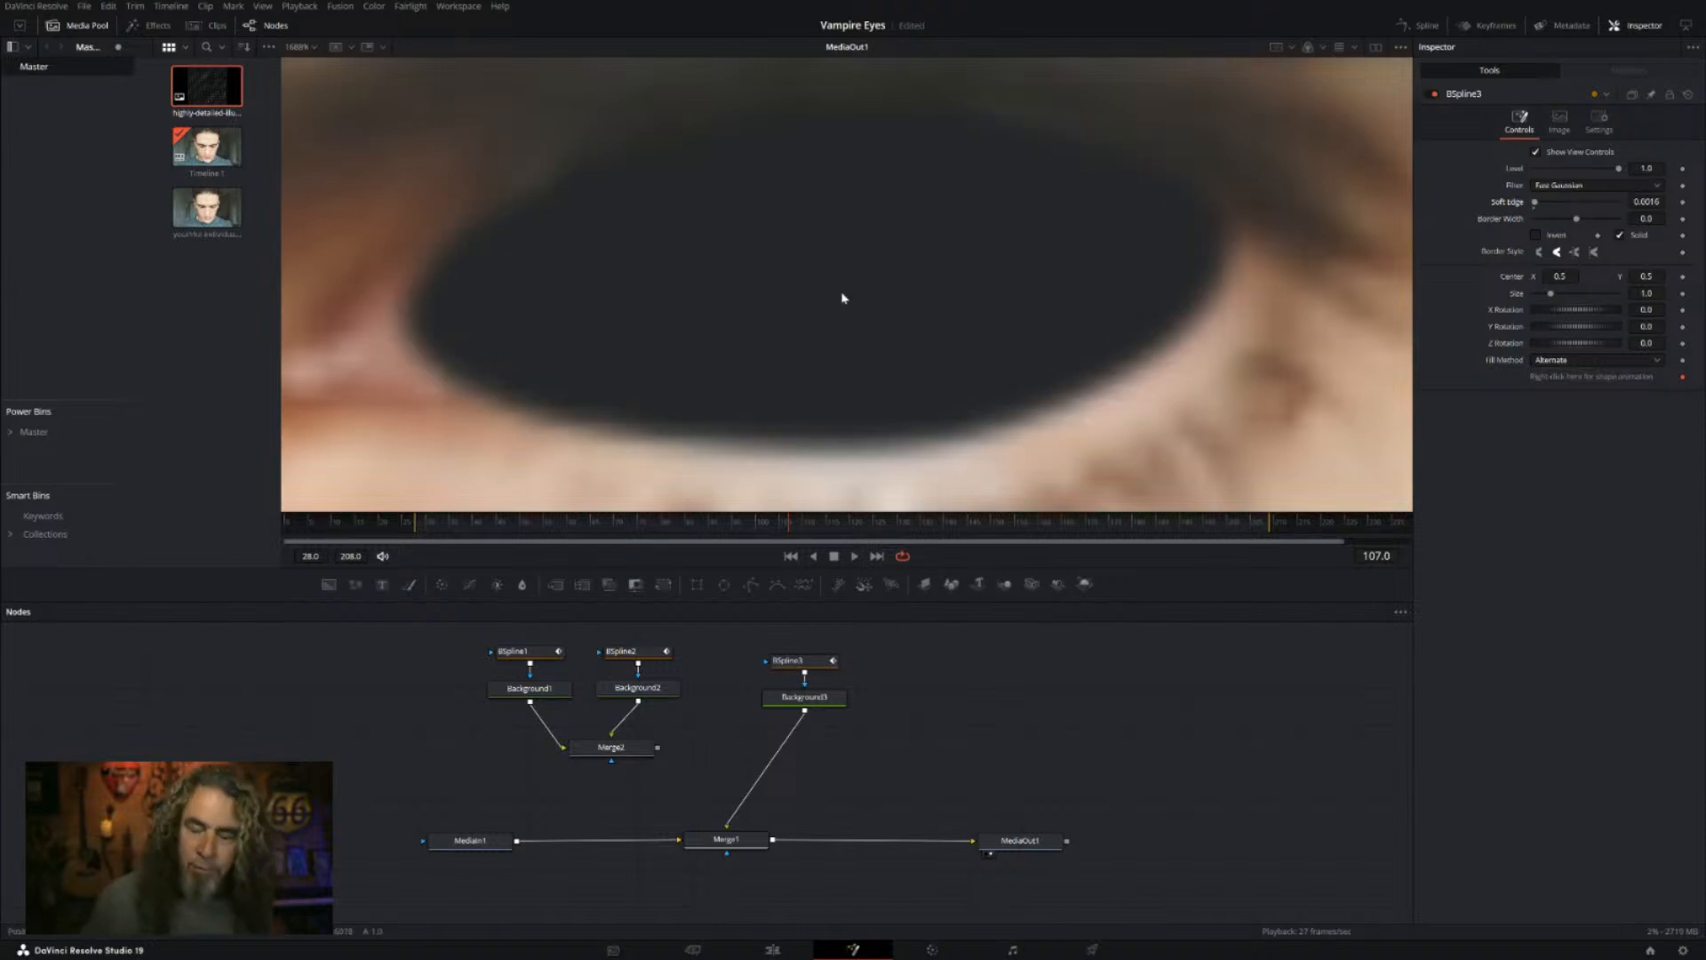
pyautogui.scroll(-6, 843, 299)
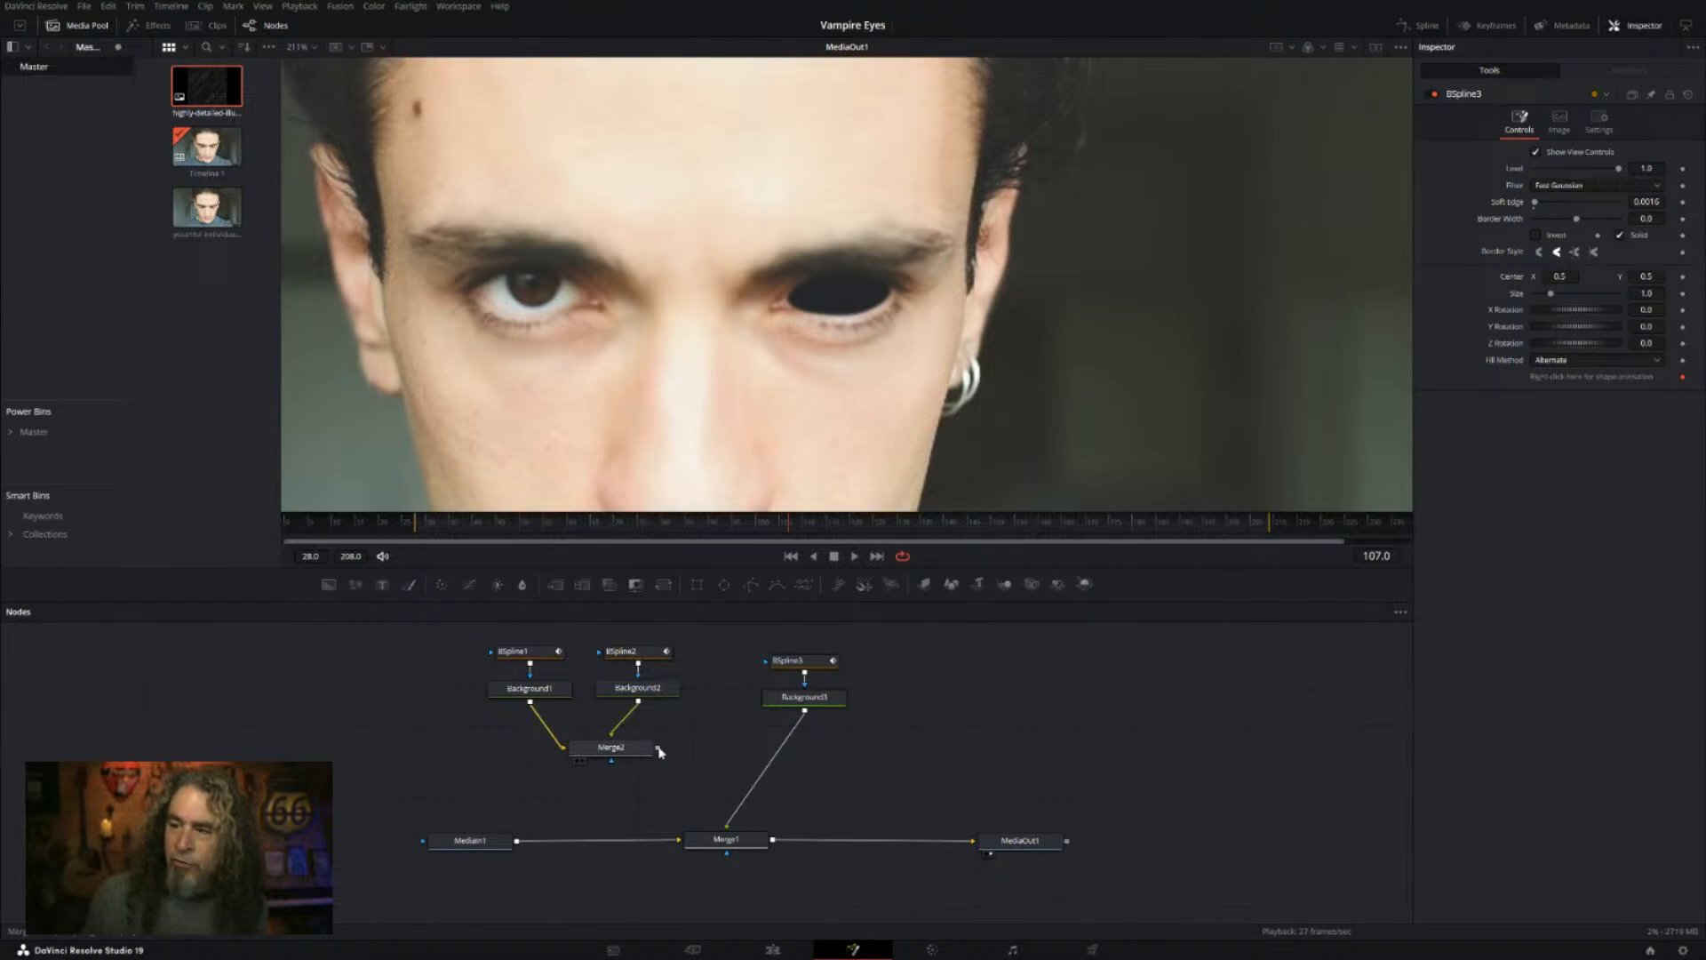
# Step: Disconnect Background3 from Merge1 so the uncovered eye can serve as reference for its reflection
pyautogui.moveTo(659, 751)
pyautogui.mouseDown()
pyautogui.moveTo(728, 844)
pyautogui.moveTo(627, 753)
pyautogui.mouseUp()
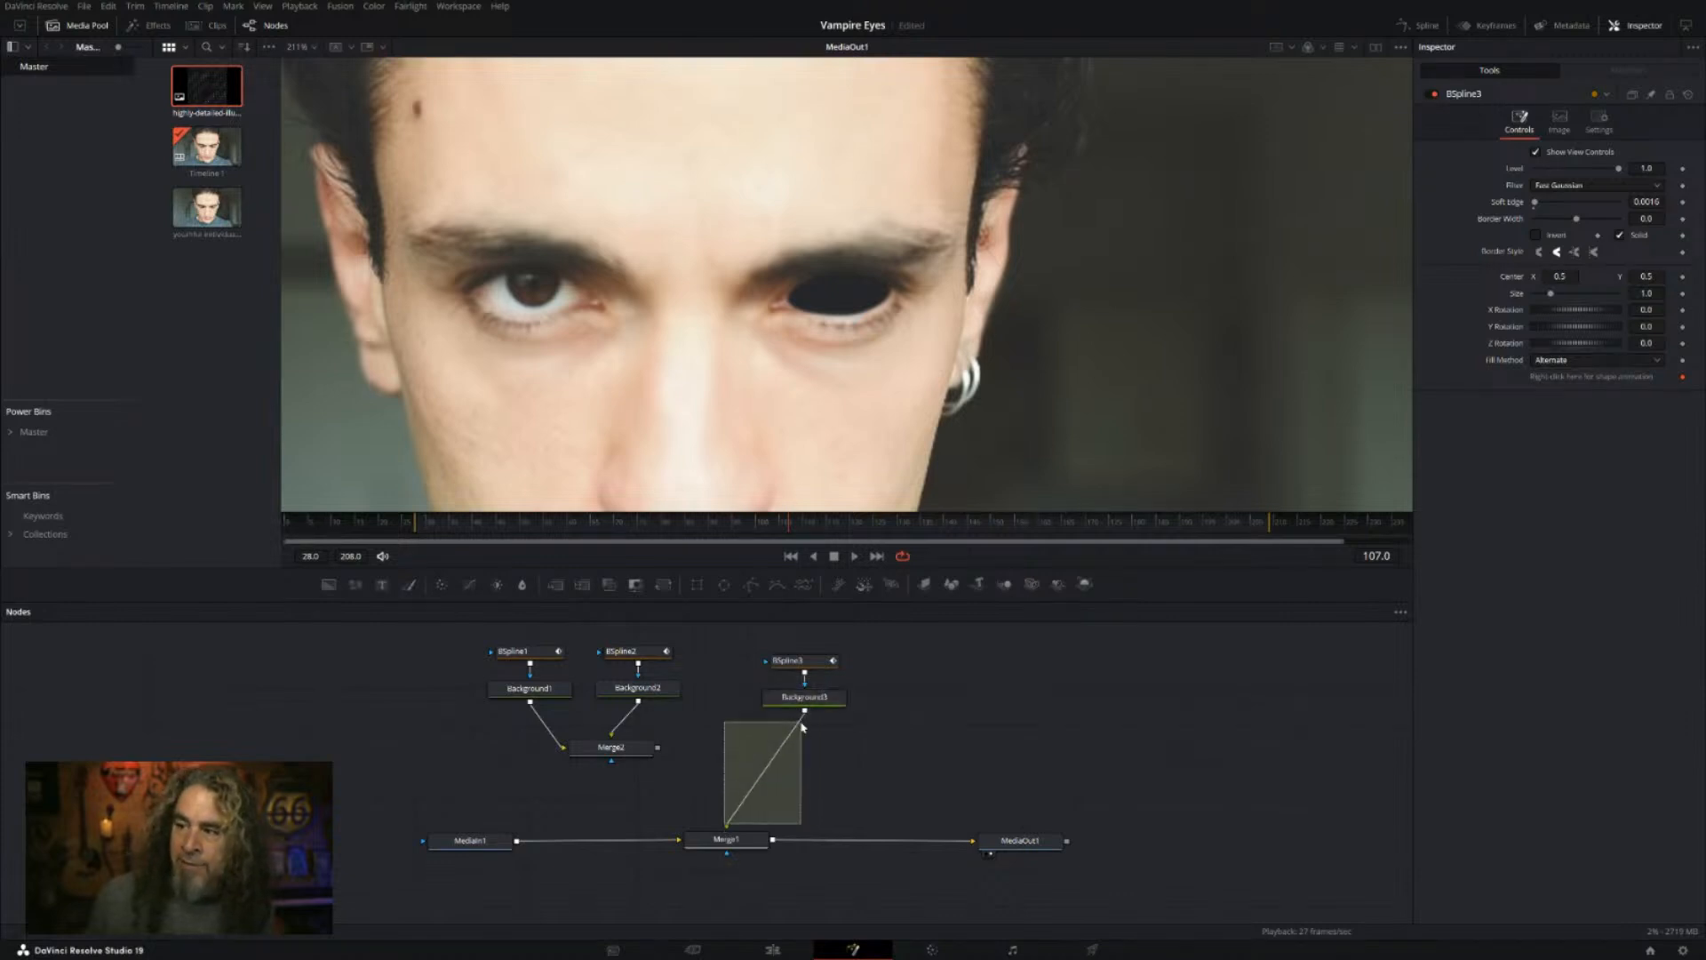
pyautogui.moveTo(724, 831); pyautogui.dragTo(811, 707)
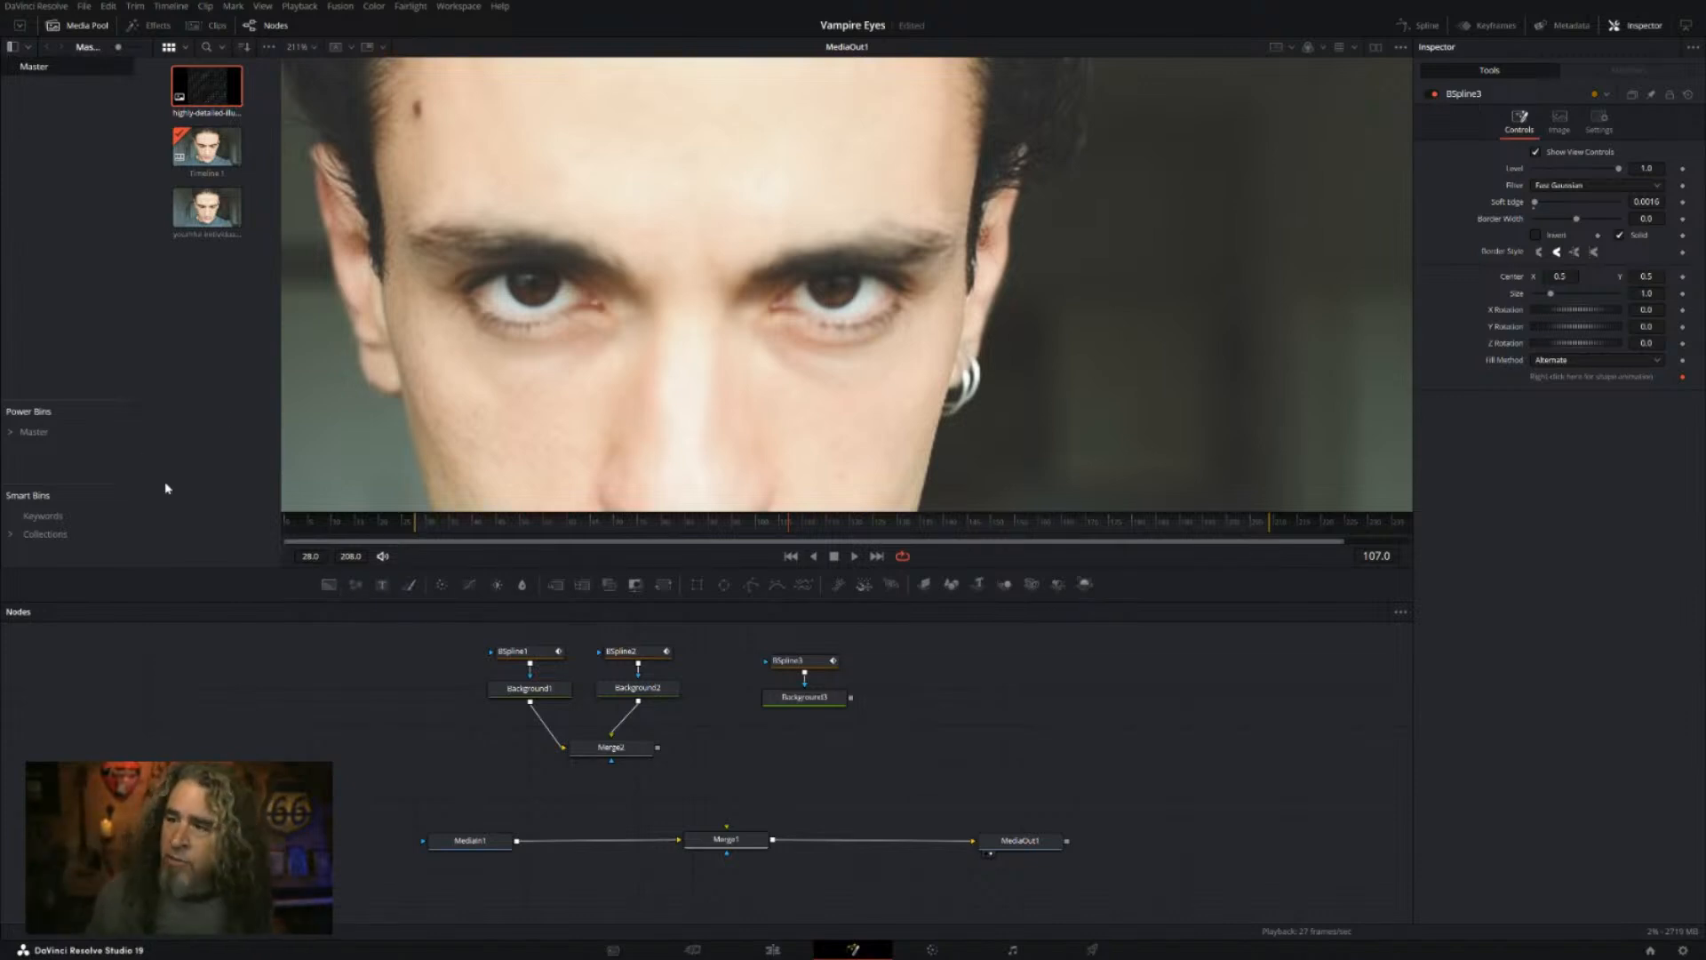
pyautogui.moveTo(454, 629); pyautogui.dragTo(695, 772)
# Step: Add a fourth Background node beside Background3 and attach a B-Spline mask to it
pyautogui.moveTo(327, 584); pyautogui.dragTo(927, 704)
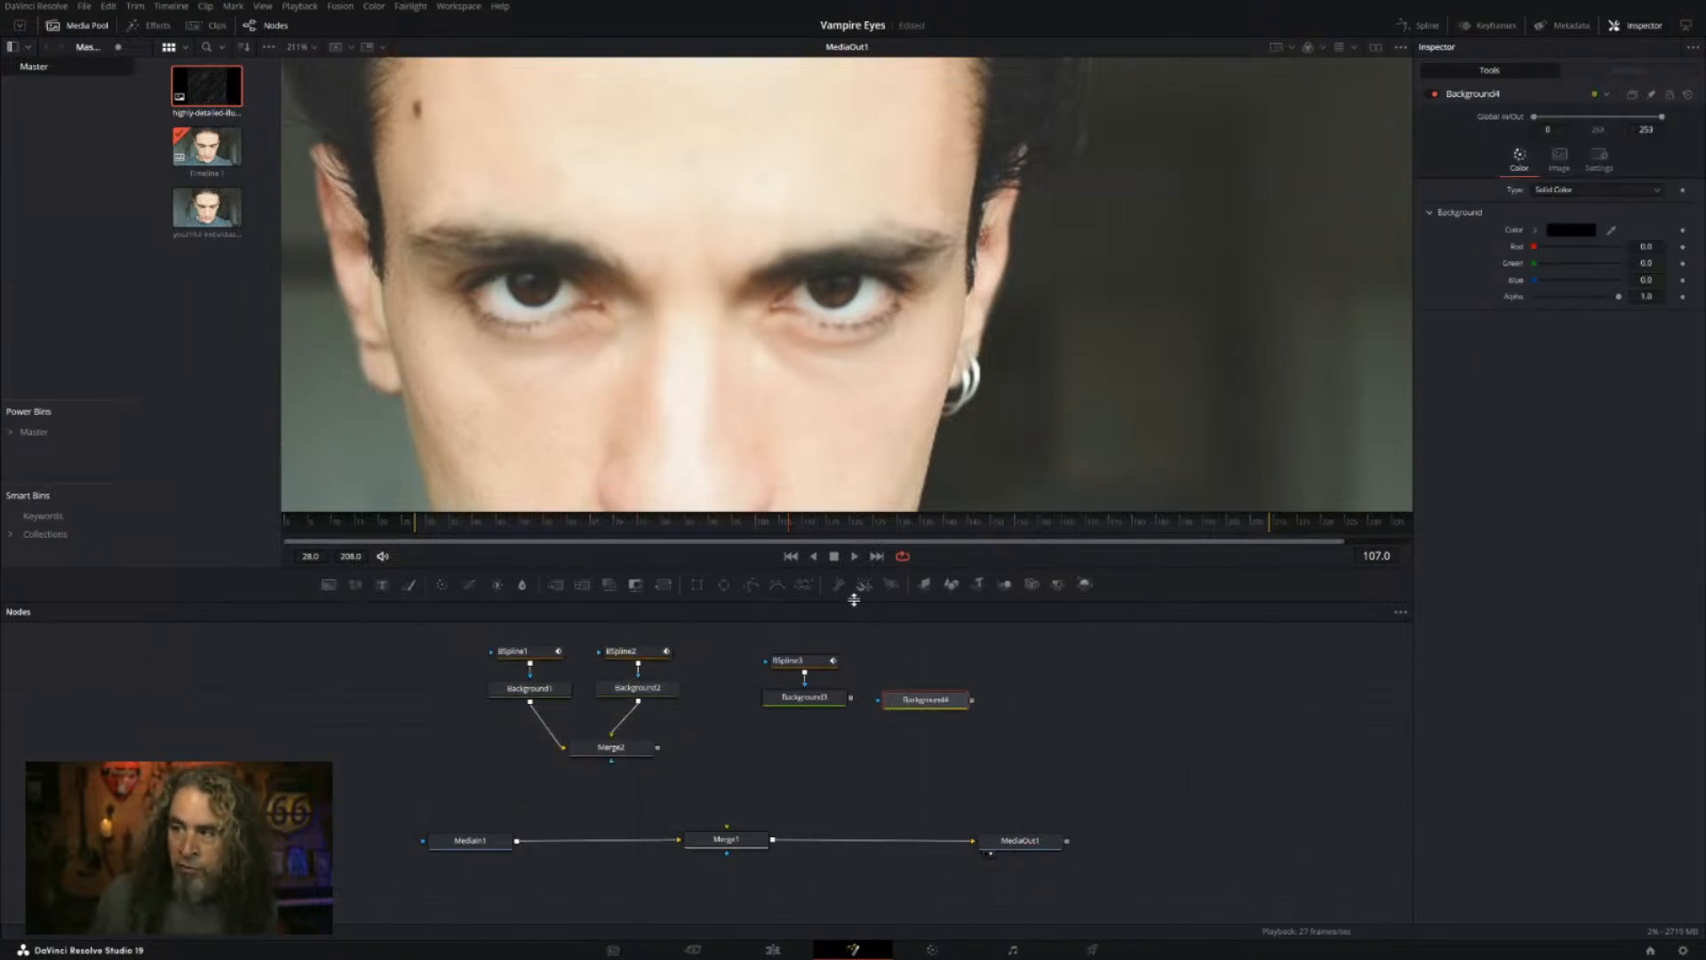
pyautogui.click(768, 587)
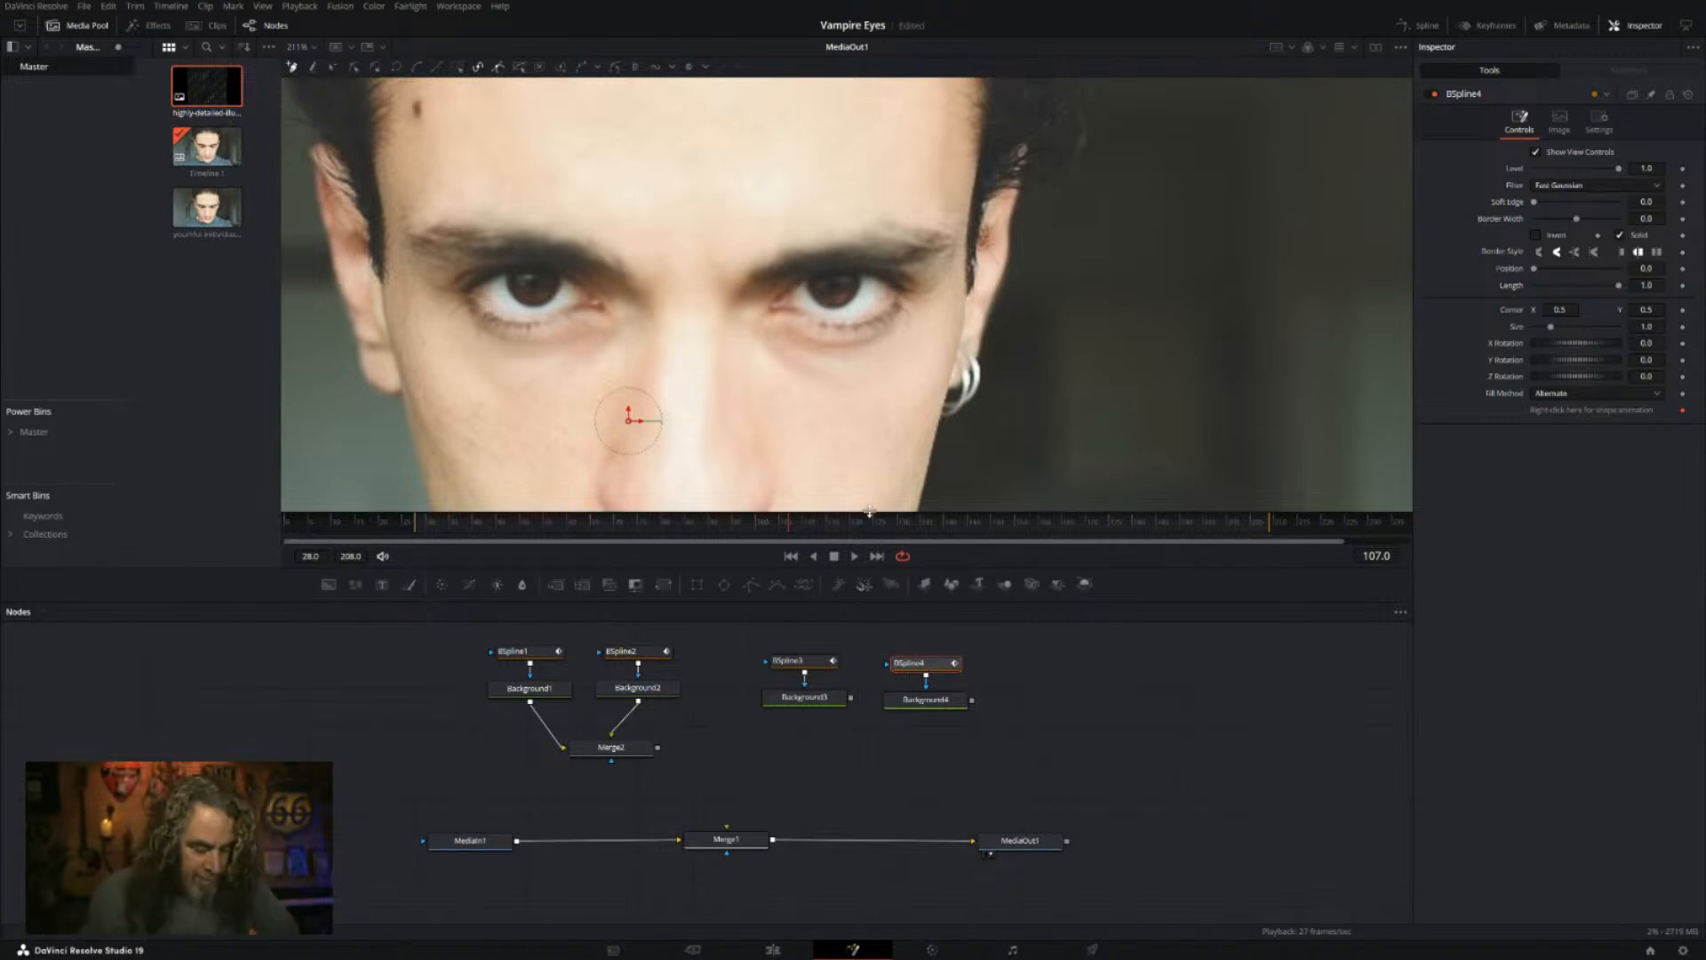
# Step: Trace a small closed BSpline4 shape around the bright reflection in the upper part of the iris, and reshape its inner end
pyautogui.scroll(4, 786, 471)
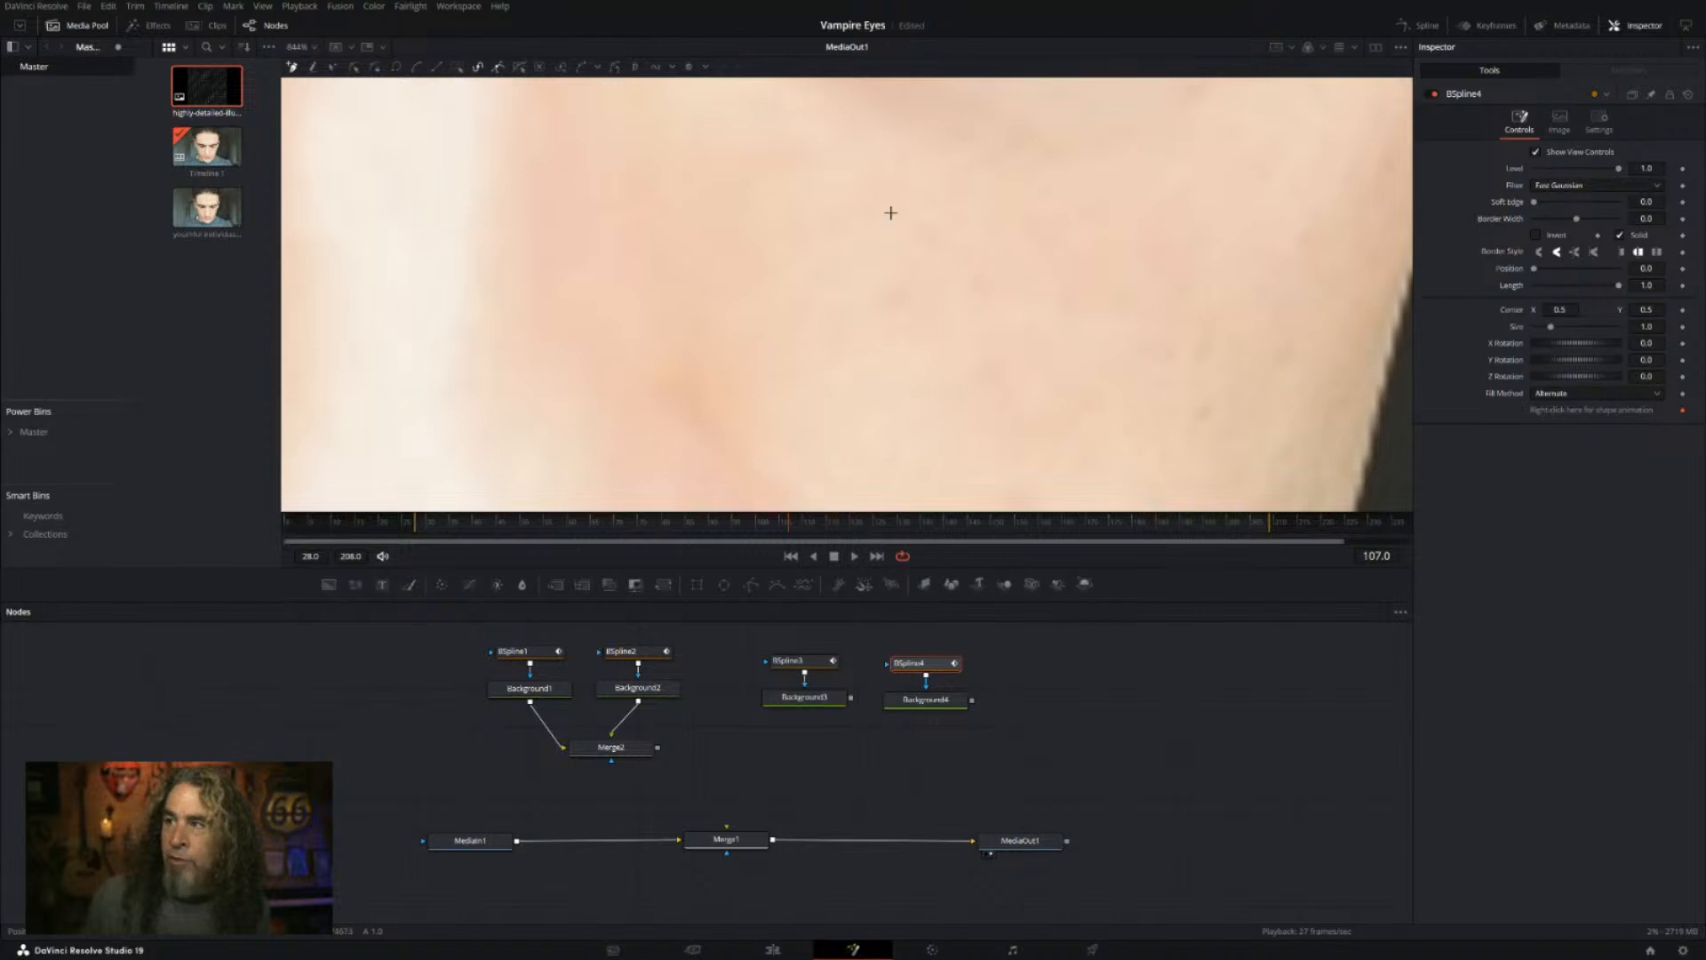
pyautogui.moveTo(891, 213); pyautogui.dragTo(877, 513)
pyautogui.scroll(2, 861, 438)
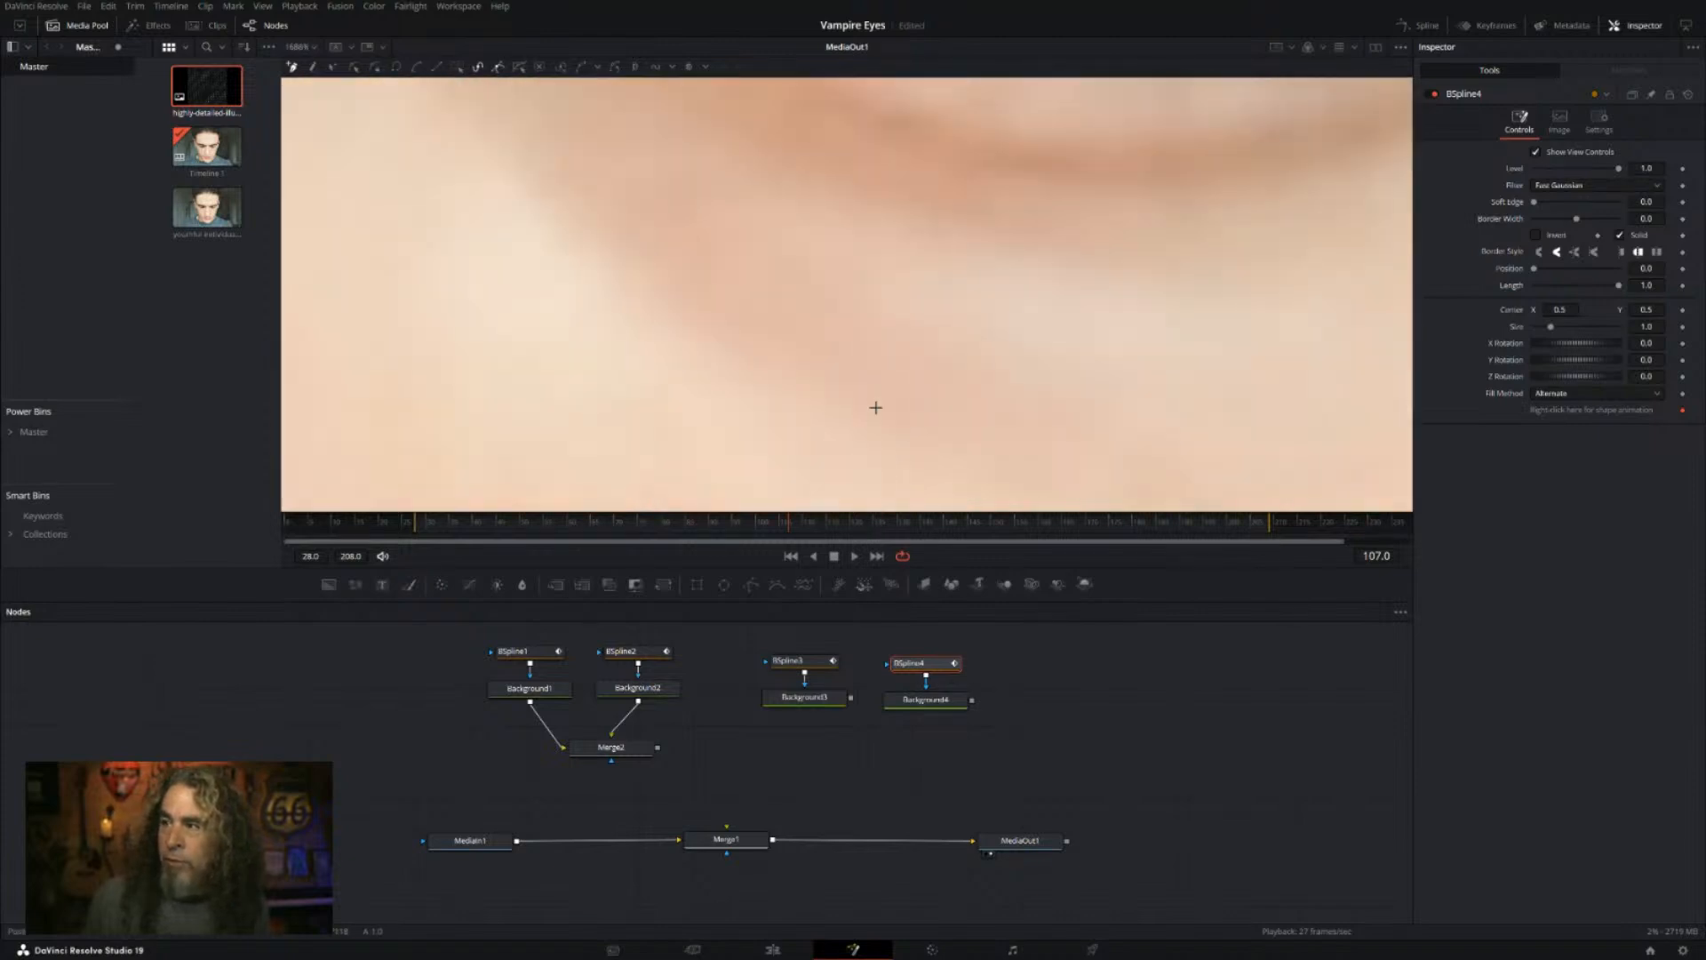
pyautogui.moveTo(891, 314); pyautogui.dragTo(837, 558)
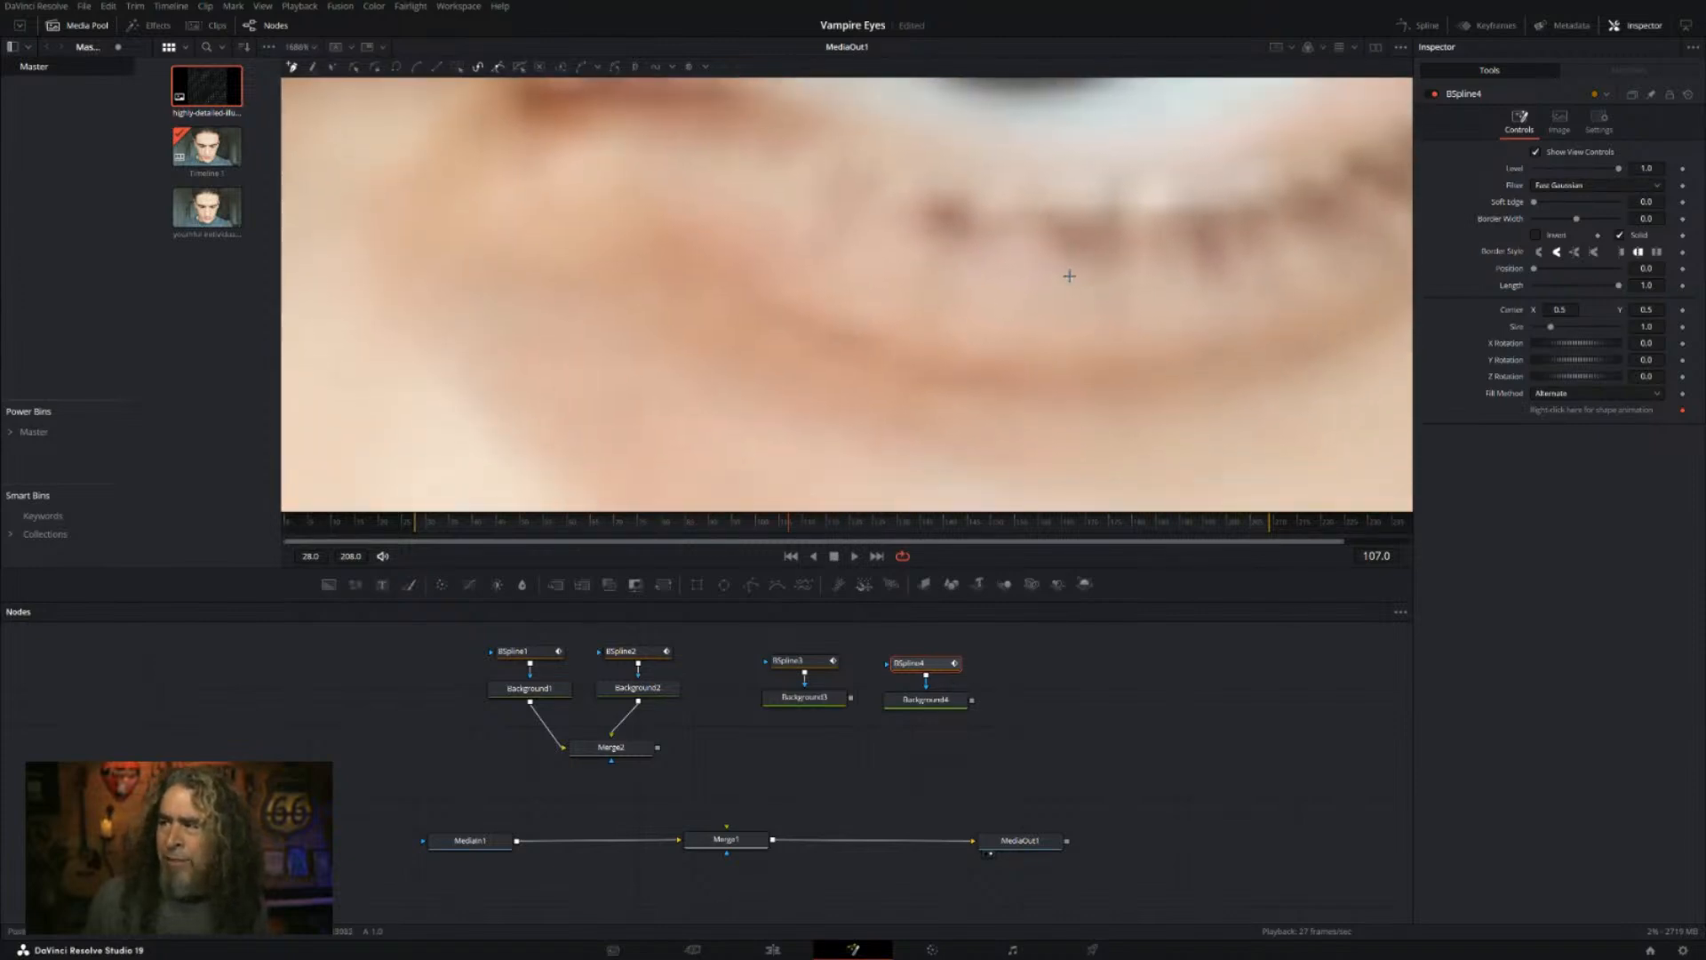
pyautogui.scroll(-2, 1059, 273)
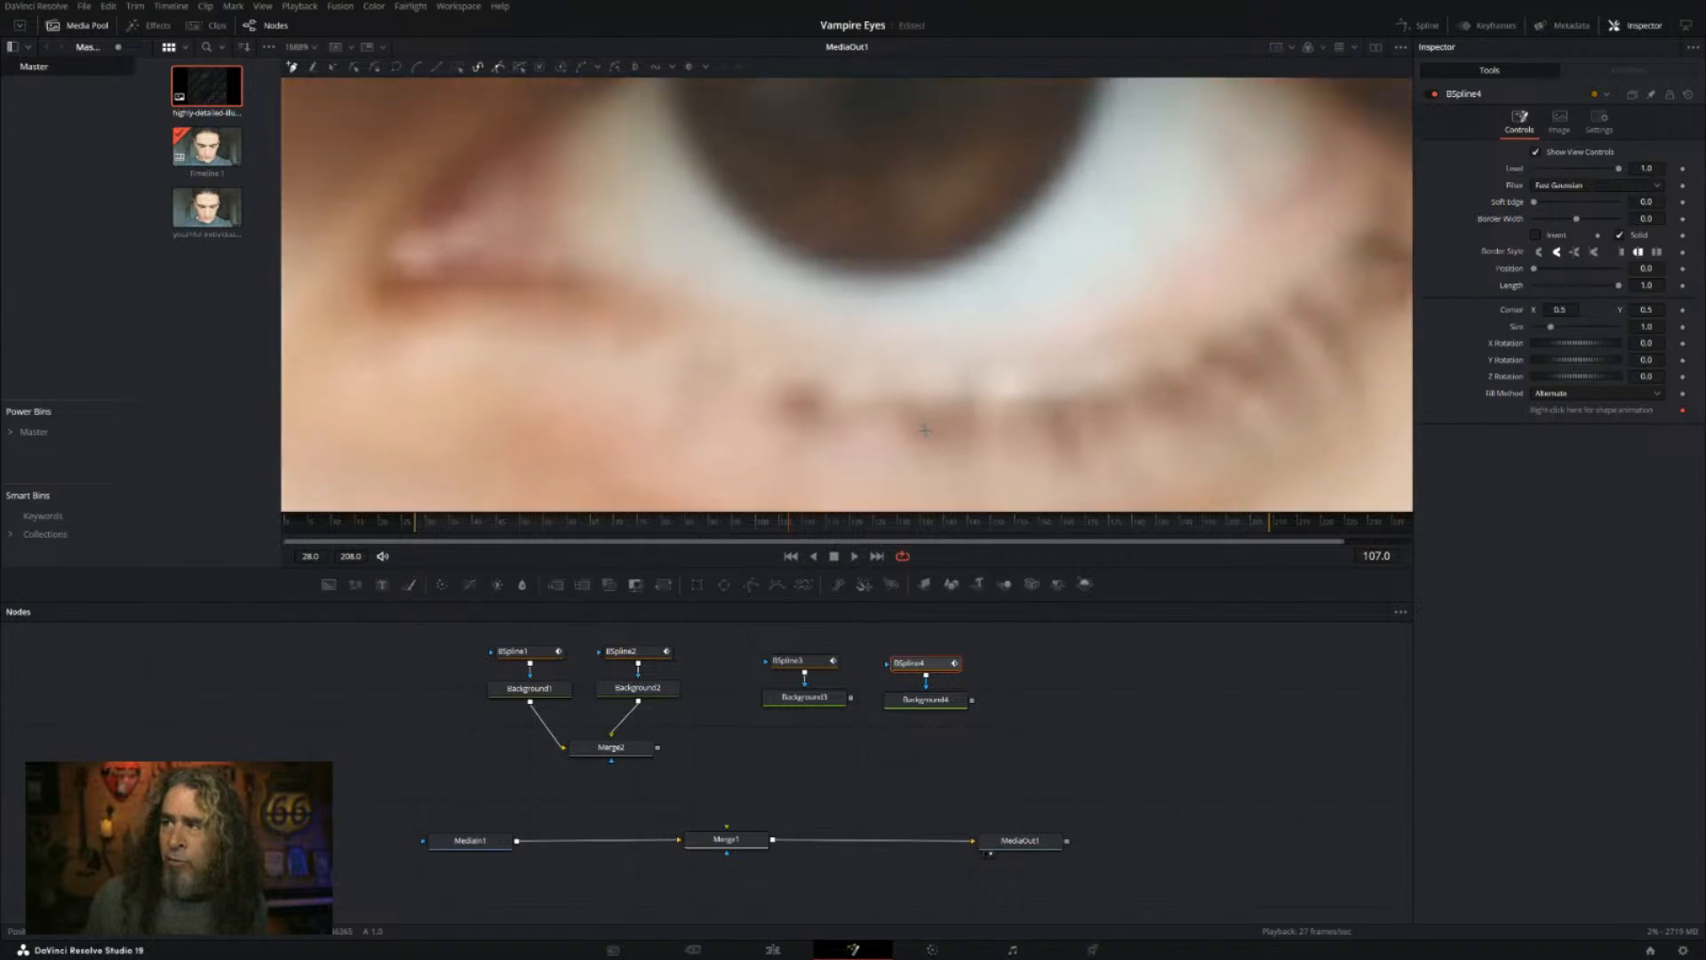
pyautogui.scroll(-1, 948, 330)
pyautogui.moveTo(978, 268); pyautogui.dragTo(951, 316)
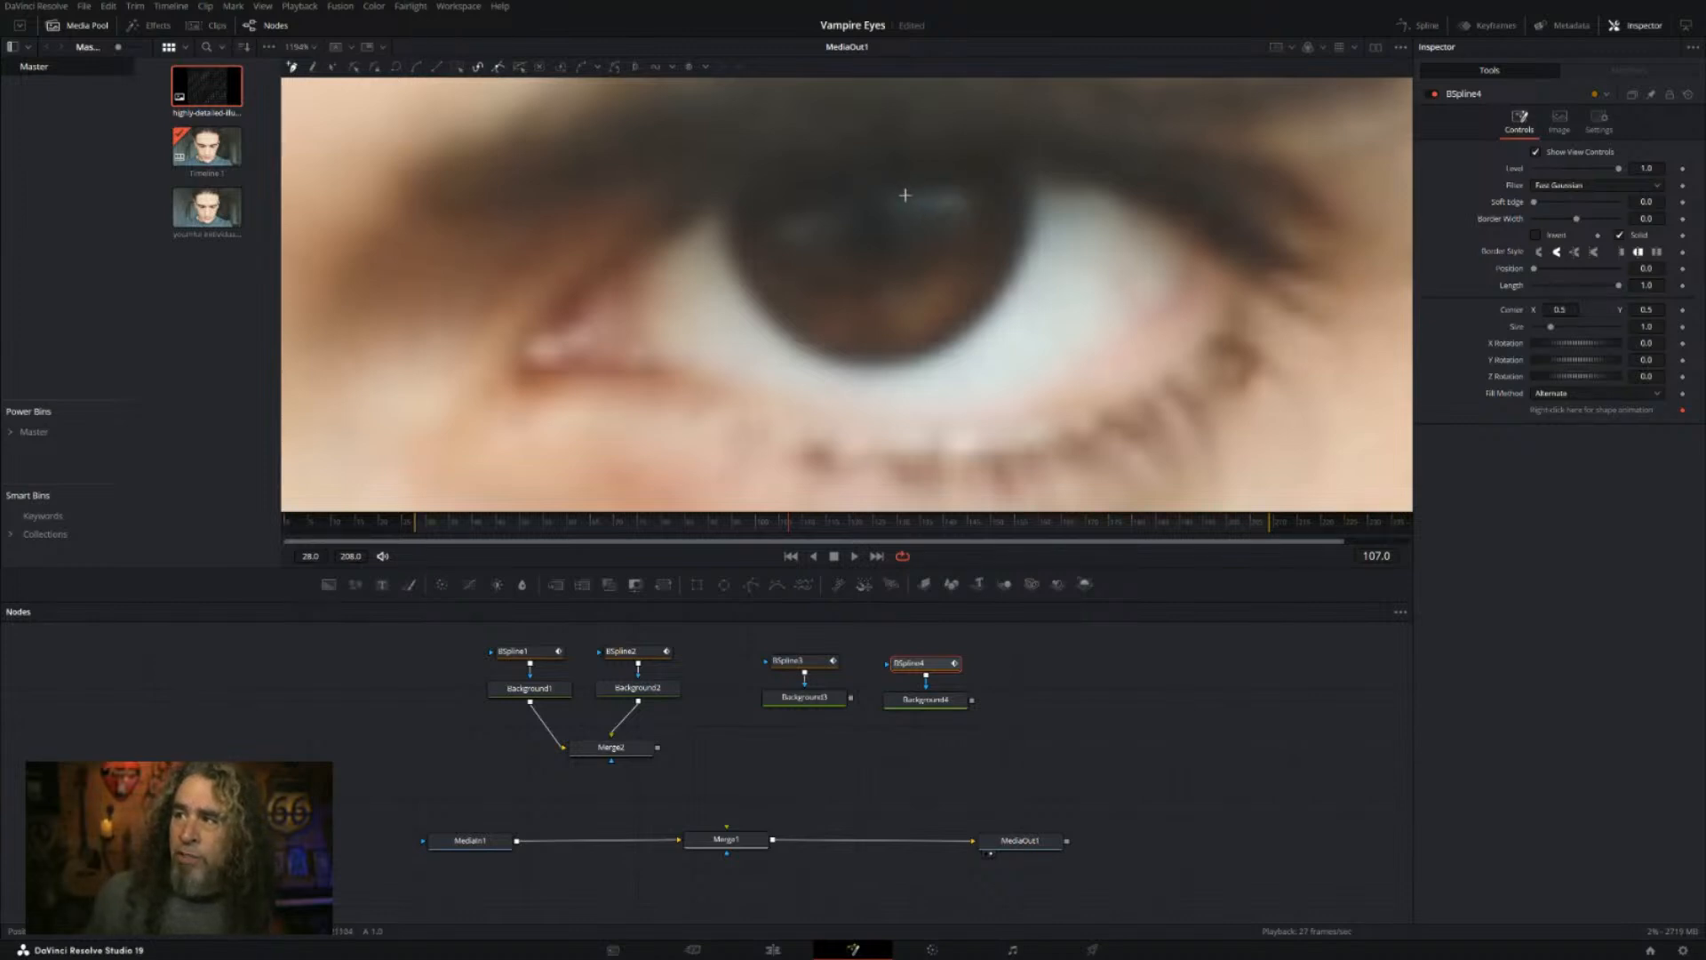
pyautogui.click(888, 198)
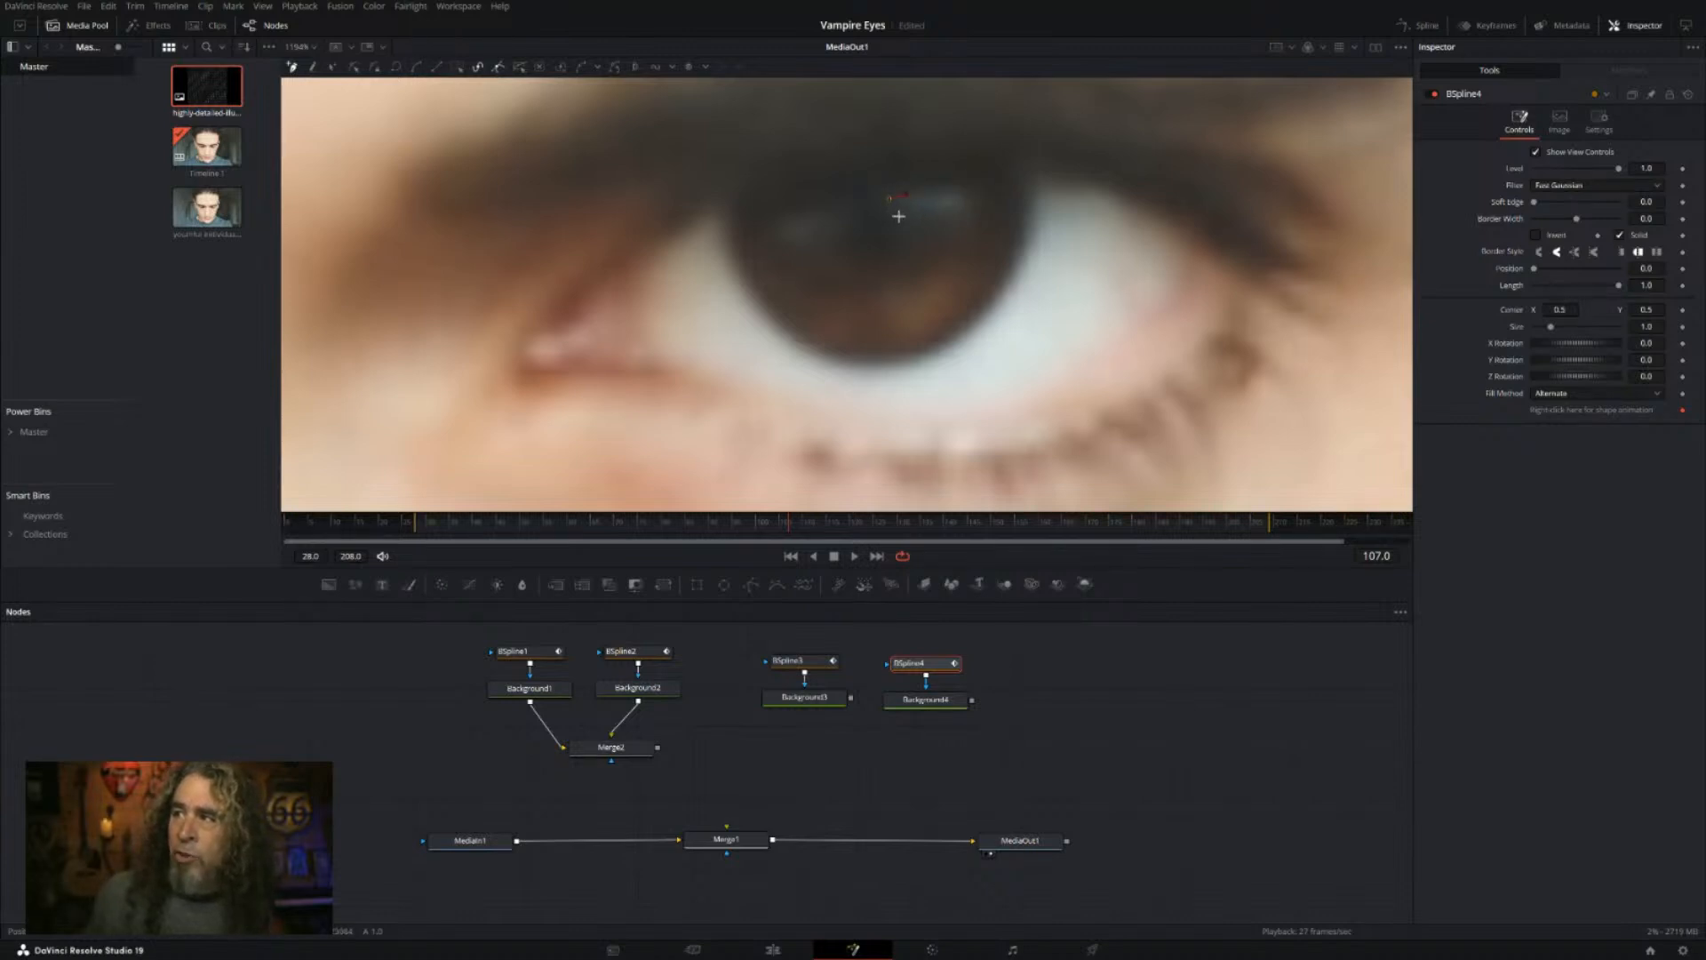
pyautogui.click(952, 190)
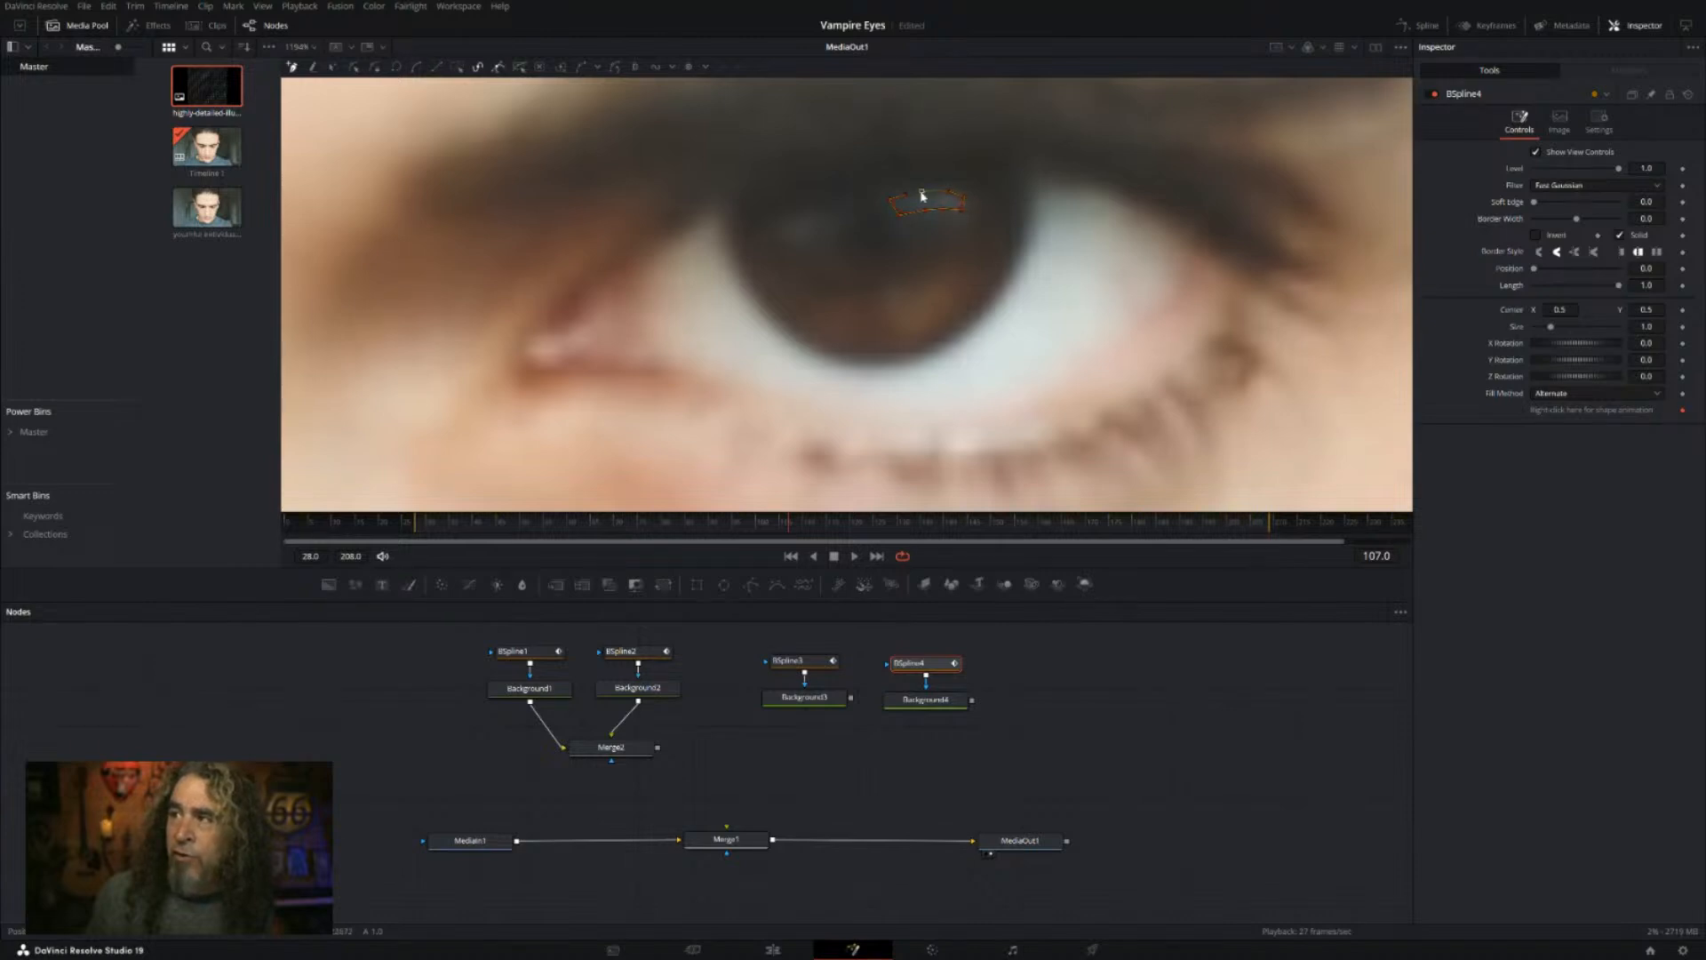
pyautogui.scroll(5, 938, 218)
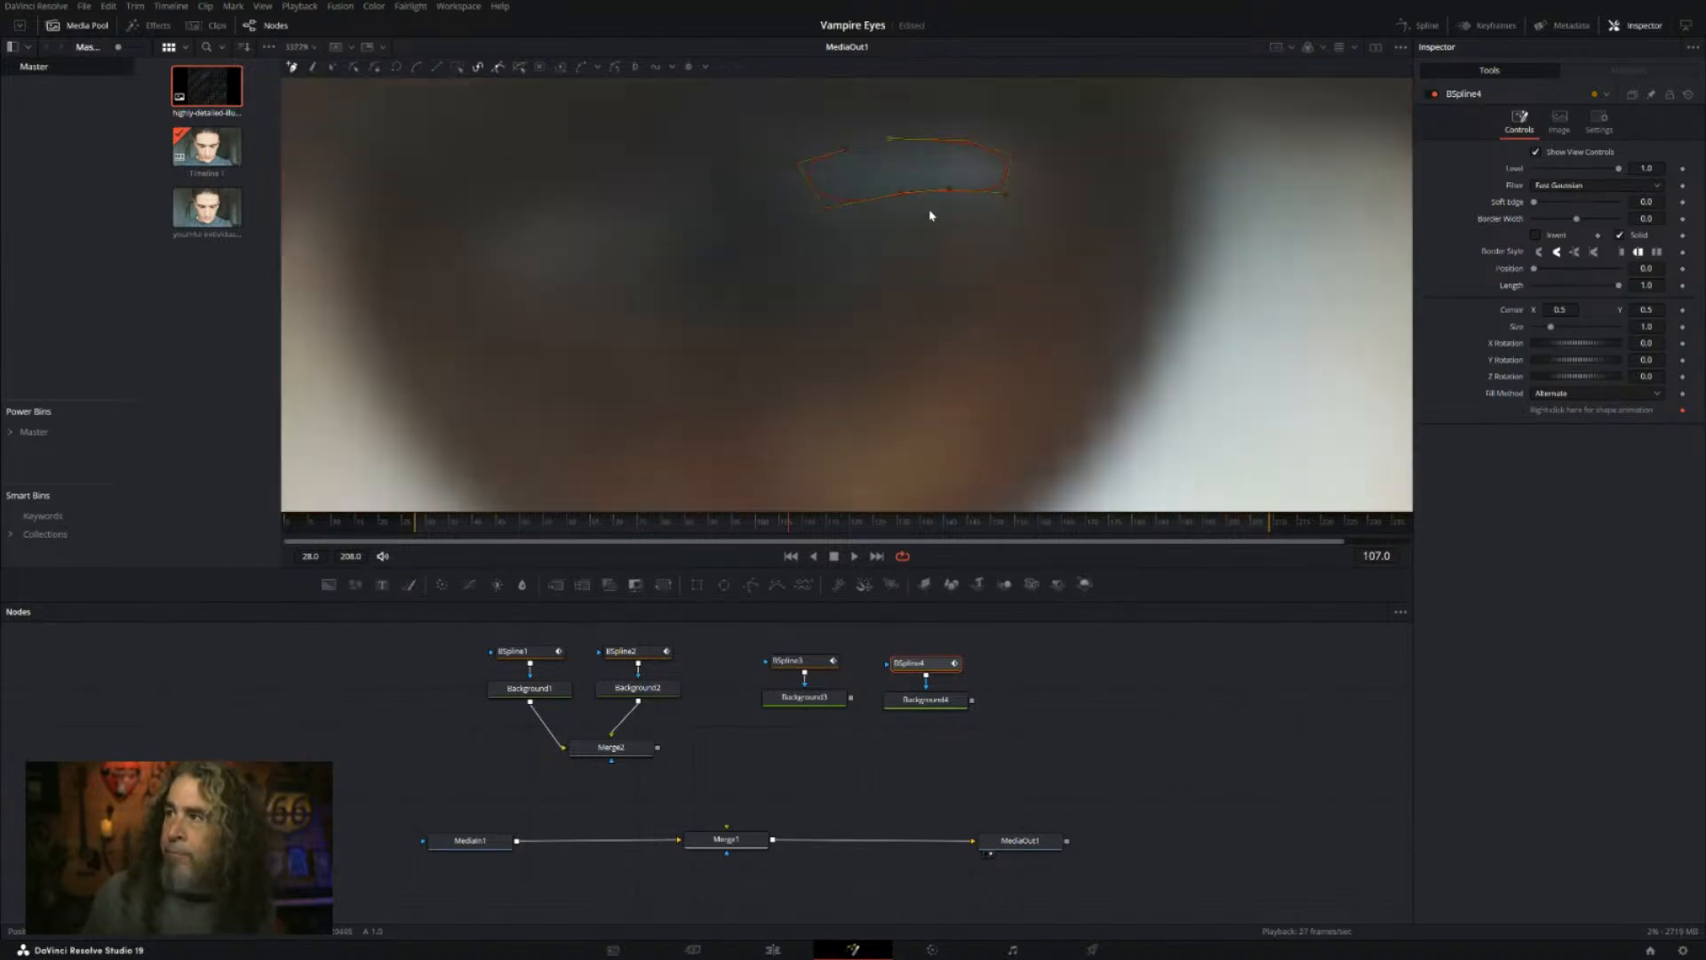
pyautogui.click(846, 151)
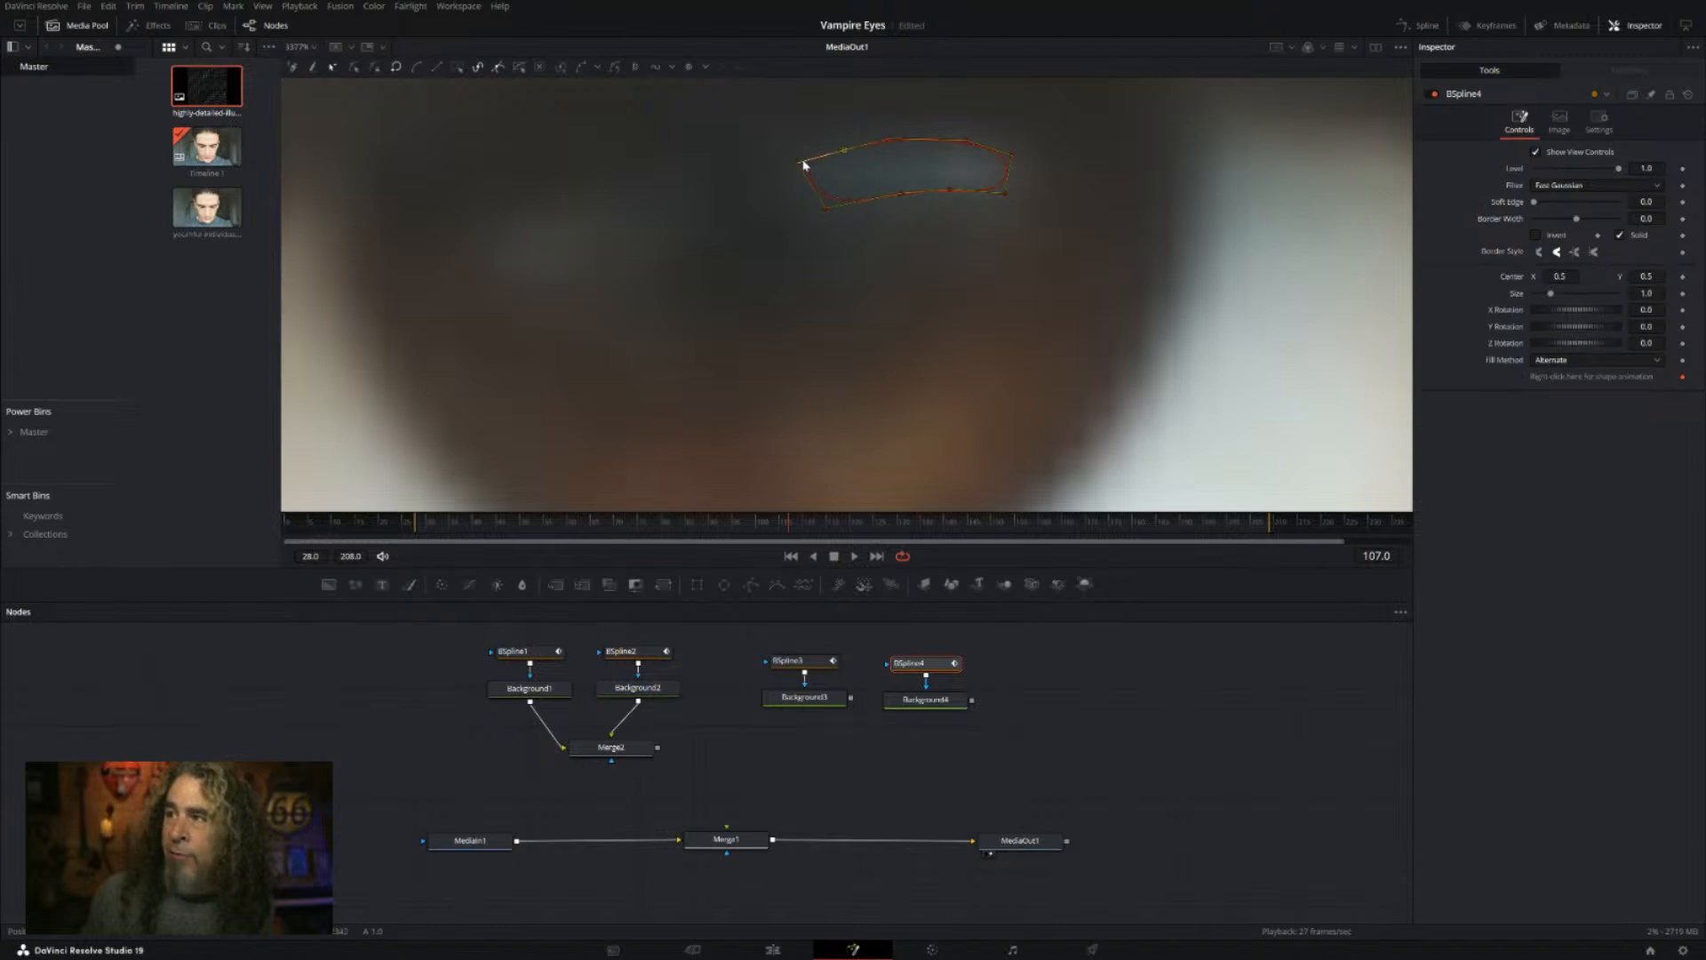
pyautogui.moveTo(802, 164); pyautogui.dragTo(807, 186)
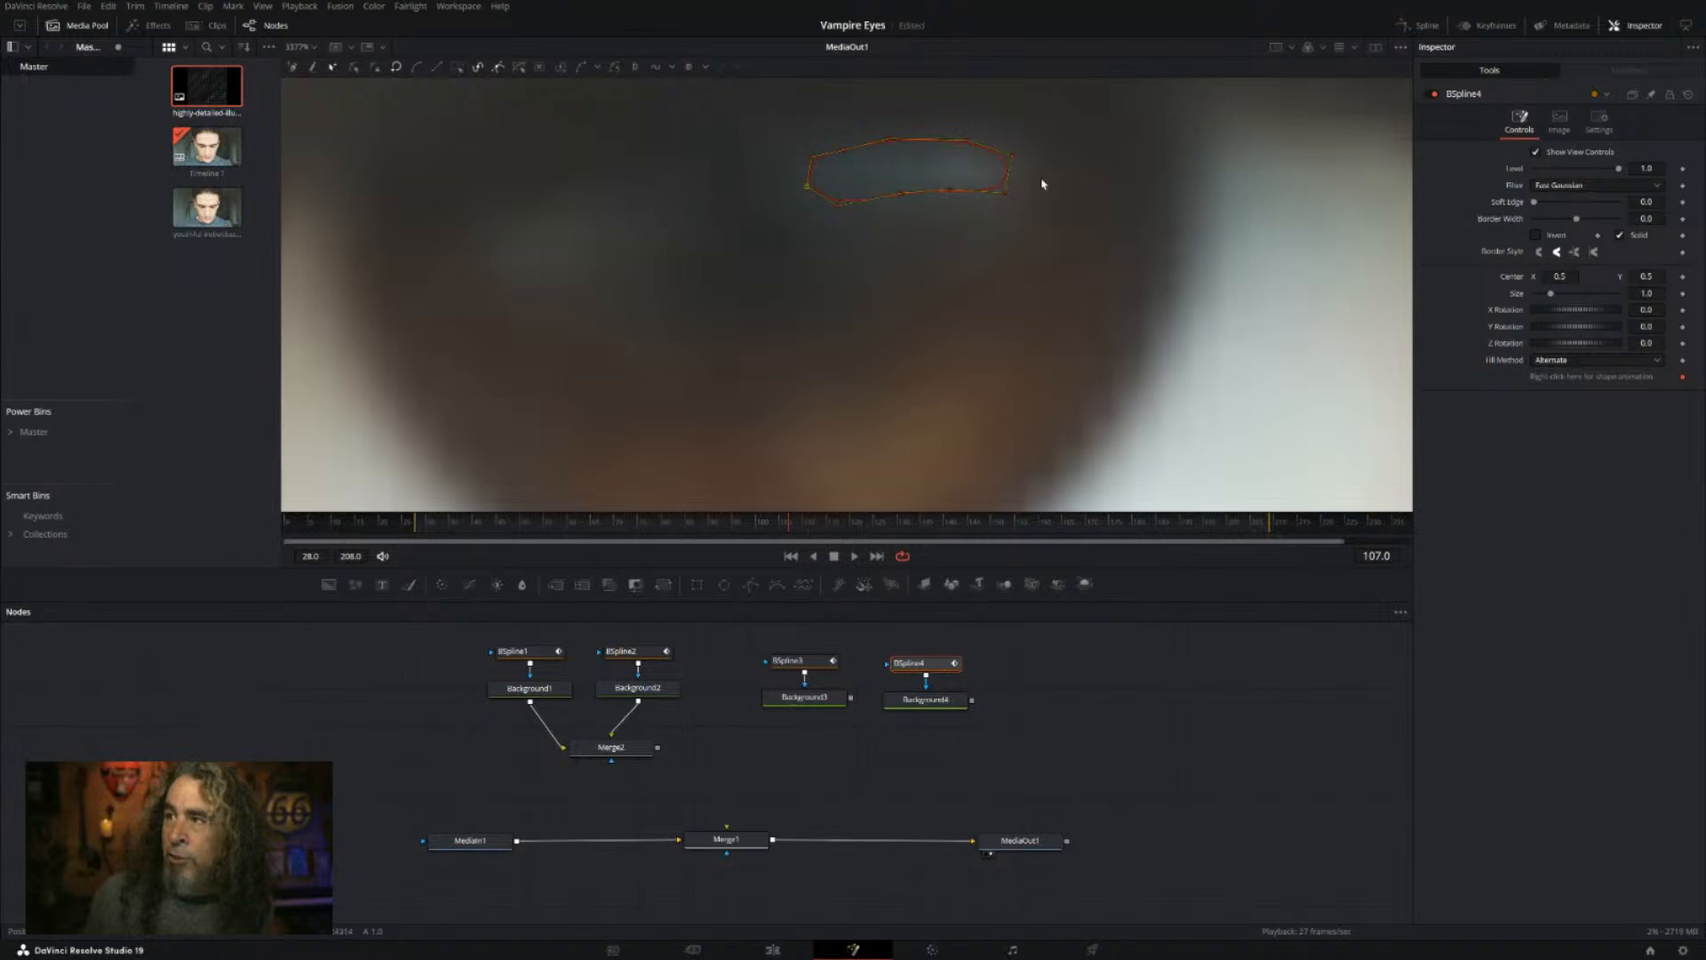
# Step: Set Background4's color by sampling the bluish-grey reflection in the upper part of the iris
pyautogui.click(929, 703)
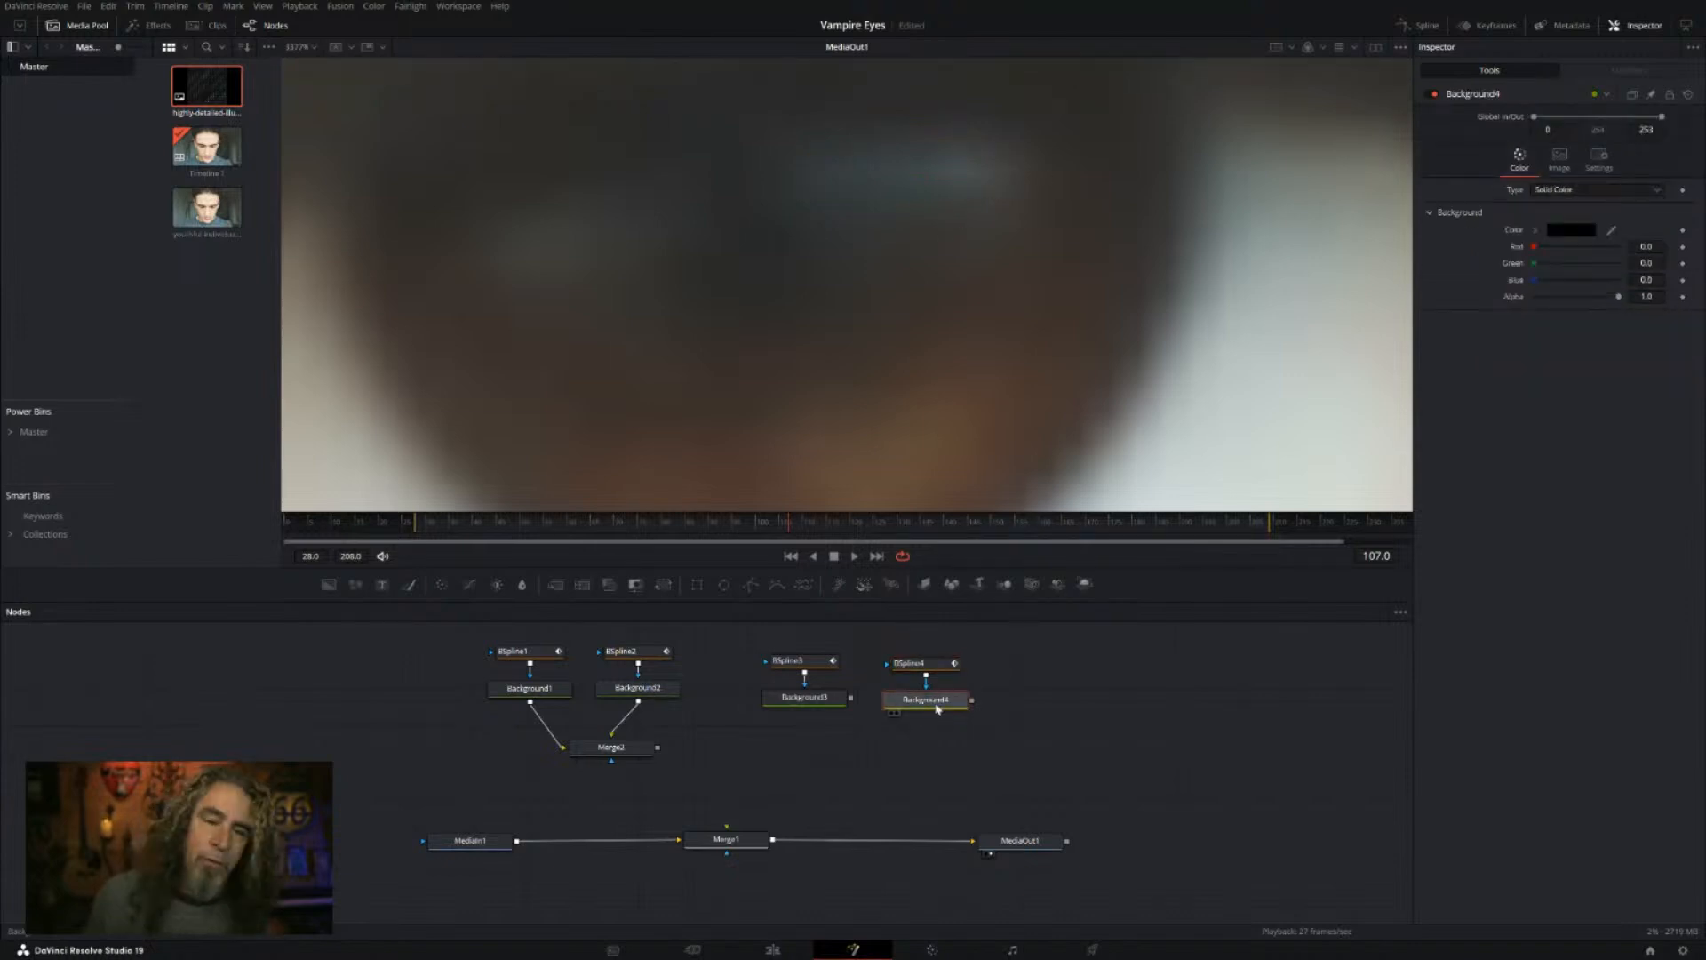
pyautogui.moveTo(1034, 691); pyautogui.dragTo(878, 752)
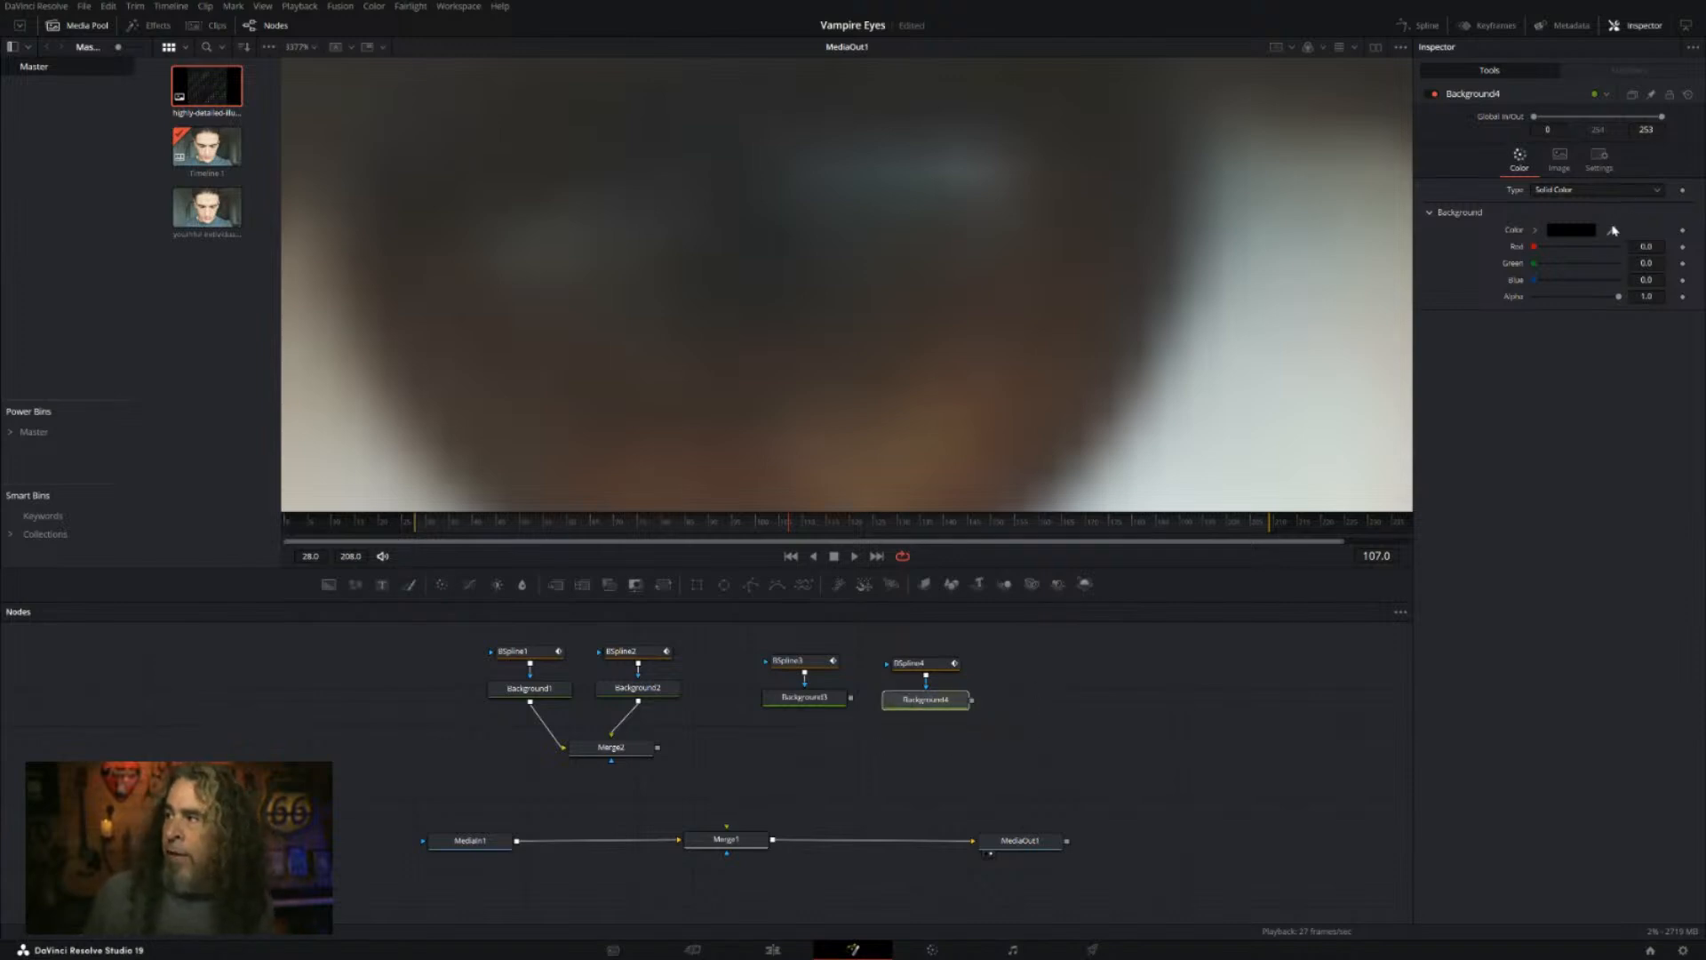
pyautogui.moveTo(1600, 228); pyautogui.dragTo(956, 167)
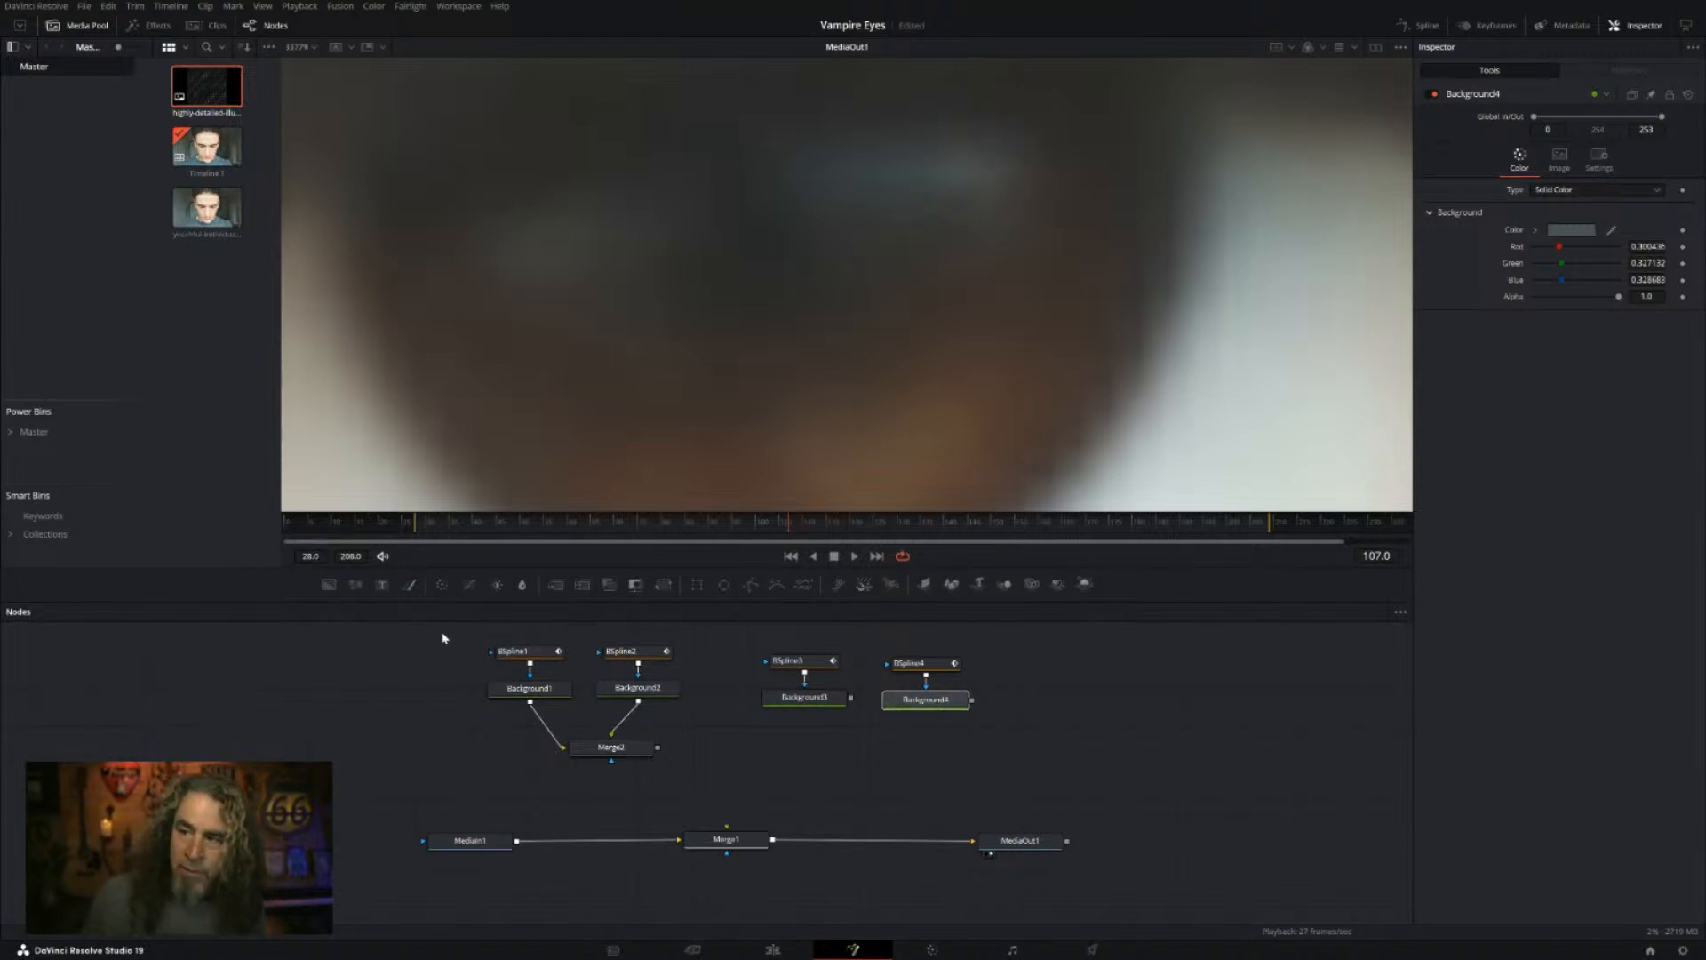
# Step: Add a Merge node below the second eye's nodes, with Background3 as its background input and Background4 as its foreground
pyautogui.moveTo(443, 637); pyautogui.dragTo(713, 797)
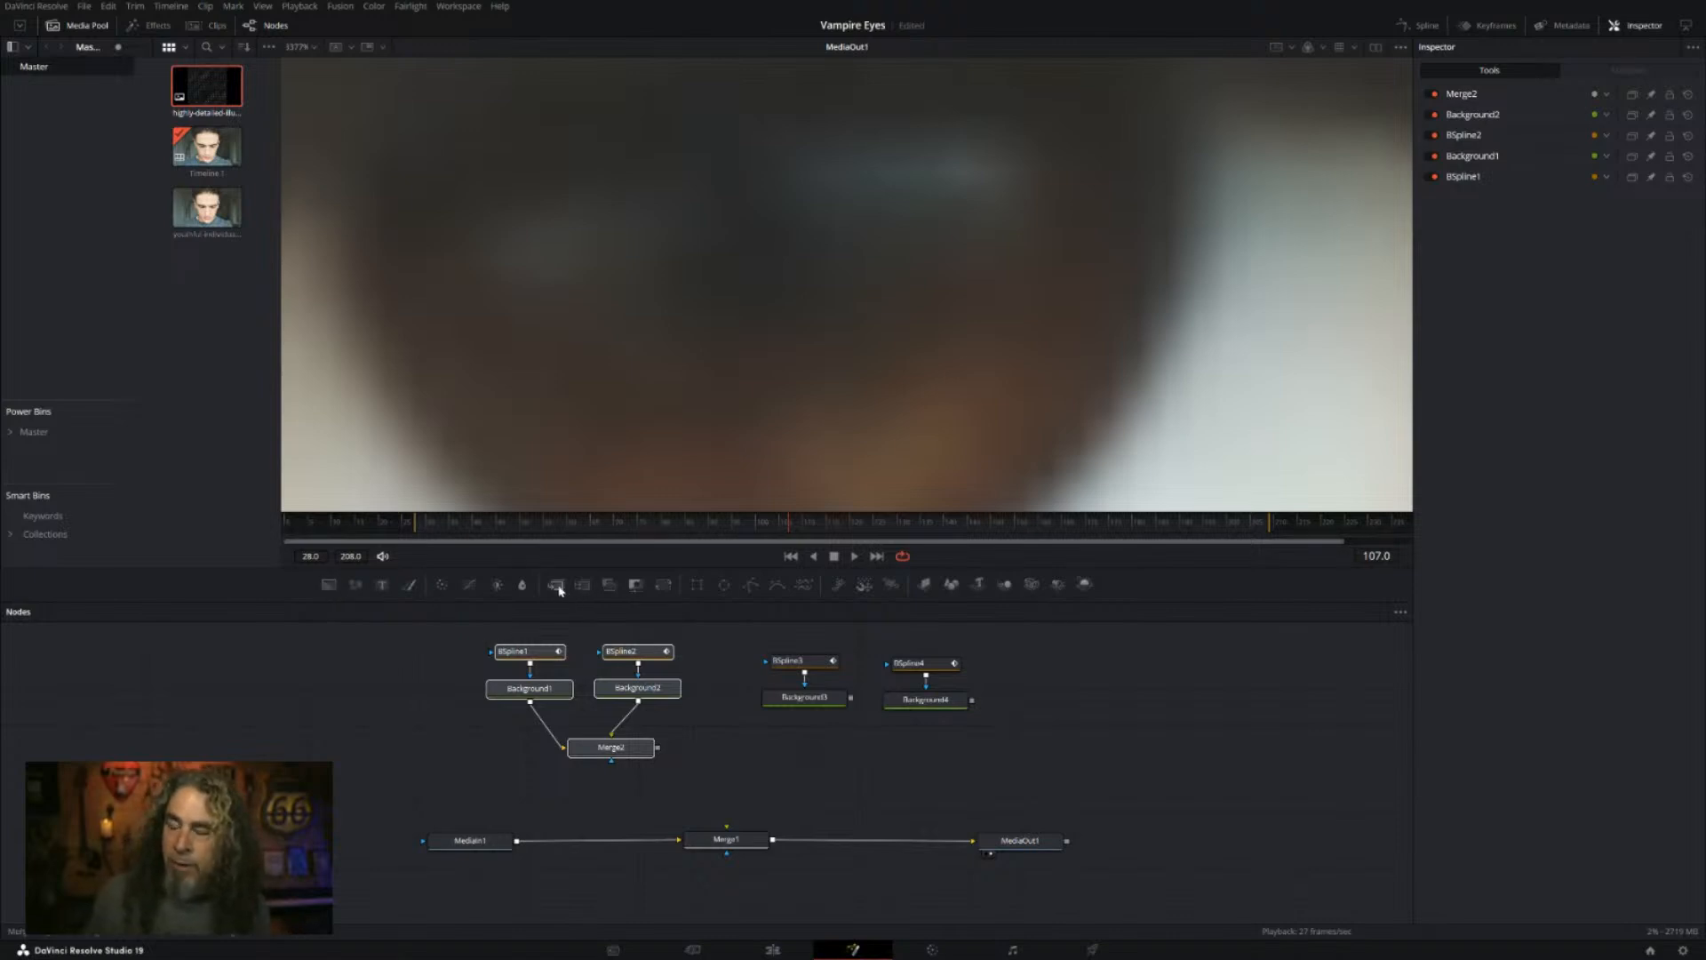
pyautogui.moveTo(557, 588); pyautogui.dragTo(860, 758)
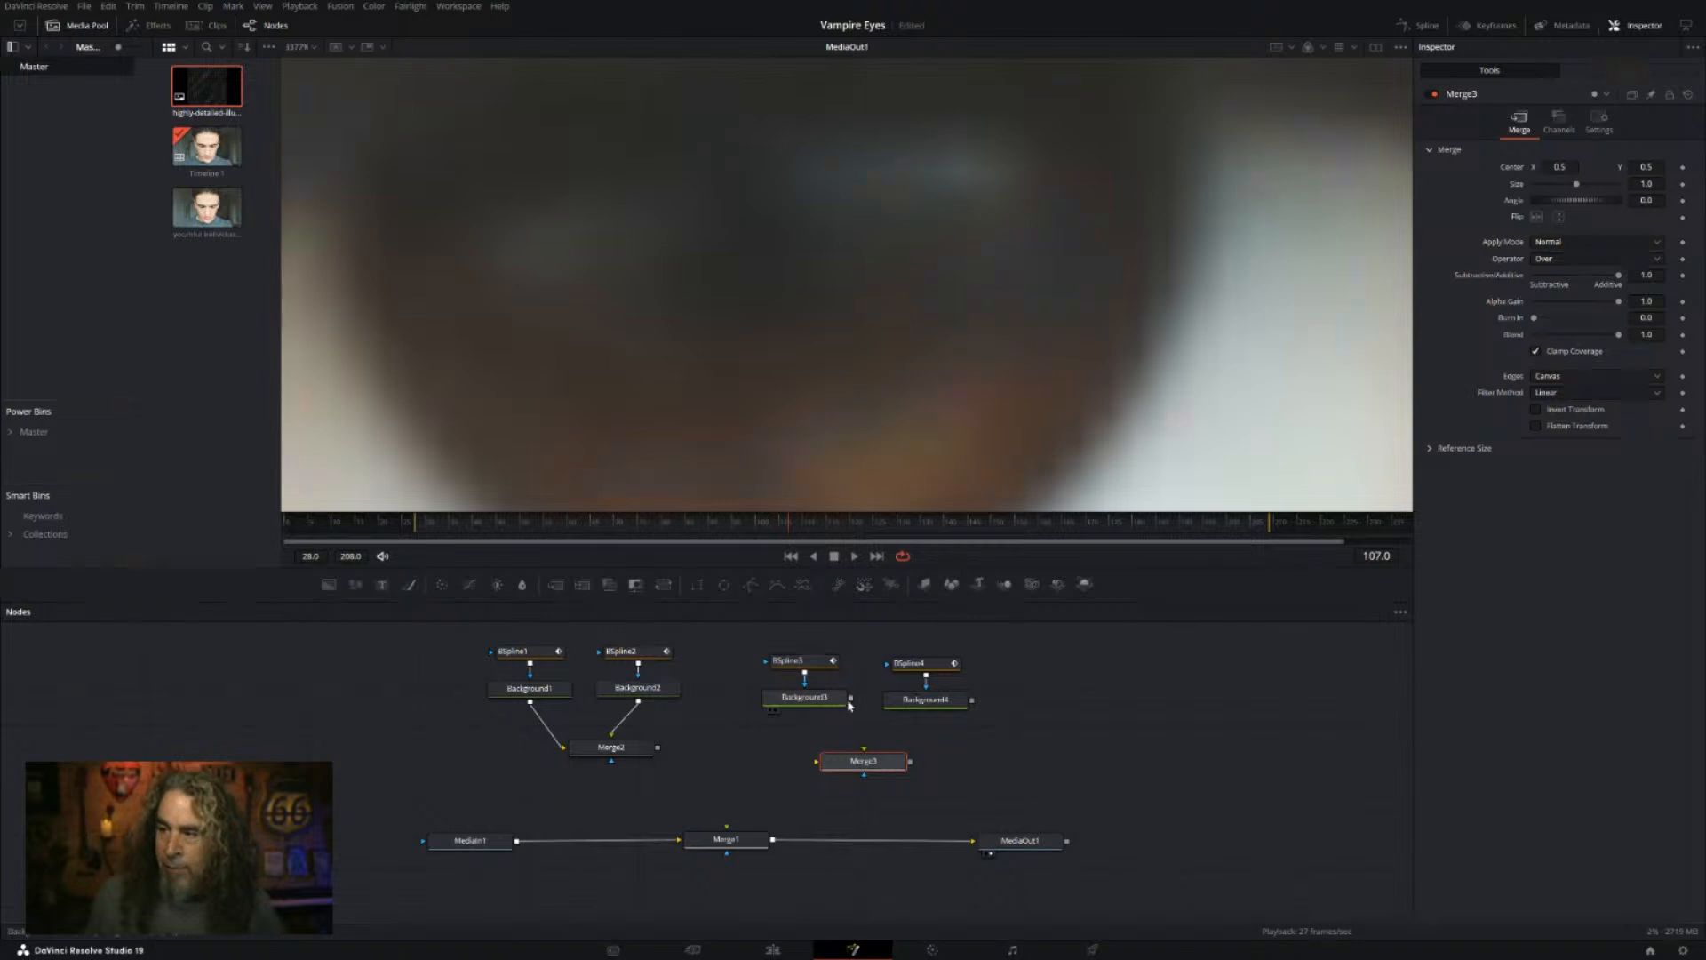
pyautogui.moveTo(849, 705); pyautogui.dragTo(863, 756)
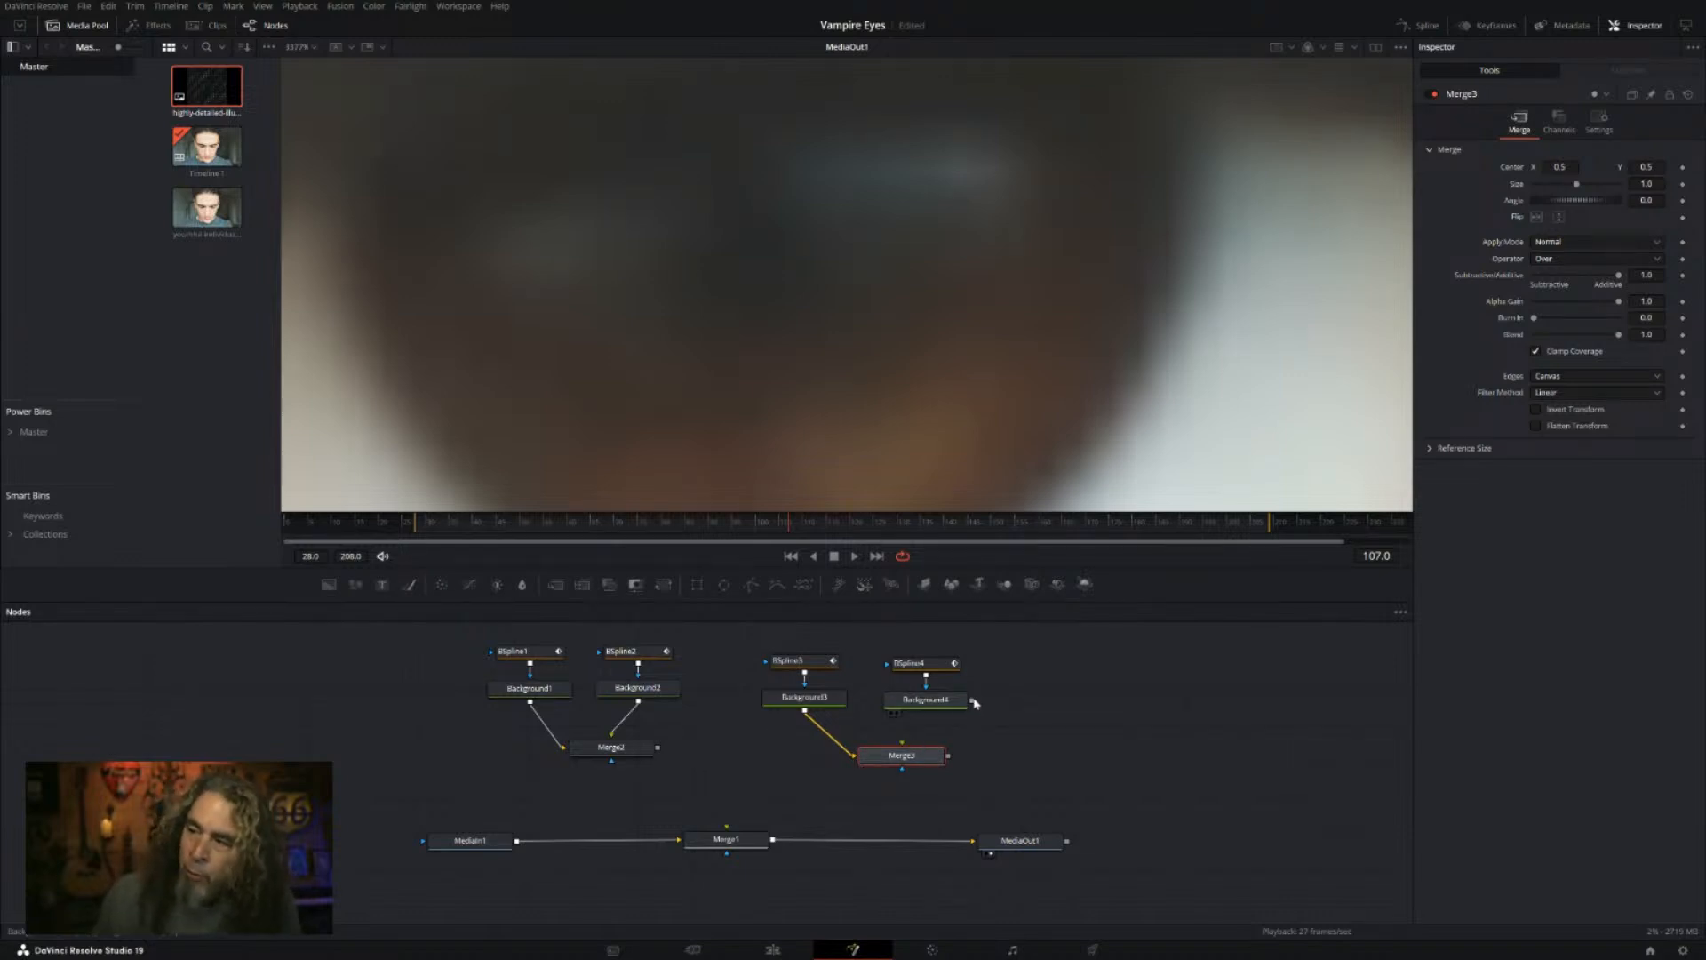
pyautogui.moveTo(973, 703); pyautogui.dragTo(901, 755)
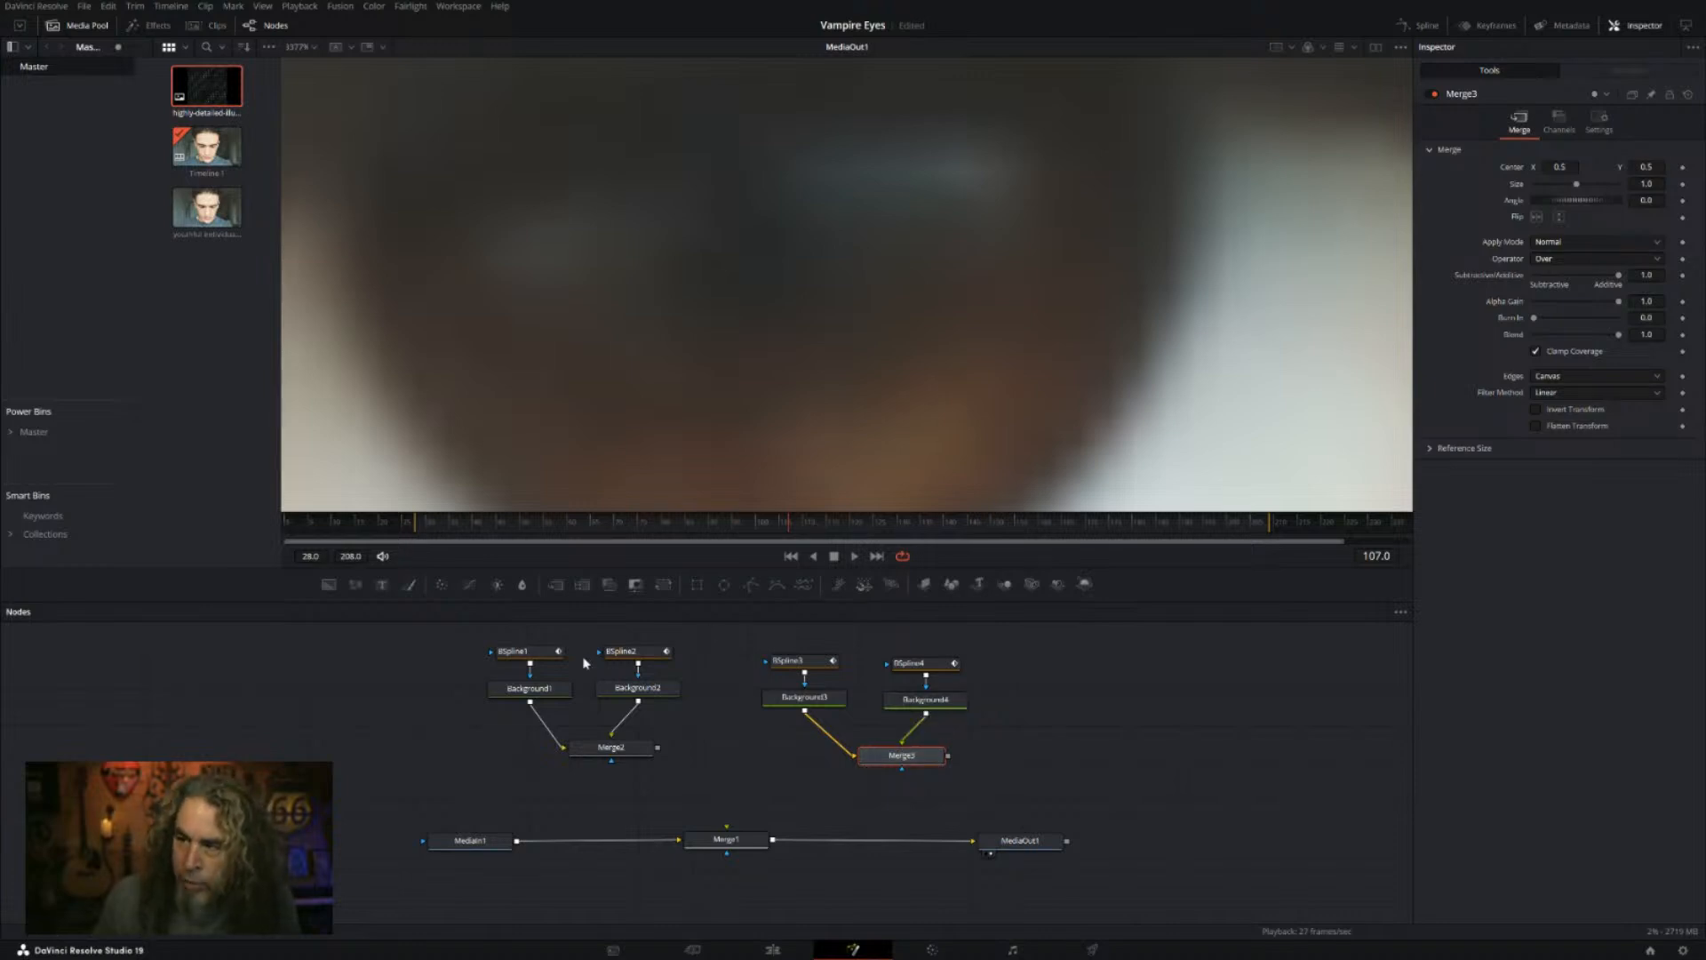
pyautogui.moveTo(902, 755); pyautogui.dragTo(882, 762)
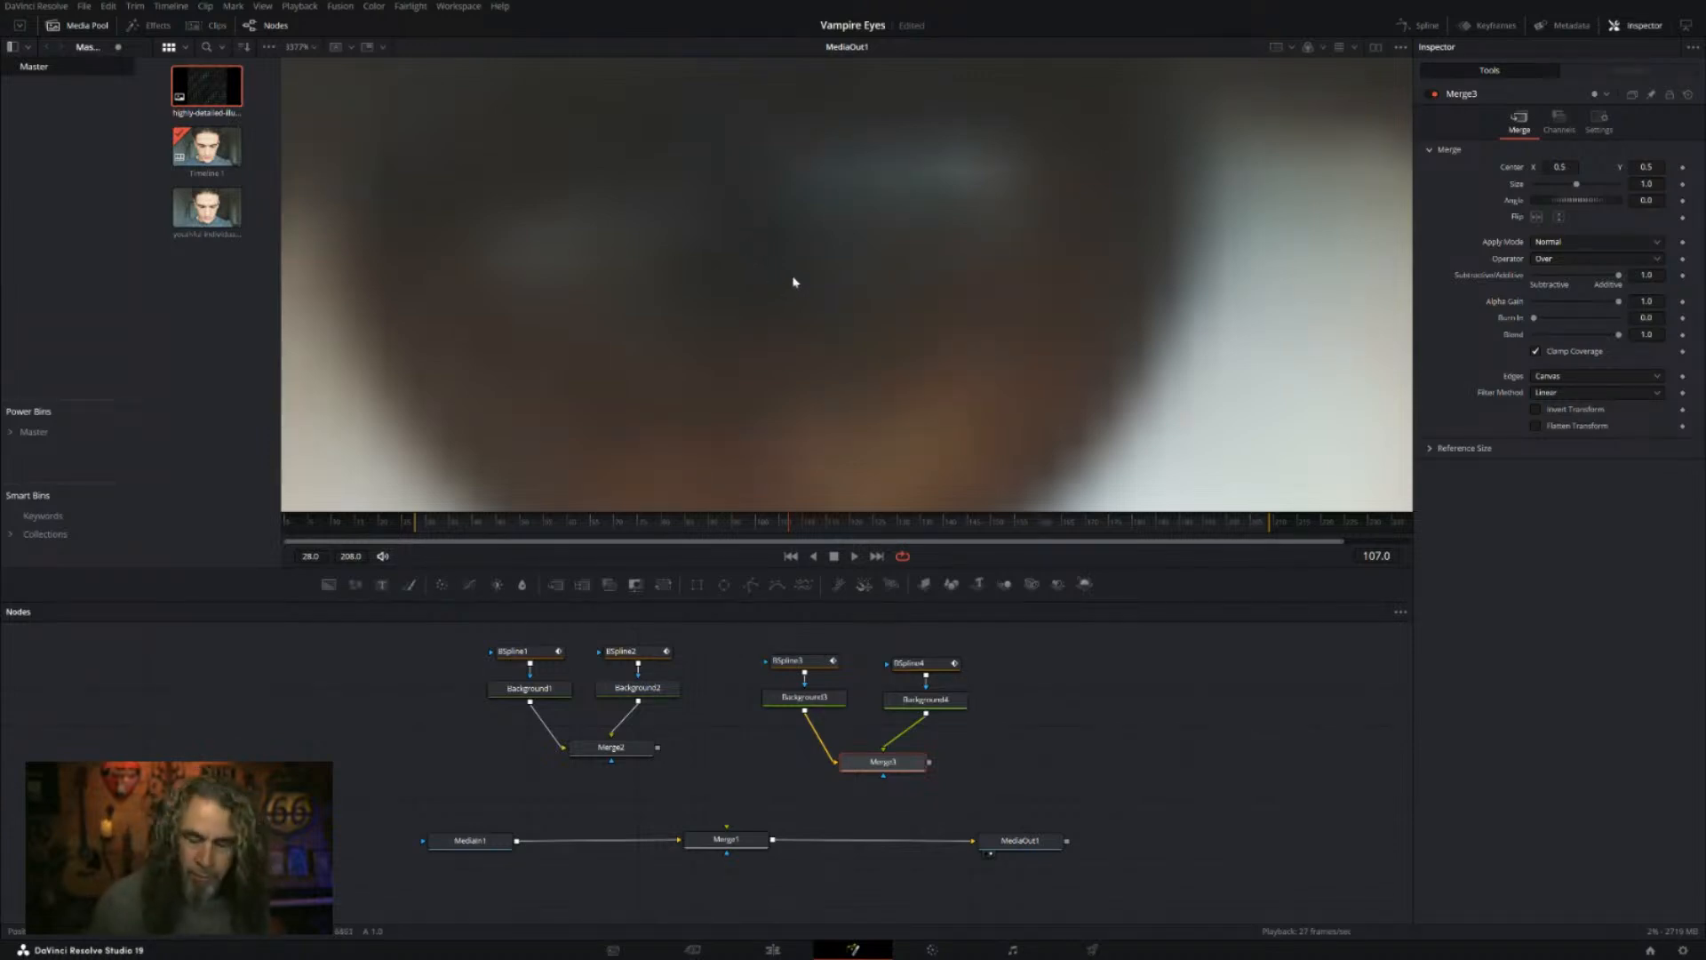
# Step: Try feeding the eye composites Merge2 and Merge3 into Merge1 over the footage, and disconnect them again
pyautogui.scroll(-3, 794, 283)
pyautogui.scroll(-4, 793, 283)
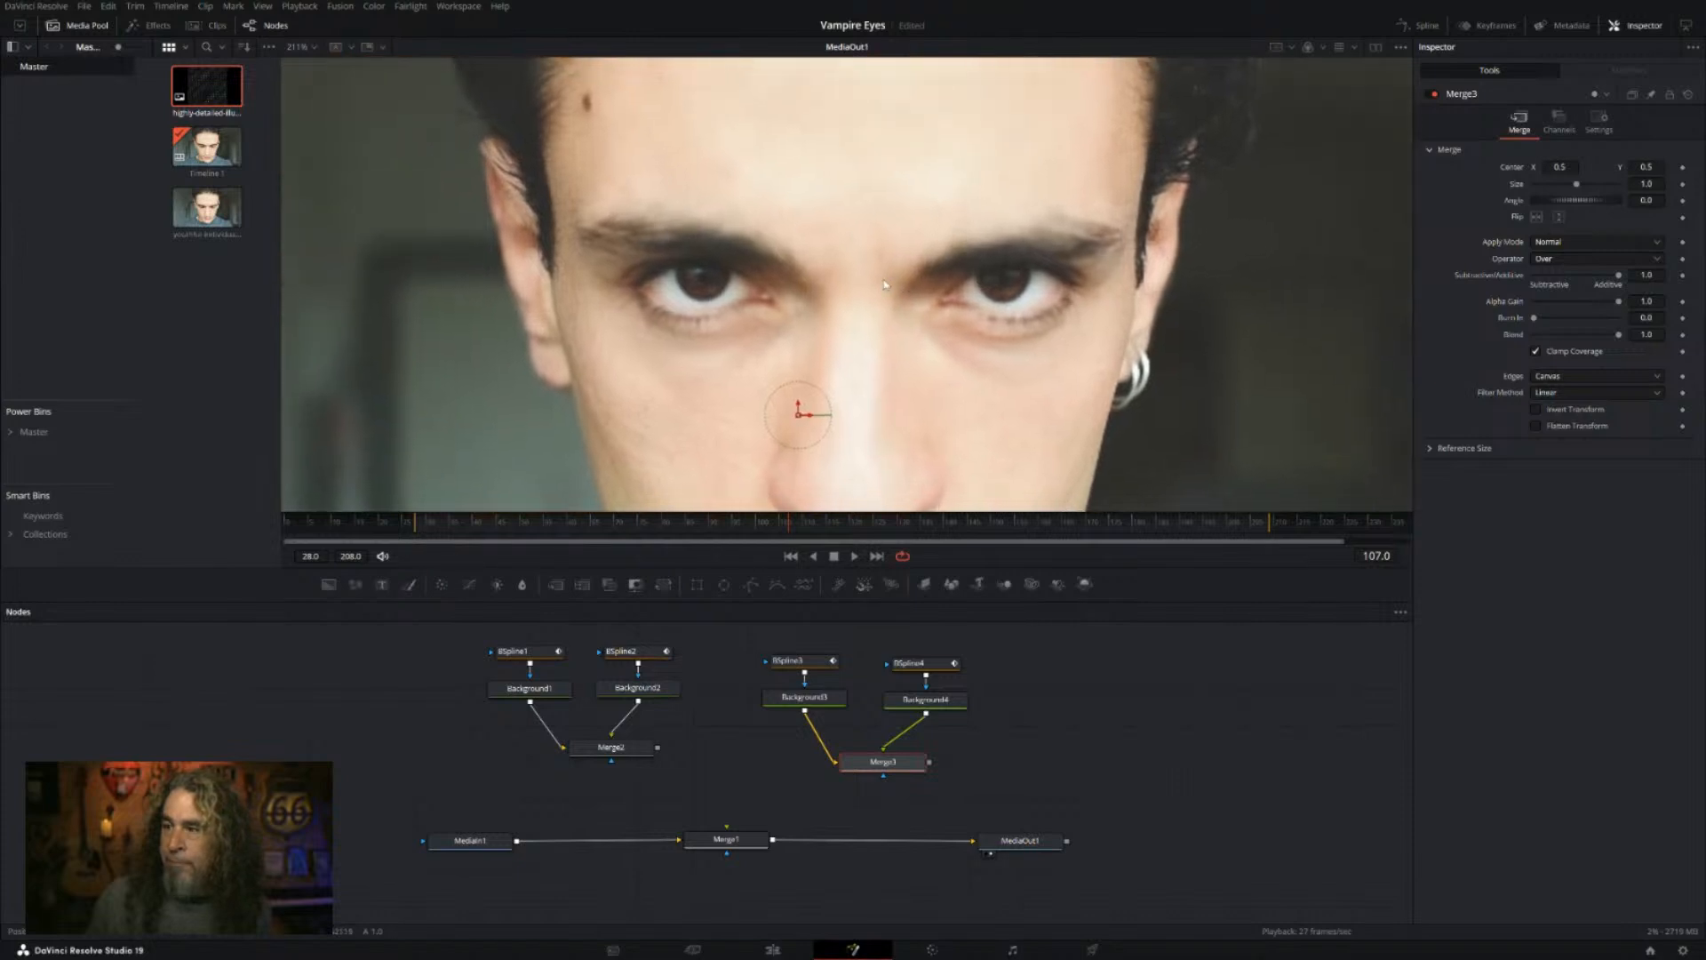
pyautogui.moveTo(453, 631); pyautogui.dragTo(515, 745)
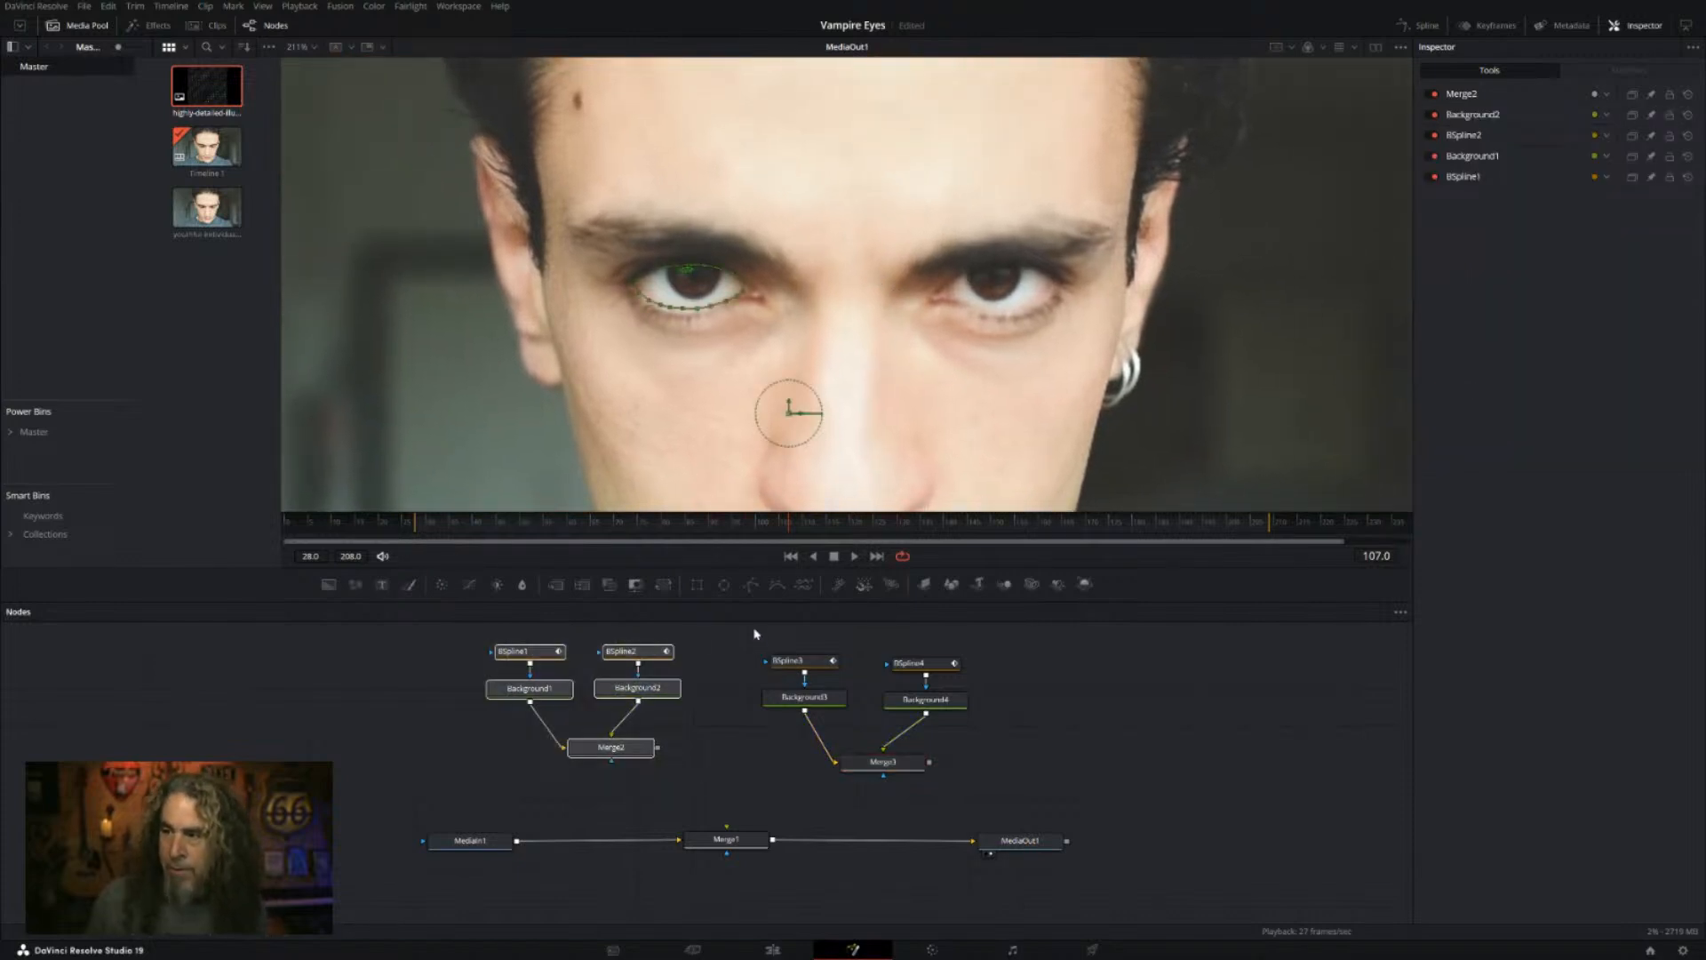
pyautogui.moveTo(754, 629); pyautogui.dragTo(989, 757)
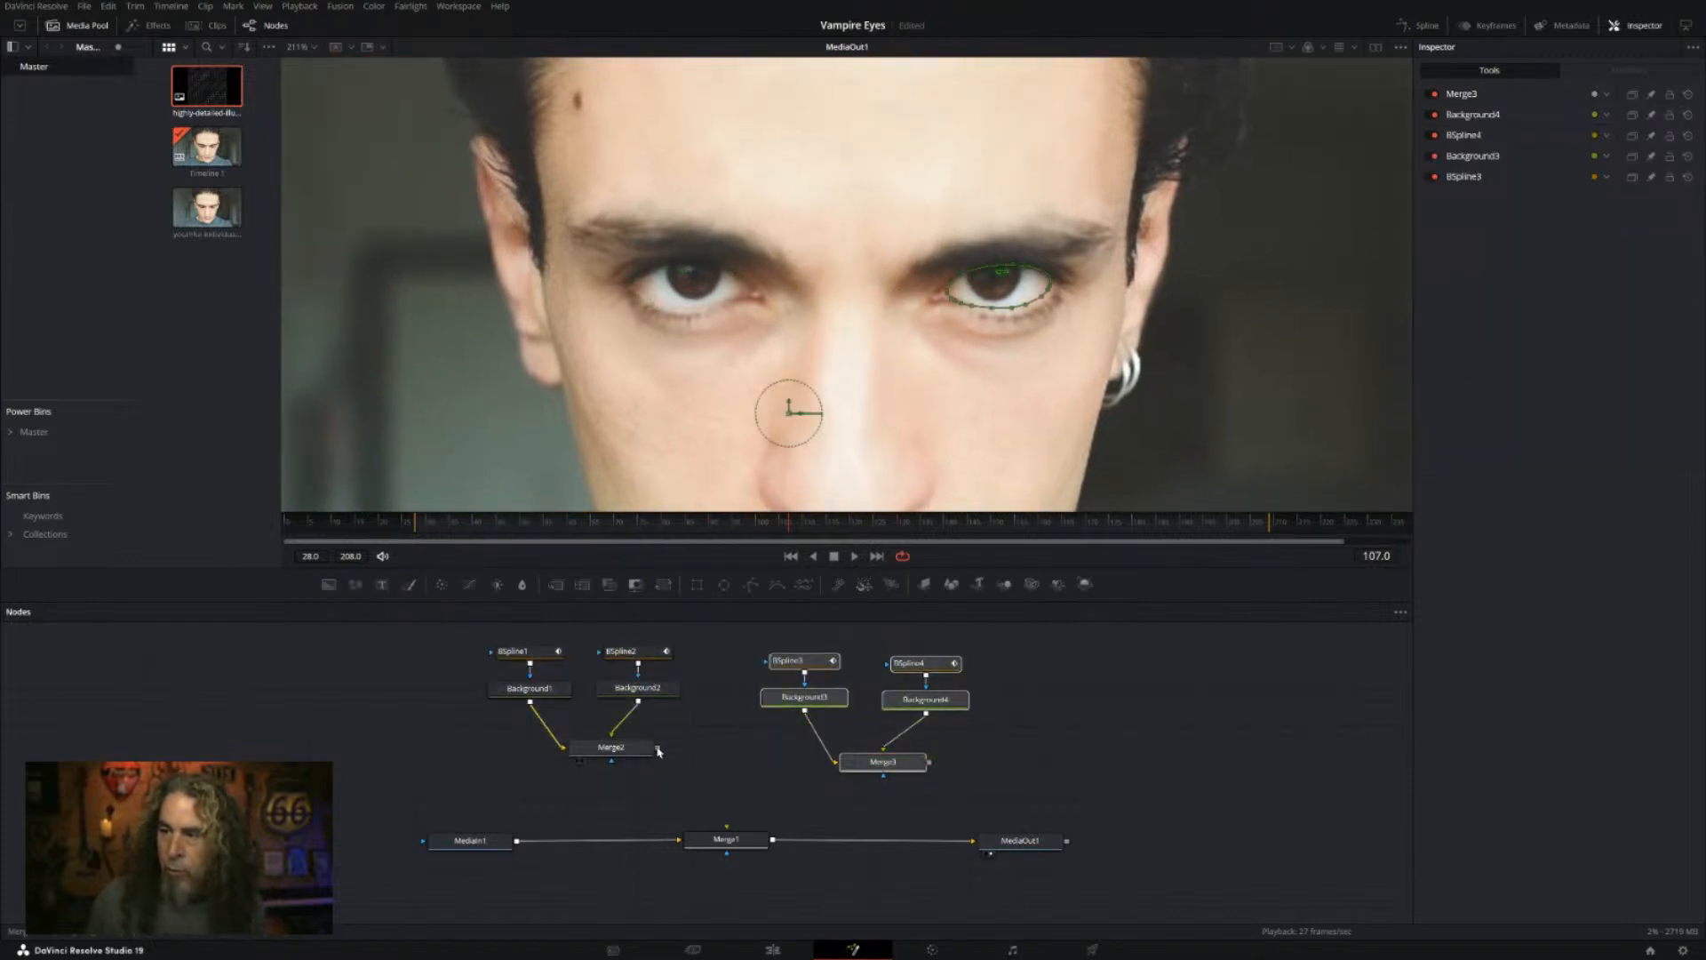
pyautogui.moveTo(659, 750); pyautogui.dragTo(711, 839)
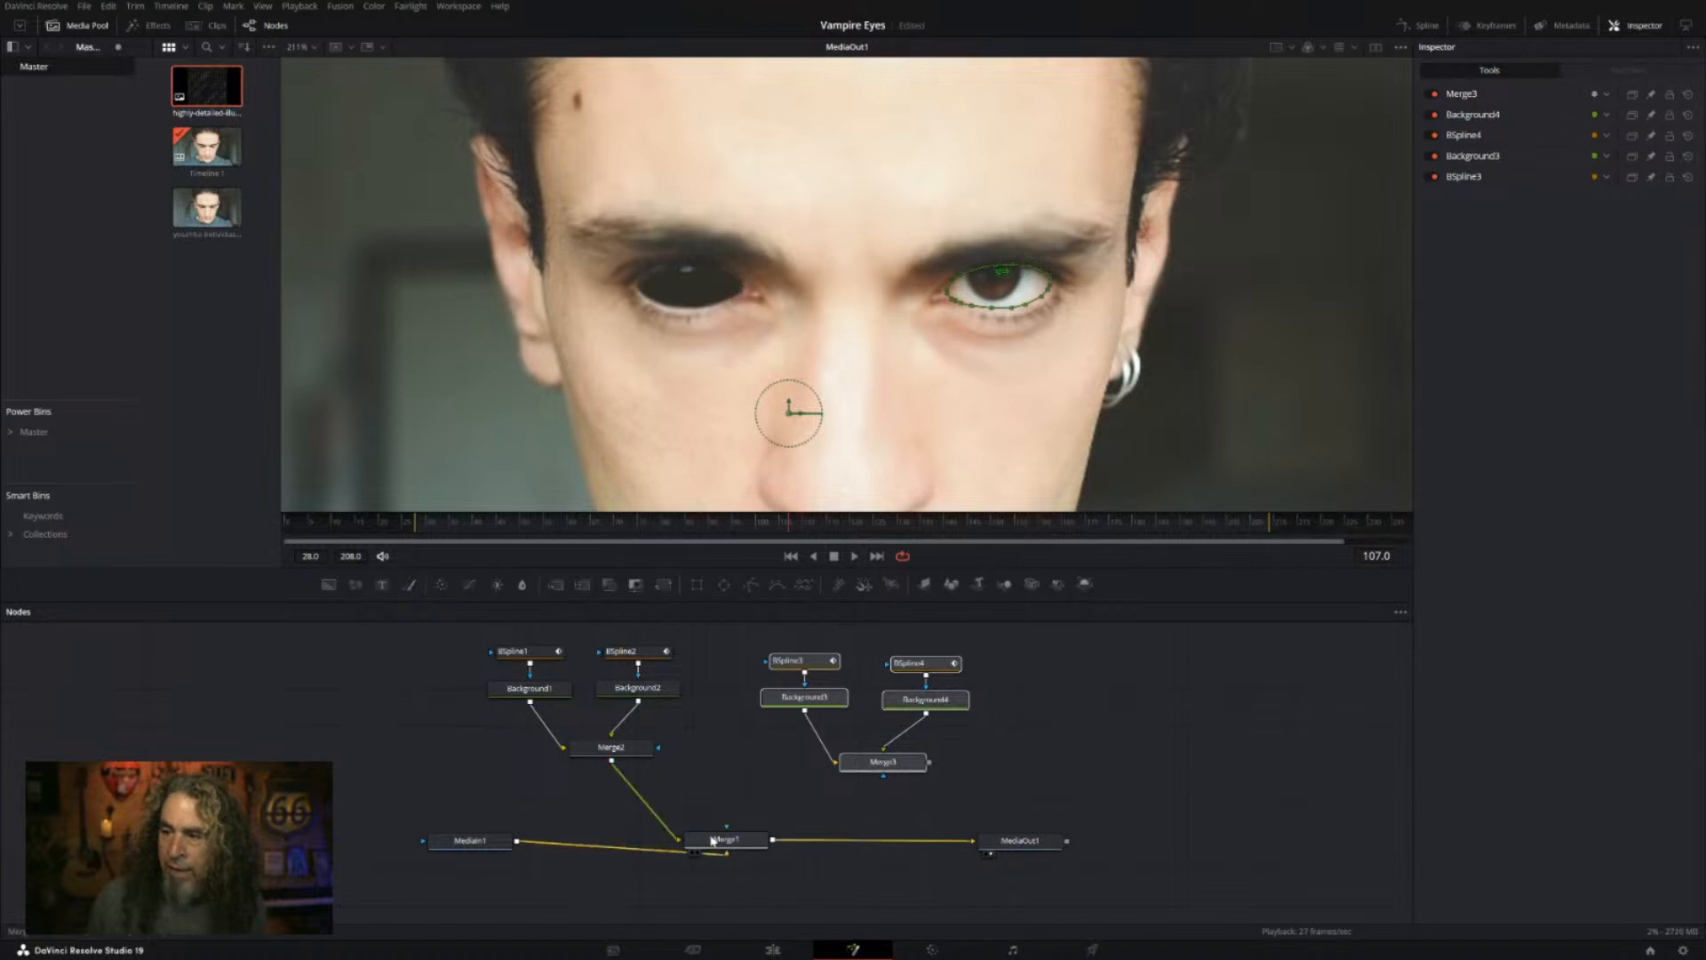
pyautogui.moveTo(929, 763); pyautogui.dragTo(805, 827)
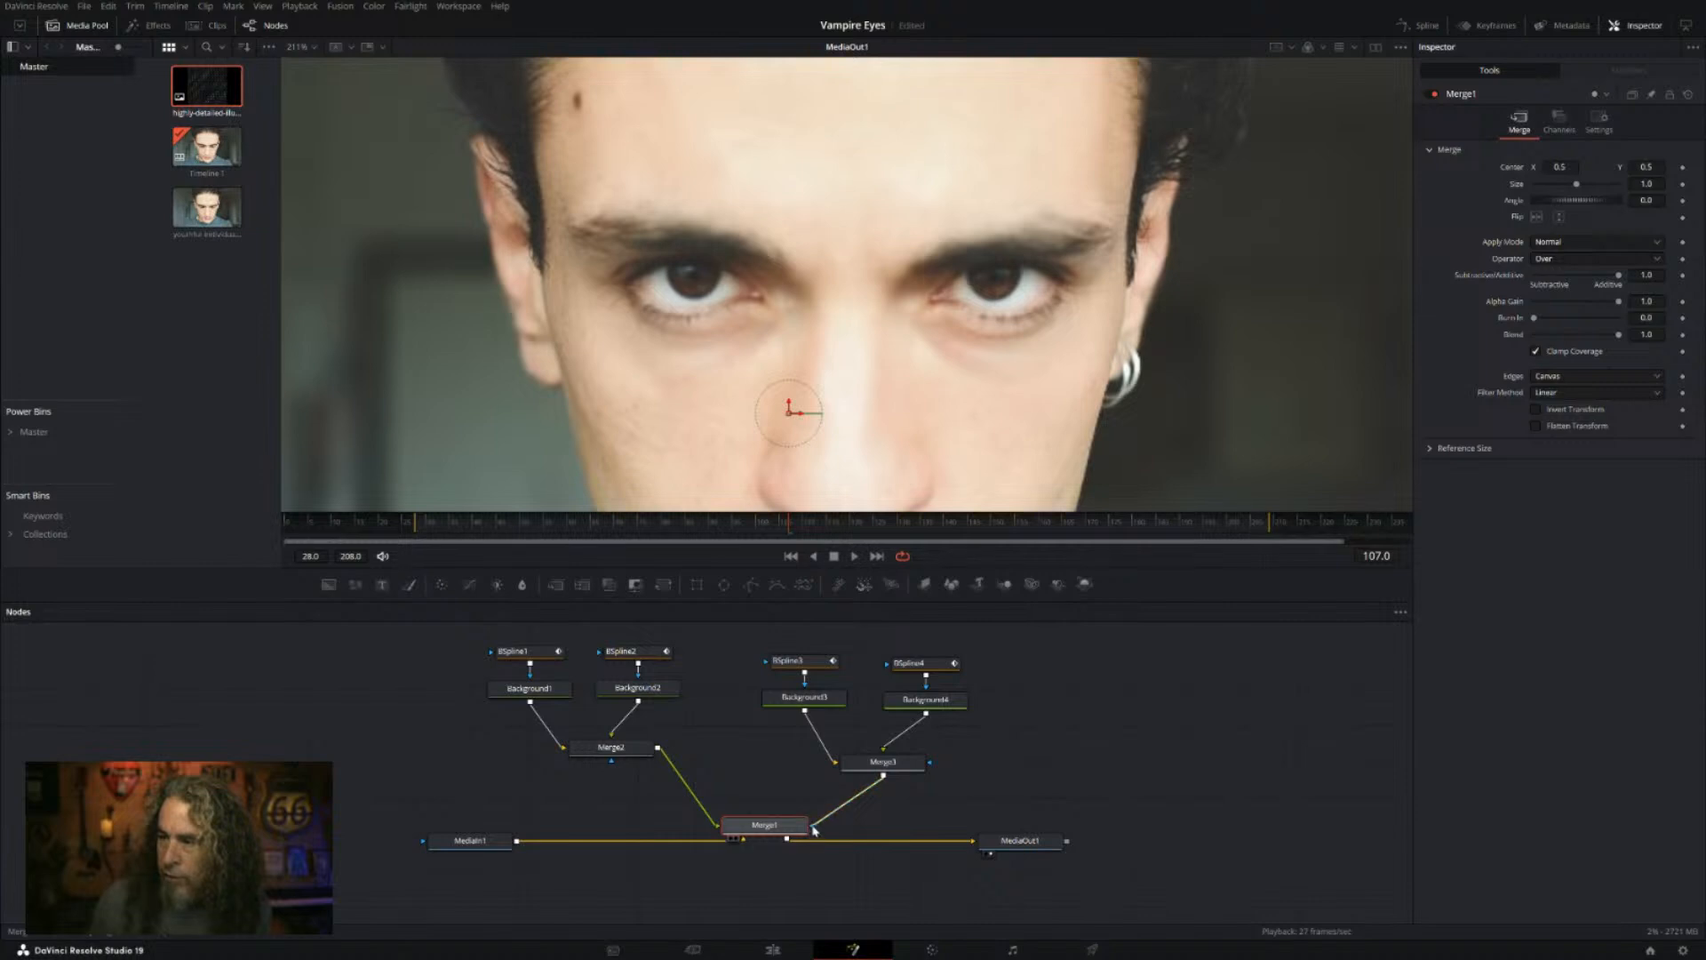
pyautogui.moveTo(815, 828); pyautogui.dragTo(881, 770)
pyautogui.moveTo(718, 825); pyautogui.dragTo(773, 804)
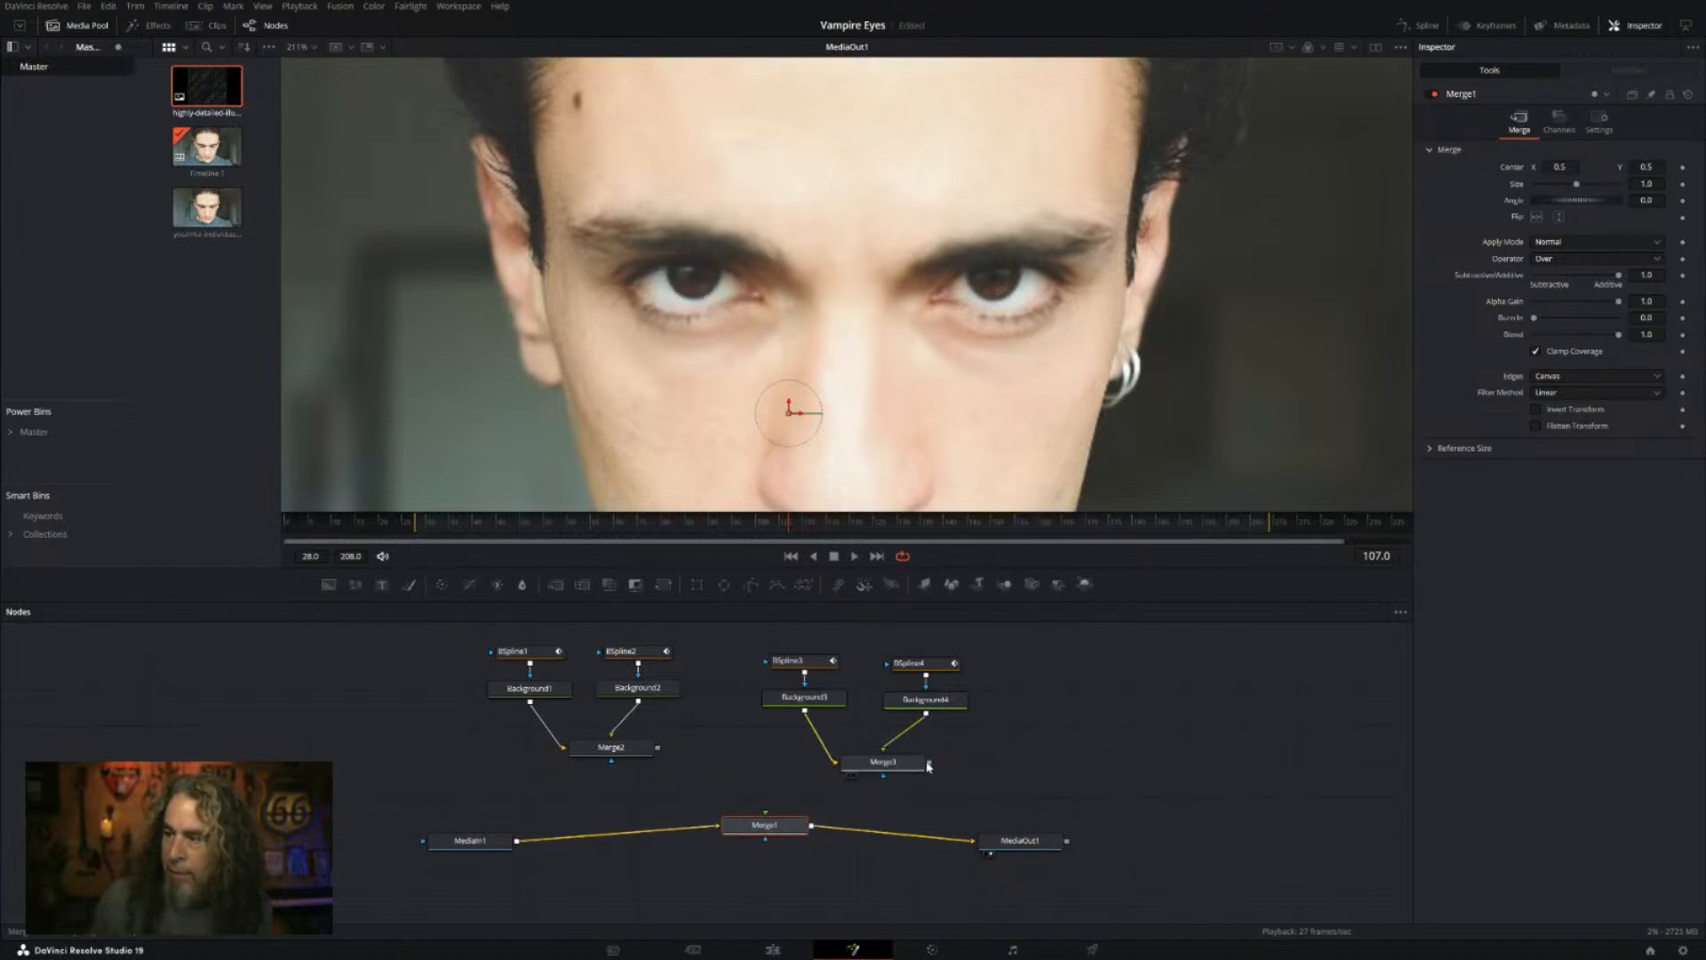
pyautogui.moveTo(929, 762); pyautogui.dragTo(782, 826)
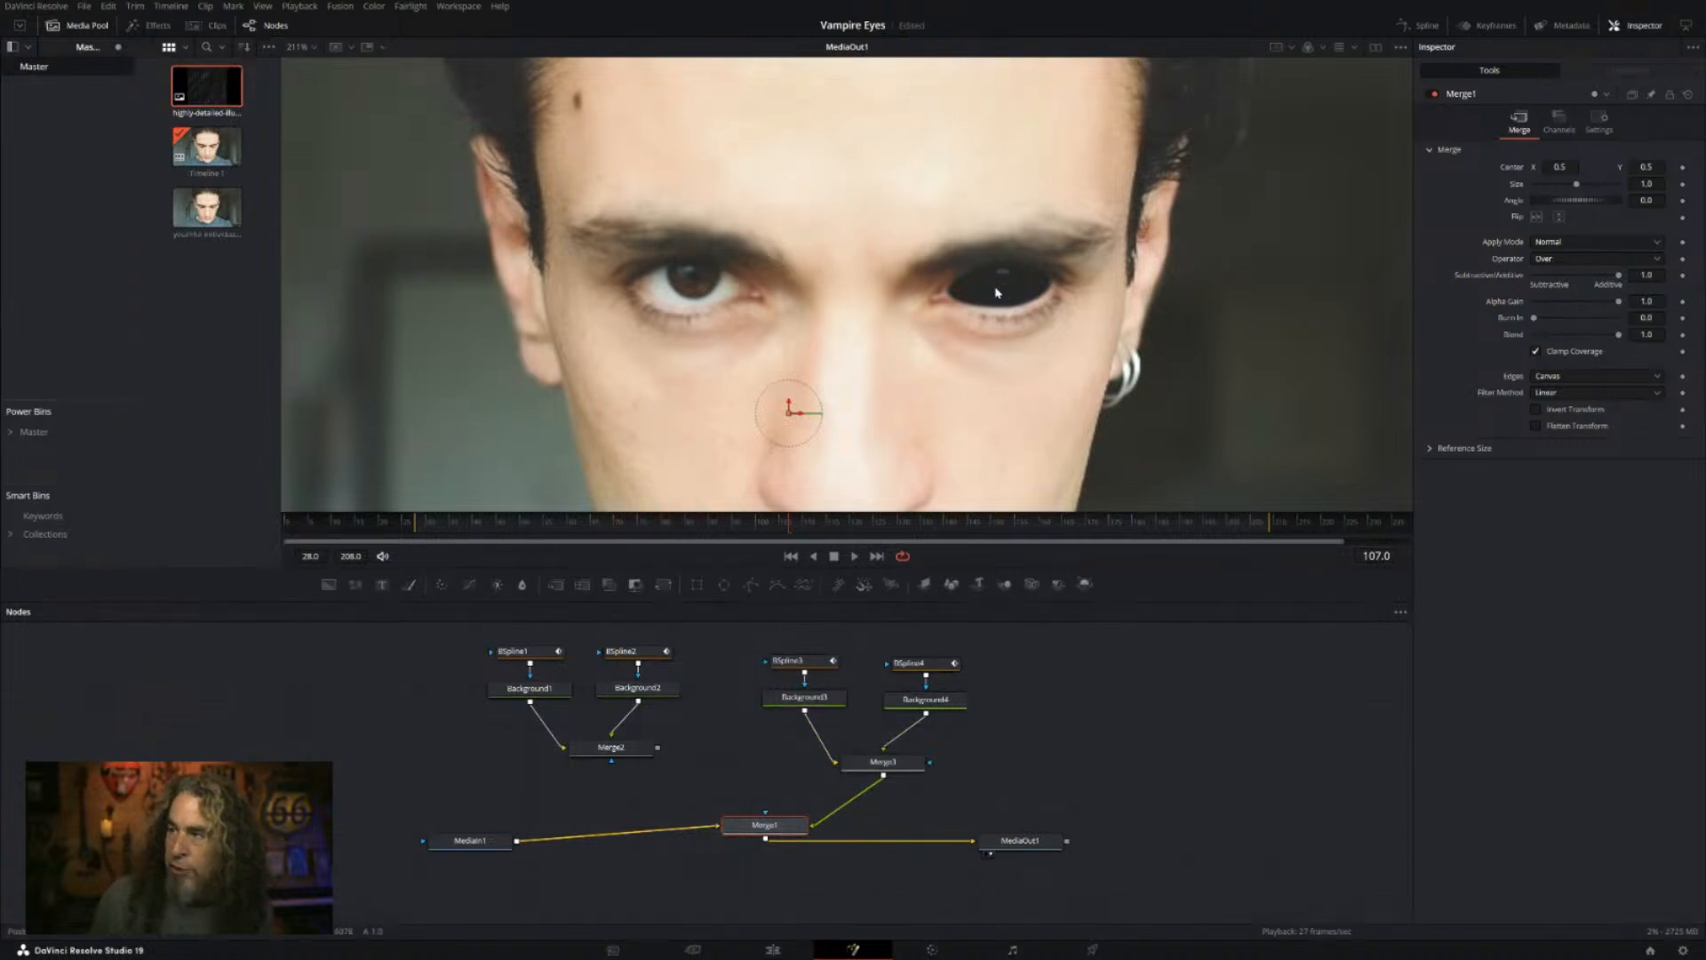
pyautogui.moveTo(825, 830); pyautogui.dragTo(889, 773)
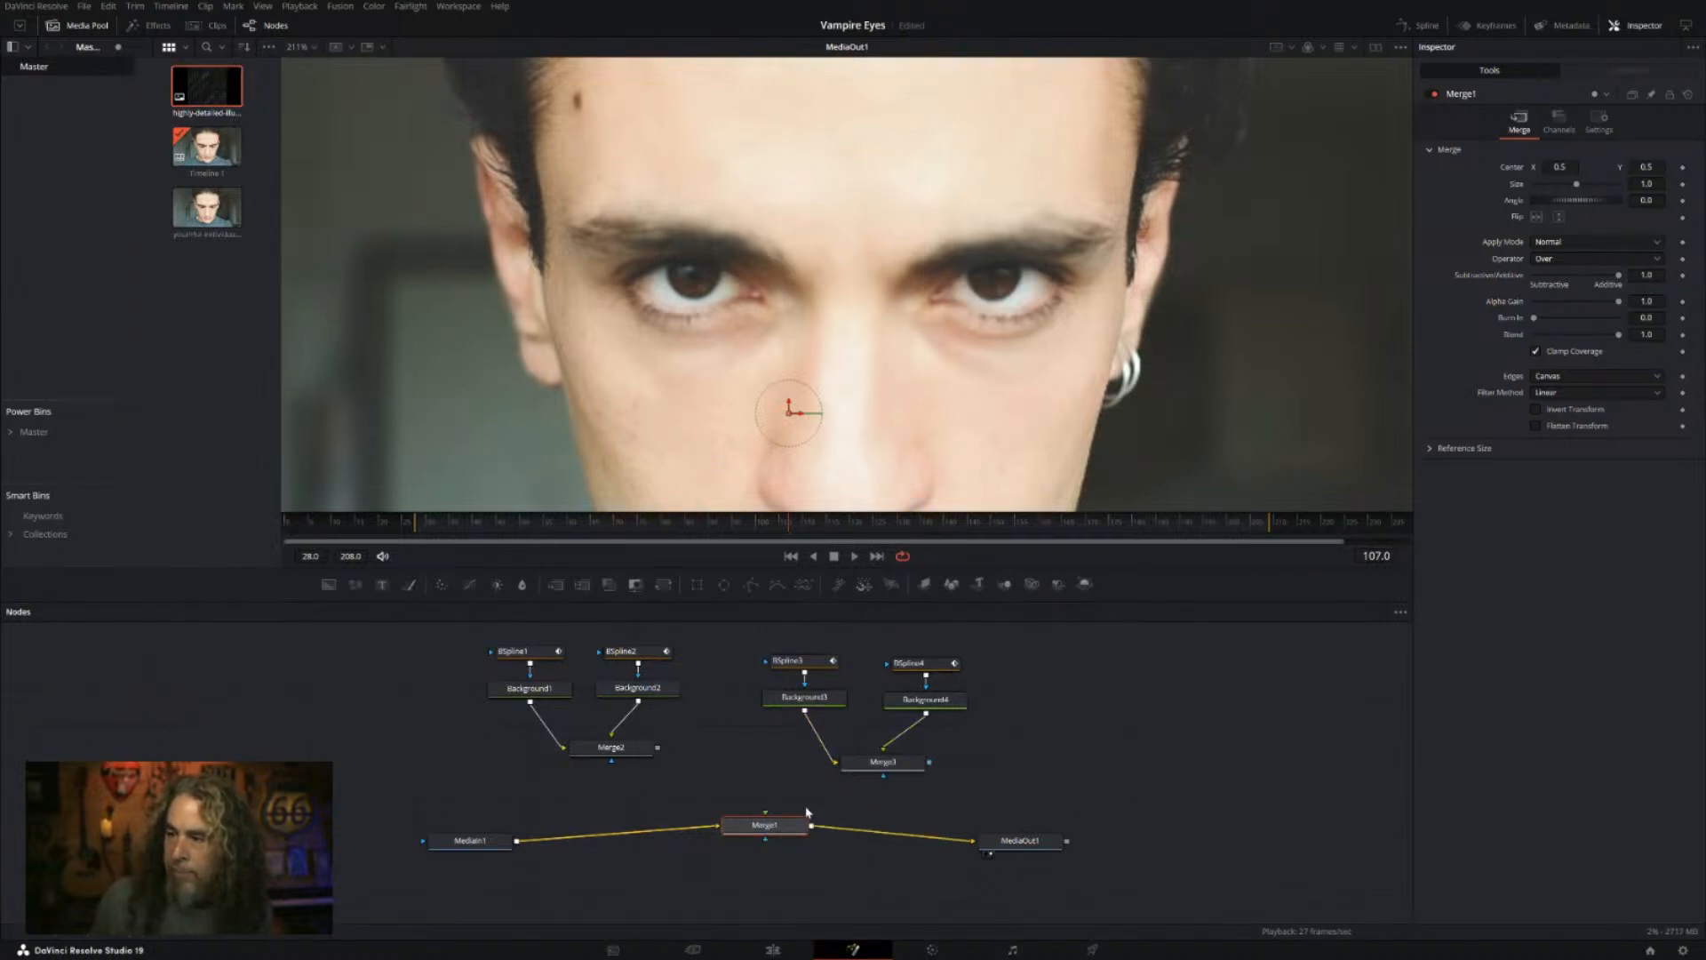
# Step: Line up Merge1 and MediaOut1 with MediaIn1, leaving space between them
pyautogui.moveTo(658, 748)
pyautogui.mouseDown()
pyautogui.moveTo(757, 827)
pyautogui.moveTo(665, 759)
pyautogui.mouseUp()
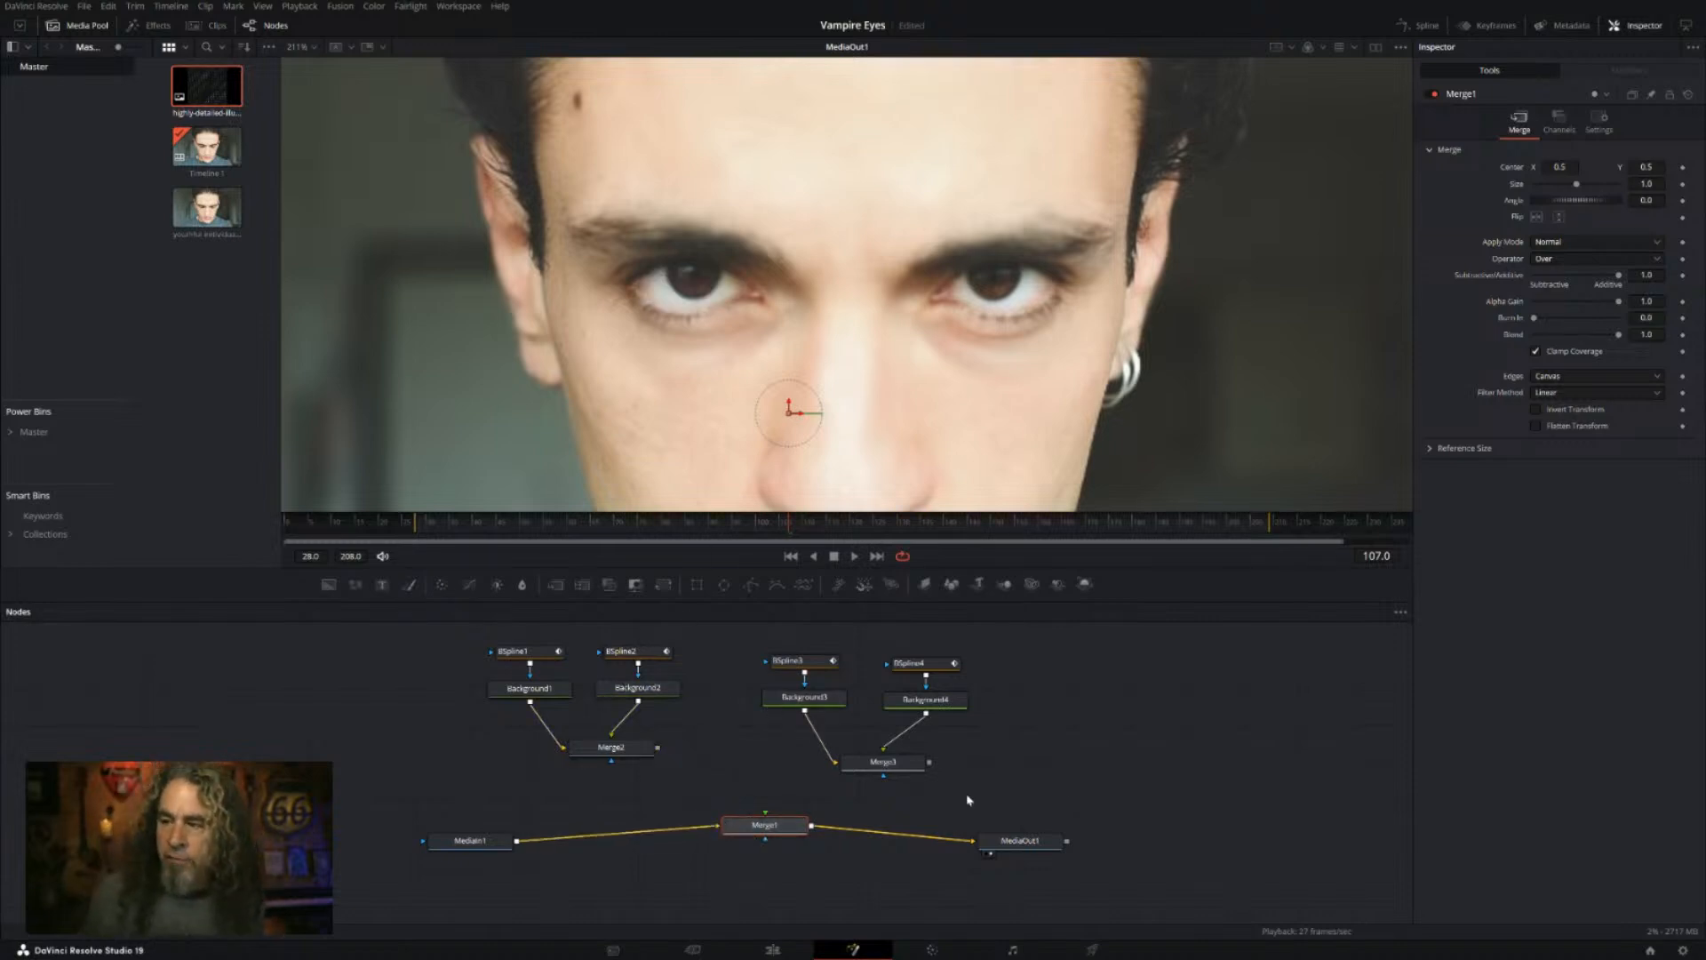
pyautogui.moveTo(747, 835); pyautogui.dragTo(725, 851)
pyautogui.moveTo(1037, 853); pyautogui.dragTo(1055, 856)
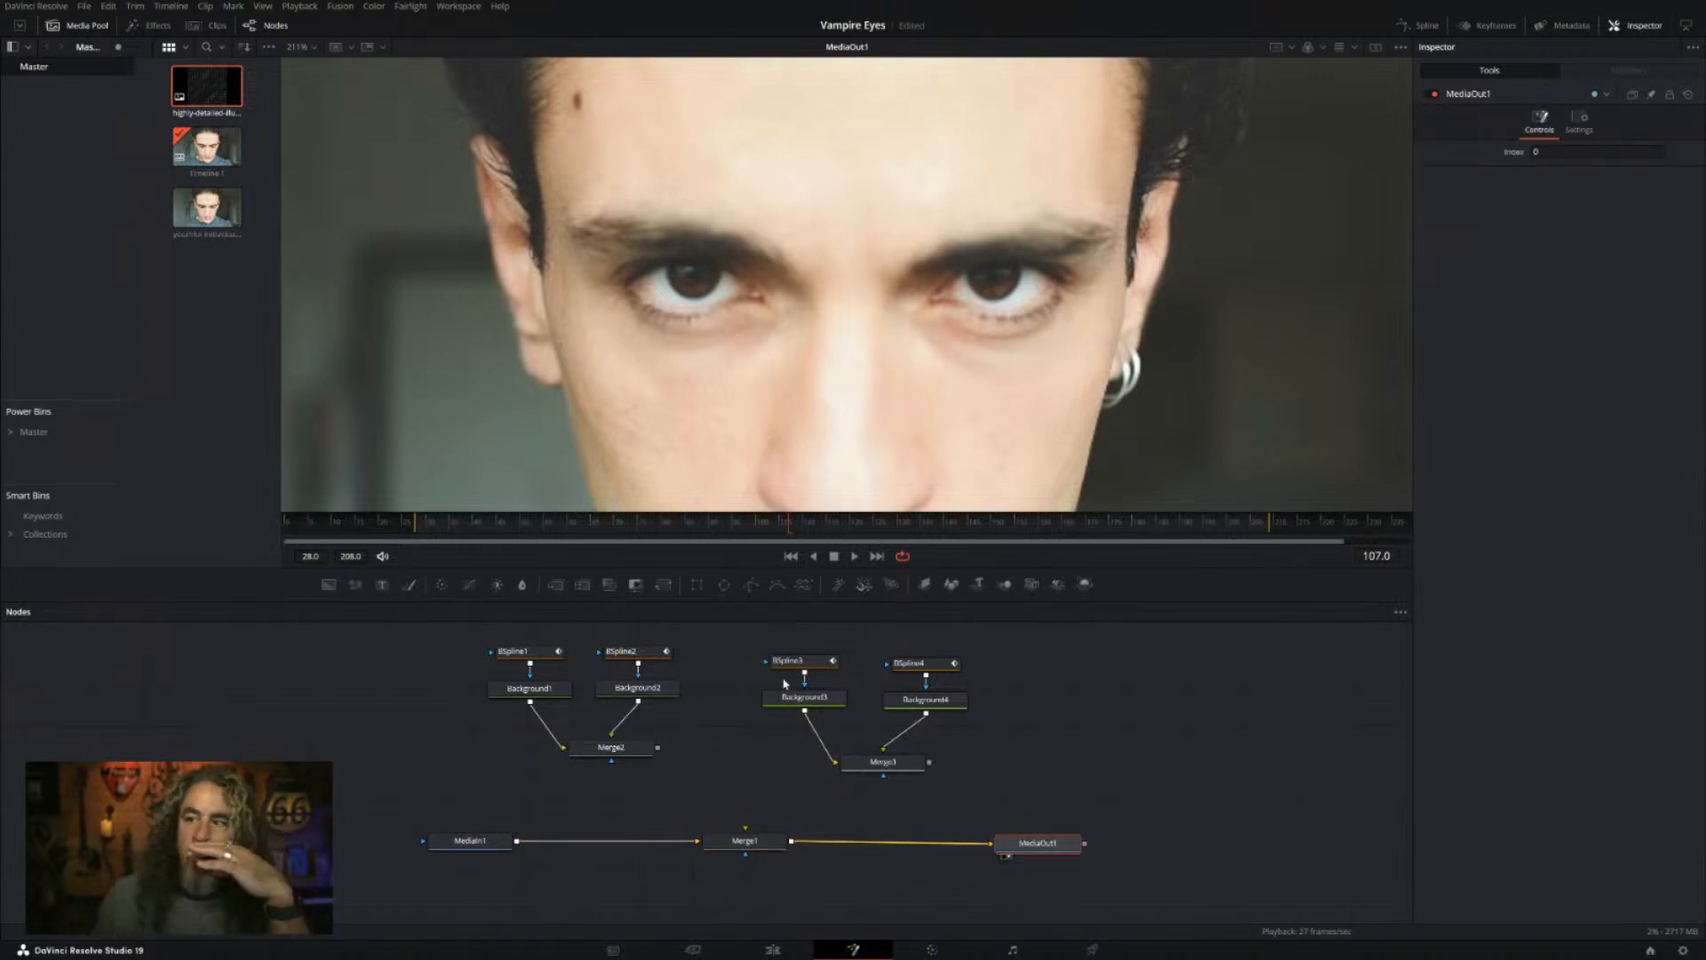
# Step: Try connecting Merge2 to Merge1's foreground input to preview the first black eye, and disconnect it
pyautogui.moveTo(659, 749); pyautogui.dragTo(744, 831)
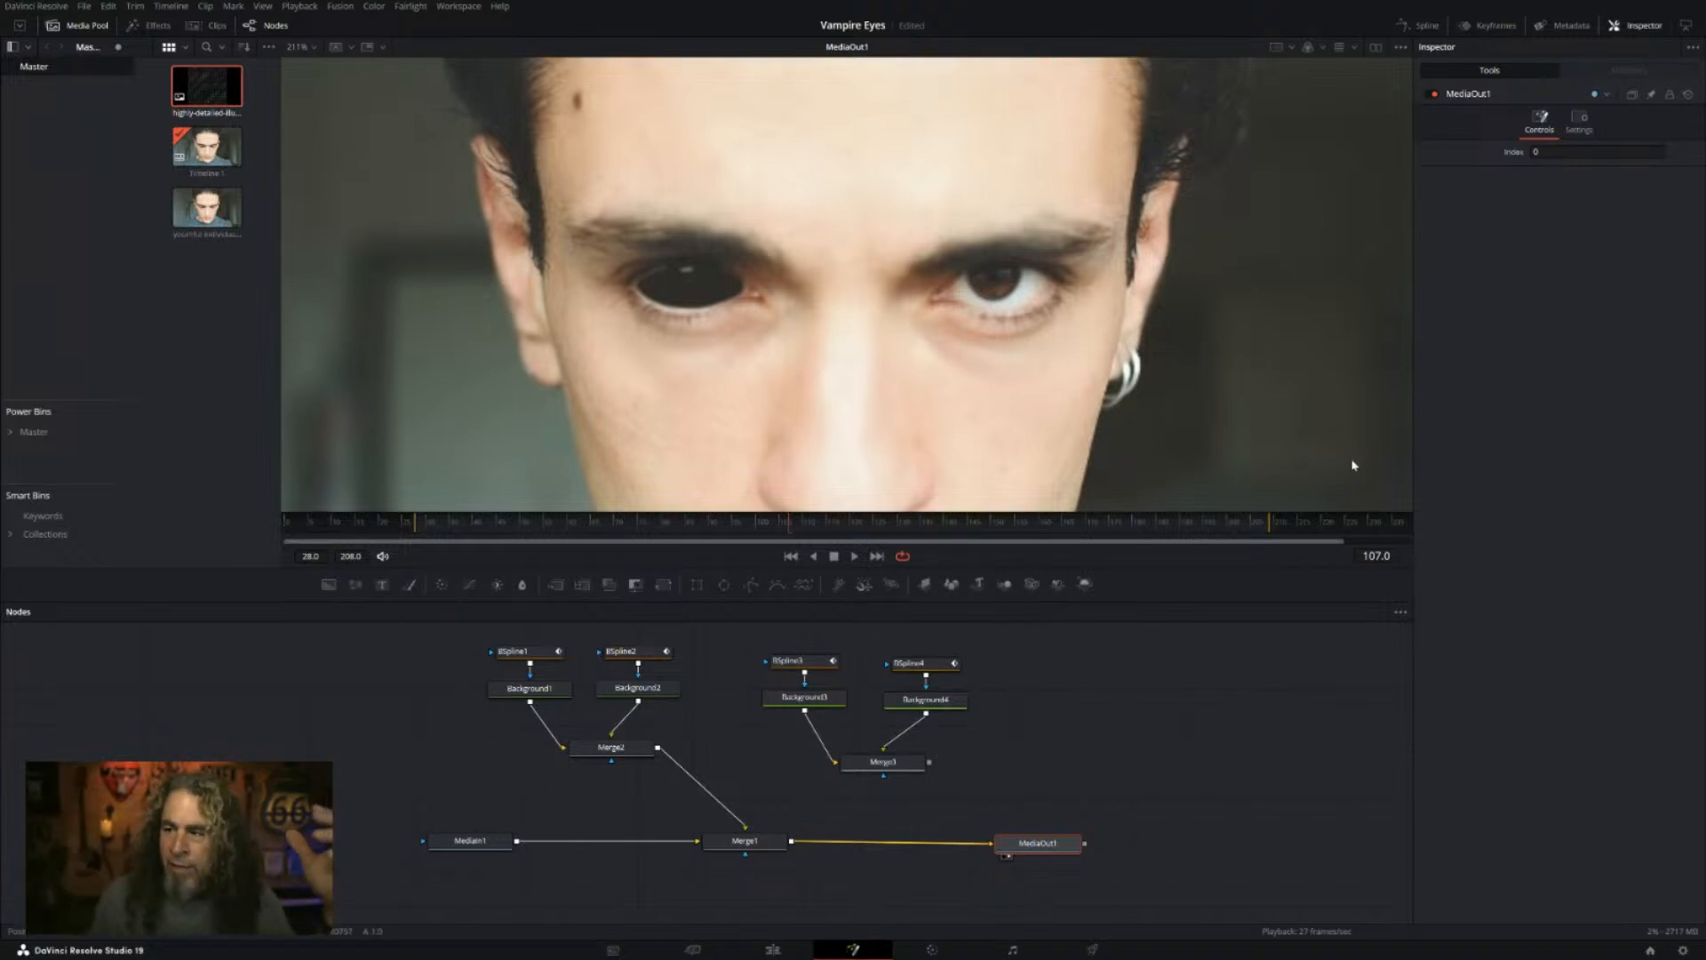
pyautogui.moveTo(745, 828); pyautogui.dragTo(693, 783)
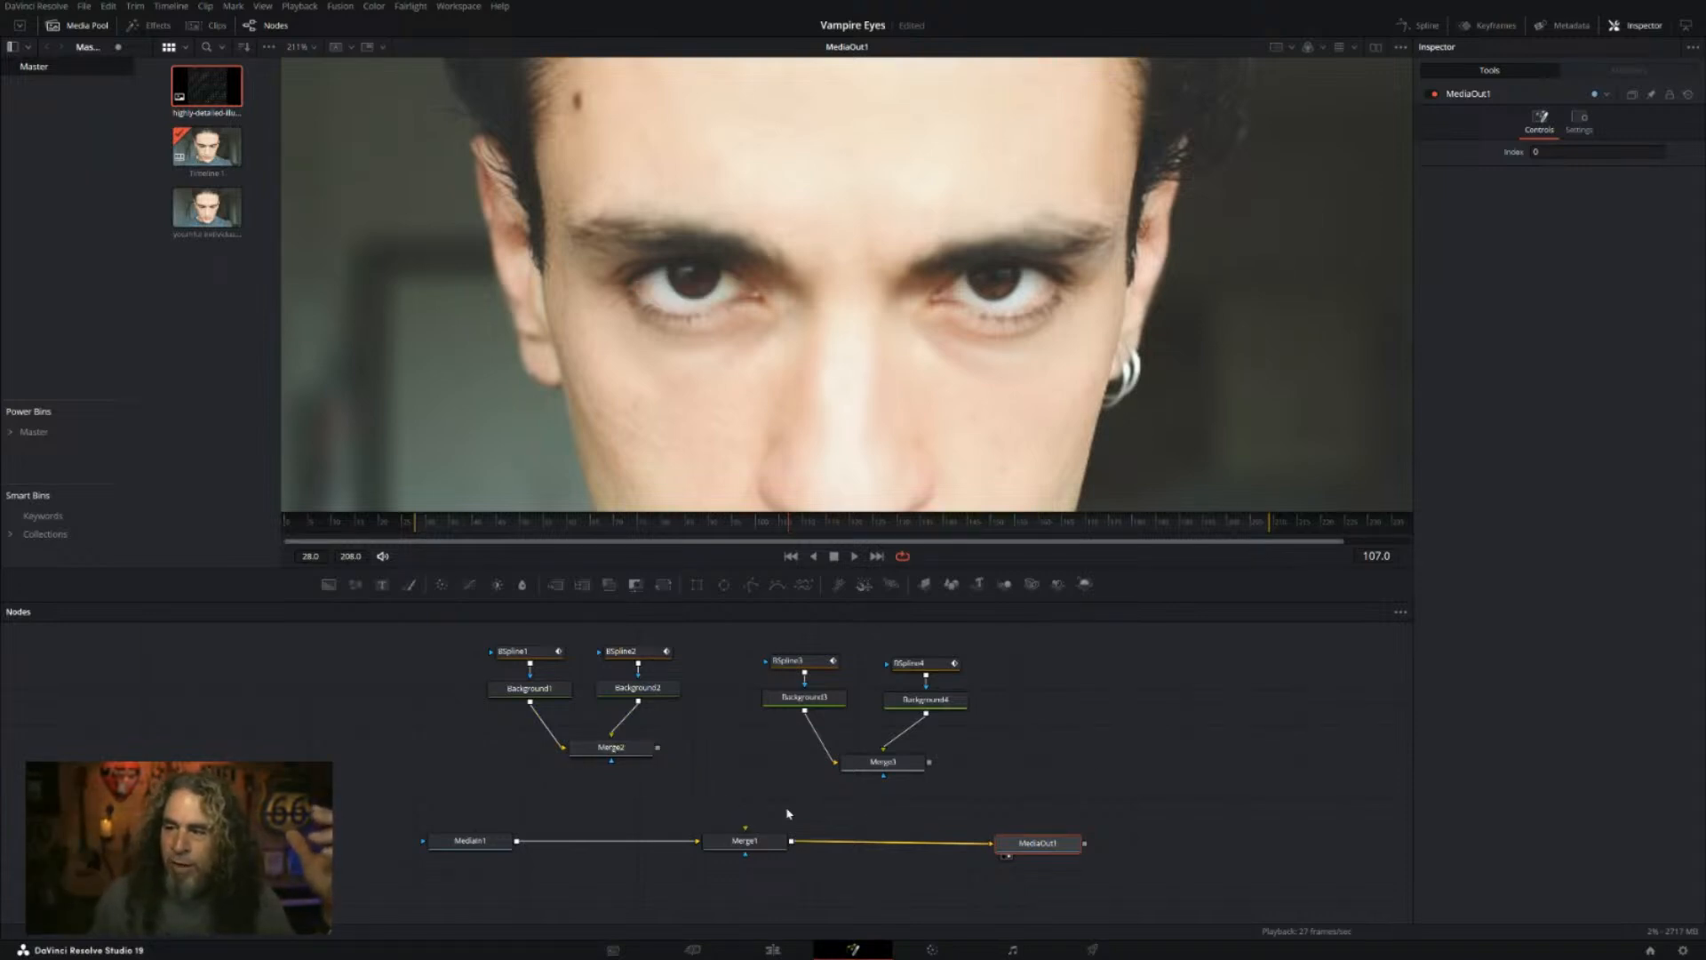
pyautogui.moveTo(929, 761)
pyautogui.mouseDown()
pyautogui.moveTo(747, 848)
pyautogui.moveTo(902, 771)
pyautogui.mouseUp()
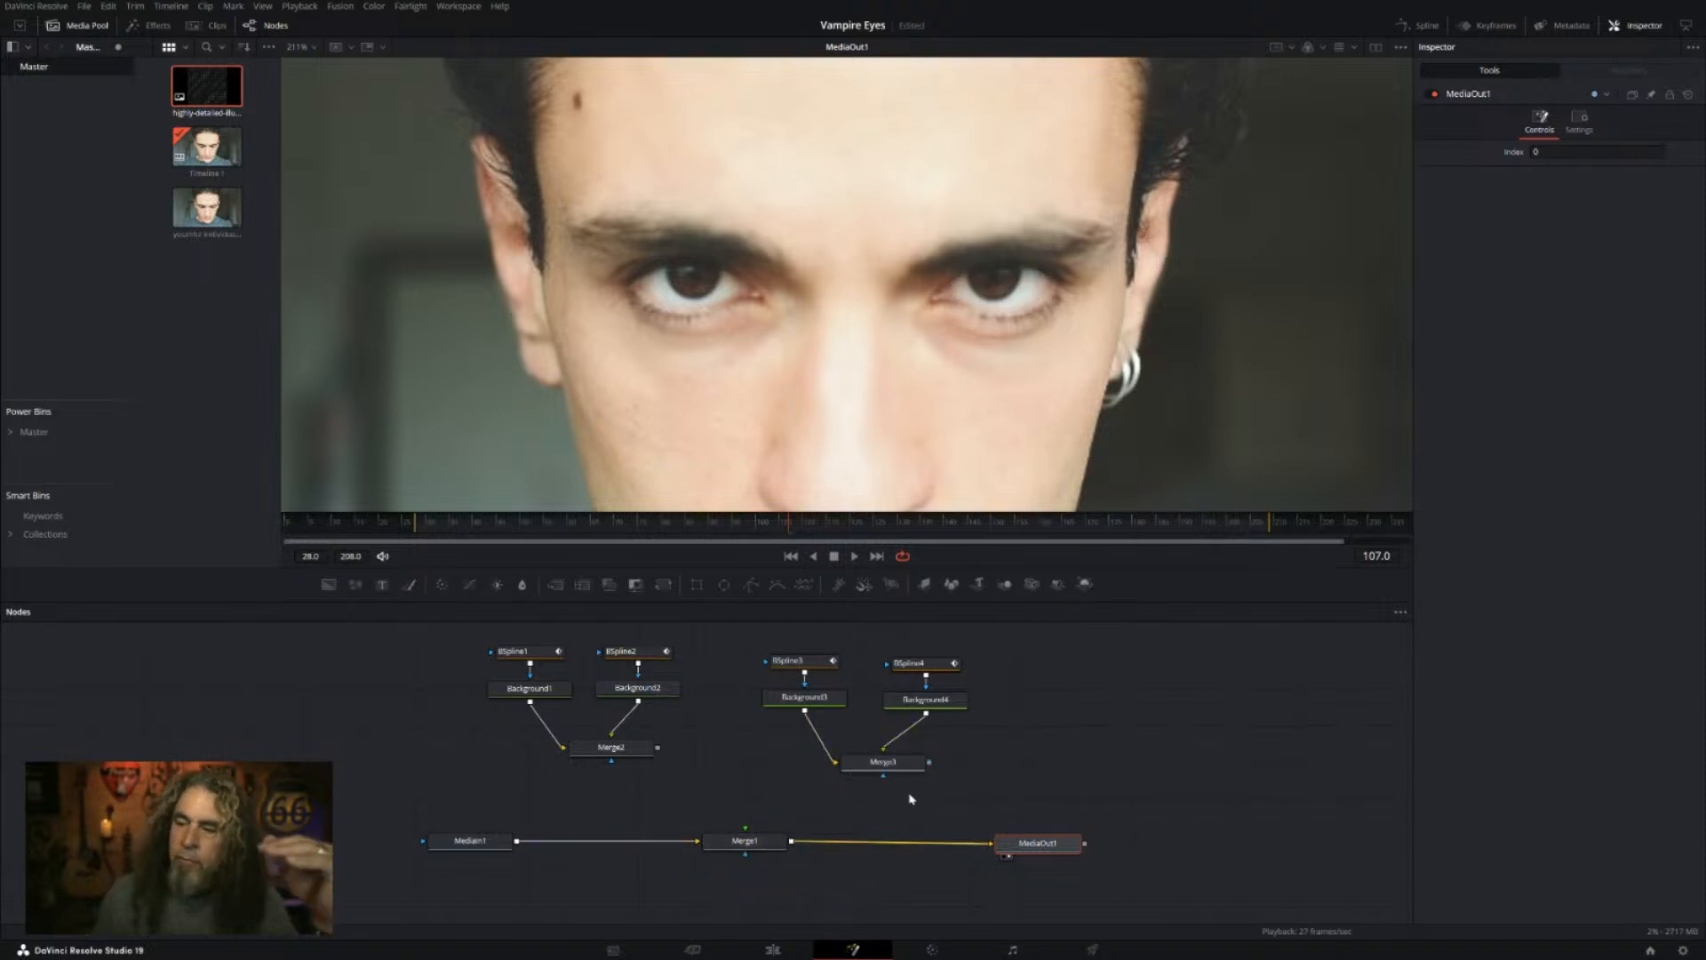
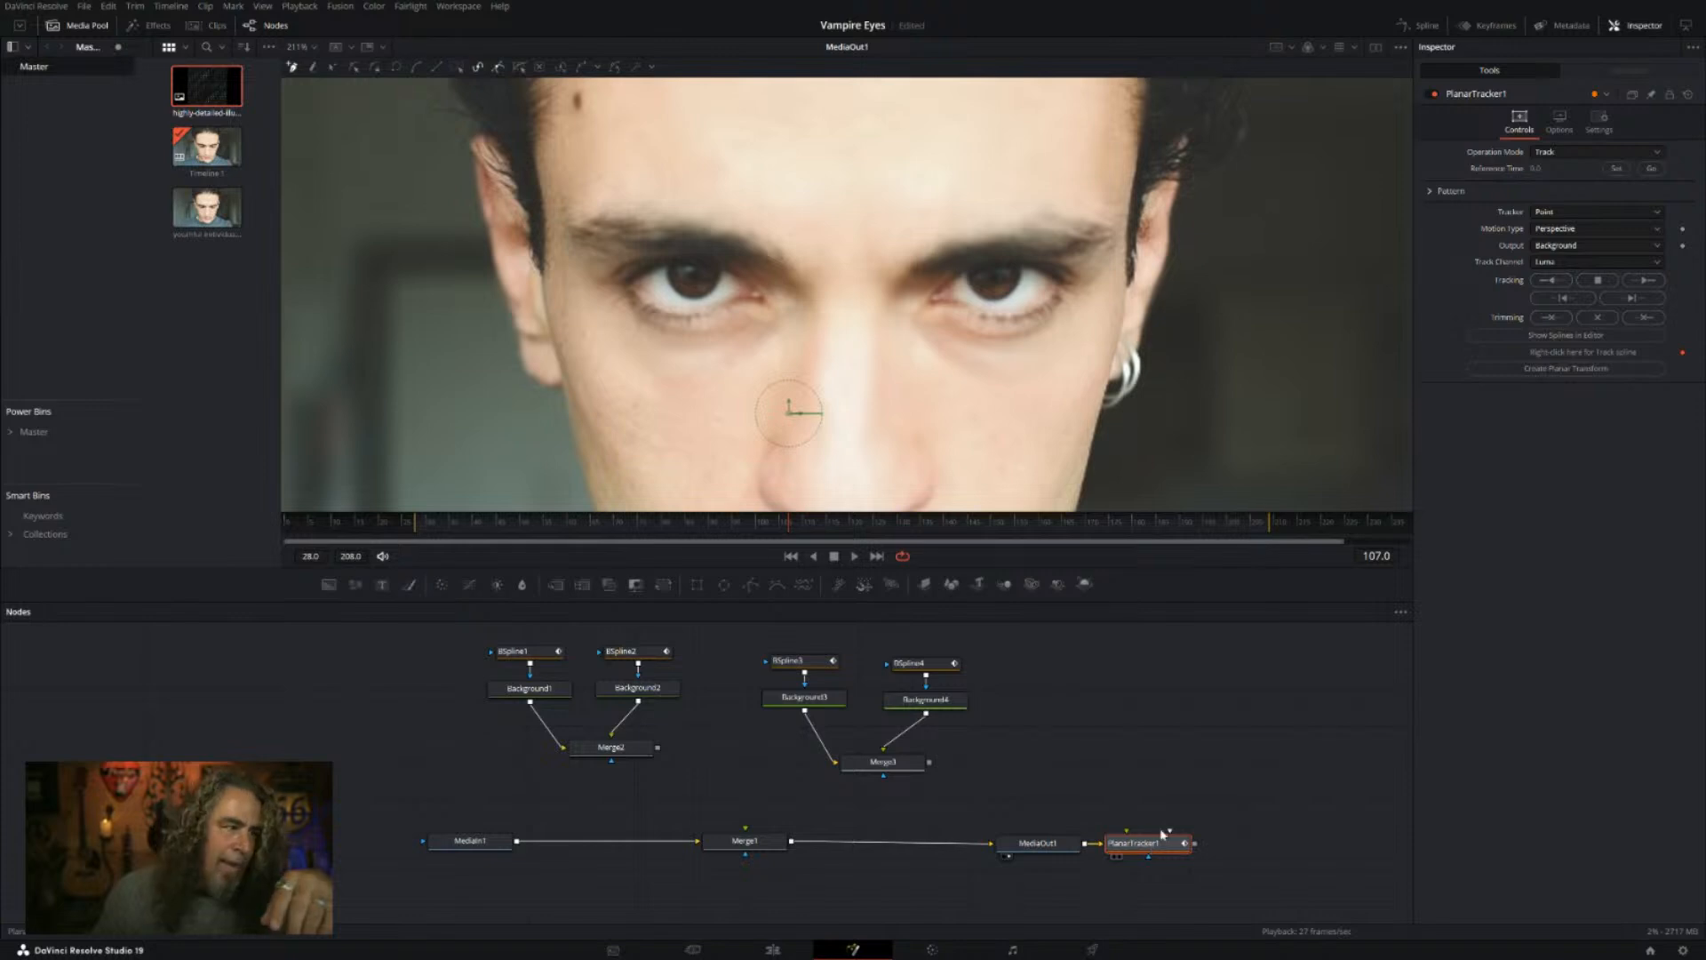
# Step: Add a Planar Tracker node and insert it between Merge1 and MediaOut1
pyautogui.click(1097, 844)
pyautogui.moveTo(1104, 846); pyautogui.dragTo(847, 823)
pyautogui.moveTo(986, 845); pyautogui.dragTo(907, 851)
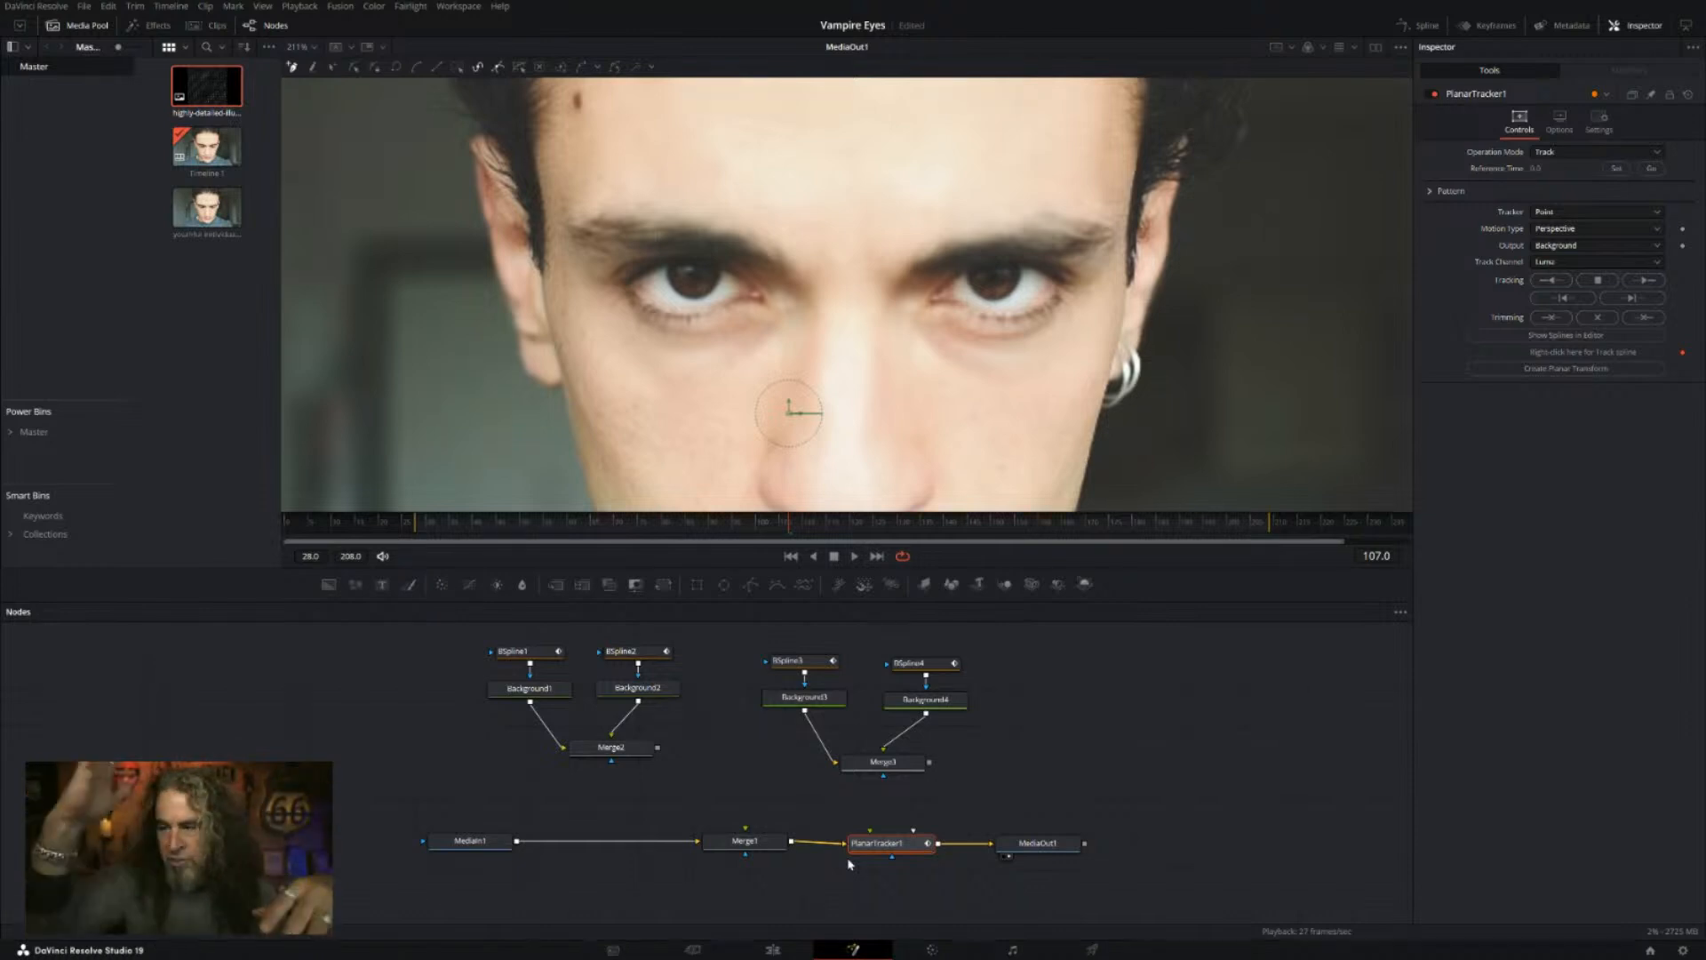
pyautogui.moveTo(889, 845); pyautogui.dragTo(895, 844)
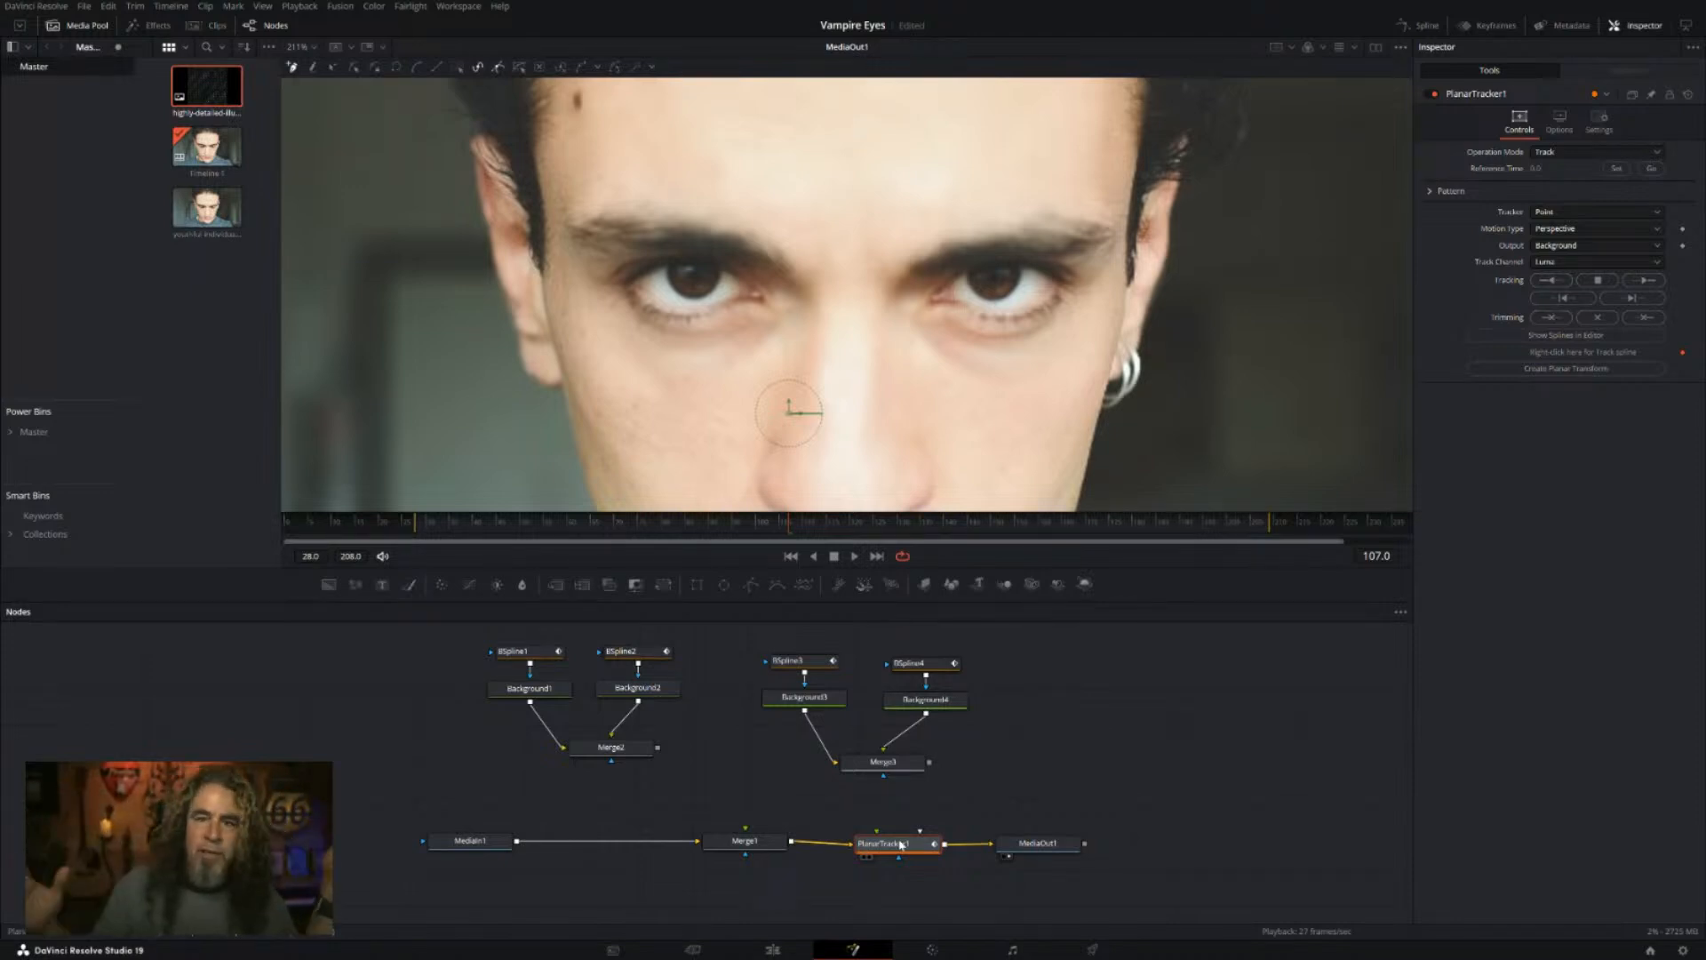
pyautogui.moveTo(889, 850); pyautogui.dragTo(885, 847)
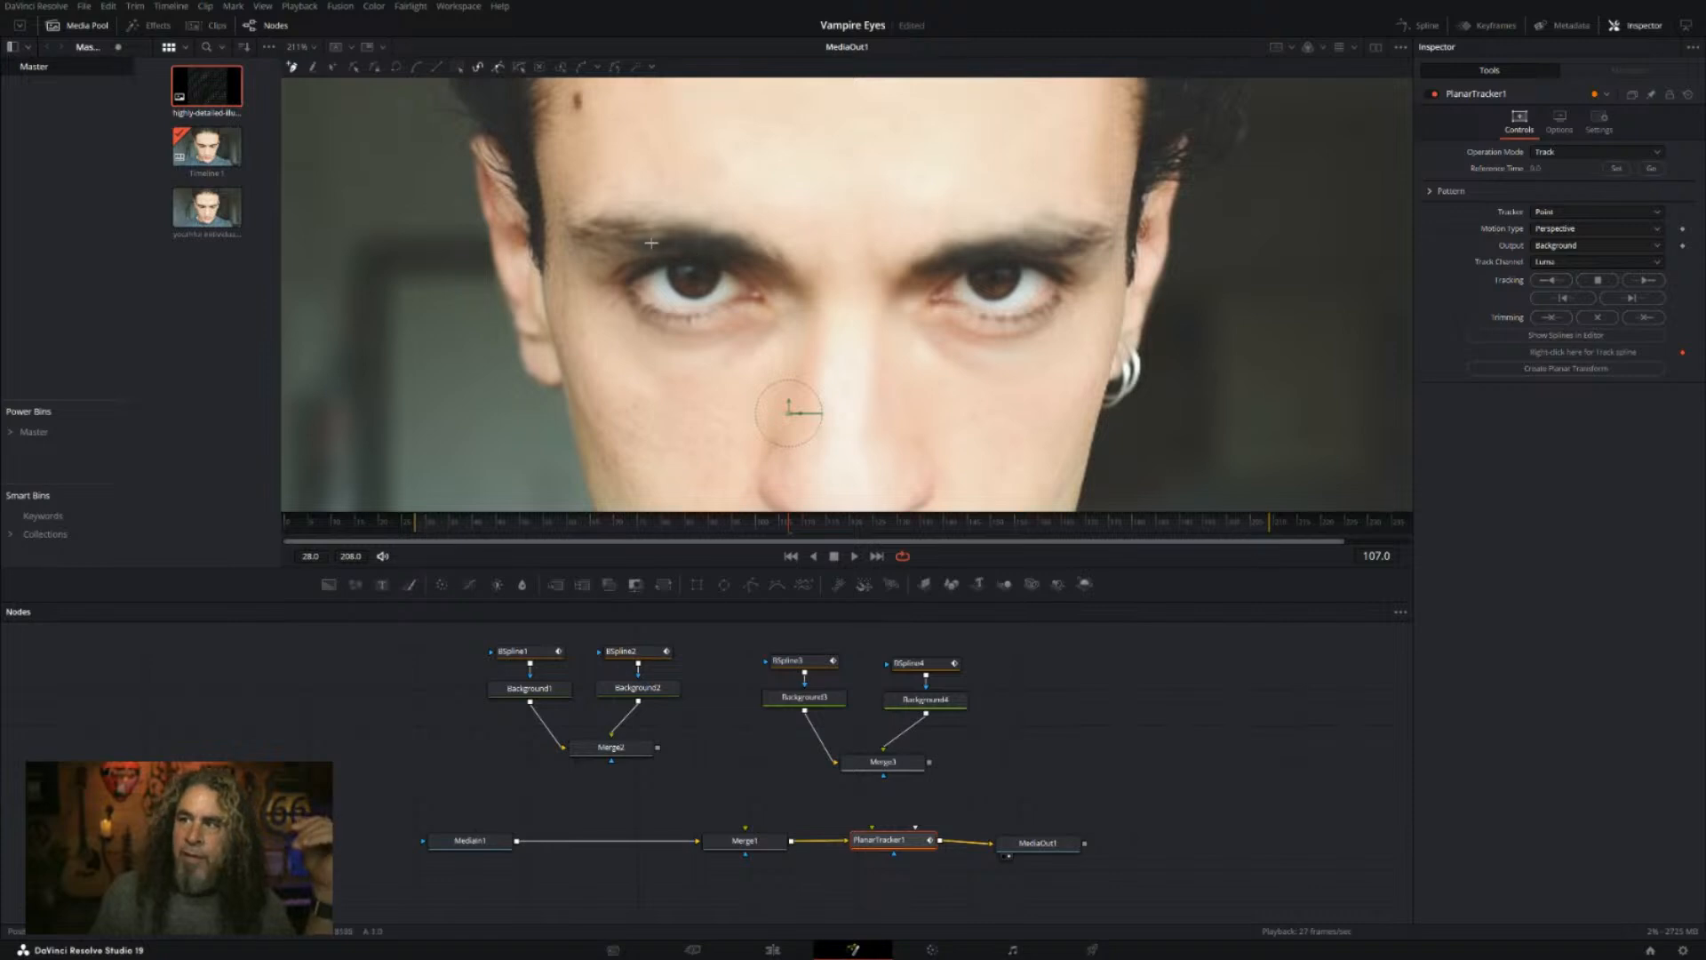
# Step: Draw a closed tracking shape around the first eye and its eyebrow, the one covered by the BSpline1 mask
pyautogui.click(564, 217)
pyautogui.click(648, 213)
pyautogui.click(744, 224)
pyautogui.click(804, 267)
pyautogui.click(759, 329)
pyautogui.click(716, 349)
pyautogui.click(640, 345)
pyautogui.click(585, 308)
pyautogui.click(573, 270)
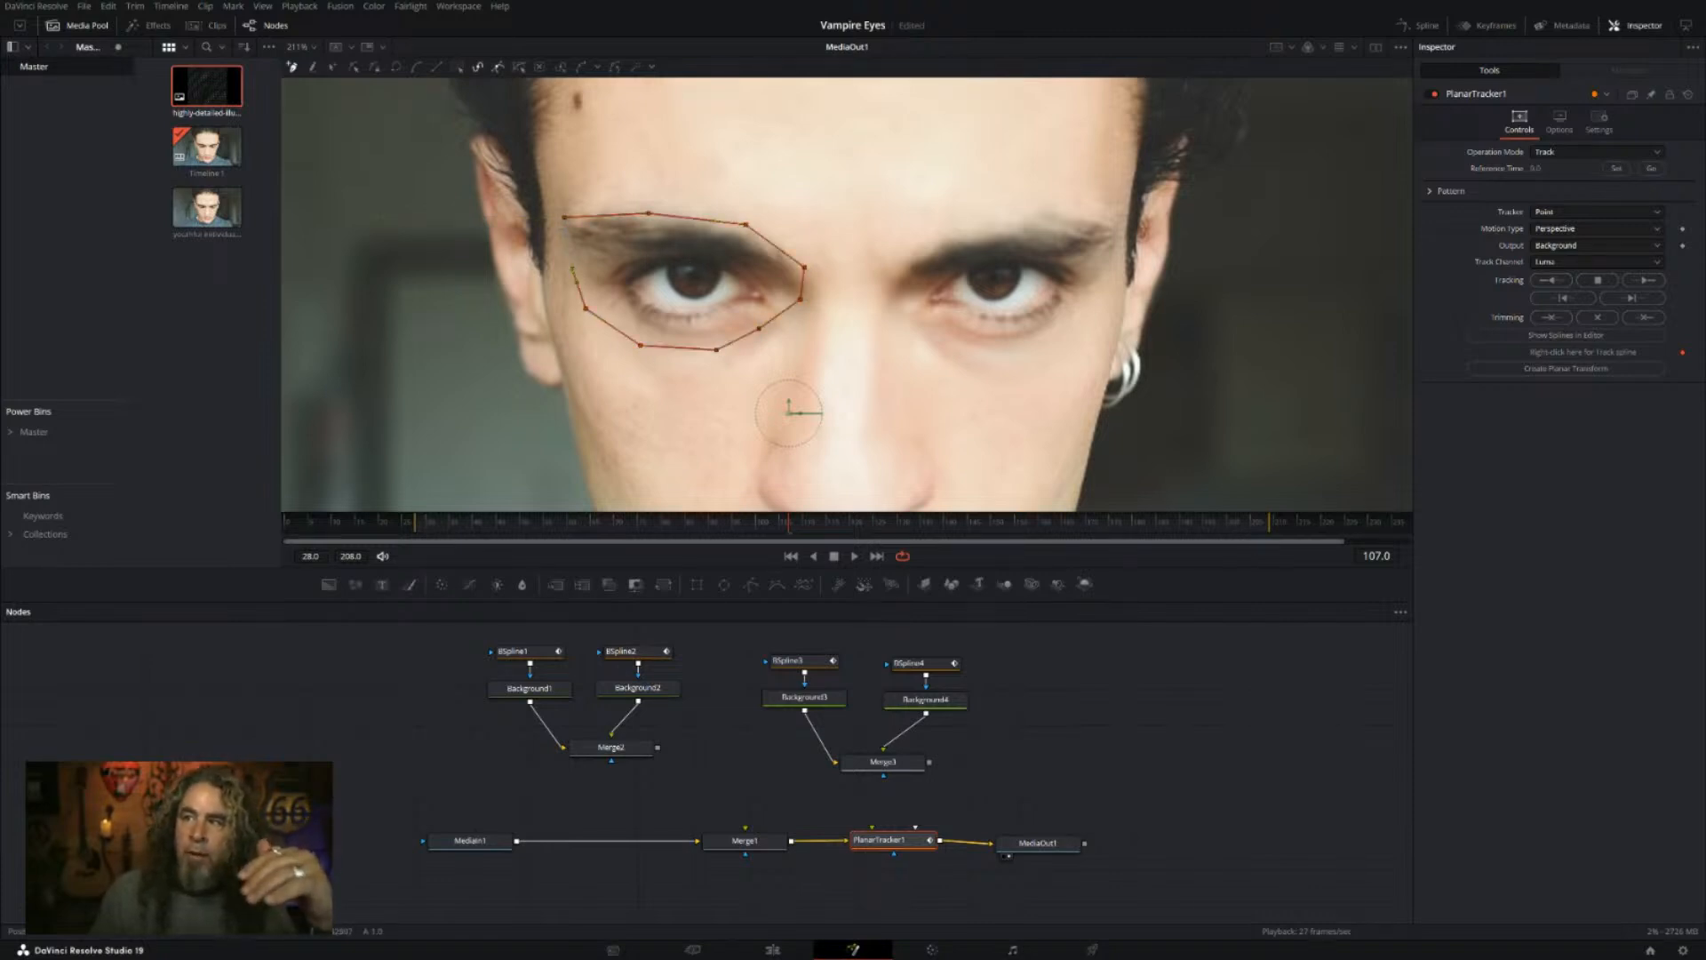
pyautogui.click(564, 217)
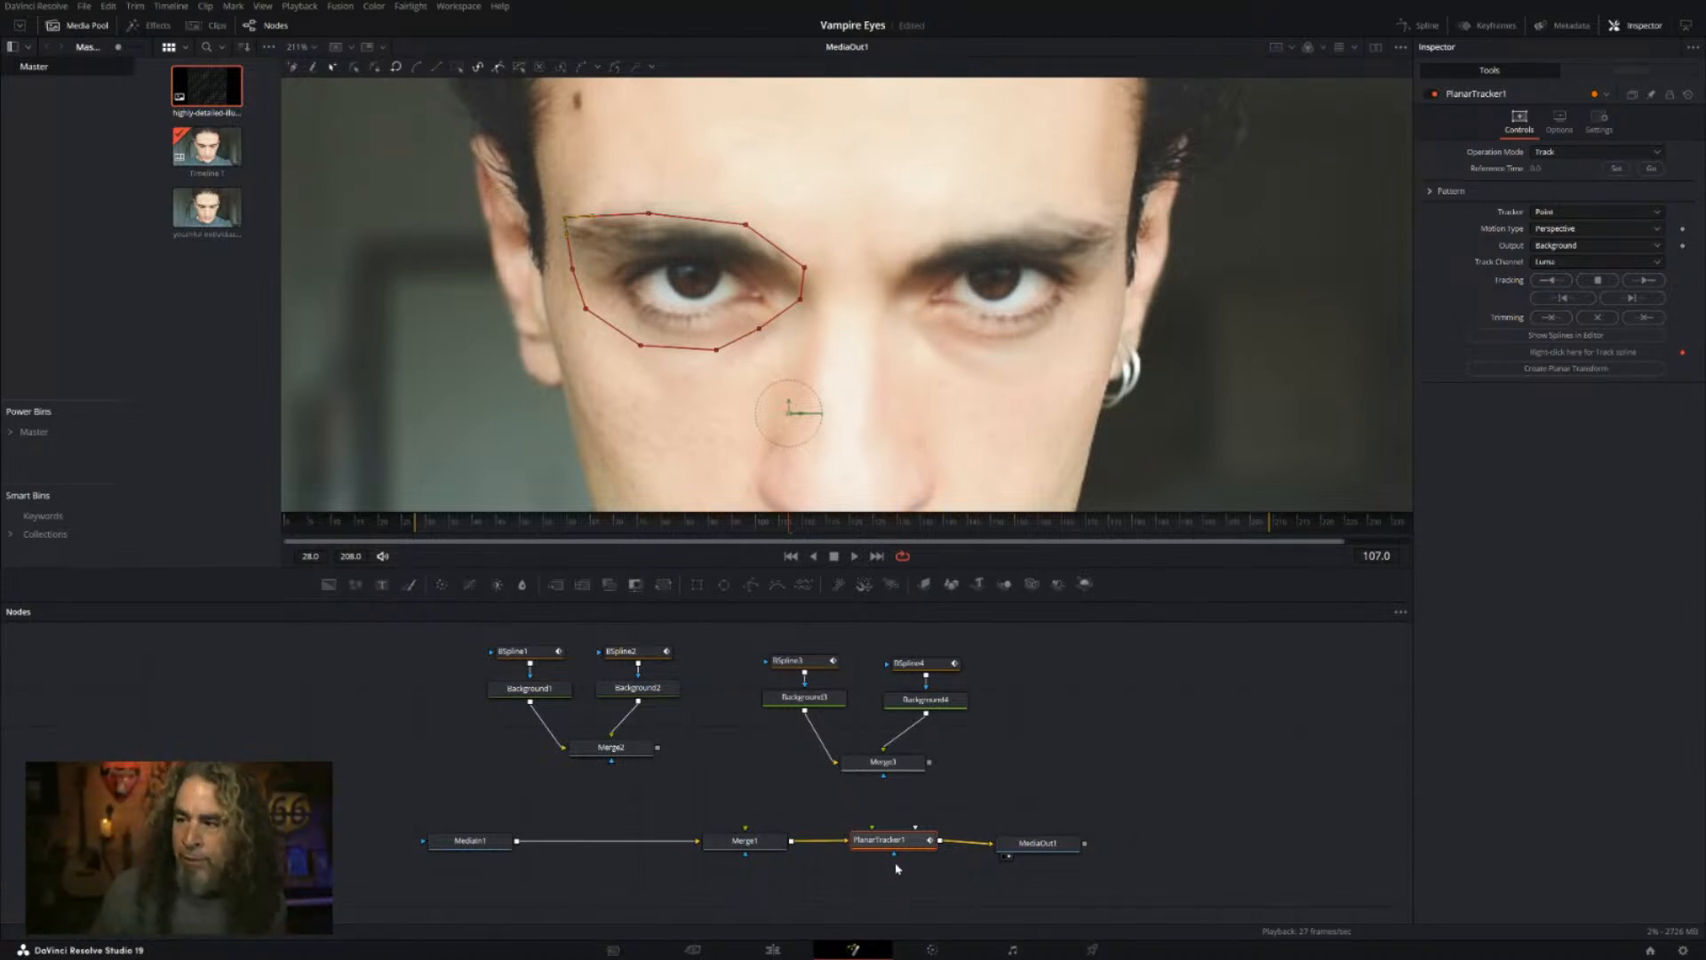
# Step: Set the planar tracker to Hybrid Point/Area with Translation, Rotation, Scale motion, and save the project
pyautogui.moveTo(881, 844); pyautogui.dragTo(880, 850)
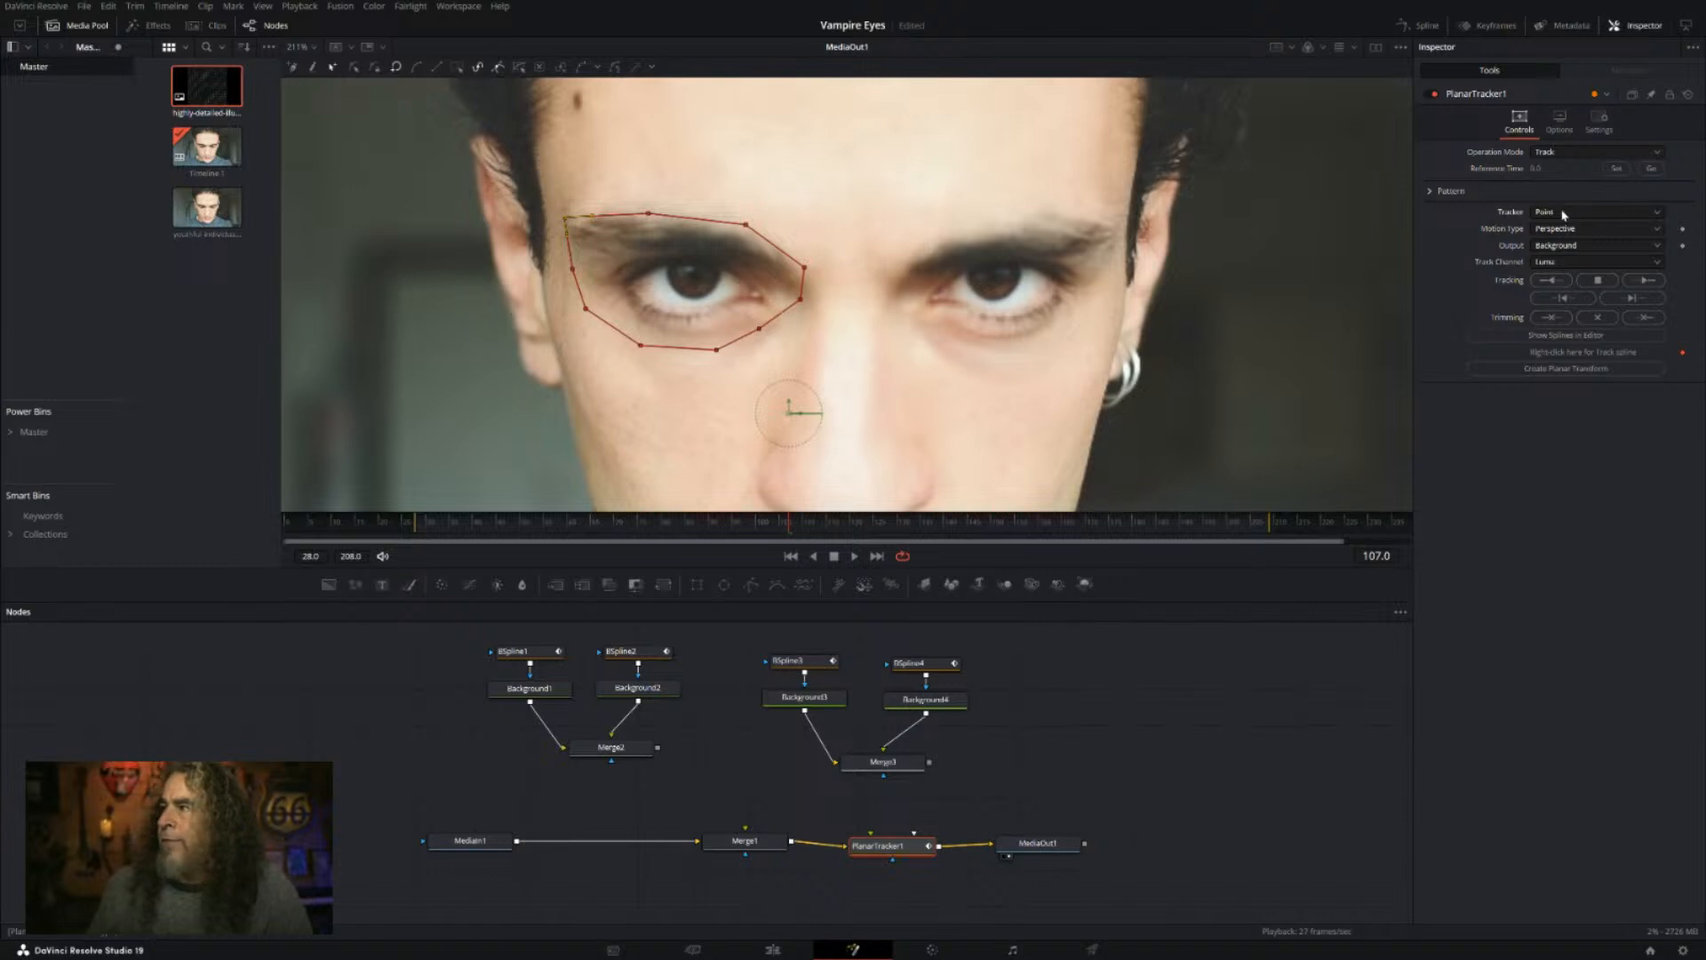
pyautogui.click(1574, 250)
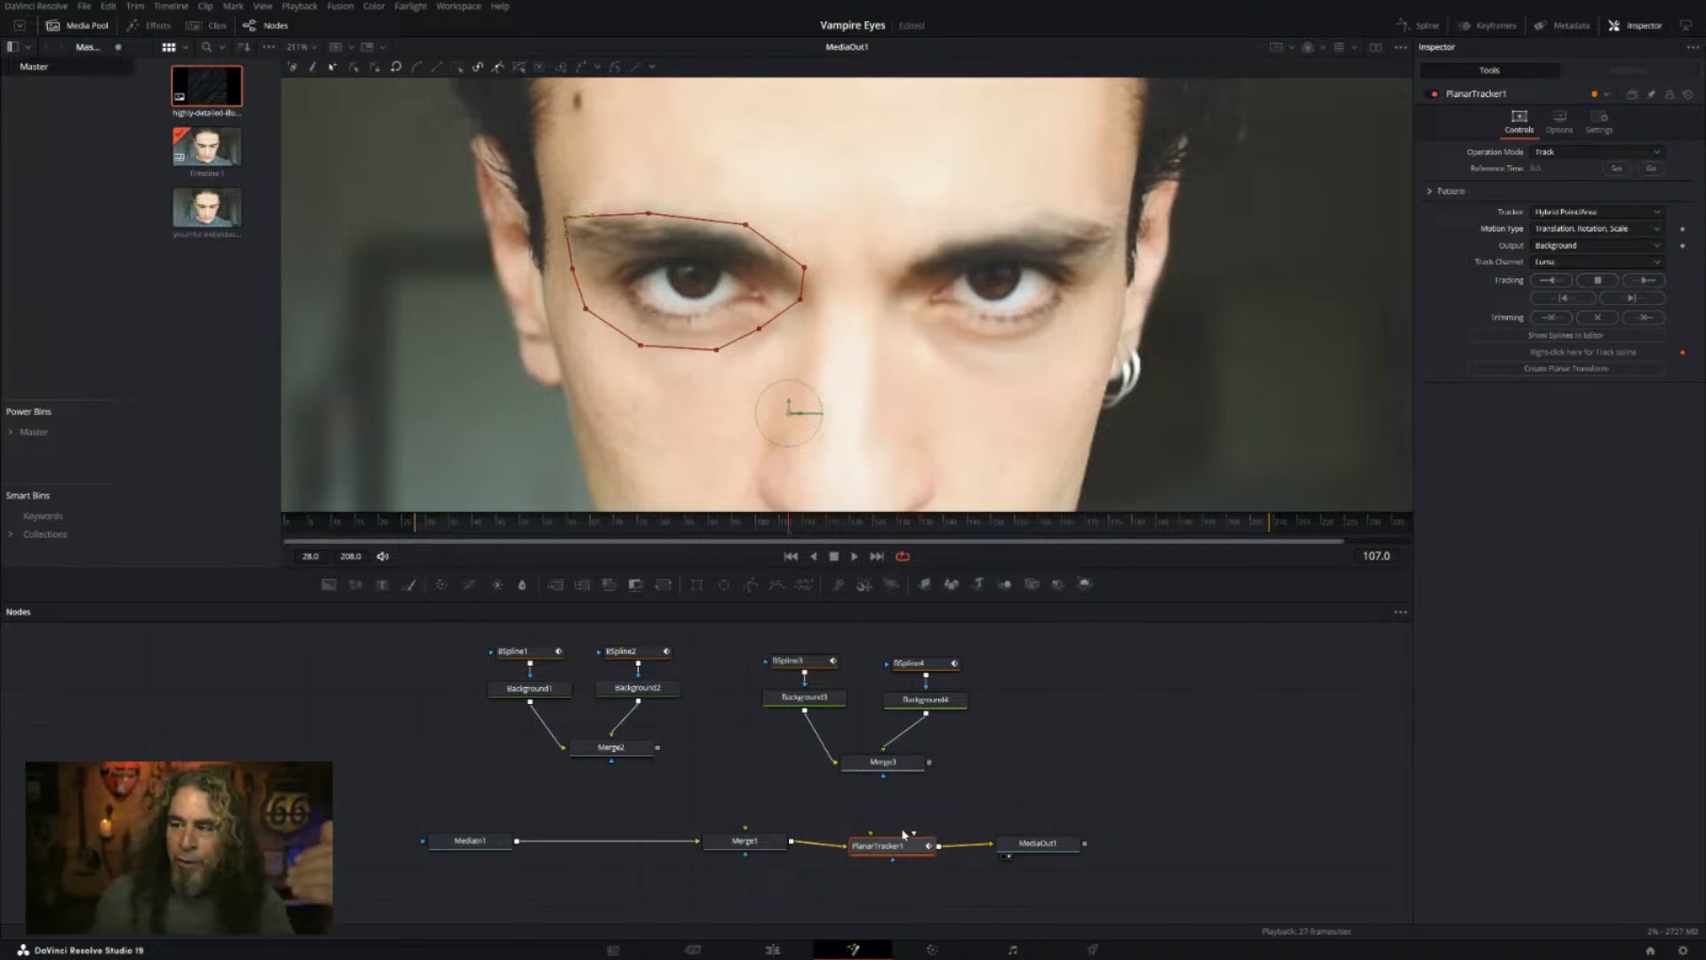
pyautogui.moveTo(891, 858); pyautogui.dragTo(890, 863)
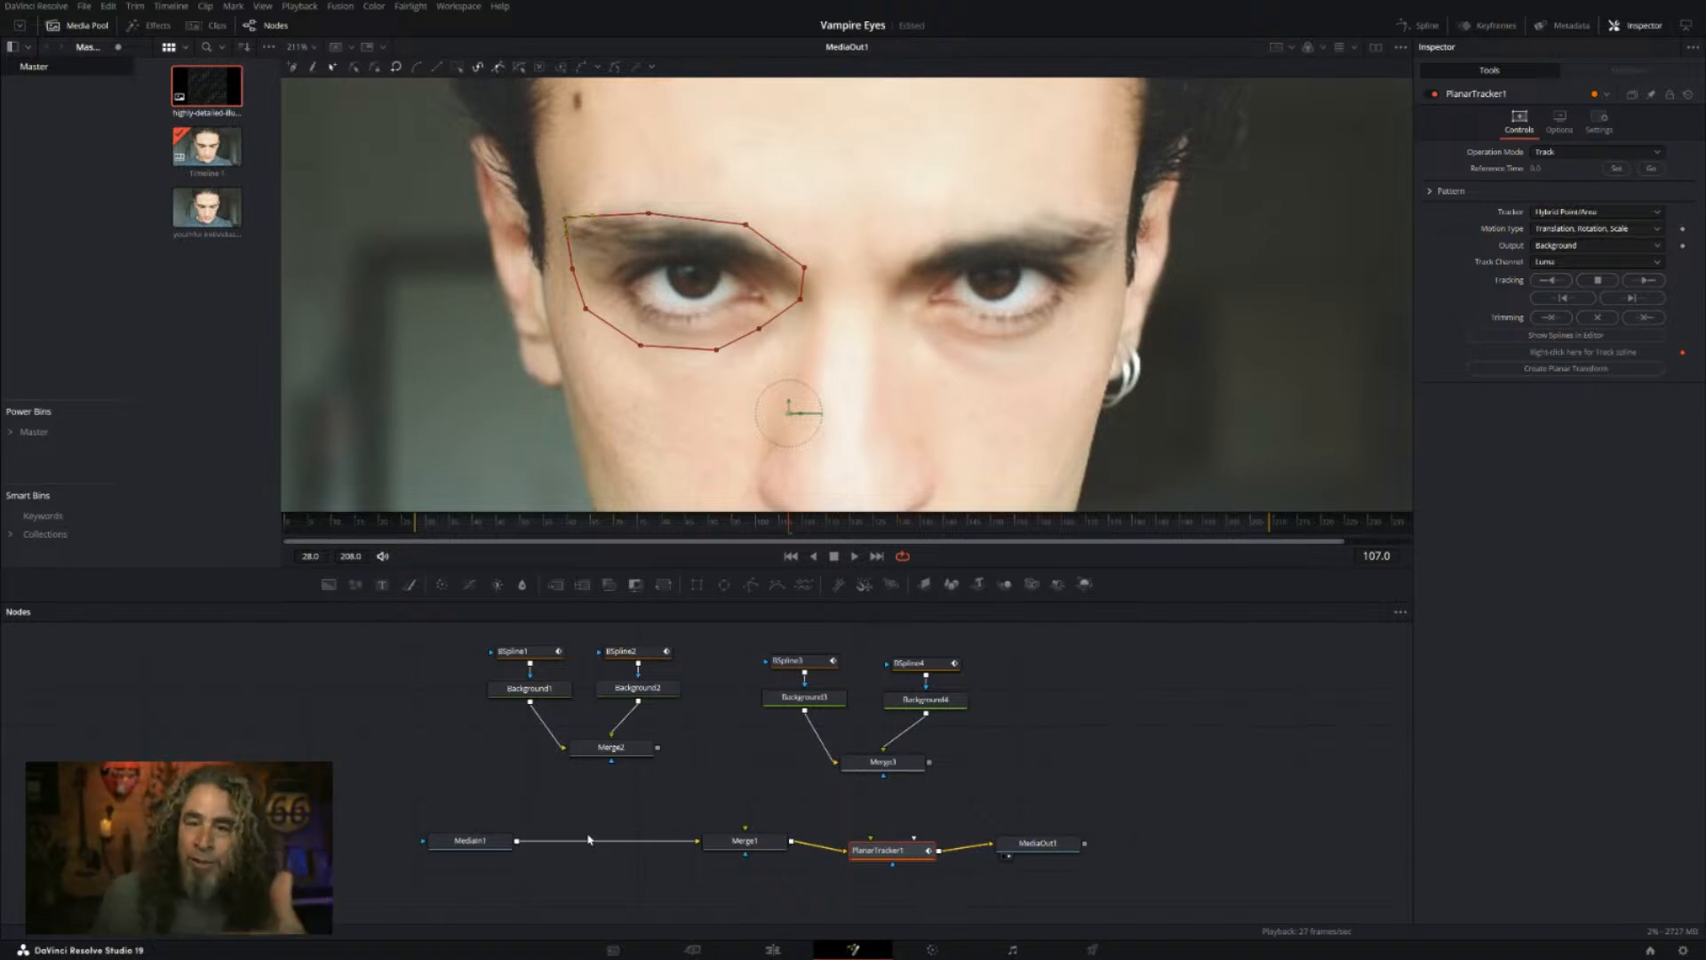
pyautogui.hotkey('ctrl', 's')
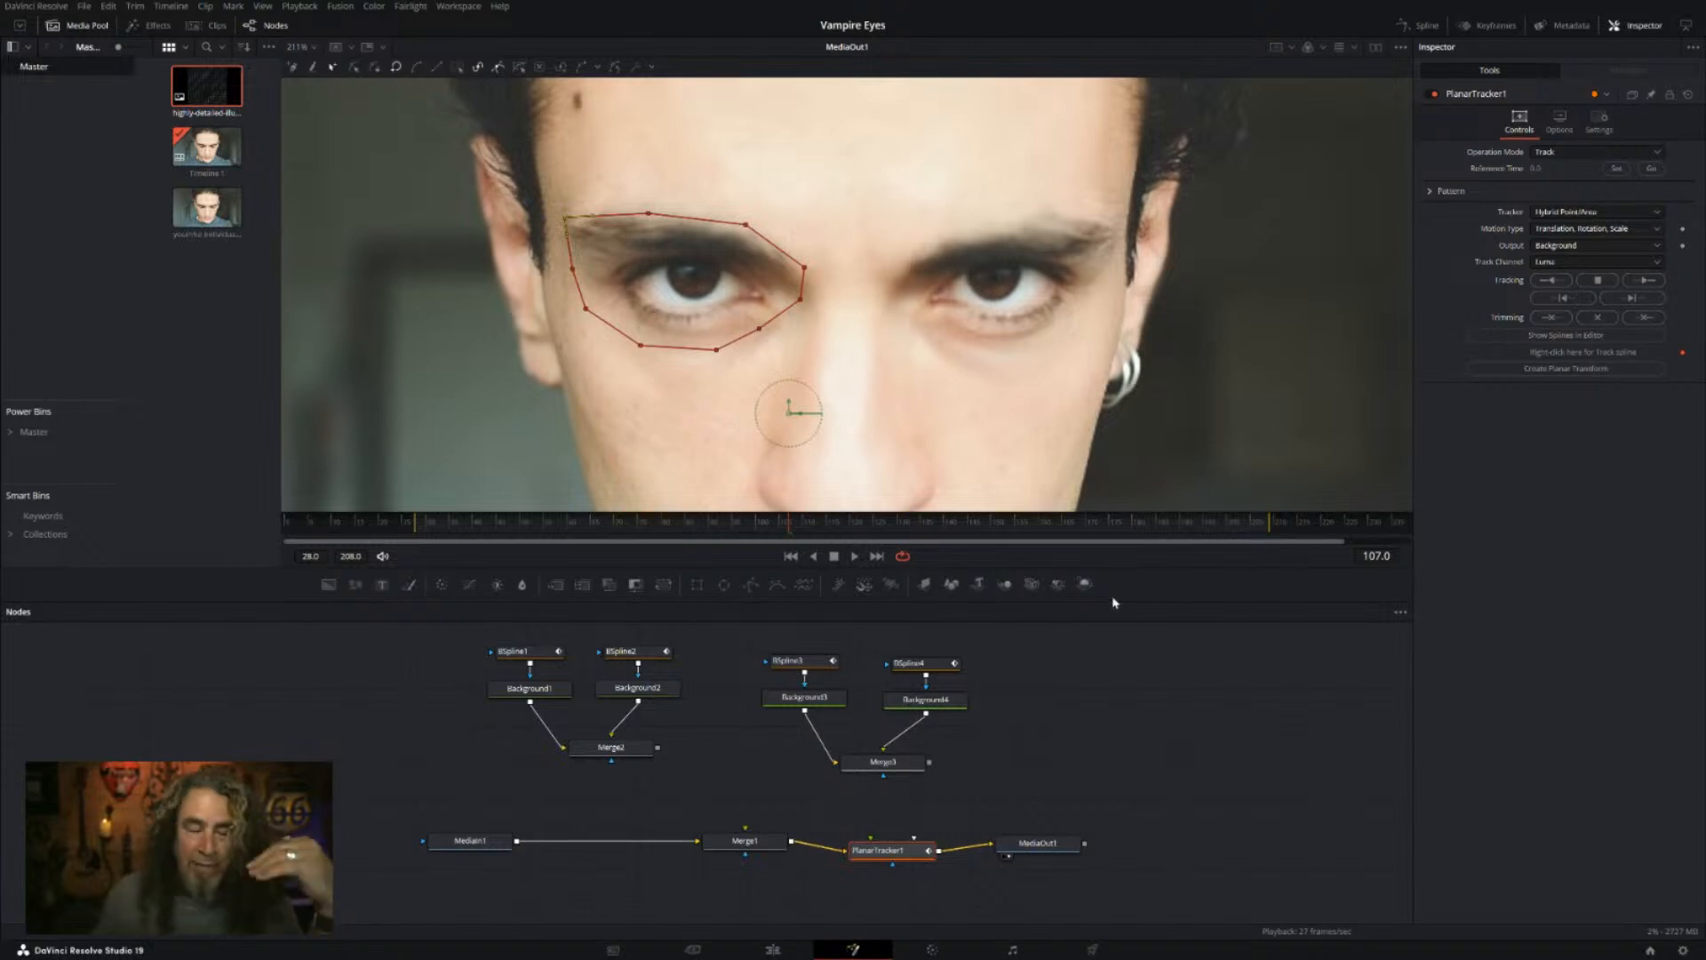
# Step: Set frame 107 as the planar tracker's reference time, and track the shape backward to frame 28 and forward to frame 208
pyautogui.moveTo(888, 853)
pyautogui.mouseDown()
pyautogui.moveTo(874, 836)
pyautogui.moveTo(883, 846)
pyautogui.mouseUp()
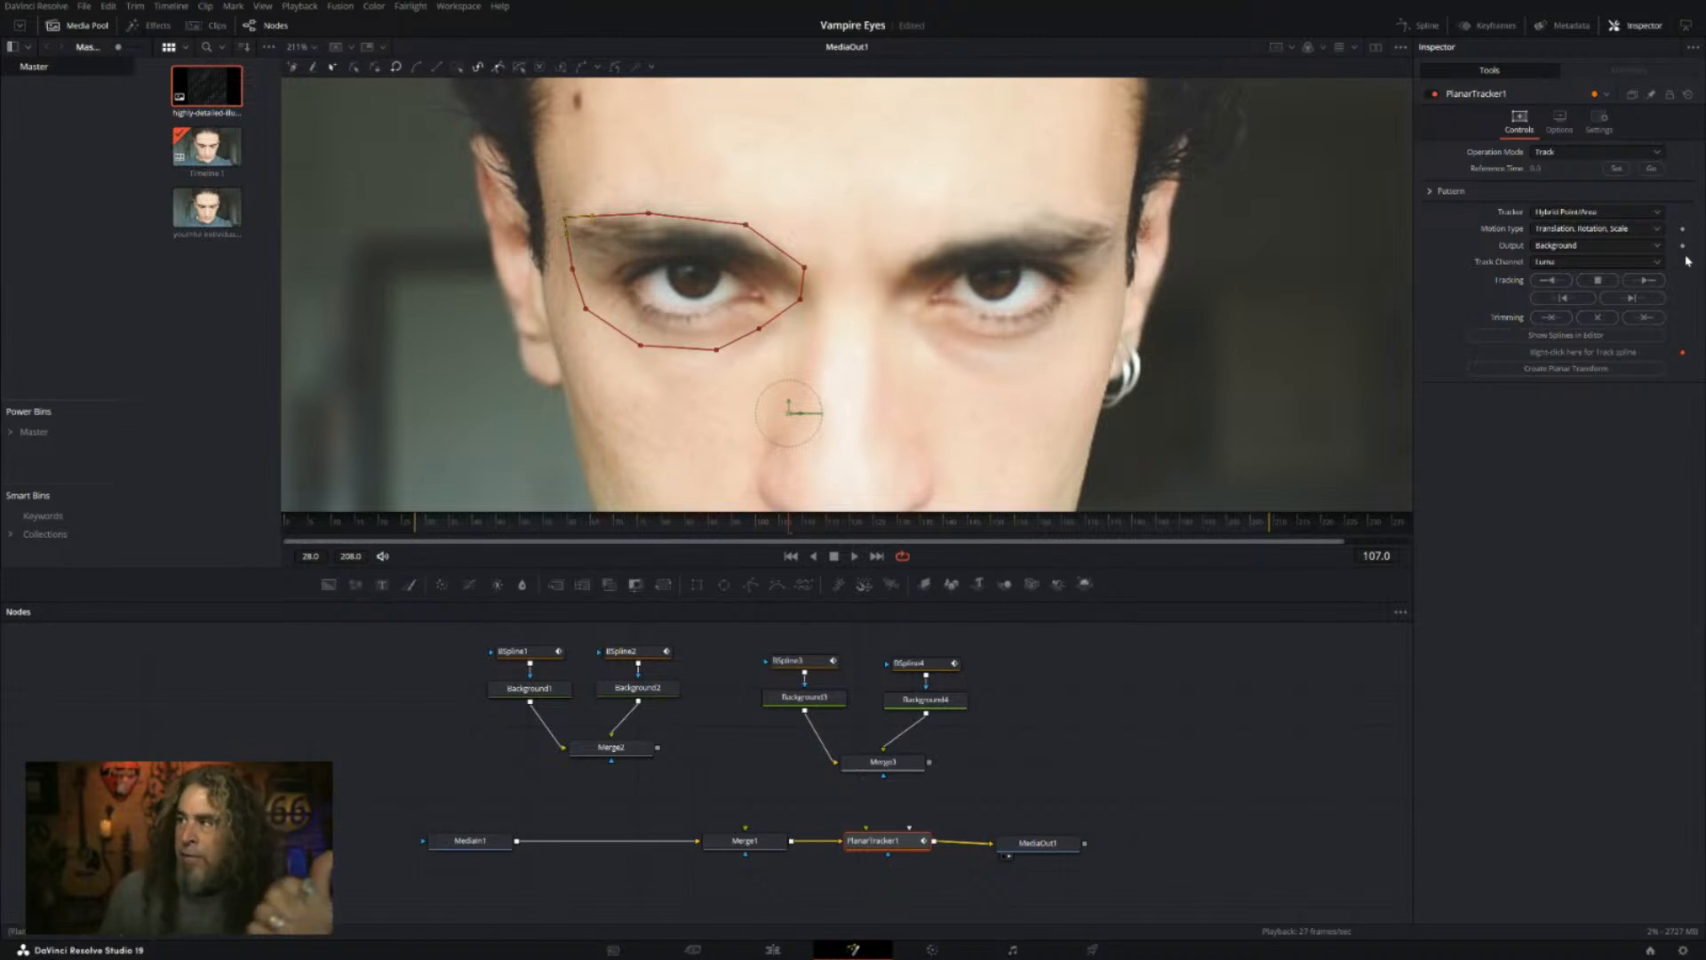
pyautogui.click(1616, 169)
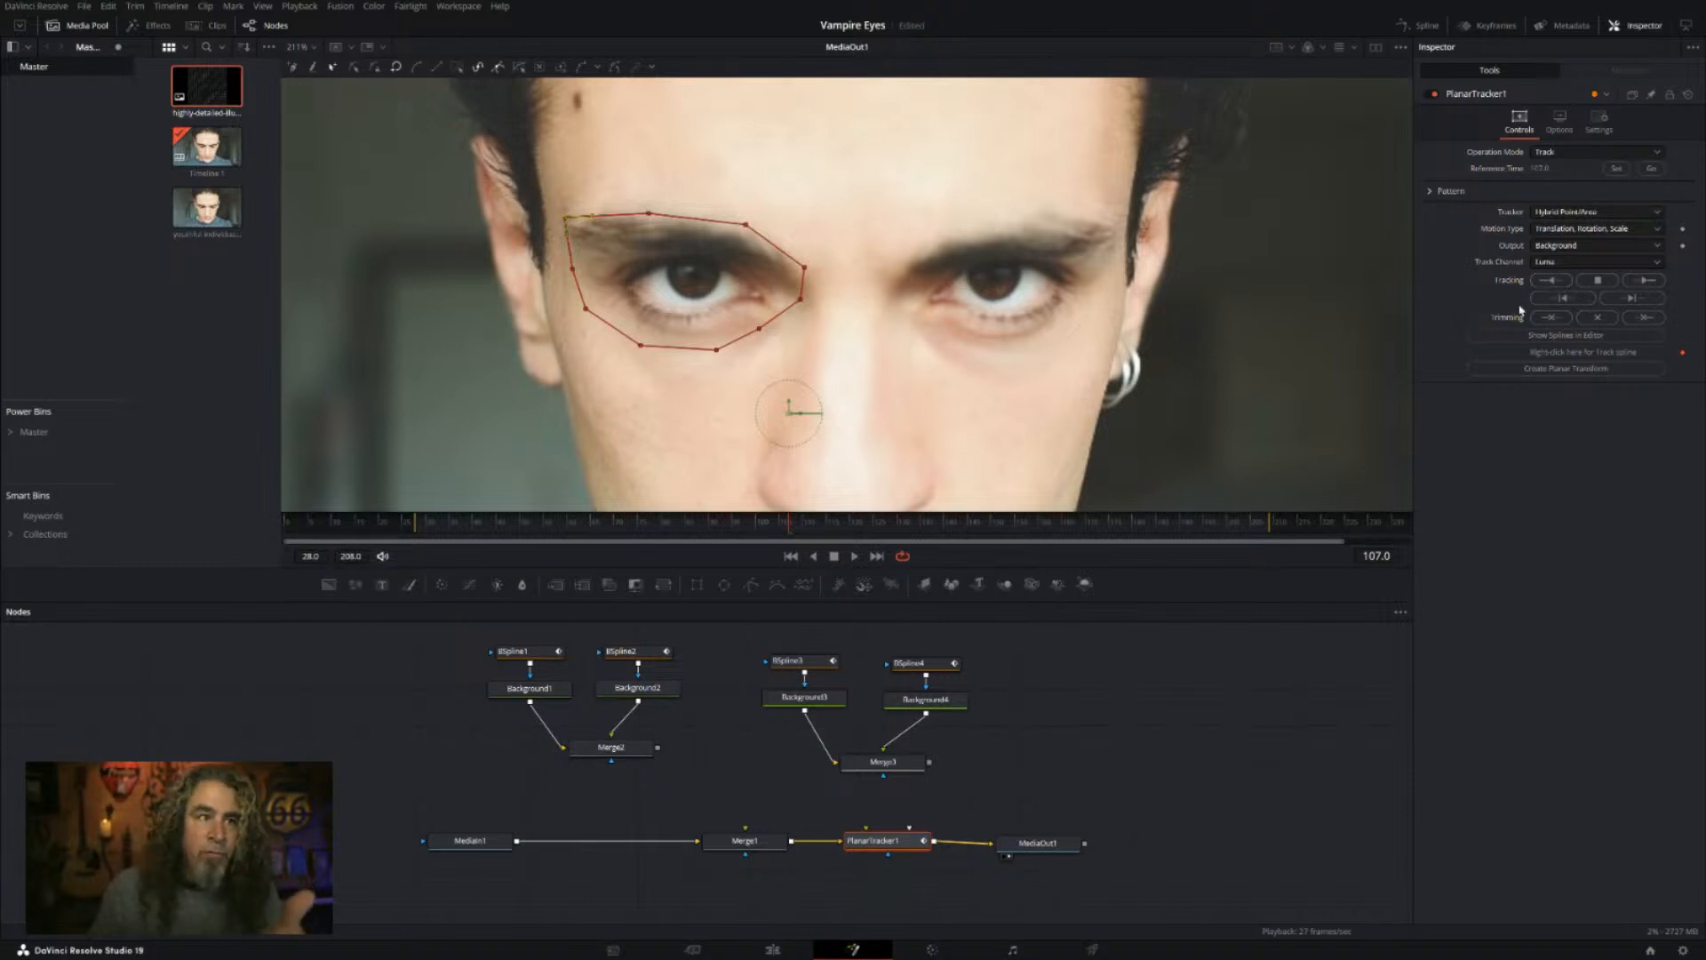
pyautogui.click(1547, 282)
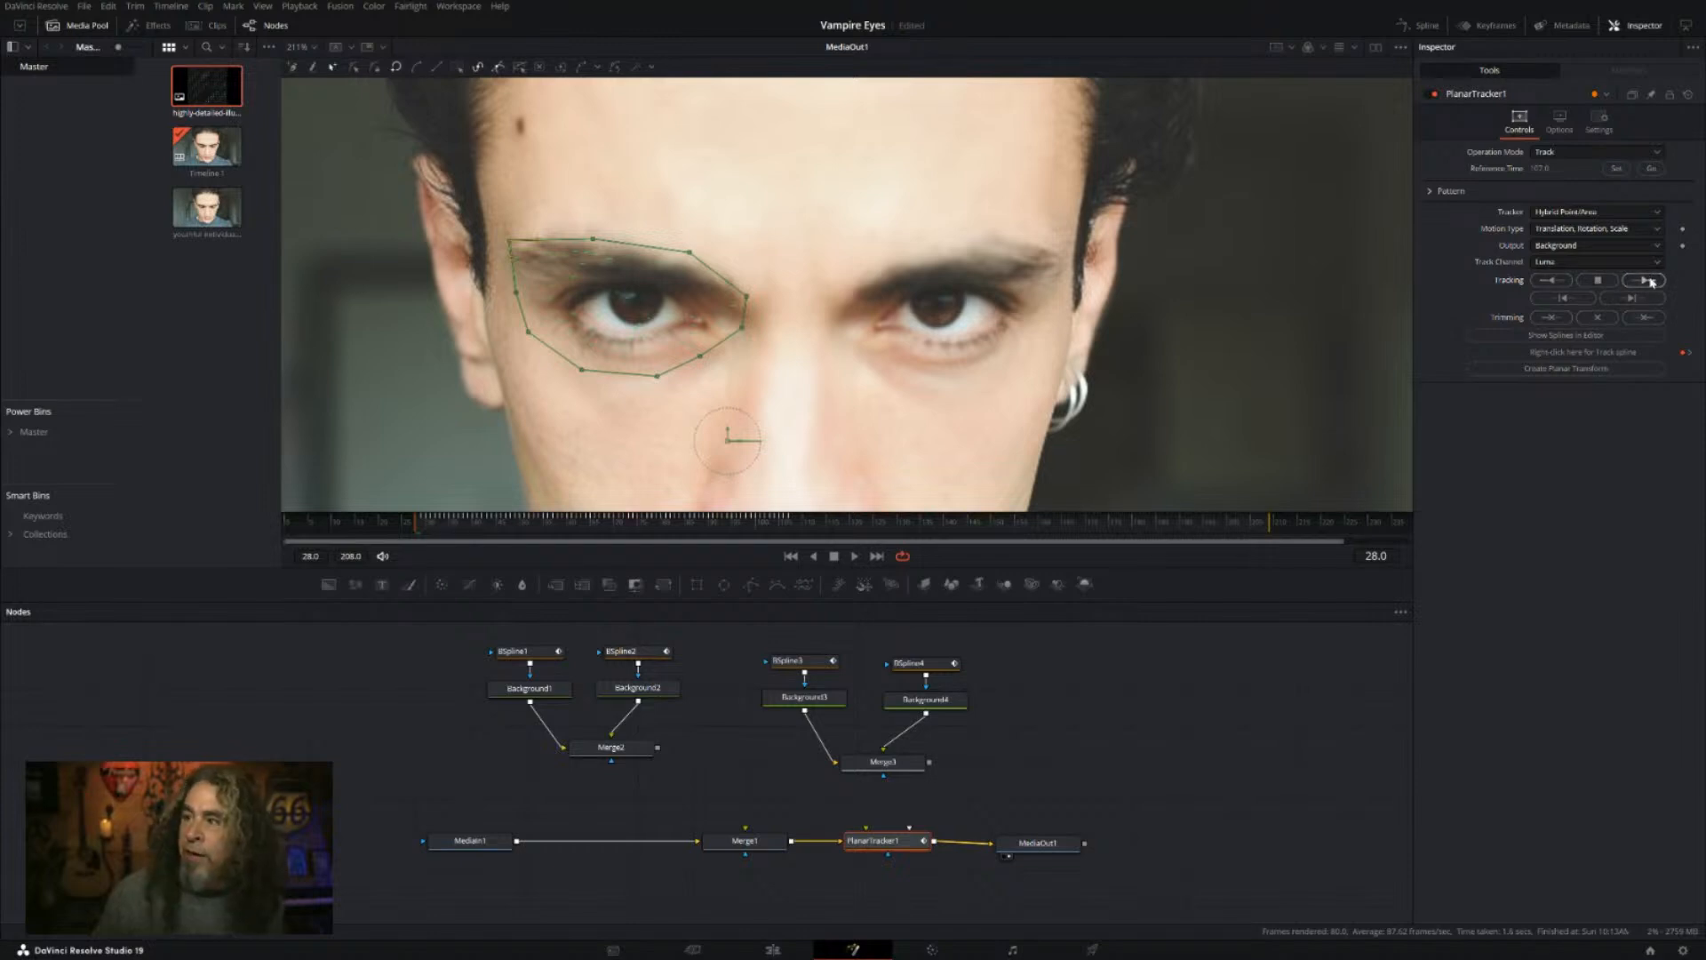
pyautogui.click(1649, 280)
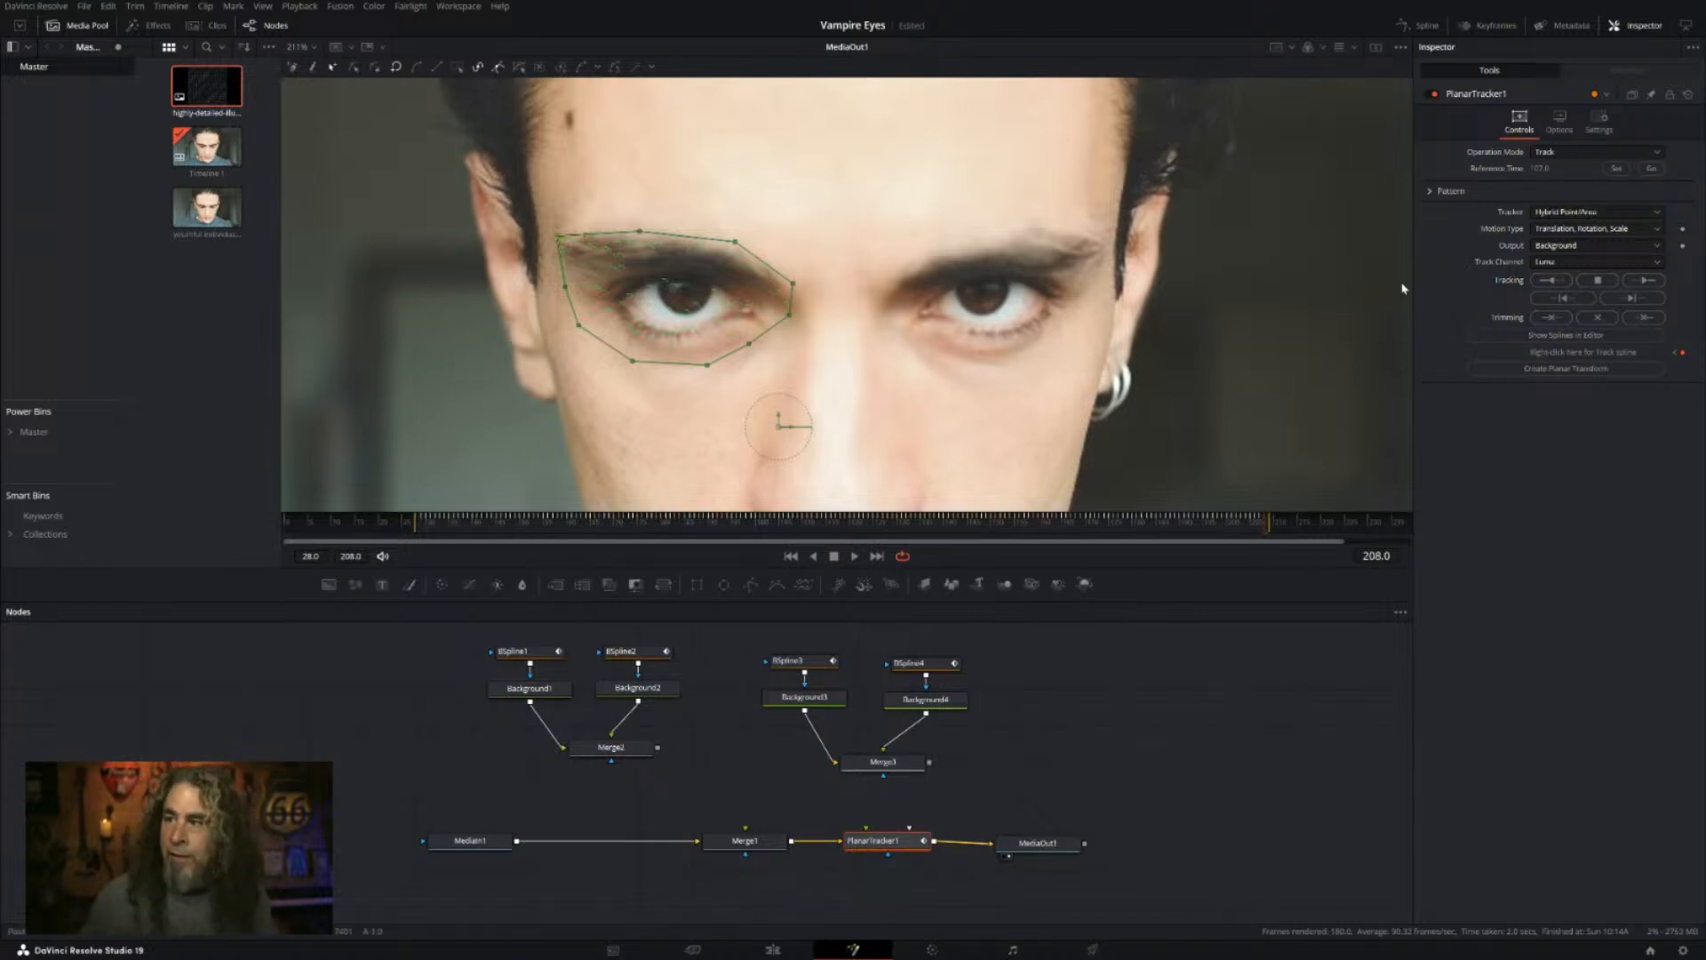
pyautogui.scroll(3, 814, 351)
pyautogui.scroll(2, 814, 351)
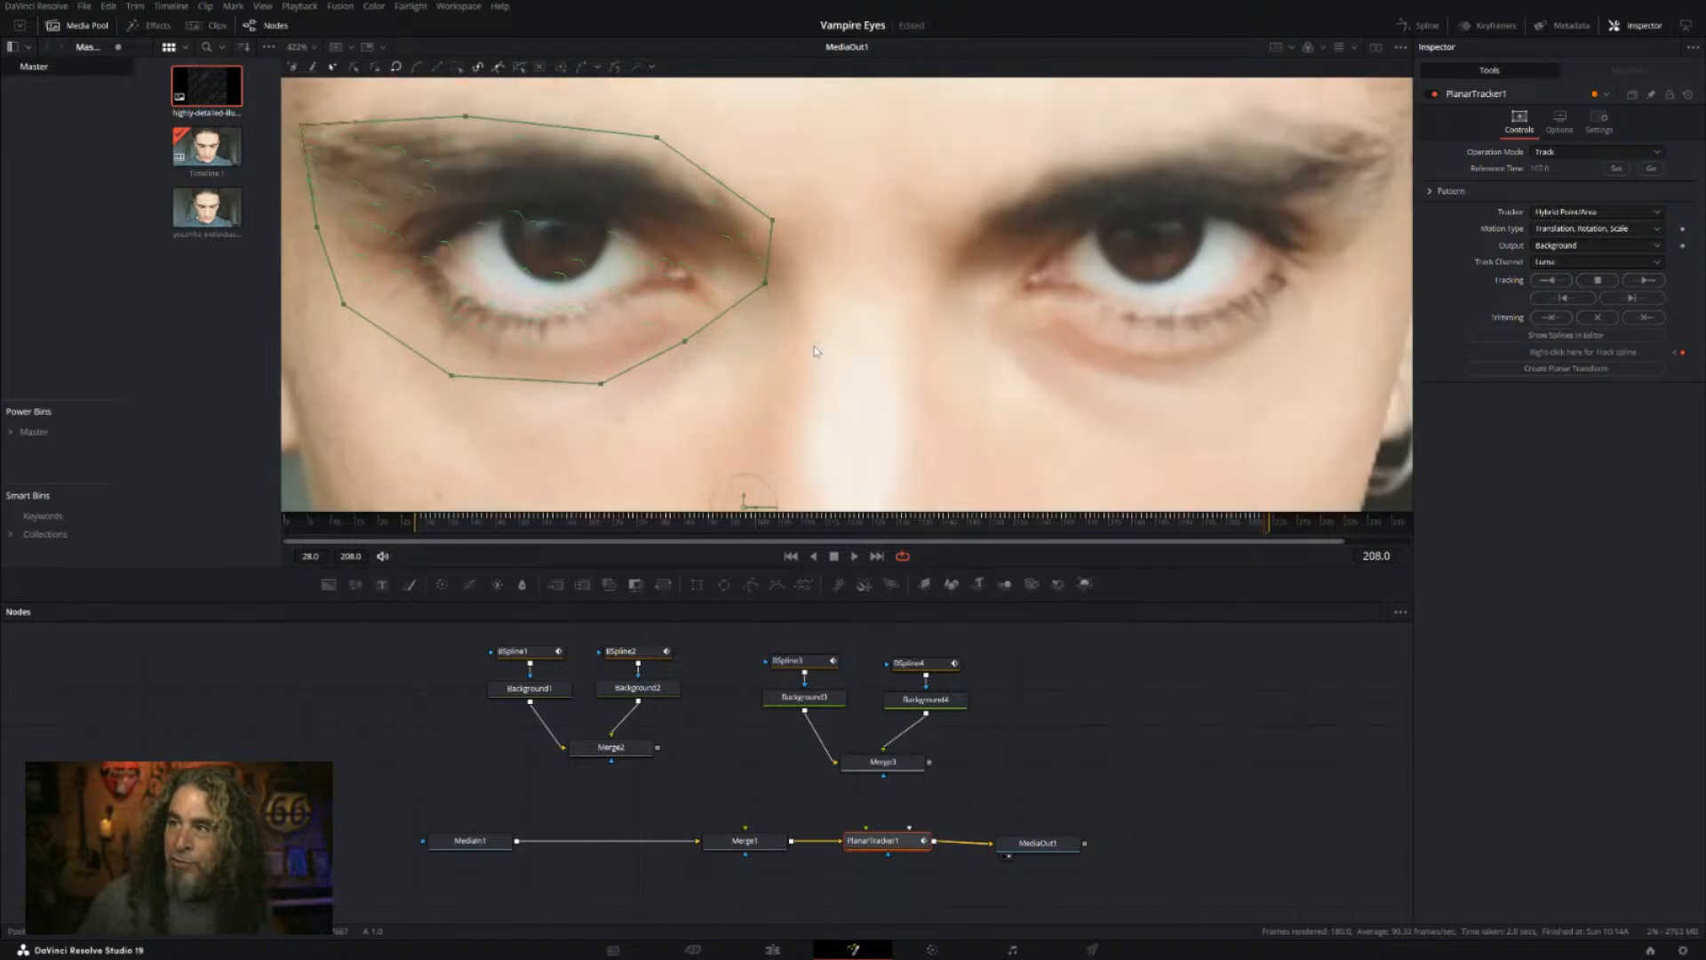
pyautogui.moveTo(771, 321); pyautogui.dragTo(1141, 430)
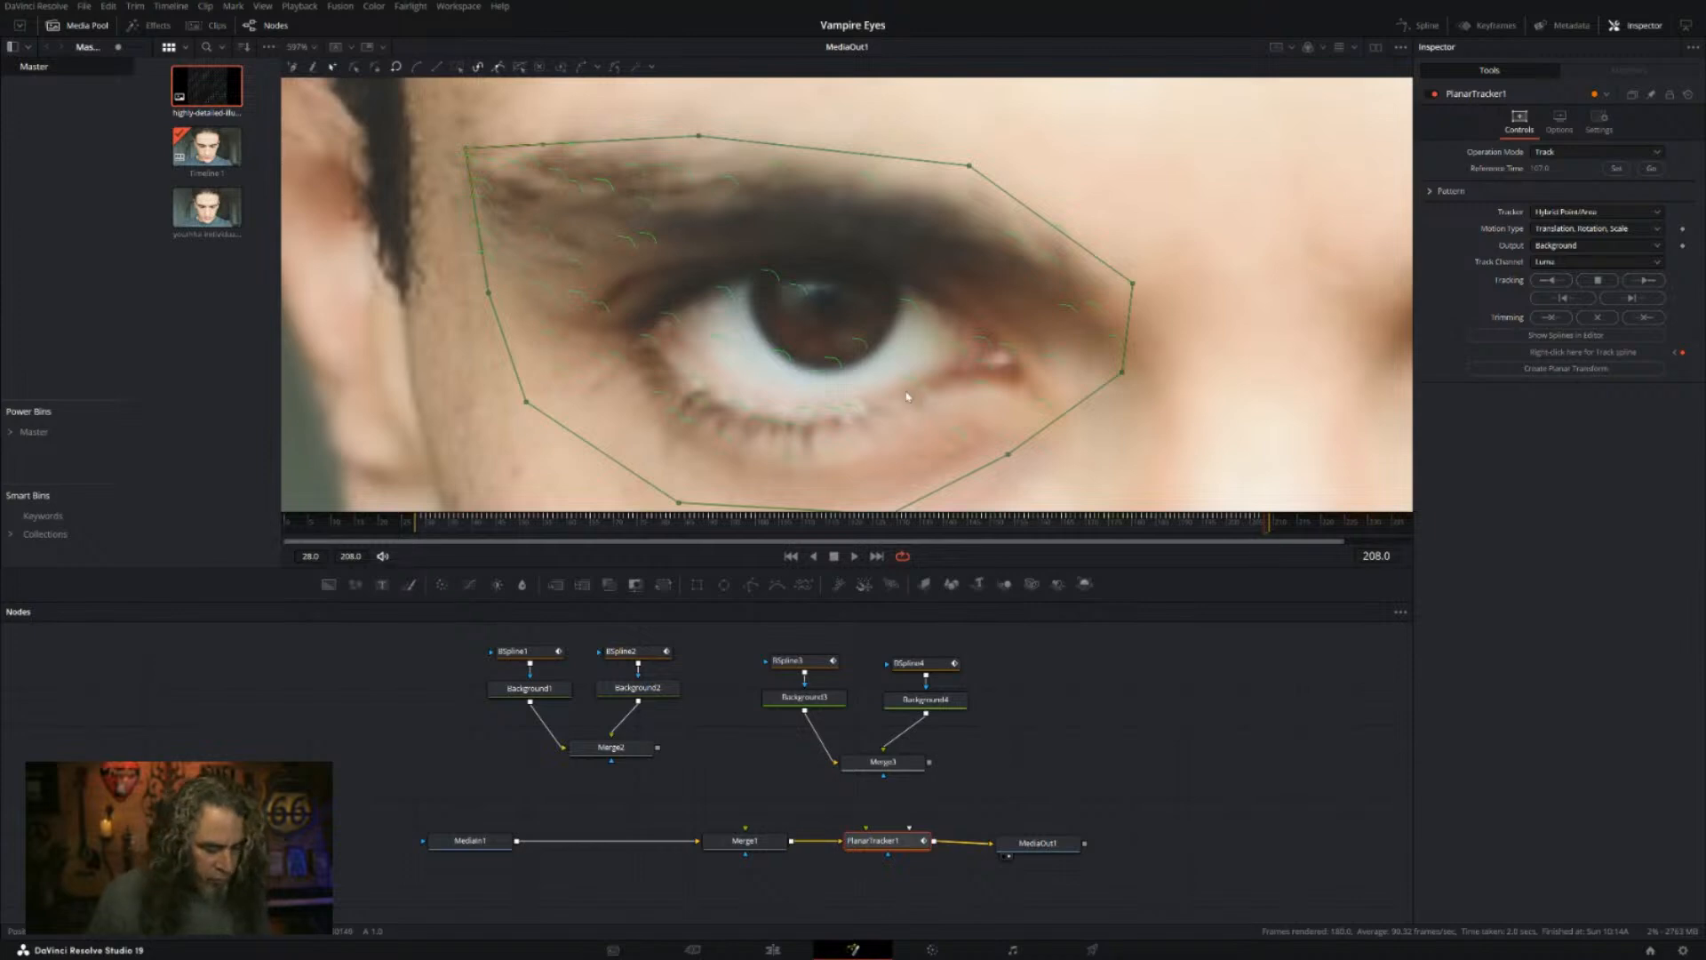
pyautogui.scroll(-5, 907, 396)
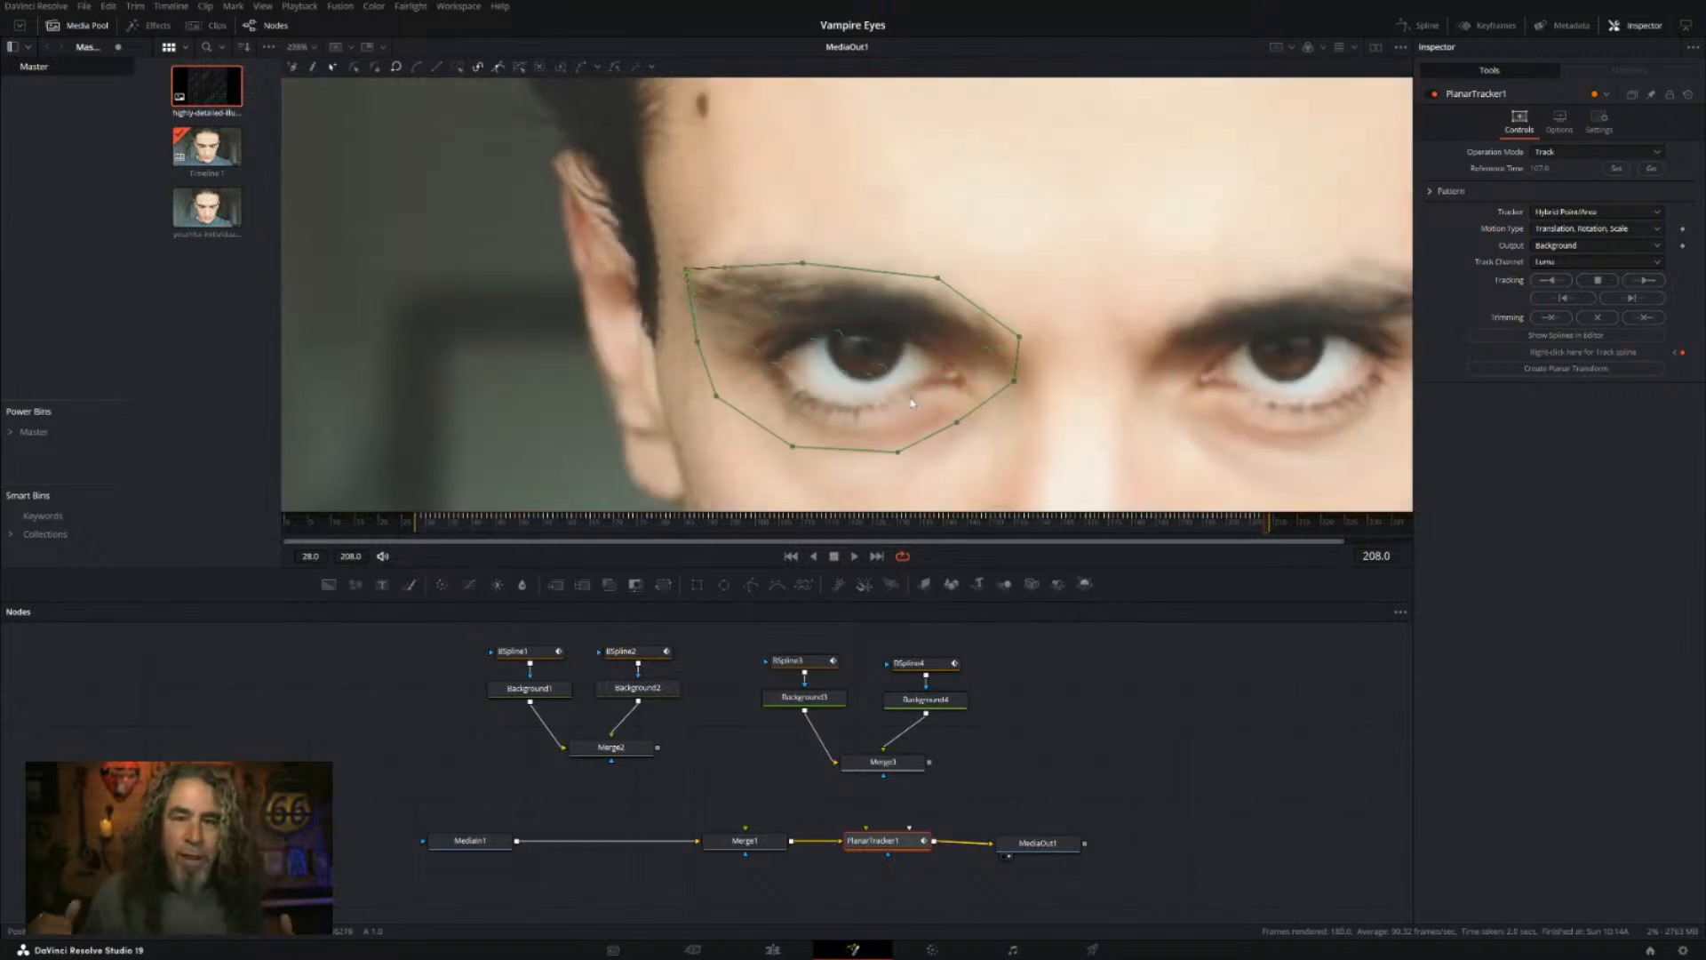
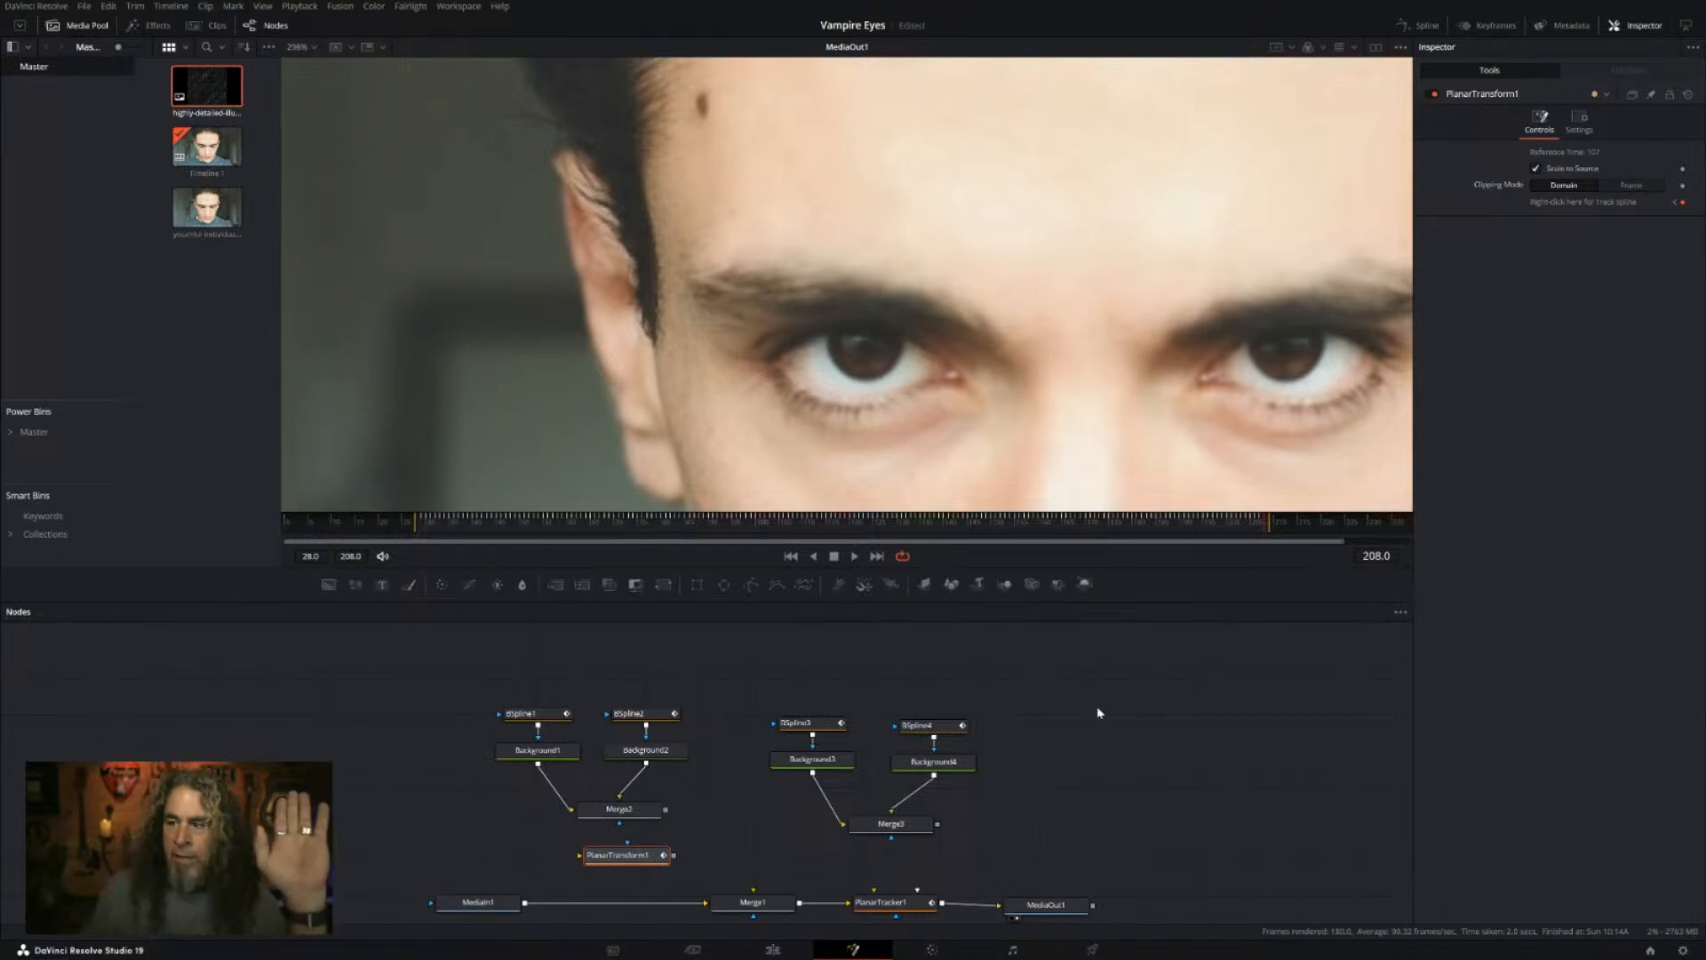
# Step: Disconnect the PlanarTracker1 node from both Merge1 and MediaOut1
pyautogui.scroll(-2, 1084, 781)
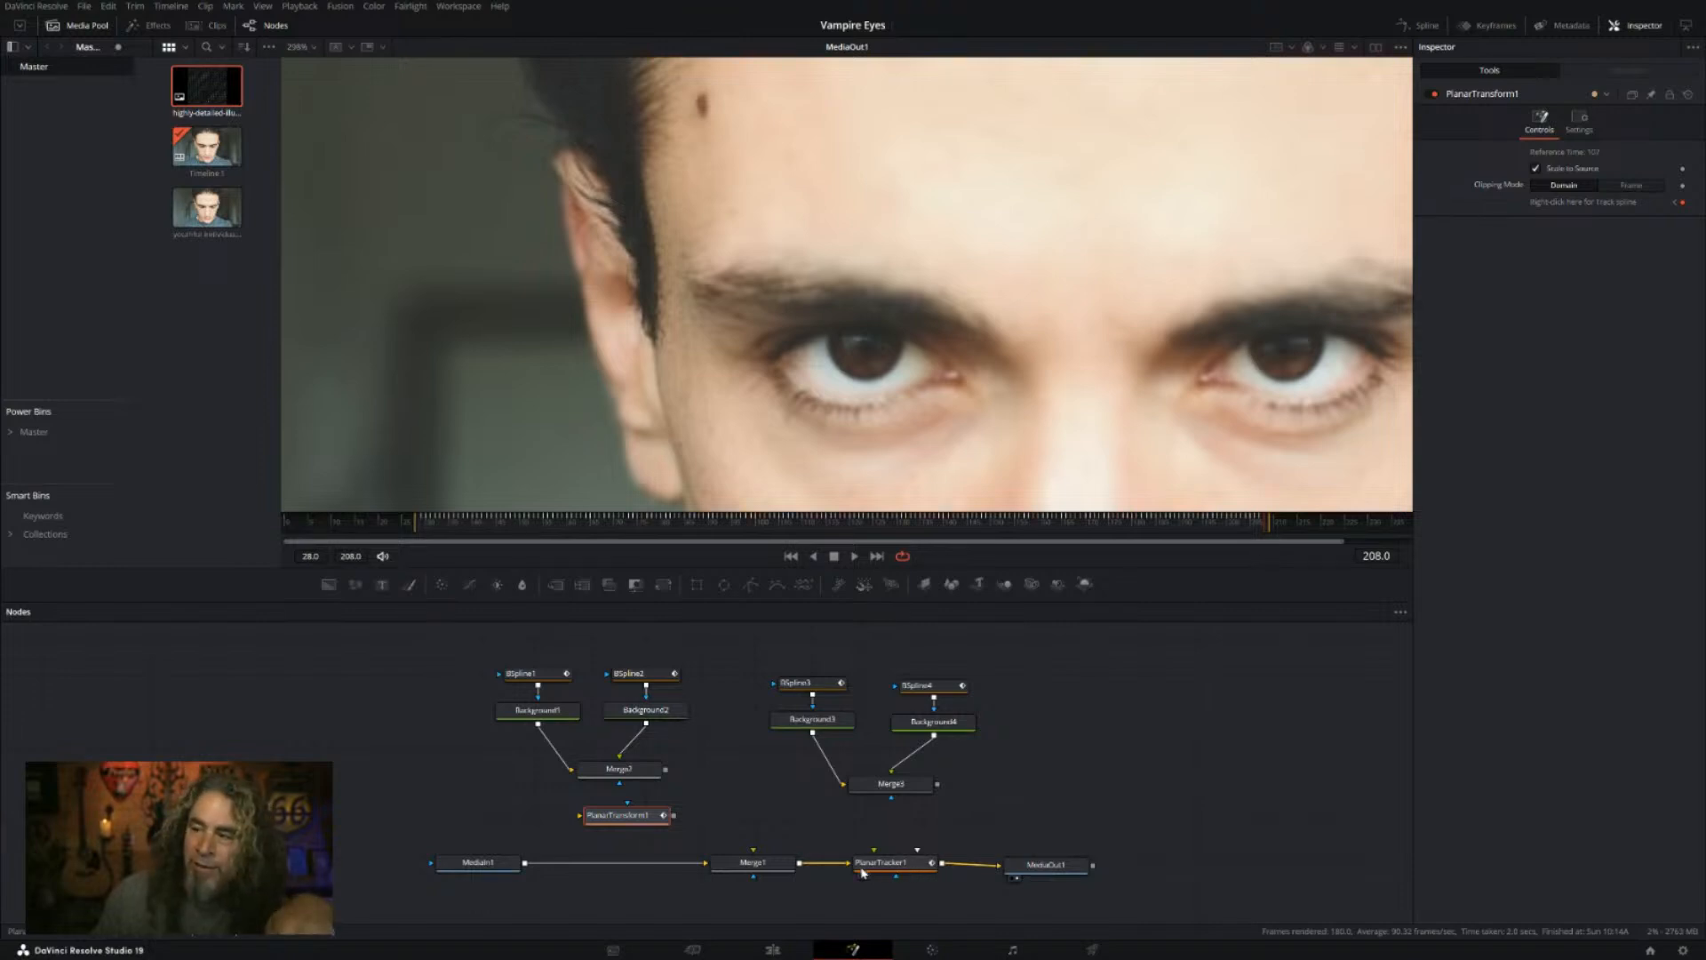
pyautogui.moveTo(851, 862); pyautogui.dragTo(792, 866)
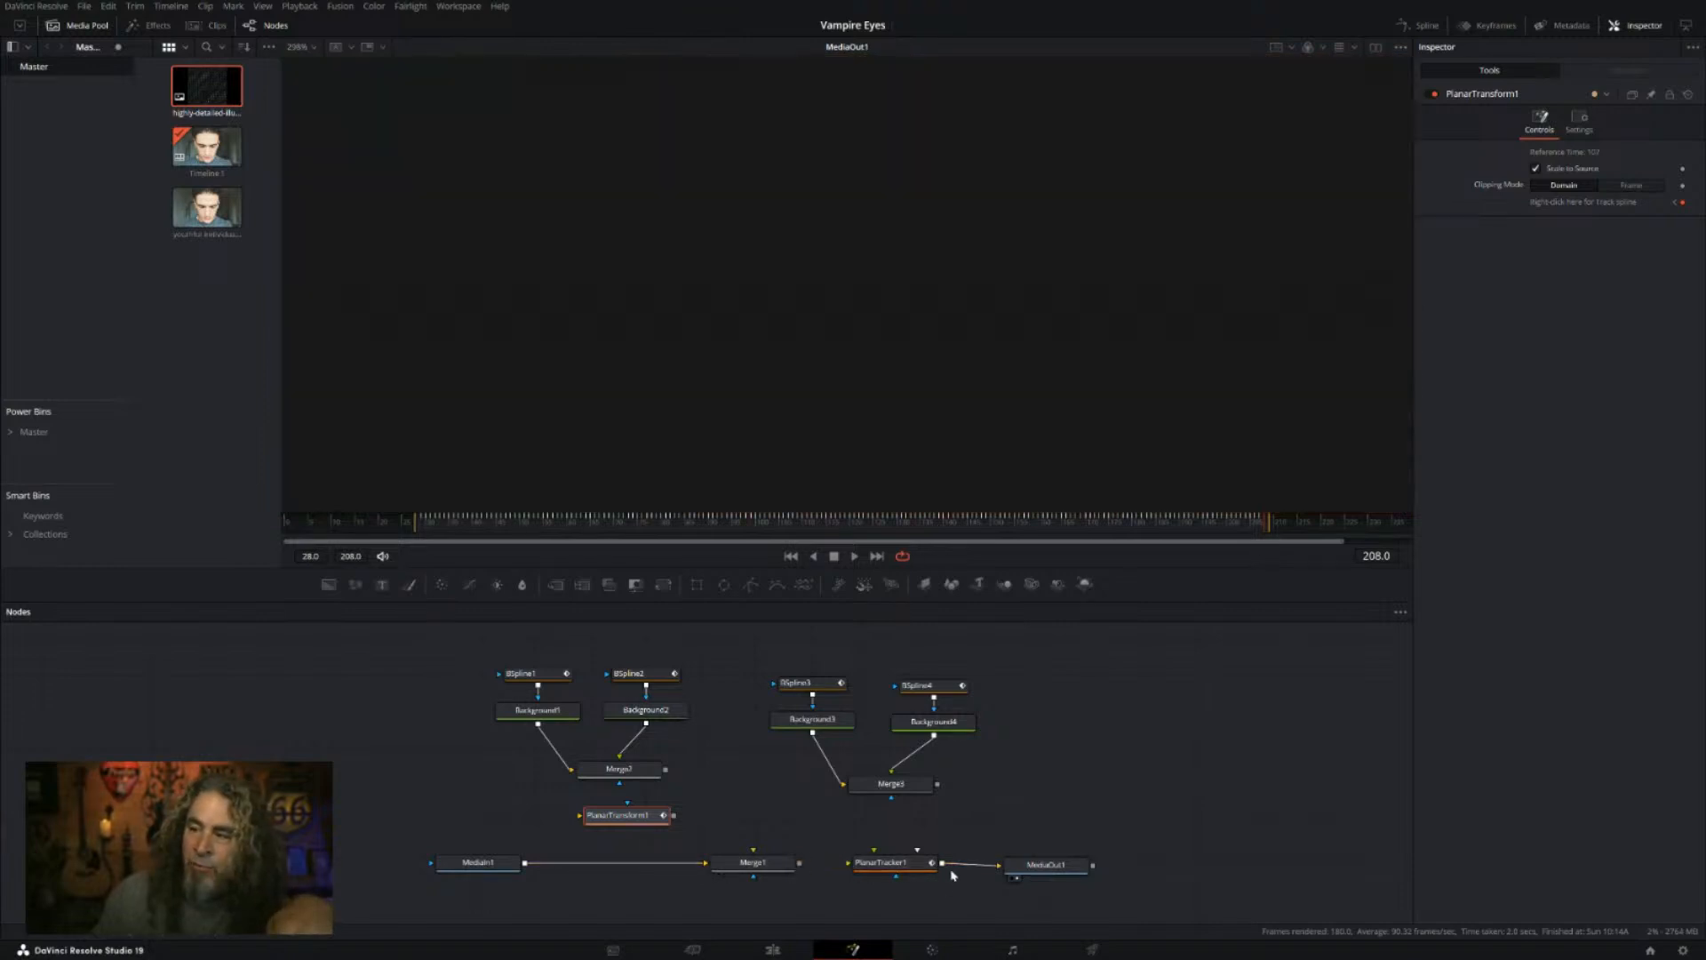
pyautogui.moveTo(999, 866); pyautogui.dragTo(1095, 799)
# Step: Connect Merge1 to MediaOut1 with PlanarTracker1 set aside, and route Merge2 through PlanarTransform1 into Merge1
pyautogui.moveTo(798, 863); pyautogui.dragTo(1039, 866)
pyautogui.moveTo(1092, 795)
pyautogui.mouseDown()
pyautogui.moveTo(1083, 736)
pyautogui.moveTo(1109, 771)
pyautogui.mouseUp()
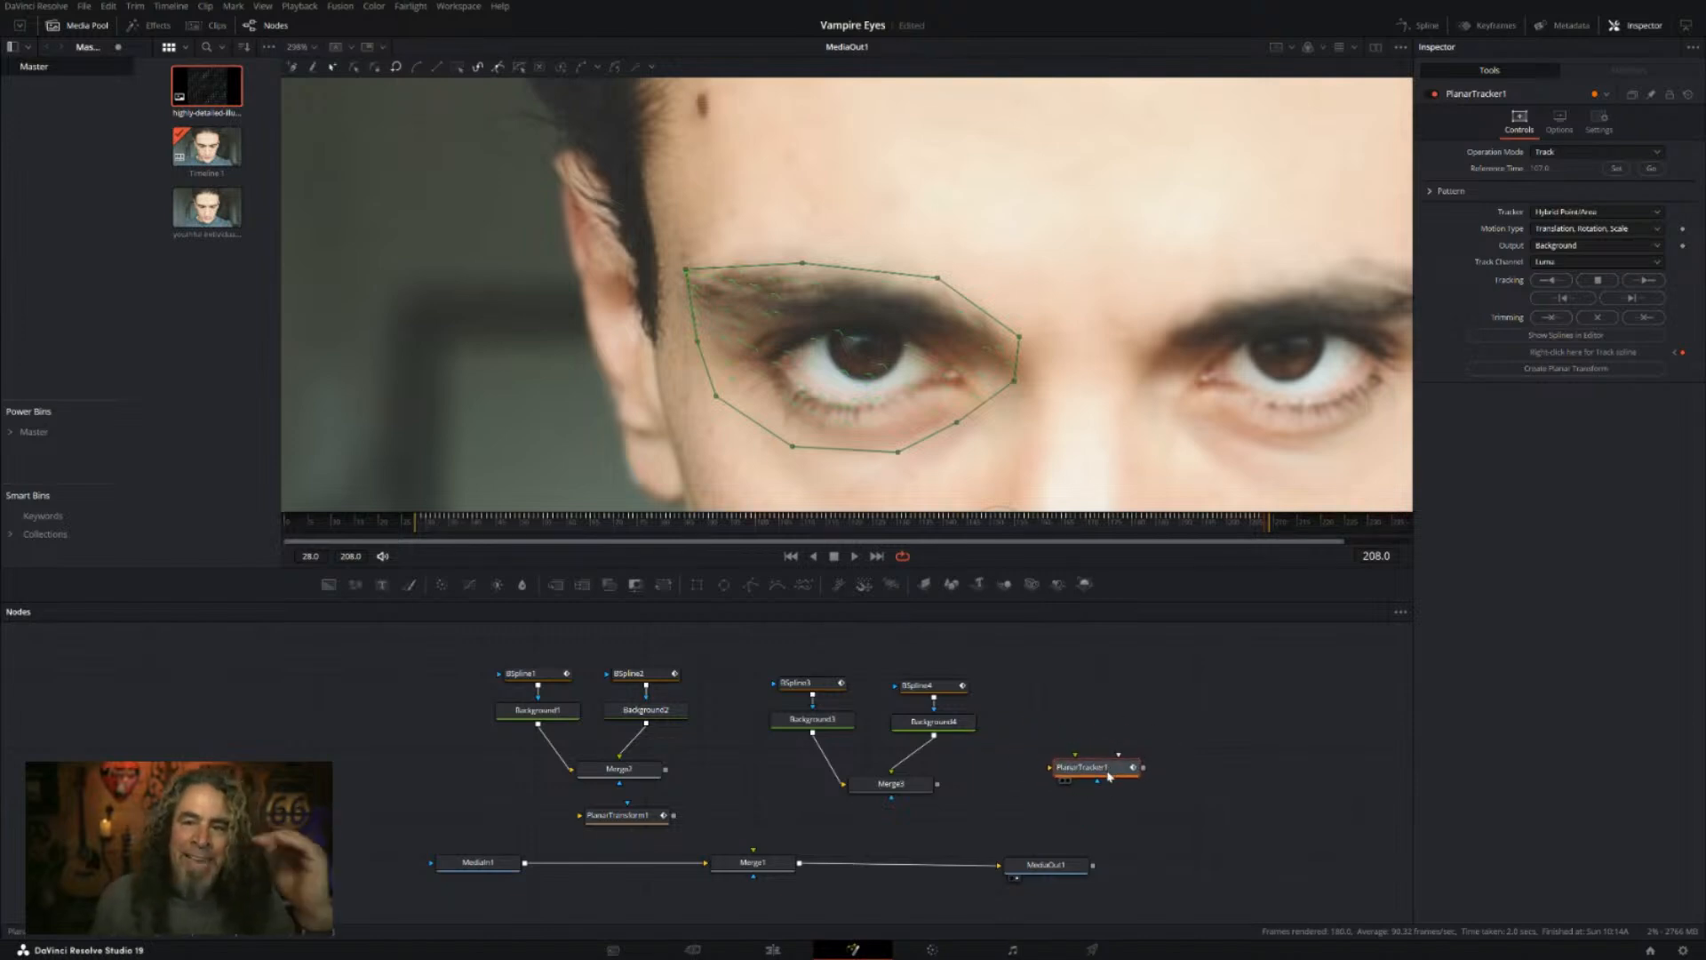
pyautogui.moveTo(627, 818)
pyautogui.mouseDown()
pyautogui.moveTo(647, 825)
pyautogui.moveTo(624, 826)
pyautogui.mouseUp()
pyautogui.click(625, 825)
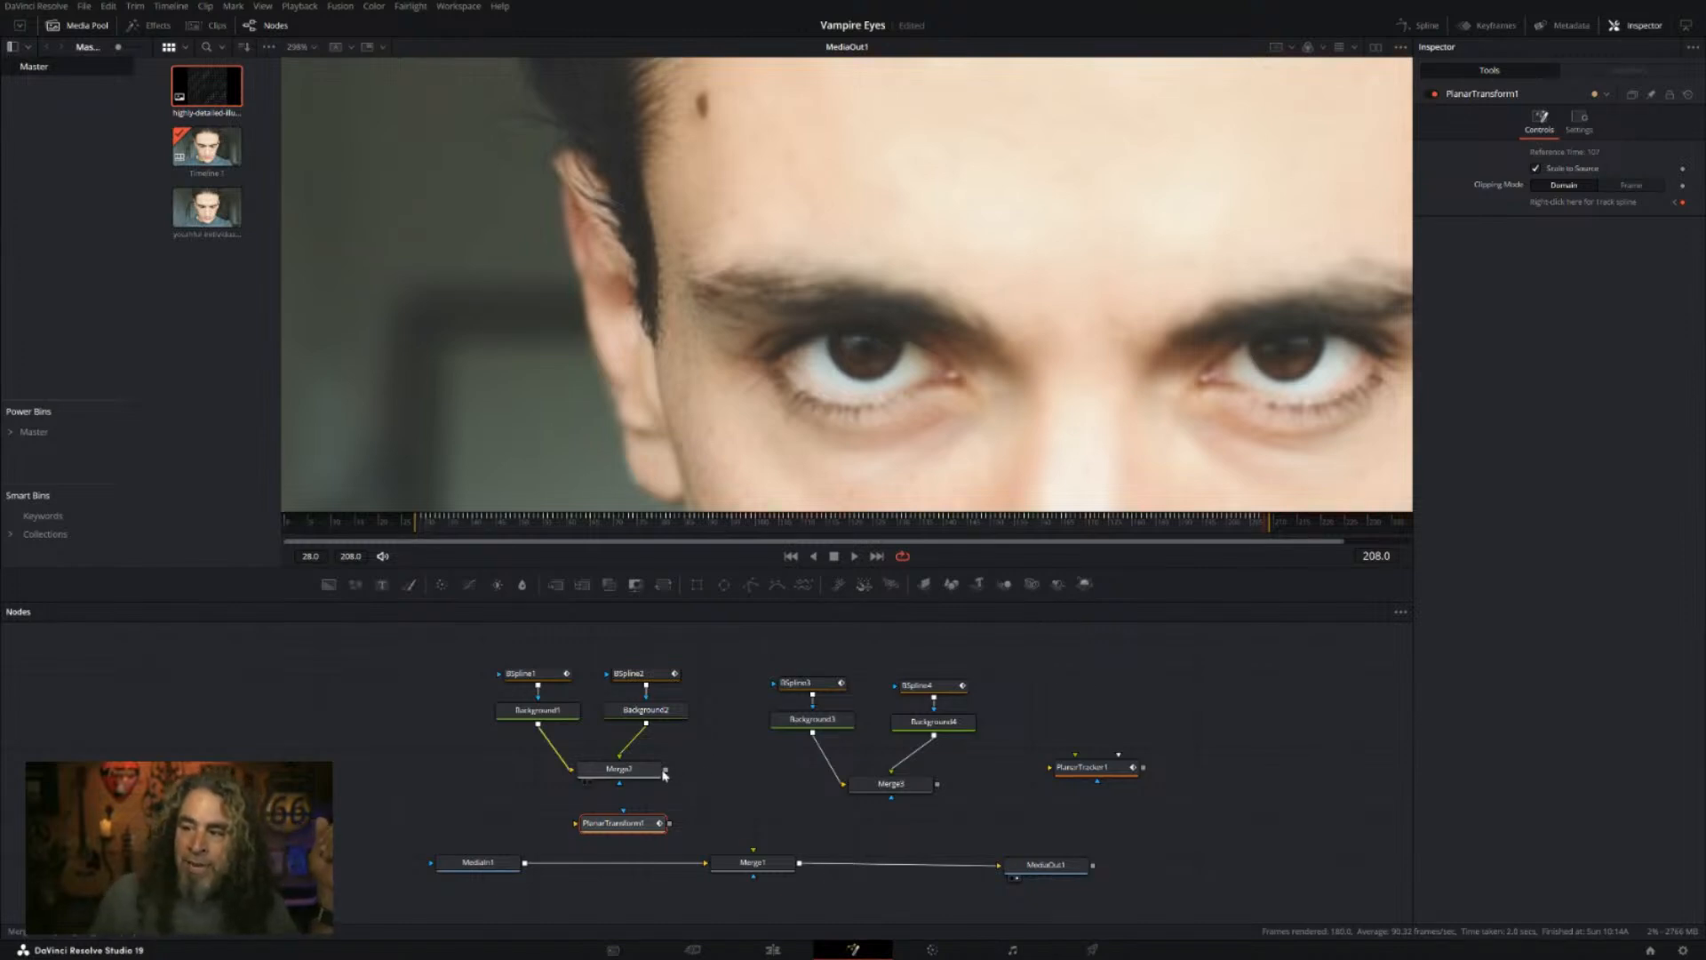
pyautogui.moveTo(665, 772); pyautogui.dragTo(637, 825)
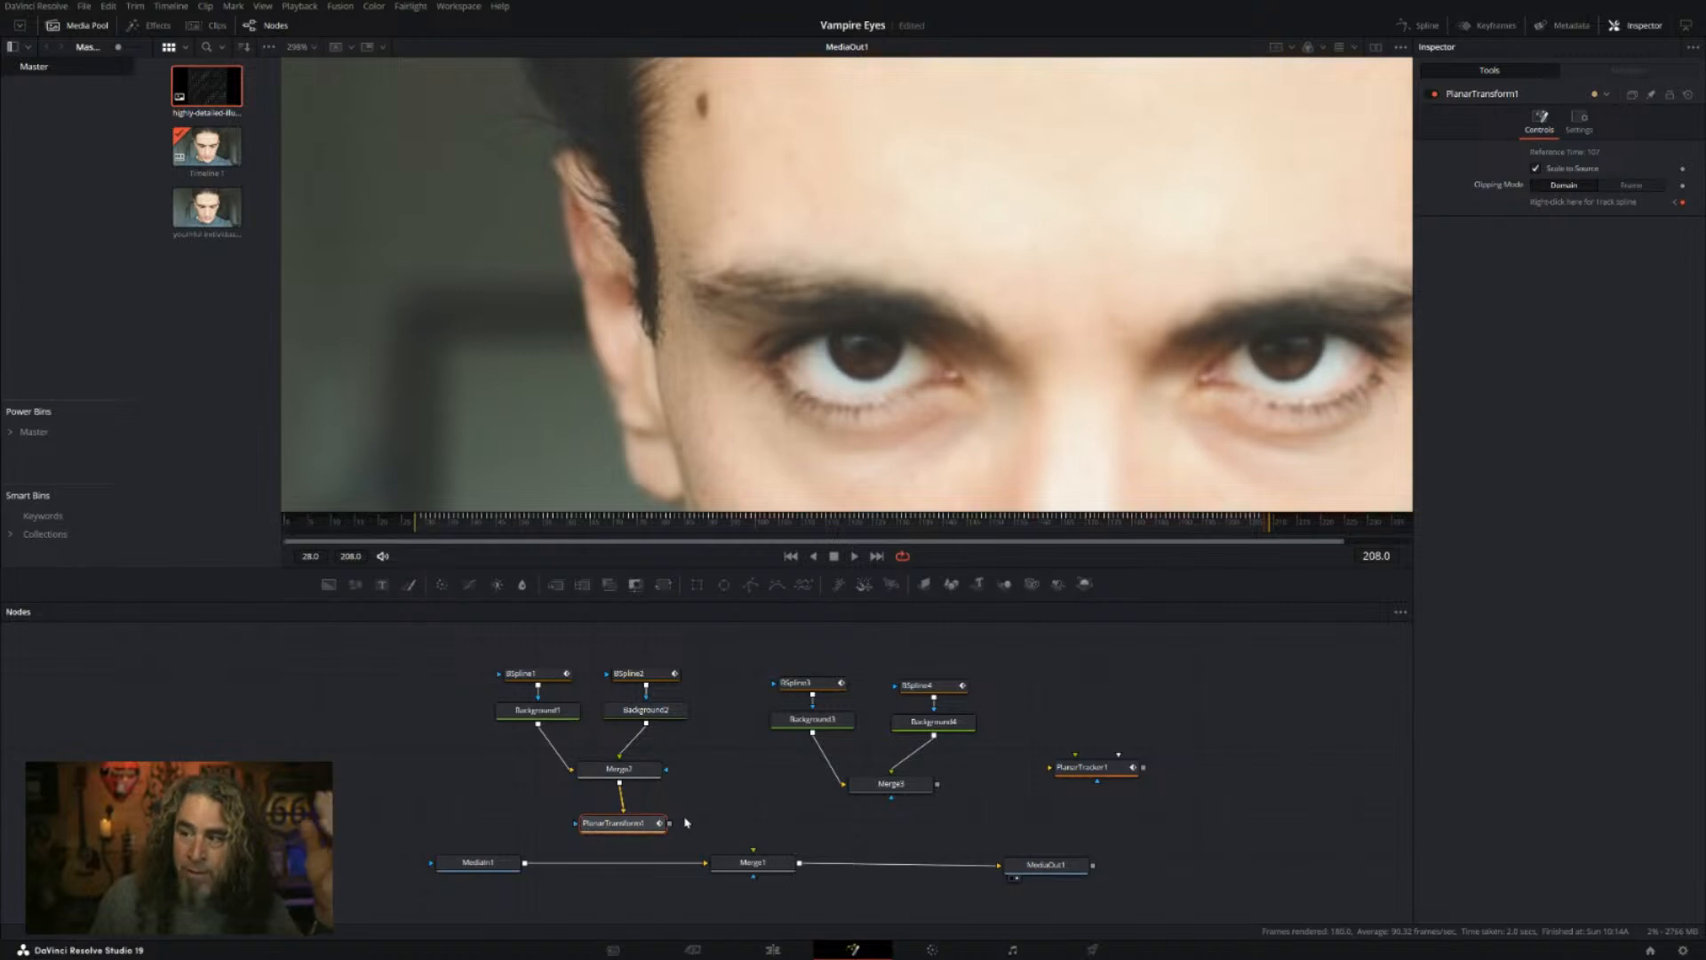
pyautogui.moveTo(672, 824); pyautogui.dragTo(749, 869)
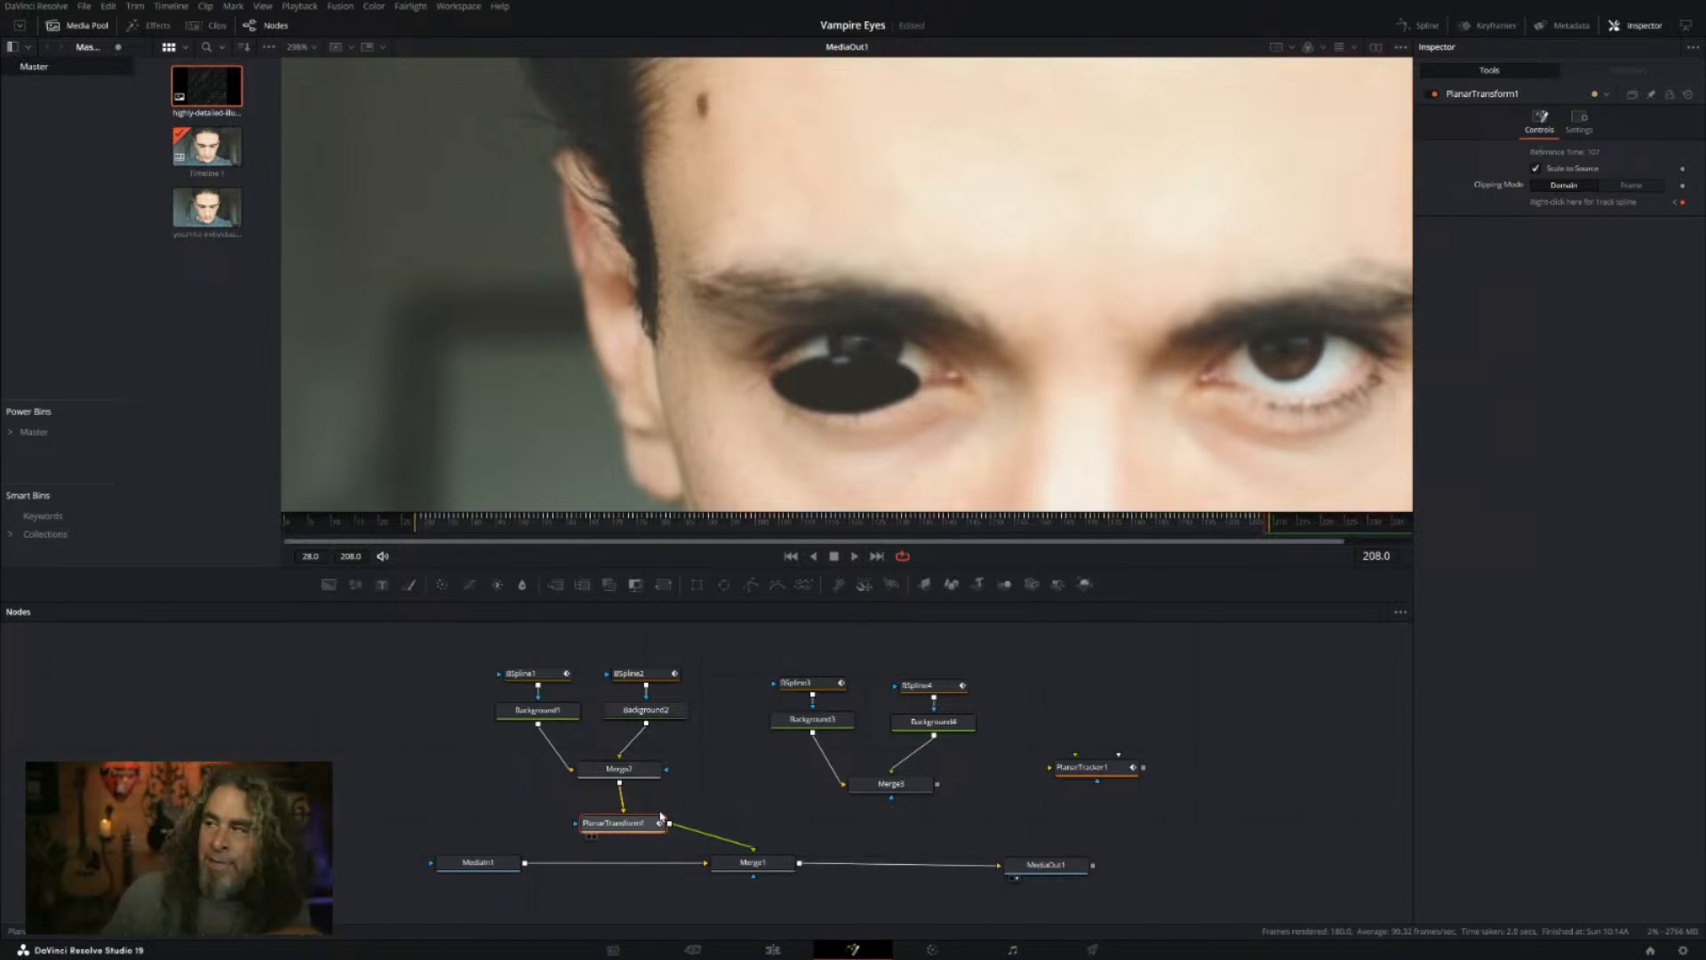
# Step: Compare the mask placement with Scale to Source on and off in PlanarTransform1, and leave it off
pyautogui.click(1537, 169)
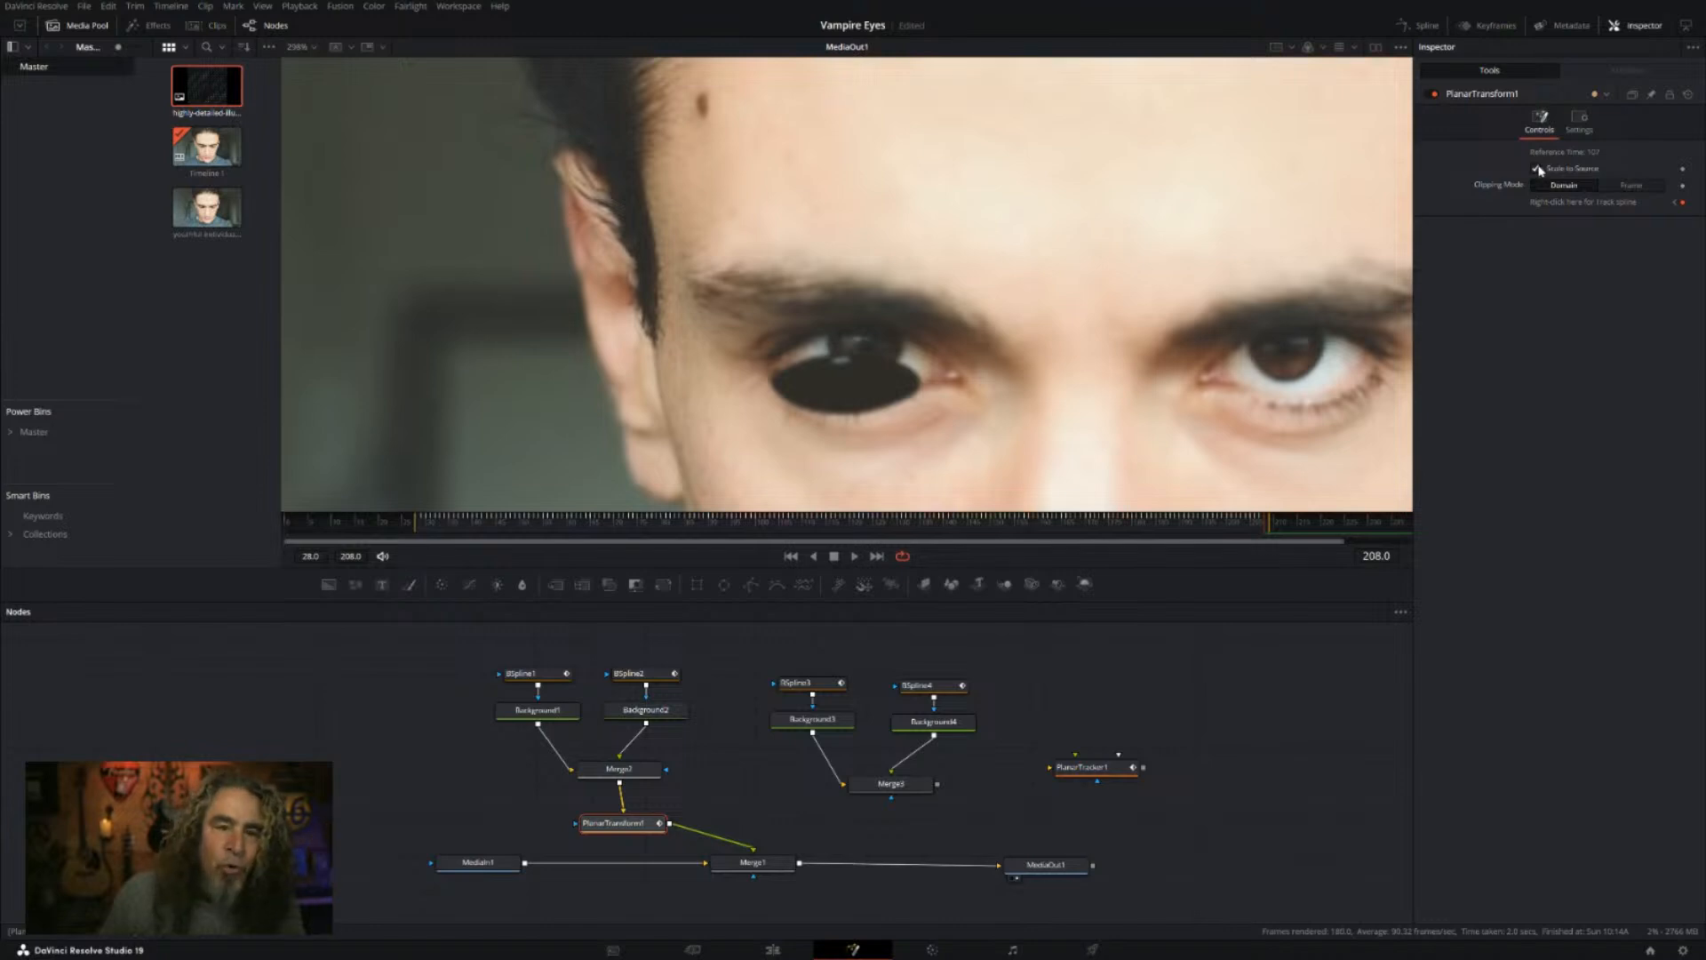
pyautogui.click(1537, 169)
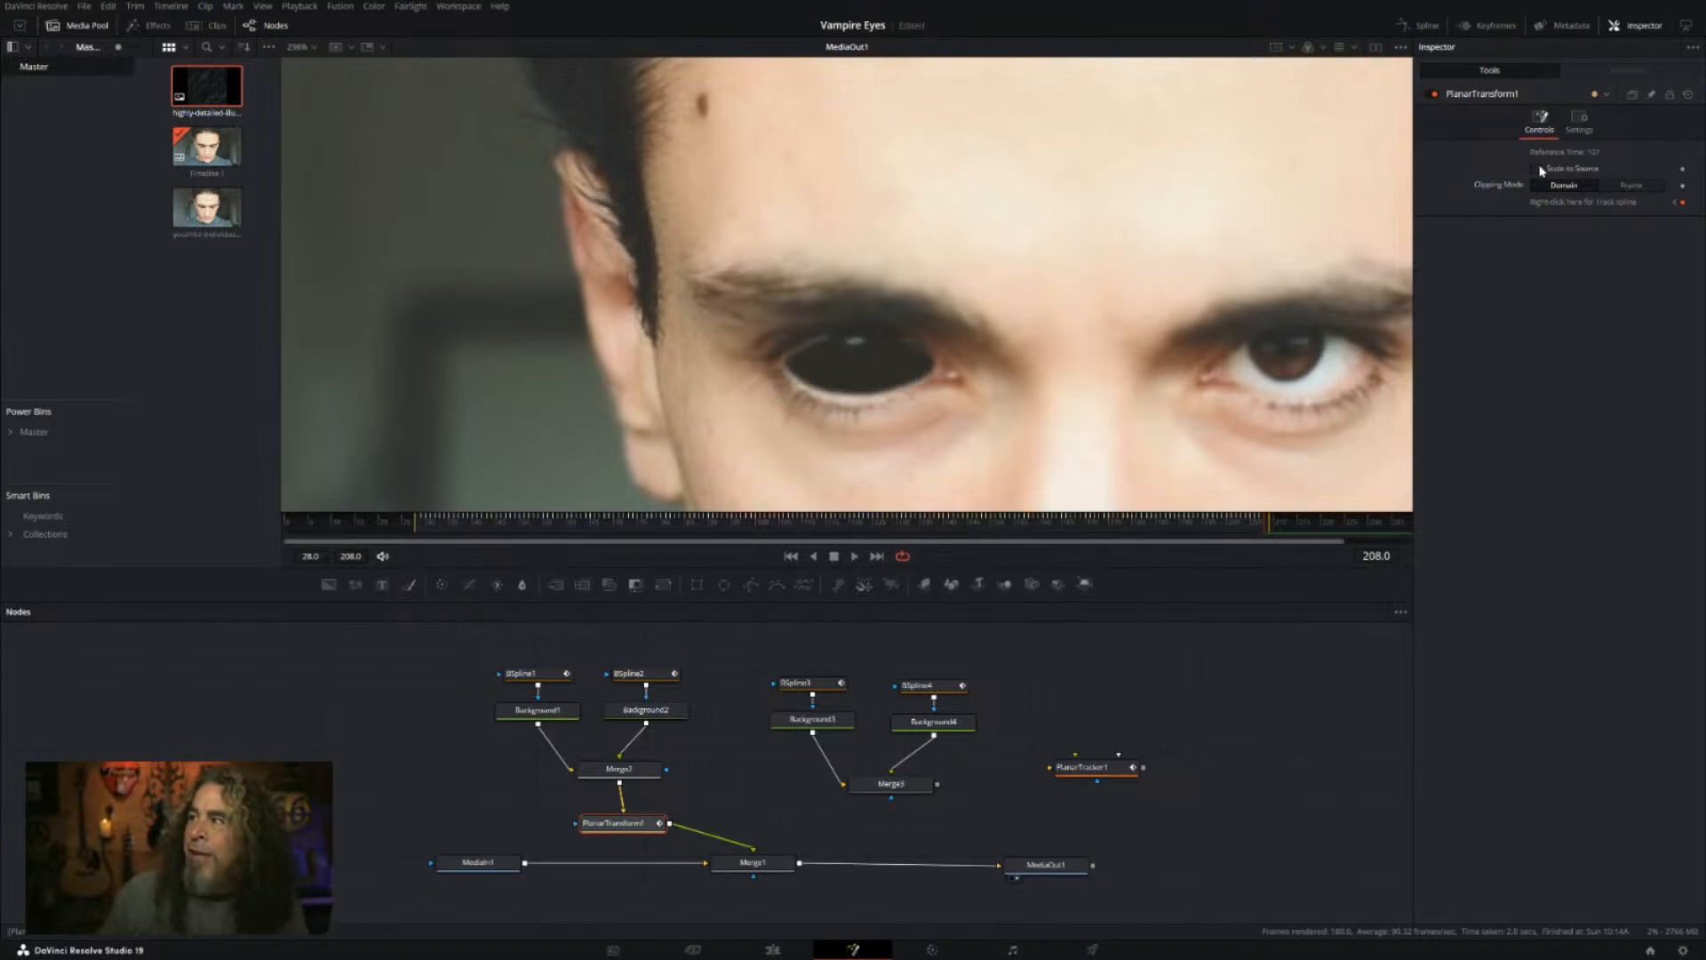
pyautogui.click(1540, 172)
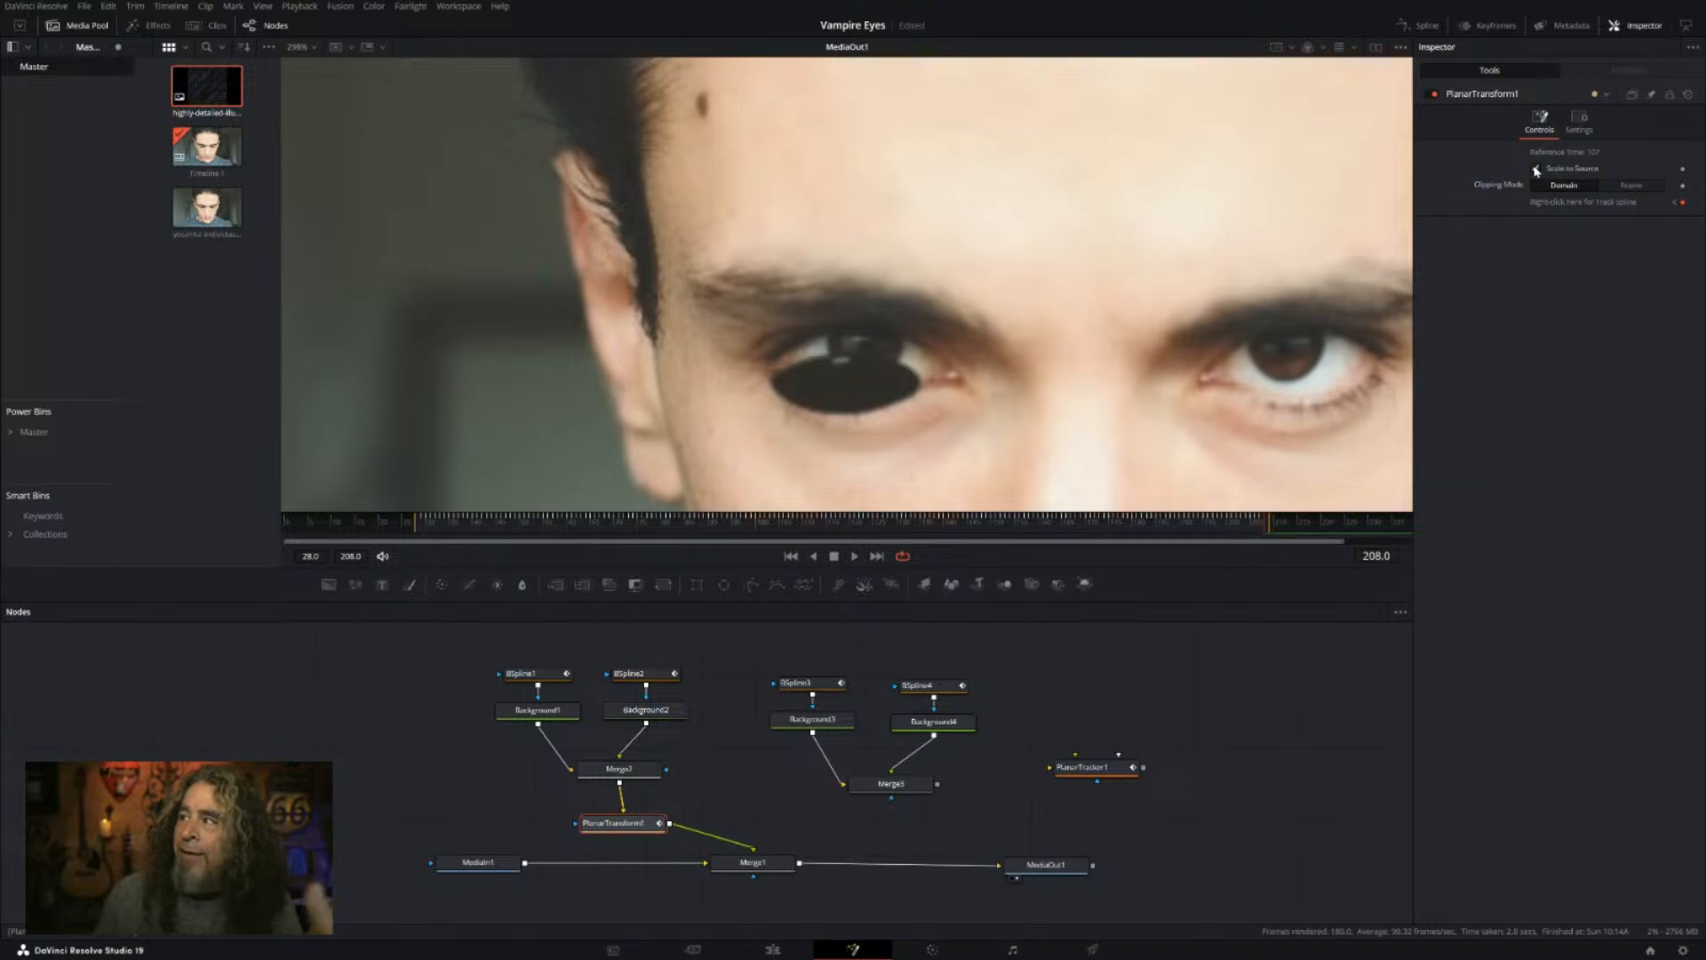
pyautogui.click(1536, 171)
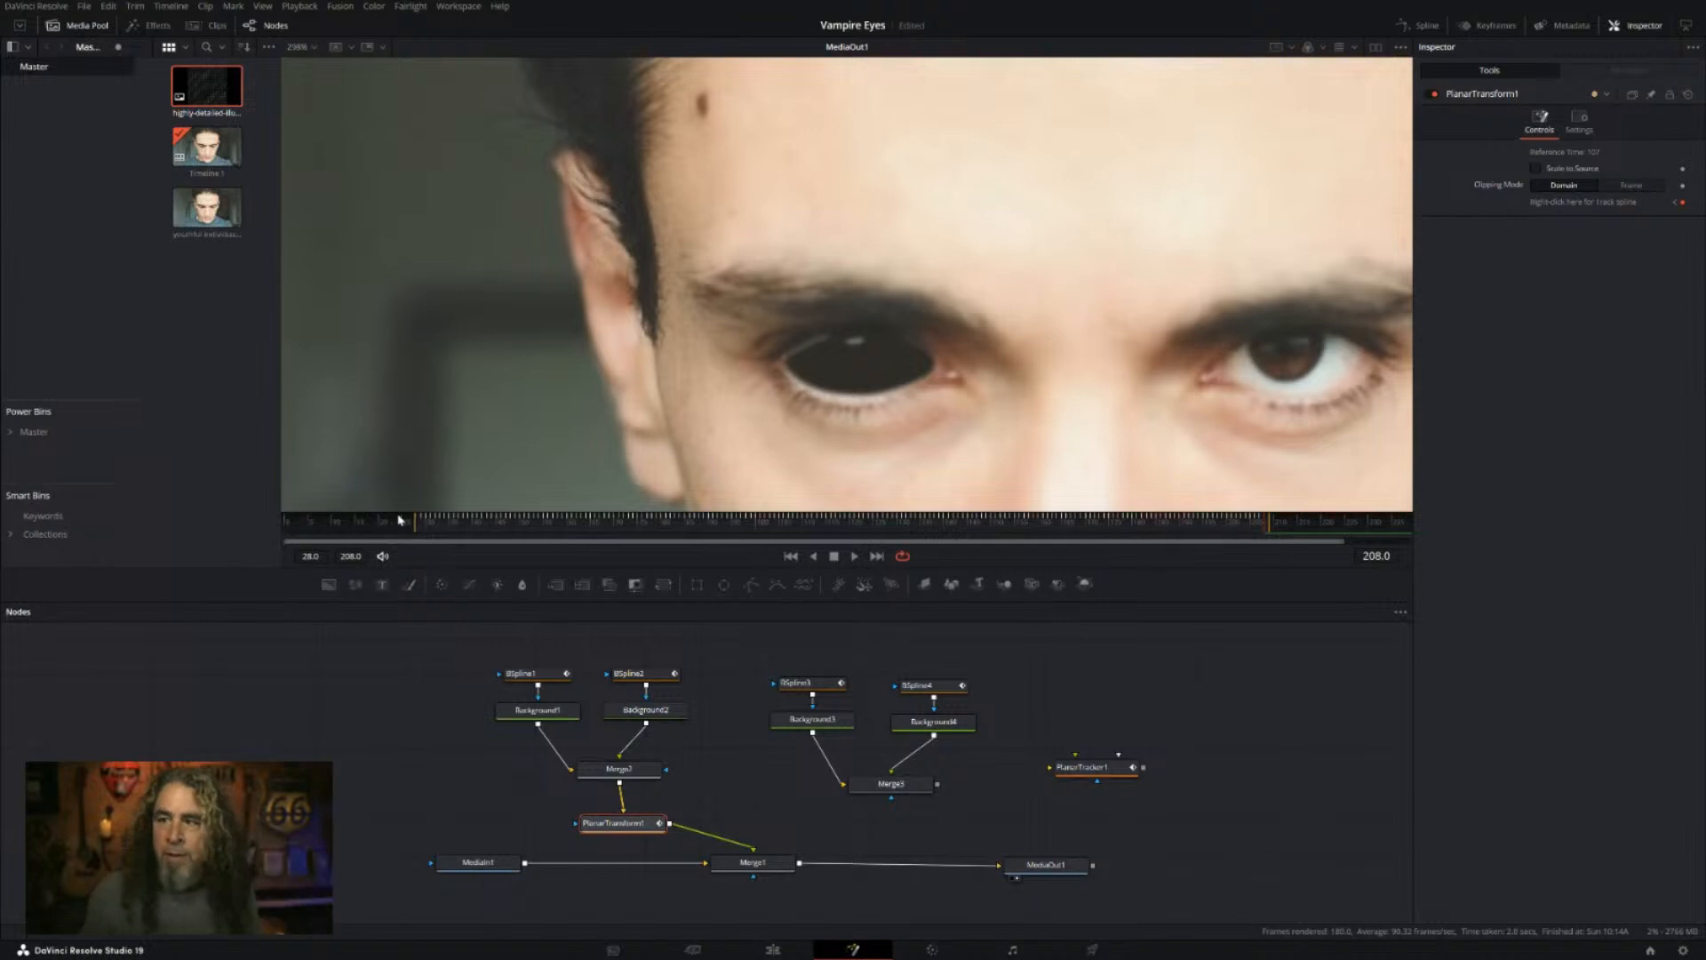
# Step: Play the clip from frame 28 to check how the dark mask follows the first eye
pyautogui.click(417, 524)
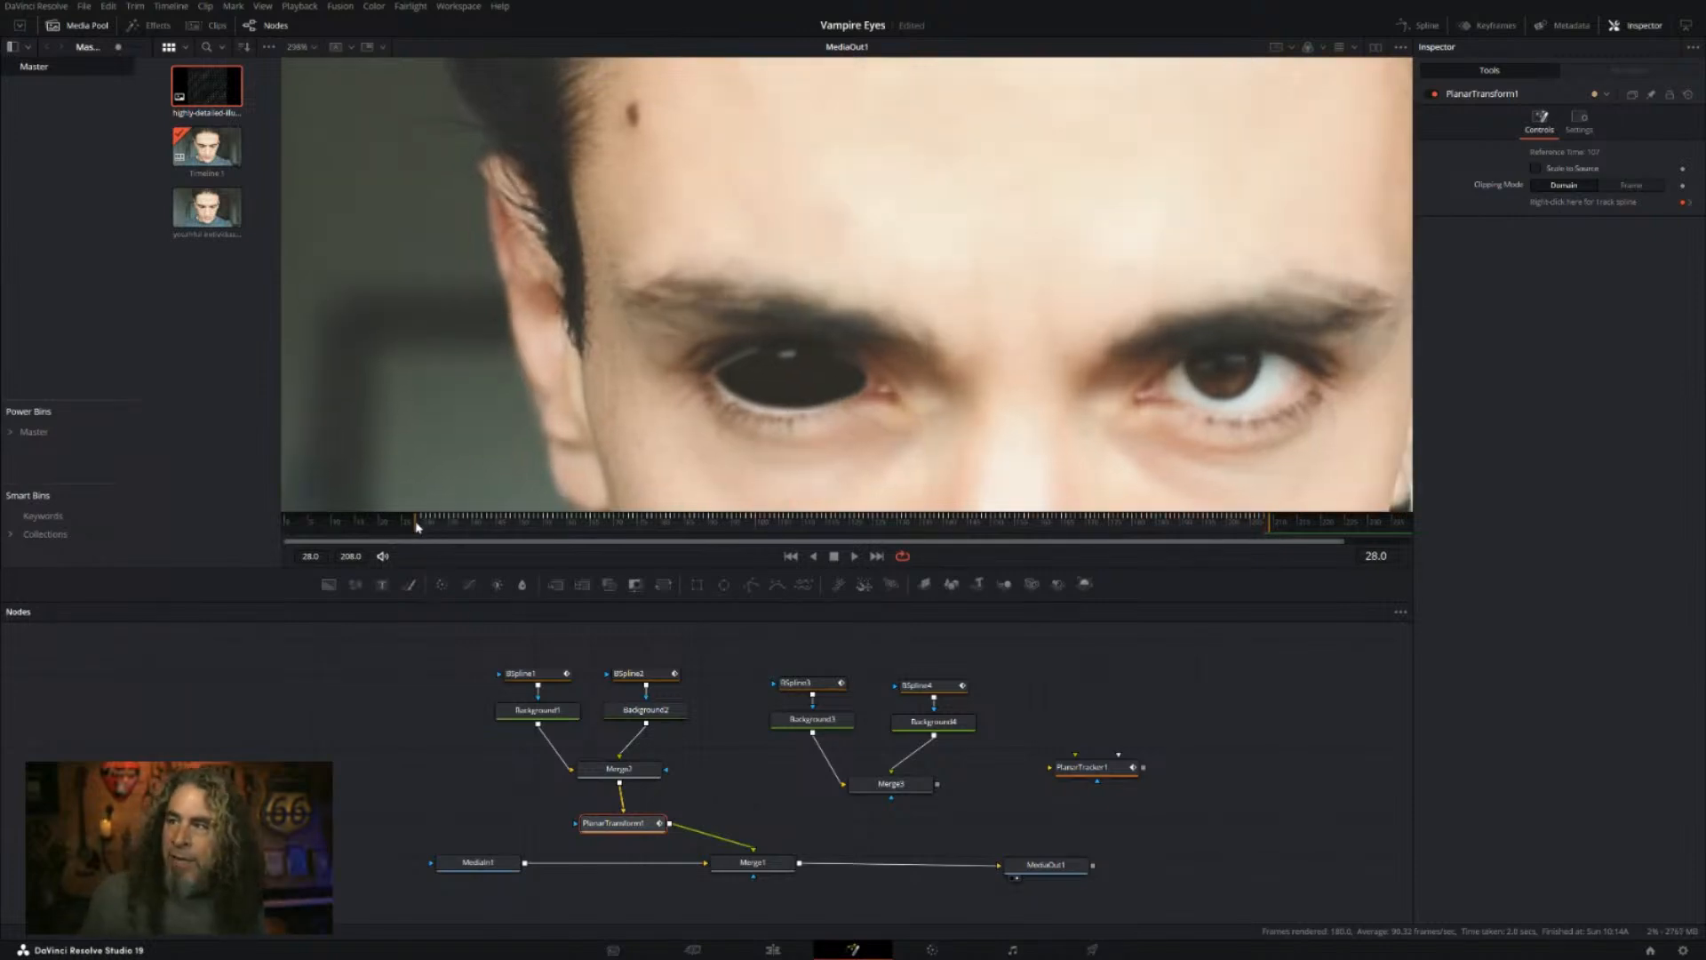
pyautogui.press('space')
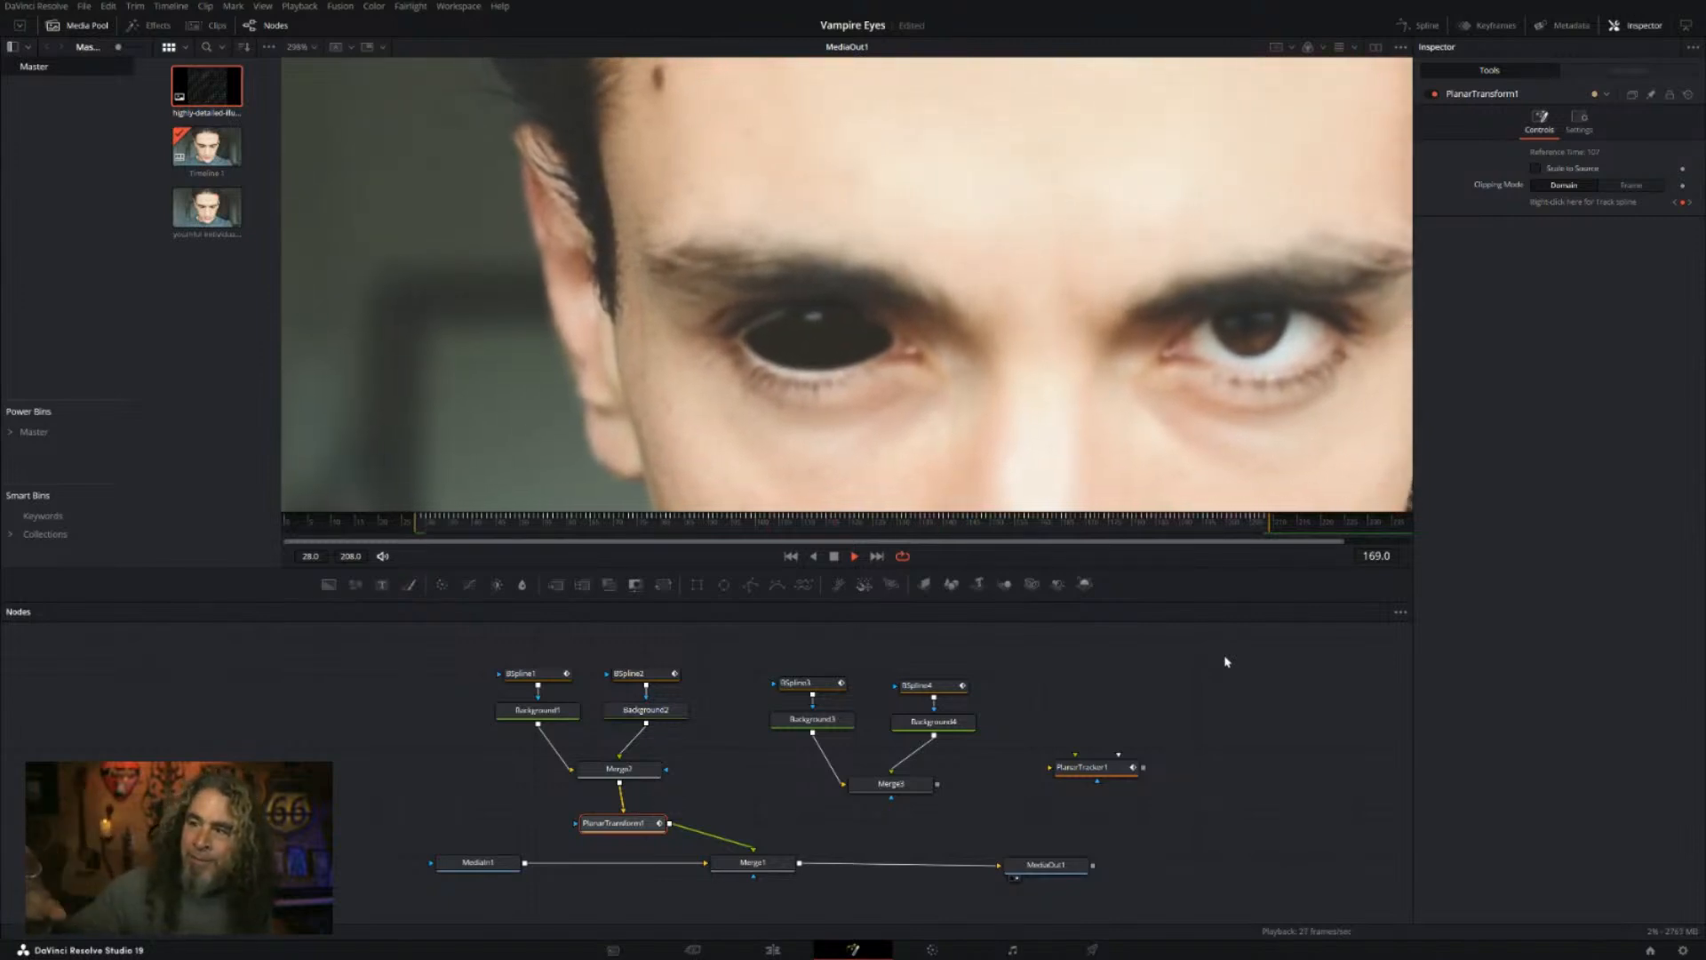
pyautogui.press('space')
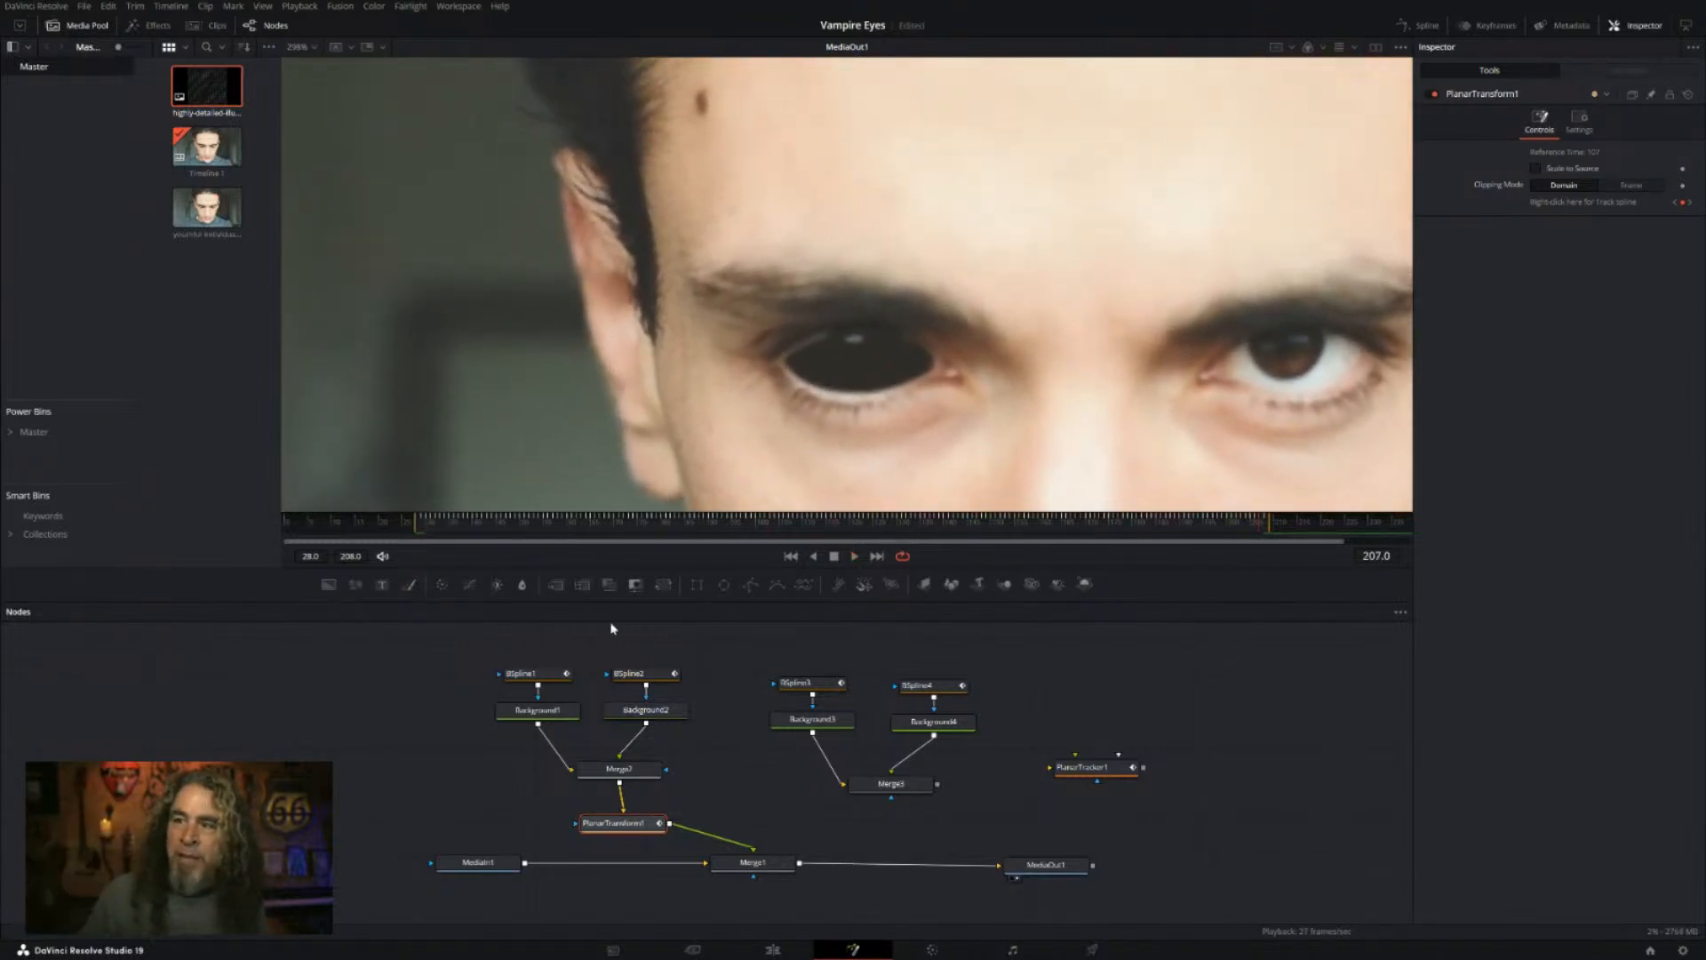
pyautogui.moveTo(435, 522)
pyautogui.mouseDown()
pyautogui.moveTo(385, 526)
pyautogui.moveTo(415, 525)
pyautogui.mouseUp()
pyautogui.press('space')
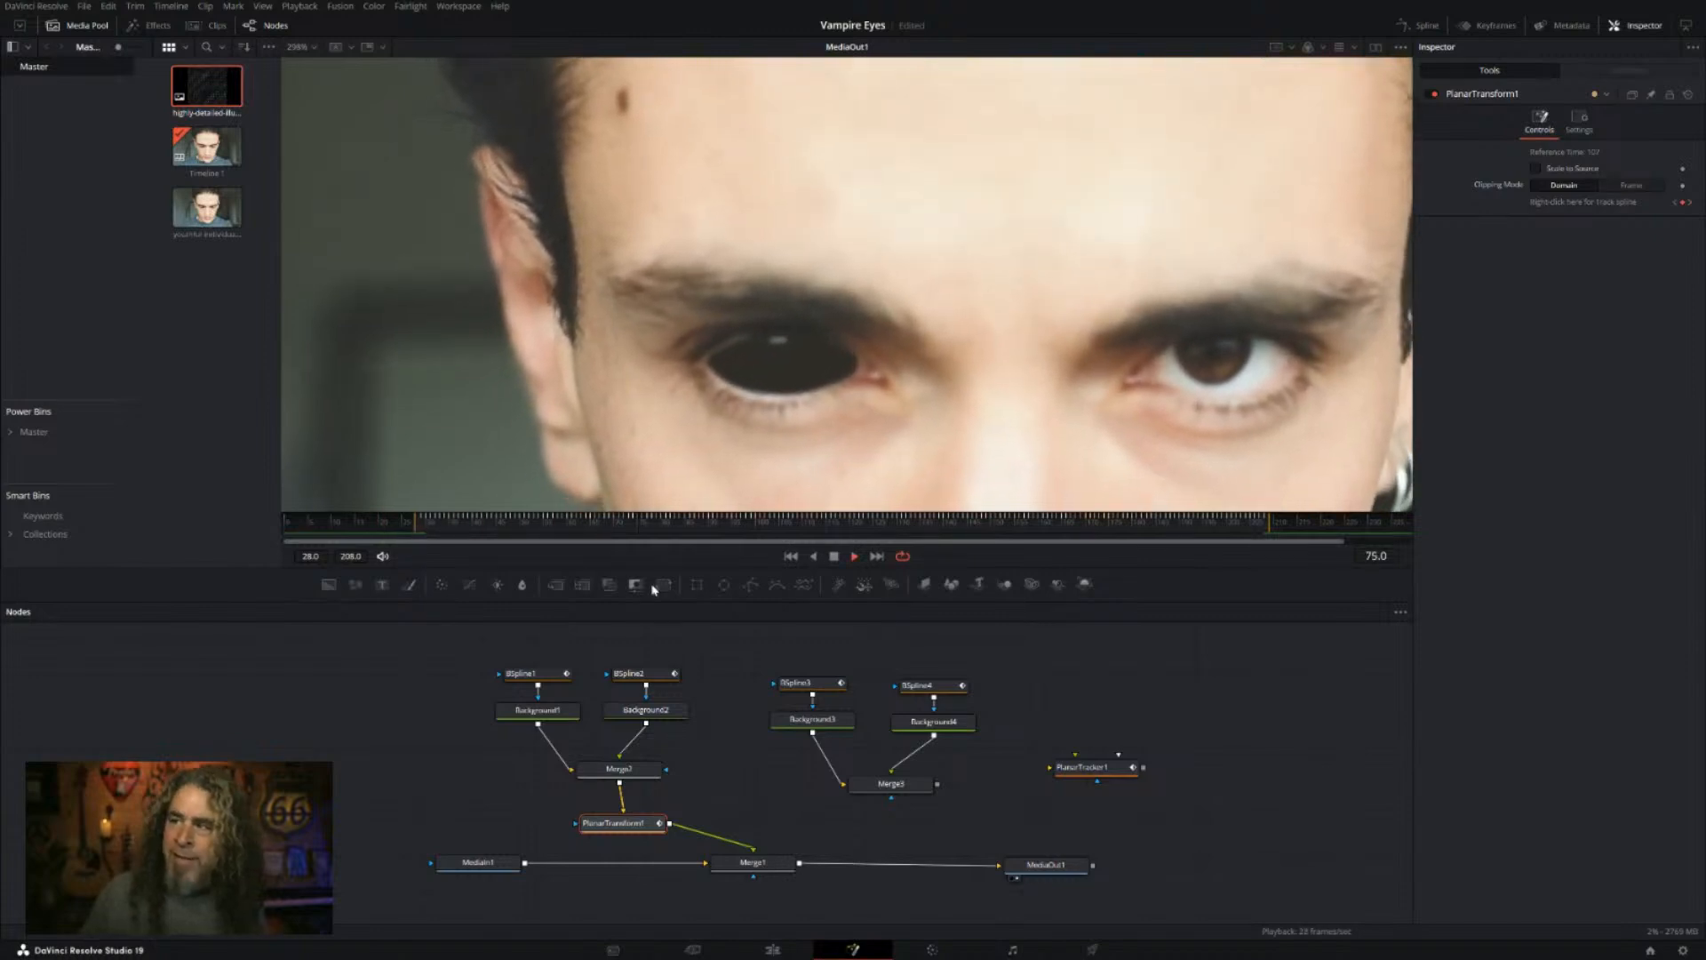
pyautogui.press('space')
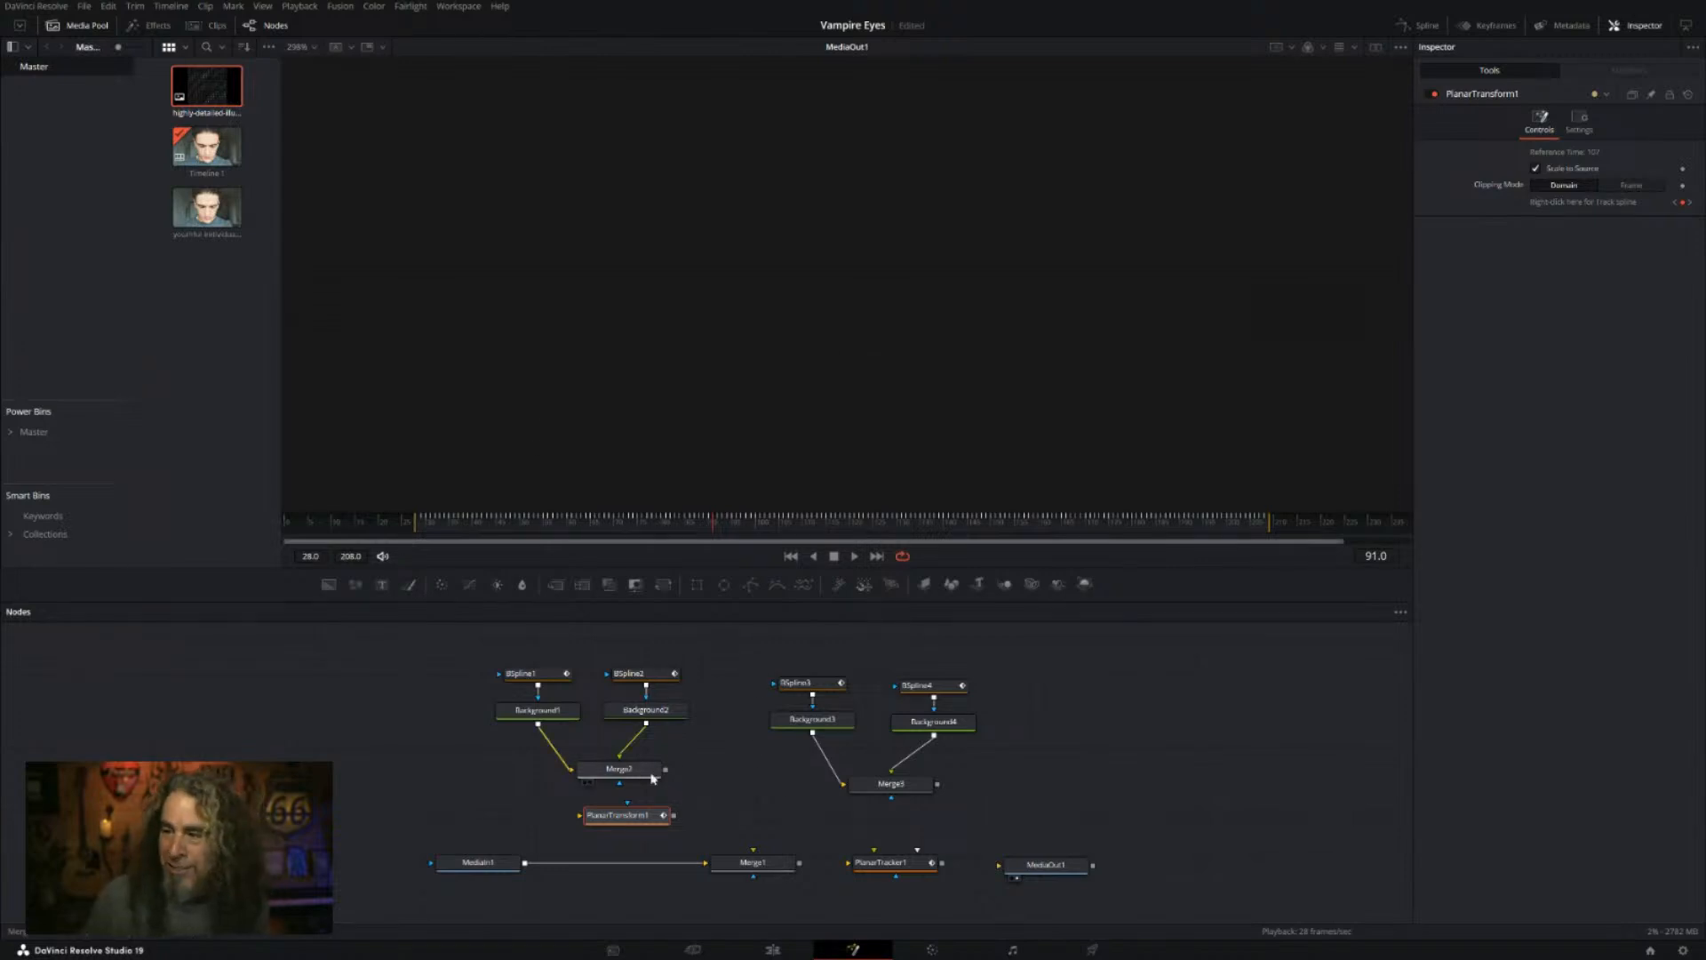
# Step: Route Merge2 through PlanarTransform1, with Scale to Source off, into Merge1, and connect Merge1 directly to MediaOut1
pyautogui.moveTo(667, 770); pyautogui.dragTo(756, 870)
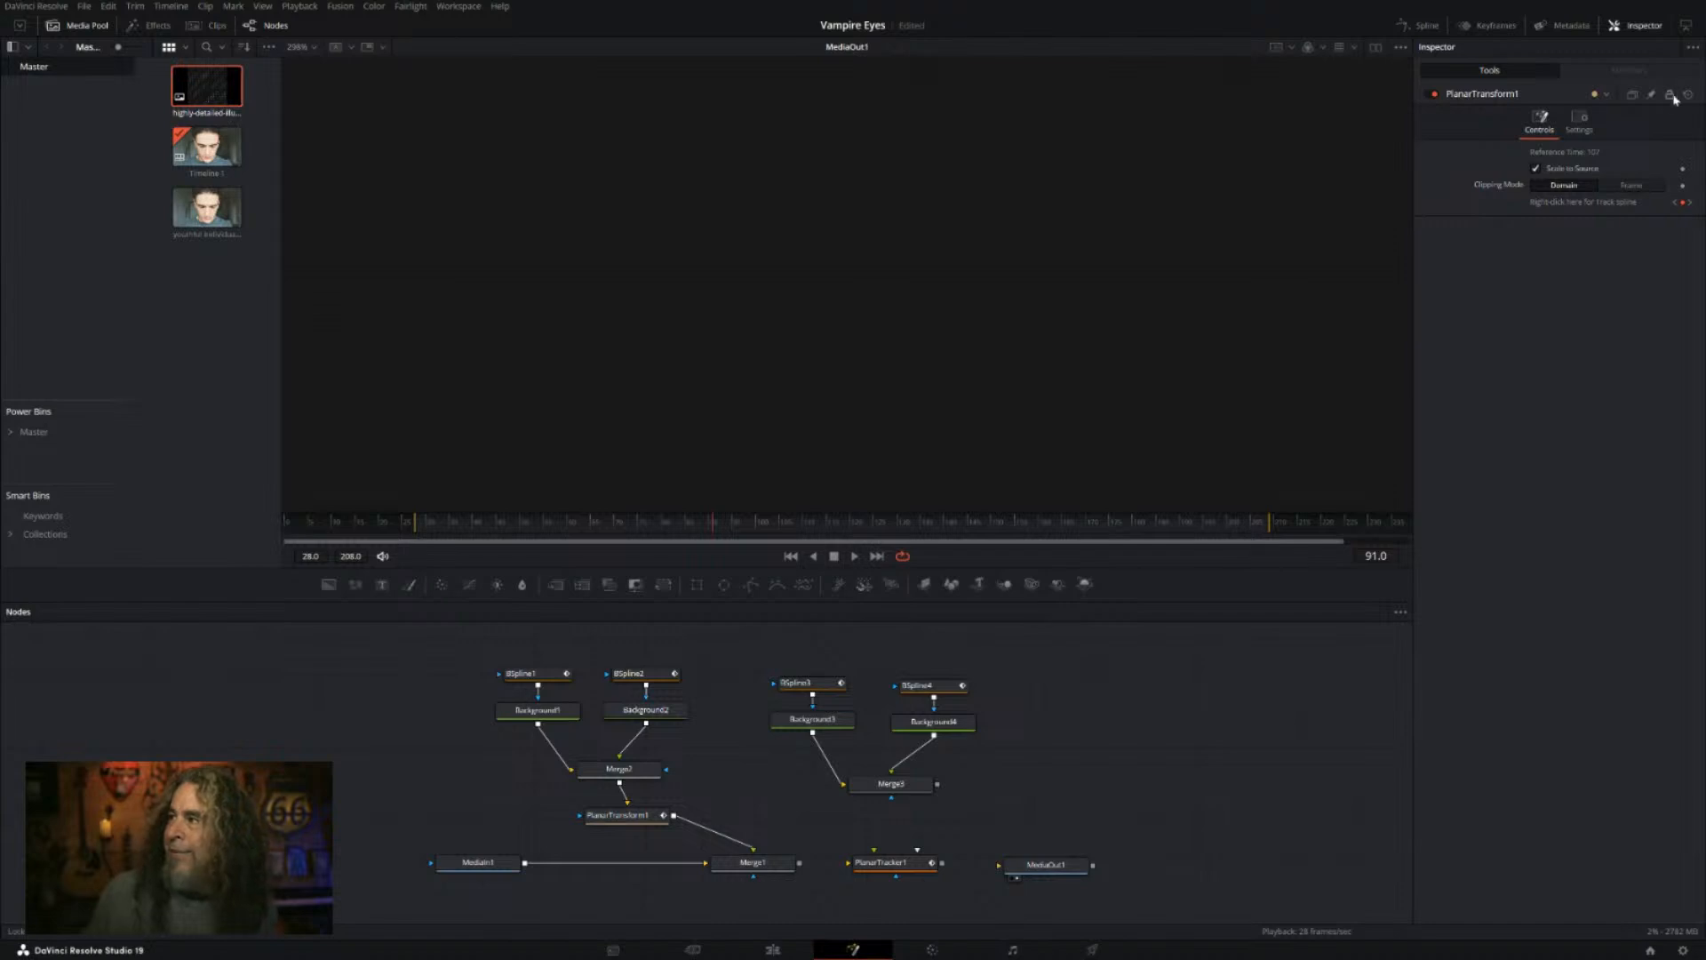
pyautogui.moveTo(866, 864); pyautogui.dragTo(993, 793)
pyautogui.moveTo(799, 862); pyautogui.dragTo(1002, 864)
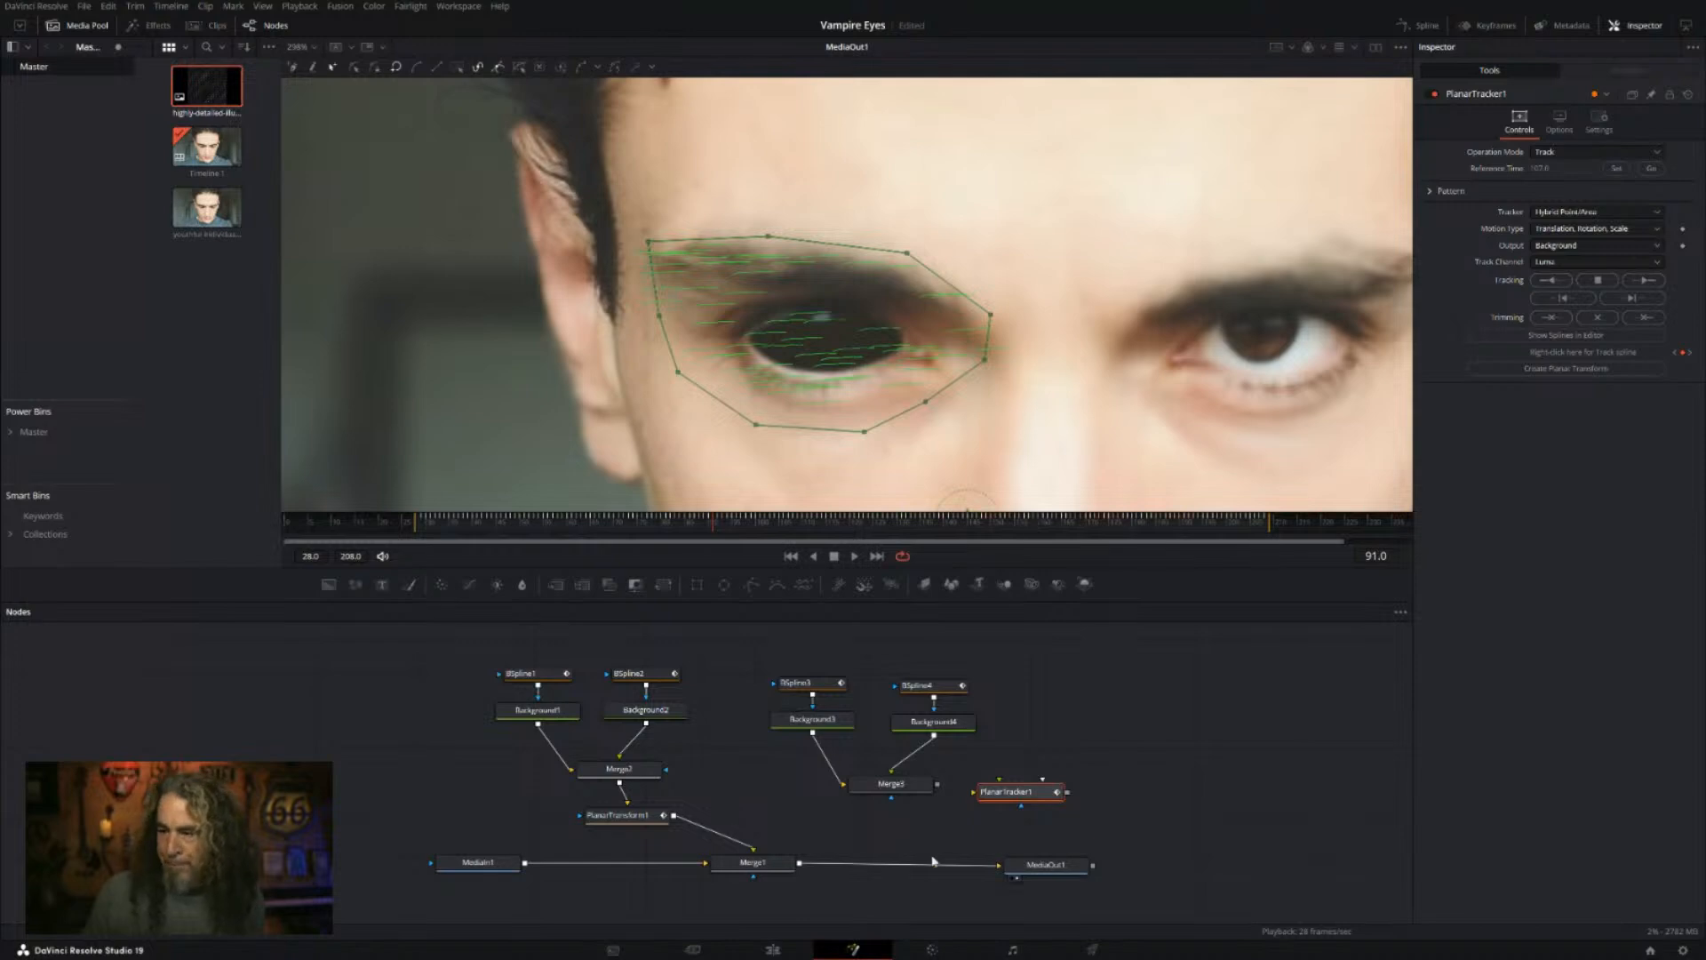
pyautogui.click(620, 814)
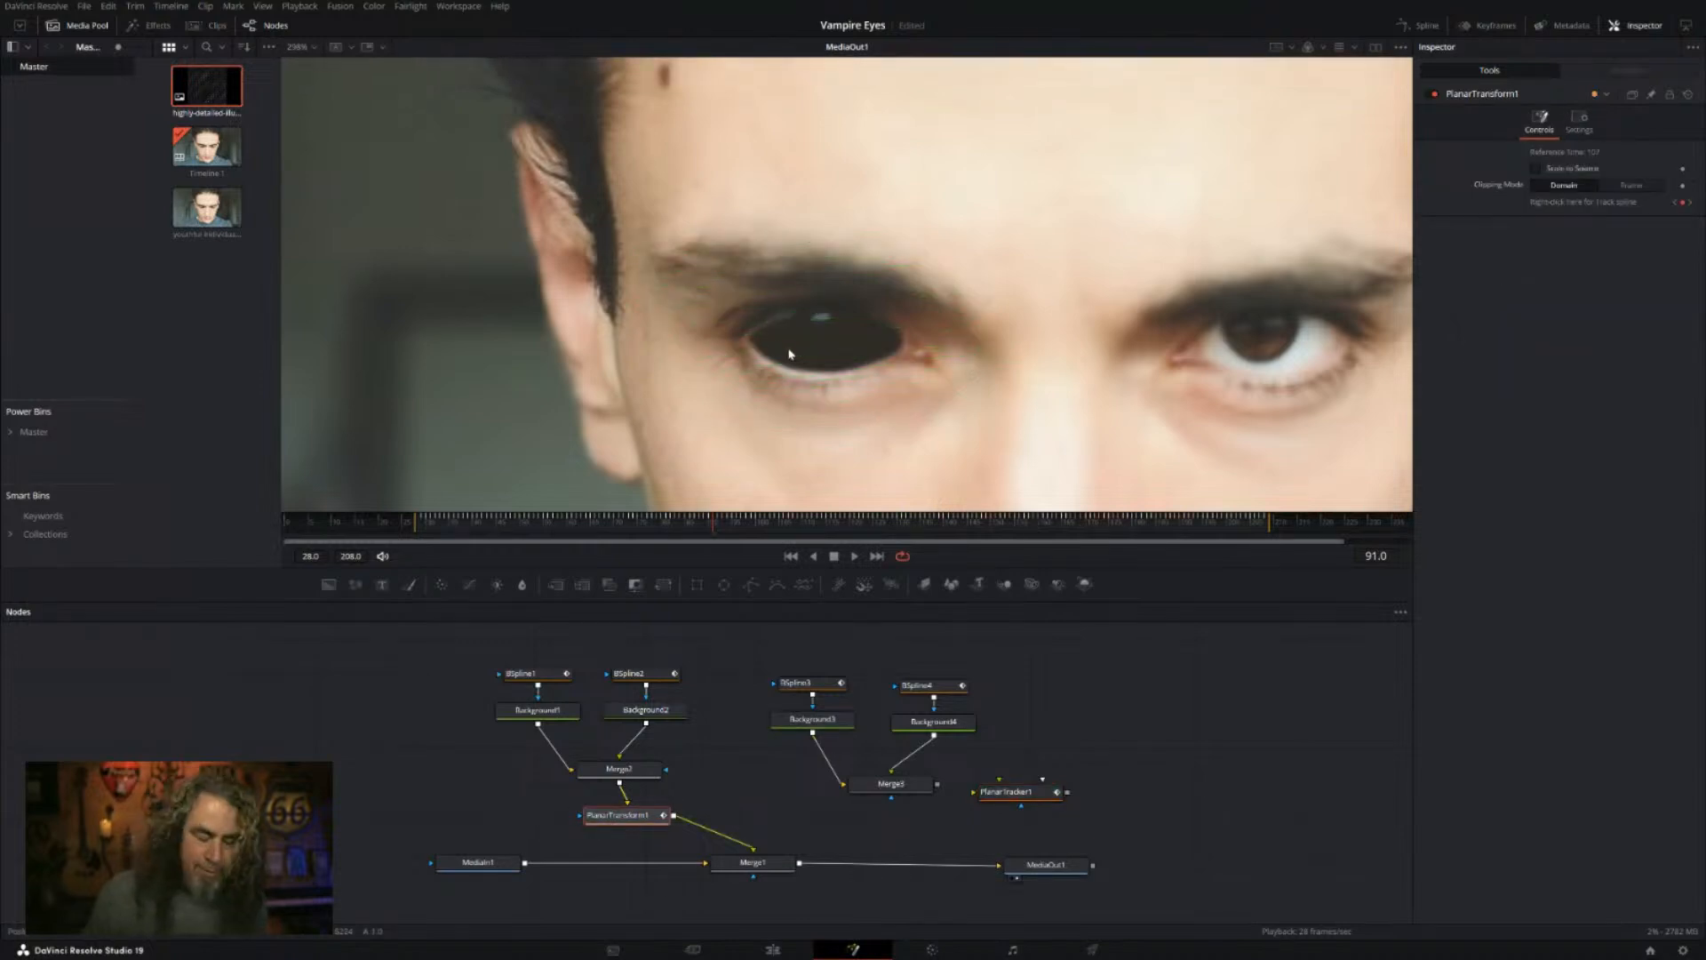
# Step: Inspect the edges of the first eye's dark mask up close at frame 91, and save the project
pyautogui.scroll(5, 792, 404)
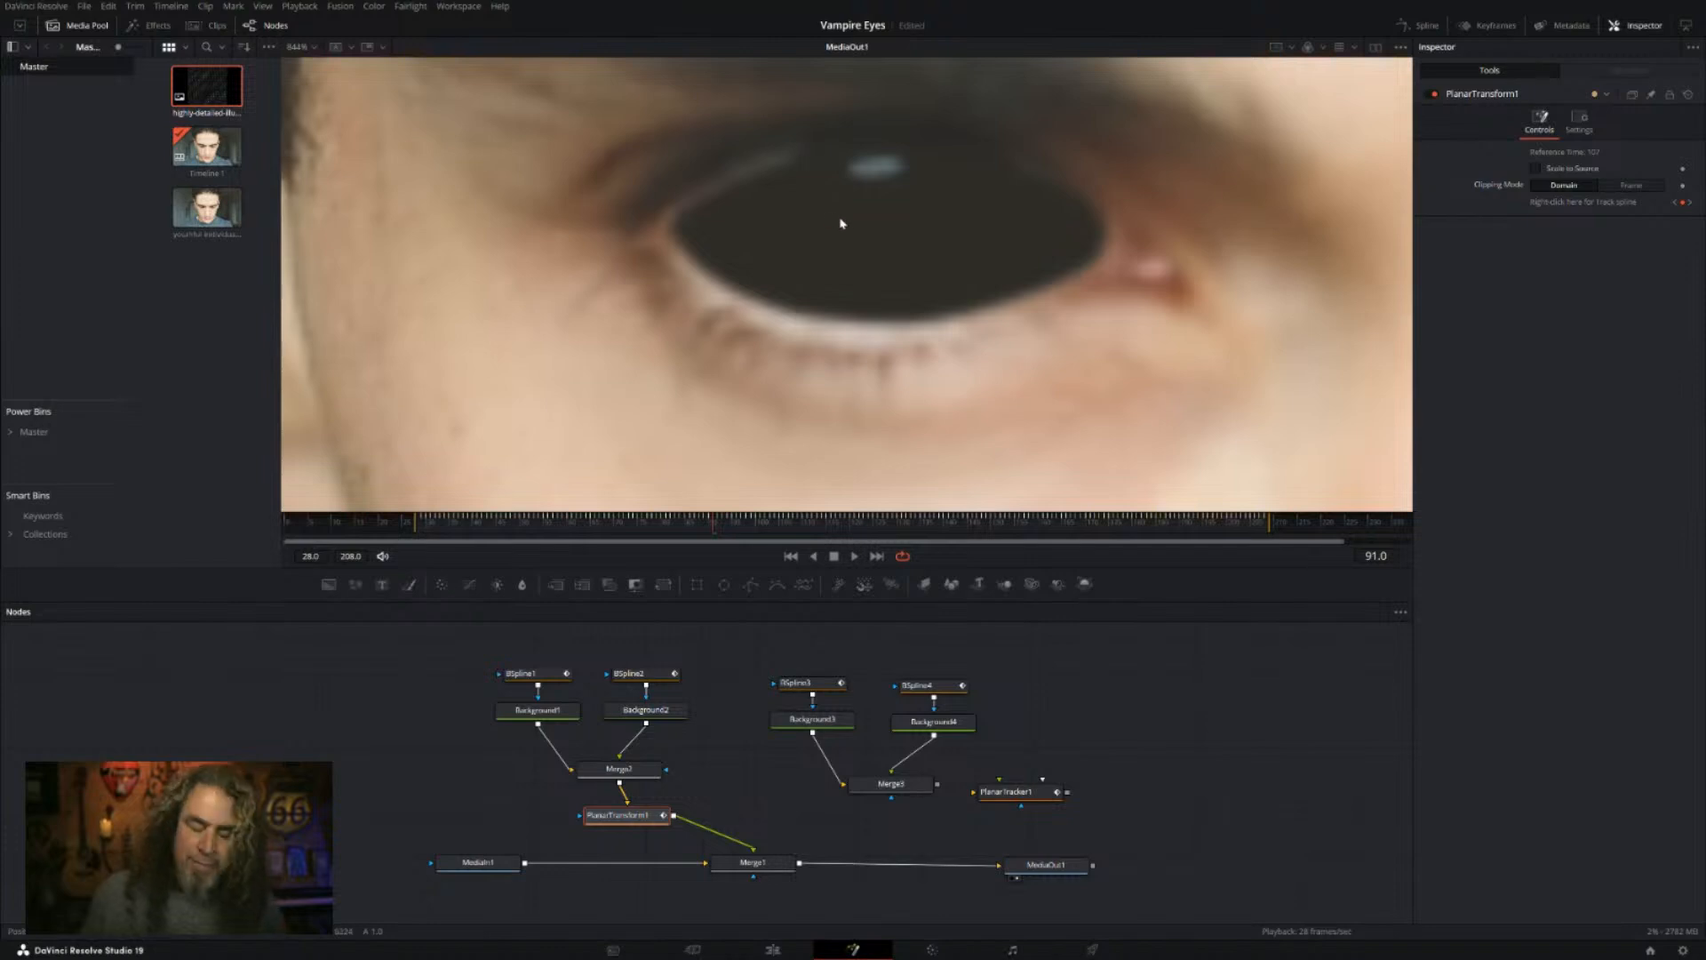
pyautogui.scroll(2, 848, 233)
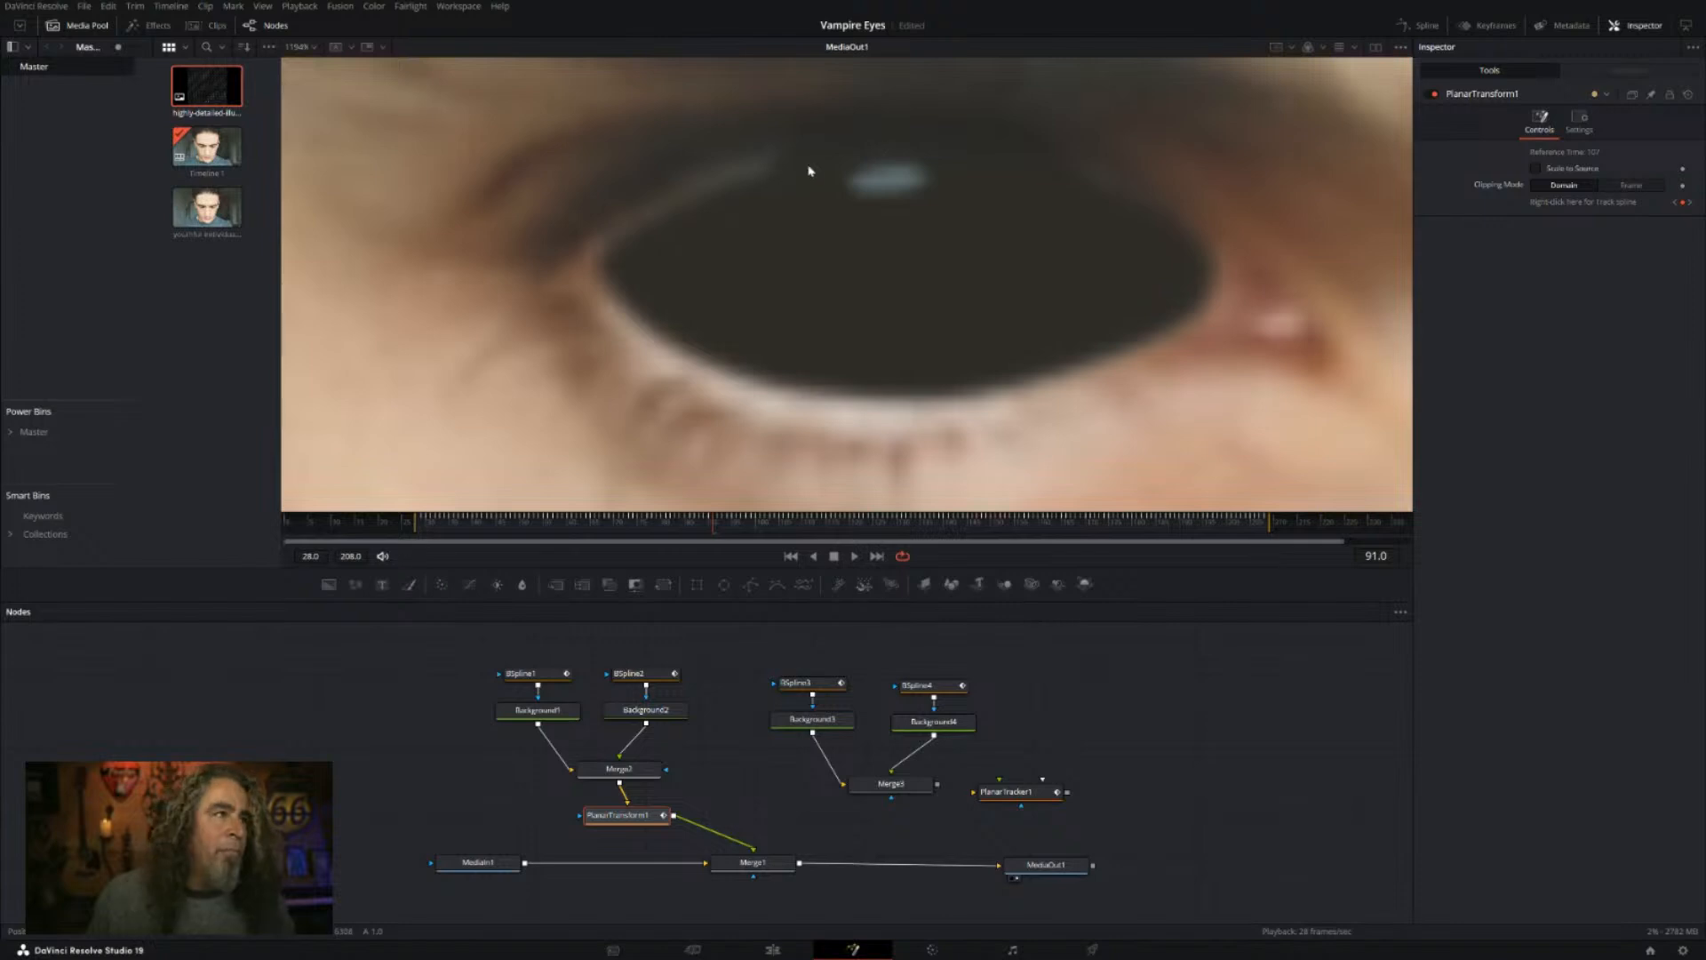
pyautogui.hotkey('ctrl', 's')
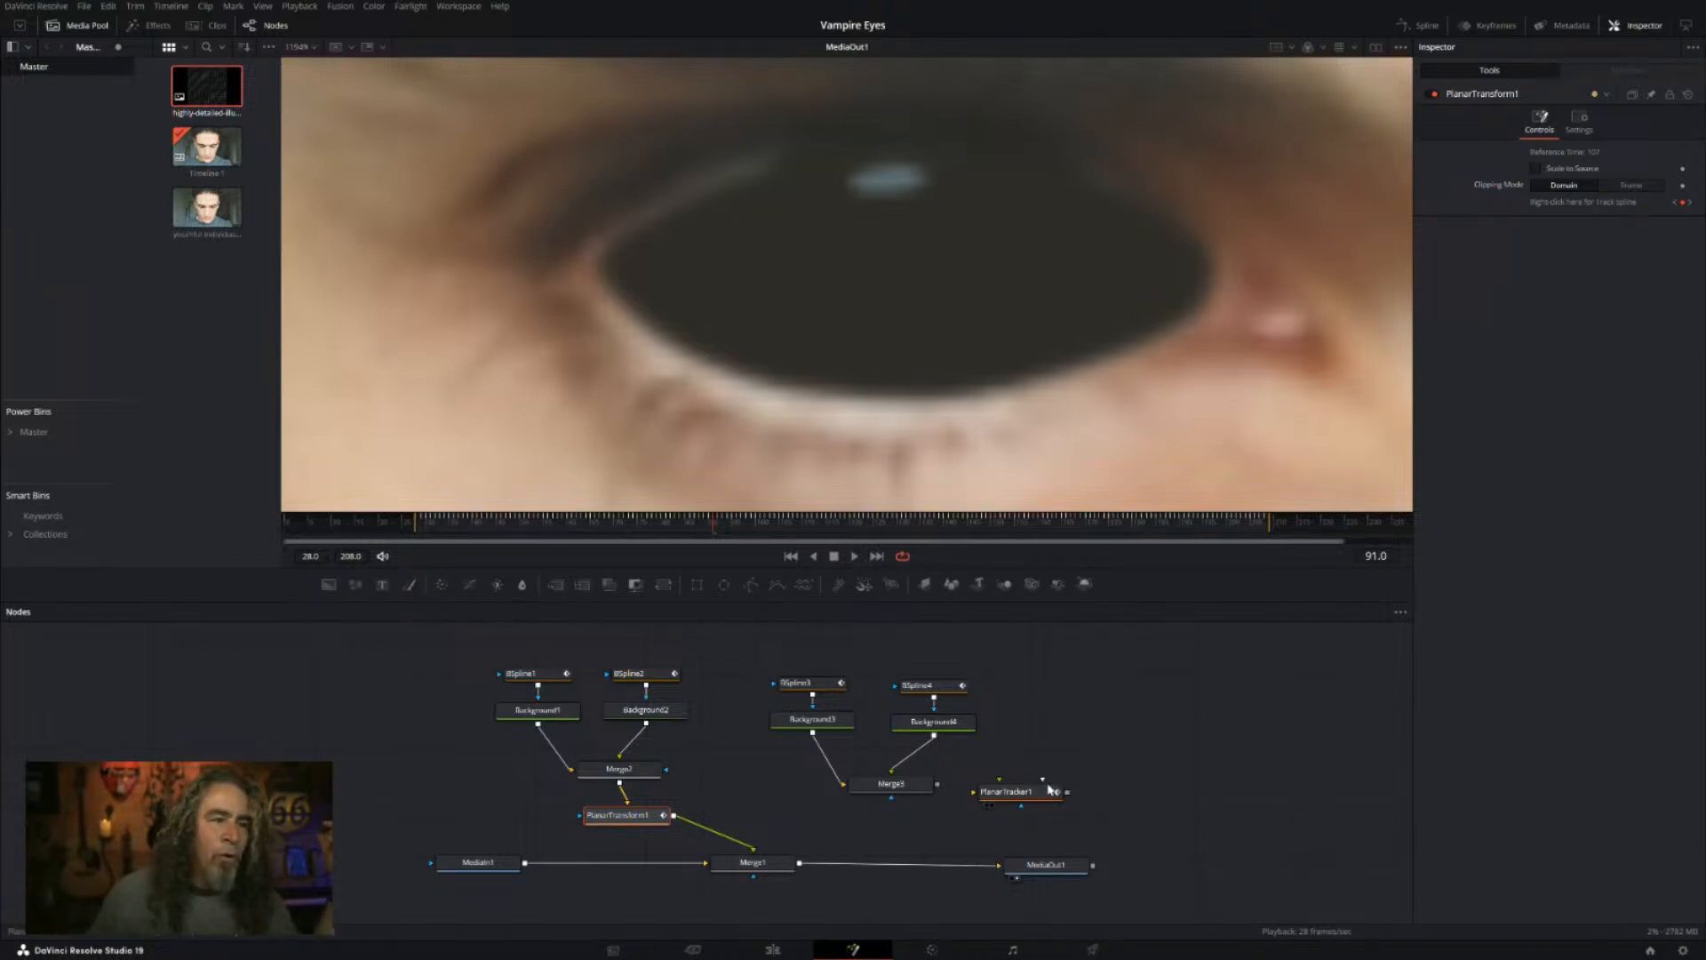
# Step: Spread out the node graph by moving MediaOut1, PlanarTracker1, both eye-mask node groups and PlanarTransform1 further along the chain
pyautogui.moveTo(1046, 865); pyautogui.dragTo(1175, 868)
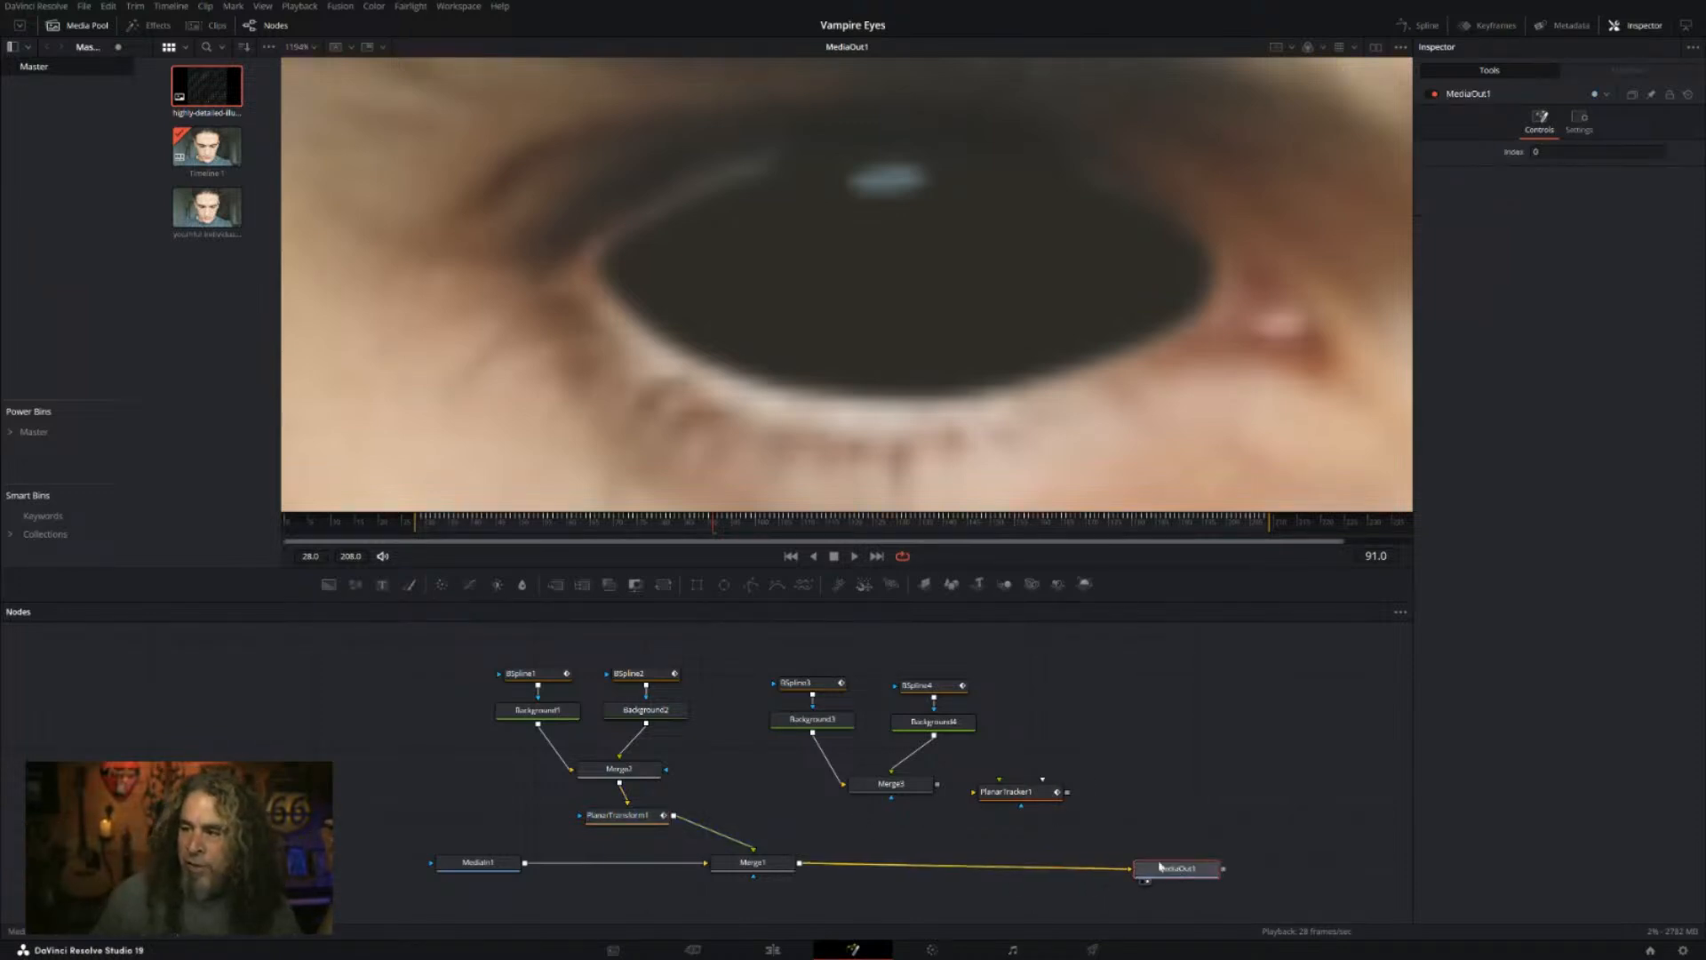
pyautogui.moveTo(1033, 798); pyautogui.dragTo(1185, 803)
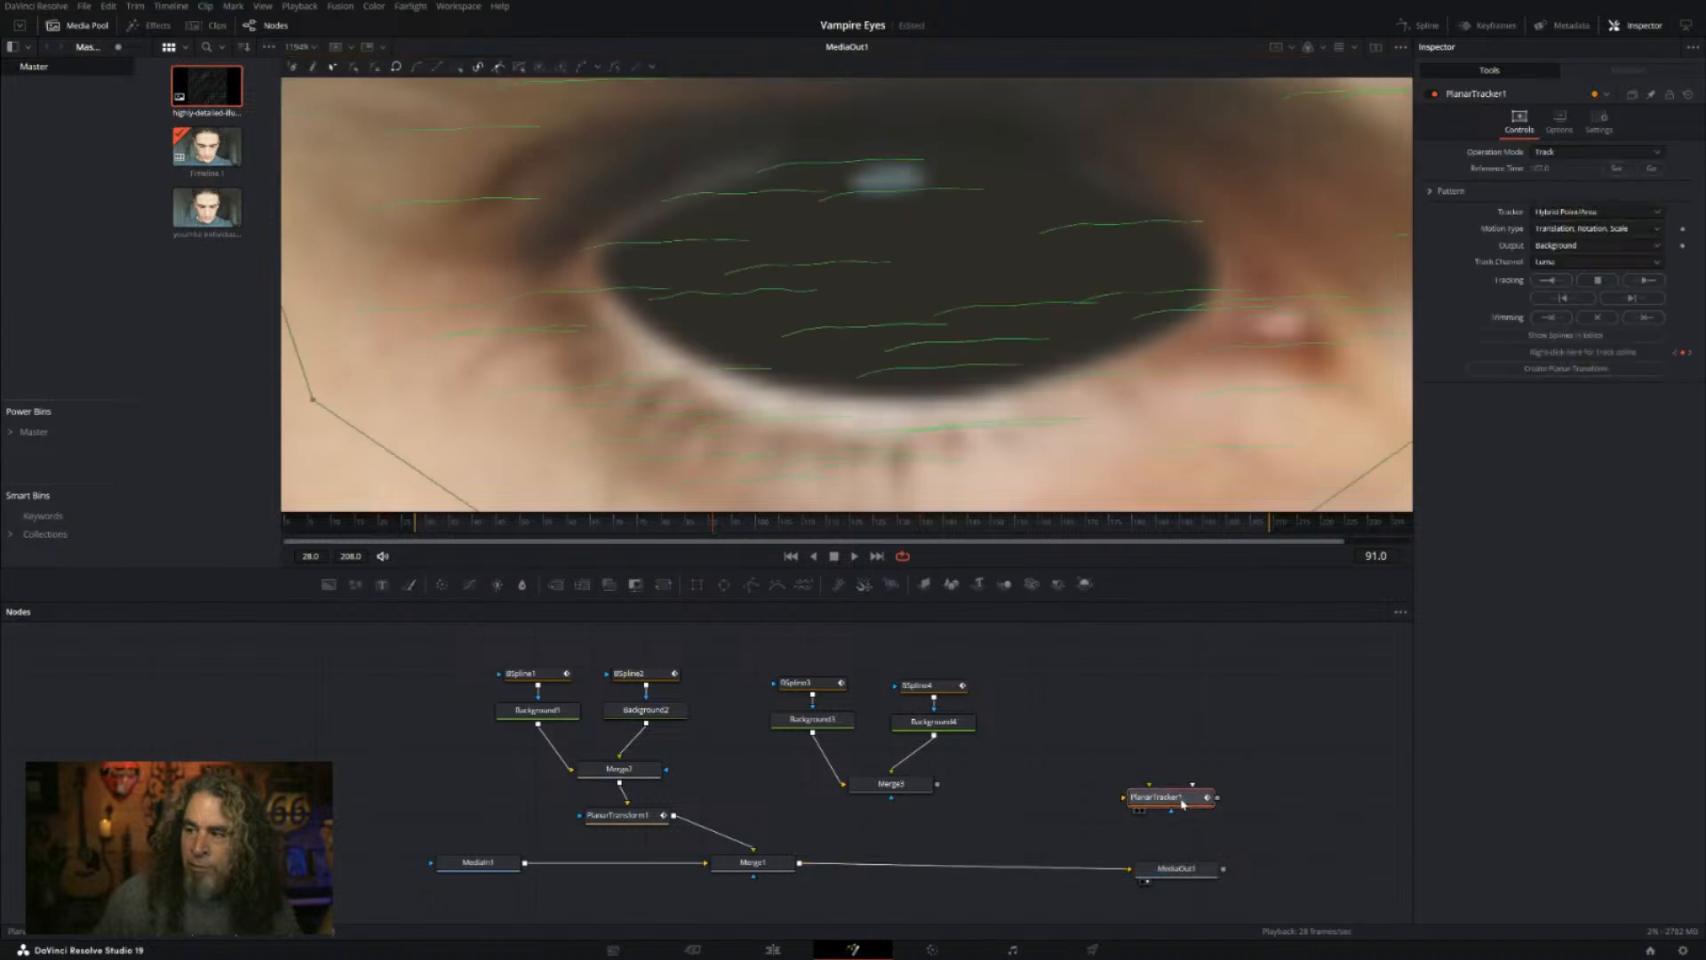
pyautogui.moveTo(781, 650); pyautogui.dragTo(995, 799)
pyautogui.moveTo(942, 729); pyautogui.dragTo(1073, 712)
pyautogui.moveTo(497, 655); pyautogui.dragTo(723, 762)
pyautogui.moveTo(624, 818)
pyautogui.mouseDown()
pyautogui.moveTo(733, 819)
pyautogui.moveTo(646, 842)
pyautogui.mouseUp()
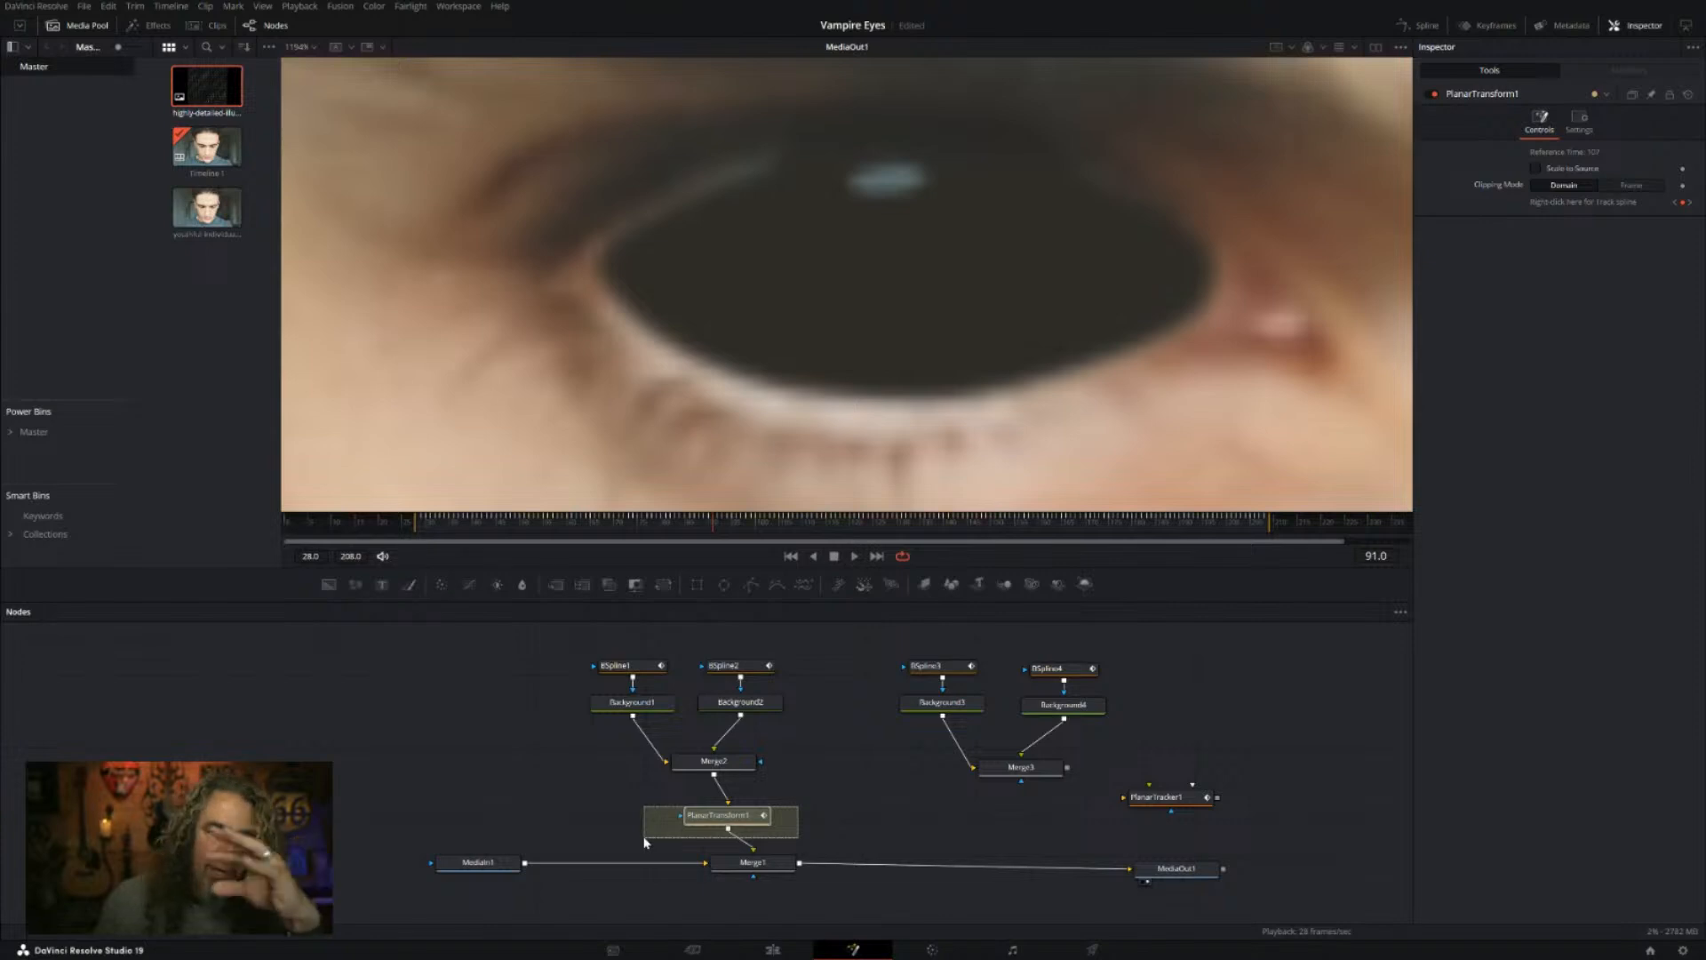
pyautogui.moveTo(645, 843); pyautogui.dragTo(645, 842)
pyautogui.moveTo(569, 643); pyautogui.dragTo(806, 780)
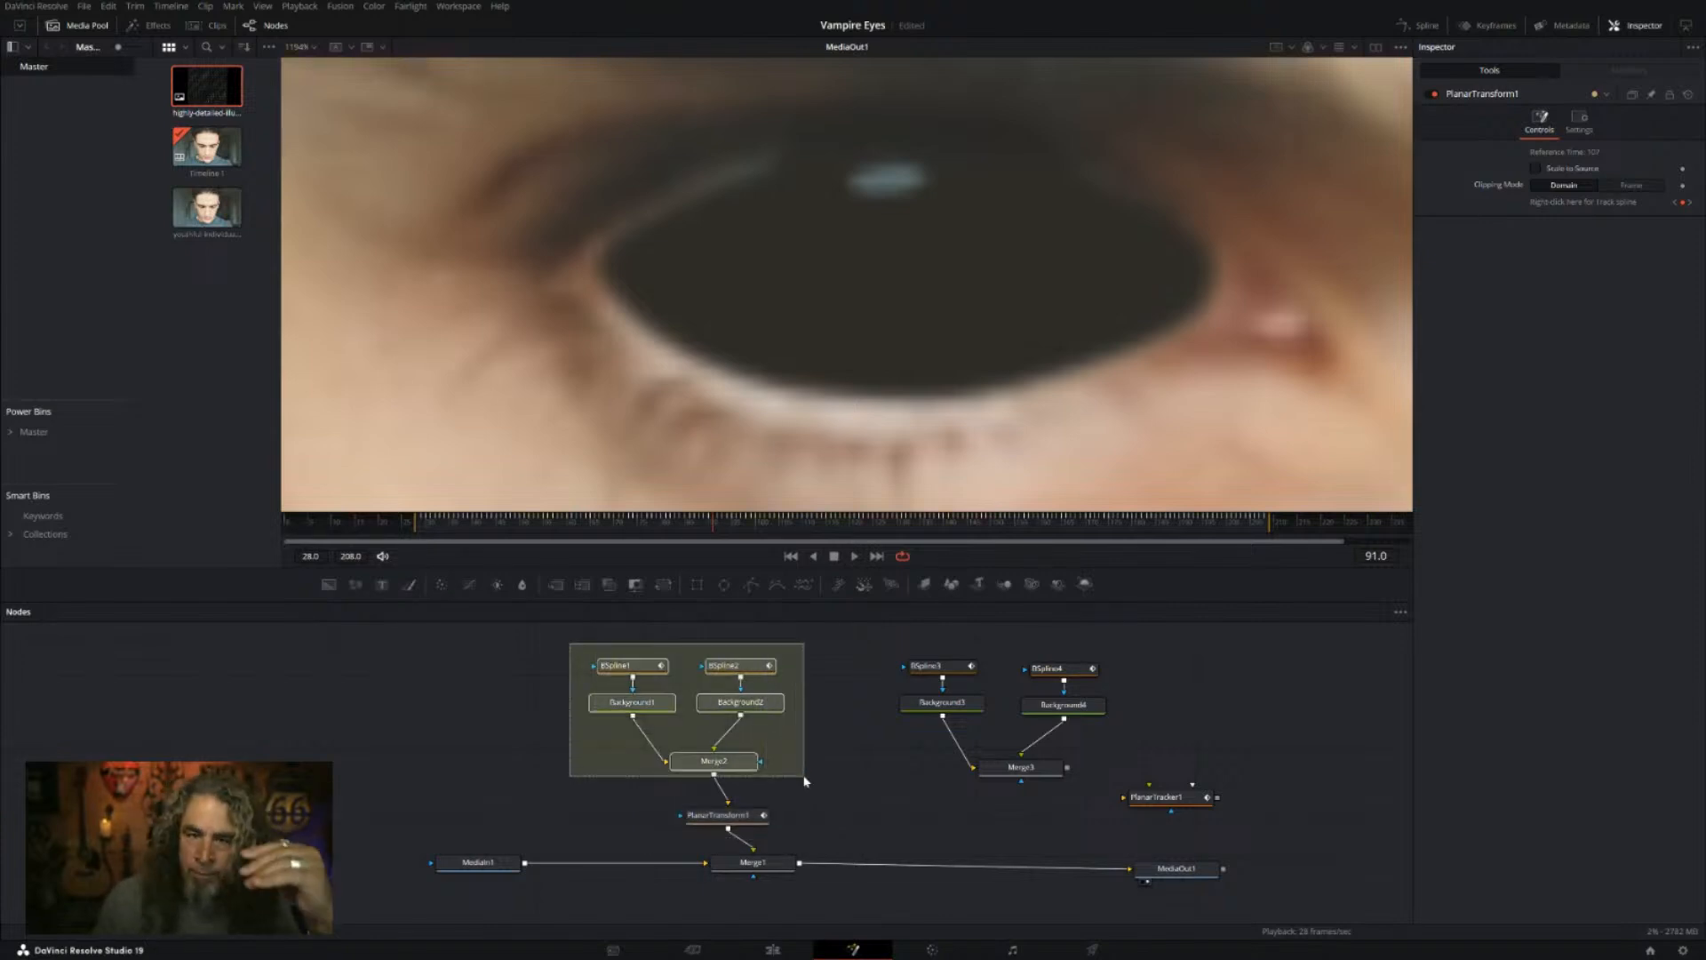
pyautogui.moveTo(806, 780); pyautogui.dragTo(806, 780)
pyautogui.moveTo(657, 804); pyautogui.dragTo(823, 829)
pyautogui.moveTo(407, 824); pyautogui.dragTo(917, 900)
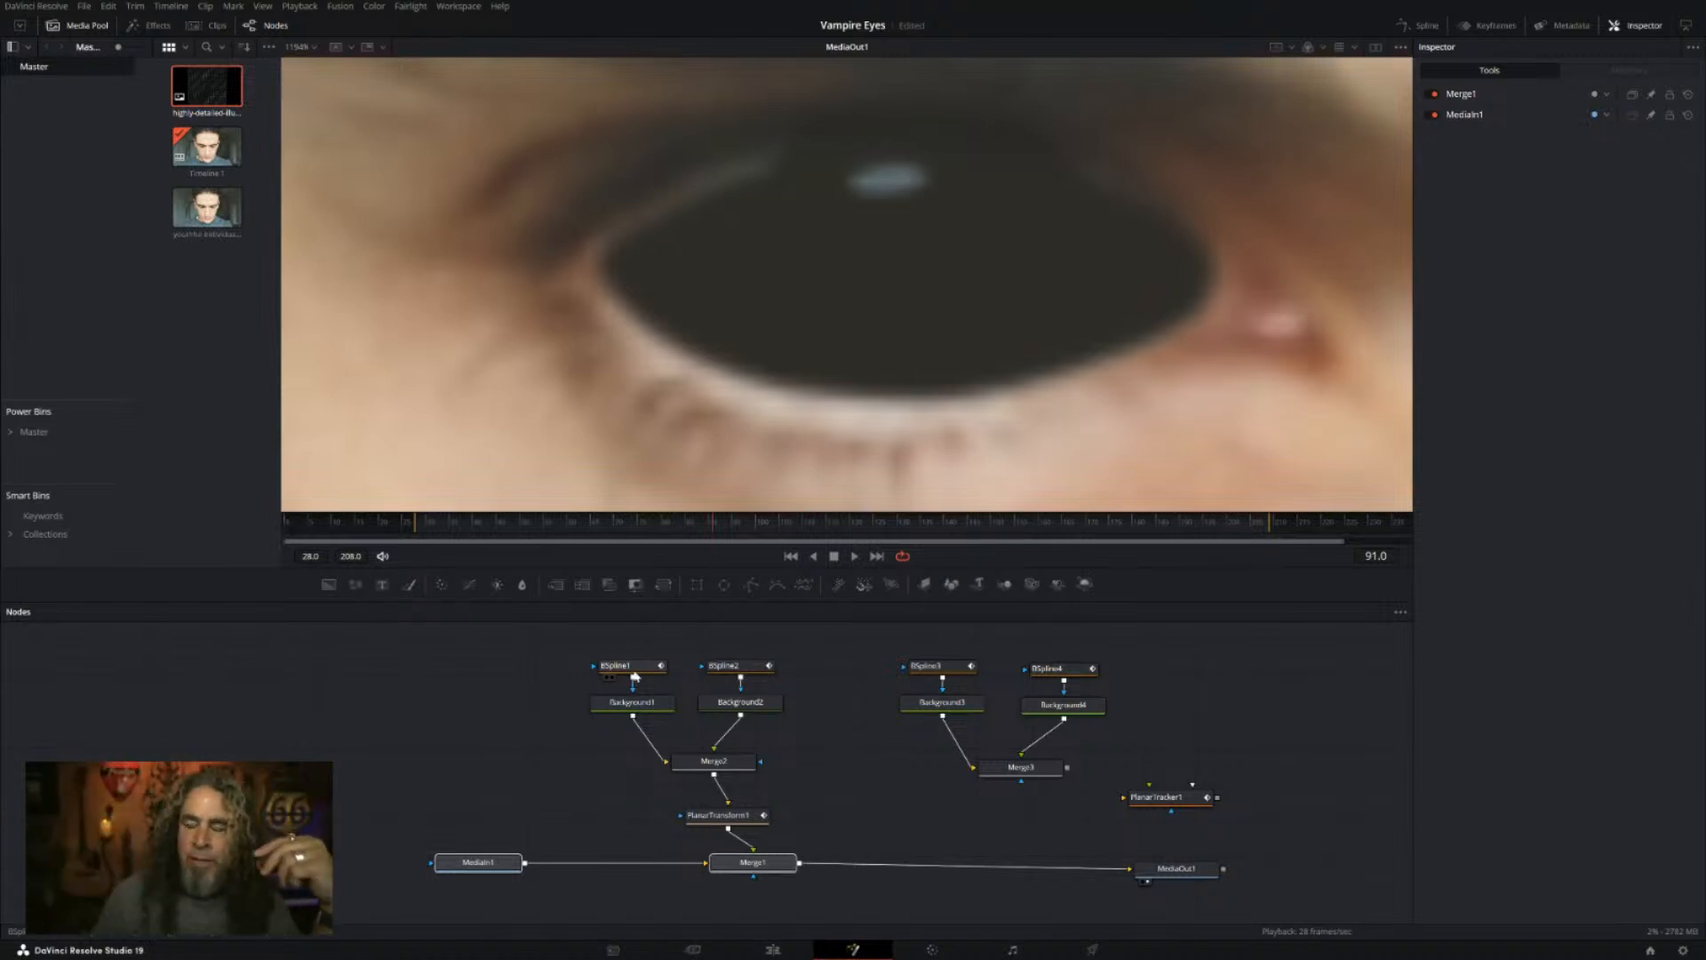
pyautogui.moveTo(556, 646); pyautogui.dragTo(684, 722)
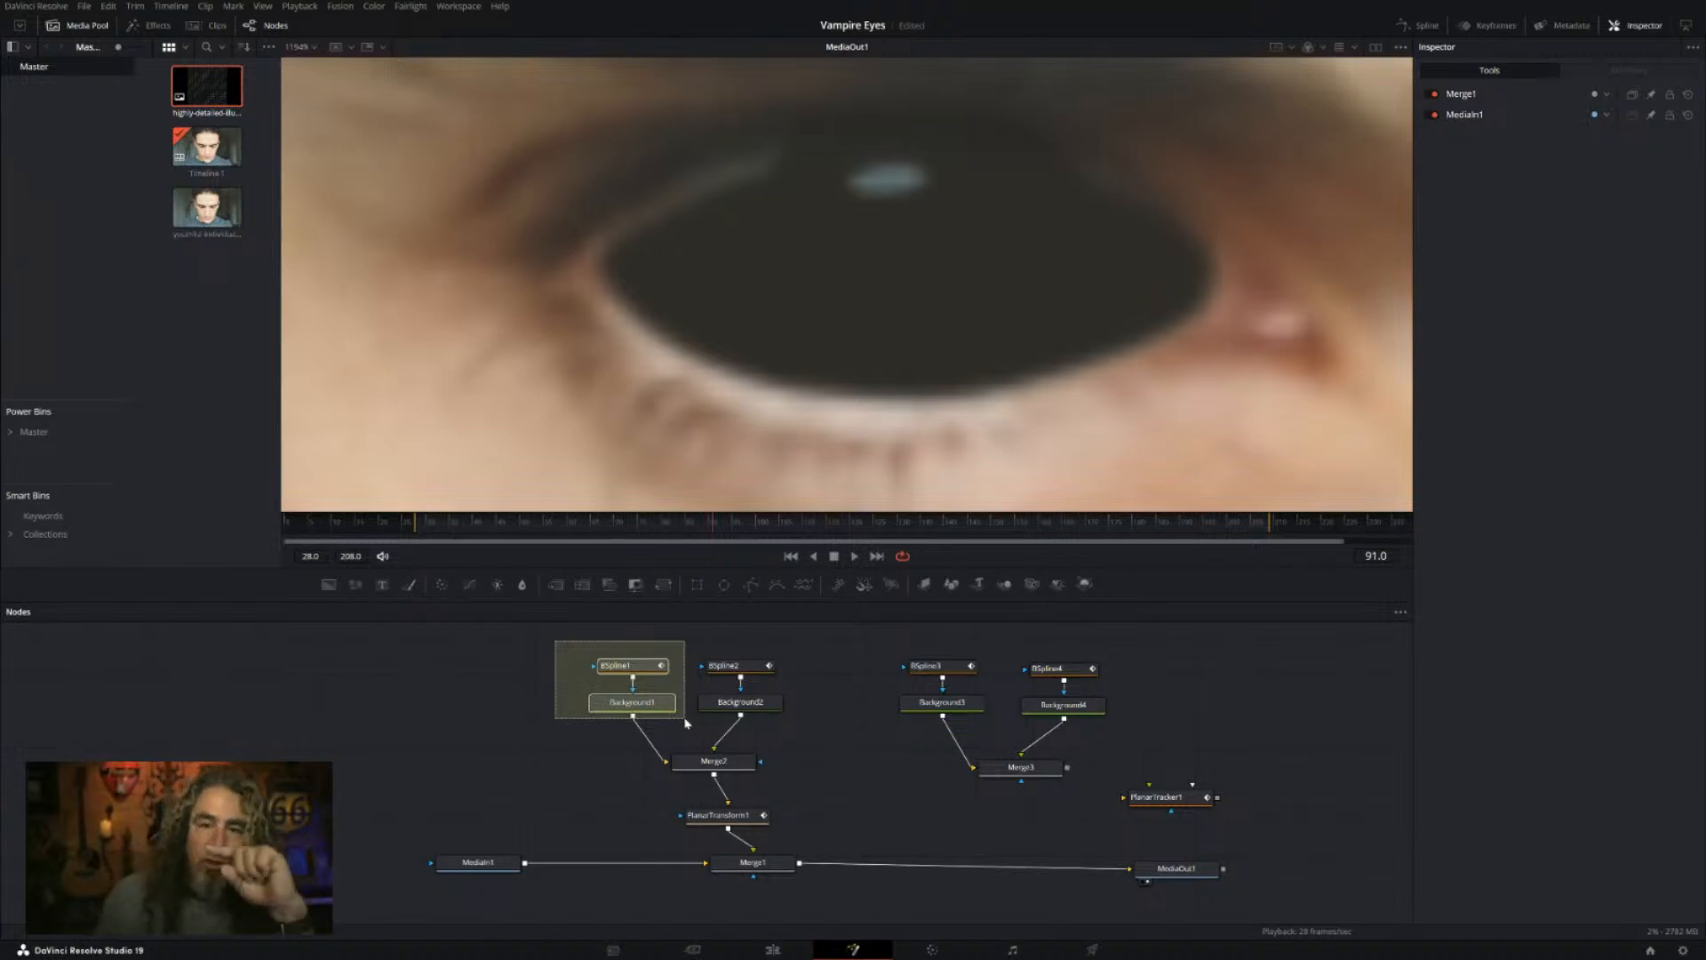
pyautogui.moveTo(684, 722); pyautogui.dragTo(684, 721)
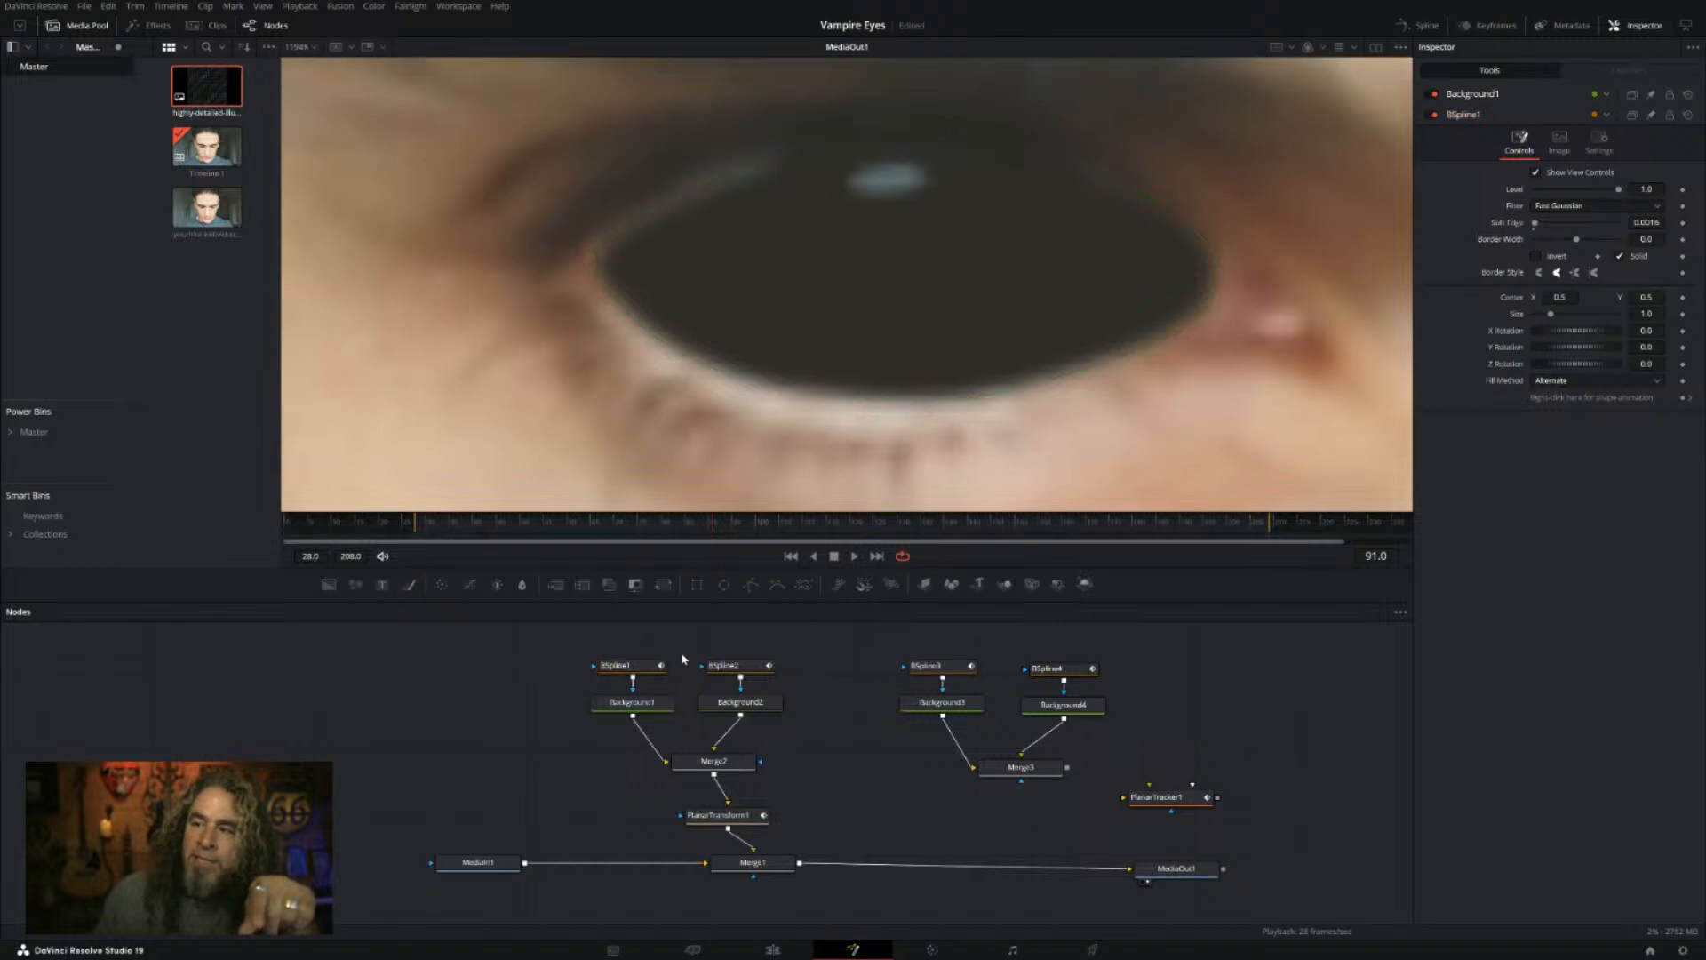
# Step: Raise the upper points of the BSpline1 mask slightly at frame 91 to extend it toward the upper eyelid
pyautogui.click(618, 667)
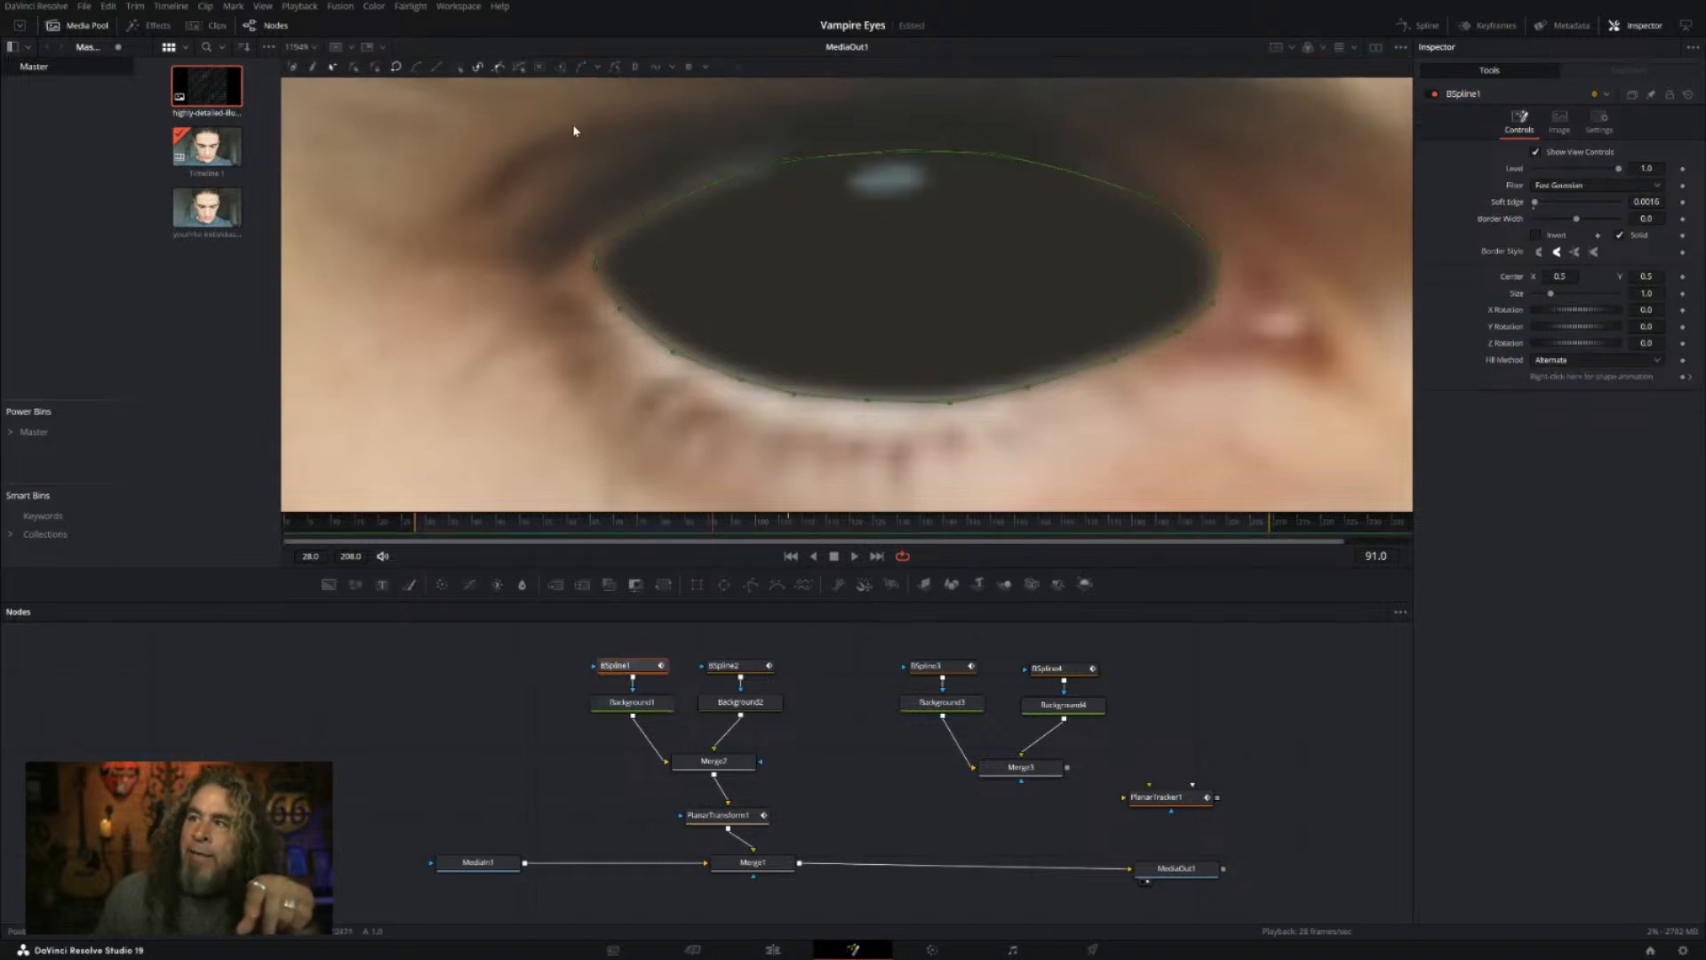
pyautogui.moveTo(570, 115); pyautogui.dragTo(1232, 264)
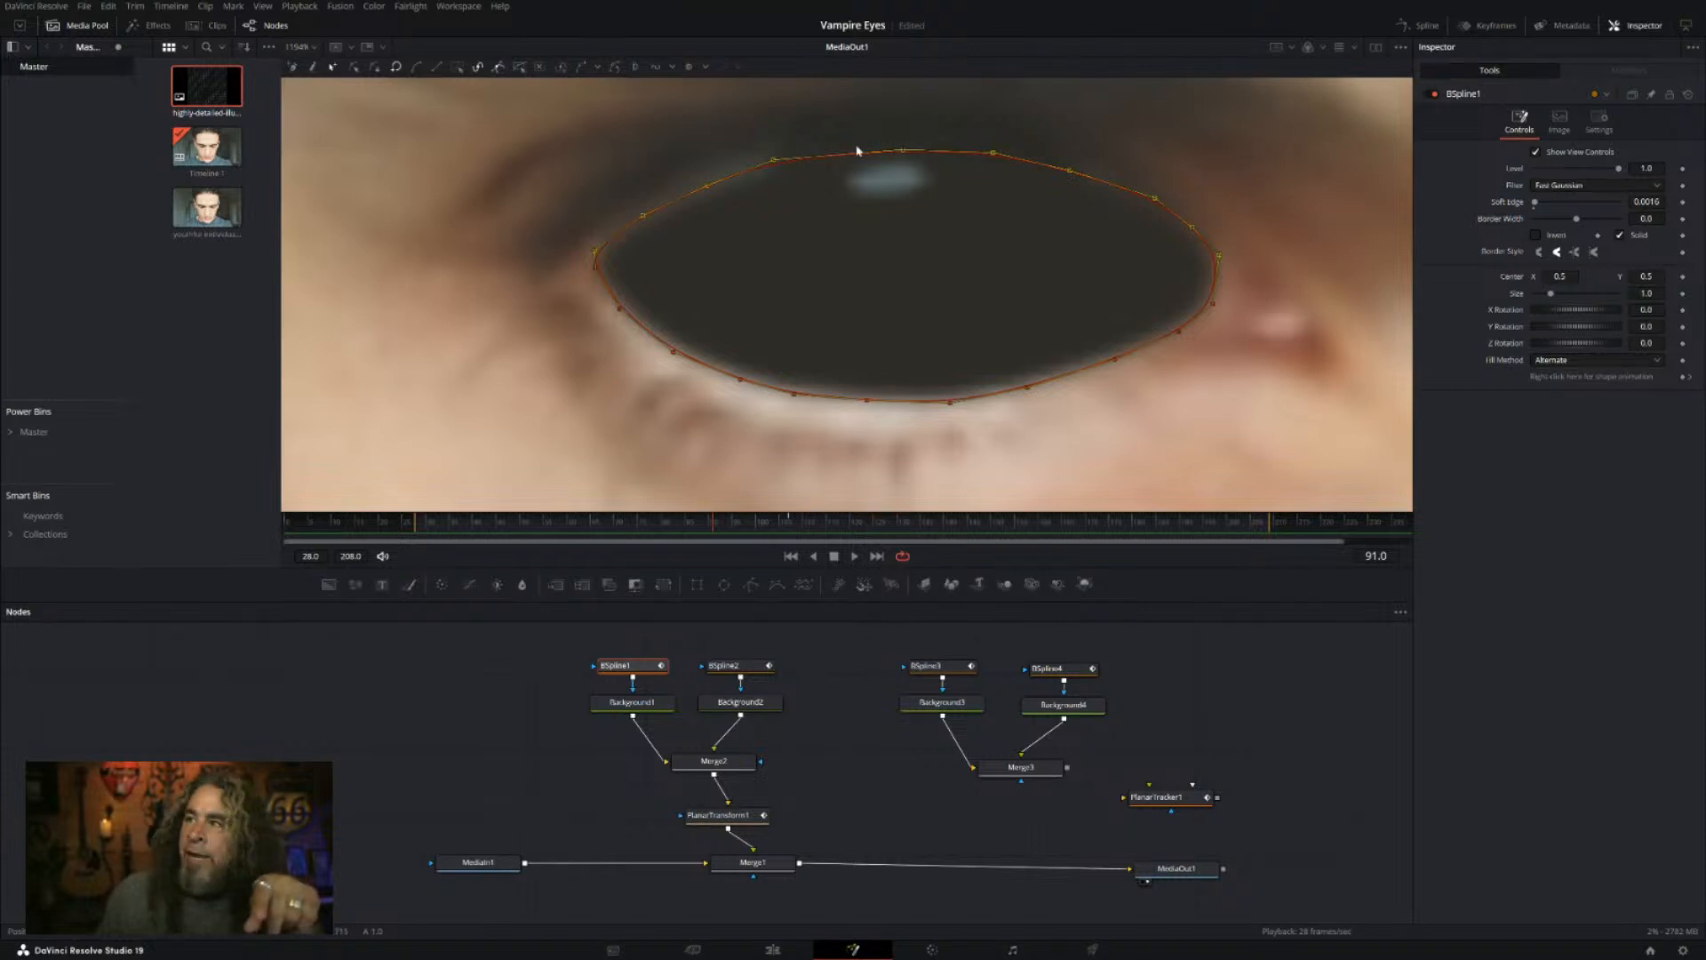
pyautogui.moveTo(903, 154); pyautogui.dragTo(905, 144)
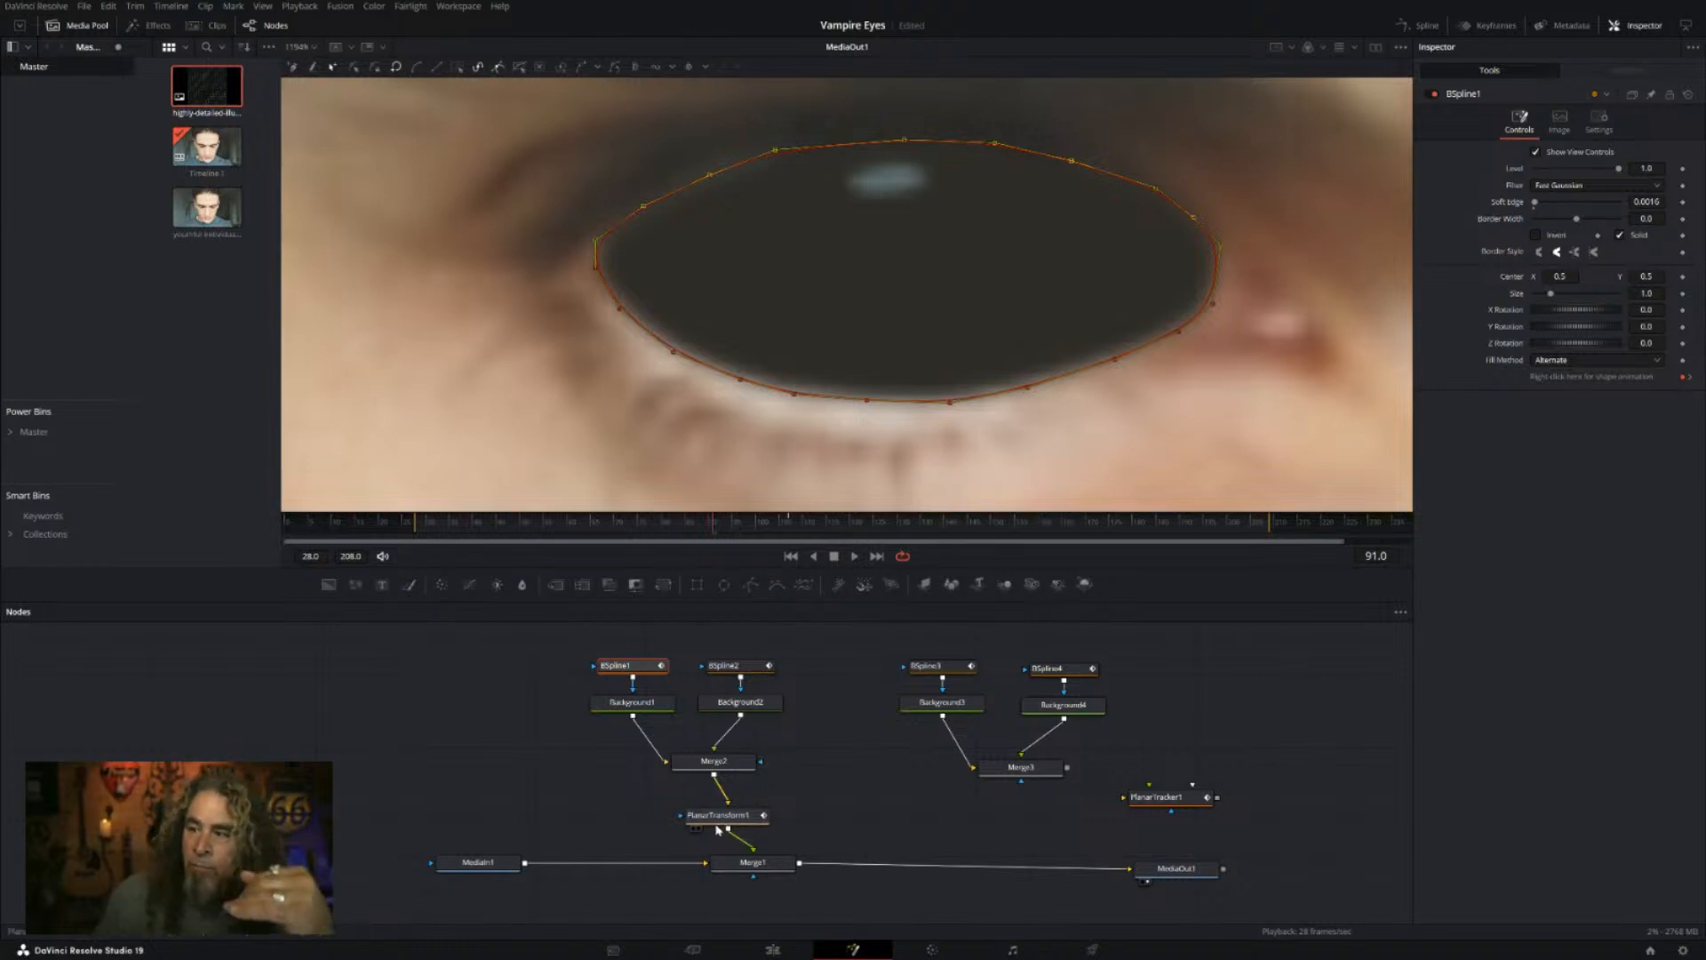
# Step: Turn off loop playback and play the shot from frame 28 to check the first eye's mask edges up close
pyautogui.moveTo(658, 531); pyautogui.dragTo(716, 520)
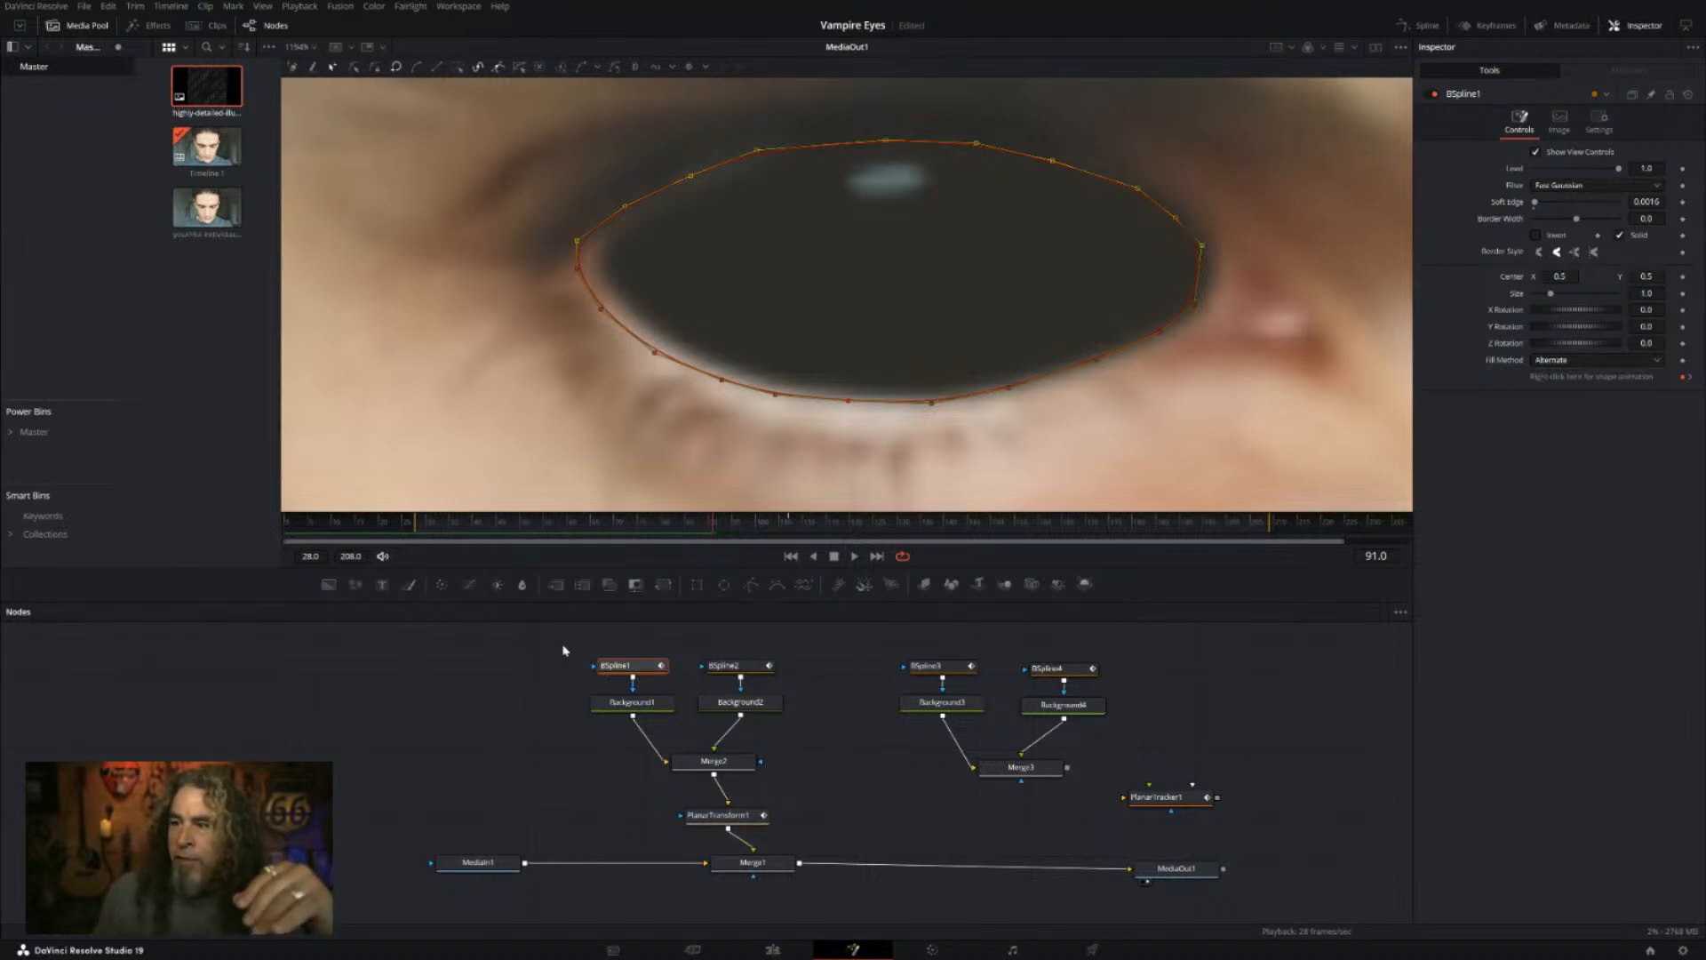
pyautogui.click(906, 559)
pyautogui.click(906, 559)
pyautogui.click(905, 559)
pyautogui.click(562, 798)
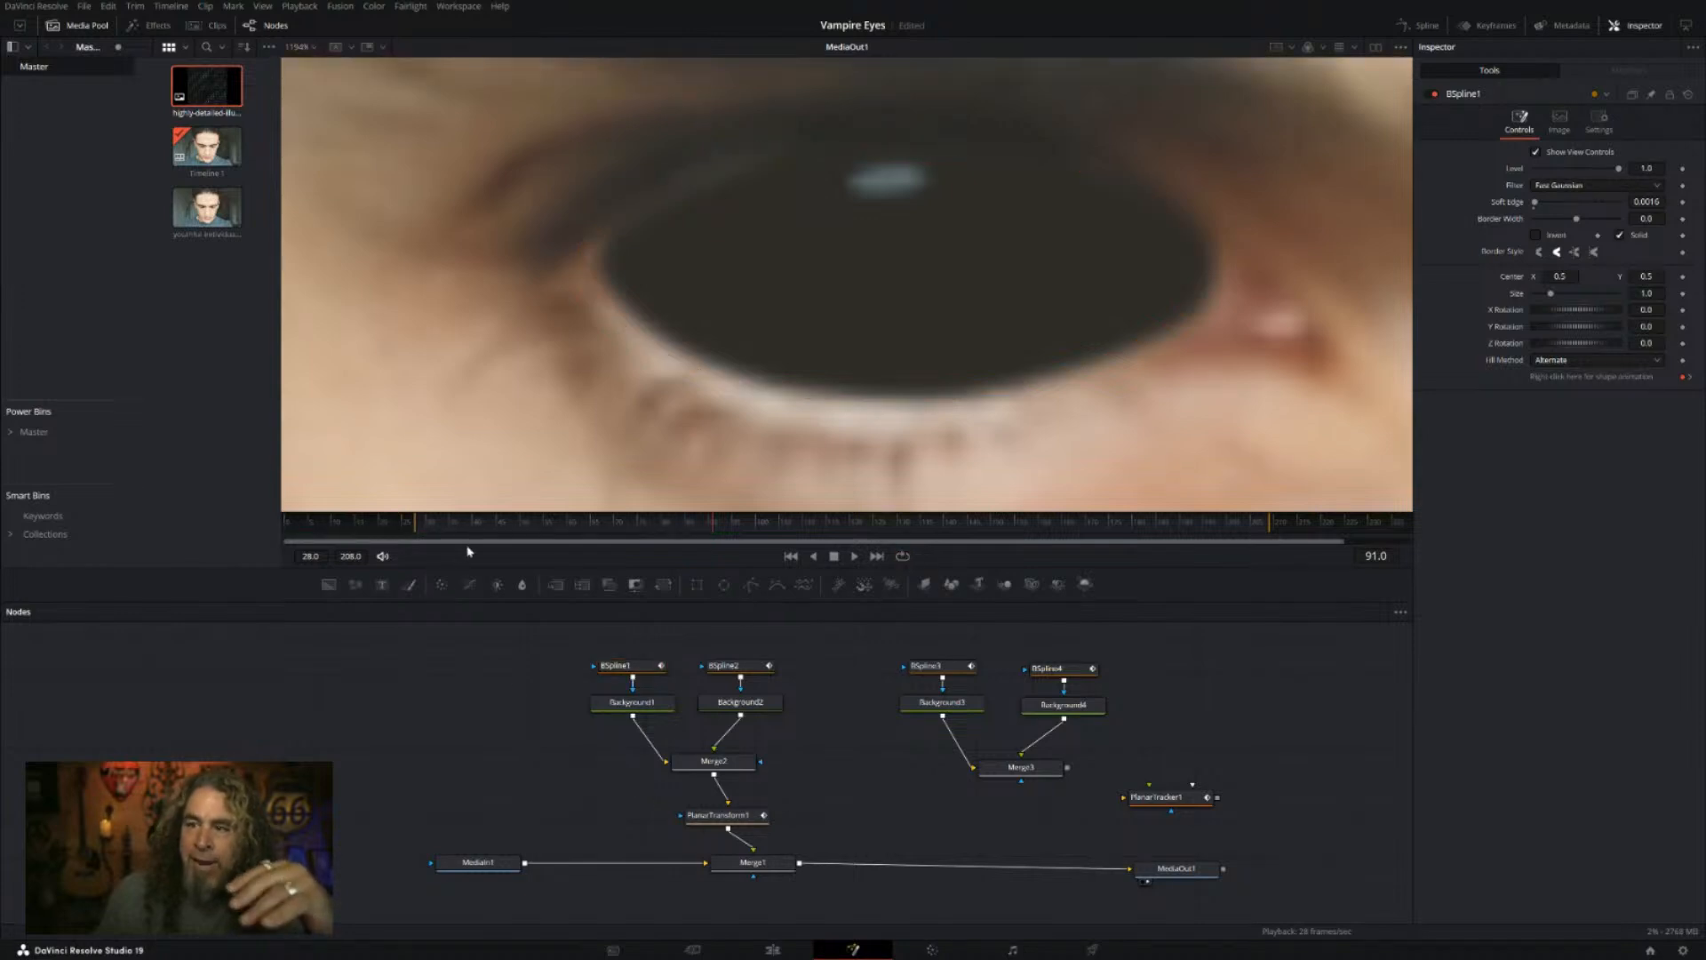
pyautogui.click(442, 526)
pyautogui.click(421, 531)
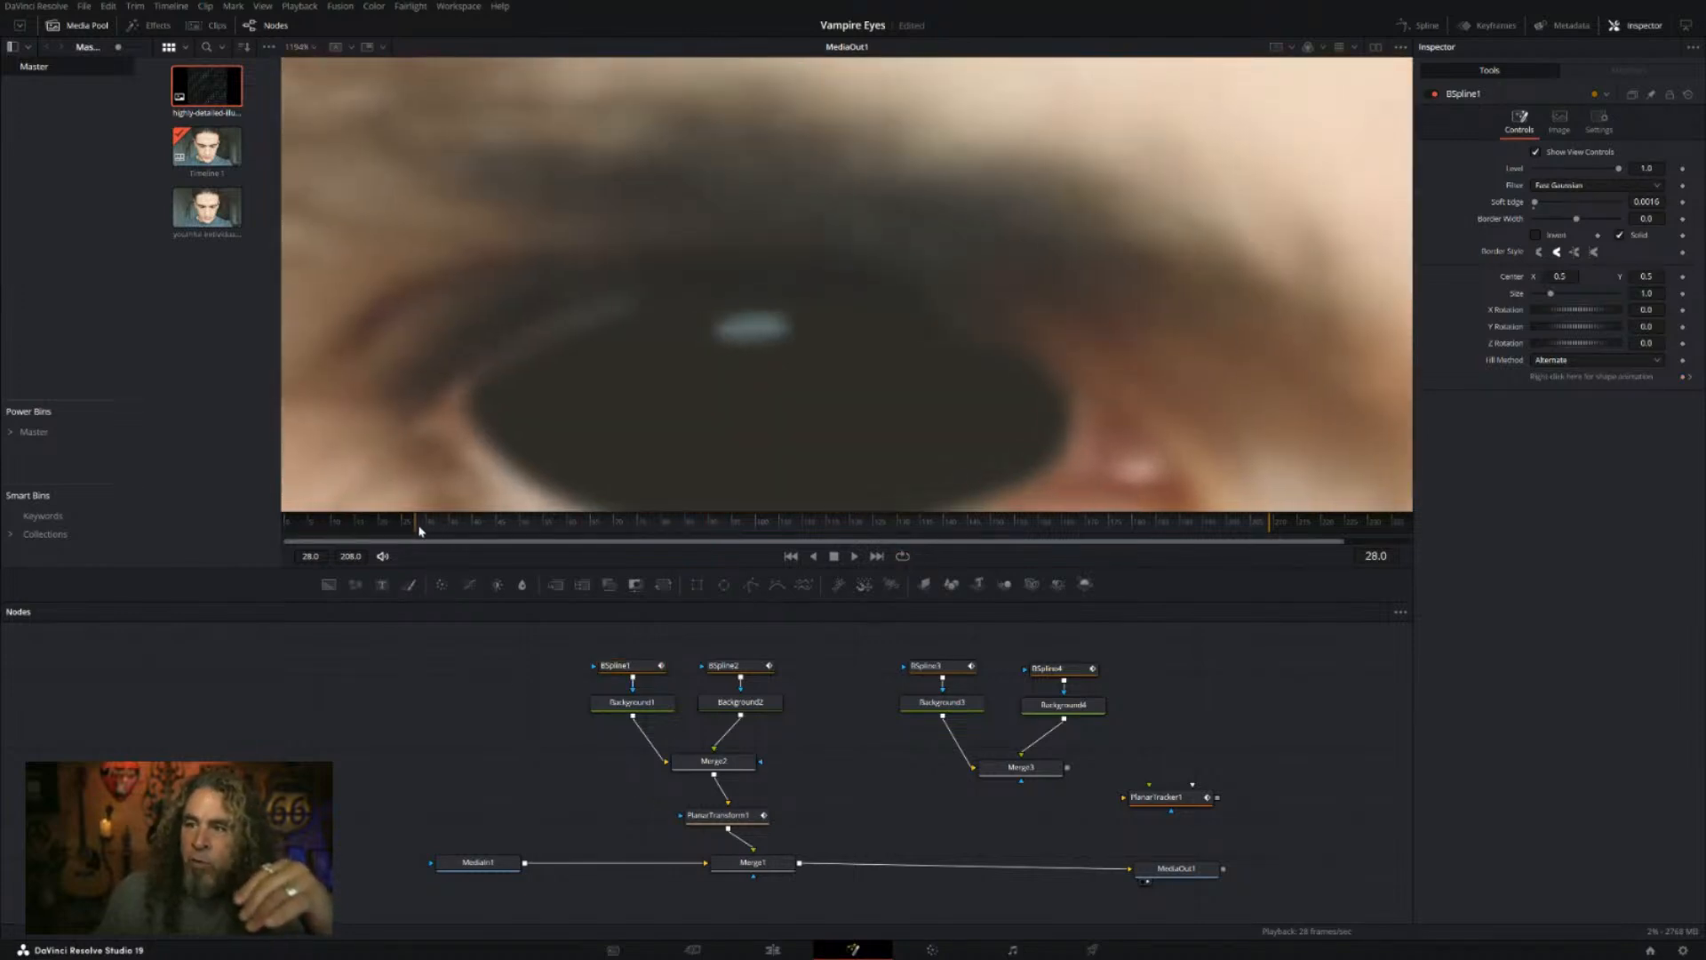
pyautogui.press('space')
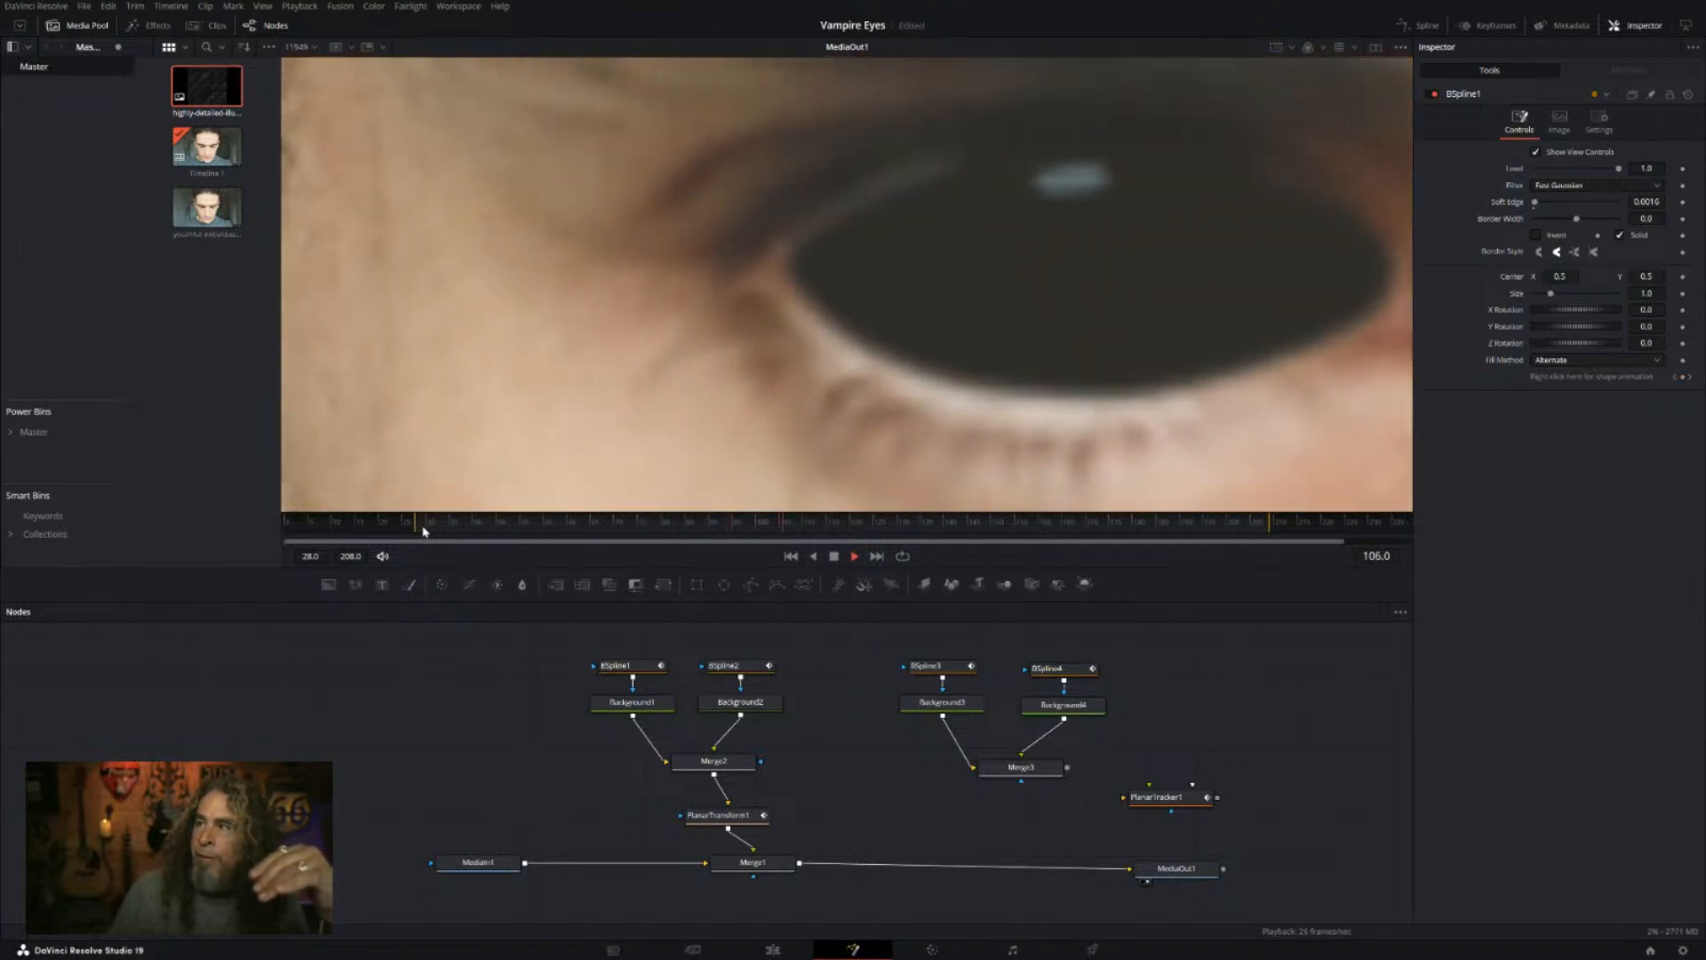
pyautogui.press('space')
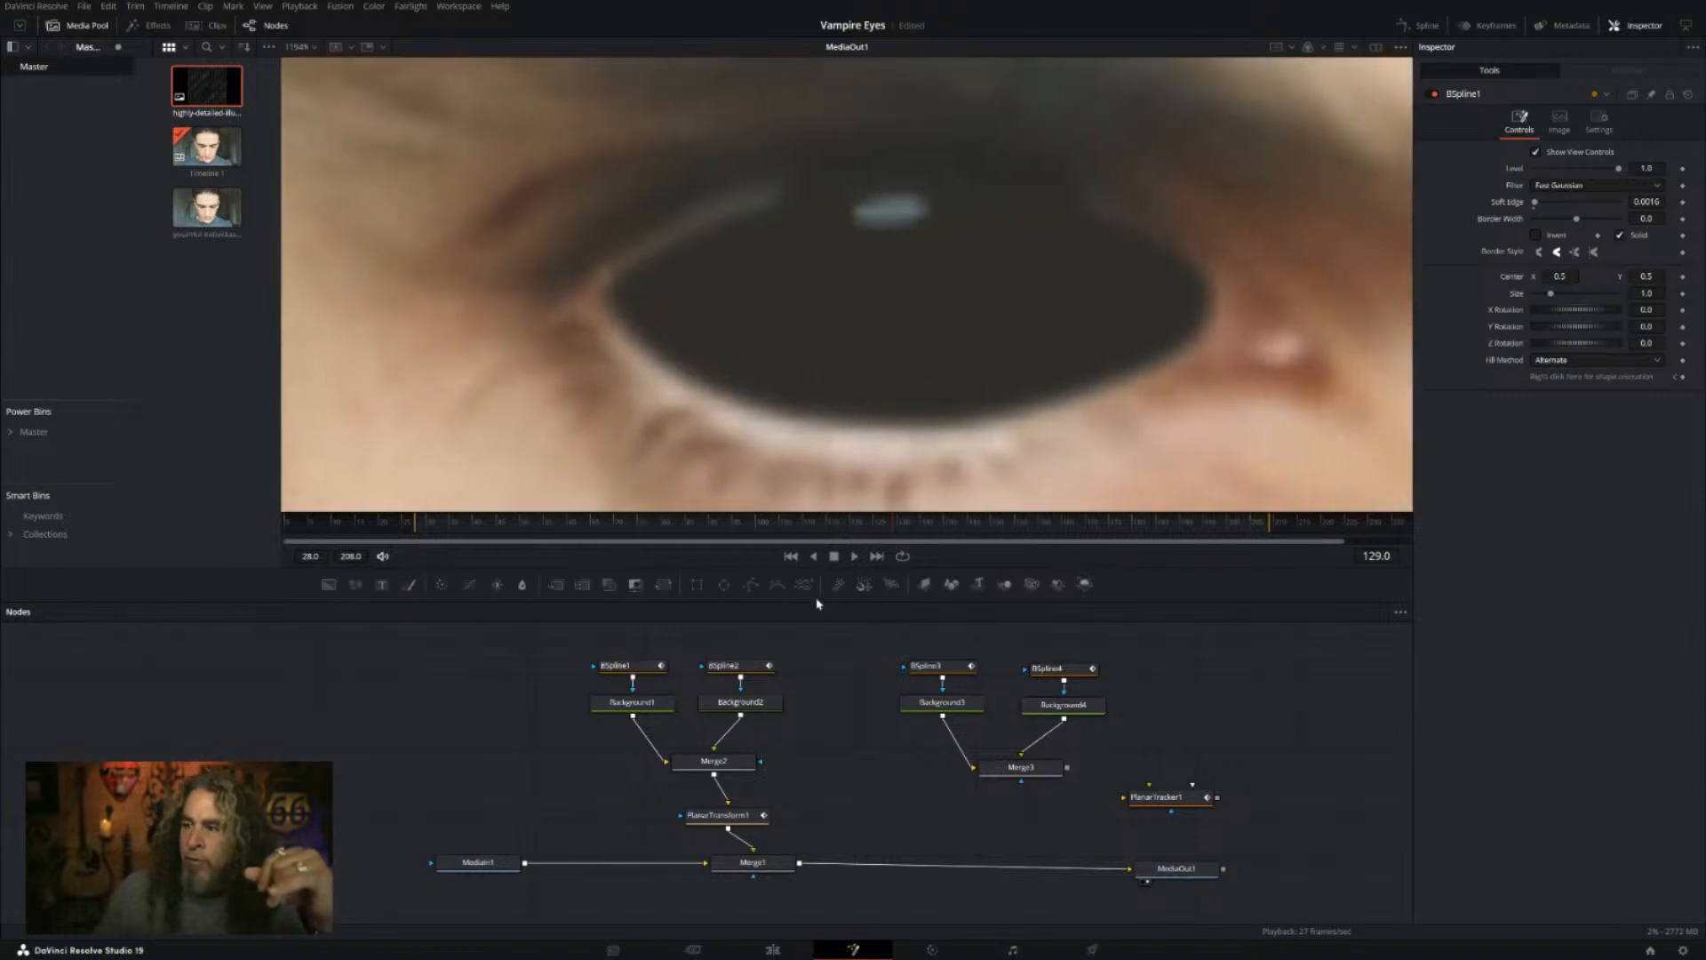
# Step: Raise the upper points of the BSpline1 mask slightly at frame 129 to cover the gap under the upper eyelid, and save the project
pyautogui.click(632, 664)
pyautogui.moveTo(544, 200); pyautogui.dragTo(1350, 243)
pyautogui.moveTo(571, 145); pyautogui.dragTo(1219, 288)
pyautogui.moveTo(777, 196); pyautogui.dragTo(777, 187)
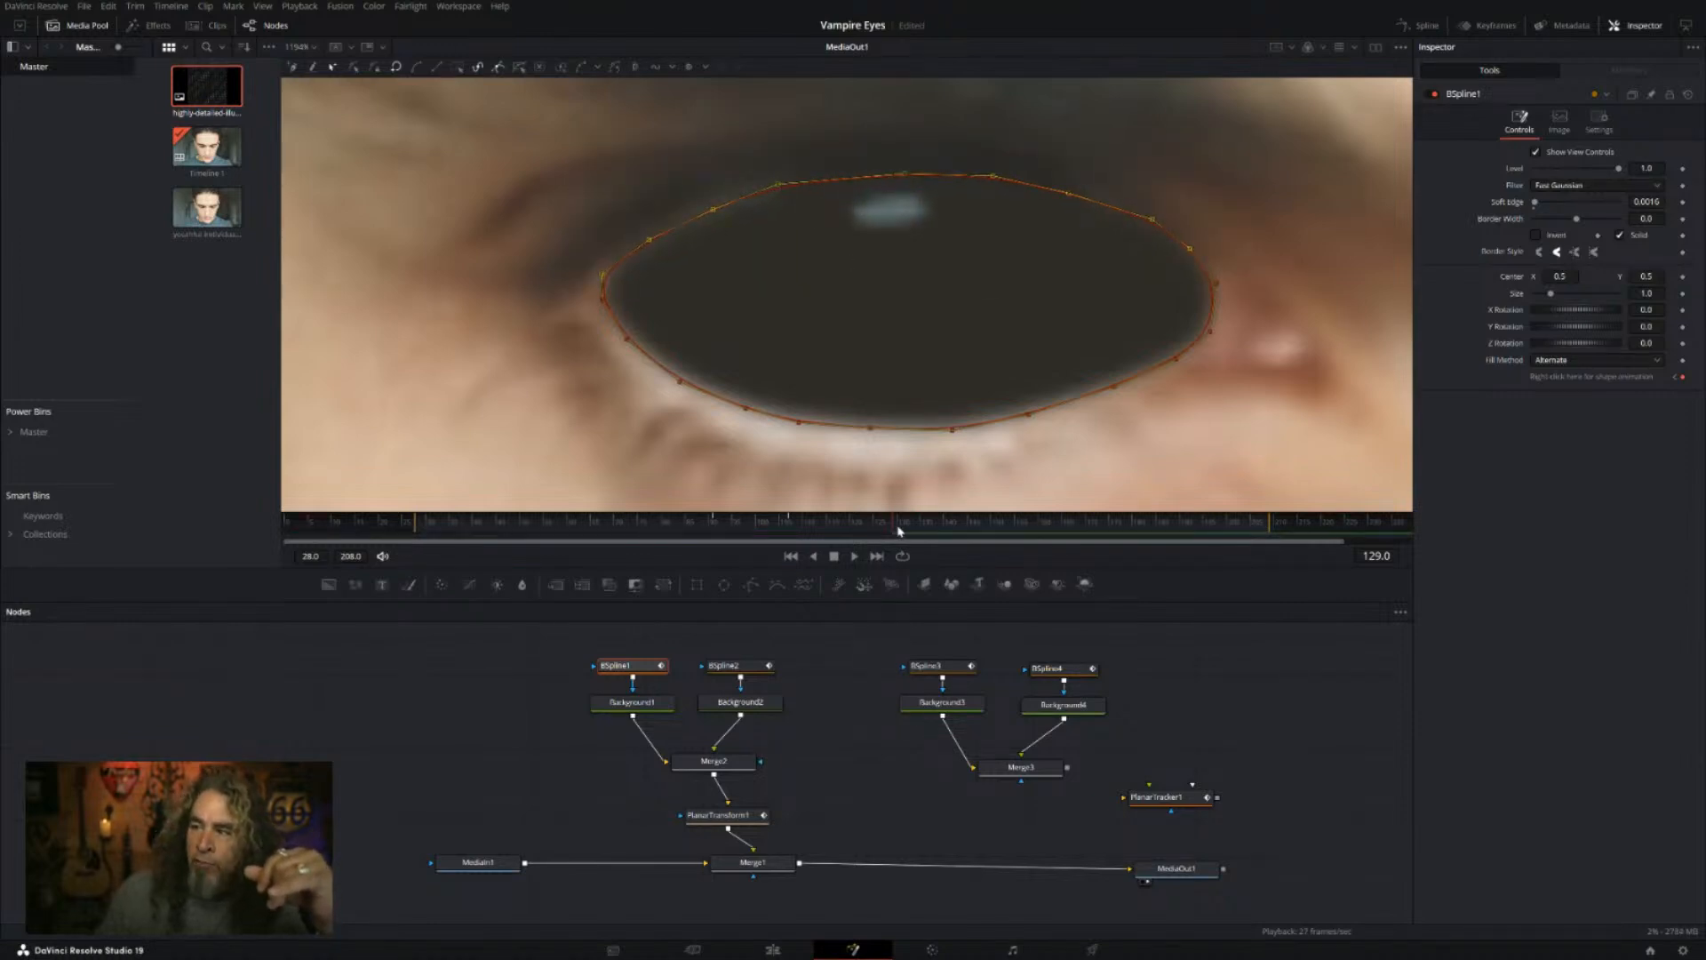
pyautogui.hotkey('ctrl', 's')
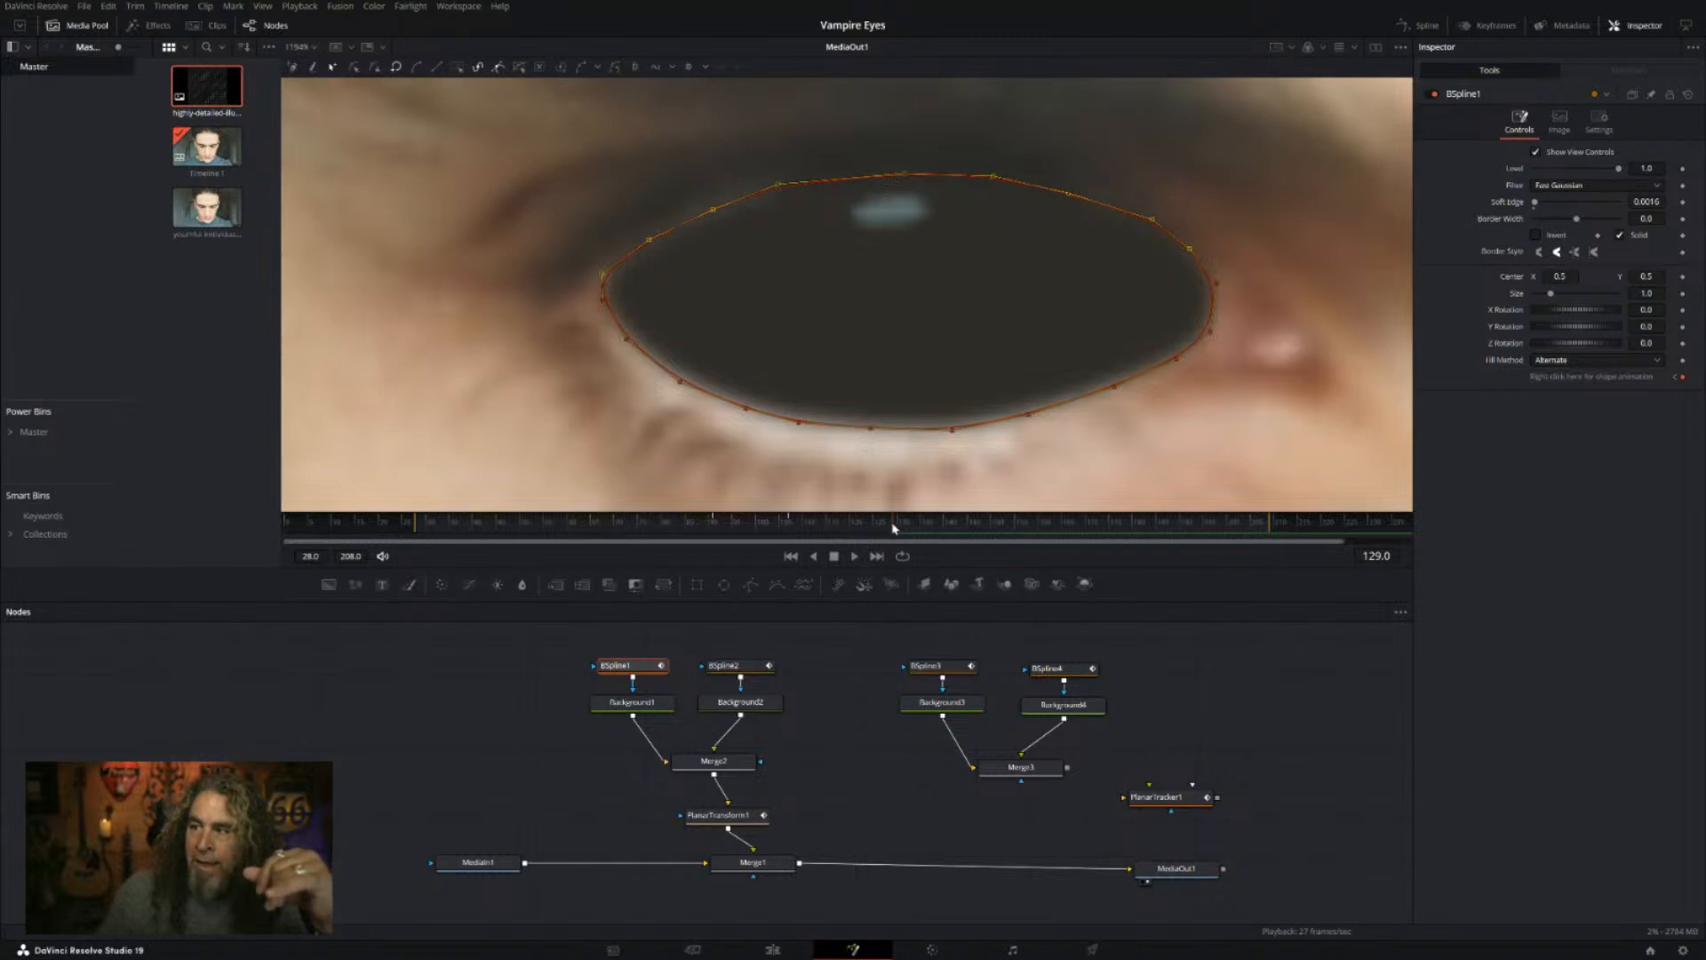
pyautogui.moveTo(779, 187); pyautogui.dragTo(781, 182)
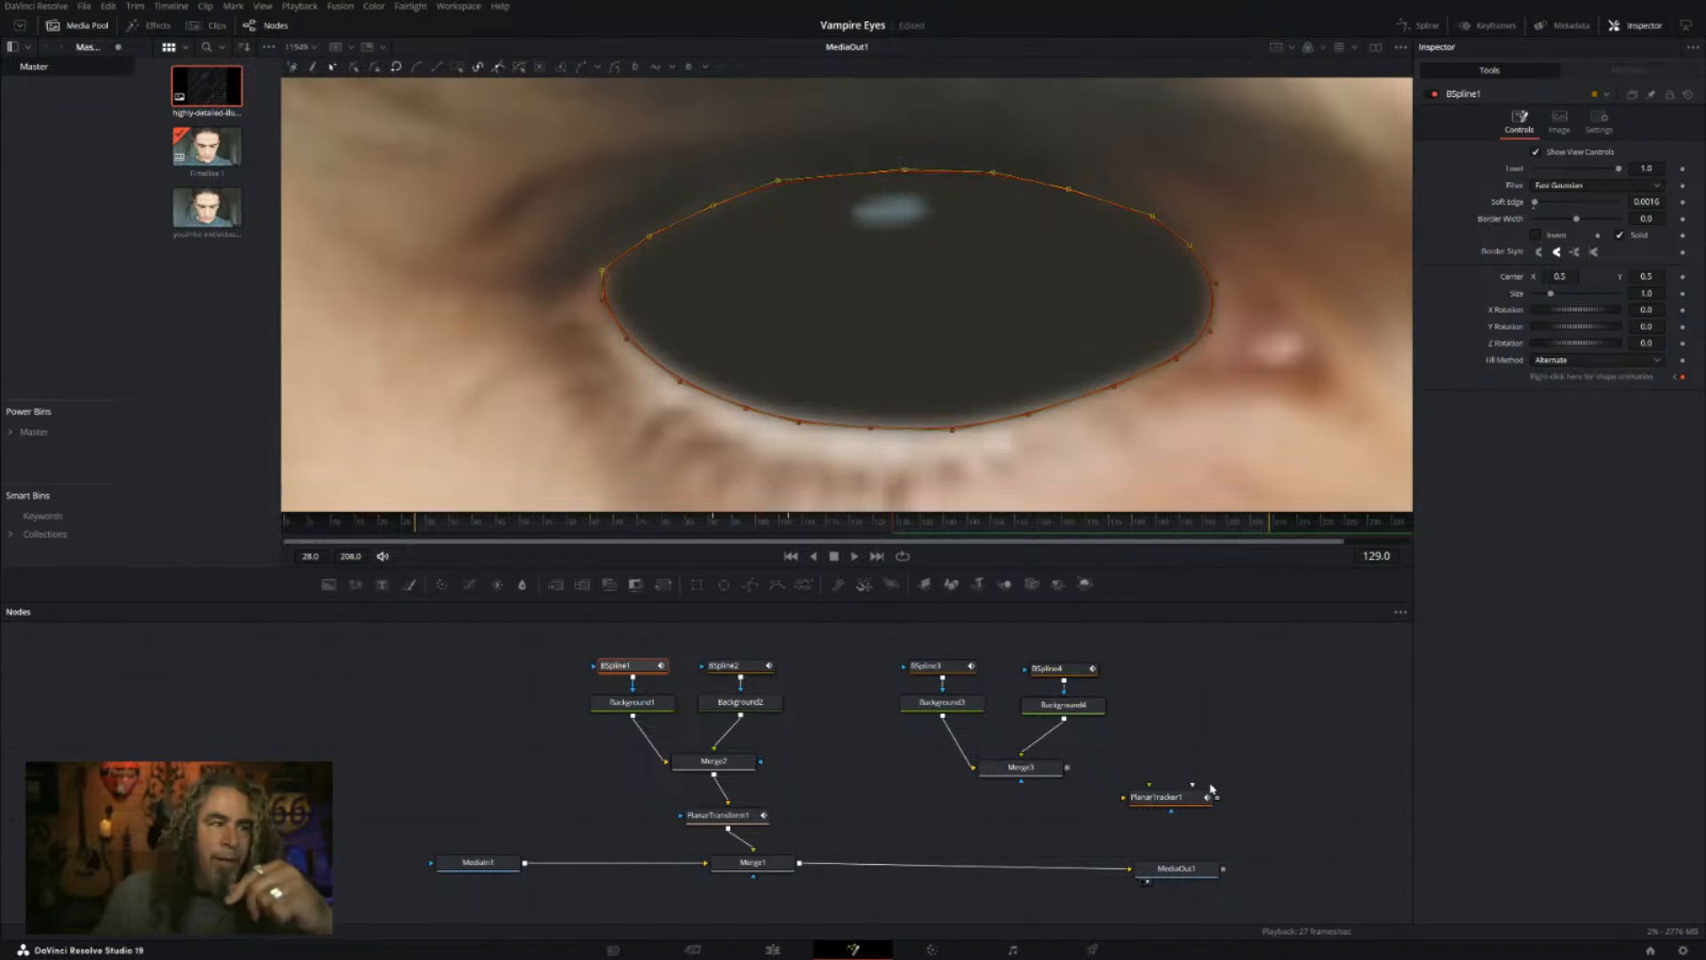
# Step: Re-track the shot backward and forward with PlanarTracker1 inserted between Merge1 and MediaOut1, and take it back out of the chain
pyautogui.moveTo(1179, 802); pyautogui.dragTo(1011, 836)
pyautogui.moveTo(1117, 874); pyautogui.dragTo(1193, 874)
pyautogui.moveTo(981, 879); pyautogui.dragTo(1001, 869)
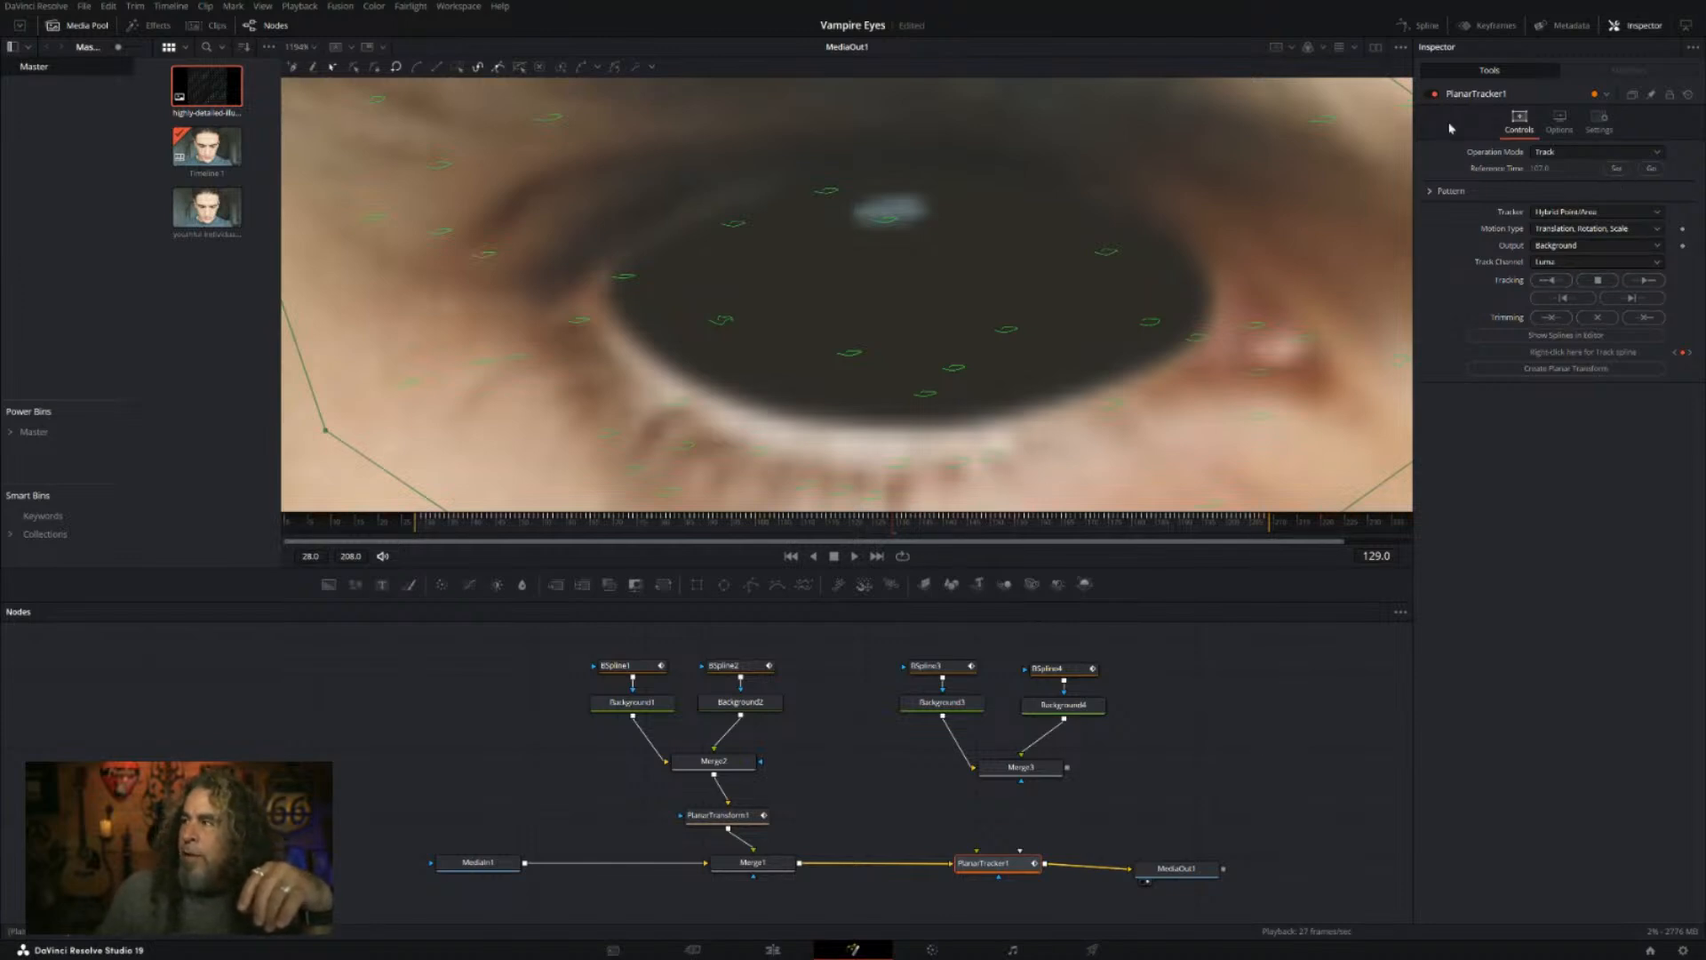
pyautogui.click(1551, 281)
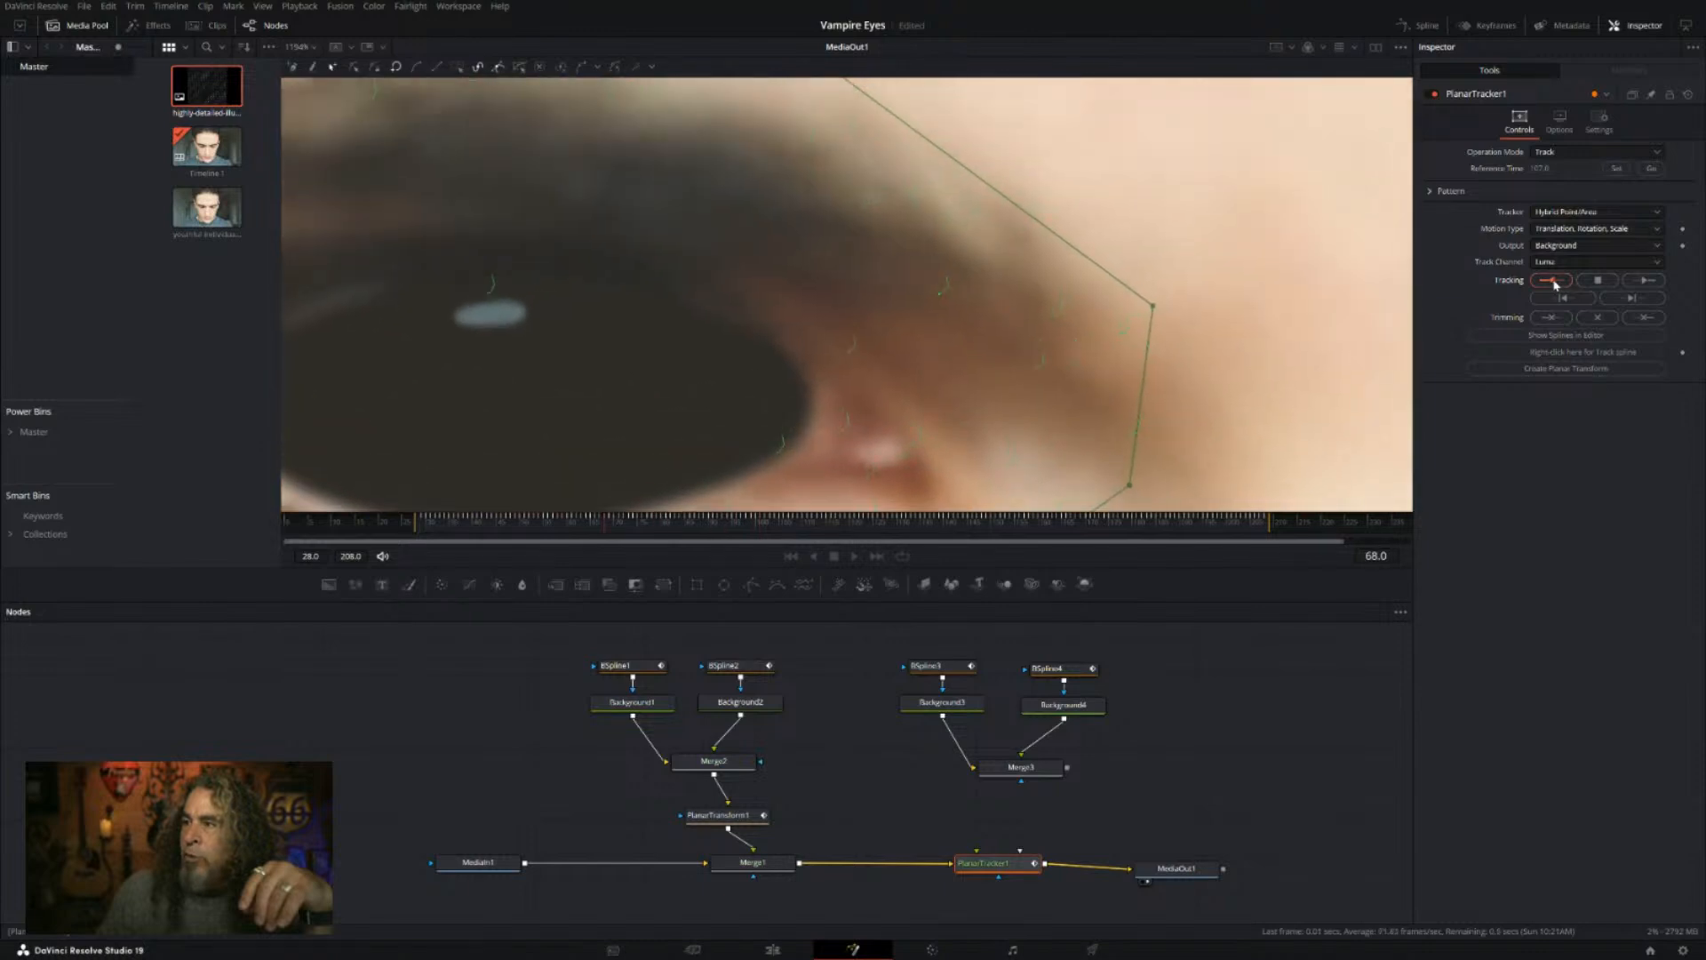
pyautogui.click(1644, 281)
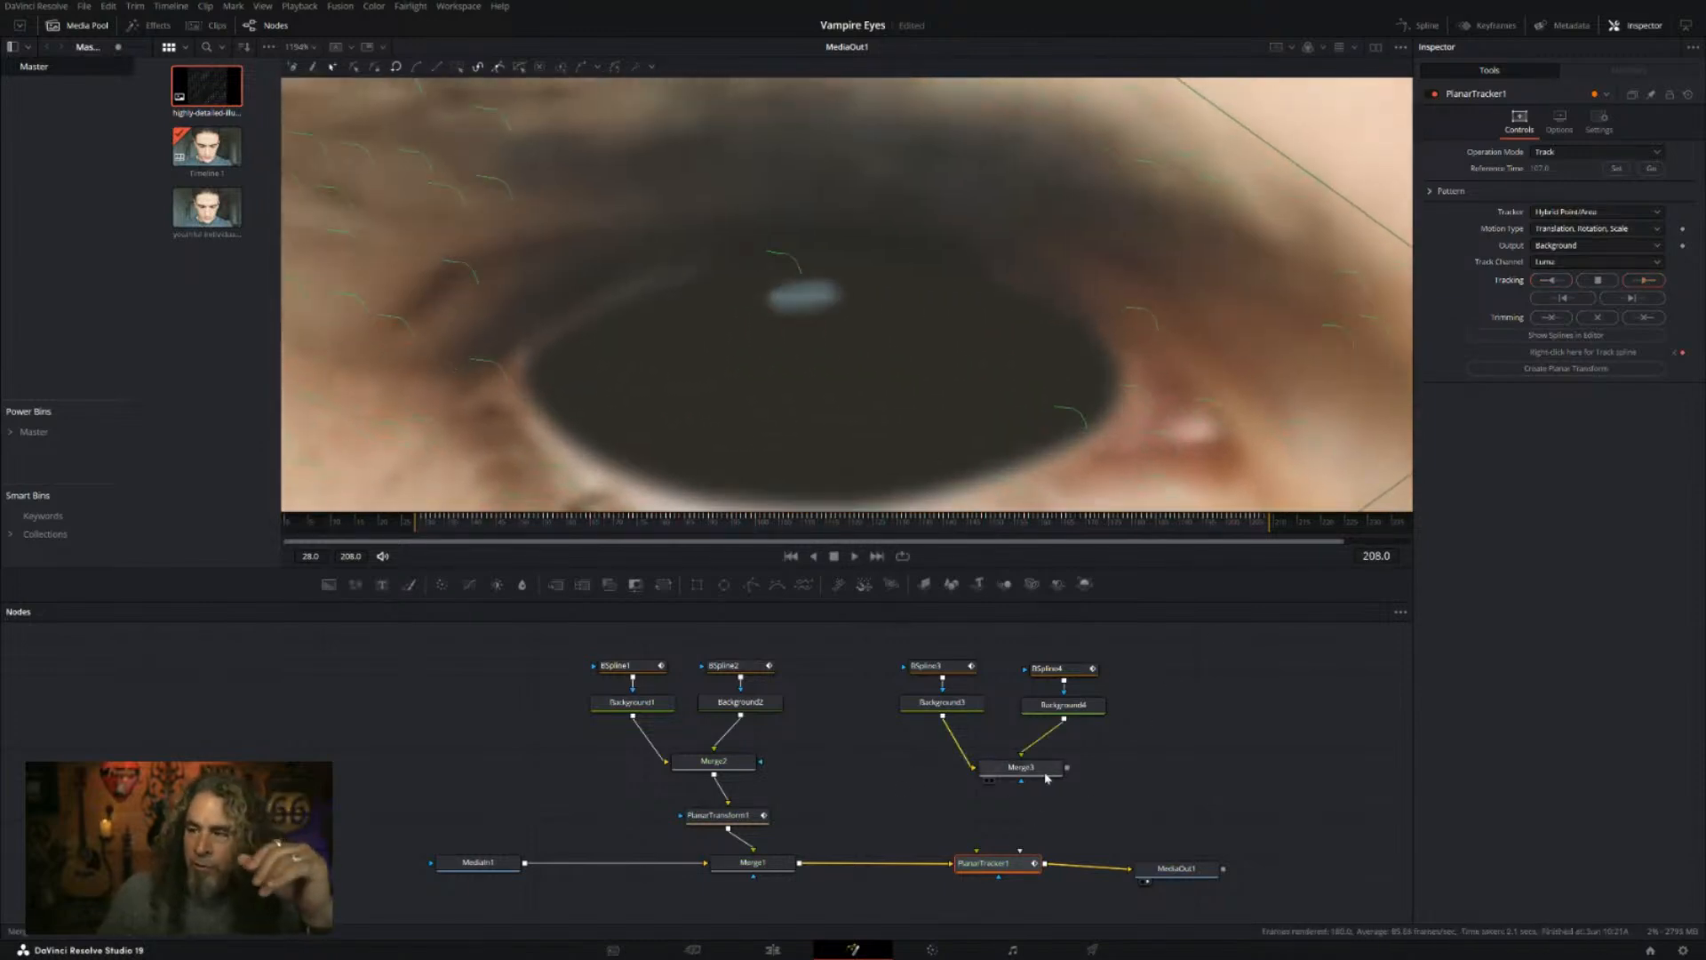
pyautogui.moveTo(1031, 863); pyautogui.dragTo(1165, 789)
pyautogui.moveTo(799, 862); pyautogui.dragTo(1130, 868)
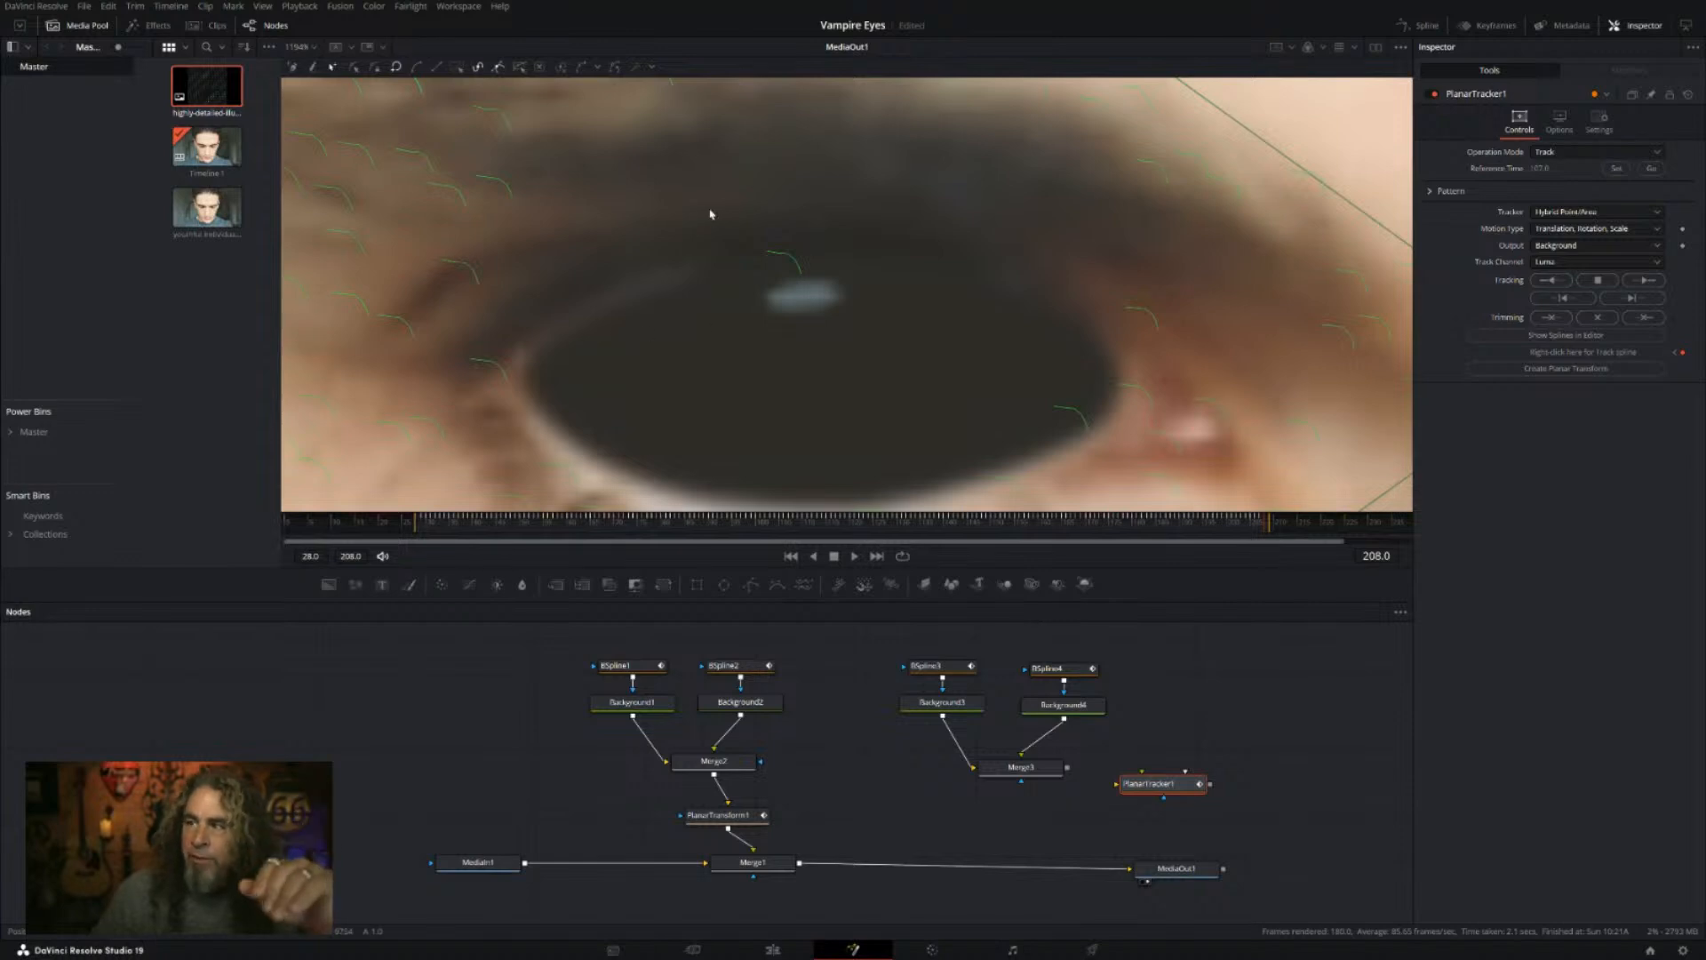
# Step: Play the shot from frame 28 with both eyes in view to check how the first eye's effect follows the face
pyautogui.scroll(-5, 708, 218)
pyautogui.scroll(-3, 697, 281)
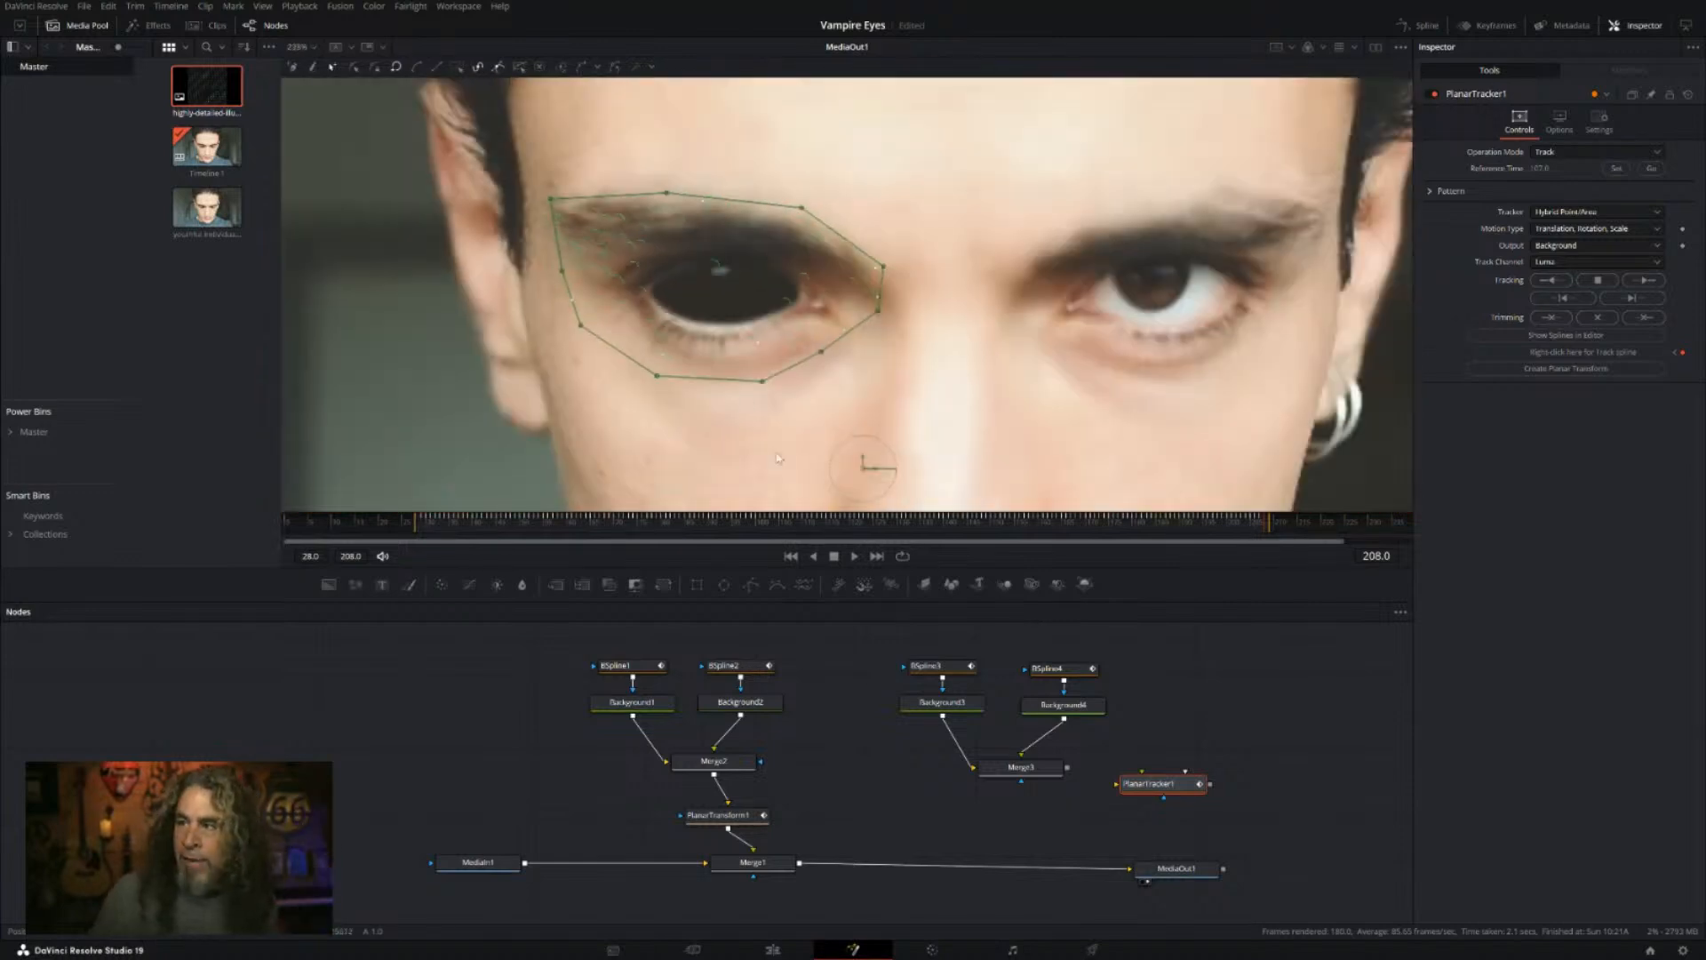
pyautogui.click(859, 751)
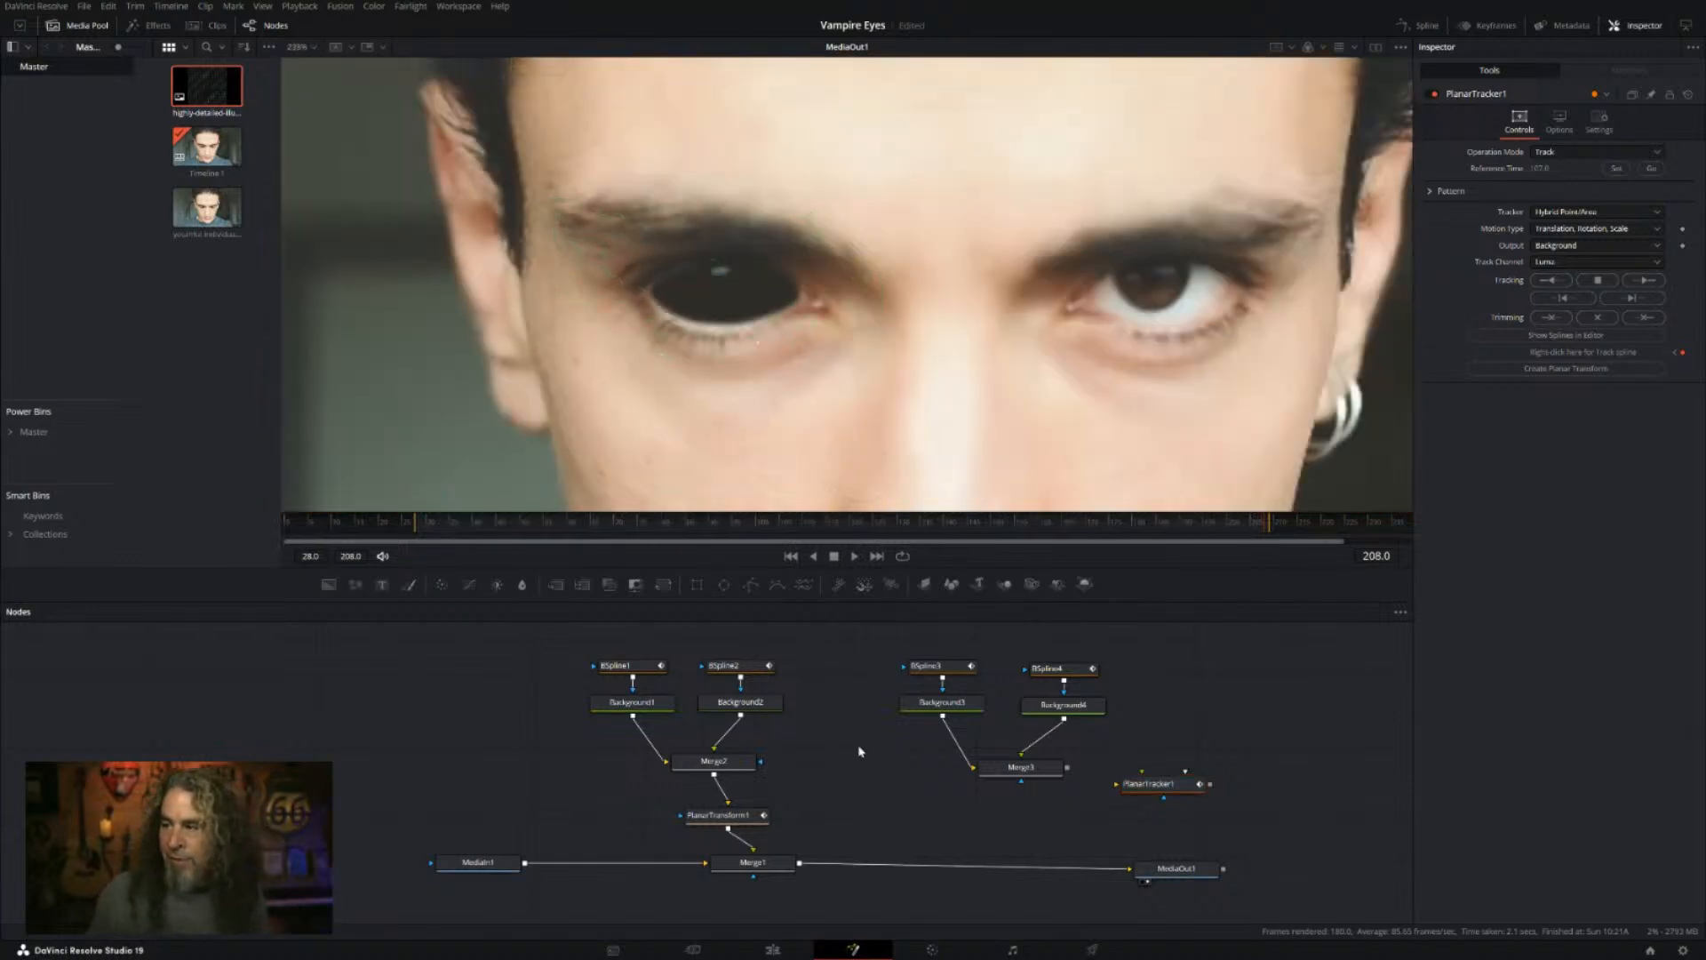
pyautogui.click(423, 531)
pyautogui.press('space')
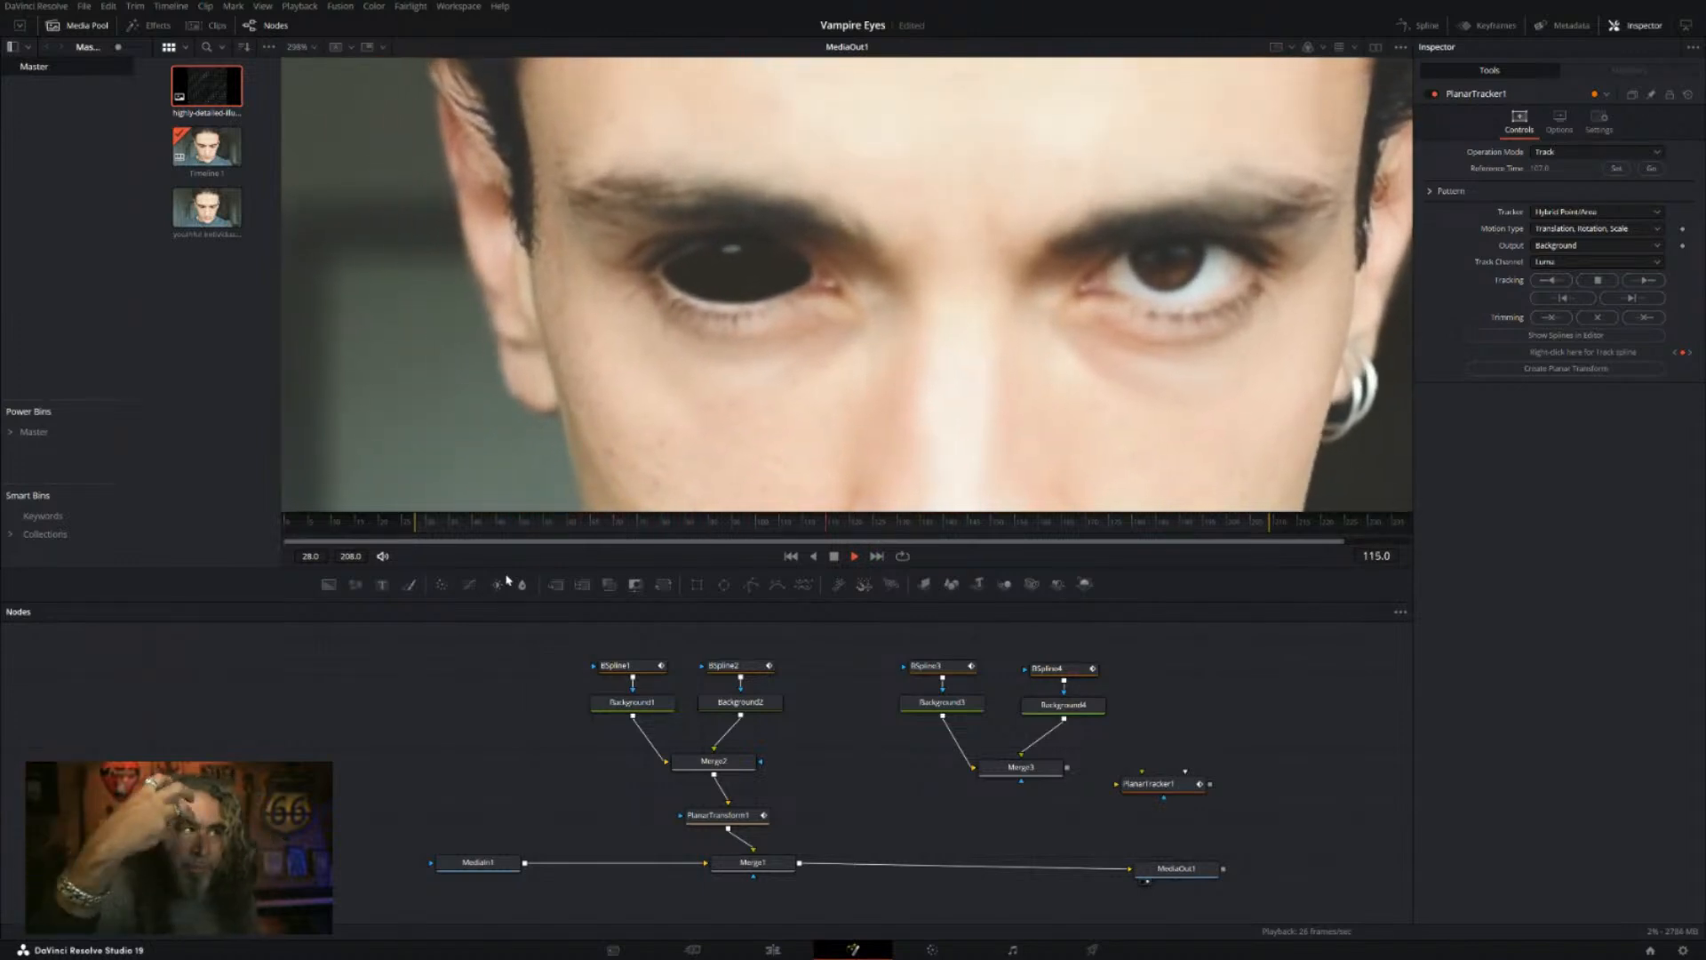
pyautogui.press('space')
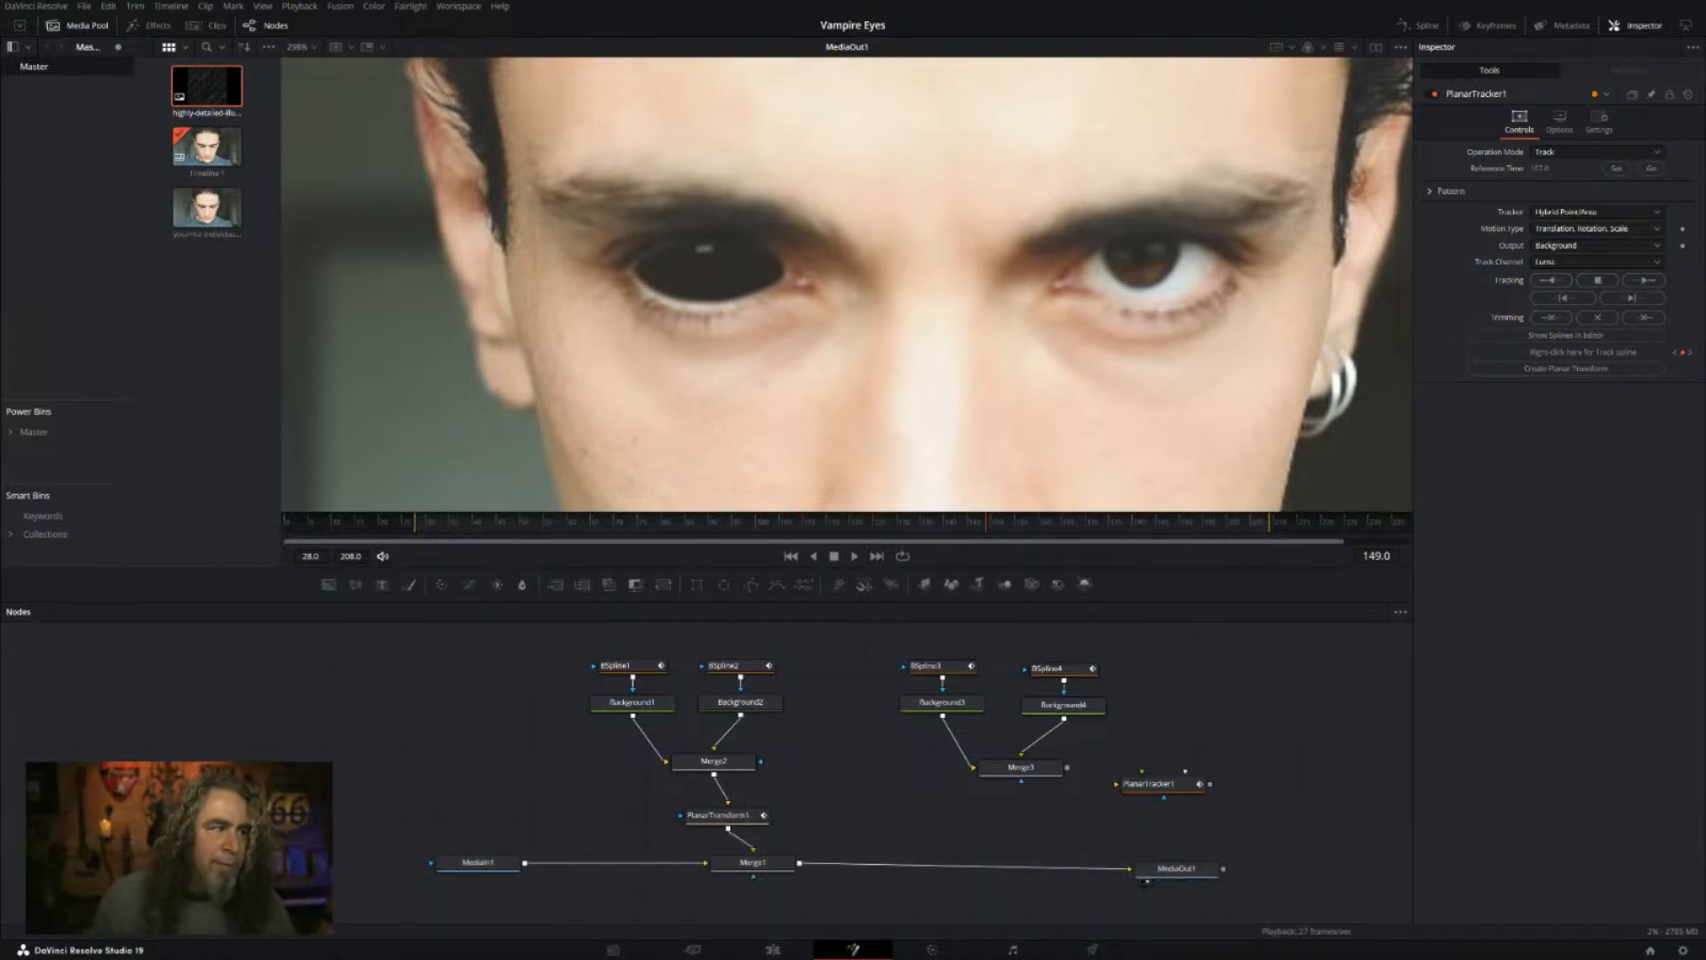
# Step: Move the second eye's node group further along the graph and place PlanarTracker1 beside PlanarTransform1
pyautogui.moveTo(575, 632); pyautogui.dragTo(806, 834)
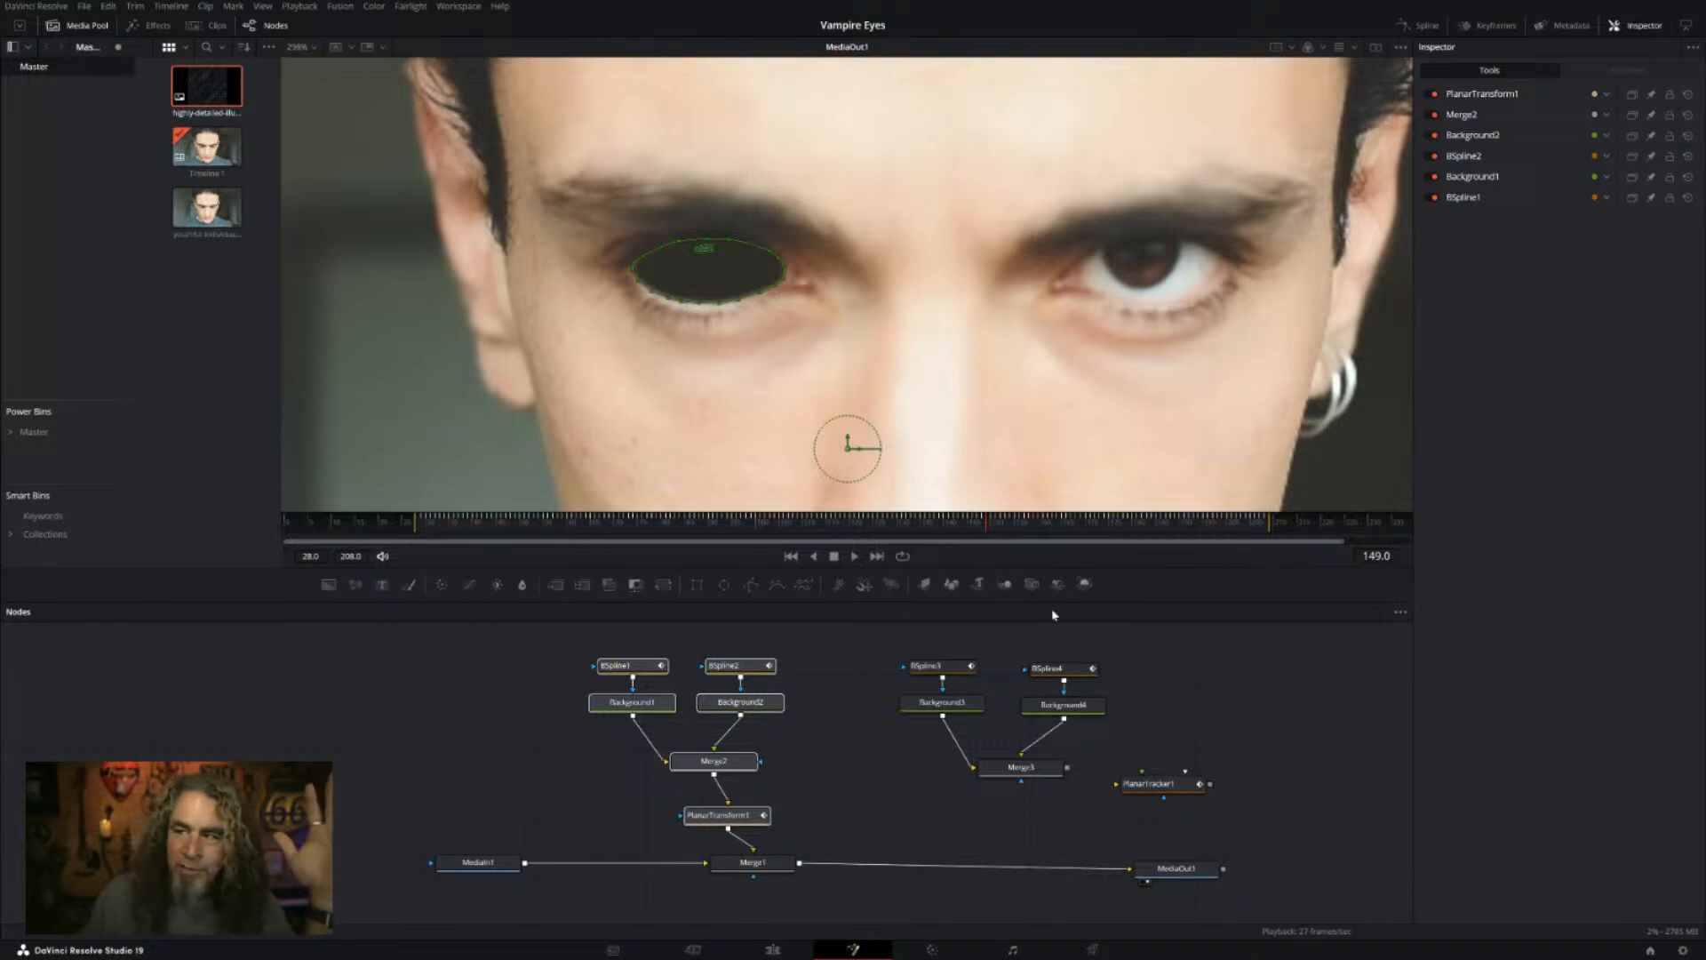
pyautogui.moveTo(882, 634); pyautogui.dragTo(1201, 806)
pyautogui.moveTo(1020, 766); pyautogui.dragTo(1193, 750)
pyautogui.click(1291, 780)
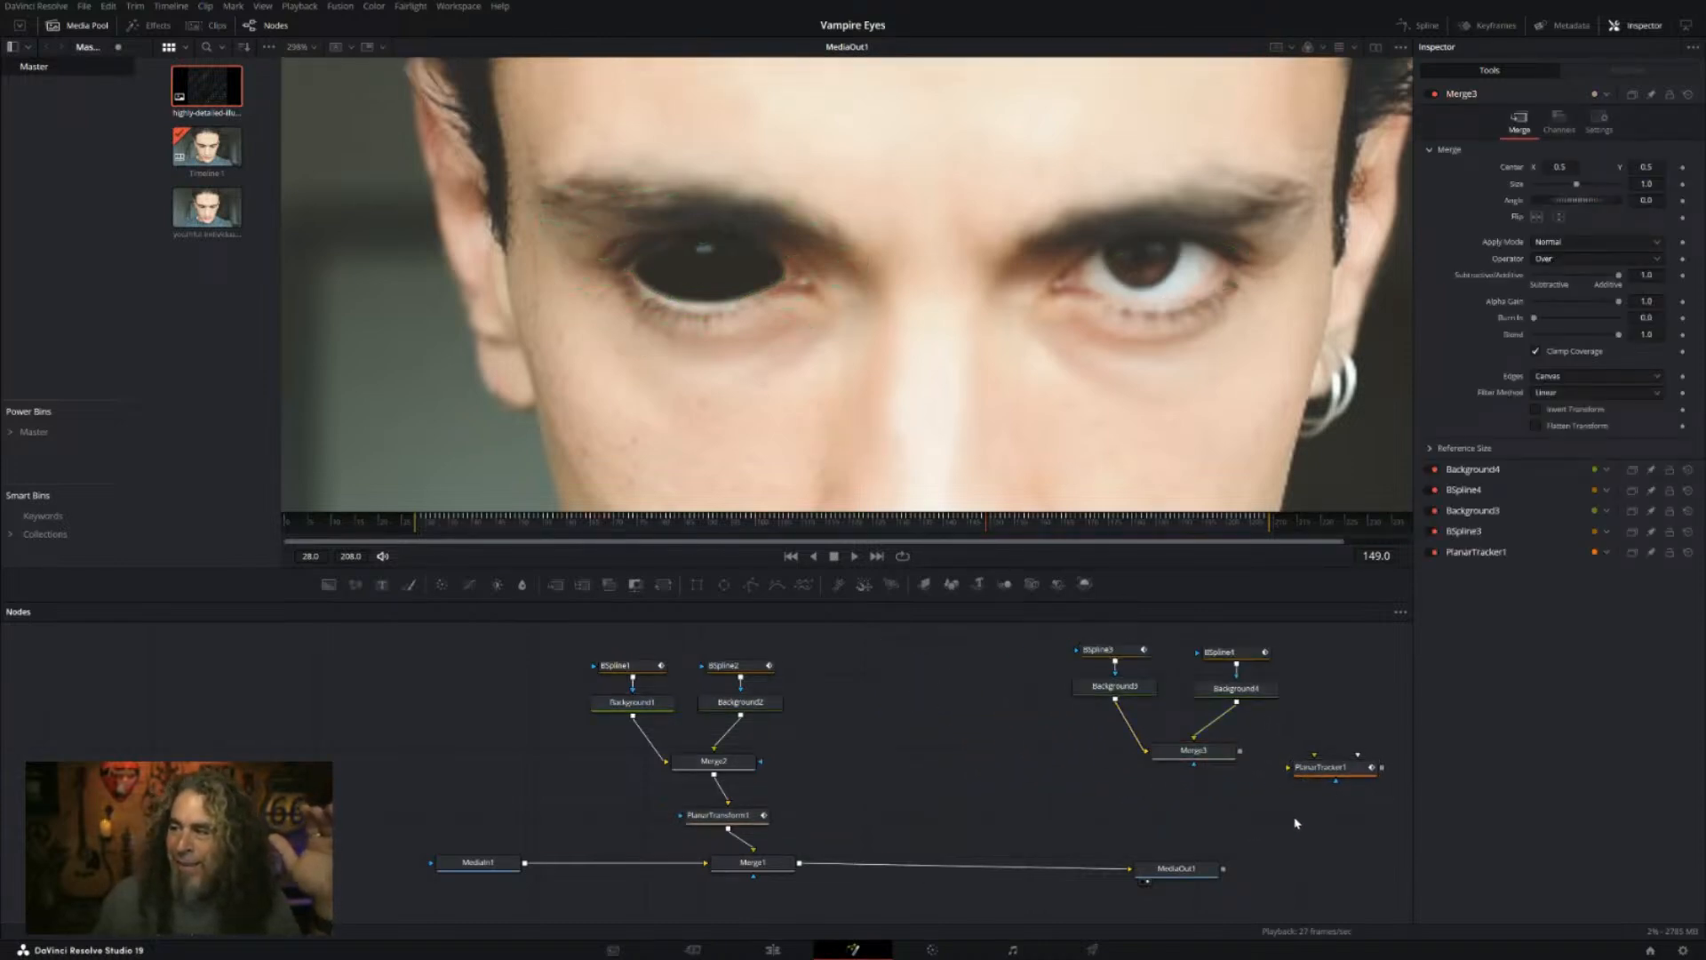
pyautogui.click(1324, 766)
pyautogui.moveTo(1324, 766); pyautogui.dragTo(873, 794)
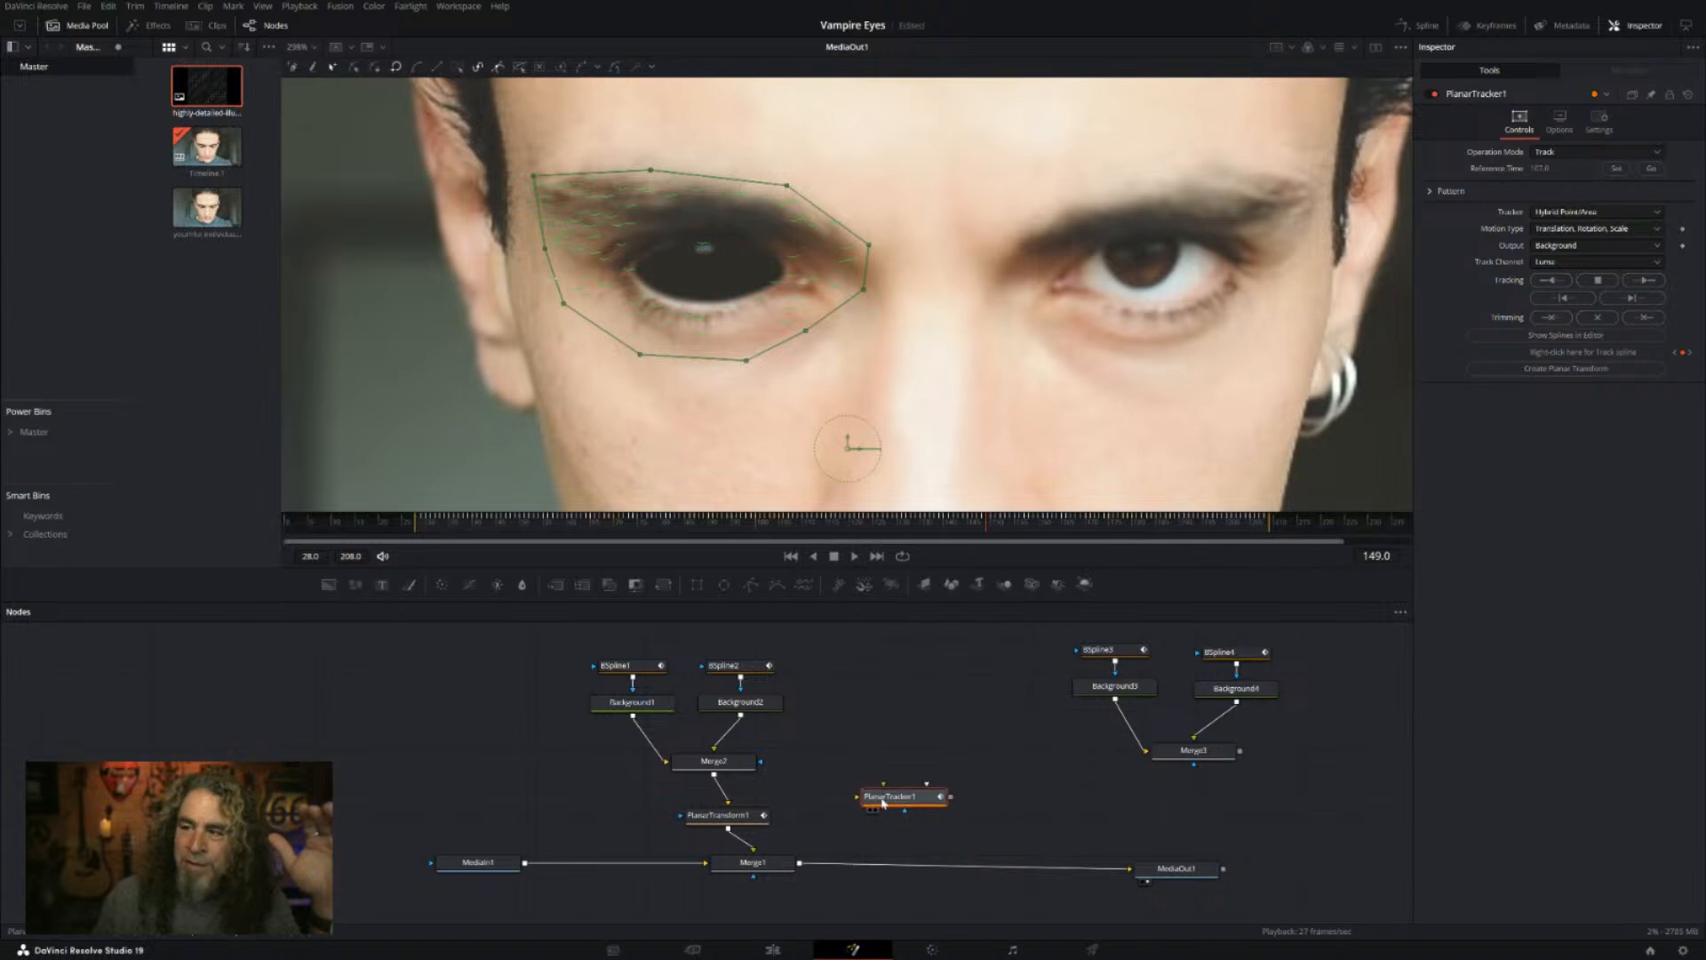
# Step: Review the first eye's node chain from MediaIn1 and the masked Backgrounds through Merge2, PlanarTracker1 and PlanarTransform1 to Merge1
pyautogui.moveTo(423, 807); pyautogui.dragTo(564, 898)
pyautogui.moveTo(569, 638); pyautogui.dragTo(663, 717)
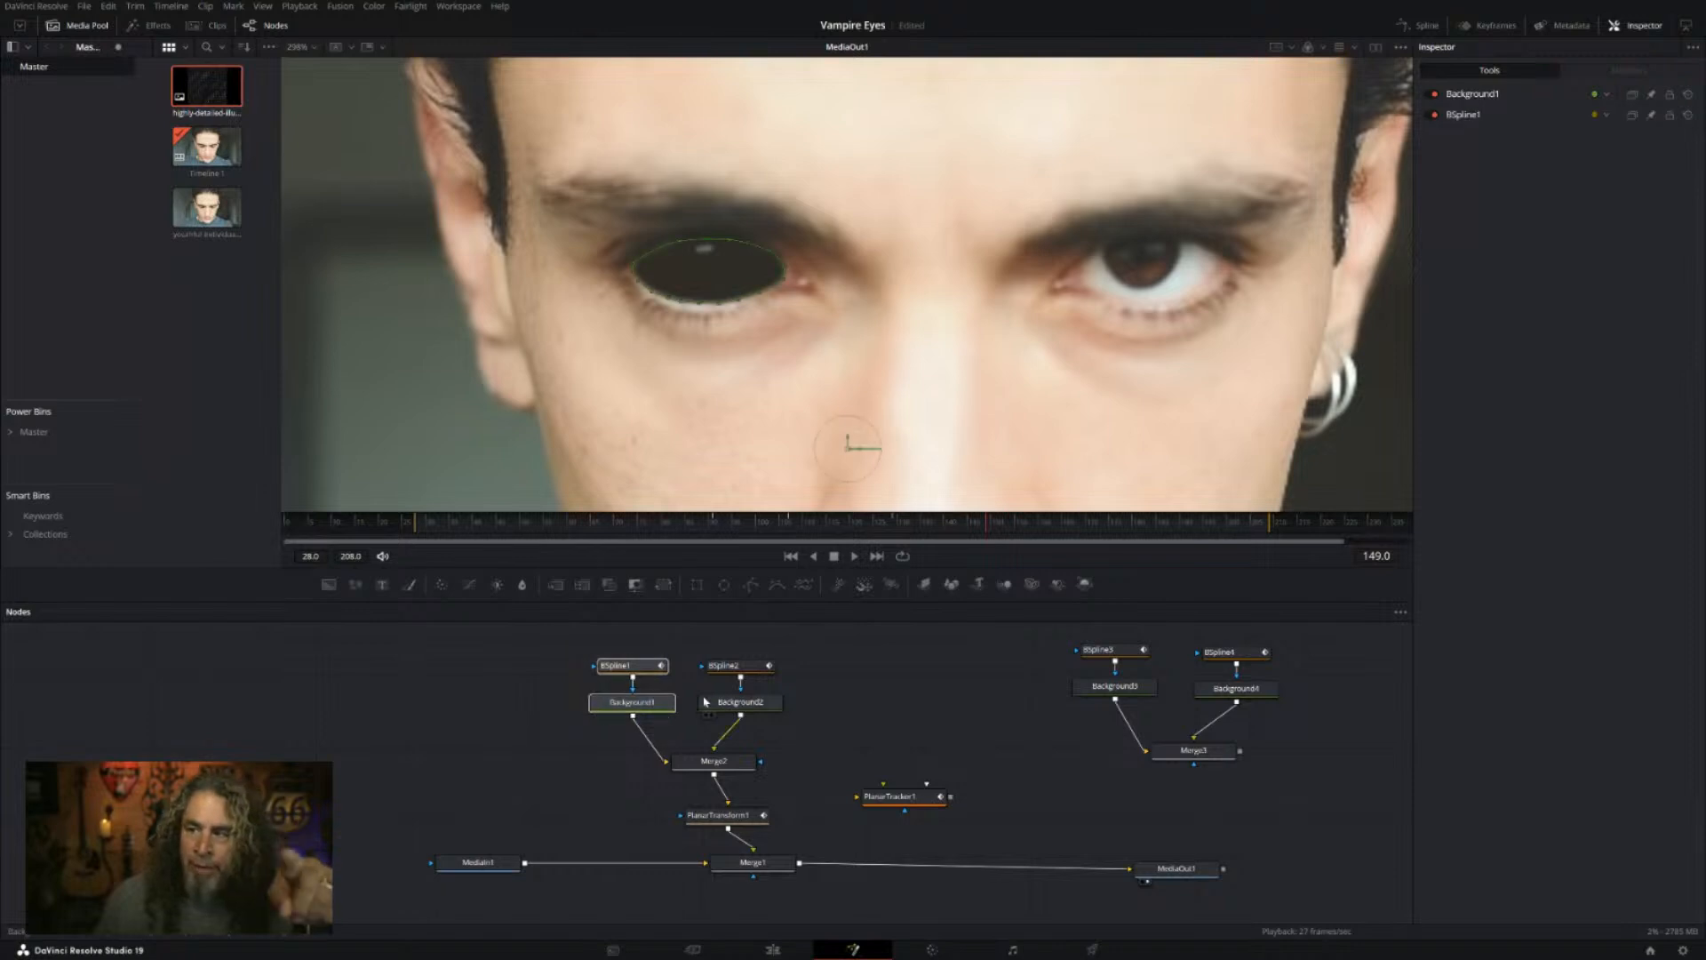
pyautogui.moveTo(707, 640); pyautogui.dragTo(773, 727)
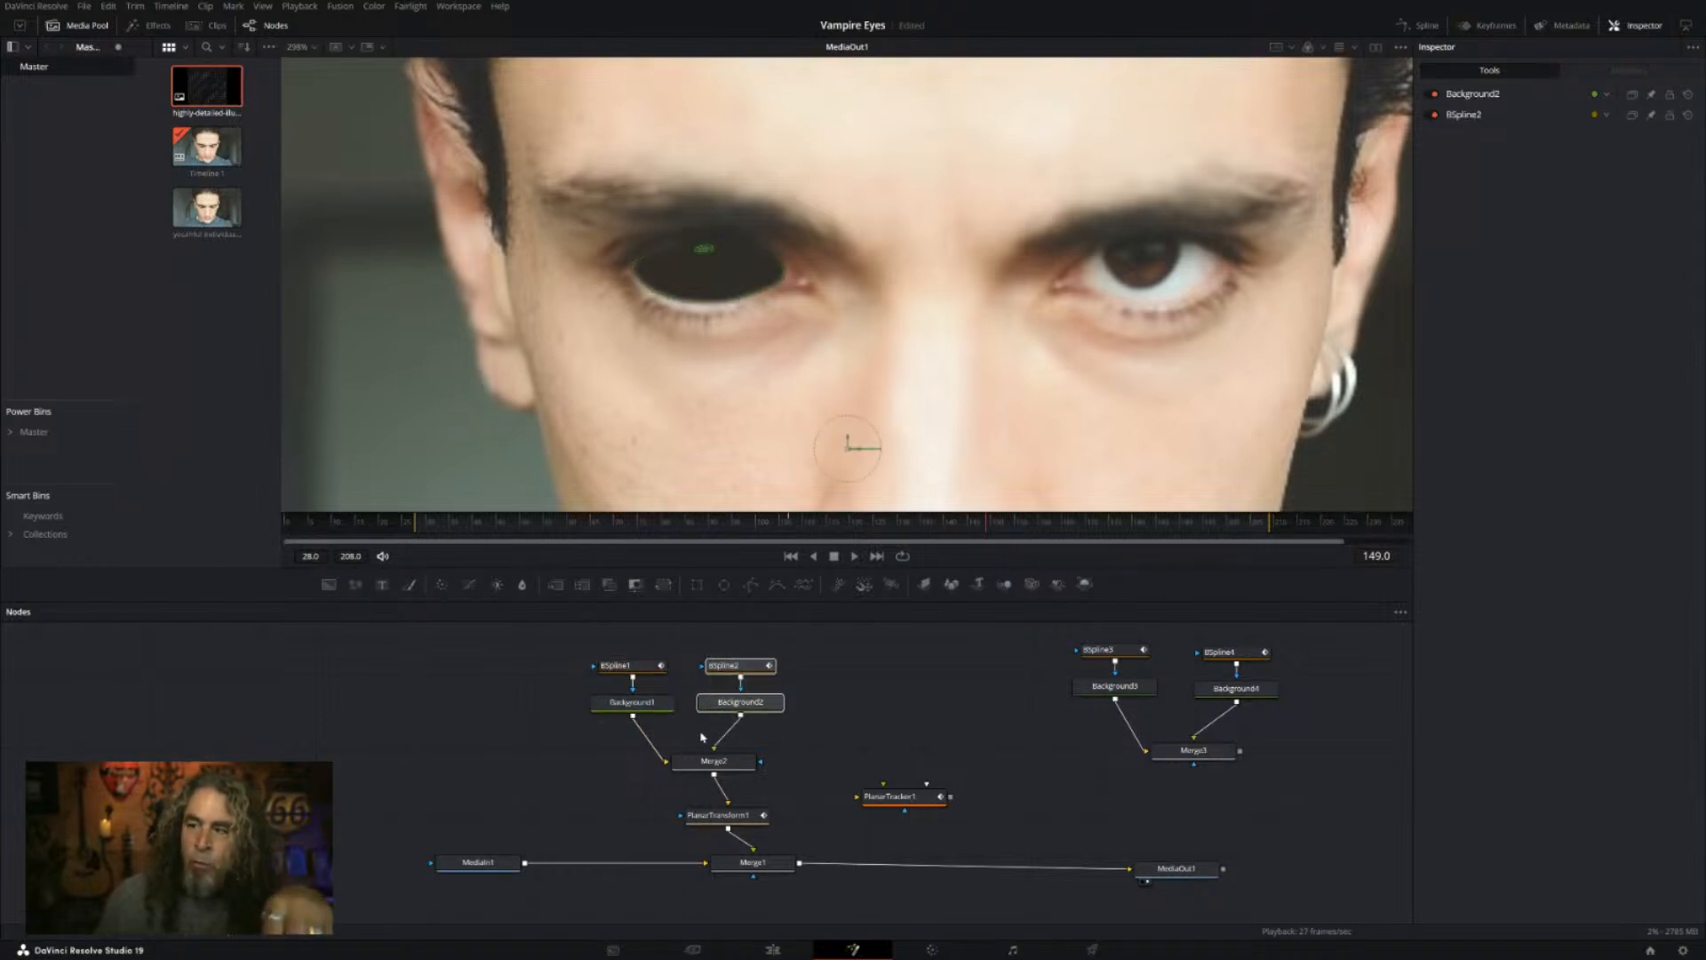
pyautogui.click(730, 766)
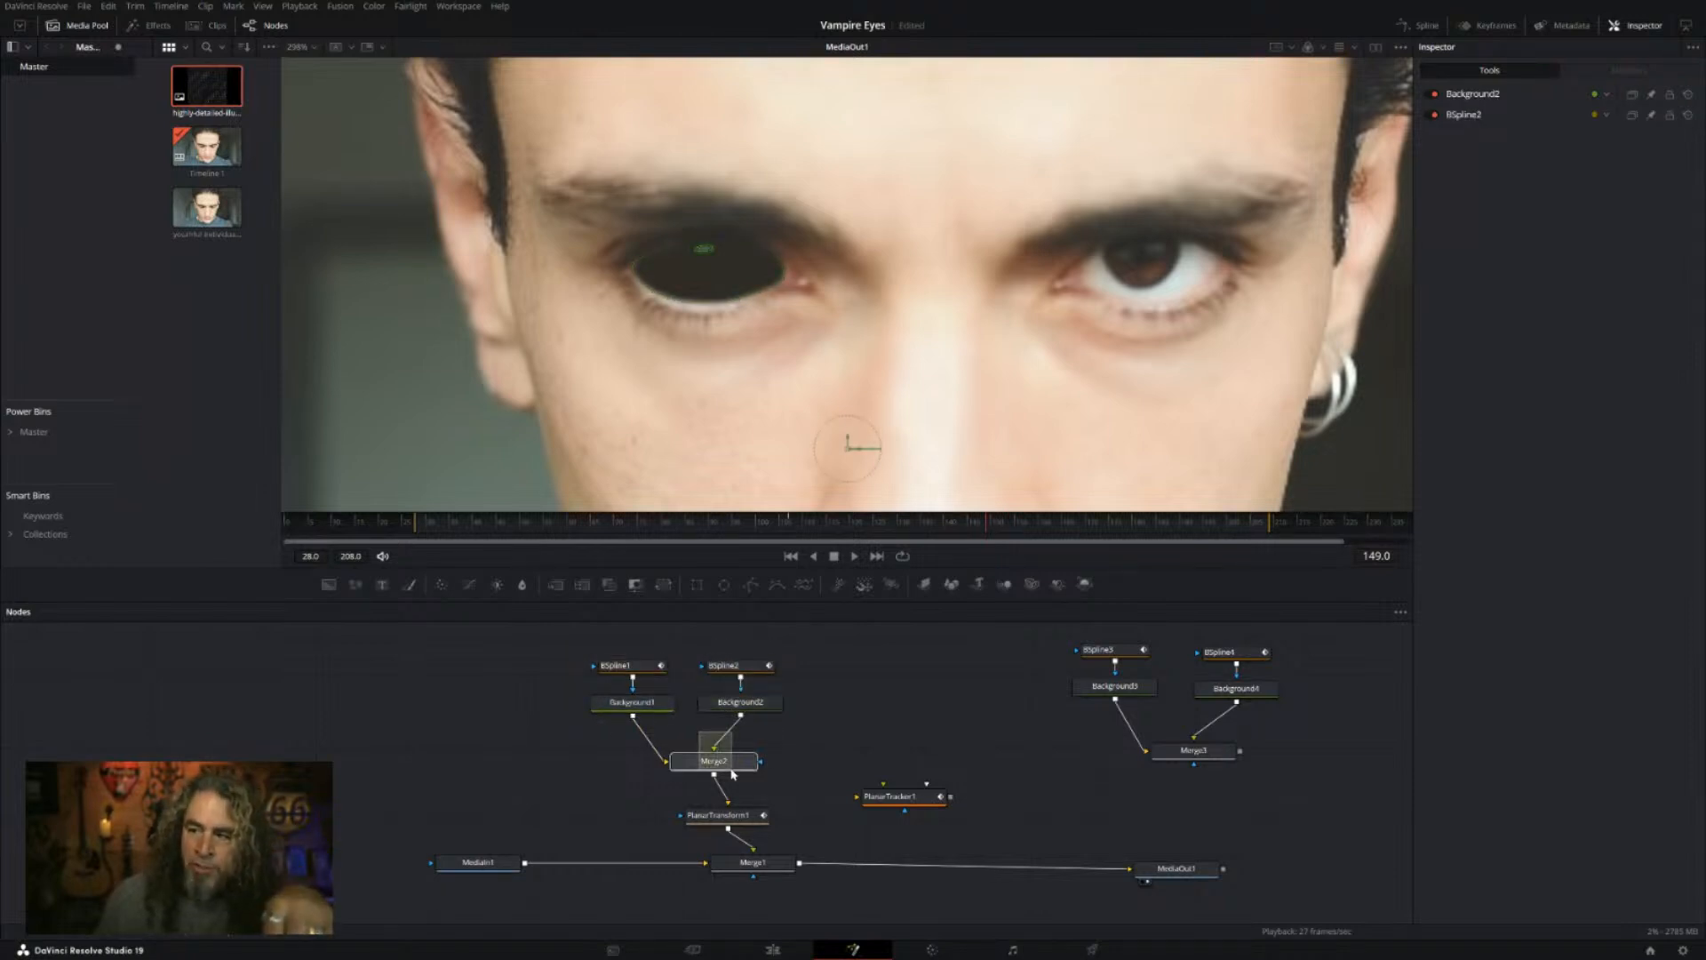
pyautogui.click(902, 797)
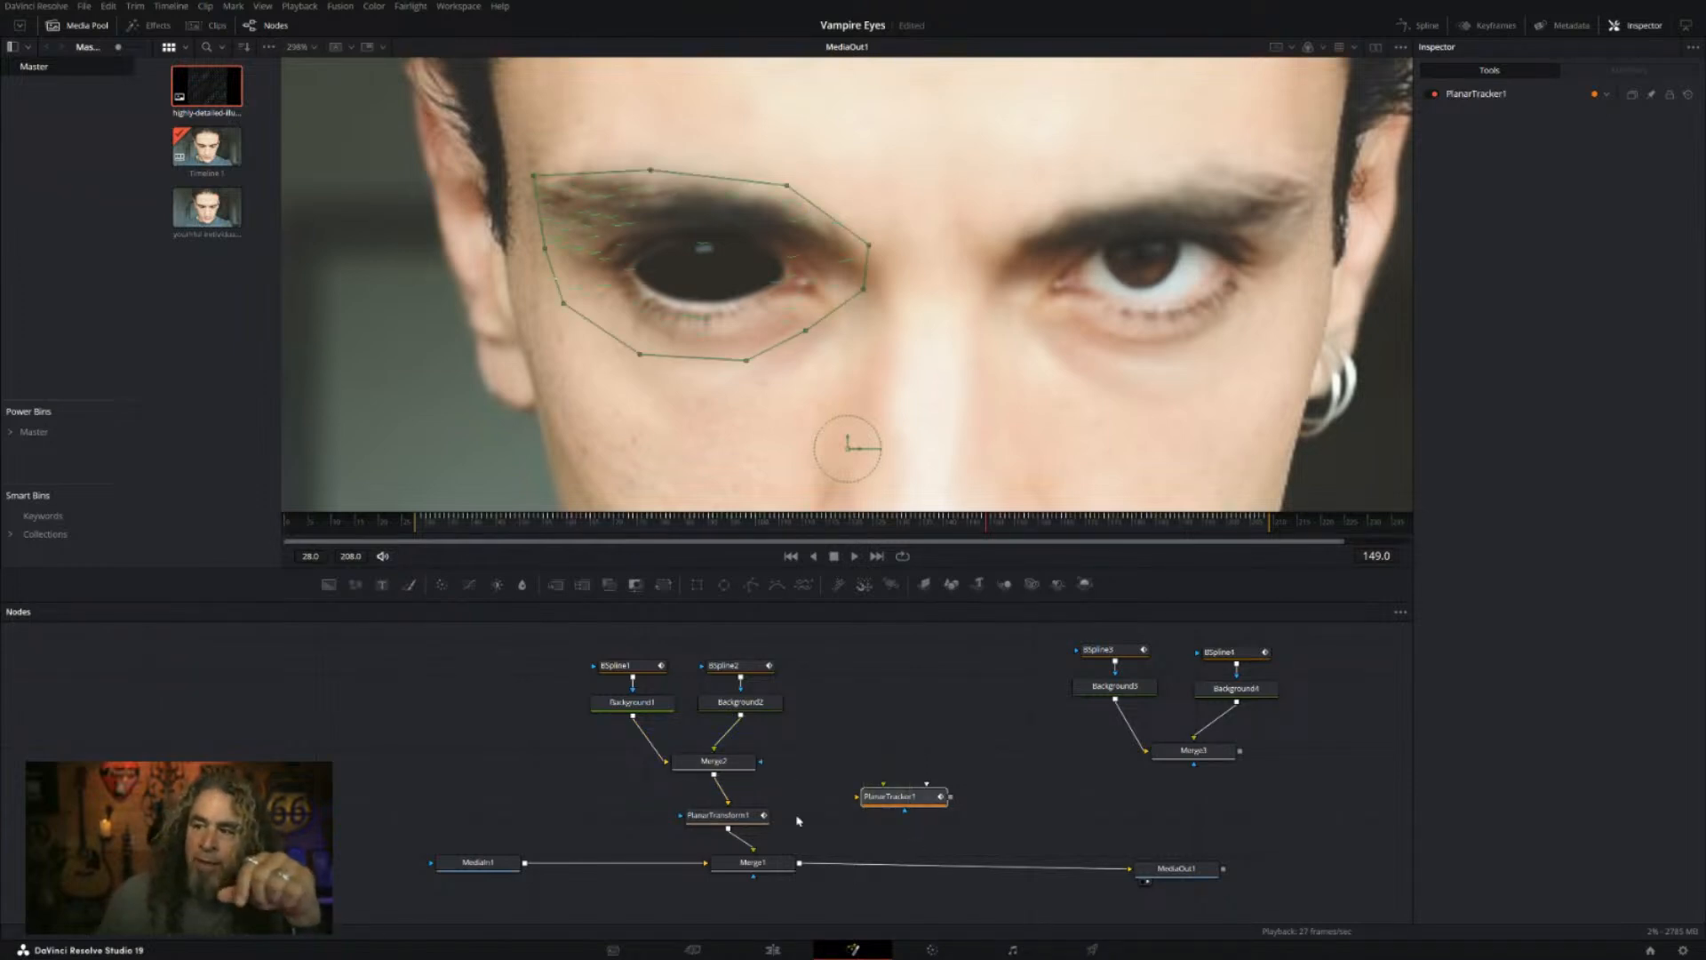
pyautogui.click(715, 823)
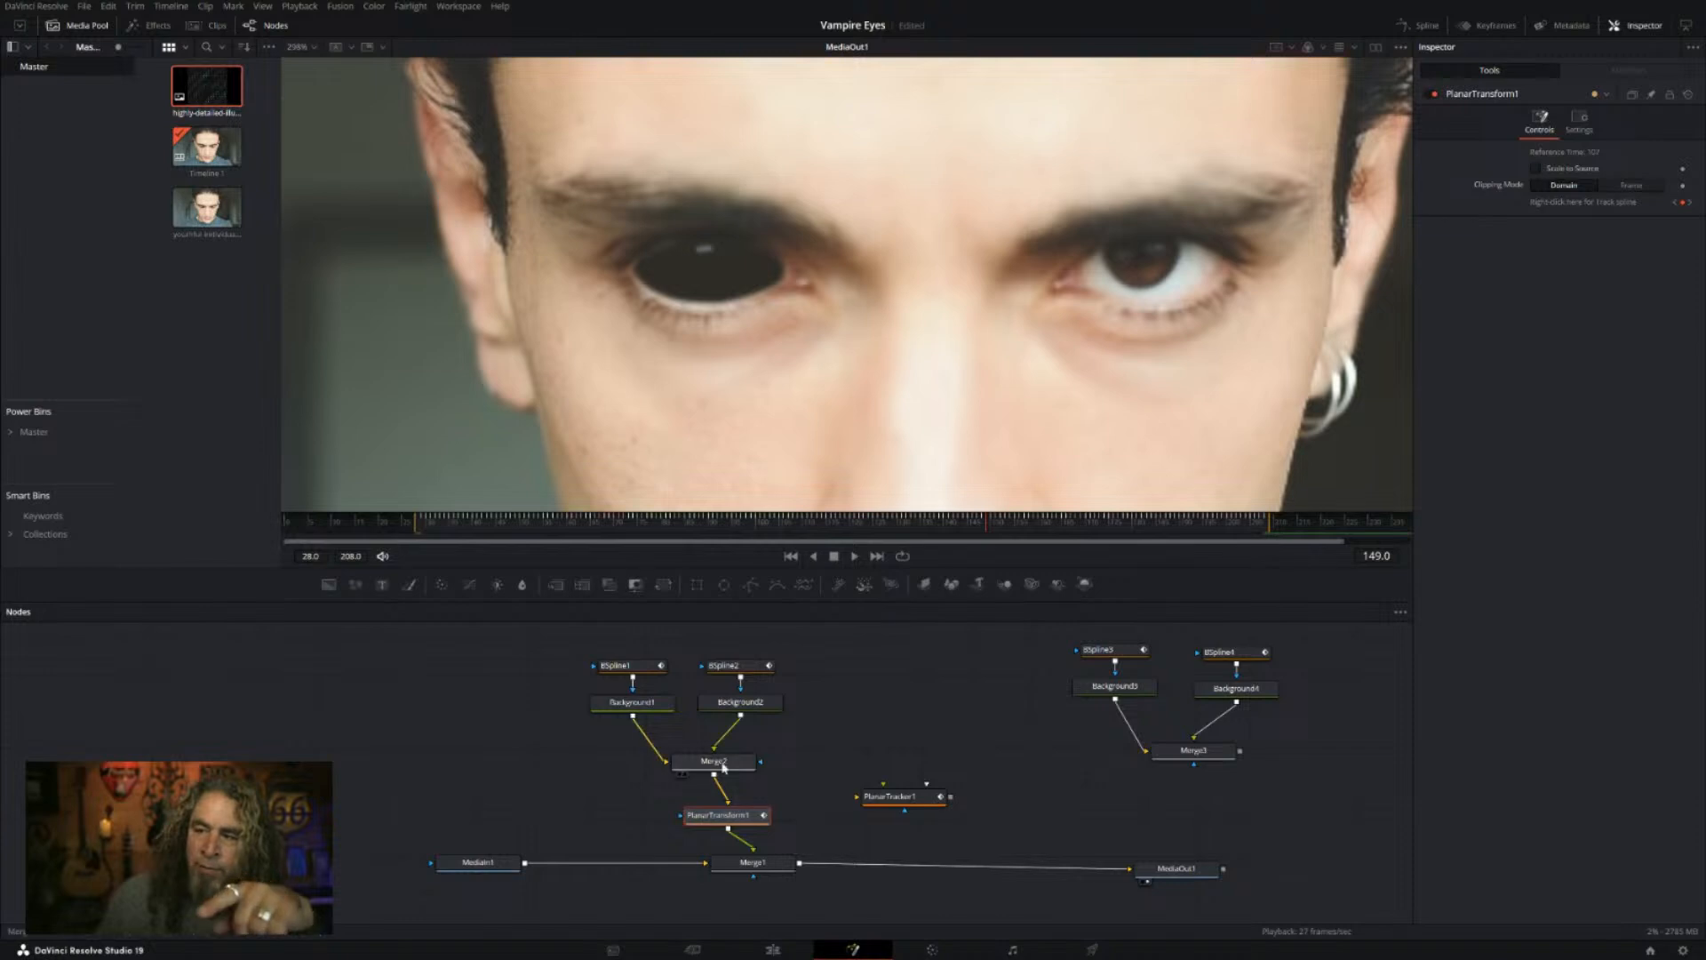
pyautogui.moveTo(569, 641); pyautogui.dragTo(827, 788)
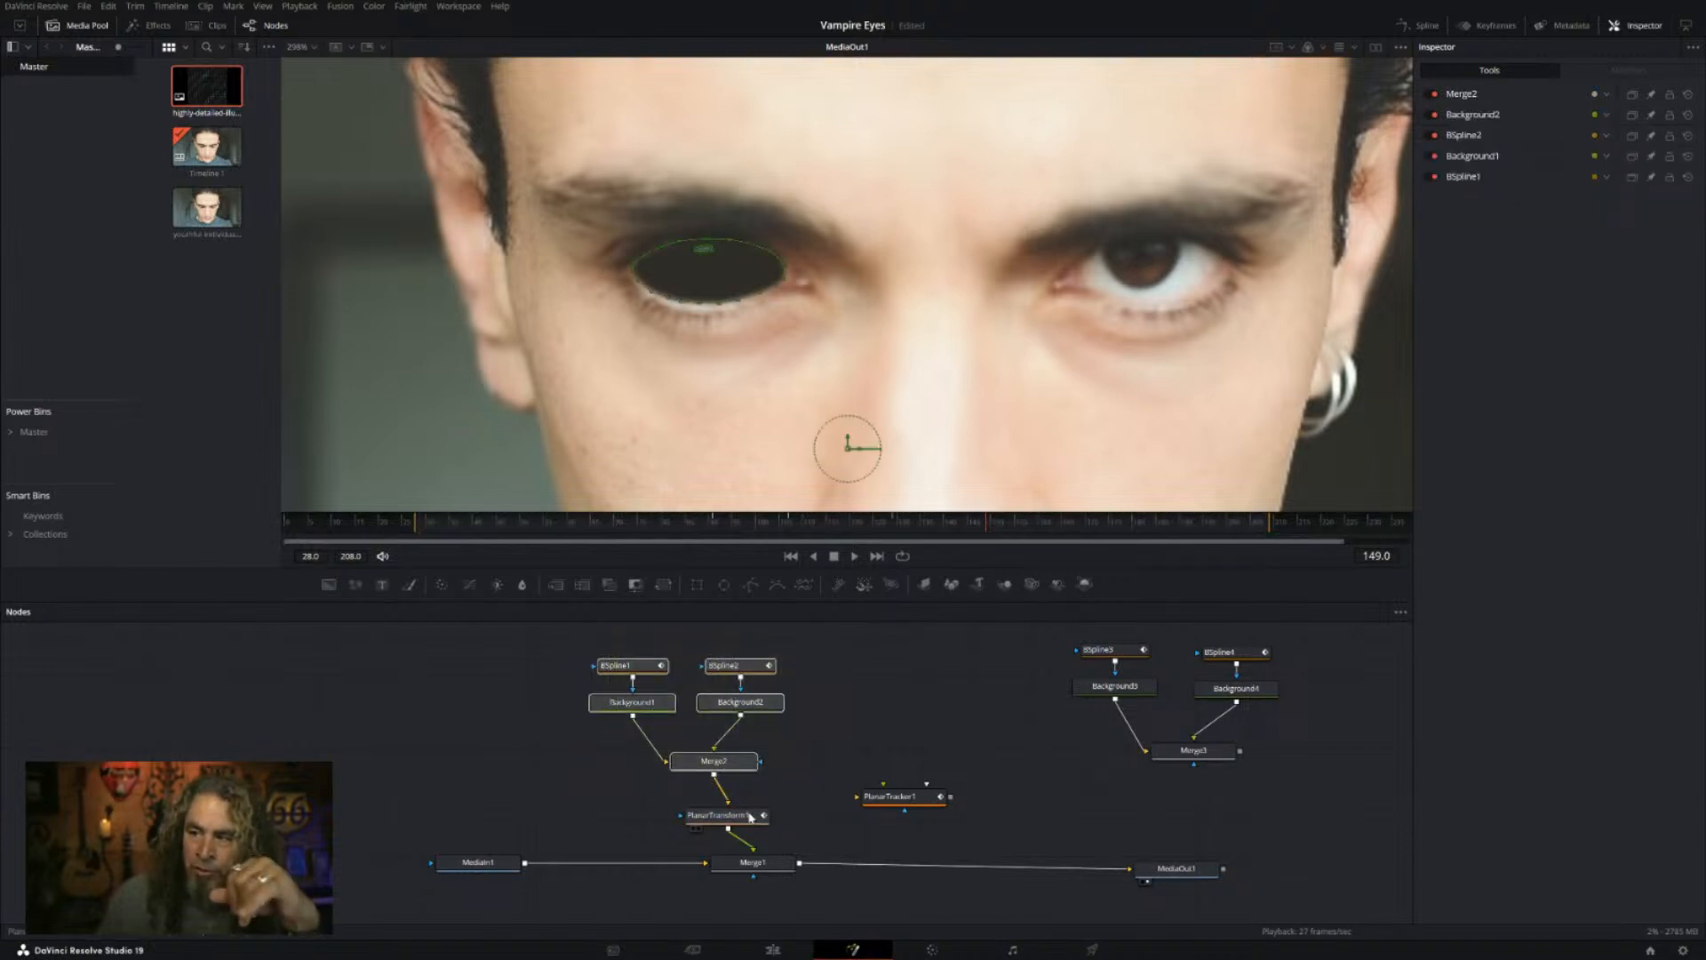
pyautogui.moveTo(650, 804); pyautogui.dragTo(800, 836)
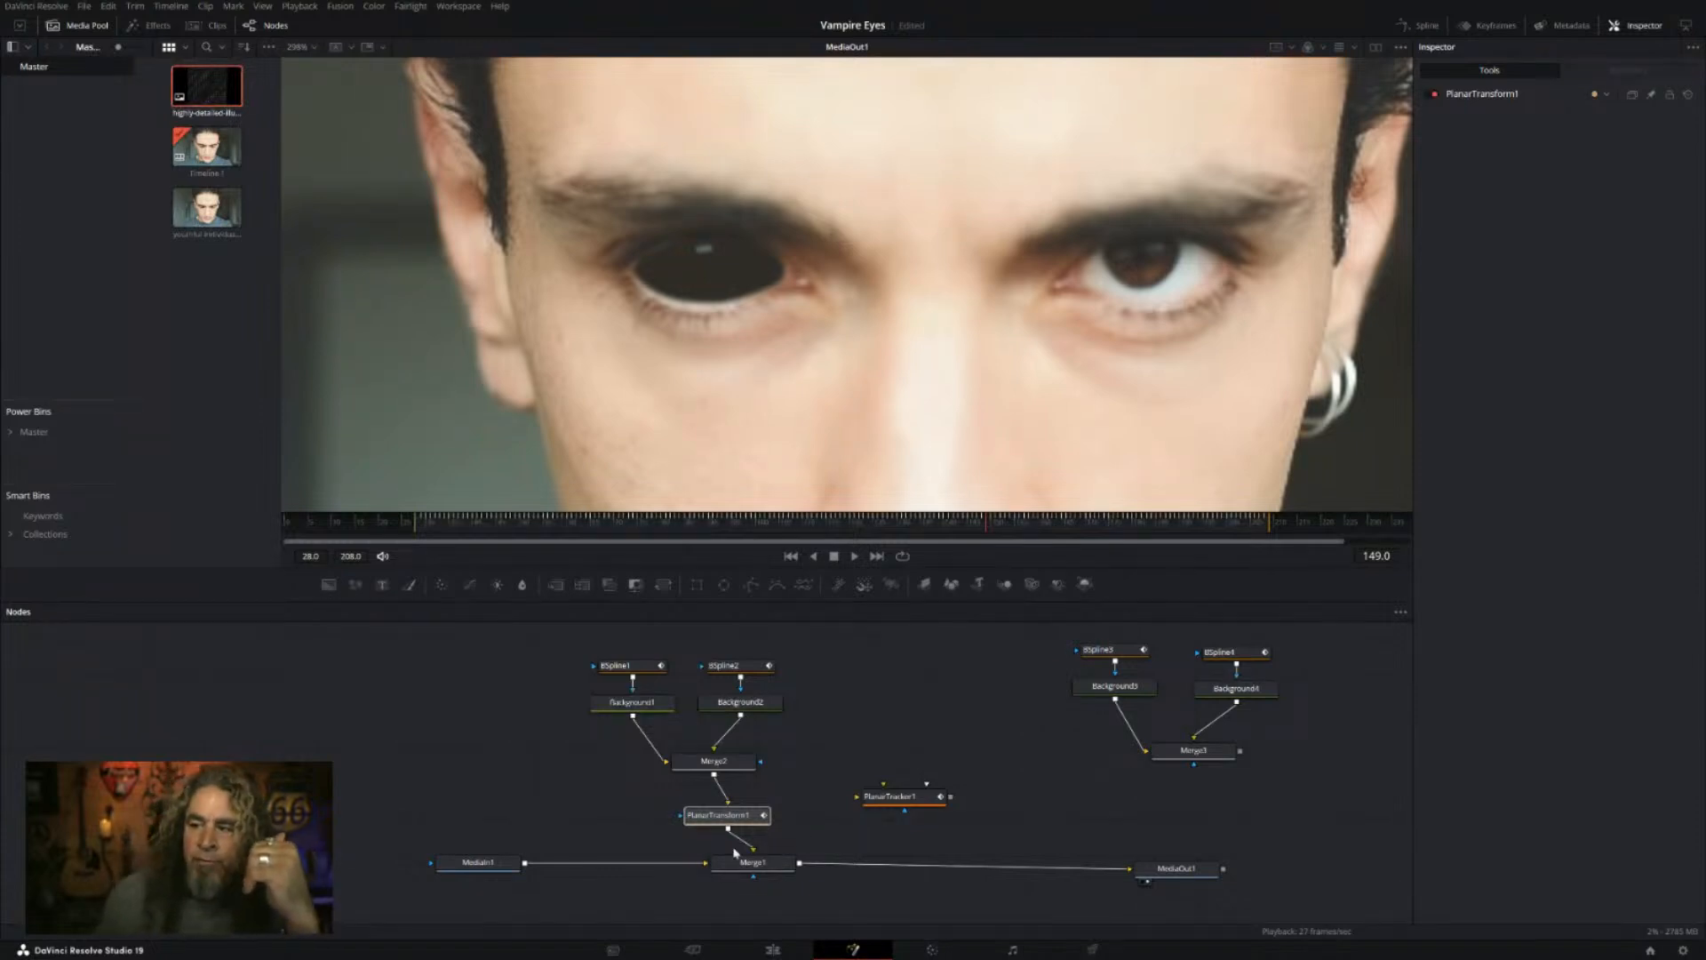
pyautogui.moveTo(708, 841); pyautogui.dragTo(804, 899)
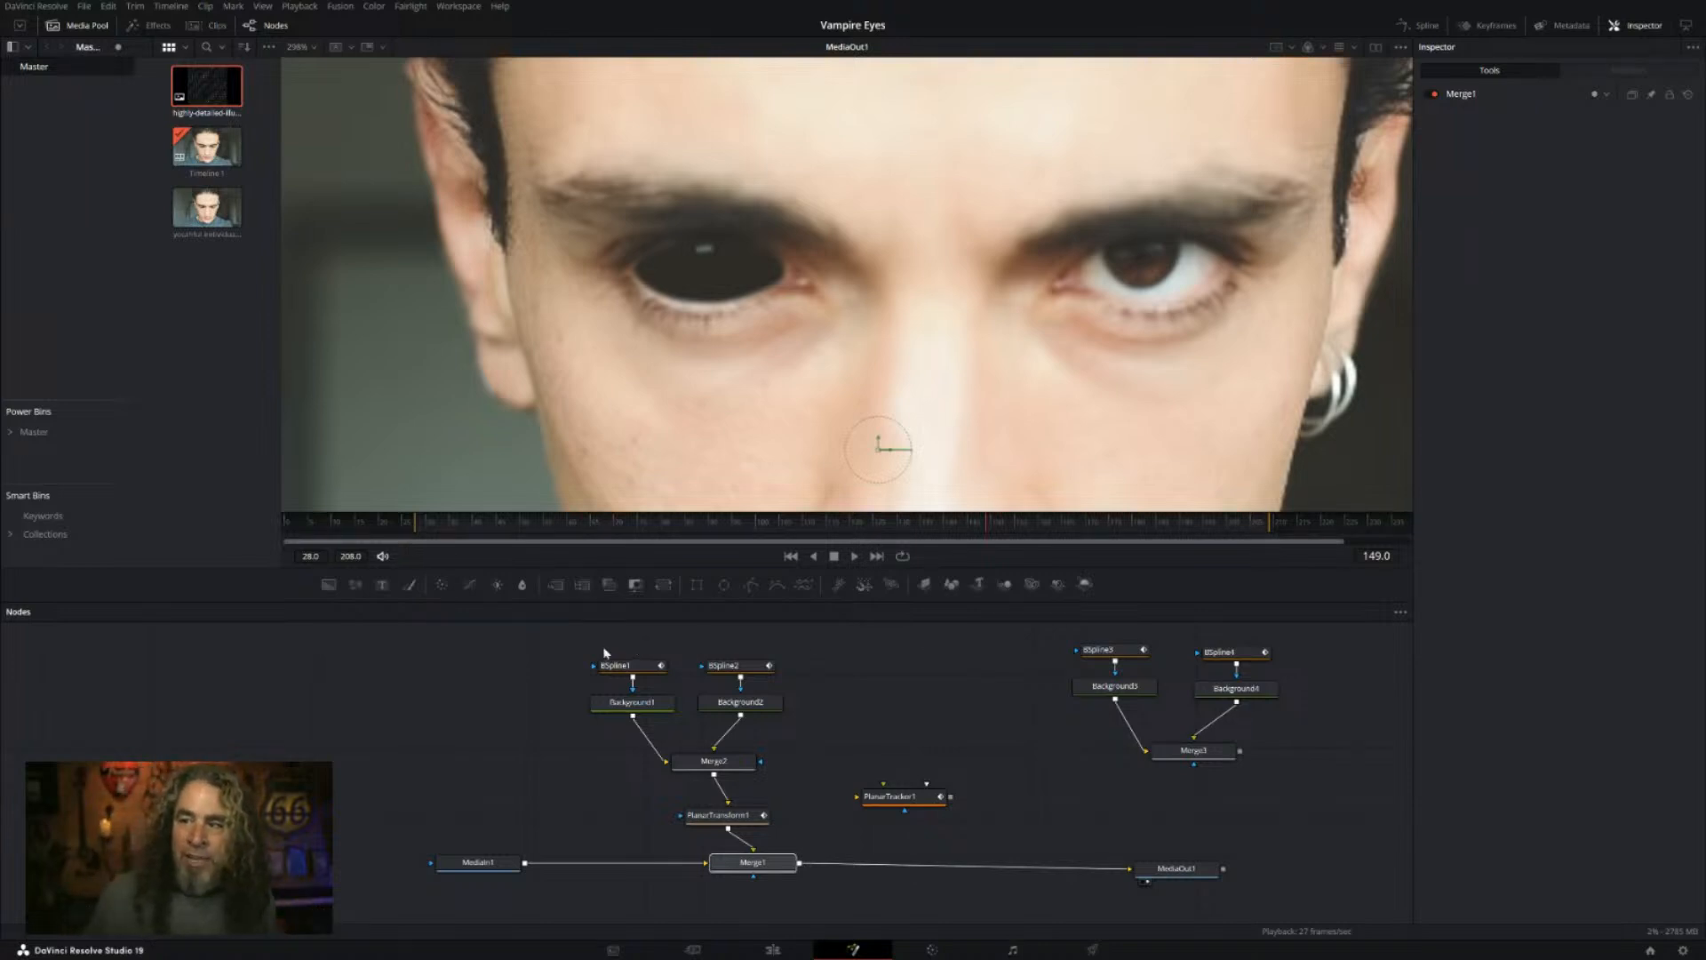
pyautogui.moveTo(559, 637); pyautogui.dragTo(814, 805)
pyautogui.click(733, 703)
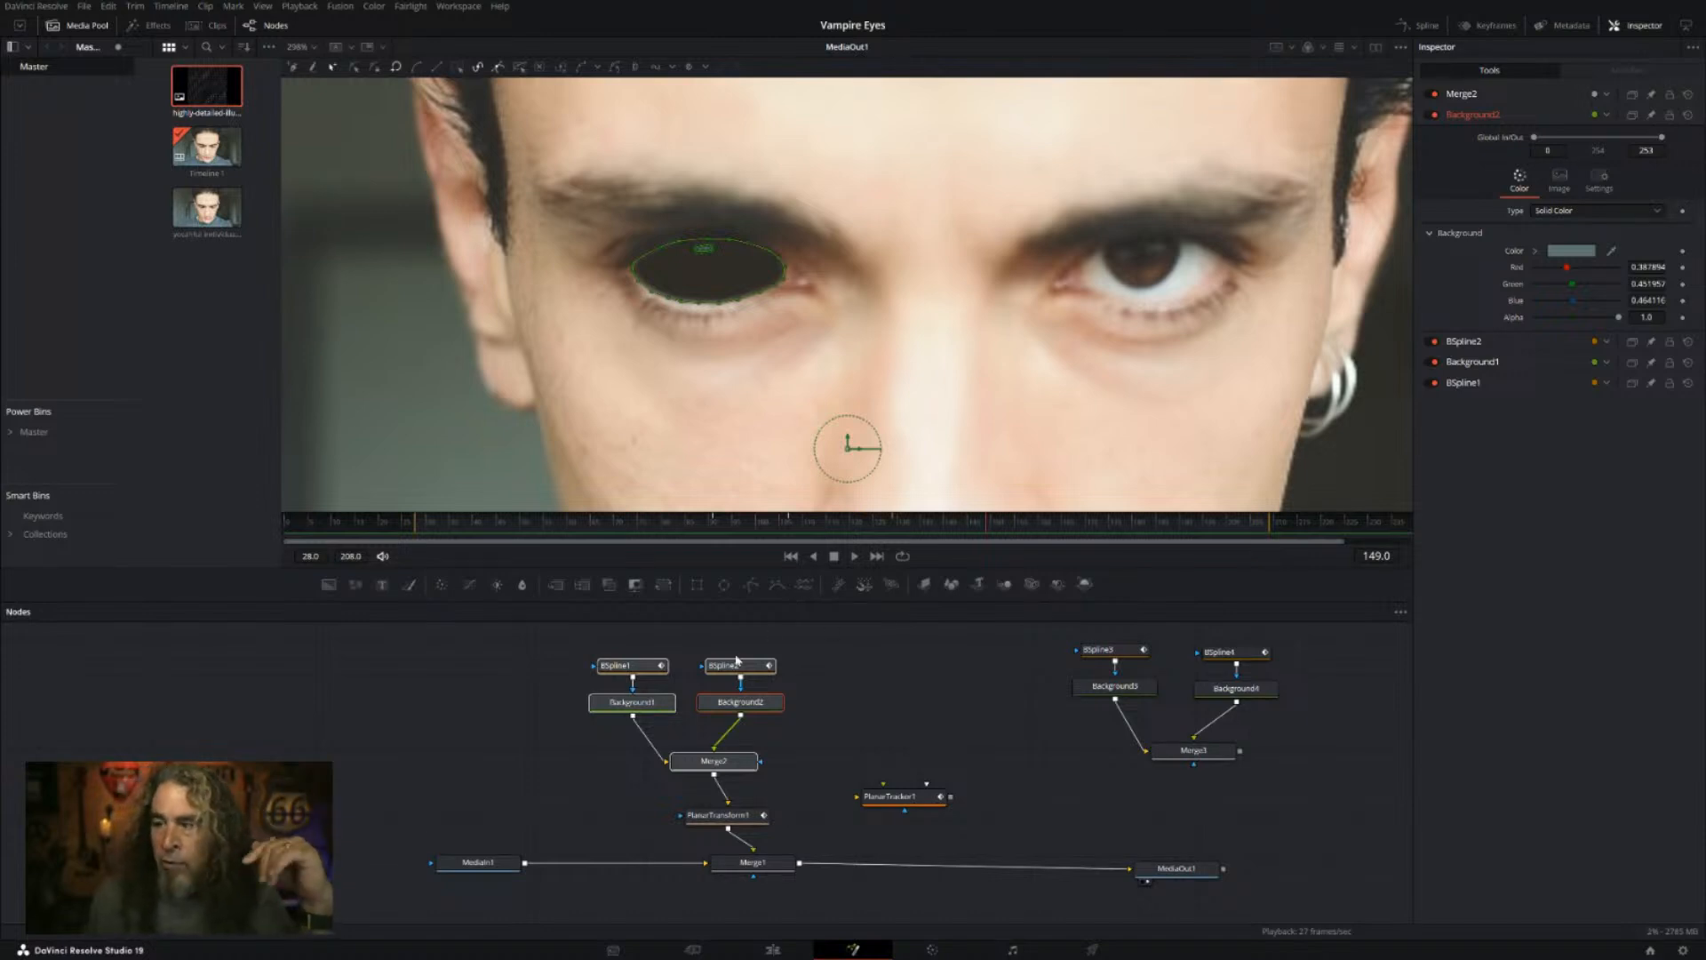
pyautogui.click(393, 704)
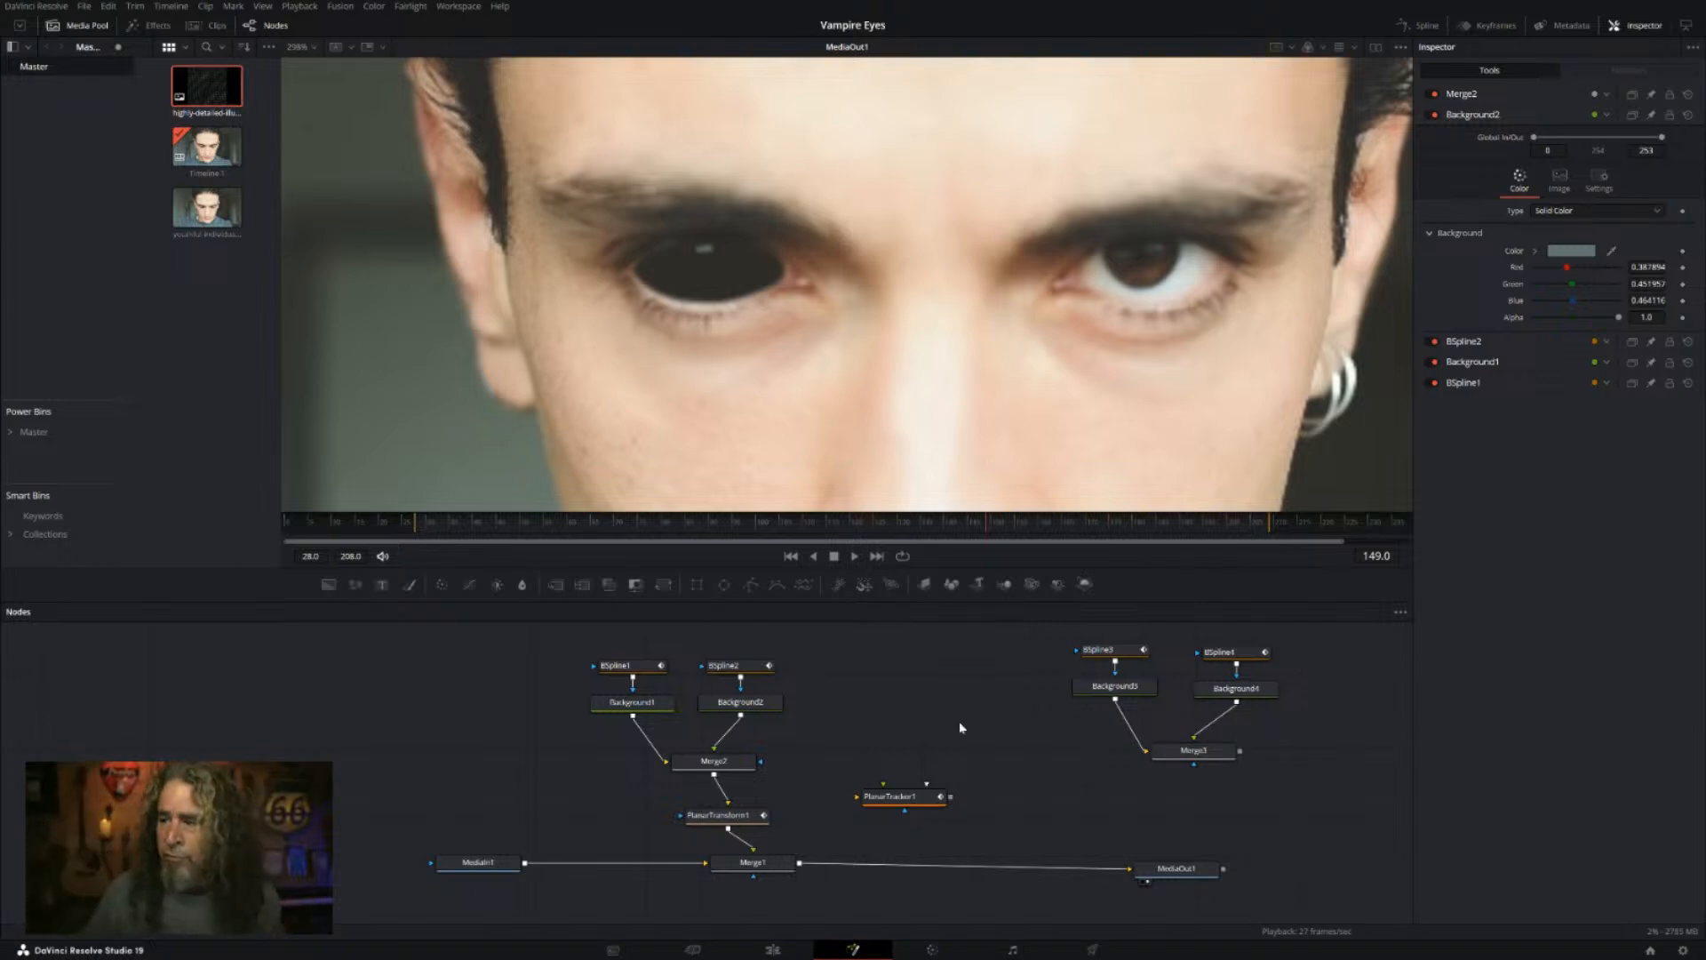
# Step: Rearrange the graph with PlanarTracker1 above MediaIn1, MediaOut1 further along, and the second eye's nodes closer to the first eye's group
pyautogui.moveTo(894, 800); pyautogui.dragTo(465, 760)
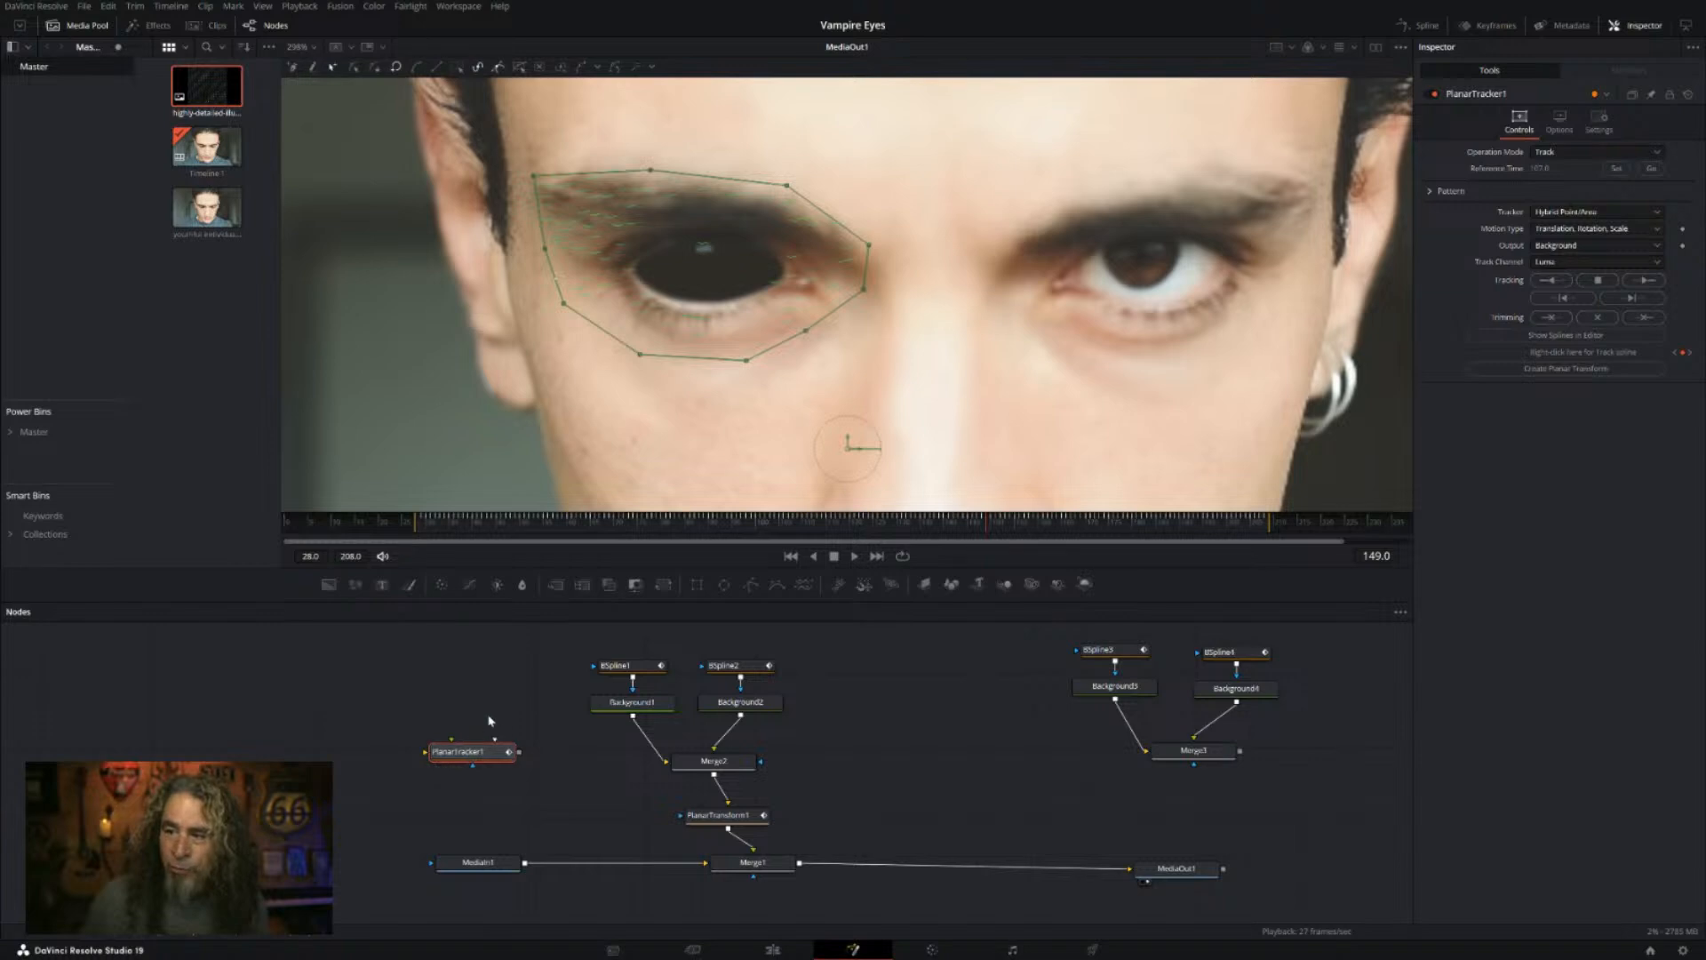
pyautogui.moveTo(588, 642); pyautogui.dragTo(744, 766)
pyautogui.moveTo(1195, 877); pyautogui.dragTo(1308, 870)
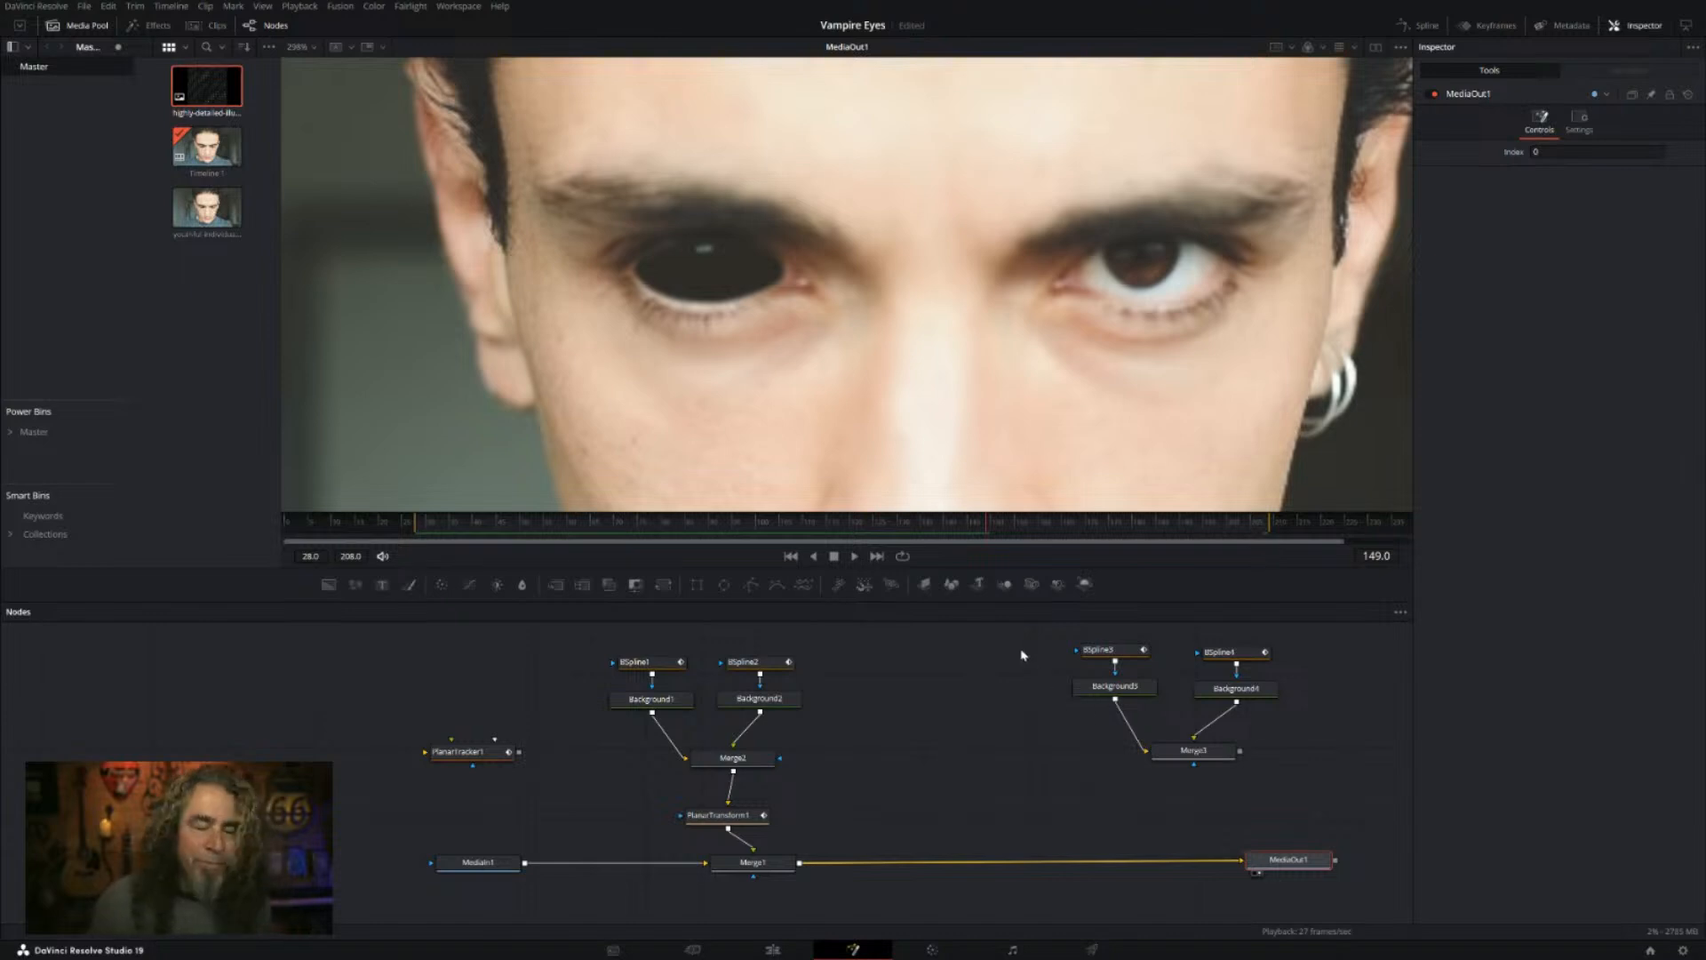
pyautogui.moveTo(1040, 631); pyautogui.dragTo(1290, 792)
pyautogui.moveTo(1195, 754); pyautogui.dragTo(1092, 768)
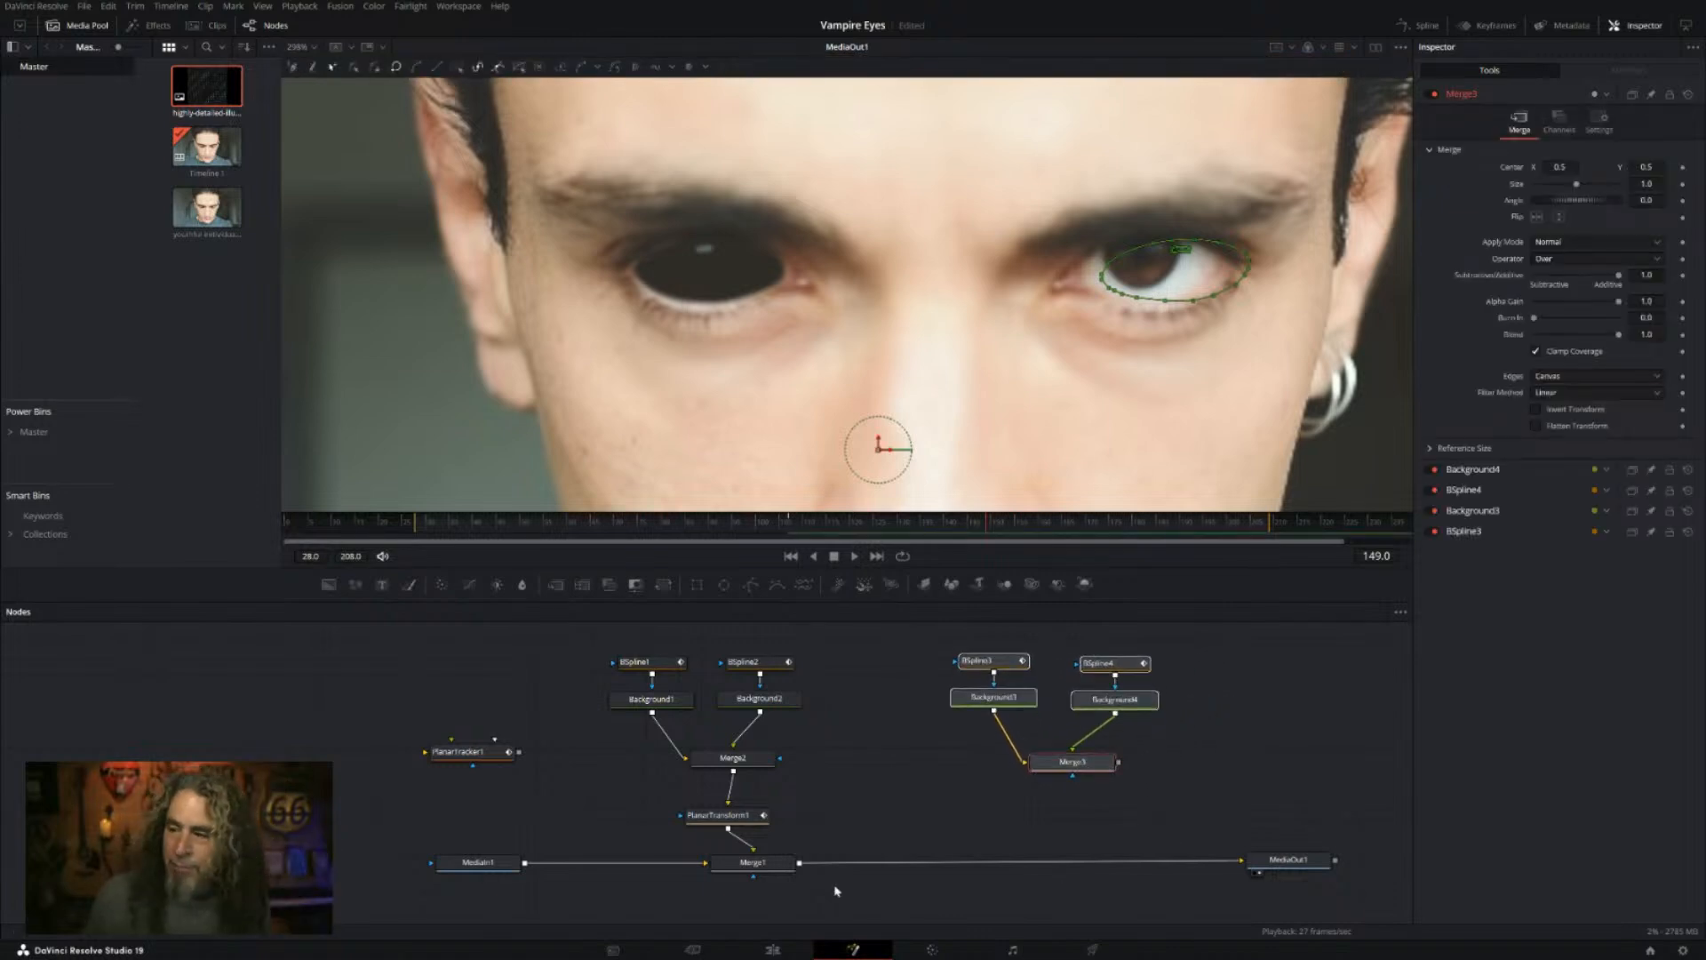
# Step: Add a second Planar Tracker below Merge3 and disconnect PlanarTransform1 from Merge1
pyautogui.click(1053, 819)
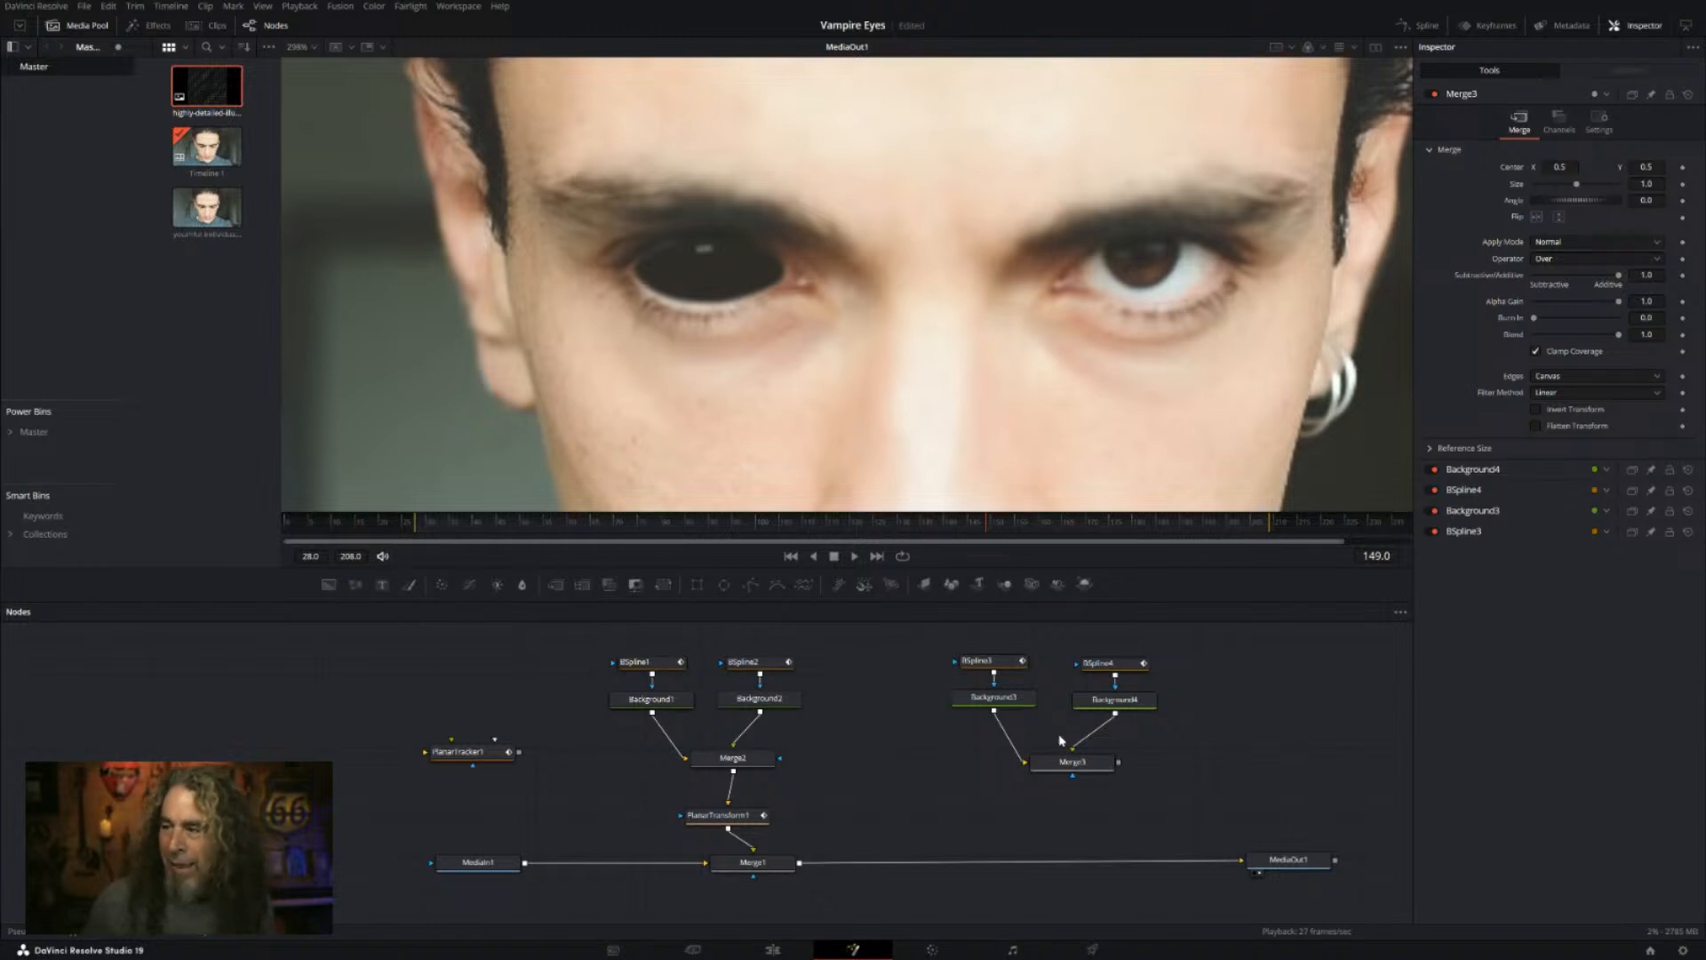
pyautogui.press('Return')
pyautogui.moveTo(1056, 812); pyautogui.dragTo(1044, 826)
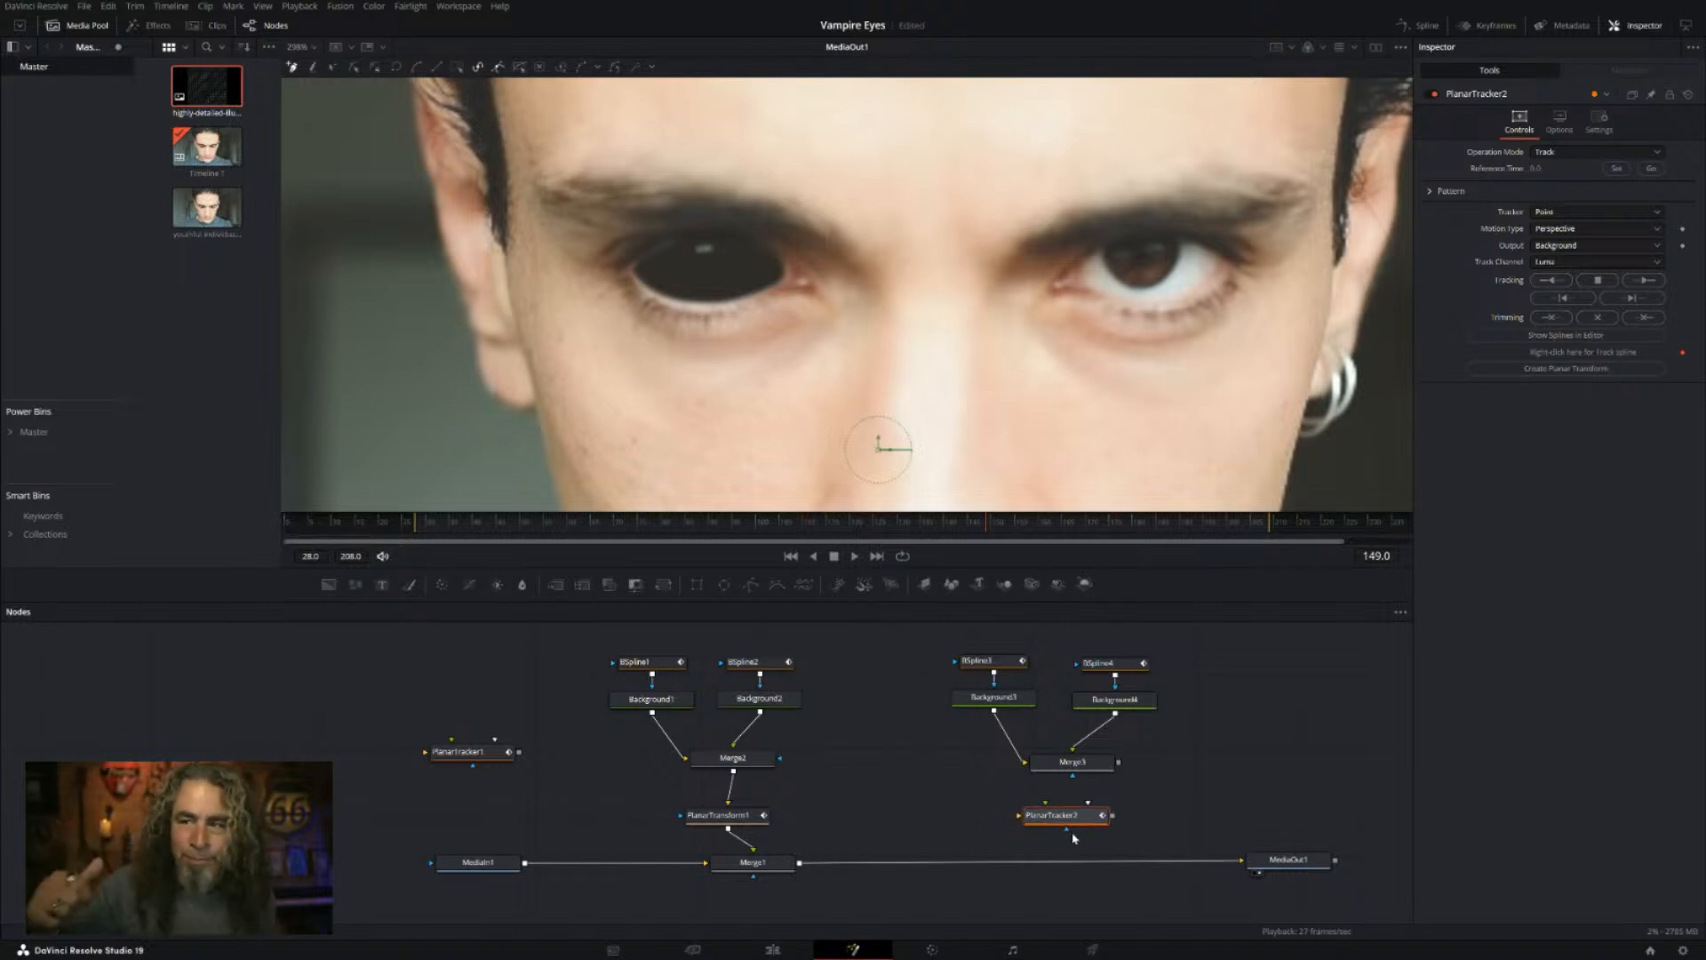
pyautogui.click(756, 855)
pyautogui.moveTo(755, 855); pyautogui.dragTo(727, 819)
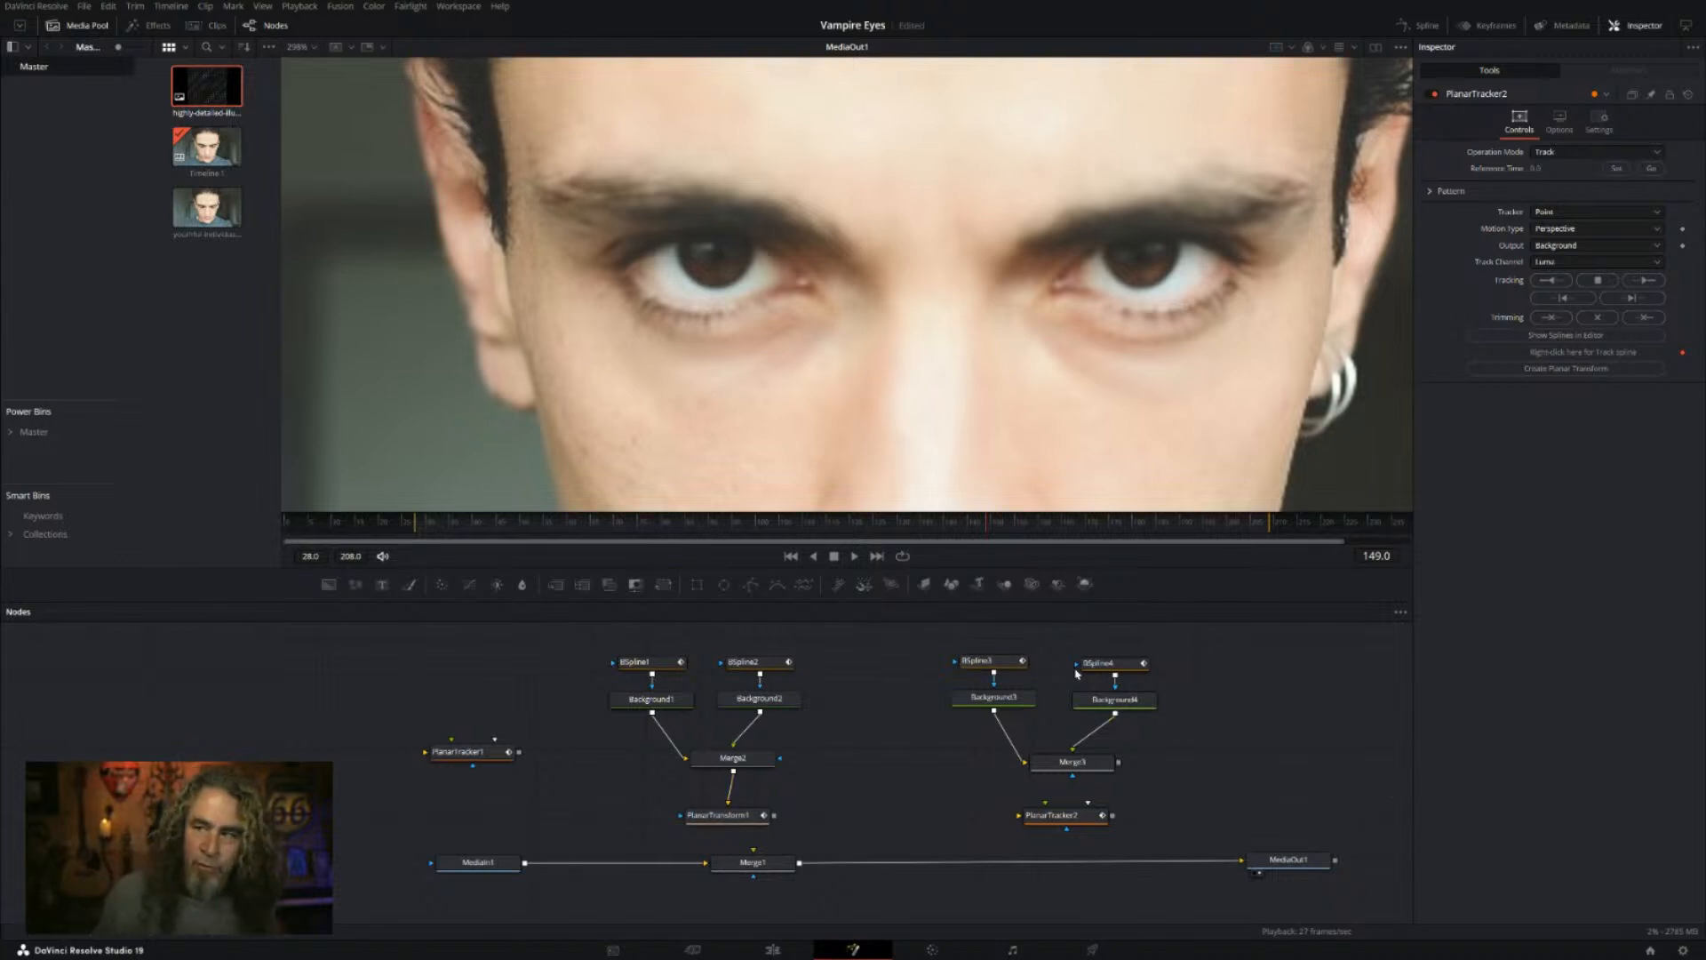
# Step: Outline the second eye and its eyebrow with a closed polygon as the tracking pattern for PlanarTracker2
pyautogui.moveTo(1060, 817); pyautogui.dragTo(1099, 821)
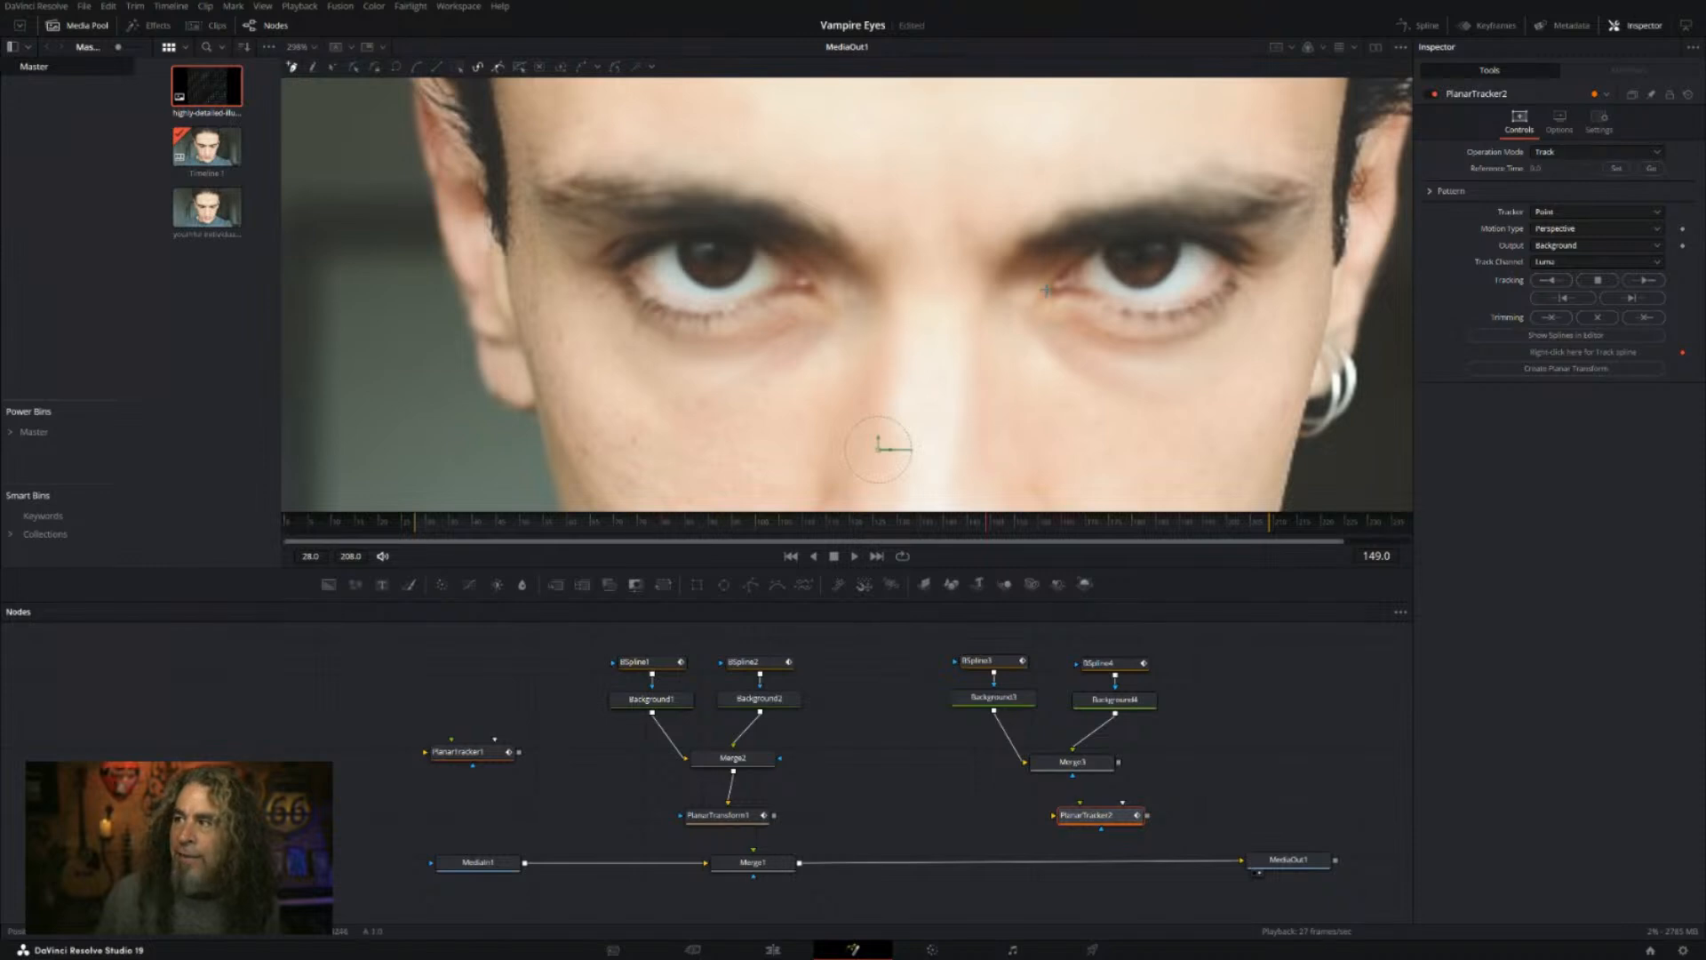
pyautogui.click(954, 244)
pyautogui.click(972, 180)
pyautogui.click(1091, 151)
pyautogui.click(1174, 149)
pyautogui.click(1216, 147)
pyautogui.click(1284, 149)
pyautogui.click(1327, 184)
pyautogui.click(1318, 243)
pyautogui.click(1300, 339)
pyautogui.click(1214, 398)
pyautogui.click(1106, 421)
pyautogui.click(1021, 375)
pyautogui.click(962, 308)
pyautogui.click(954, 245)
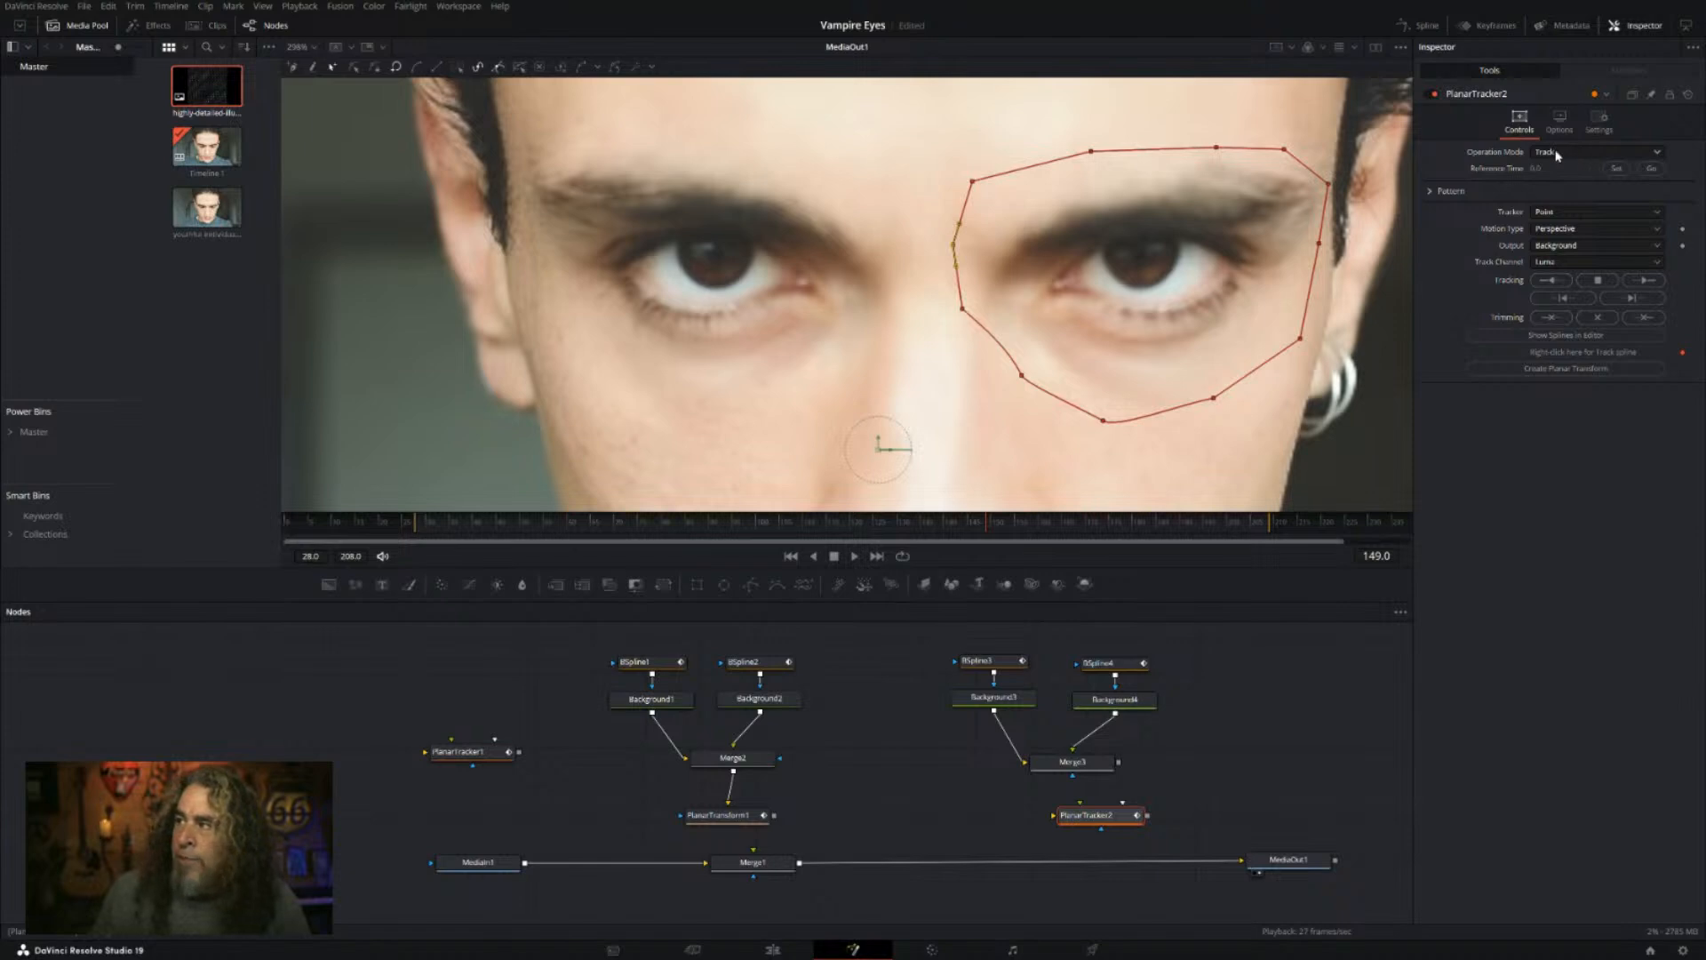
# Step: Set PlanarTracker2's reference time to frame 149, its tracker to Hybrid Point/Area and its motion type to Translation, Rotation, Scale
pyautogui.click(1616, 170)
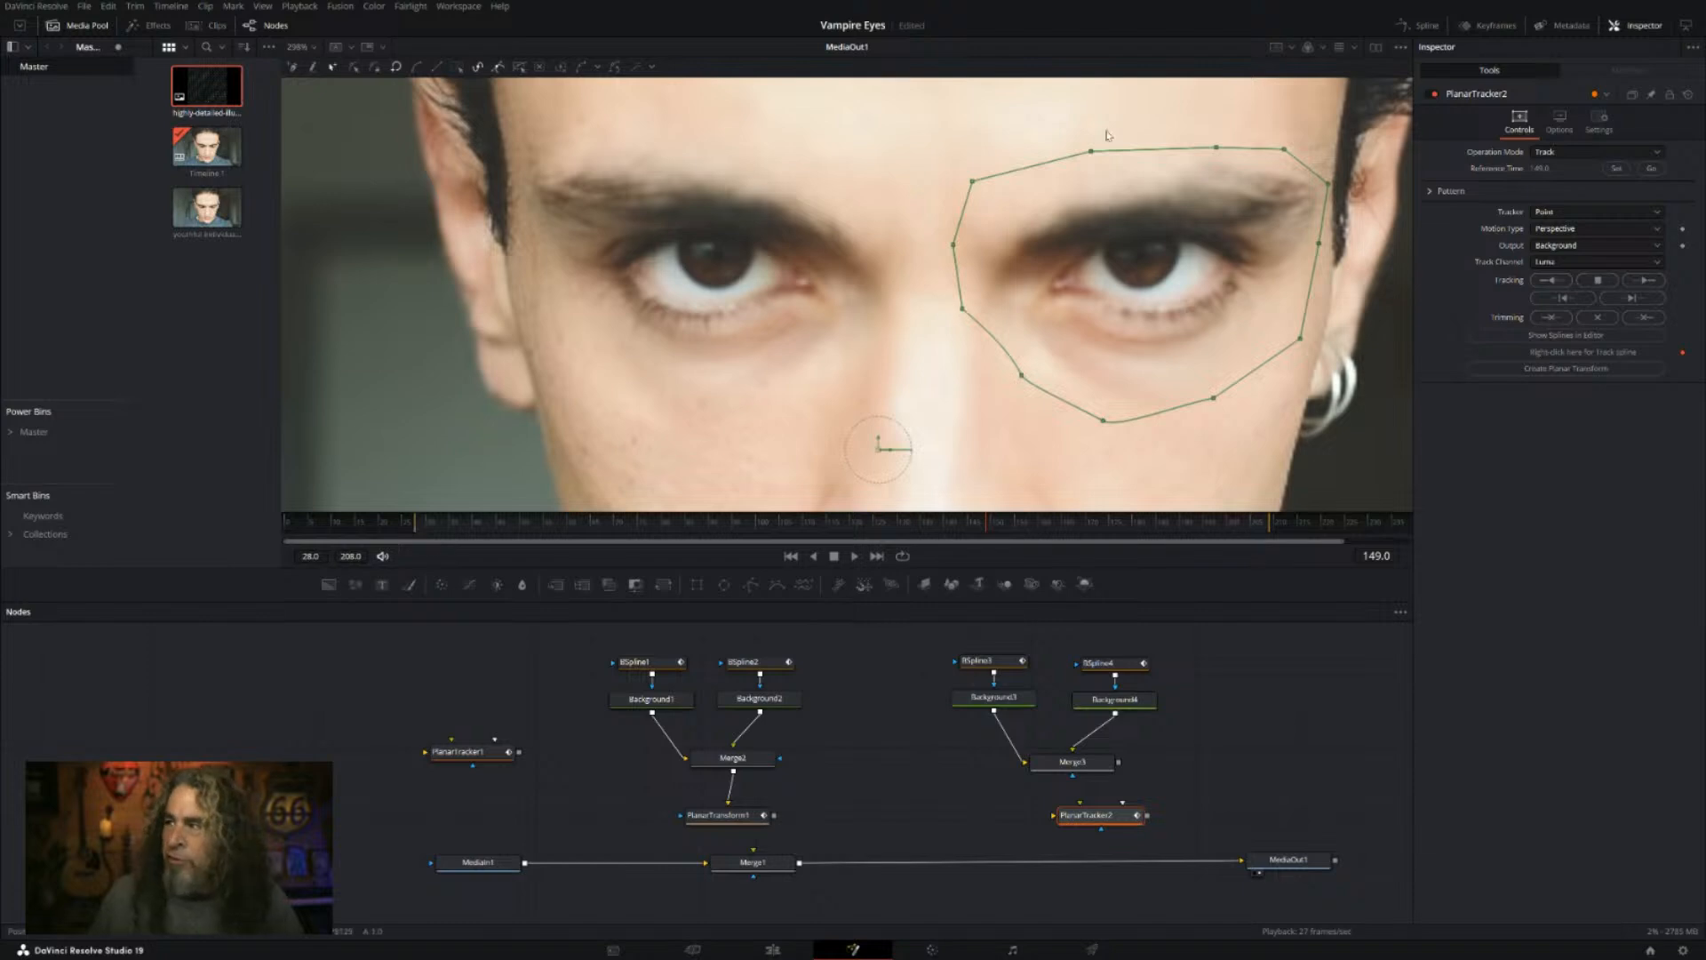
pyautogui.click(1615, 169)
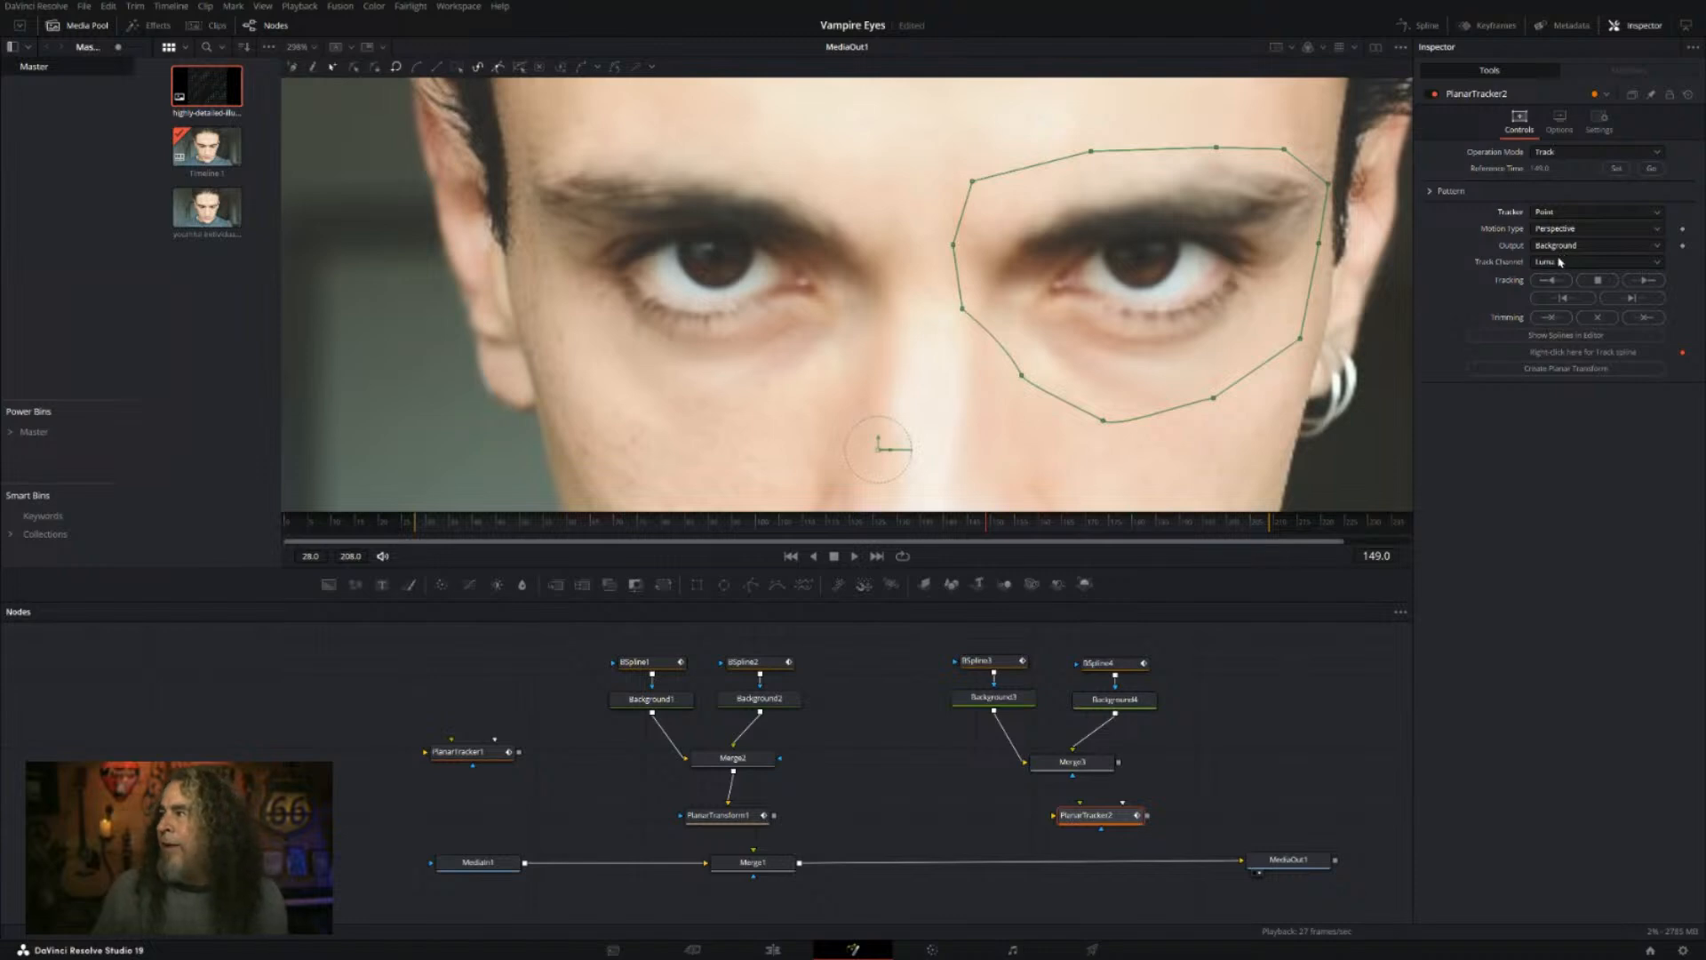
pyautogui.click(1564, 212)
pyautogui.click(1559, 293)
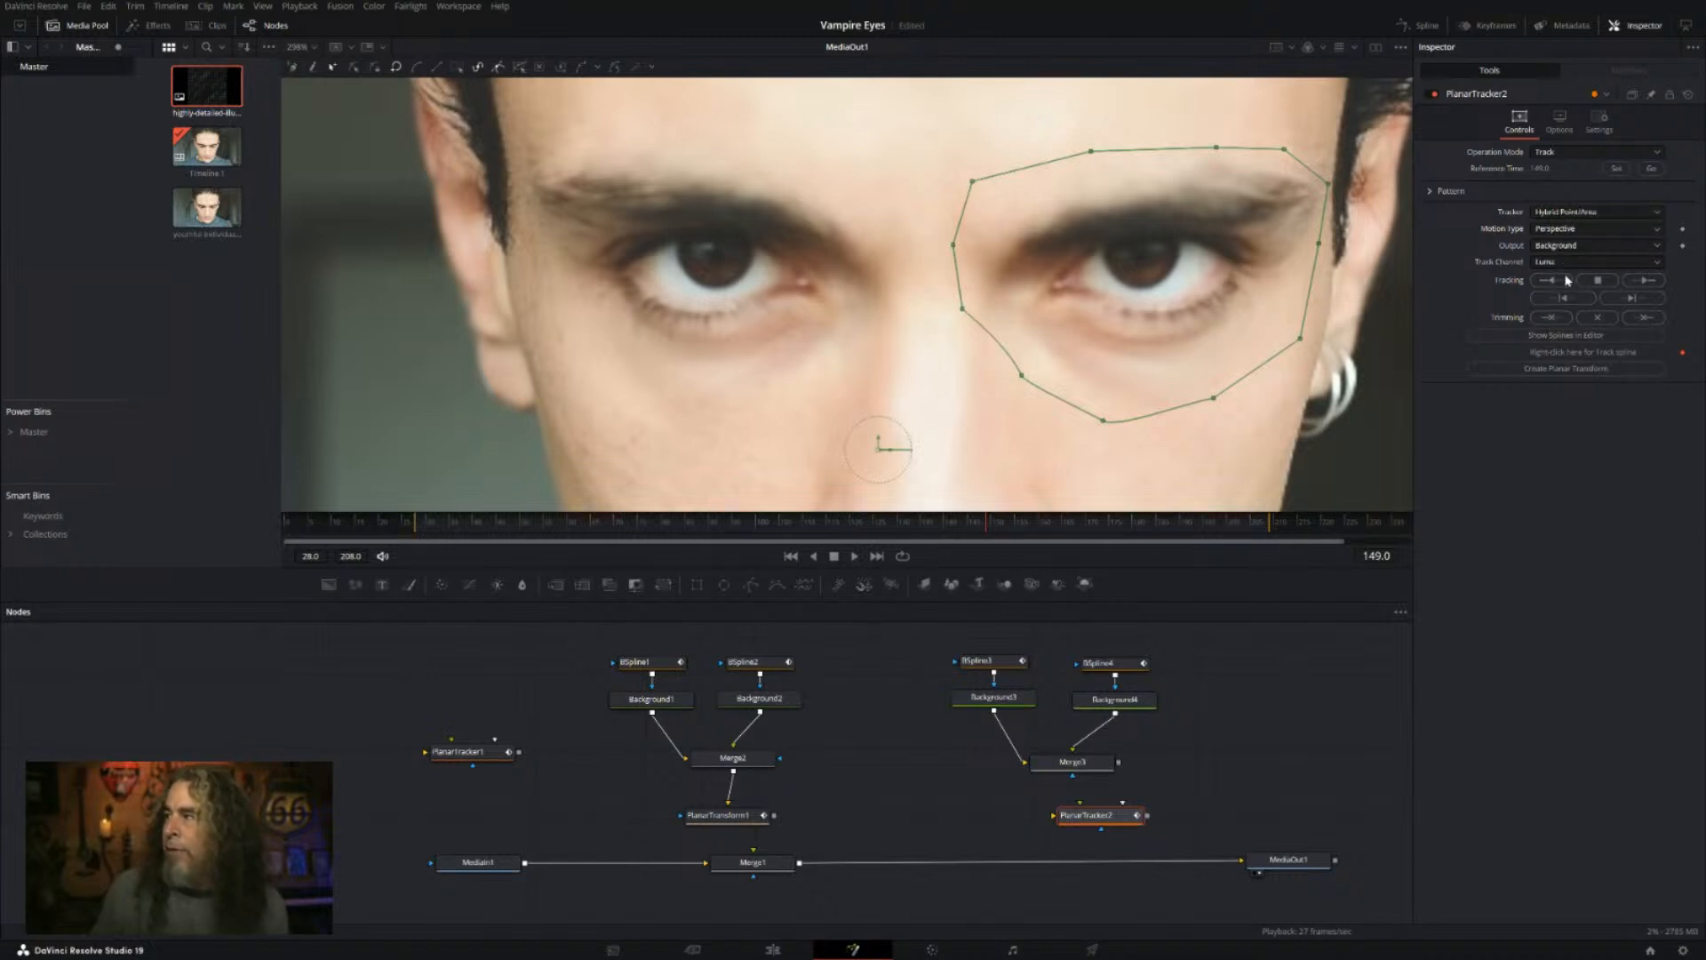
pyautogui.click(1567, 280)
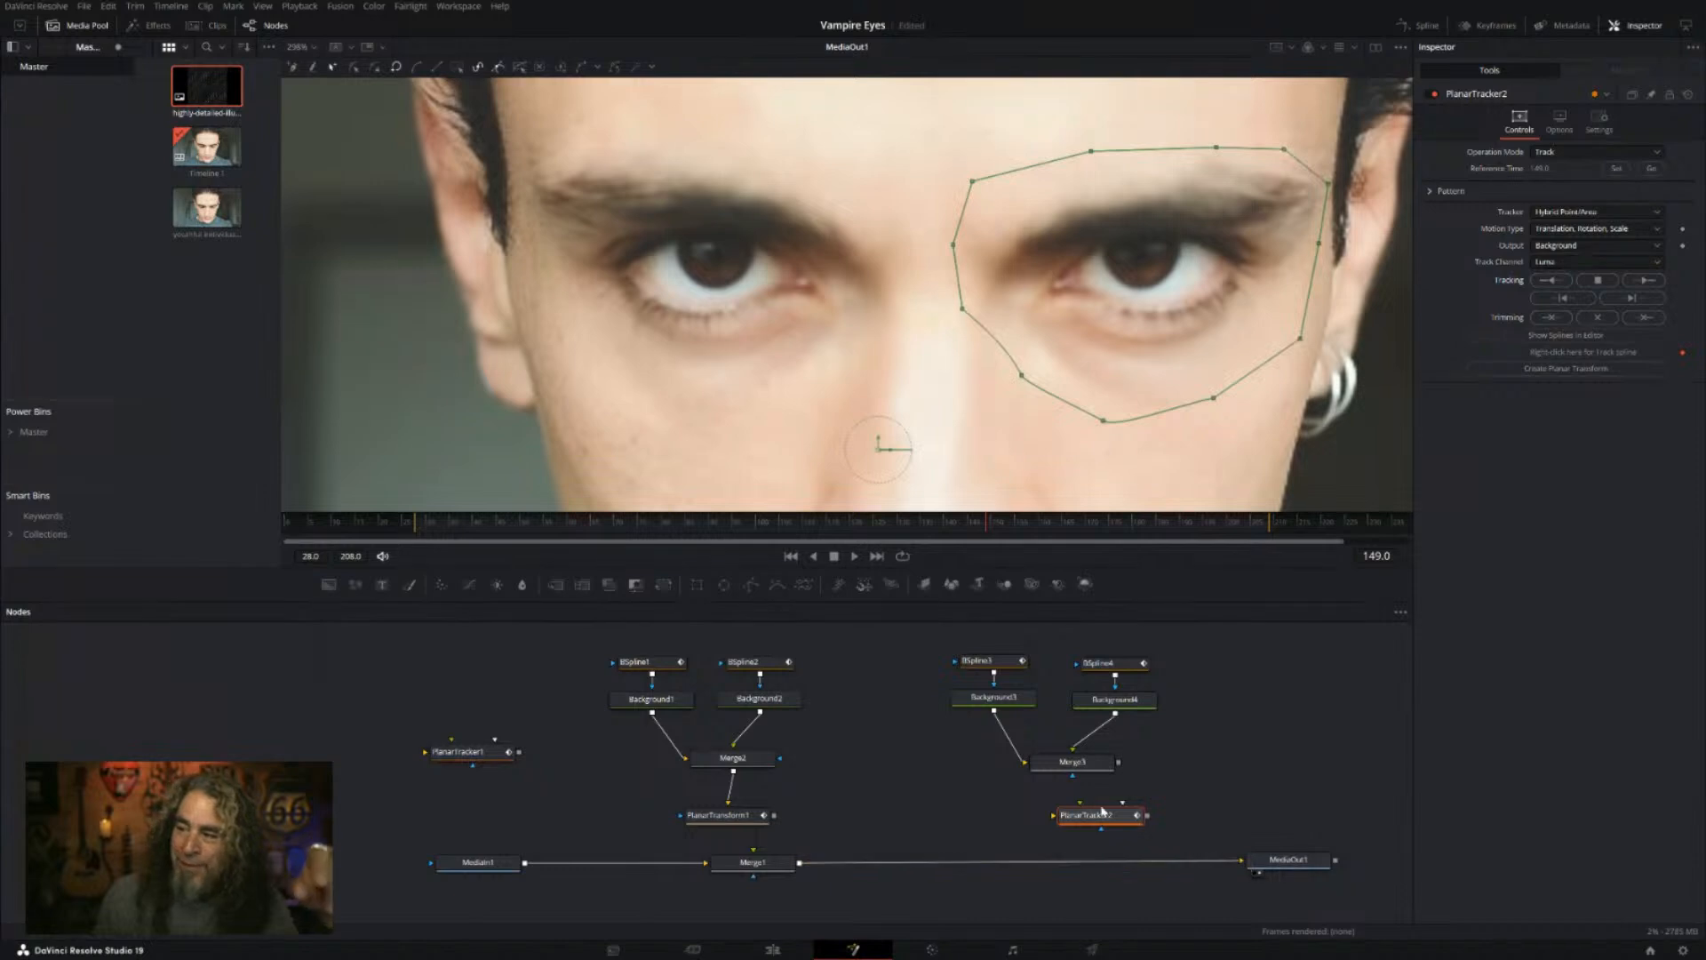
# Step: Insert PlanarTracker2 into the connection between Merge1 and MediaOut1
pyautogui.moveTo(1126, 825); pyautogui.dragTo(1084, 849)
pyautogui.moveTo(1239, 862)
pyautogui.mouseDown()
pyautogui.moveTo(1036, 872)
pyautogui.moveTo(1054, 850)
pyautogui.moveTo(1279, 860)
pyautogui.moveTo(1241, 859)
pyautogui.mouseUp()
pyautogui.moveTo(1083, 848); pyautogui.dragTo(1071, 866)
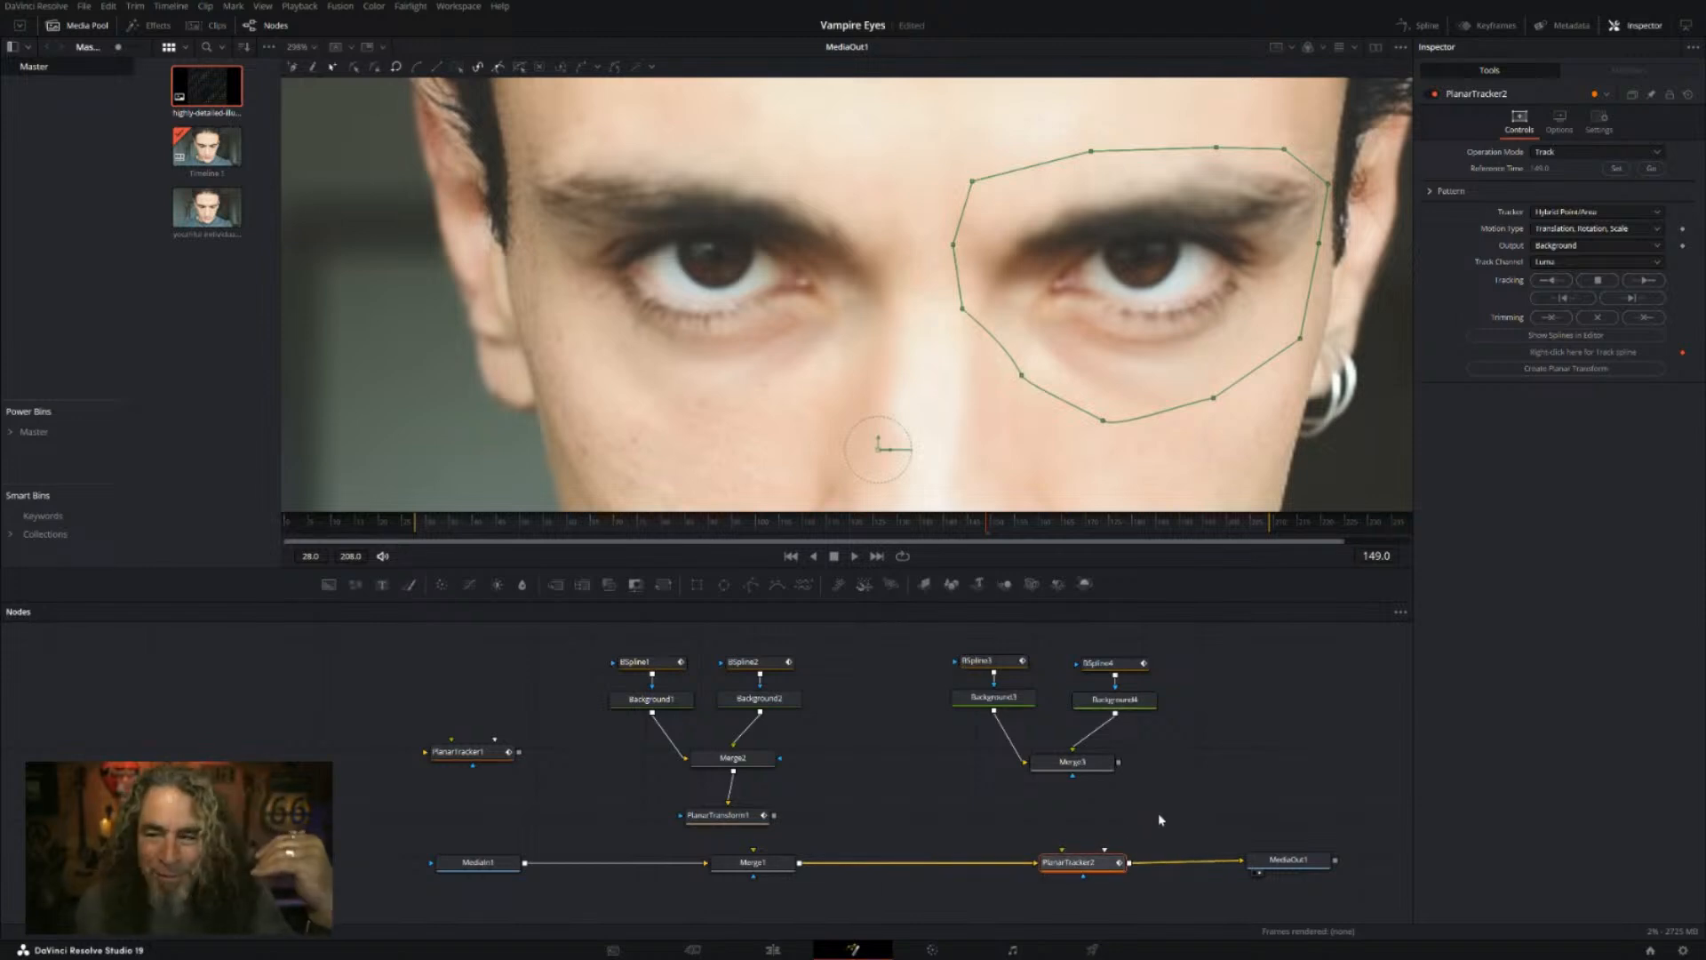
pyautogui.moveTo(1095, 865); pyautogui.dragTo(1089, 862)
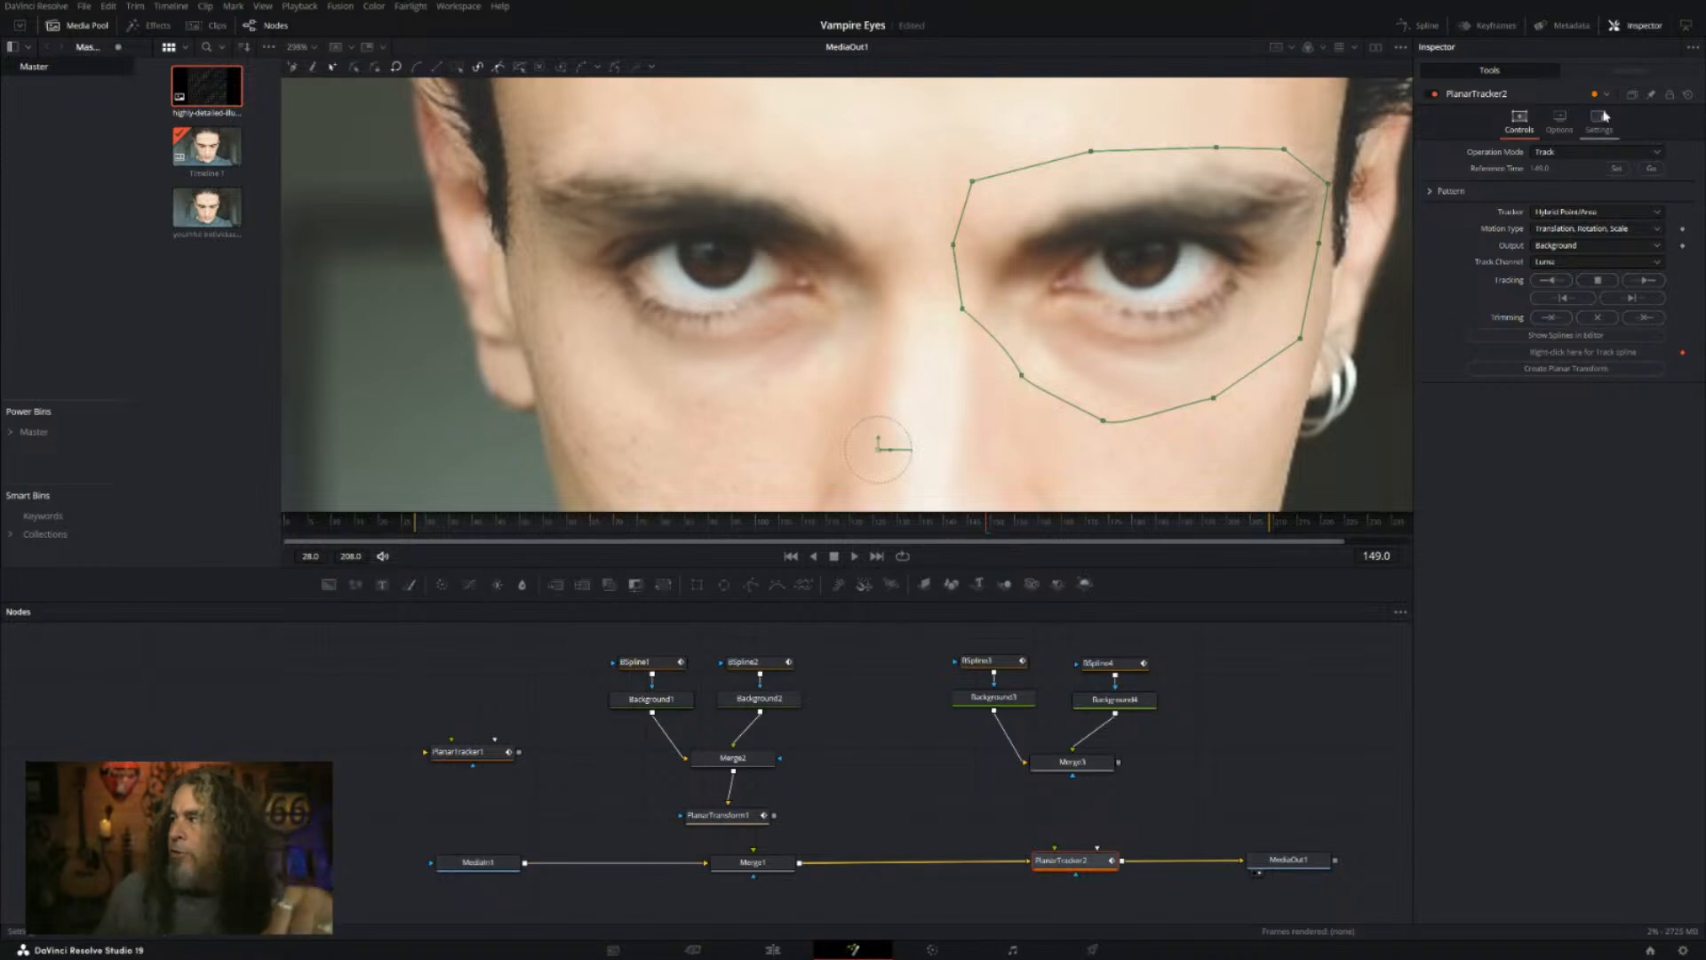
# Step: Track the second eye's pattern backward to frame 28 and forward to frame 208
pyautogui.click(1551, 280)
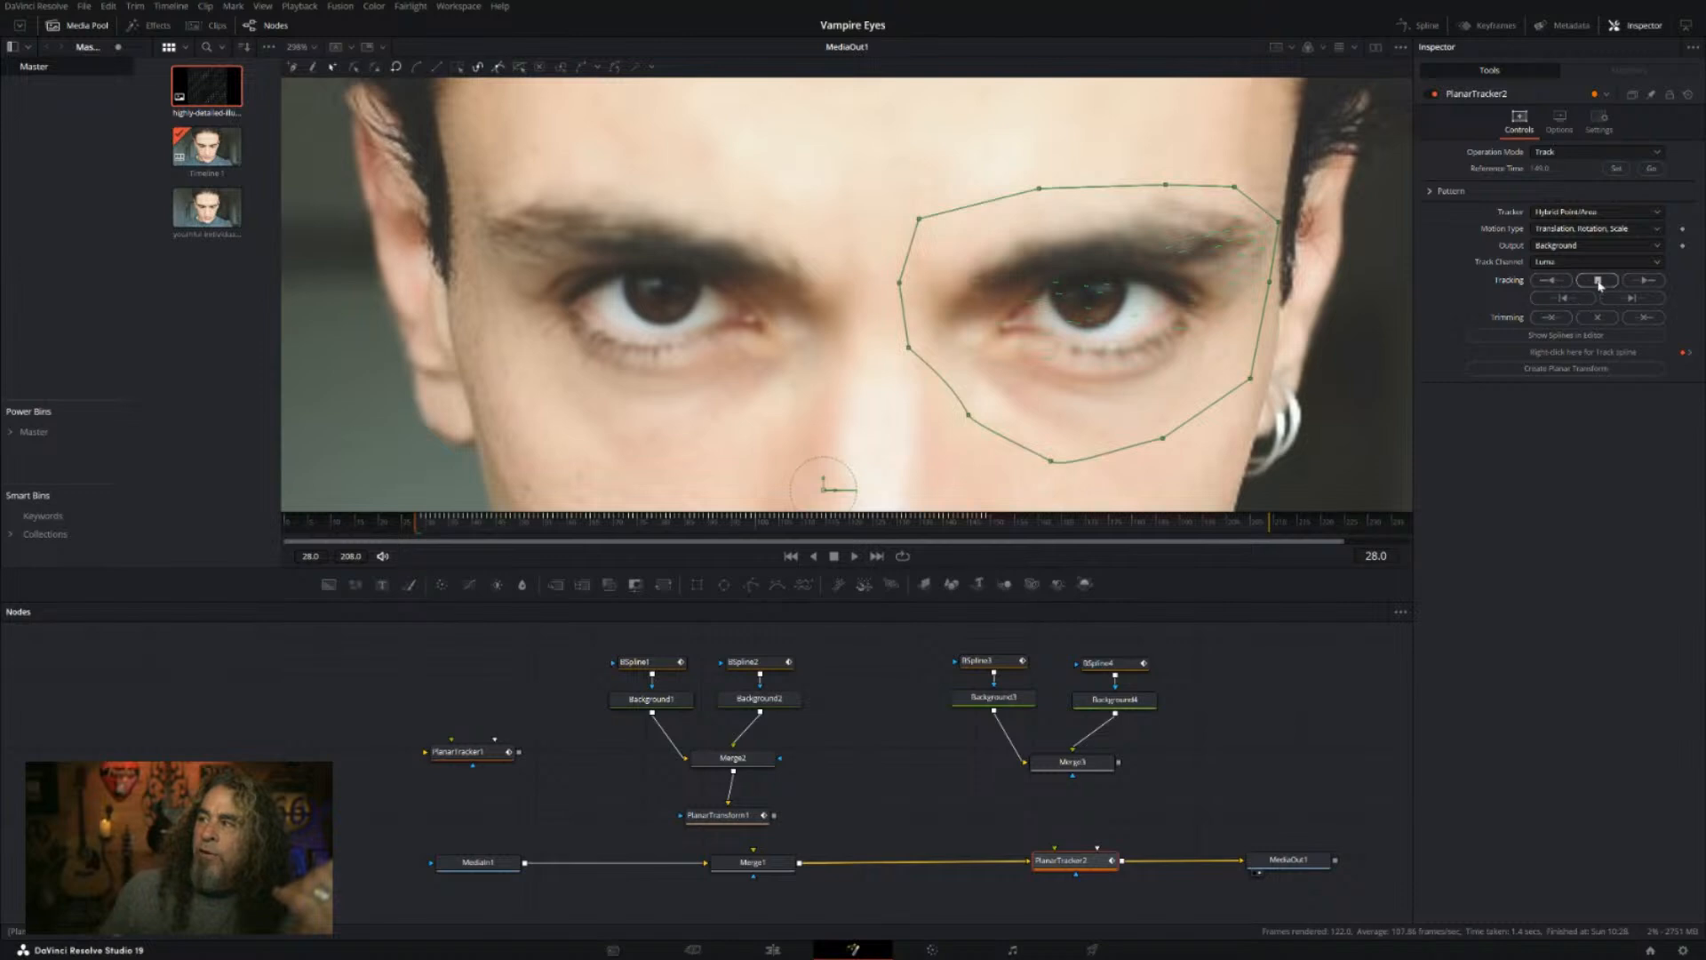
pyautogui.click(1644, 281)
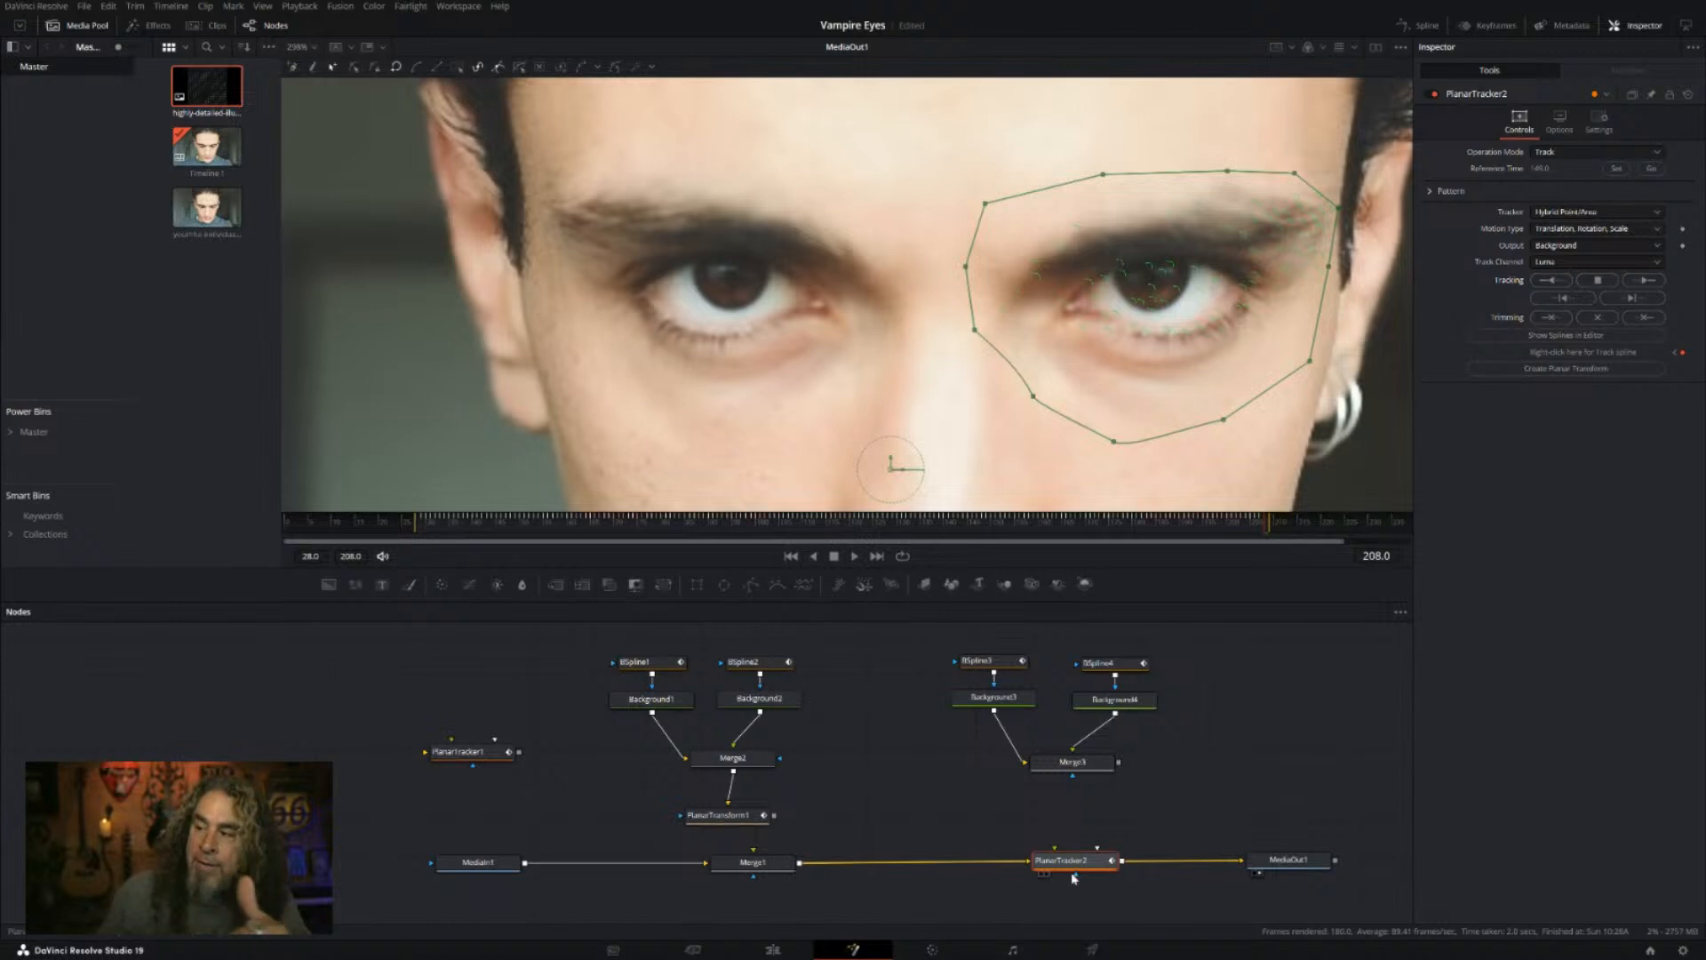
pyautogui.moveTo(831, 792); pyautogui.dragTo(607, 840)
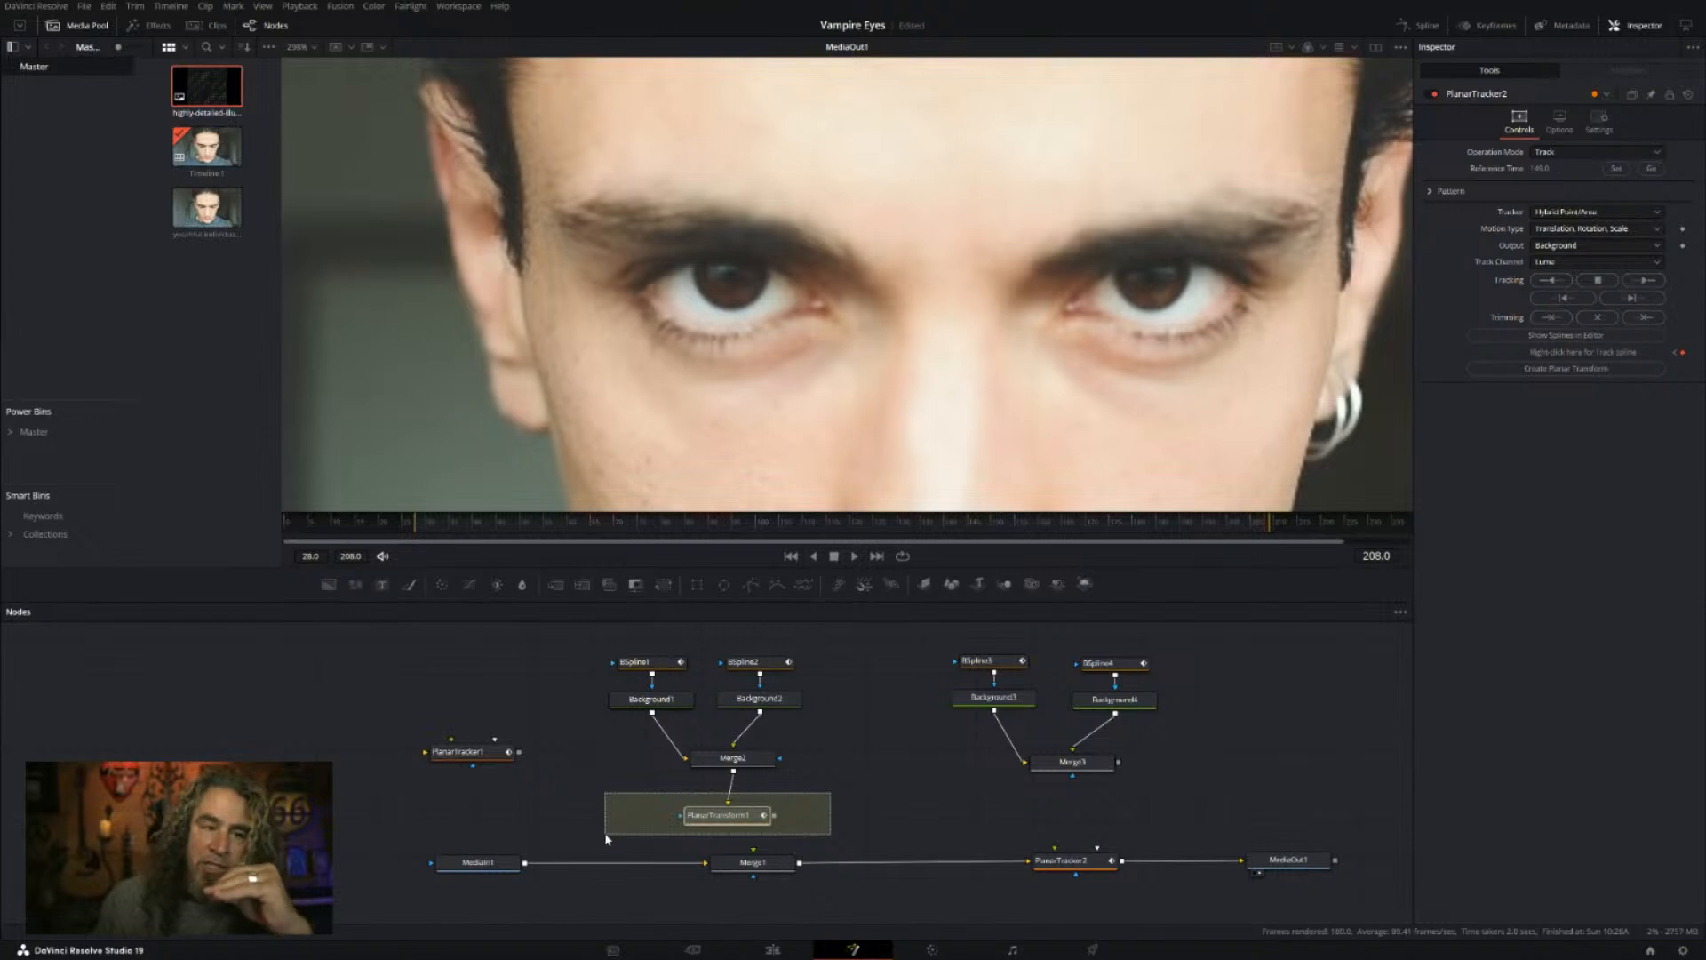
pyautogui.moveTo(607, 839); pyautogui.dragTo(612, 839)
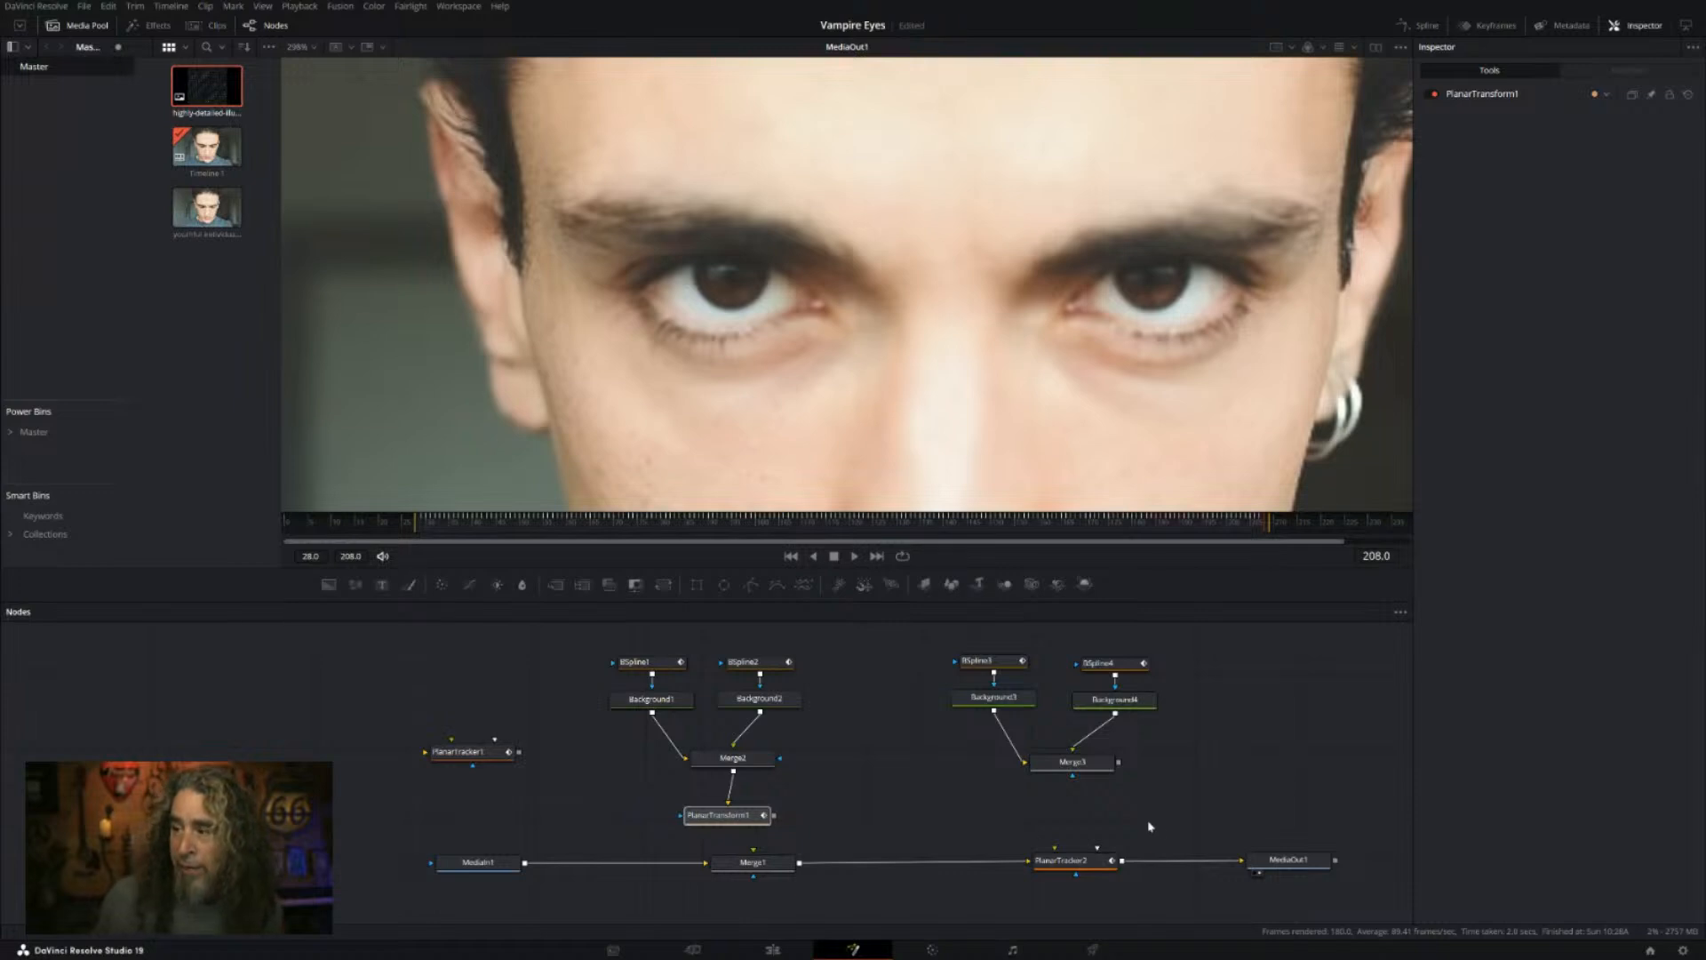
# Step: Create a Planar Transform from PlanarTracker2's track and place it directly below Merge3
pyautogui.click(1075, 860)
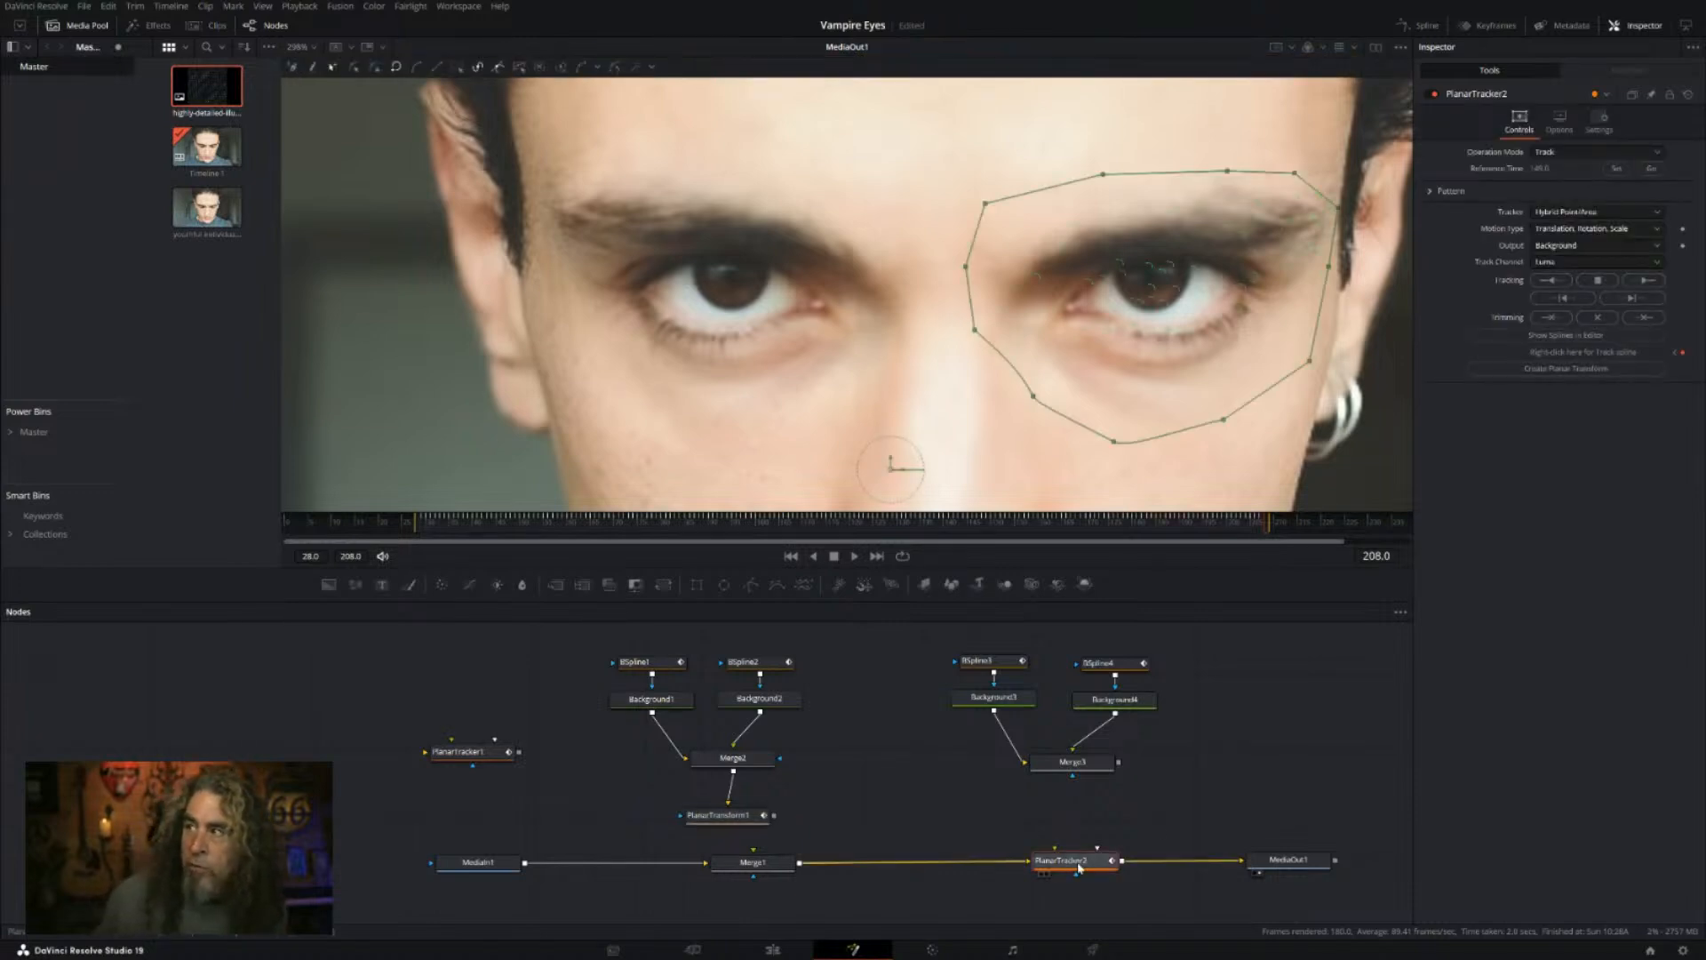
pyautogui.click(1566, 369)
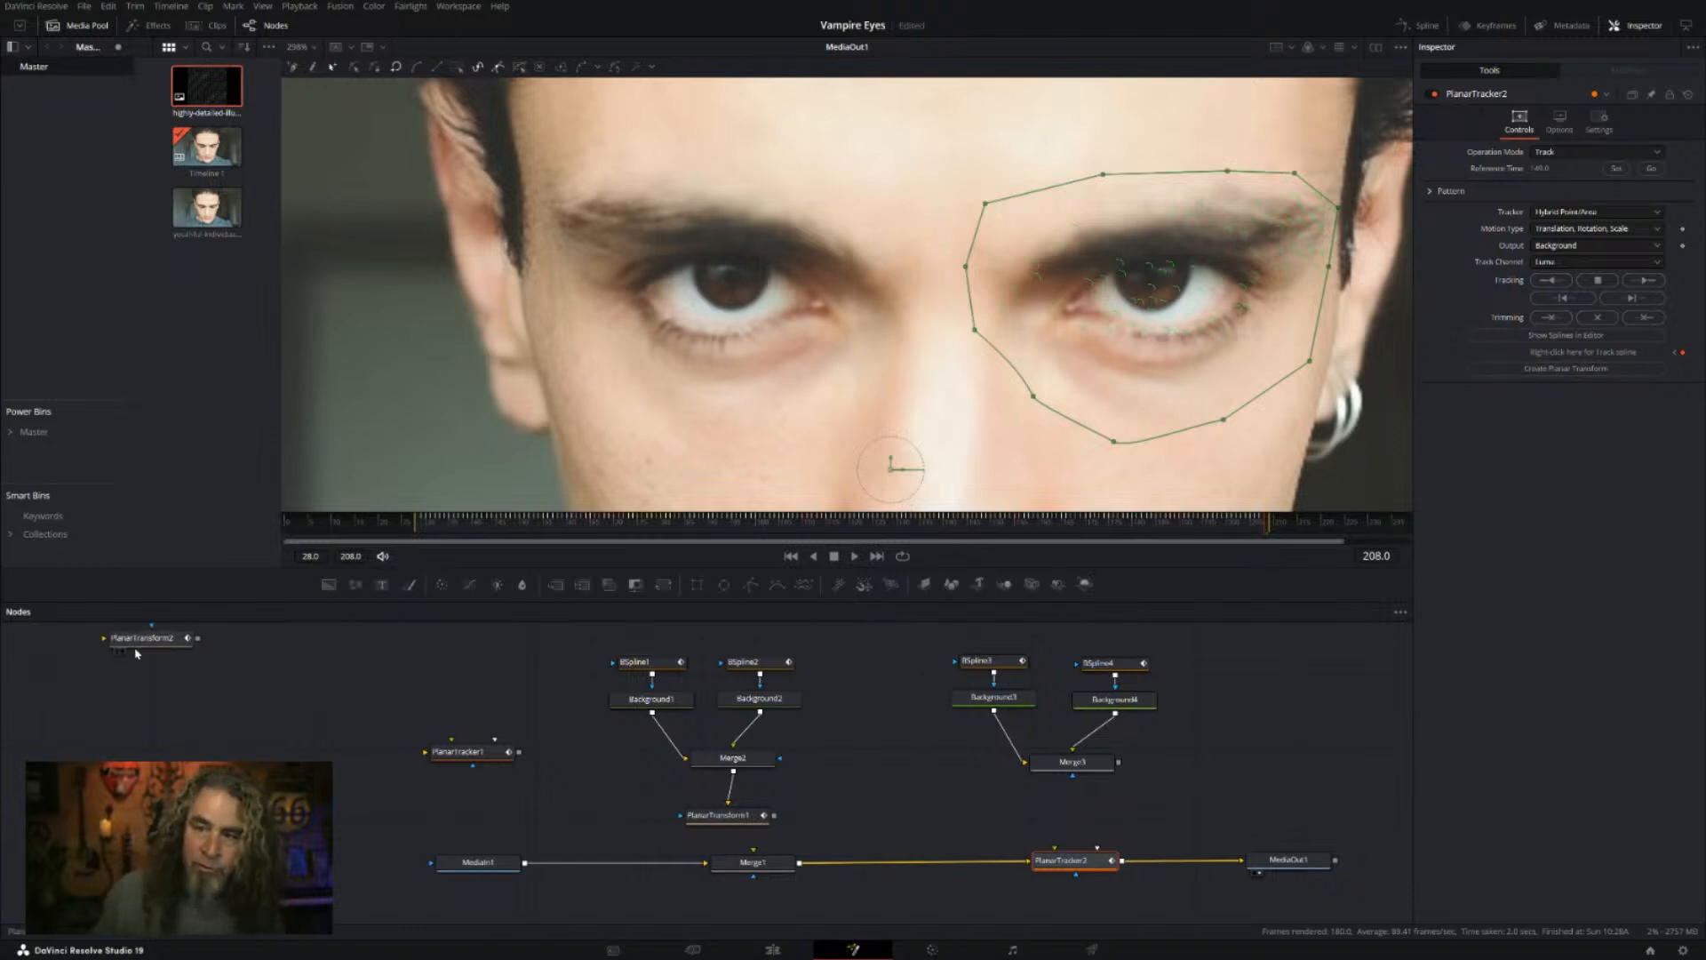
pyautogui.moveTo(147, 650); pyautogui.dragTo(1075, 820)
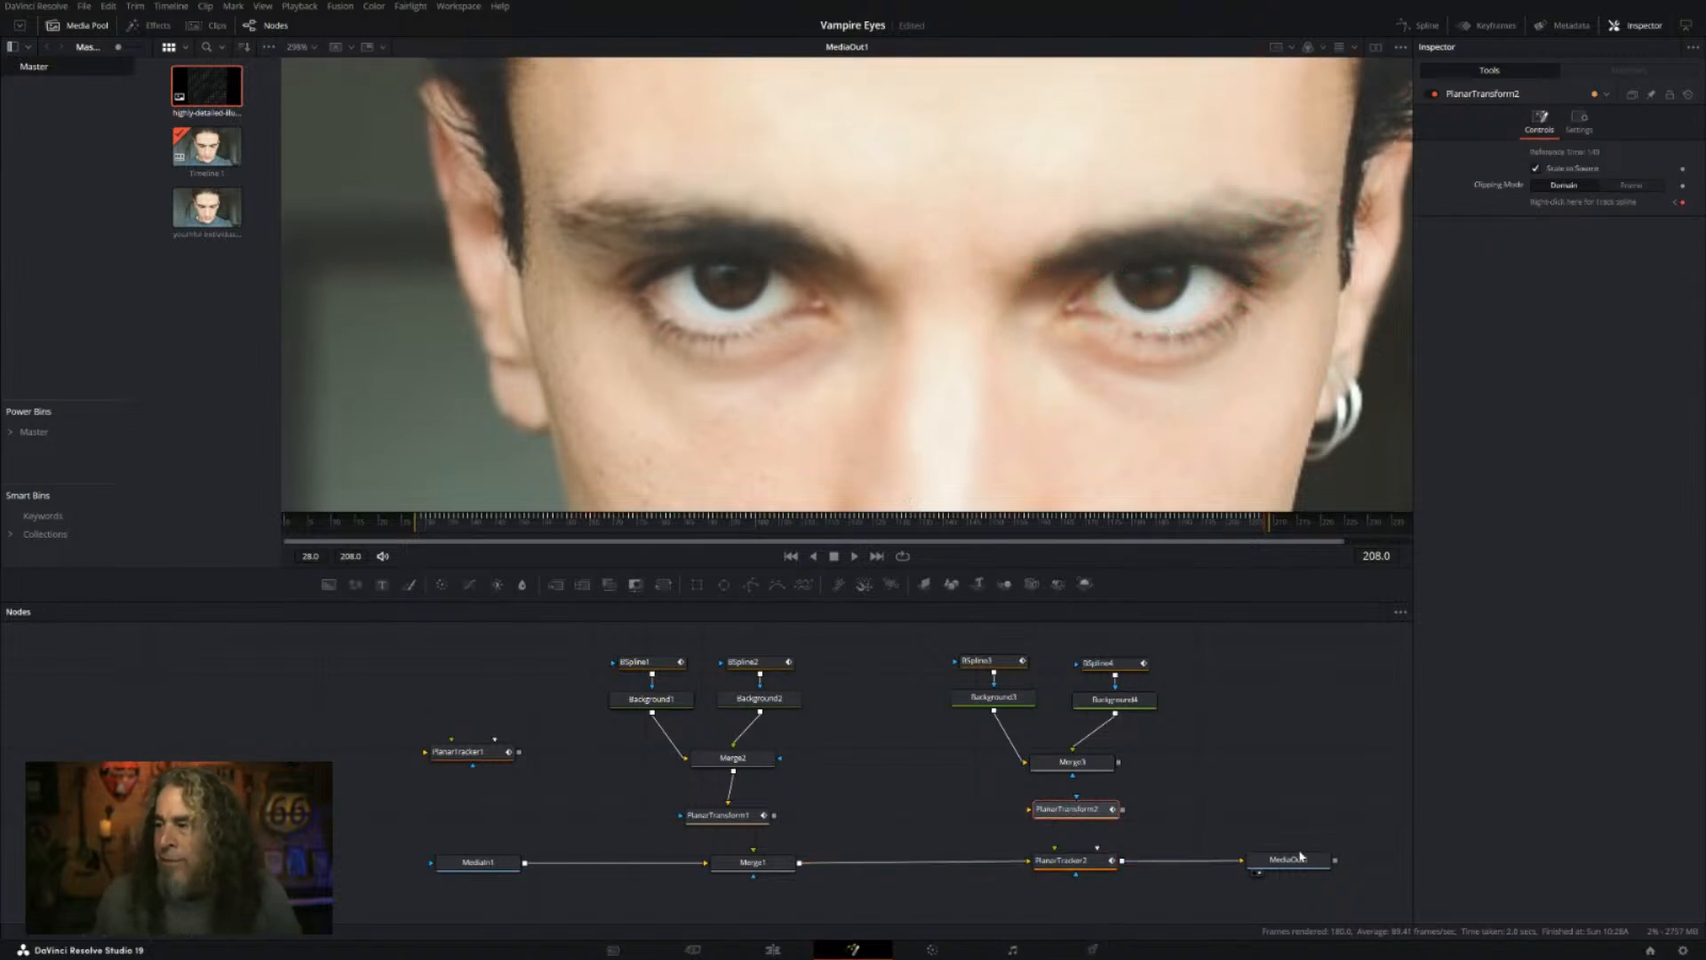
# Step: Disconnect PlanarTracker2 from Merge1 and MediaOut1 and move it out of the chain, above MediaOut1
pyautogui.click(1243, 862)
pyautogui.moveTo(1028, 864); pyautogui.dragTo(797, 866)
pyautogui.moveTo(1074, 863); pyautogui.dragTo(1316, 765)
pyautogui.moveTo(1239, 691); pyautogui.dragTo(1399, 783)
pyautogui.moveTo(924, 626); pyautogui.dragTo(1187, 795)
pyautogui.moveTo(385, 727); pyautogui.dragTo(566, 796)
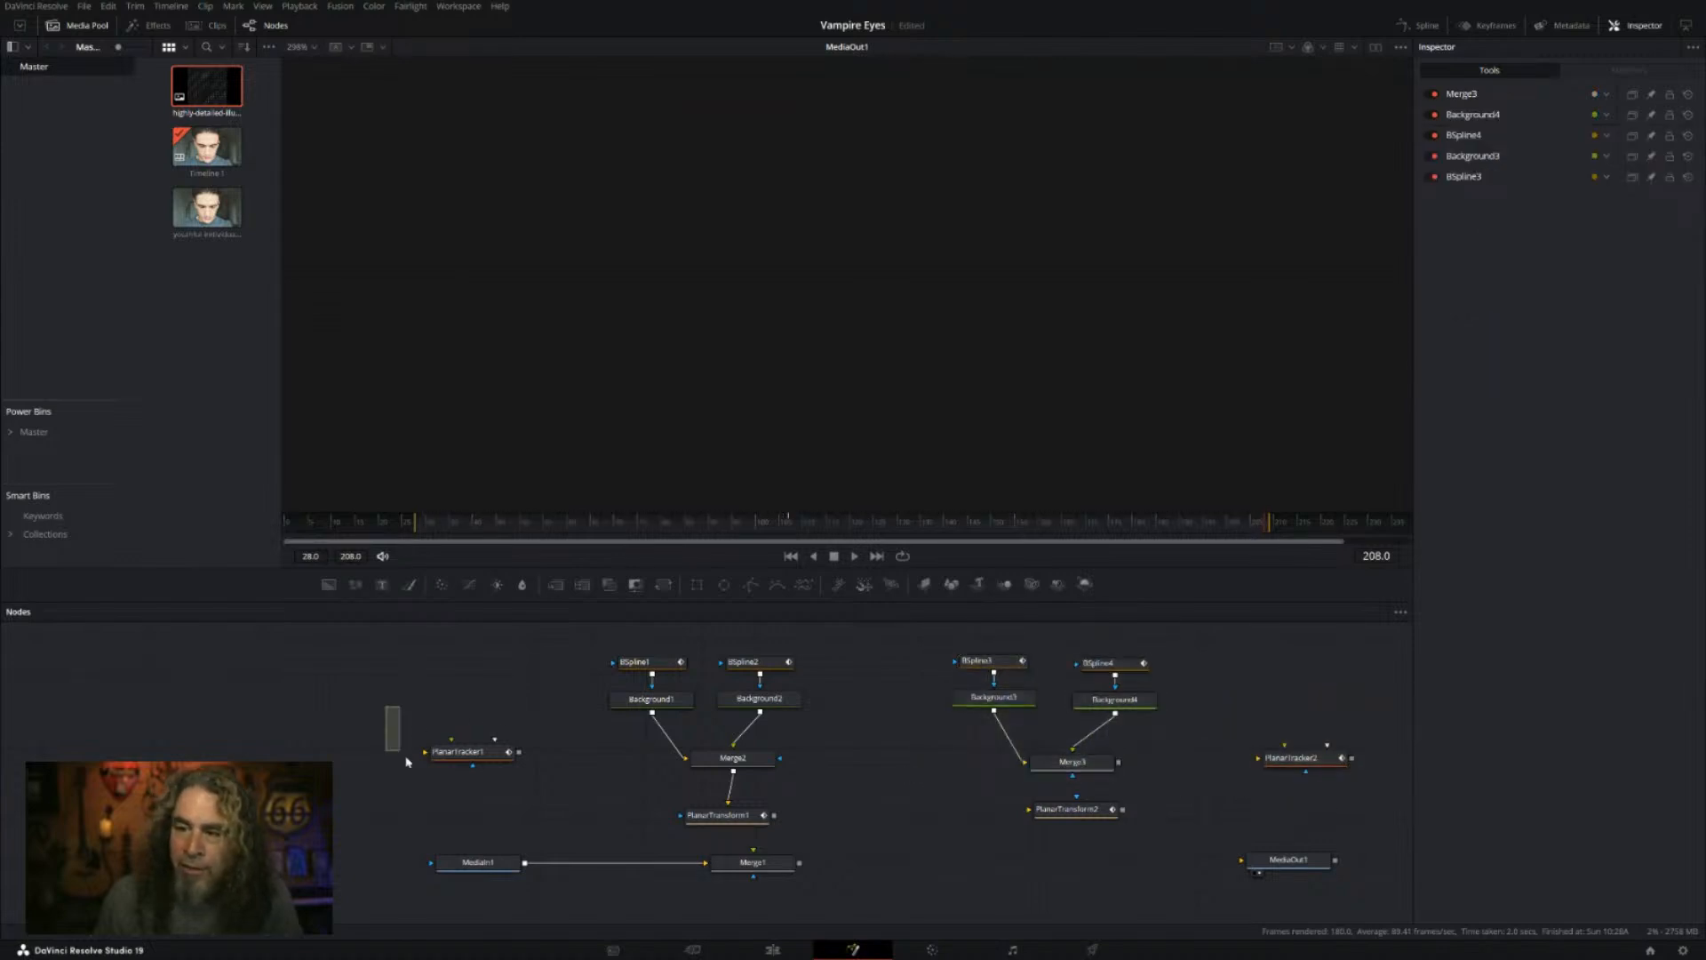
pyautogui.moveTo(591, 626); pyautogui.dragTo(862, 795)
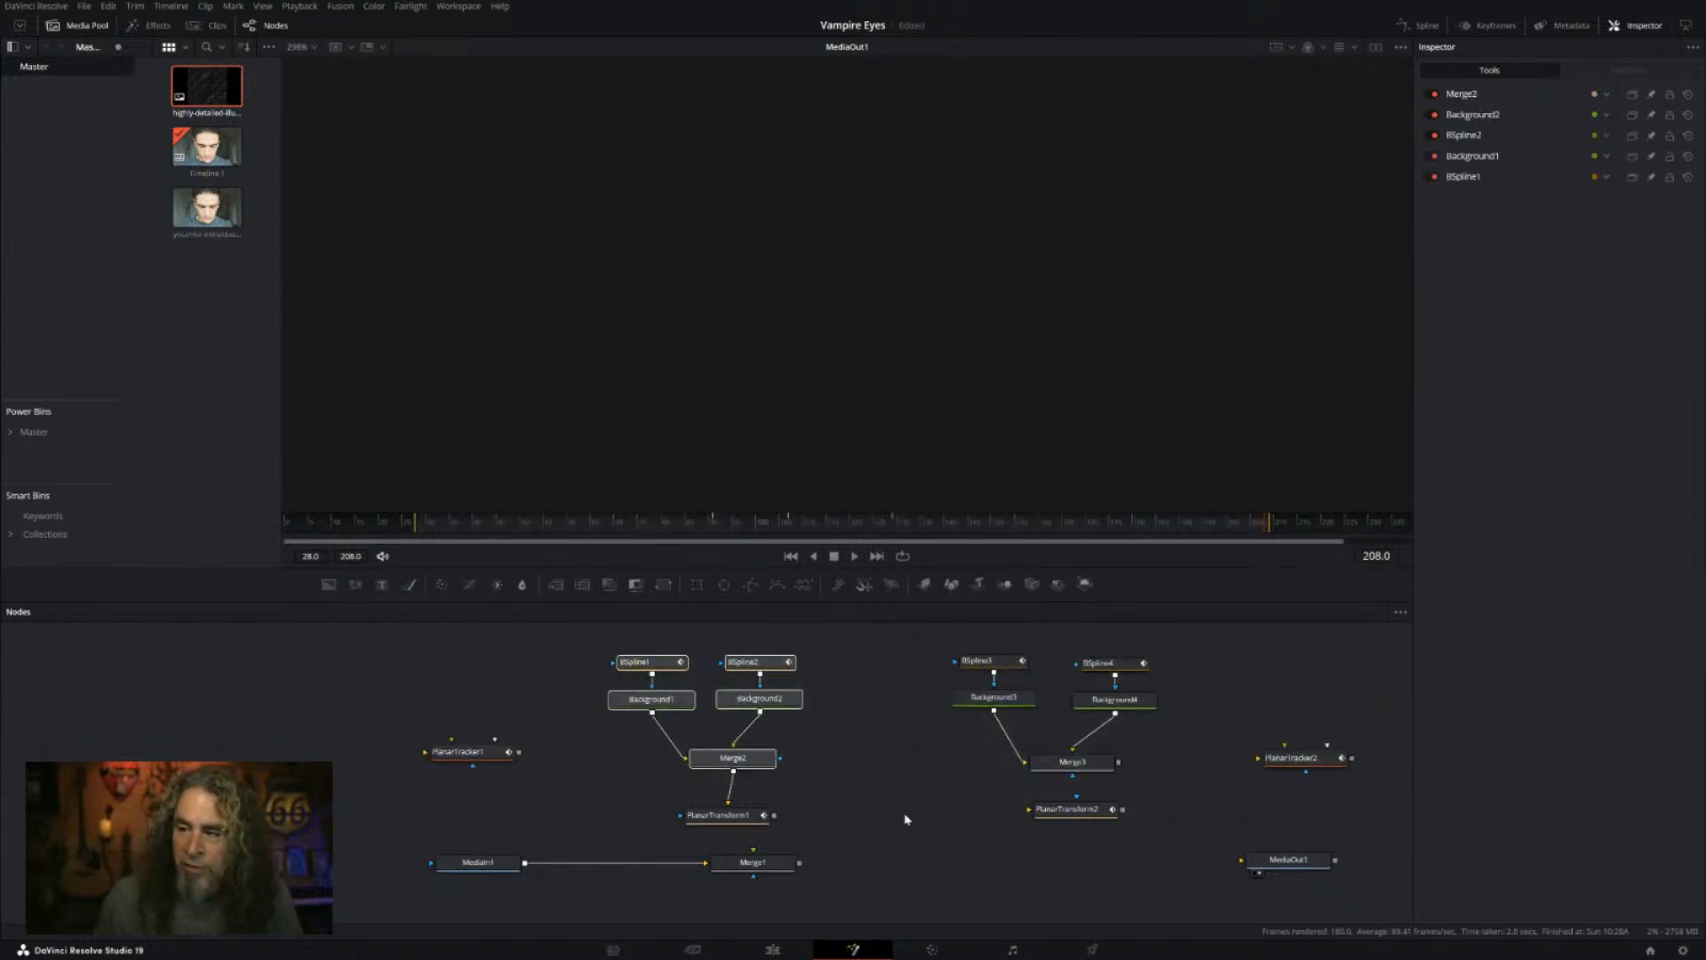
# Step: Connect Merge3 to PlanarTransform2, Merge1 to MediaOut1, and PlanarTransform1 to Merge1's foreground
pyautogui.moveTo(1118, 763); pyautogui.dragTo(1077, 821)
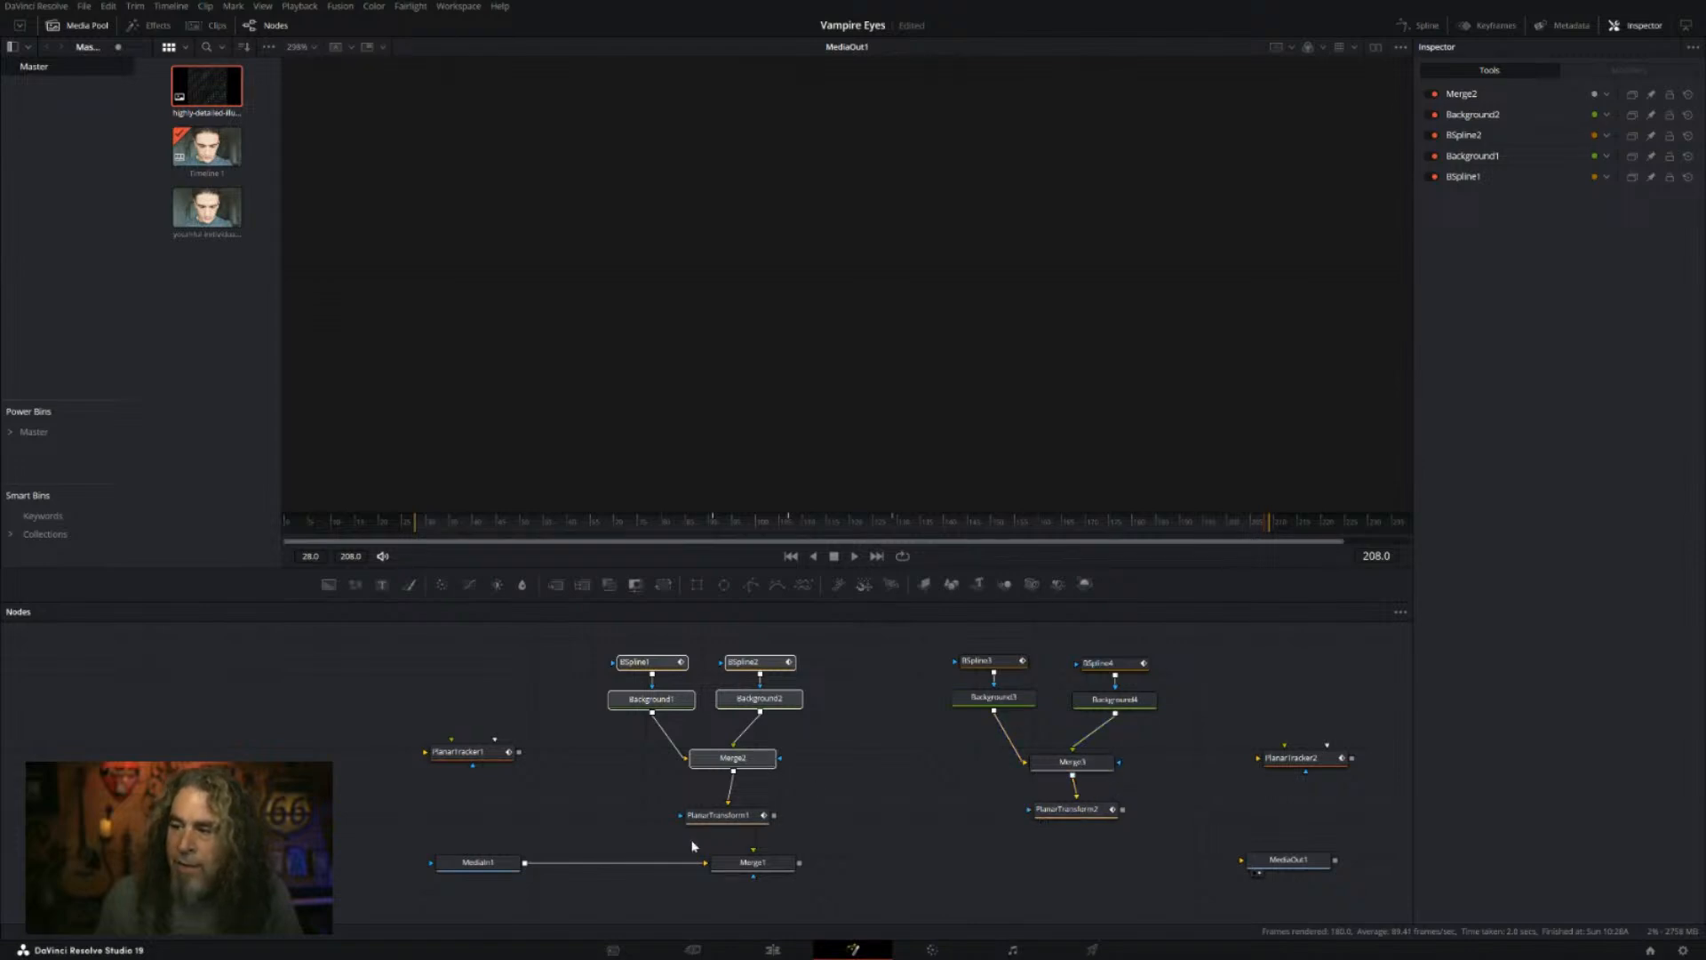
pyautogui.moveTo(799, 862); pyautogui.dragTo(1288, 863)
pyautogui.moveTo(774, 815); pyautogui.dragTo(766, 865)
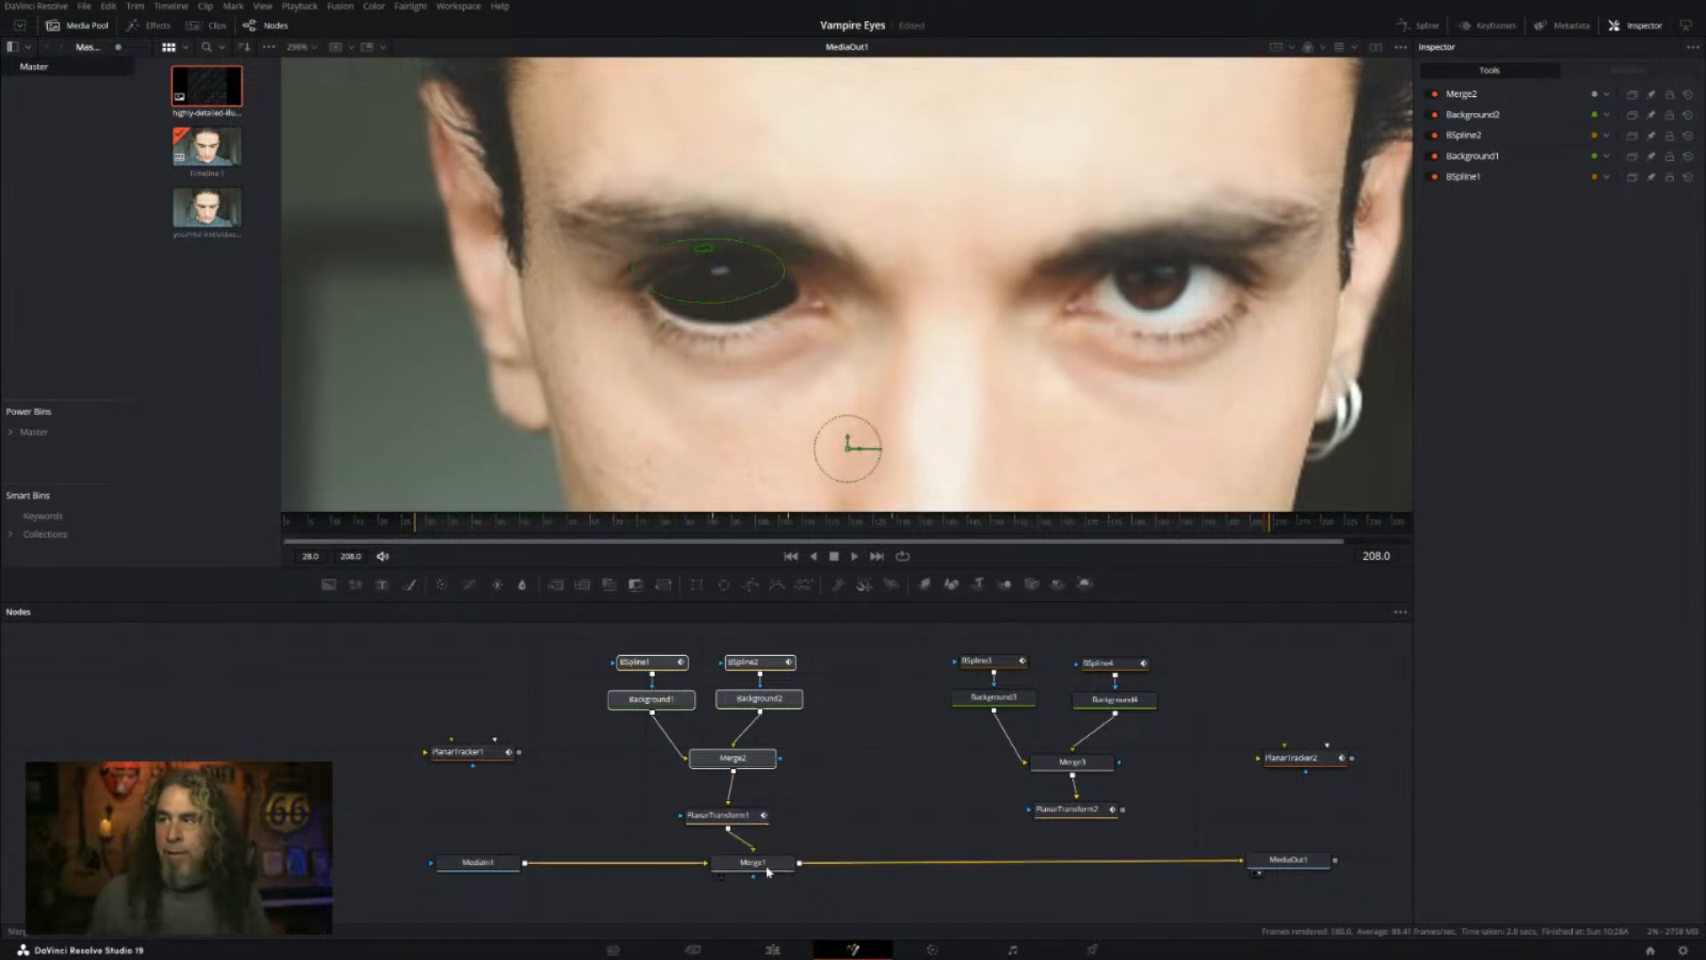
pyautogui.click(903, 796)
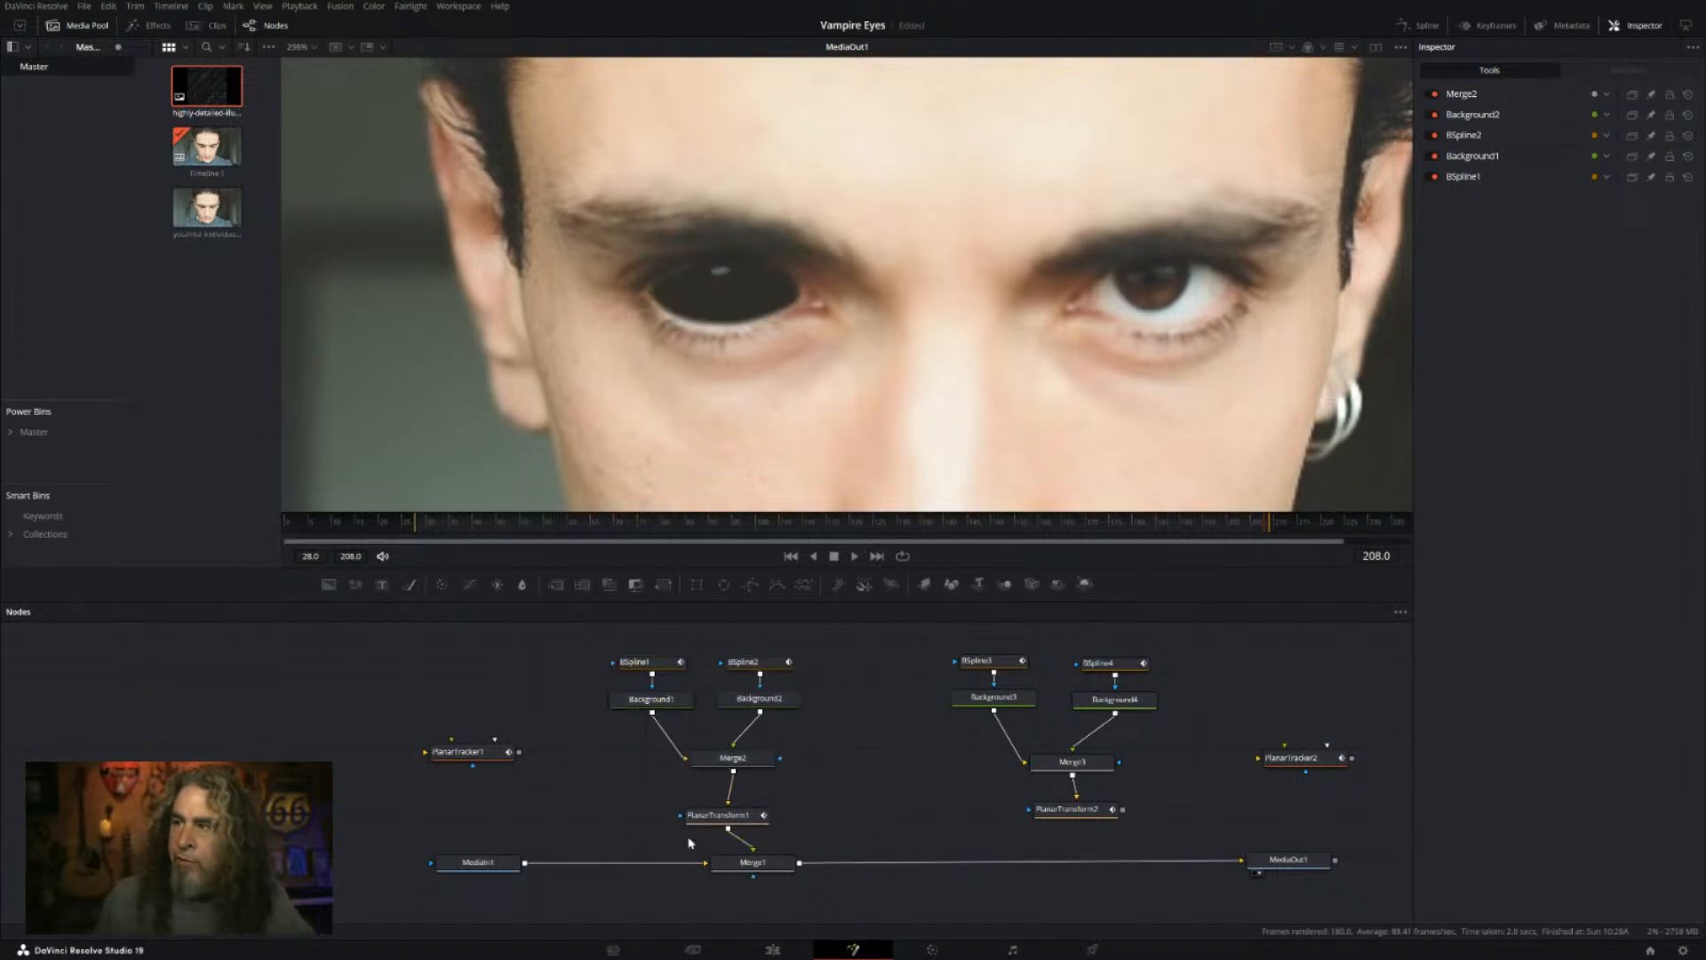
# Step: Add a Merge node between Merge1 and MediaOut1 below PlanarTransform2, and connect PlanarTransform2 to its foreground
pyautogui.moveTo(1123, 809); pyautogui.dragTo(1088, 813)
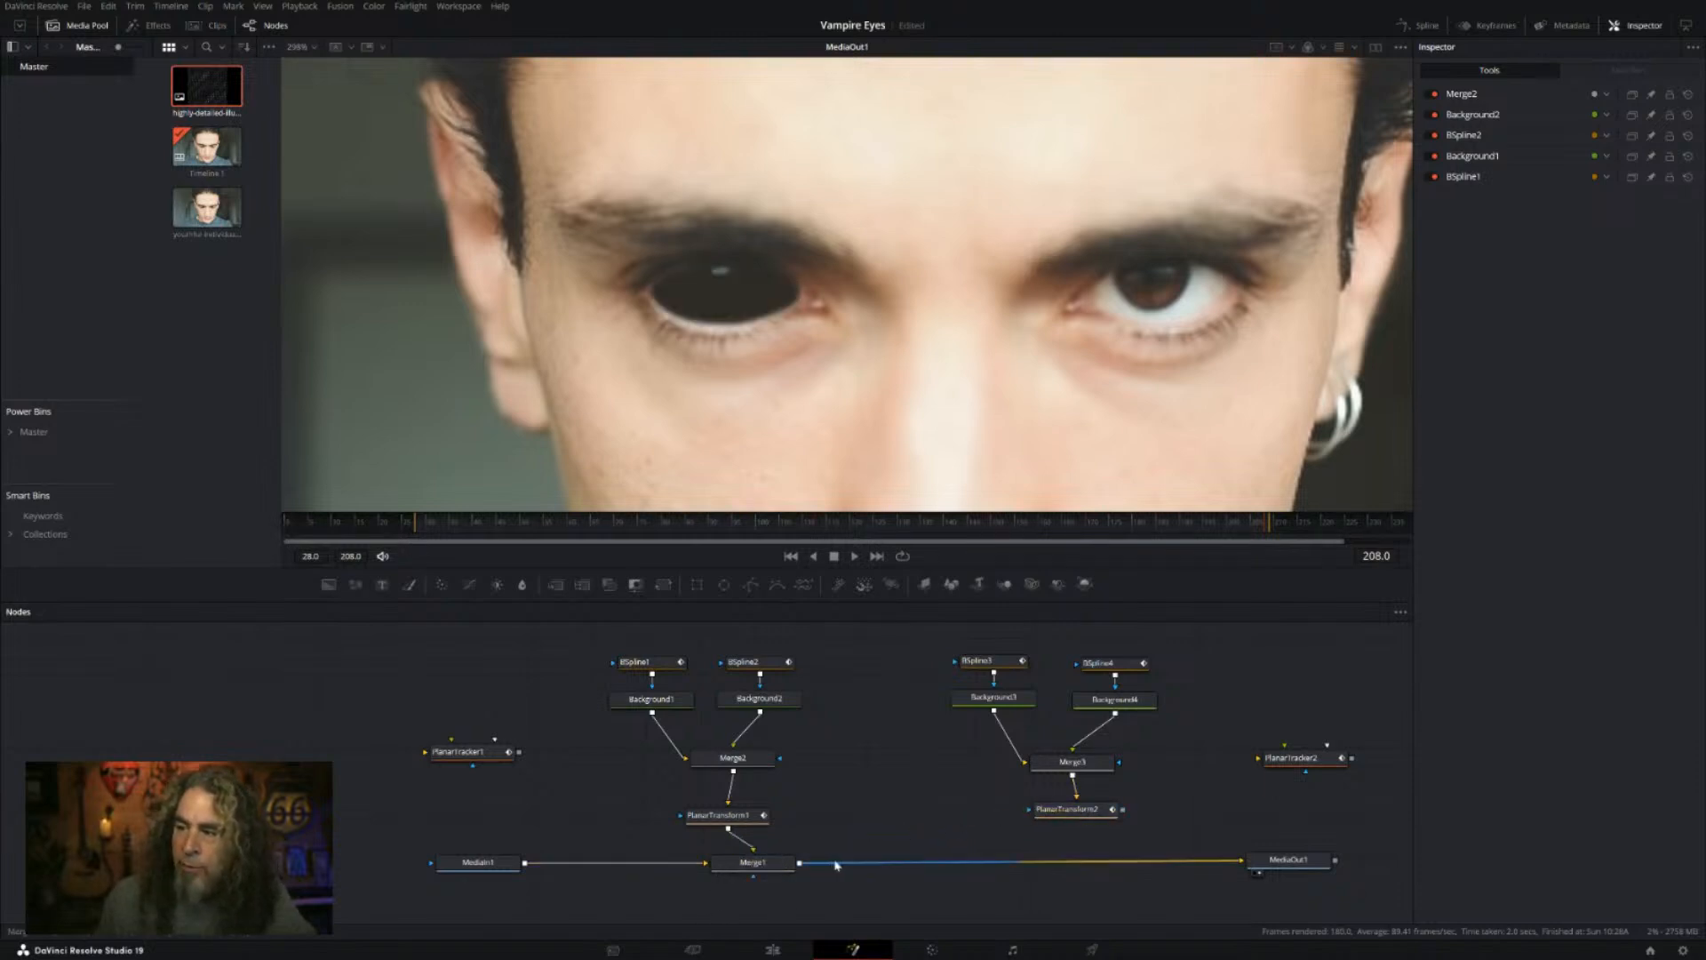
pyautogui.click(769, 869)
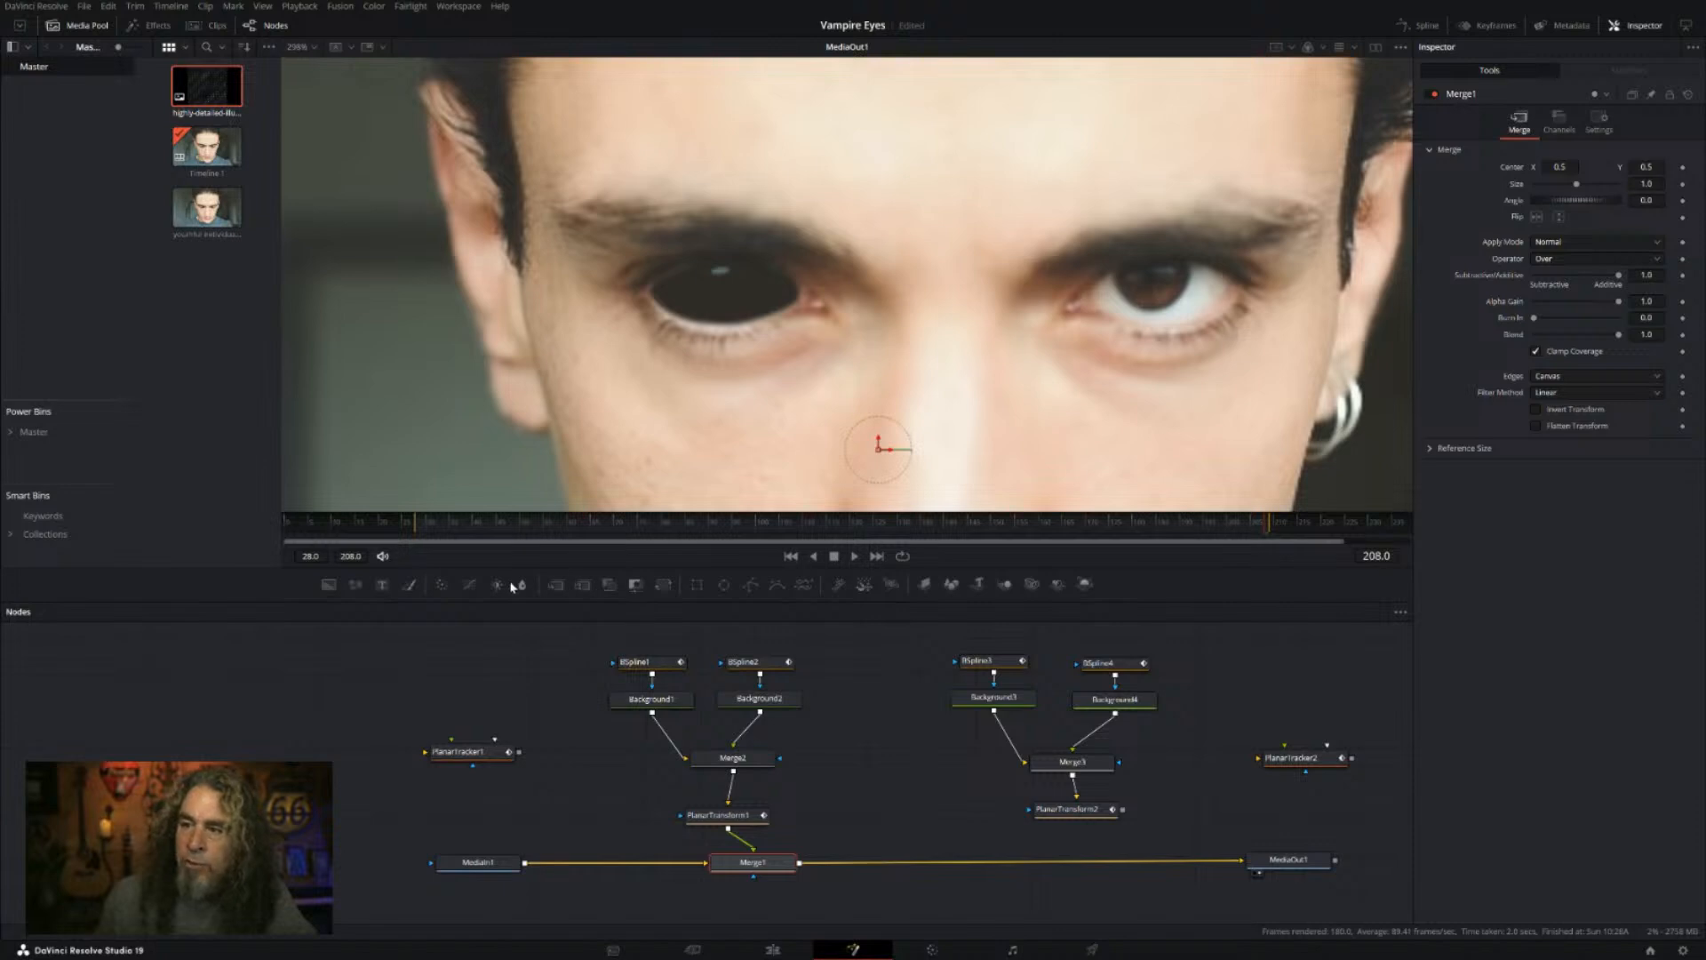
pyautogui.click(558, 586)
pyautogui.moveTo(885, 869); pyautogui.dragTo(1076, 869)
pyautogui.moveTo(1123, 810); pyautogui.dragTo(1053, 862)
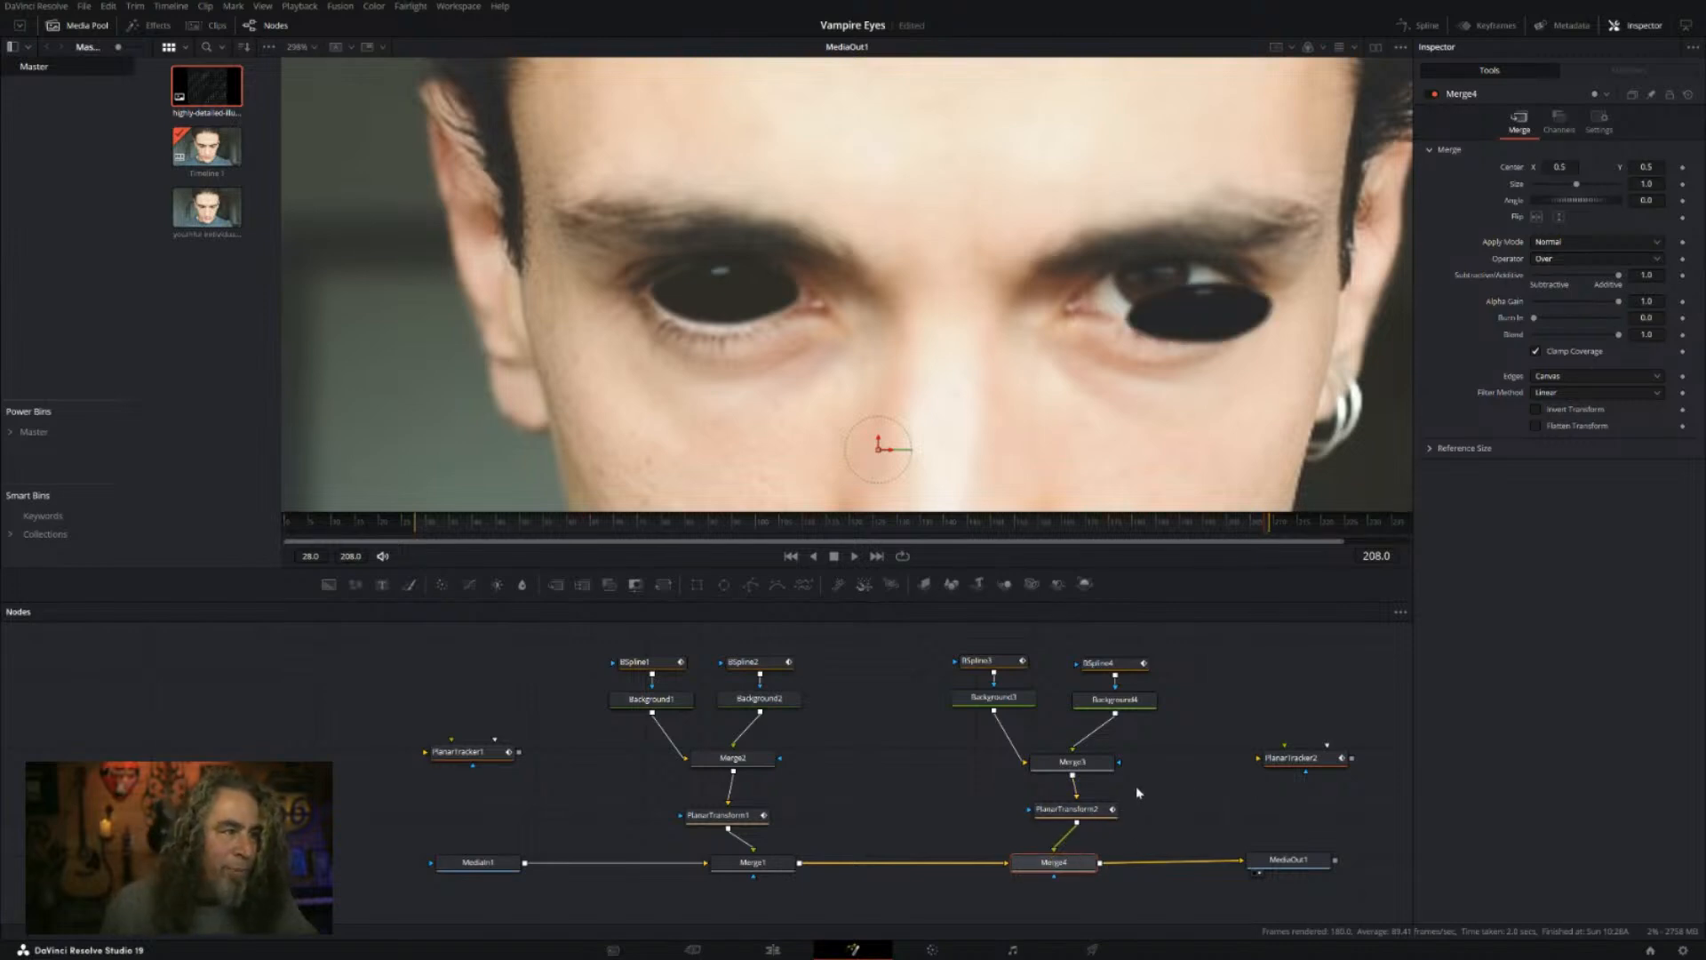
# Step: Tidy the graph by aligning the first eye's node group above Merge1 and the second eye's group above Merge4
pyautogui.moveTo(605, 632); pyautogui.dragTo(868, 830)
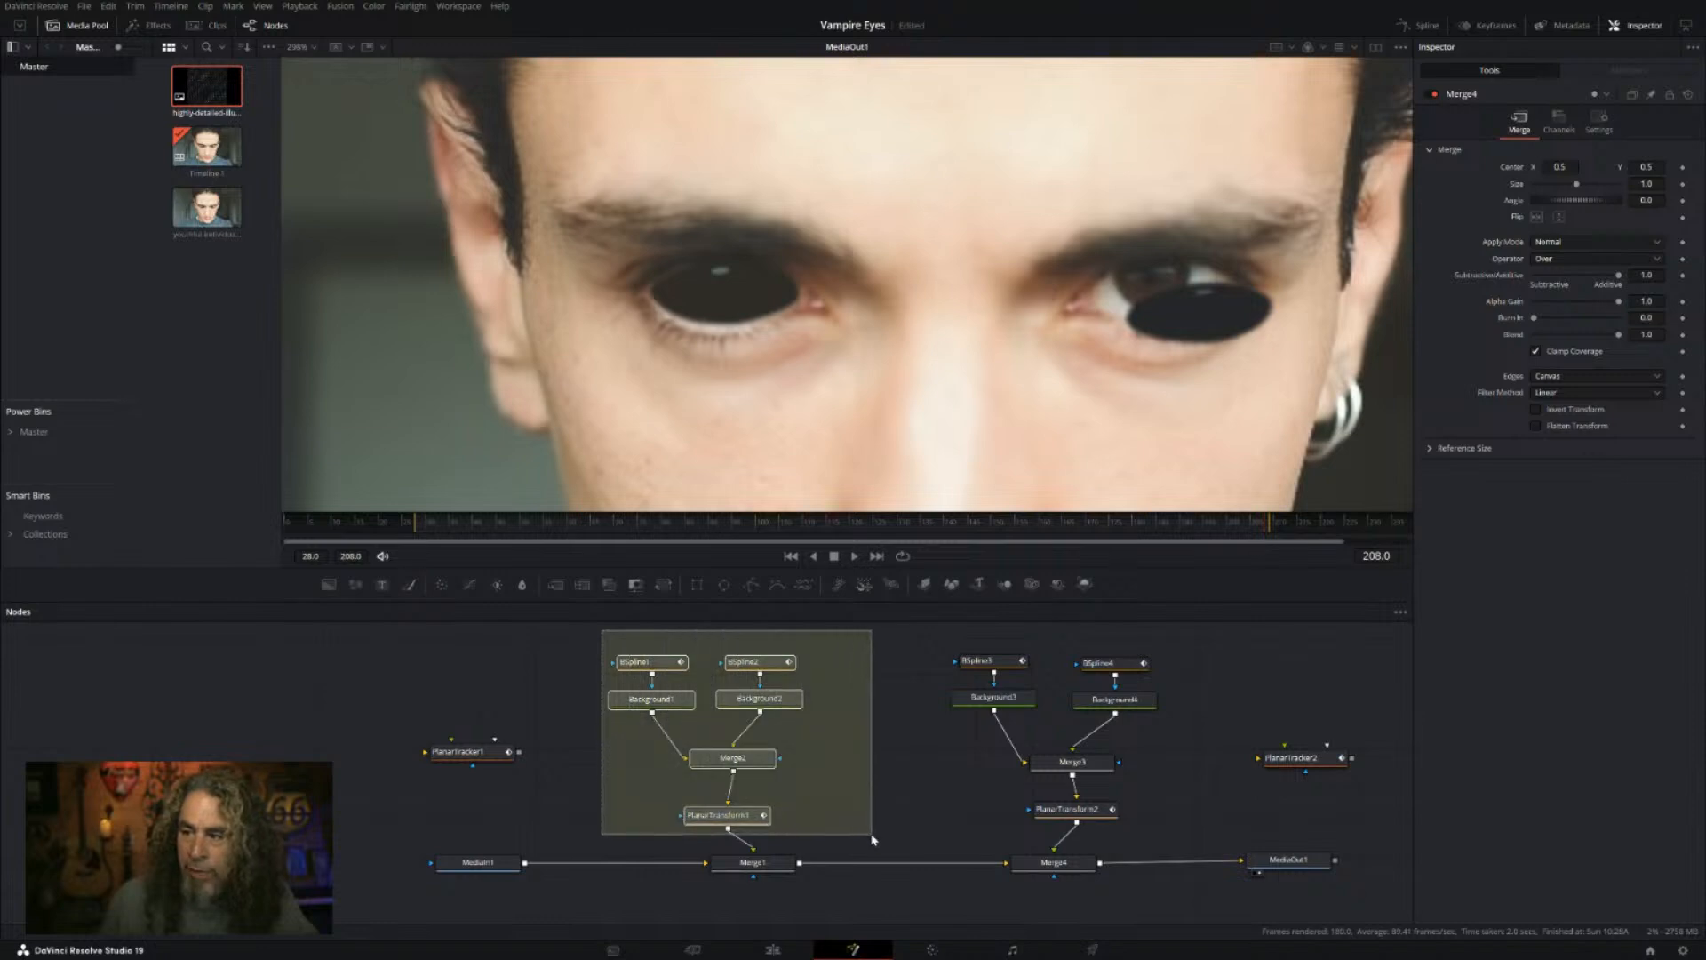
pyautogui.moveTo(748, 764); pyautogui.dragTo(771, 757)
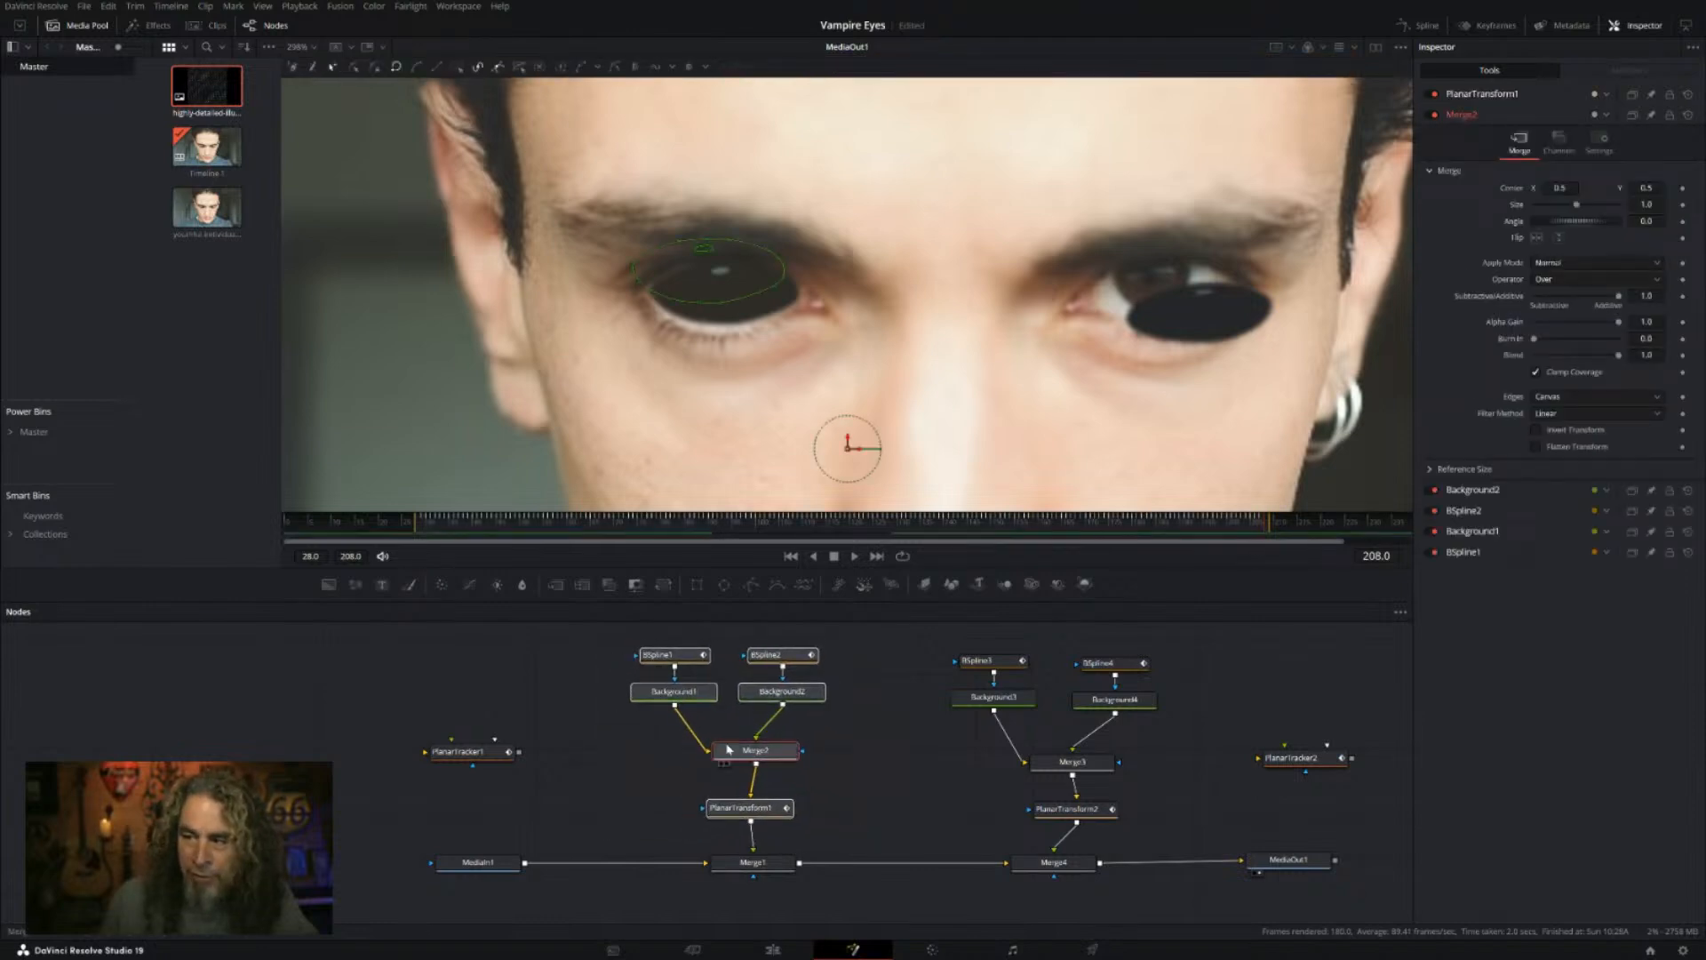
pyautogui.moveTo(950, 644); pyautogui.dragTo(1075, 807)
pyautogui.click(1075, 807)
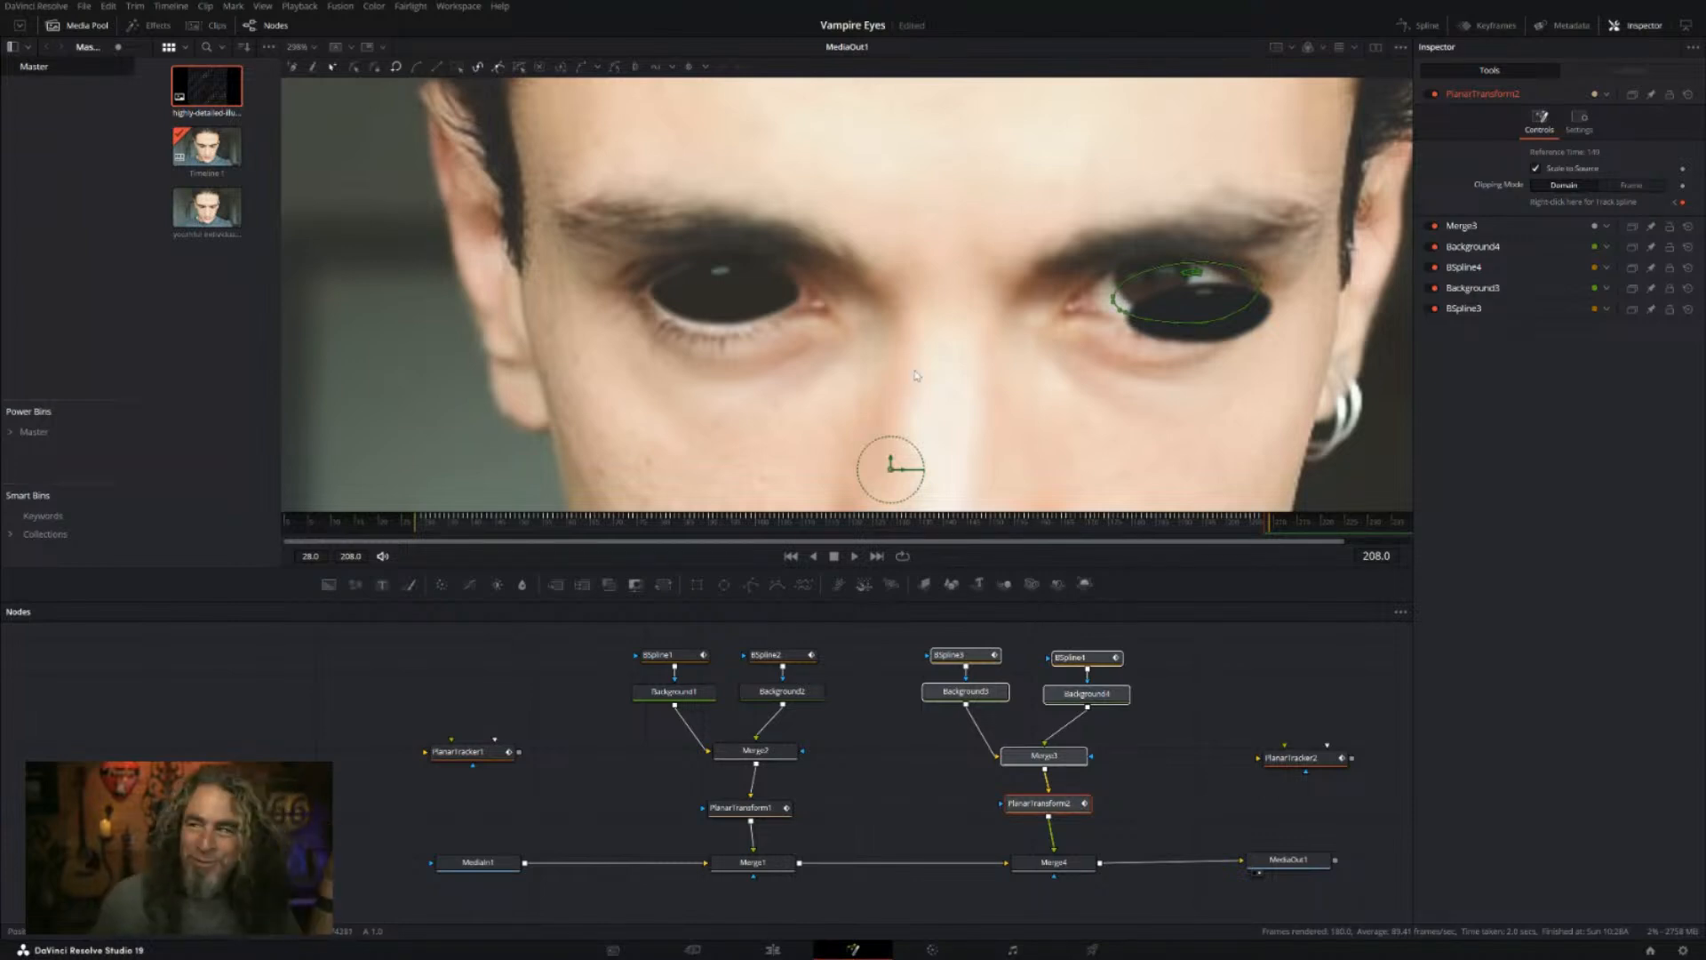
pyautogui.click(1189, 791)
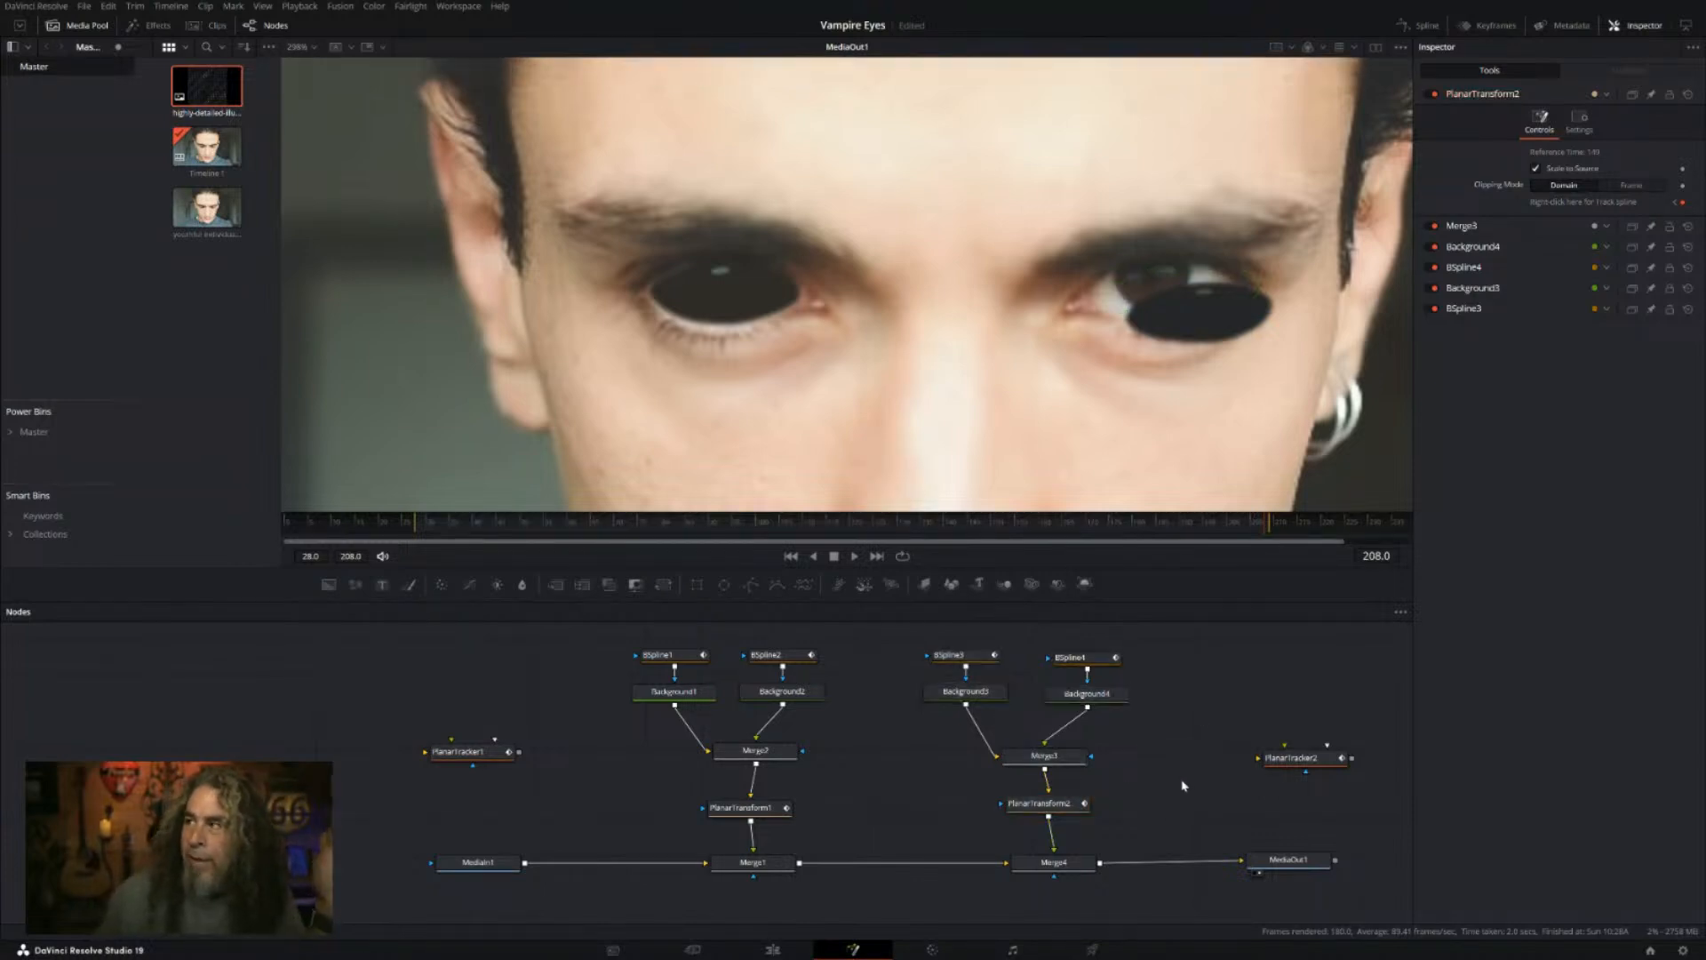
# Step: Turn off Scale to Source on PlanarTransform2 and scrub to frame 123 to check the second eye
pyautogui.click(1079, 808)
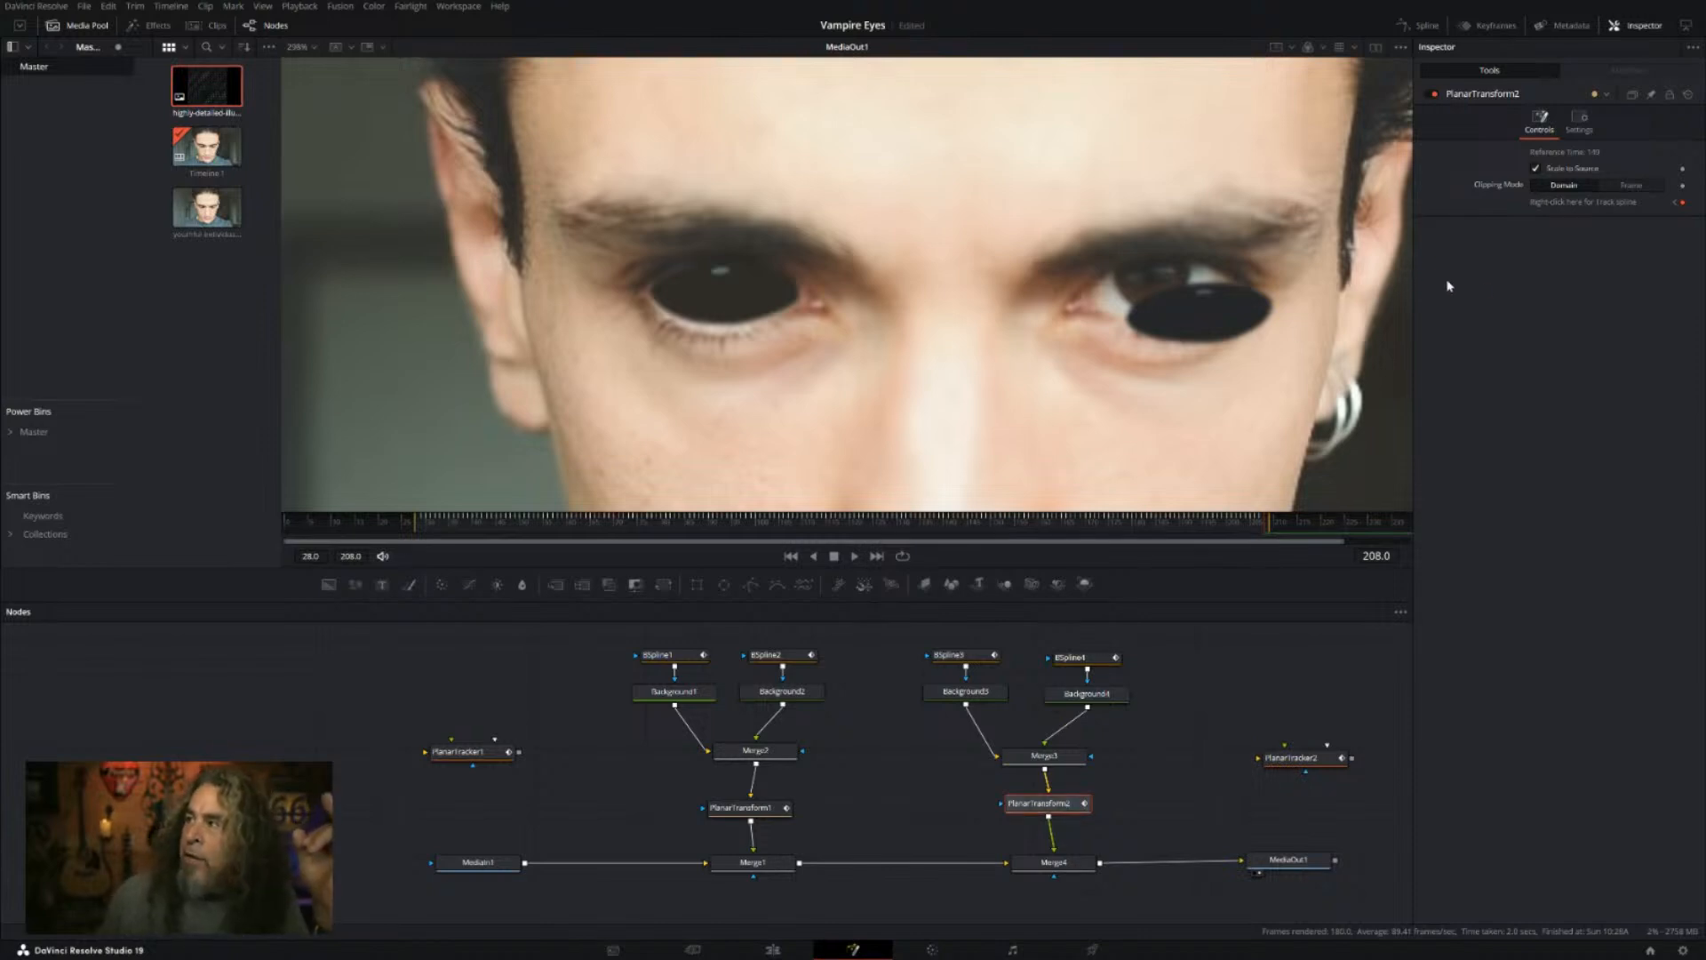
pyautogui.click(1537, 169)
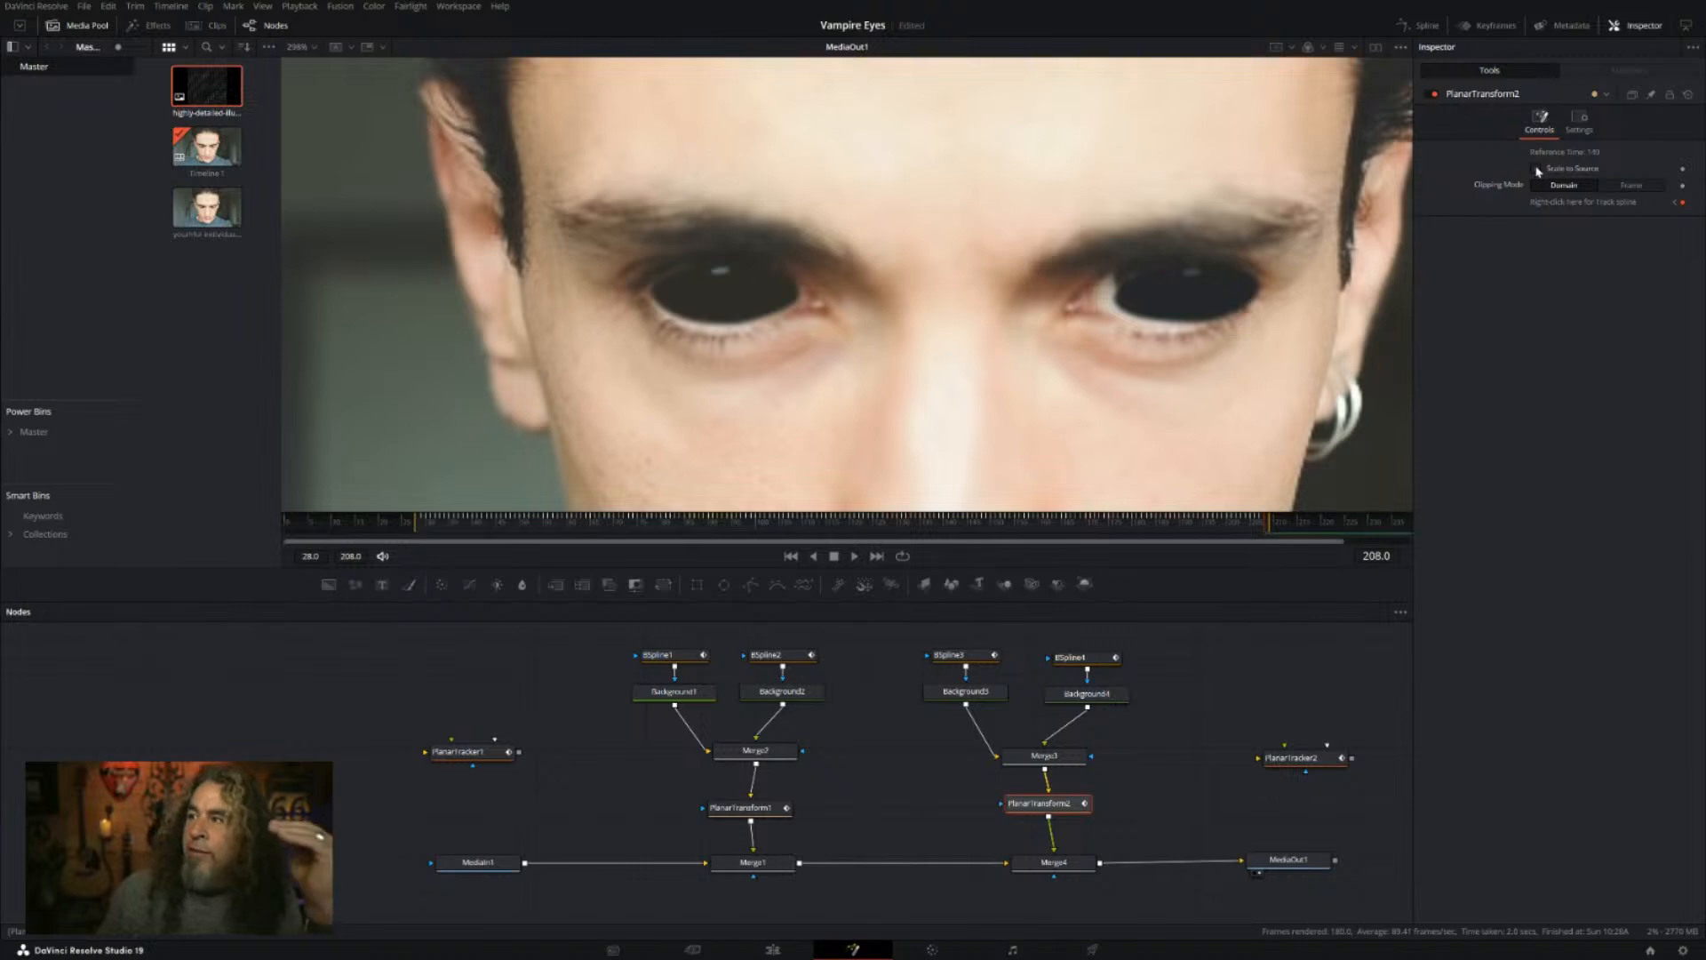
pyautogui.moveTo(922, 534); pyautogui.dragTo(873, 536)
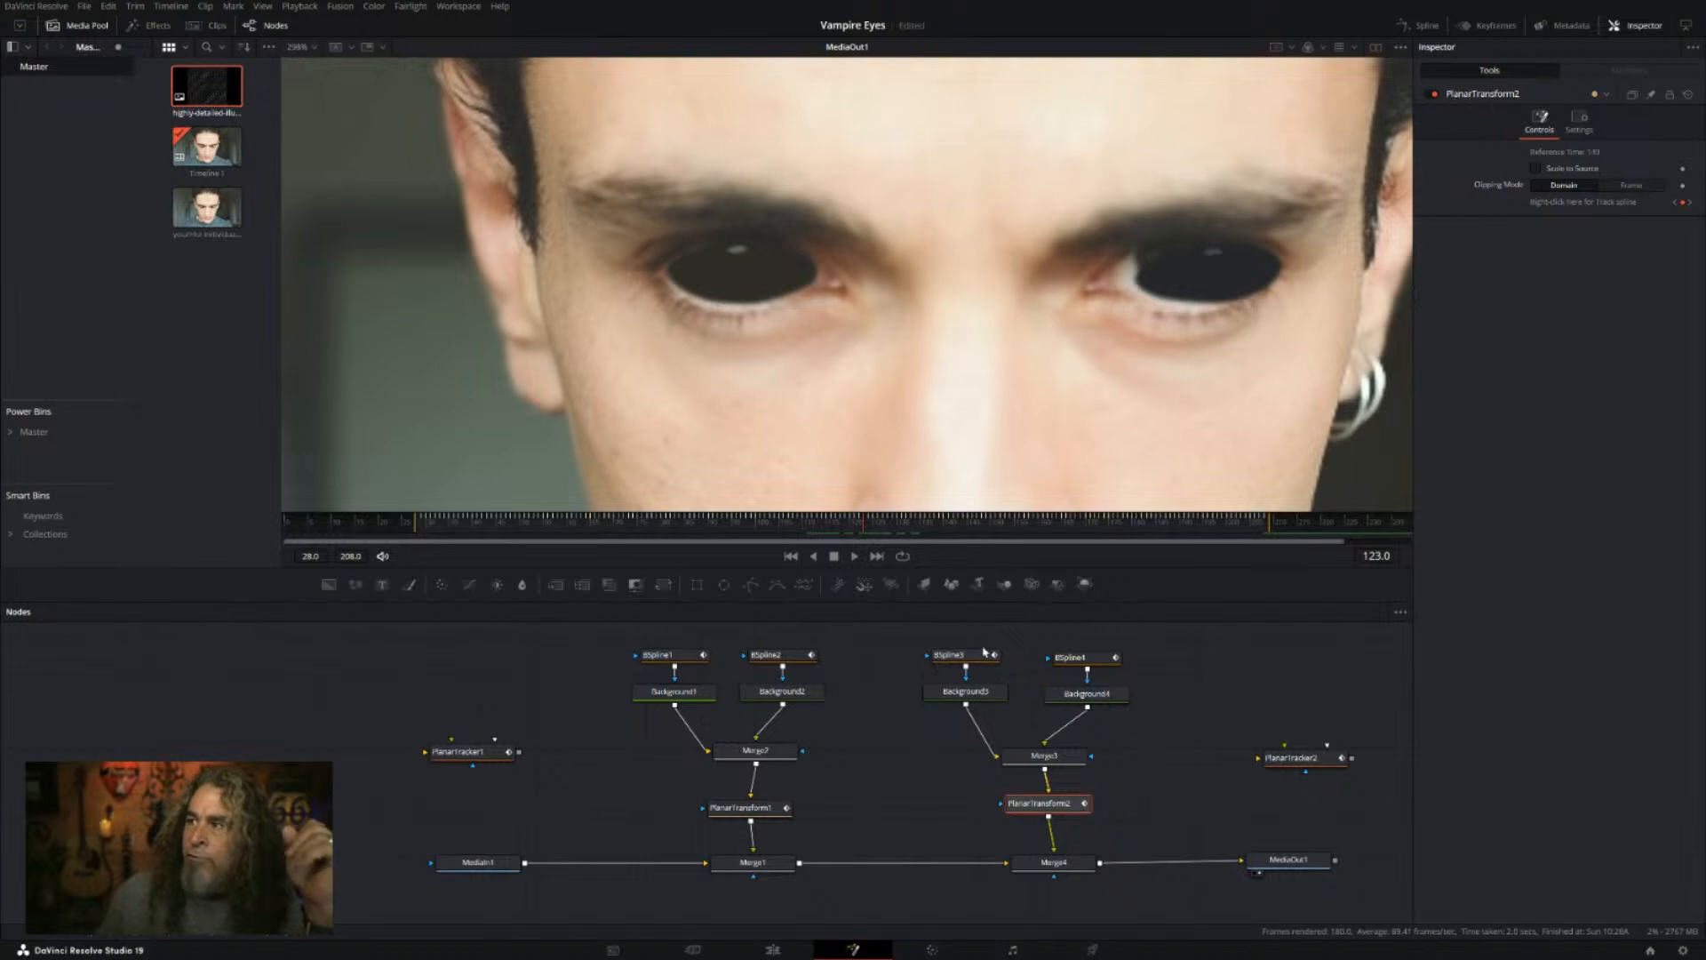
# Step: Reposition BSpline3's mask to cover the second eye at frame 123, and check its alignment at frame 141
pyautogui.click(975, 656)
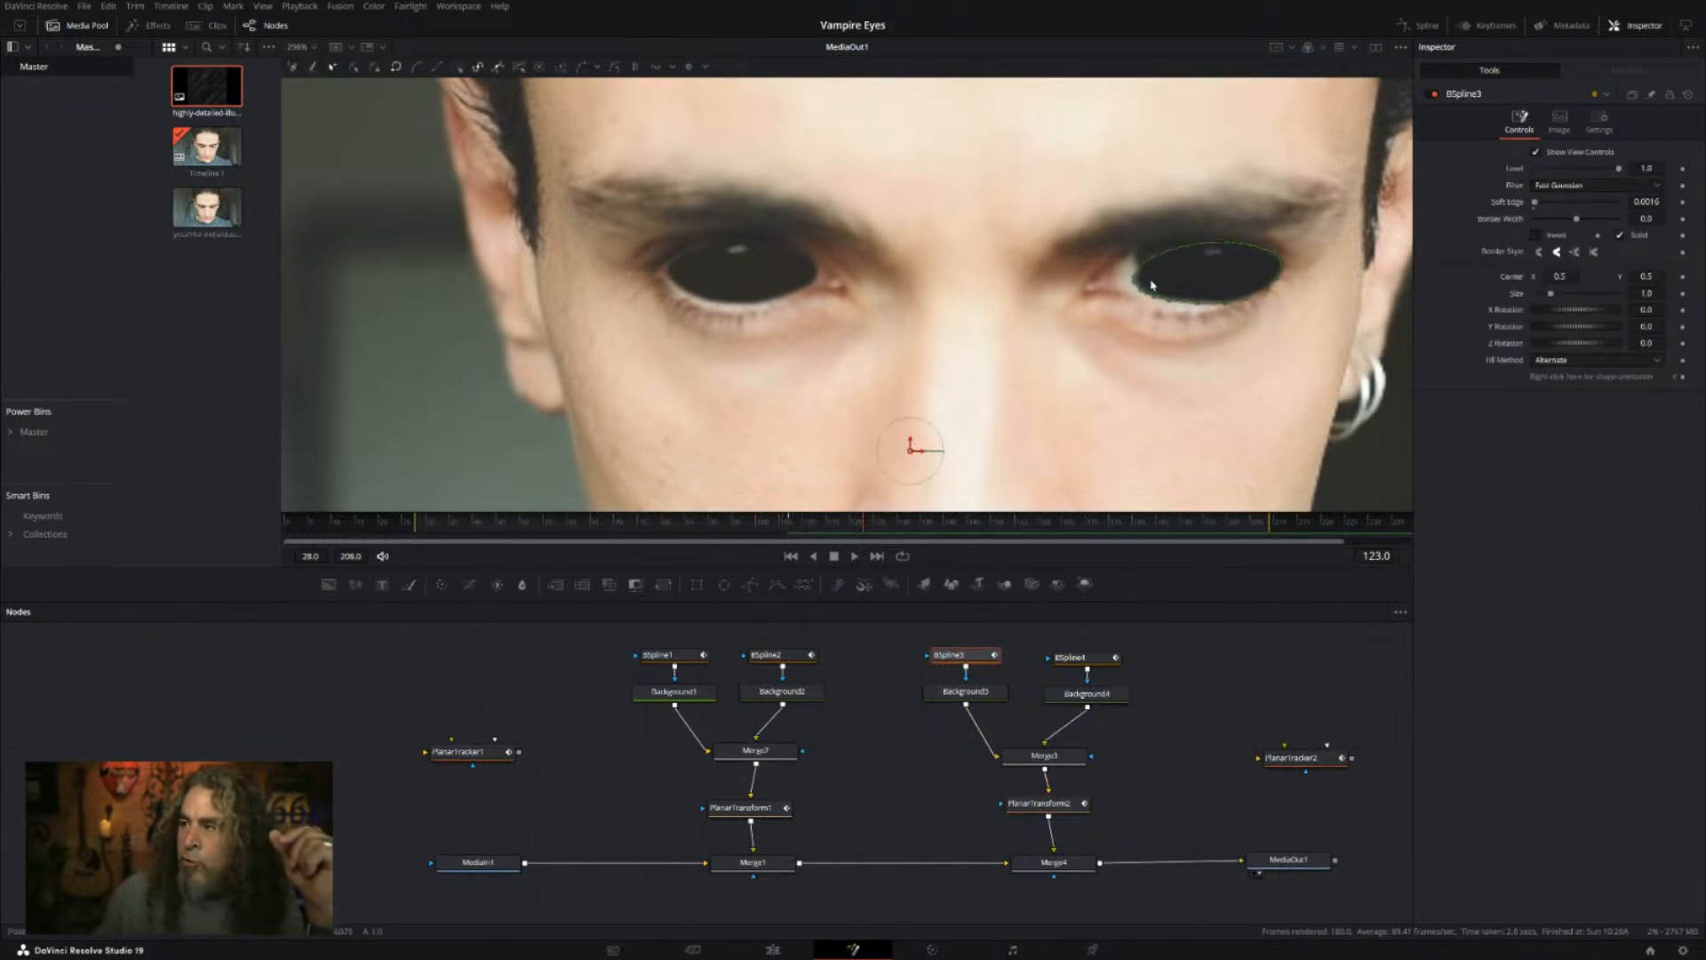
pyautogui.moveTo(911, 456); pyautogui.dragTo(892, 446)
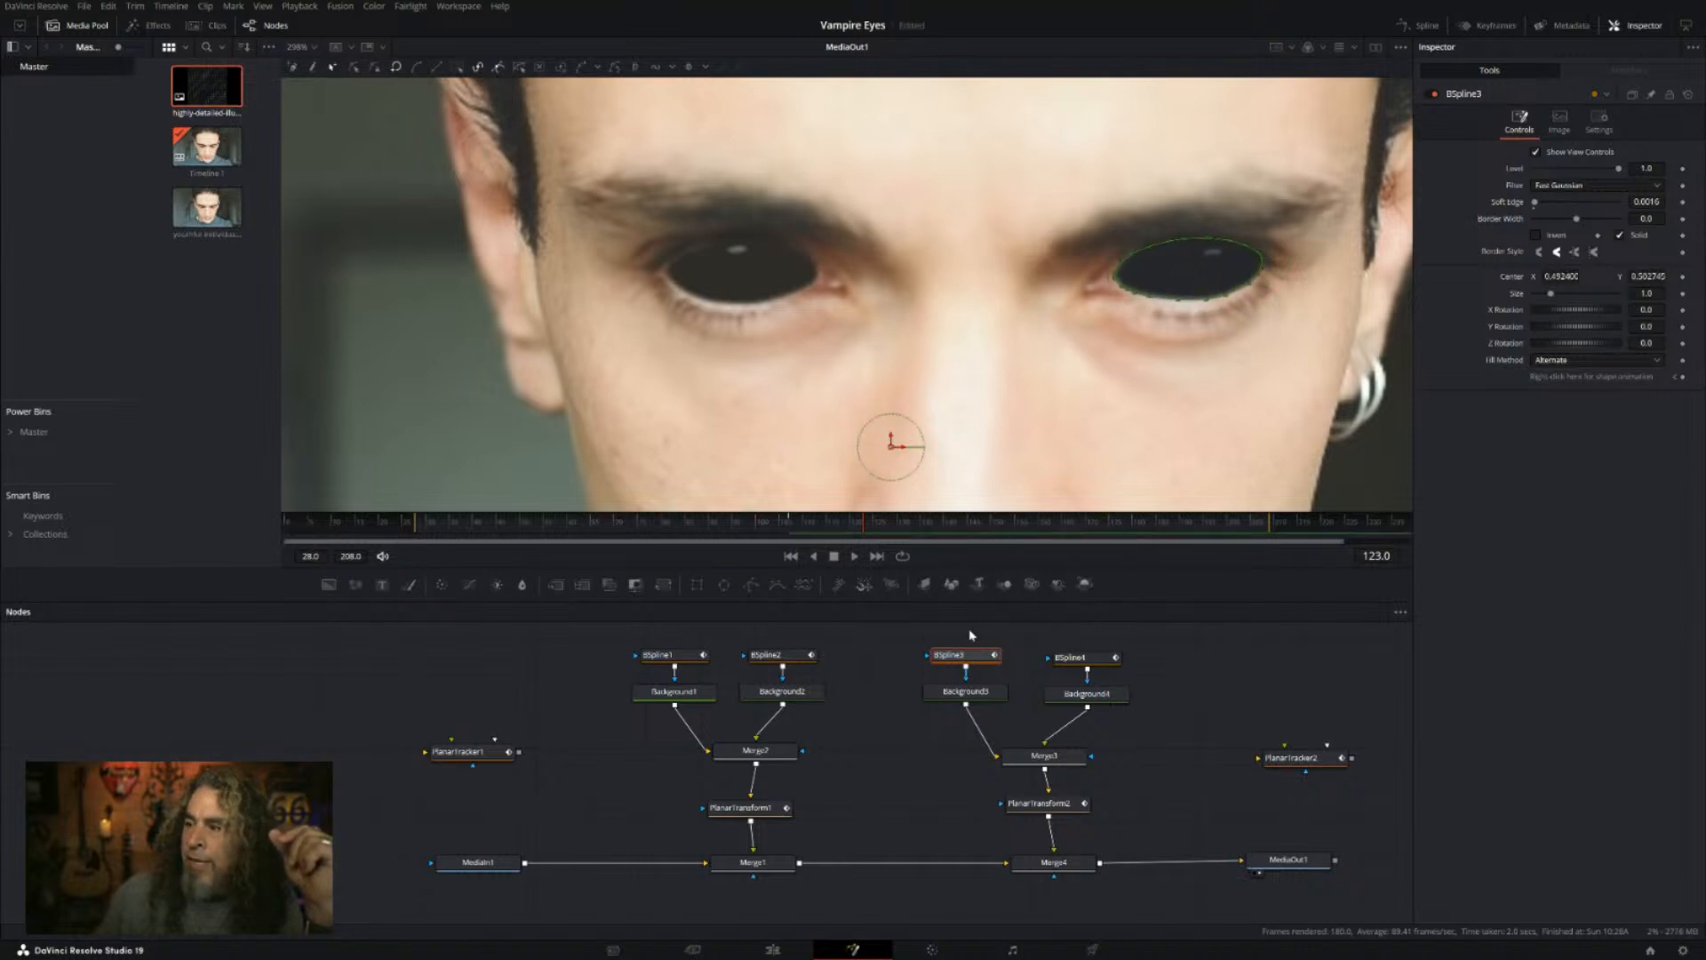
pyautogui.moveTo(838, 534); pyautogui.dragTo(947, 524)
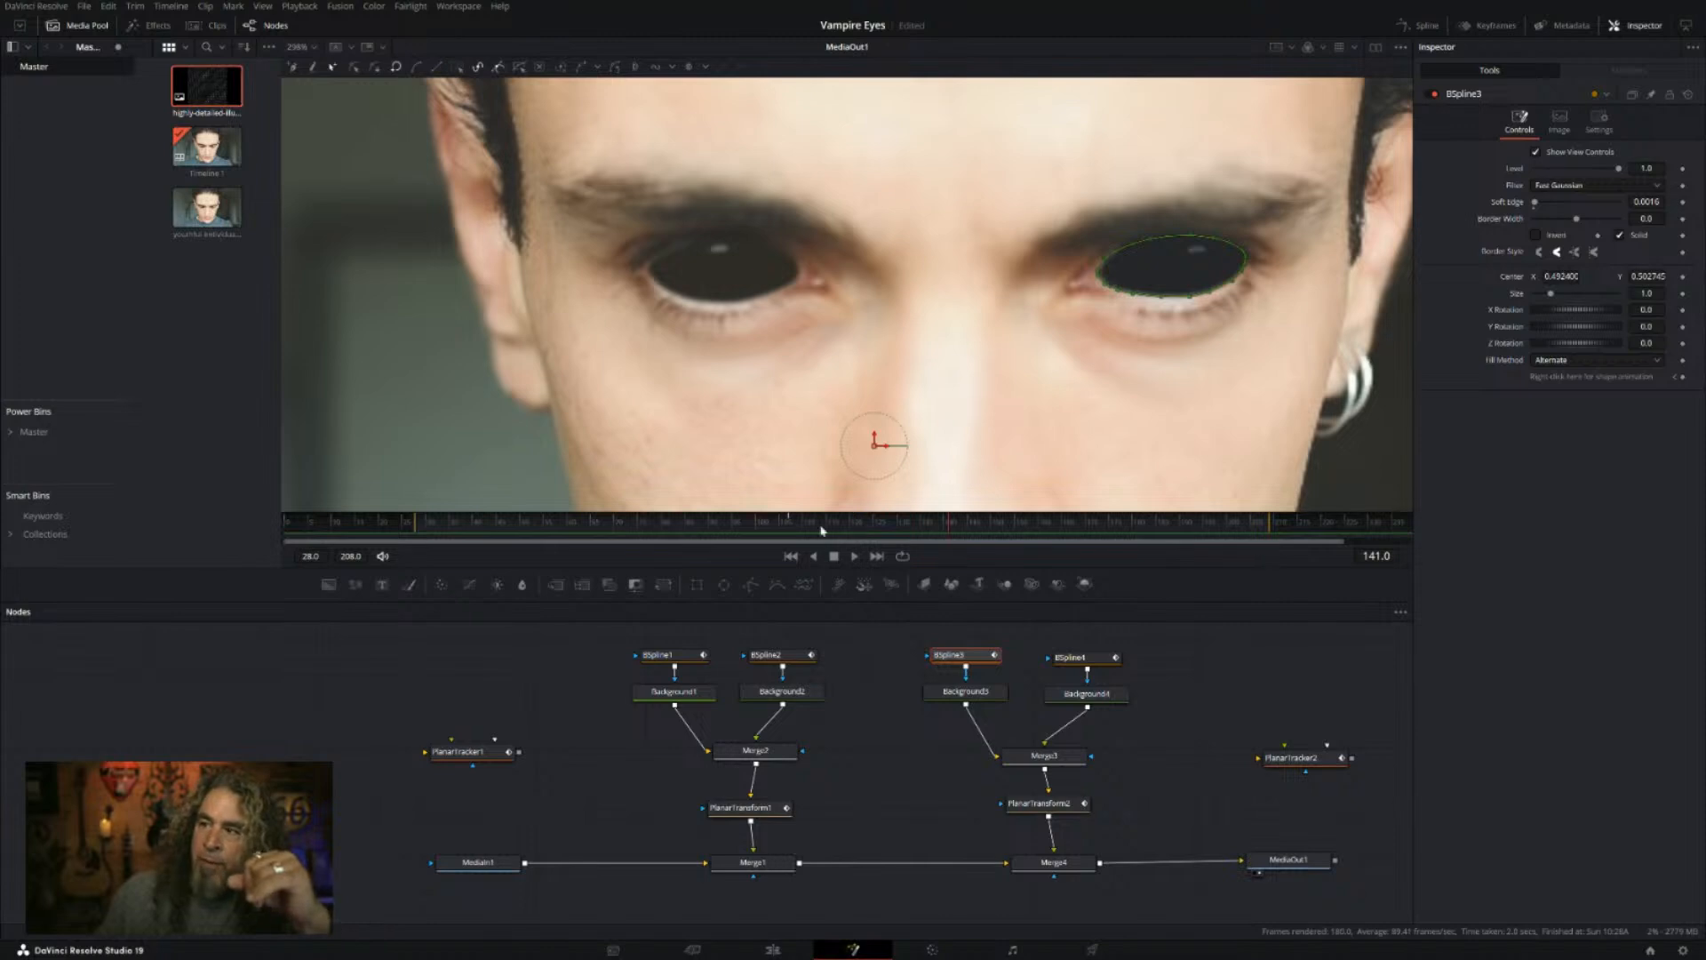
pyautogui.moveTo(773, 374); pyautogui.dragTo(1003, 499)
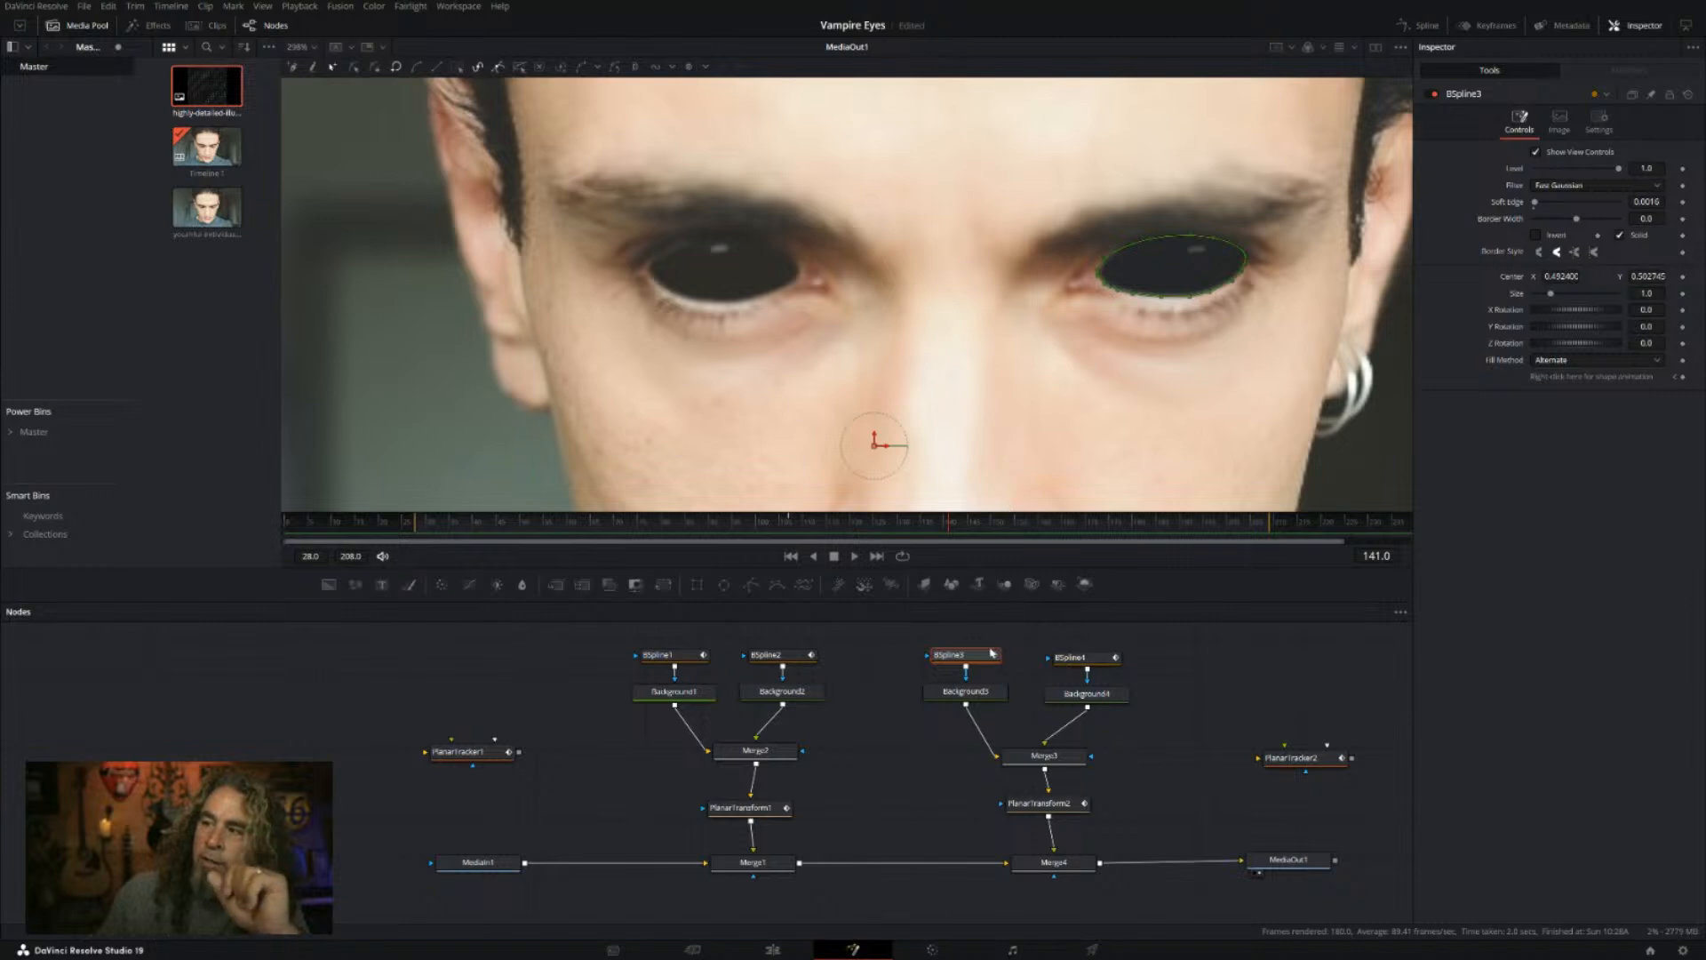
pyautogui.moveTo(885, 635); pyautogui.dragTo(1017, 673)
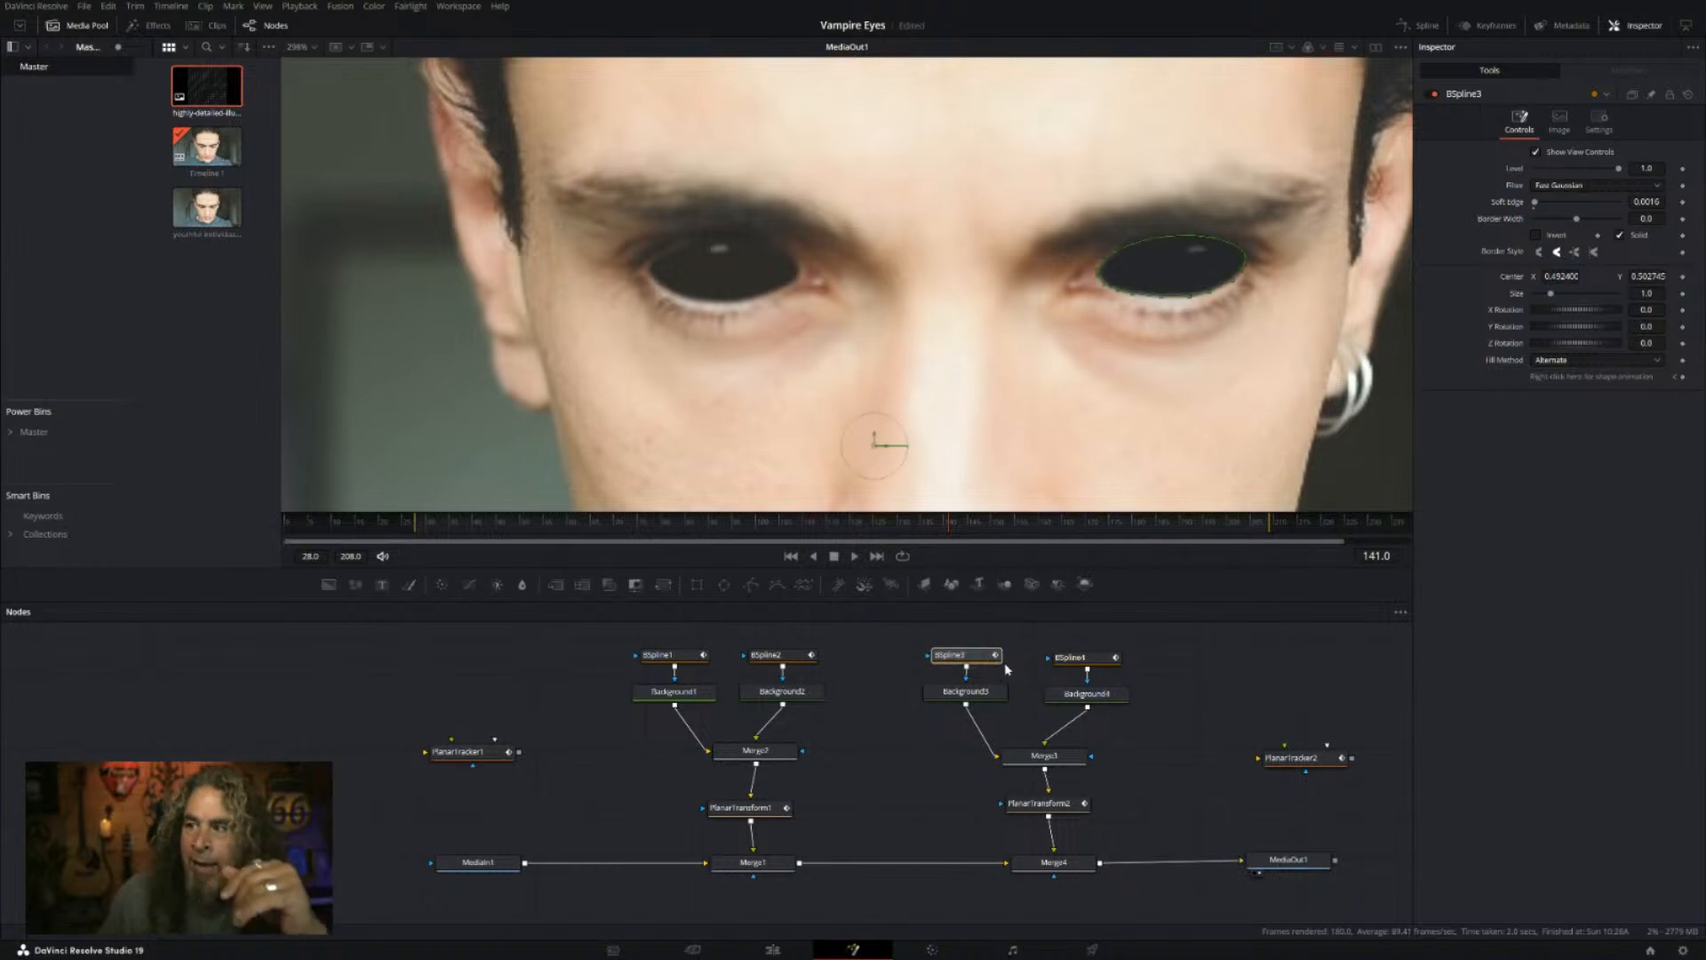
# Step: Nudge BSpline3's mask into alignment over the second eye at frame 141 and play the clip from frame 29 to check it
pyautogui.moveTo(880, 449)
pyautogui.mouseDown()
pyautogui.moveTo(894, 444)
pyautogui.moveTo(869, 451)
pyautogui.mouseUp()
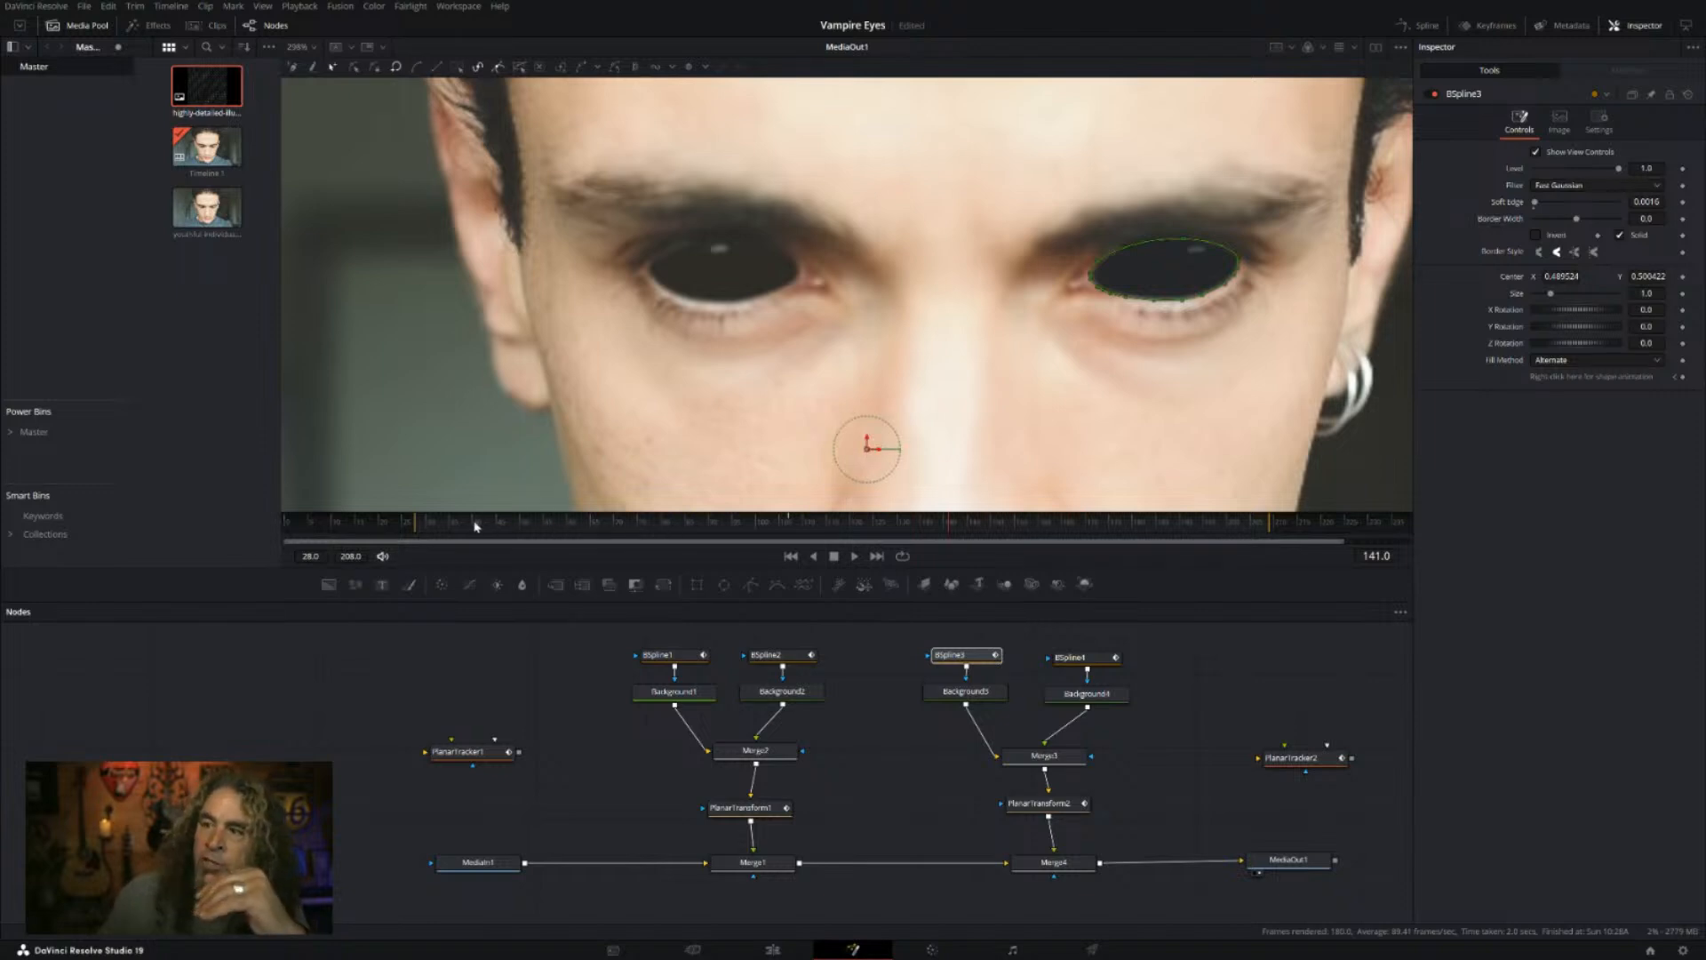
pyautogui.click(422, 524)
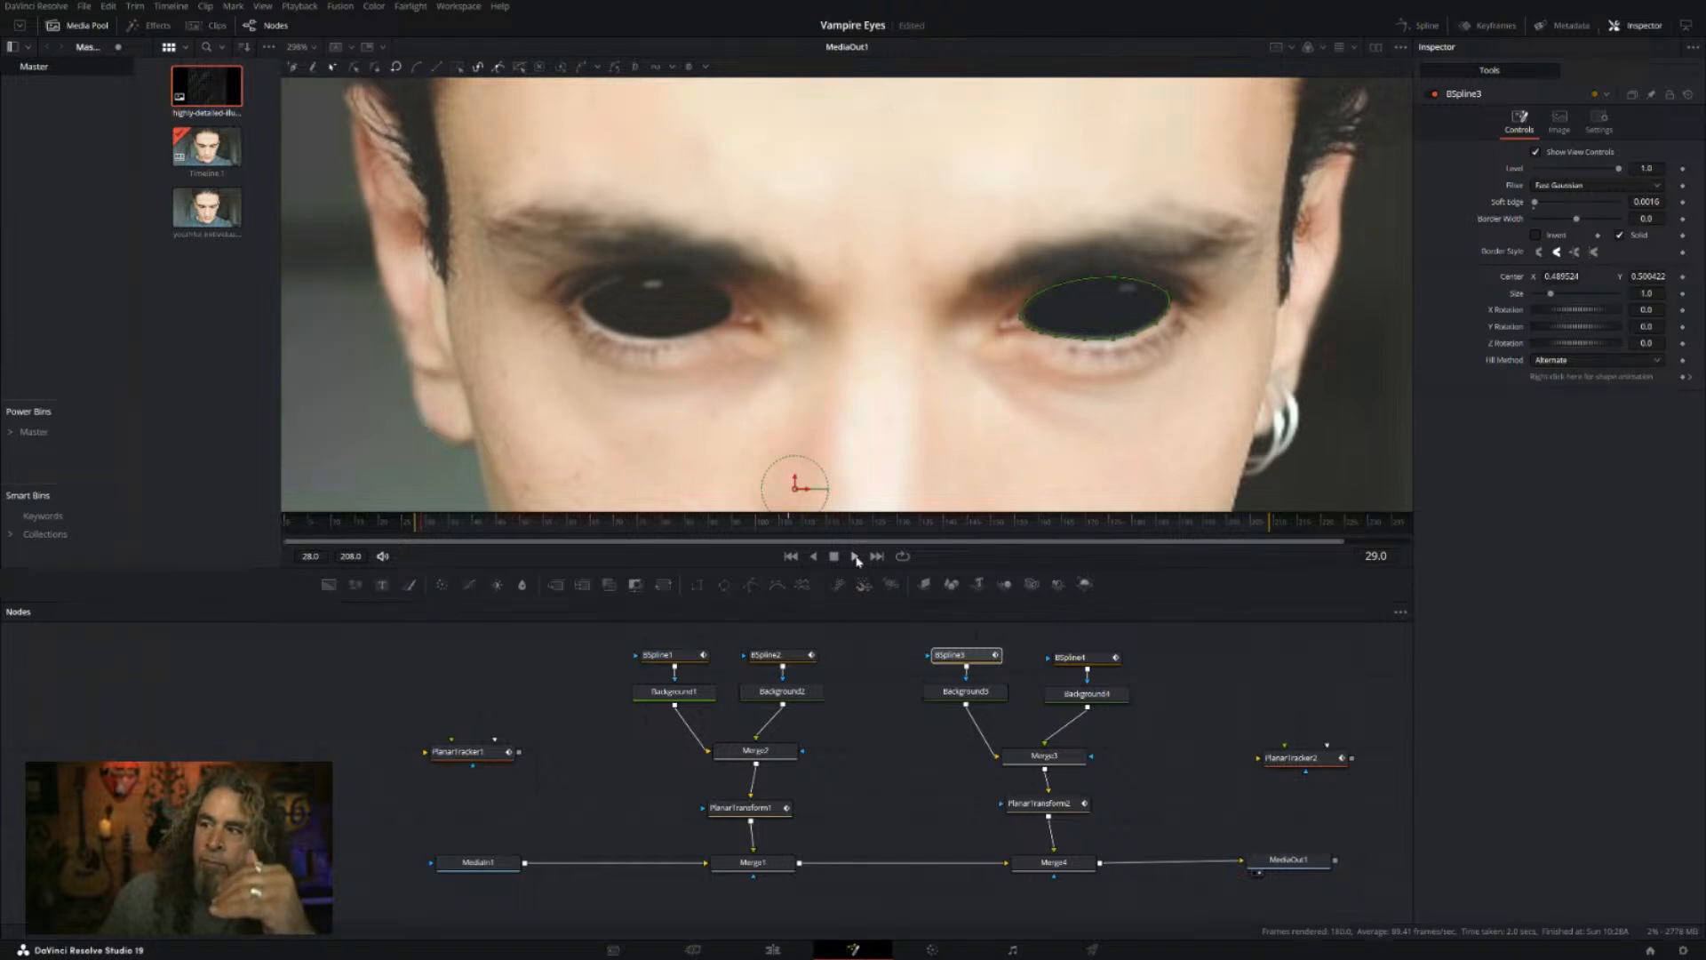
pyautogui.click(856, 557)
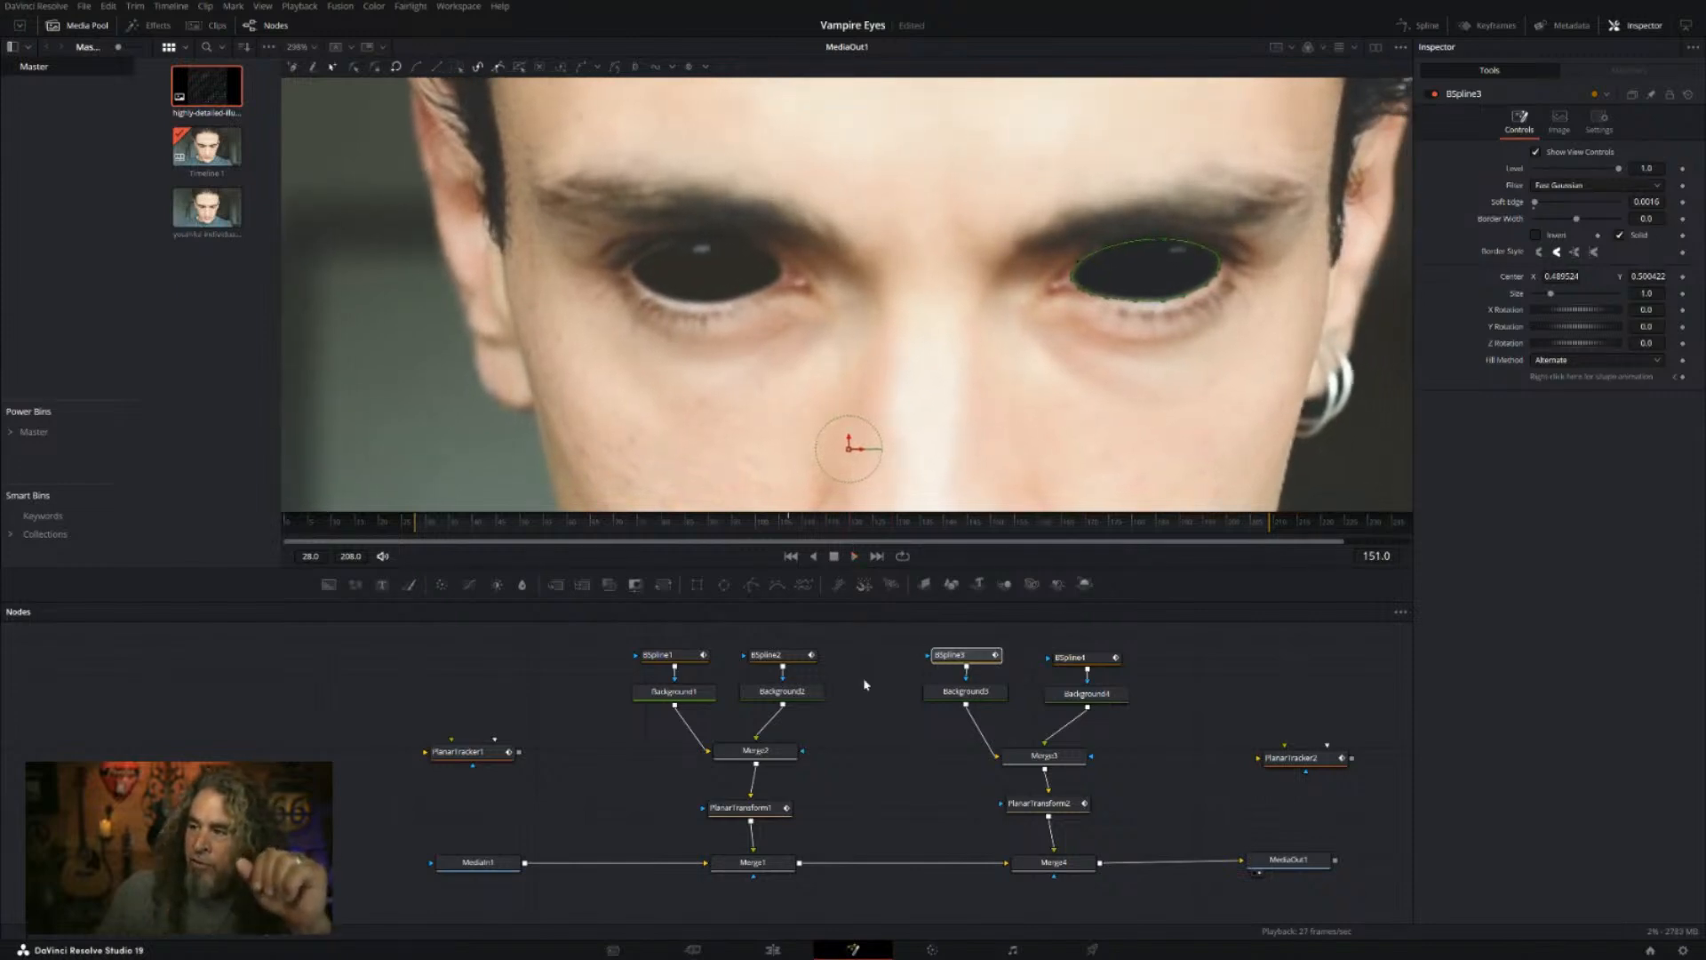
pyautogui.click(932, 739)
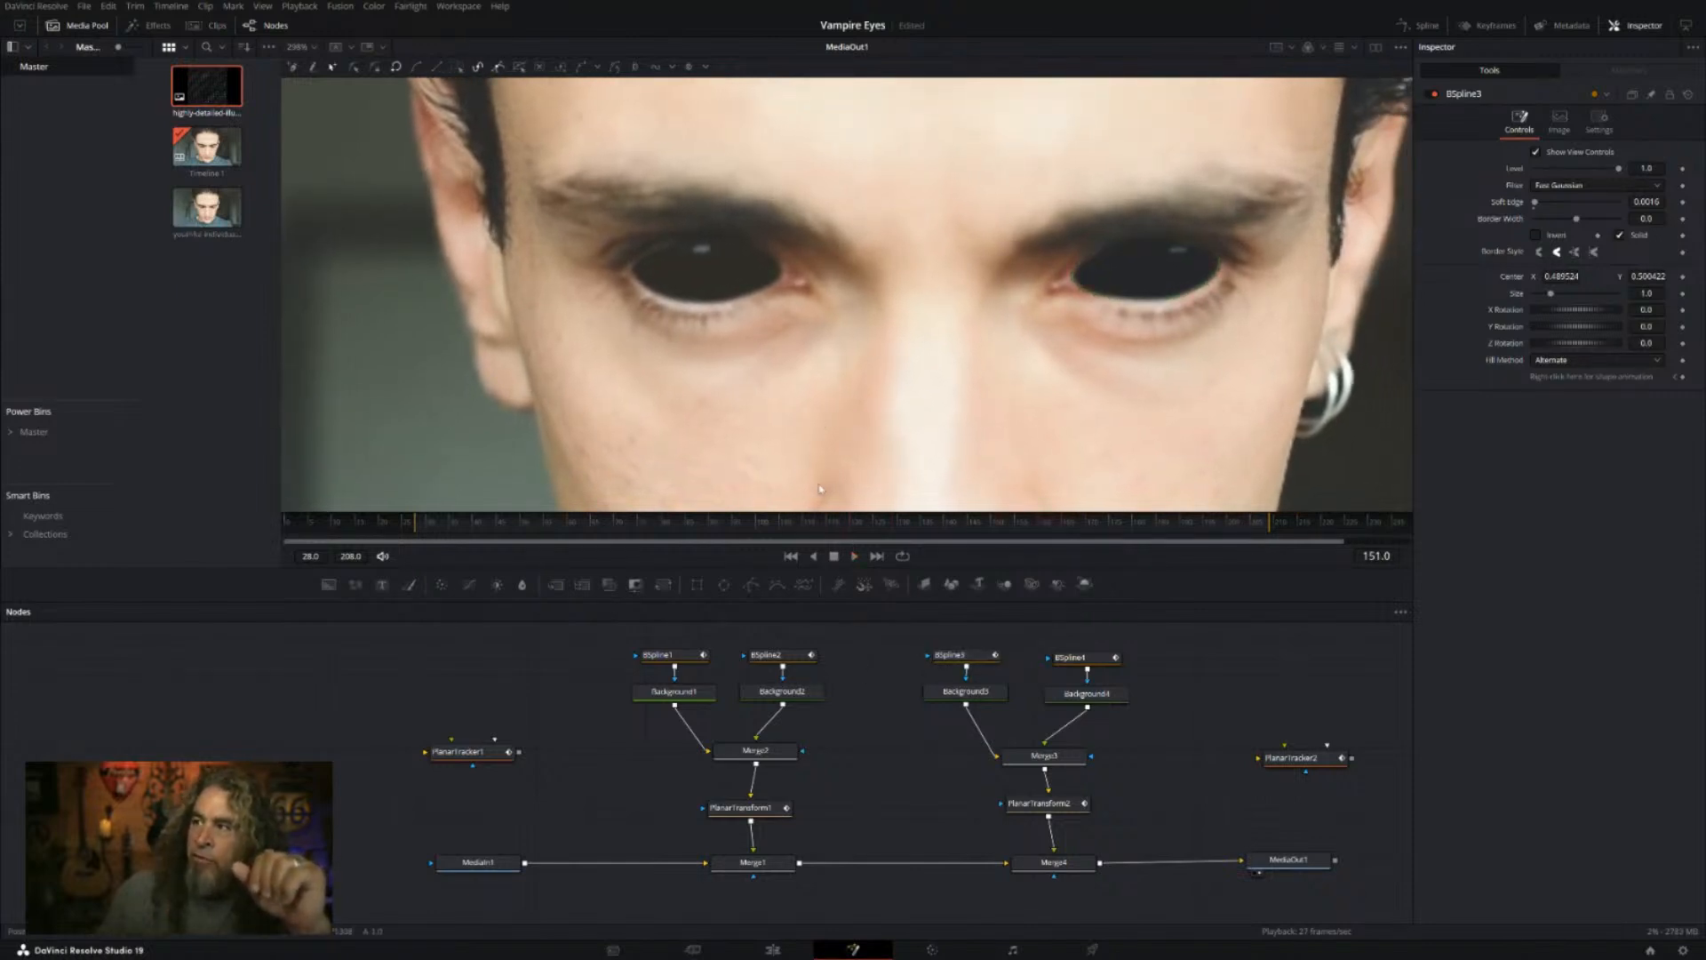
# Step: Fit the whole image in the viewer and play the composite from the start of the render range to review both eyes
pyautogui.moveTo(468, 527); pyautogui.dragTo(393, 526)
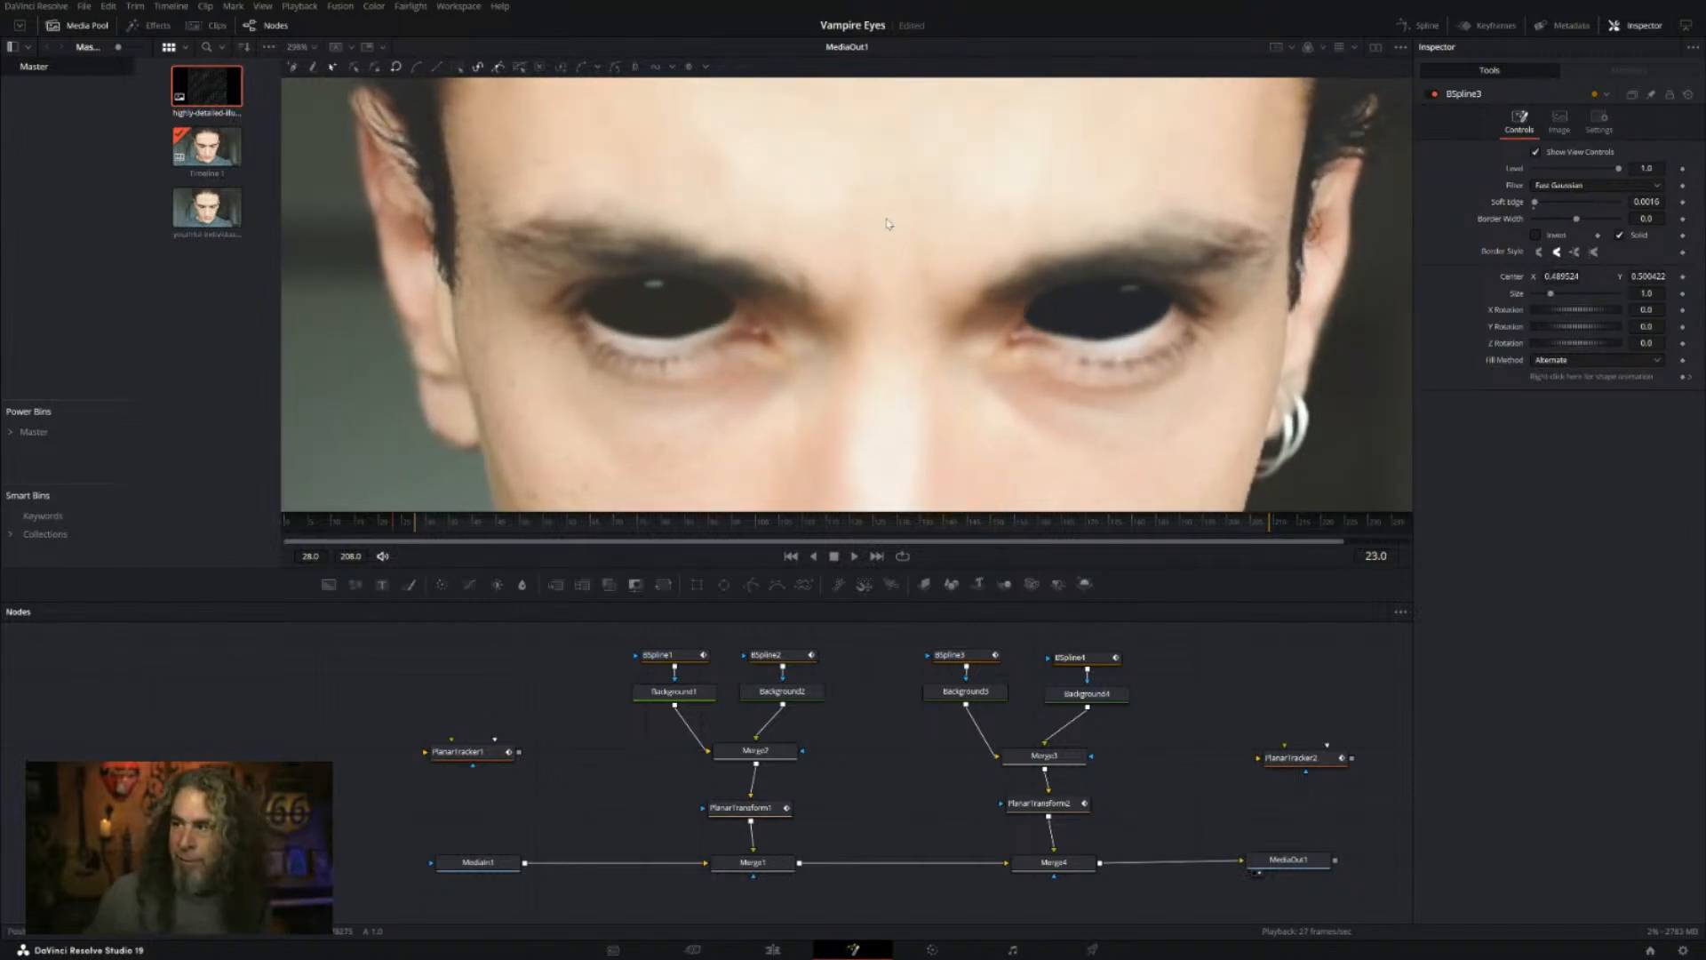
pyautogui.hotkey('ctrl', 'f')
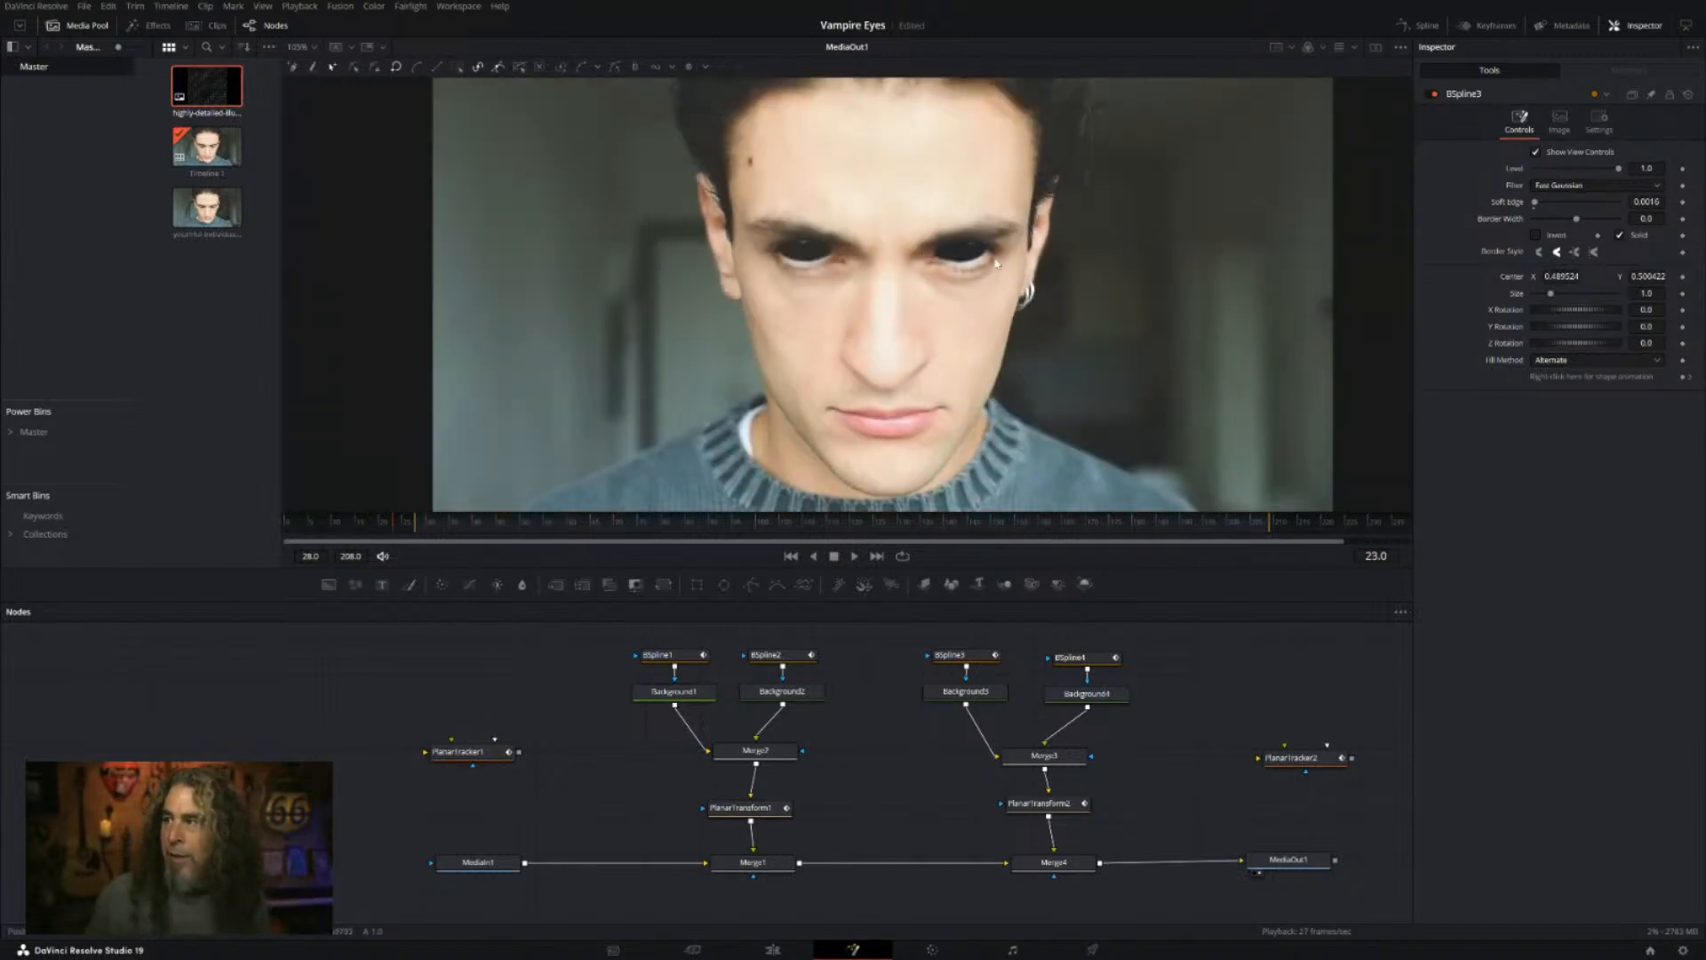
pyautogui.click(418, 526)
pyautogui.click(853, 555)
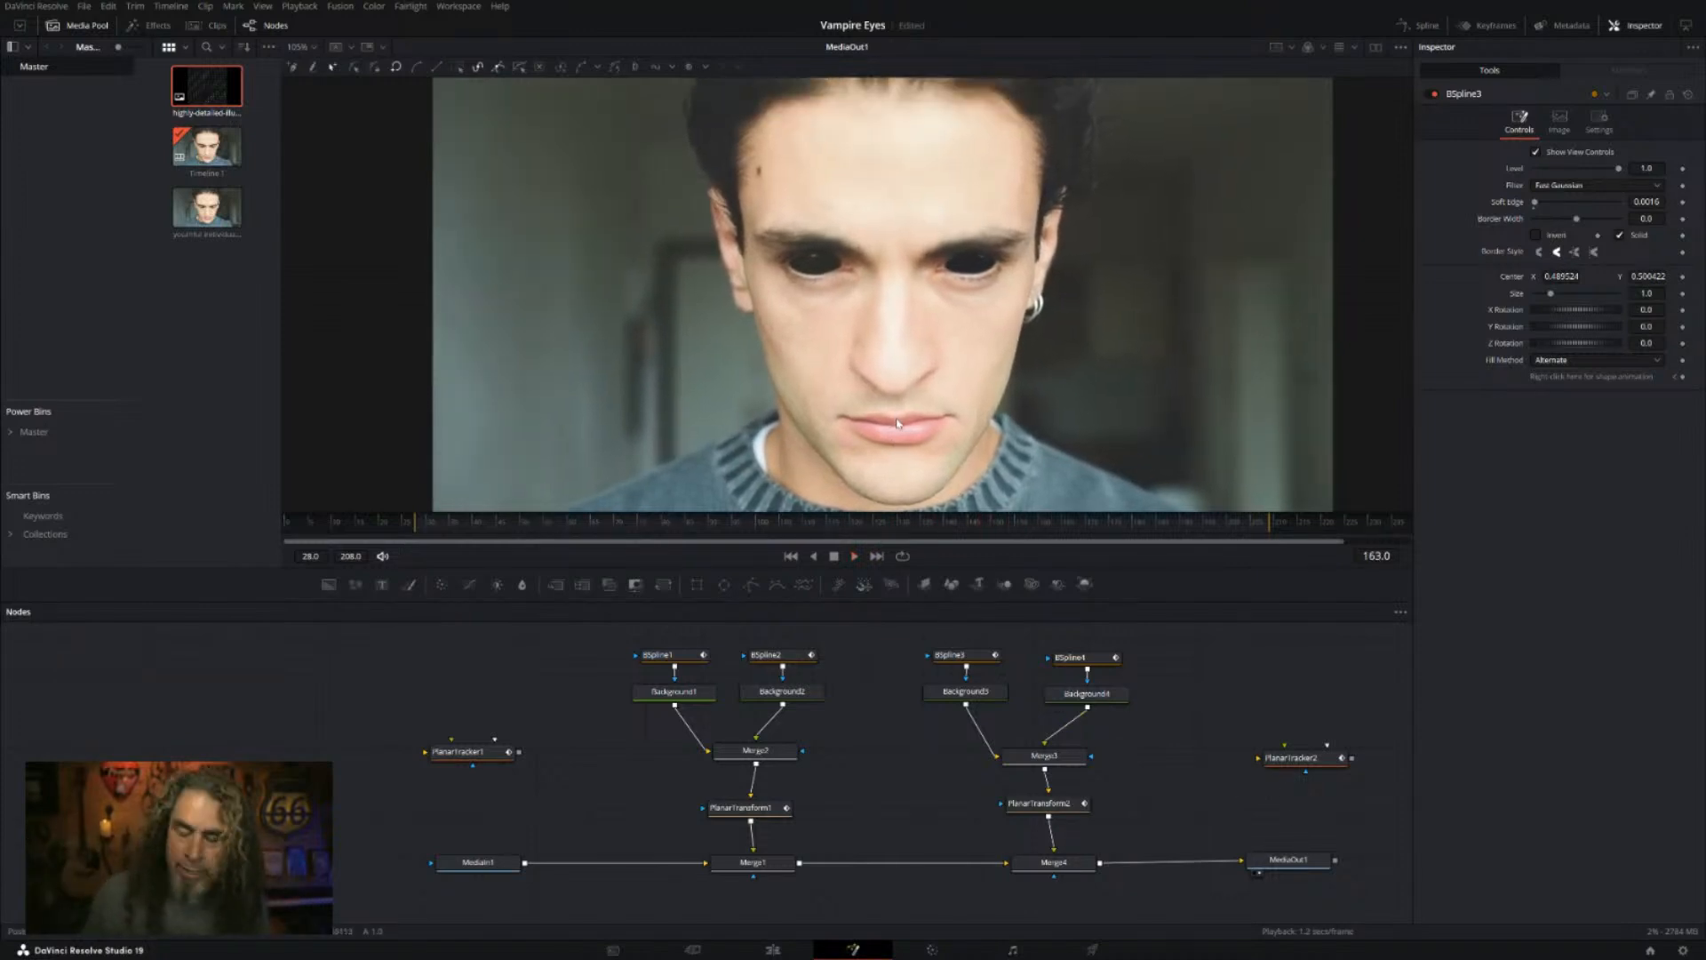
# Step: Reposition BSpline3's mask to cover the second eye at frame 163 and inspect its edges up close
pyautogui.scroll(3, 903, 438)
pyautogui.moveTo(1020, 260); pyautogui.dragTo(969, 313)
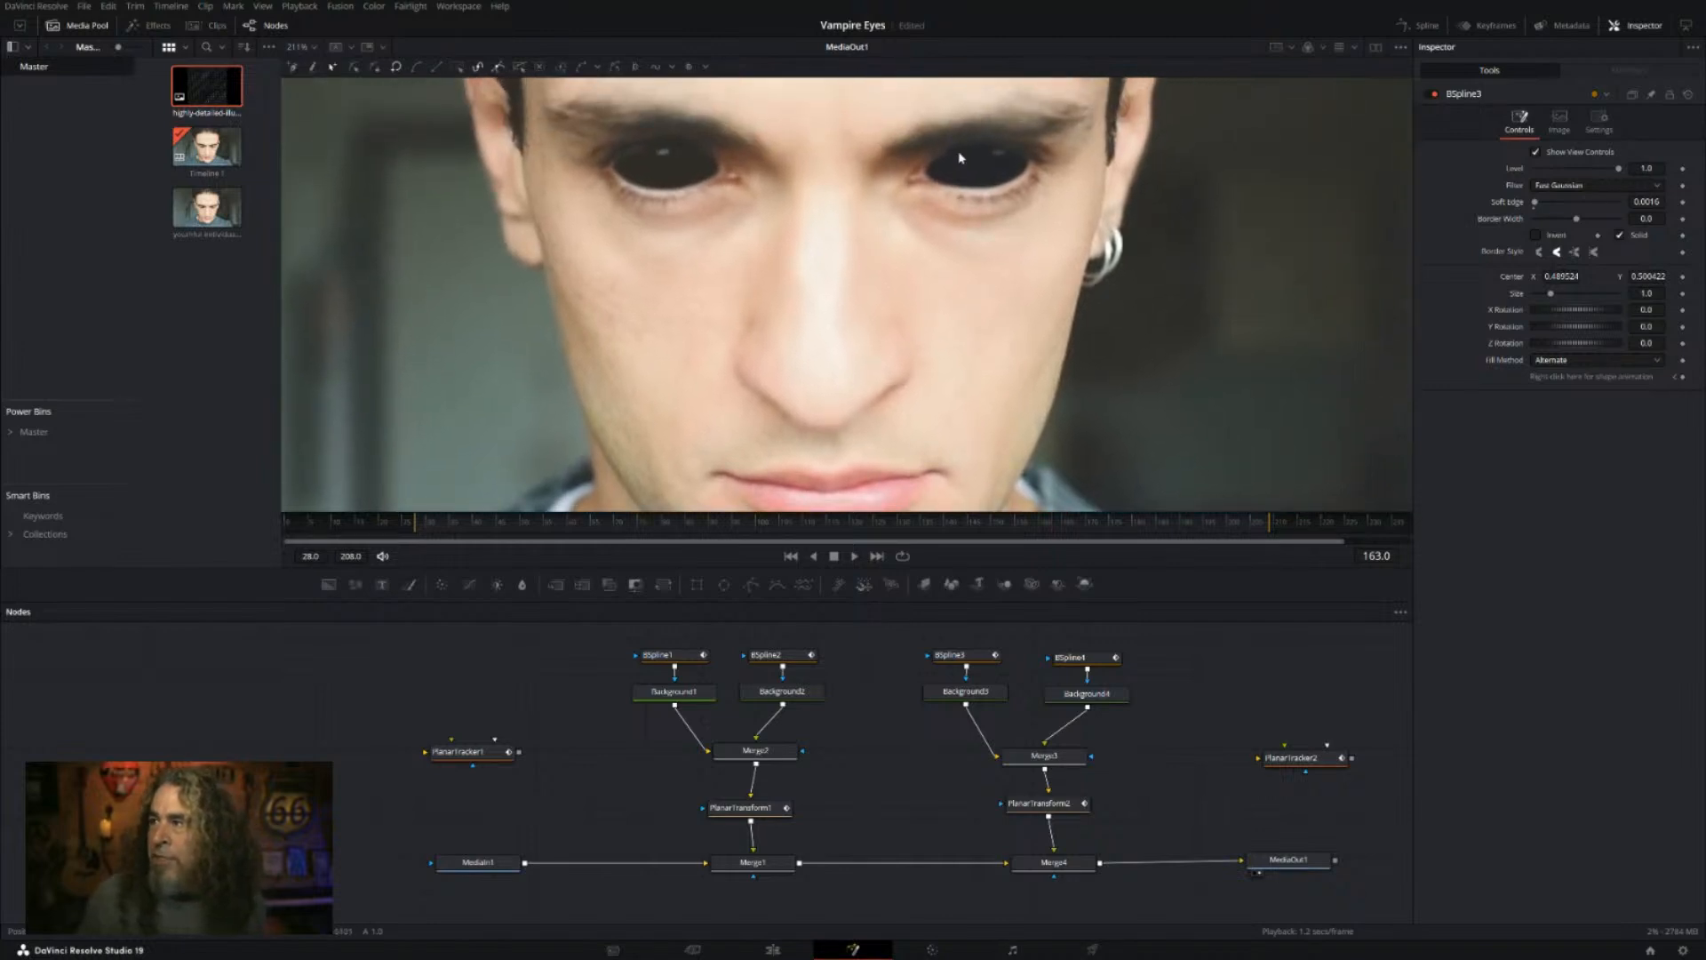
pyautogui.click(953, 654)
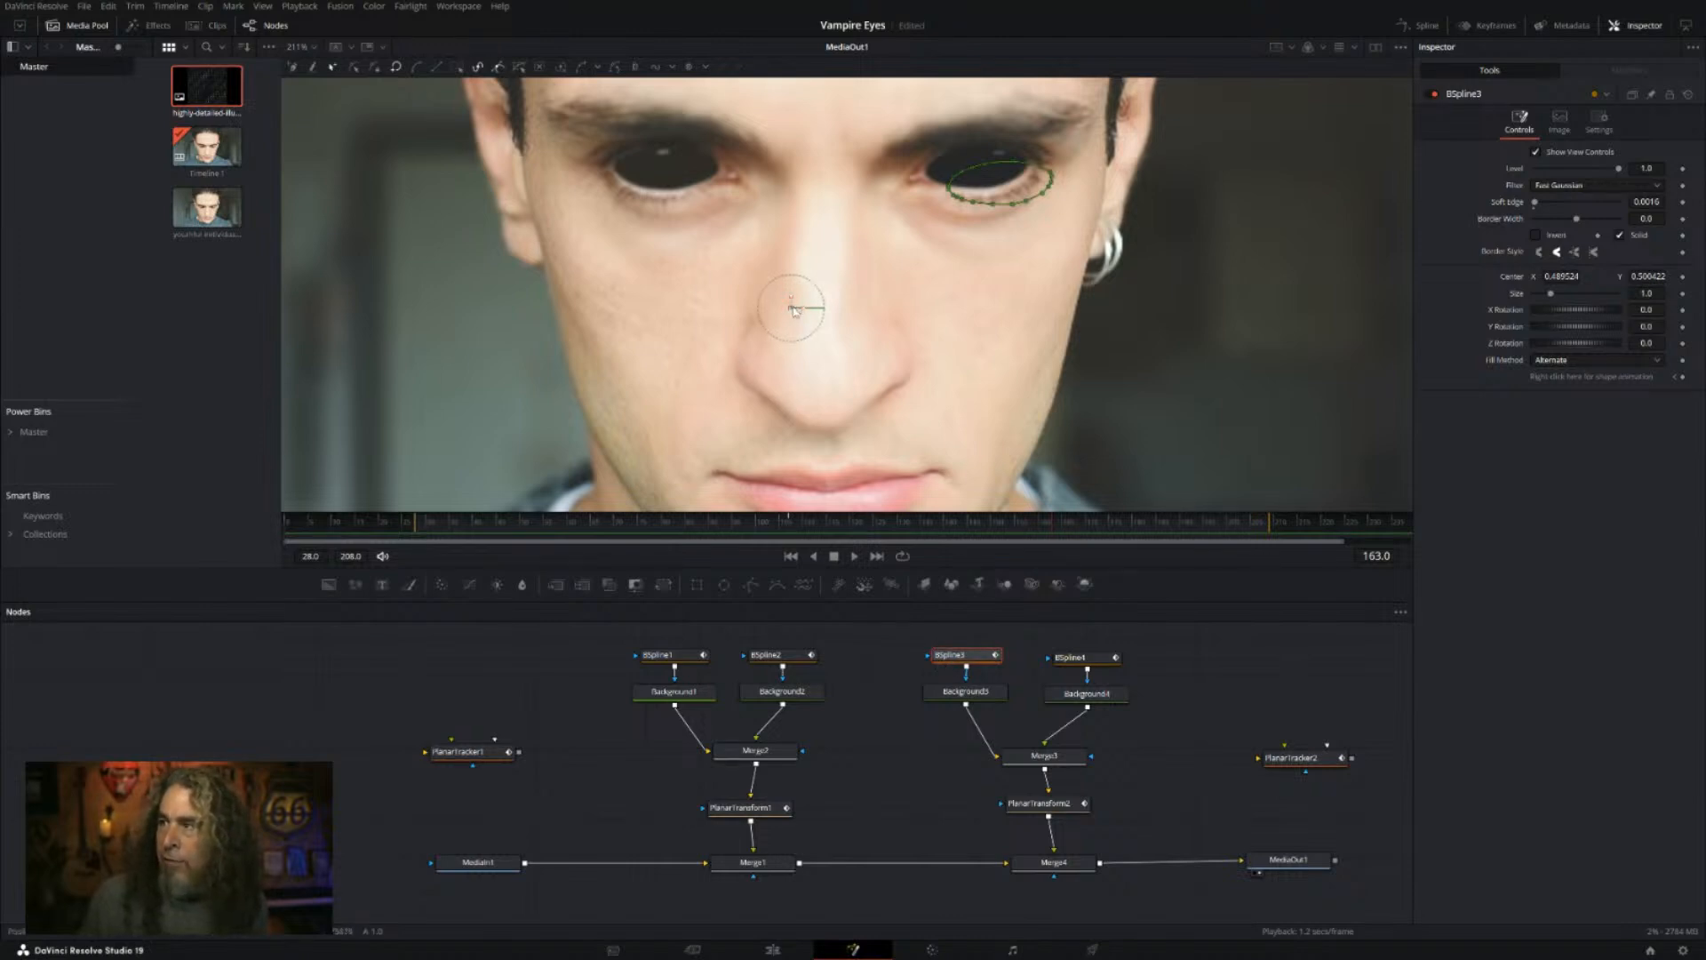
pyautogui.moveTo(794, 309); pyautogui.dragTo(769, 294)
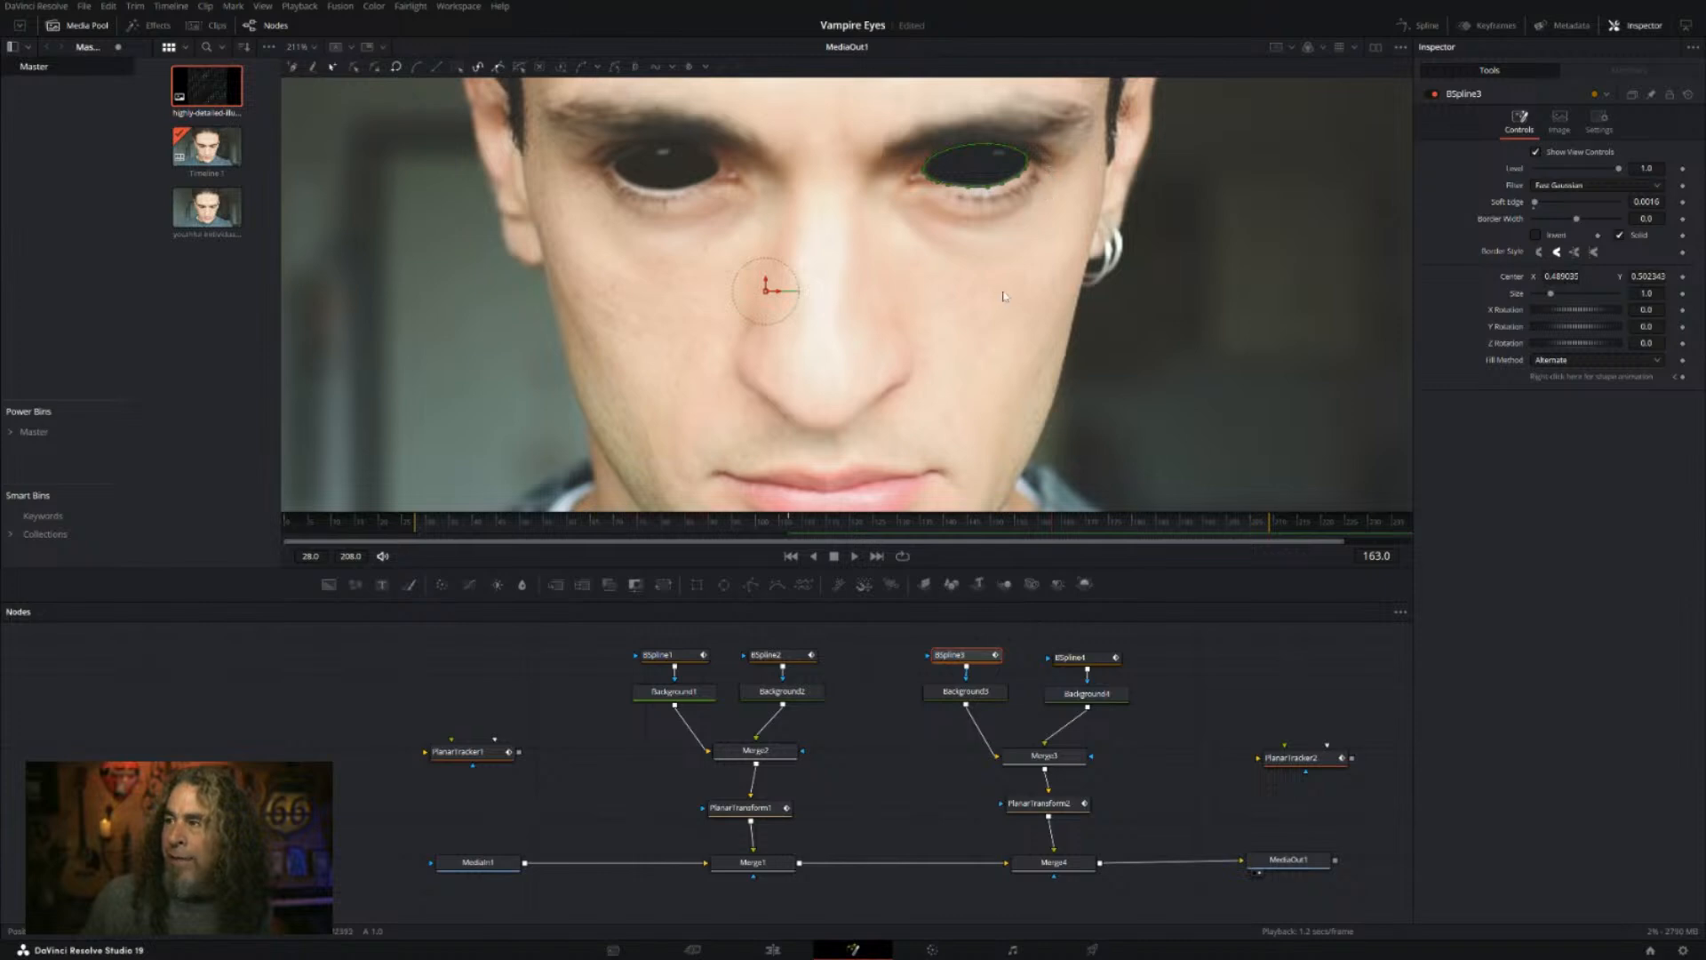
pyautogui.scroll(4, 1008, 306)
pyautogui.moveTo(995, 152); pyautogui.dragTo(986, 463)
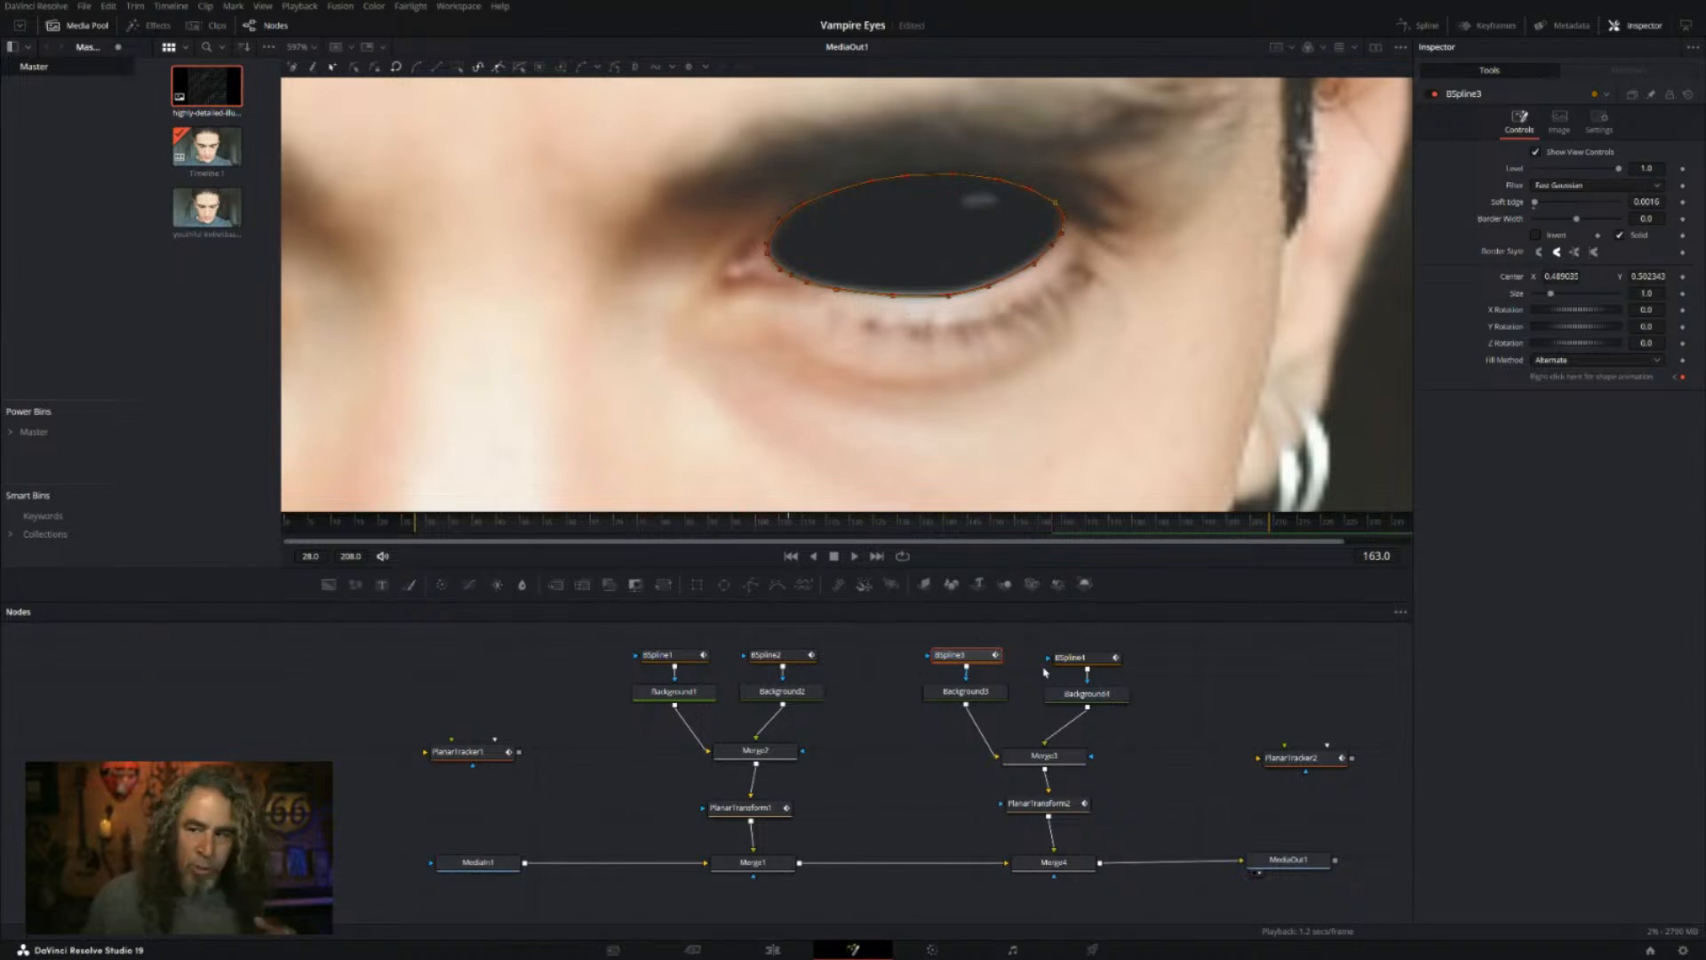
pyautogui.scroll(-3, 866, 377)
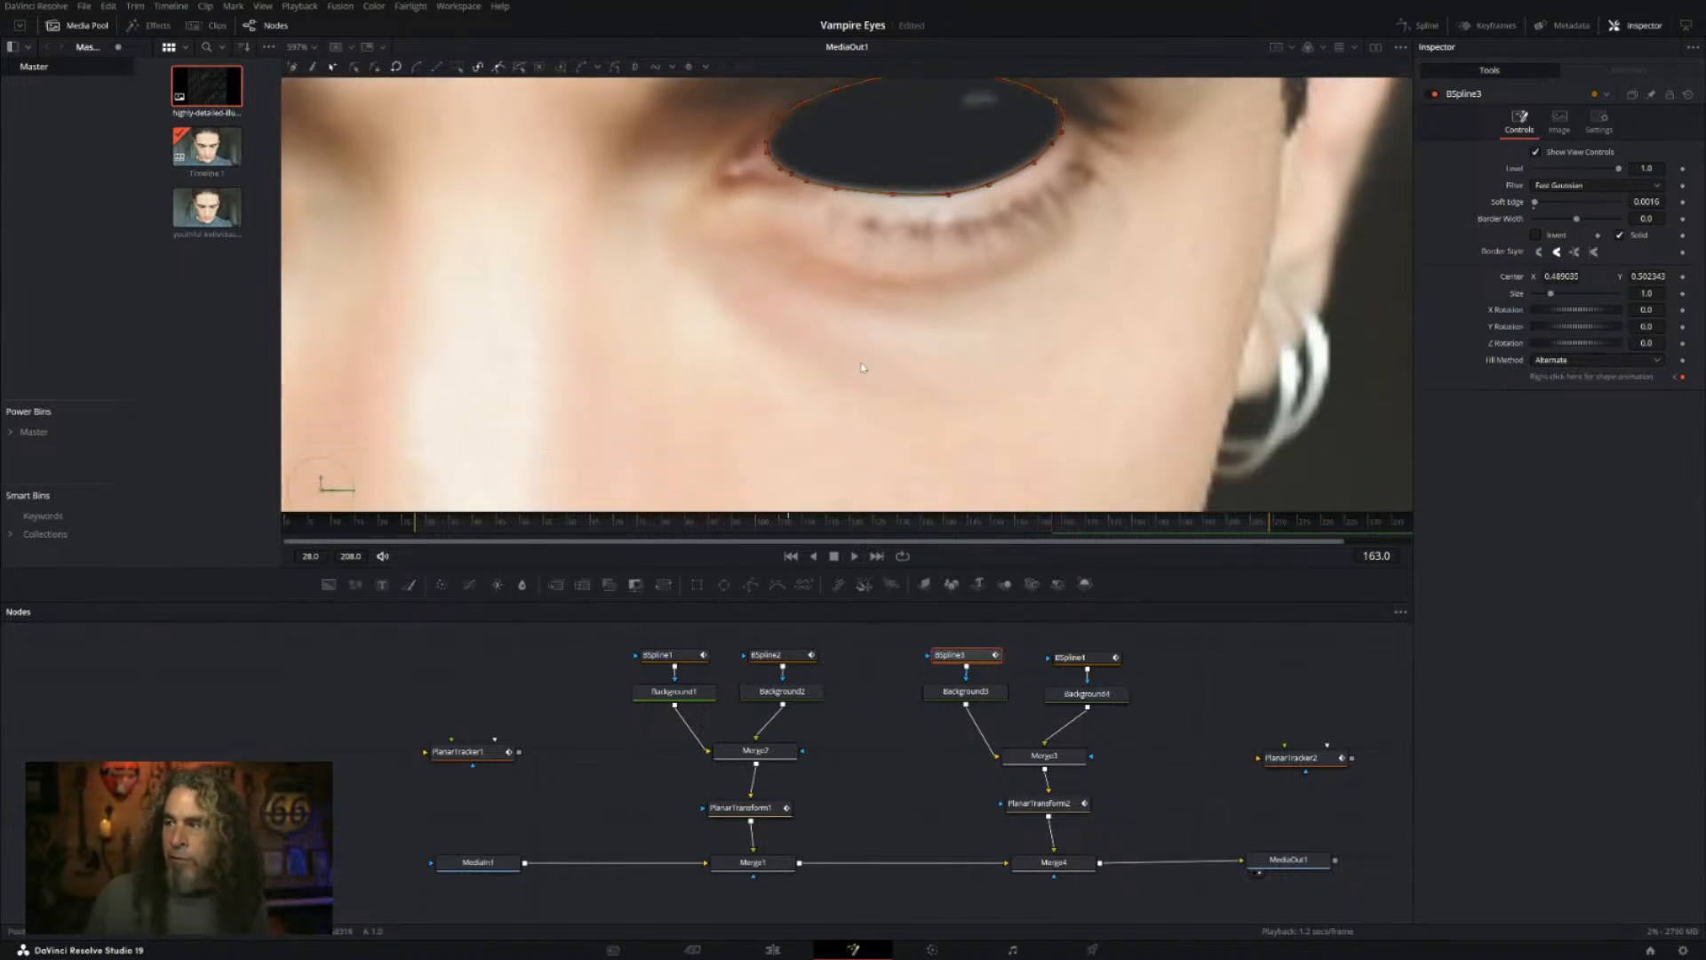
pyautogui.scroll(-5, 866, 377)
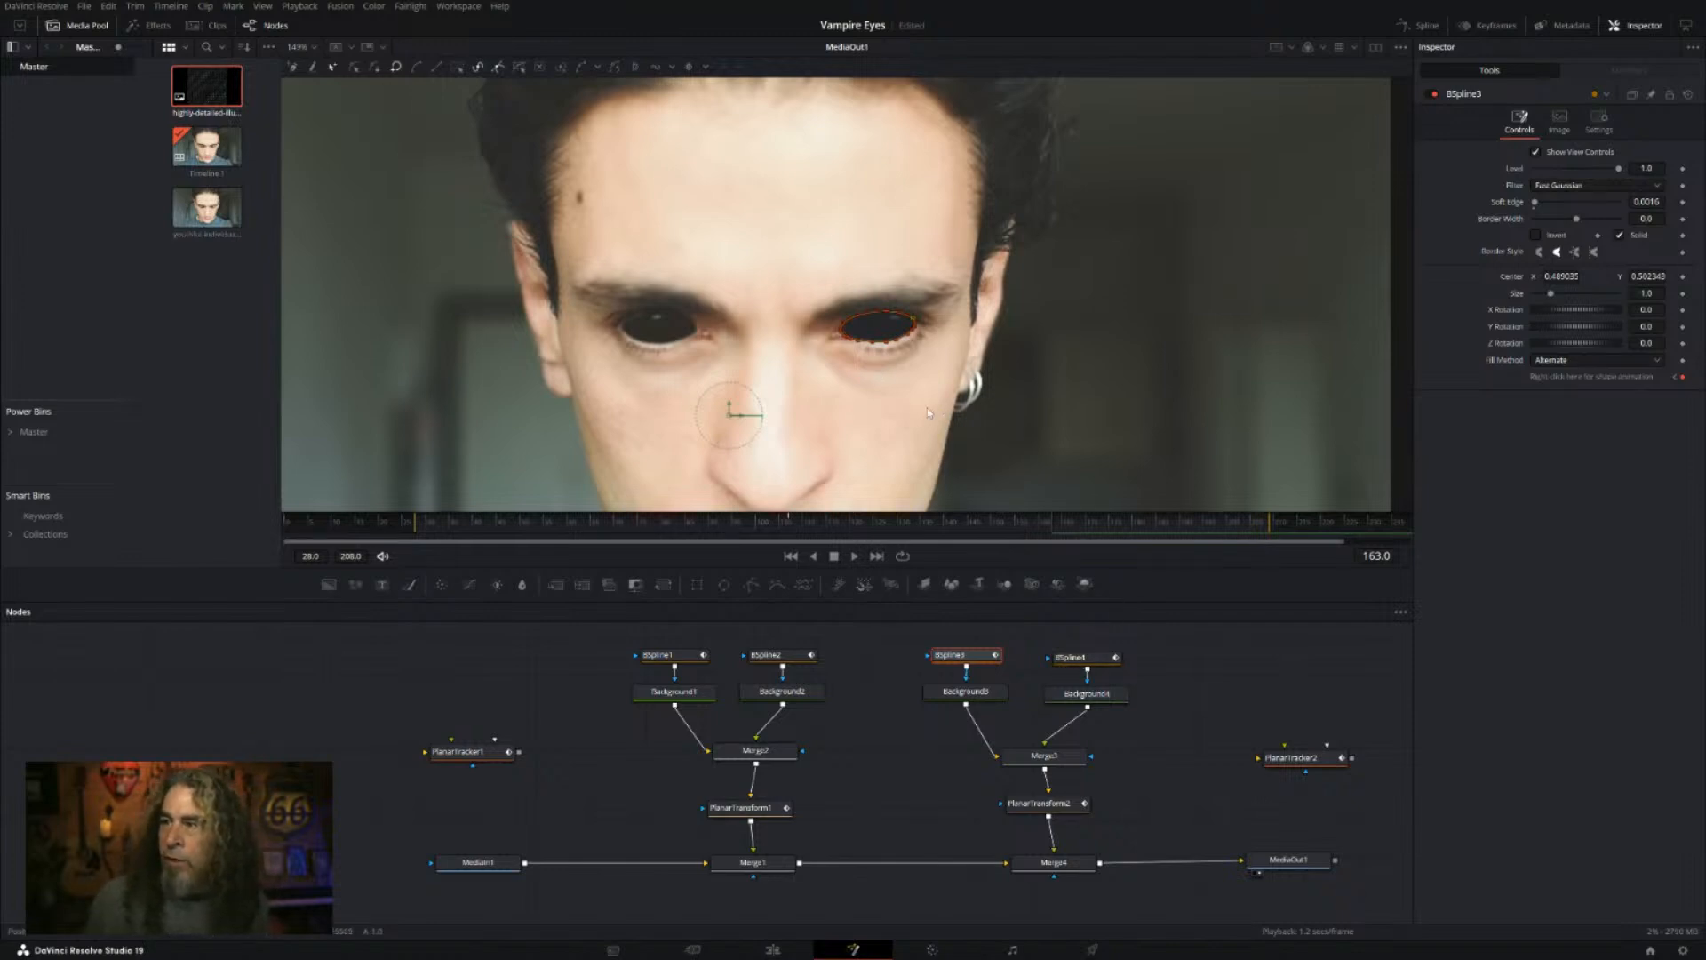
# Step: Shift BSpline4's reflection mask slightly within the second eye at frame 163 to match the reflection in the first eye
pyautogui.scroll(3, 916, 417)
pyautogui.scroll(2, 915, 416)
pyautogui.moveTo(751, 383); pyautogui.dragTo(949, 411)
pyautogui.moveTo(329, 131); pyautogui.dragTo(468, 249)
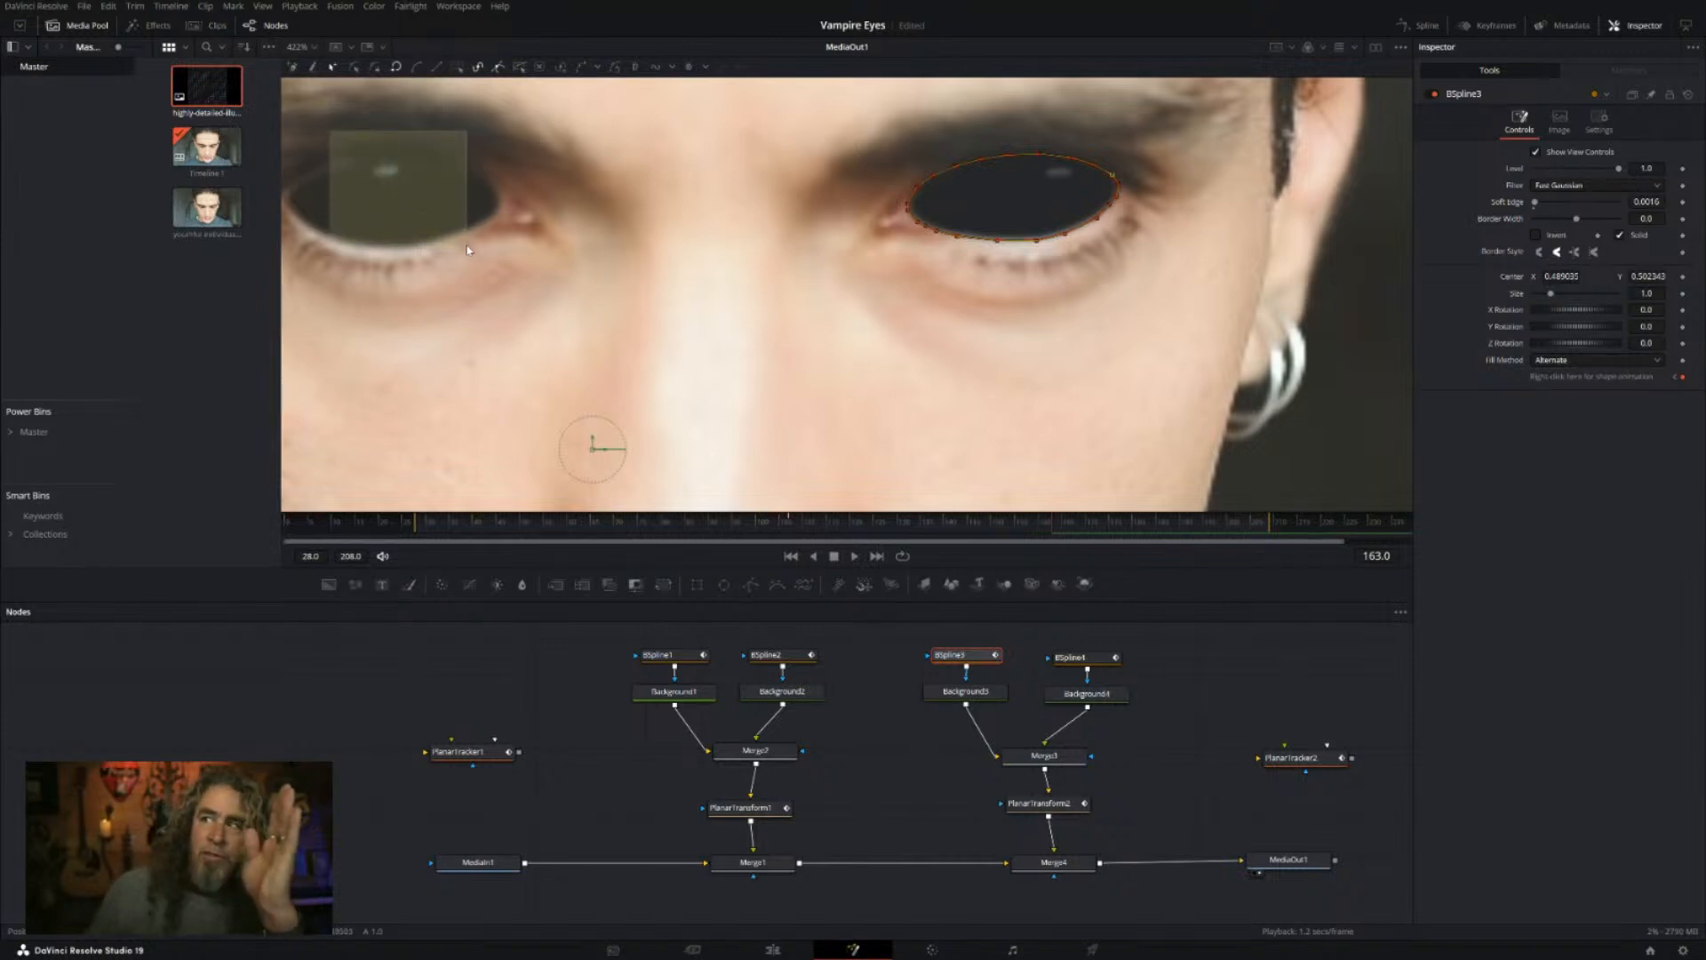
pyautogui.moveTo(468, 250); pyautogui.dragTo(476, 250)
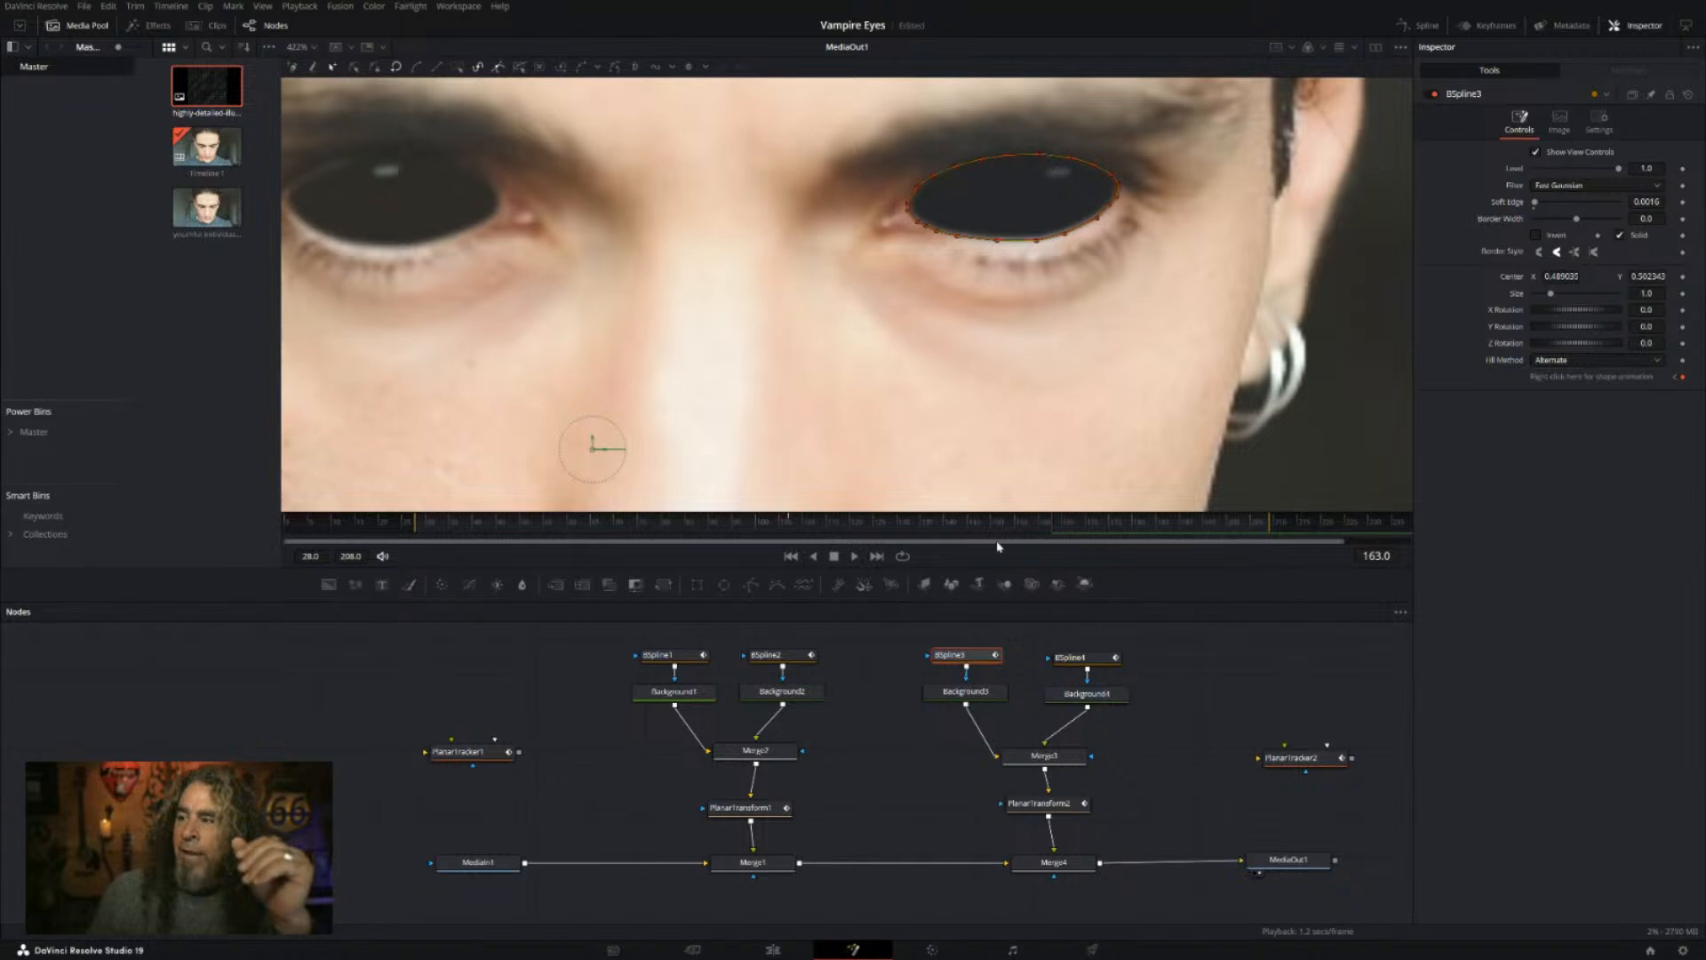
pyautogui.click(1066, 658)
pyautogui.moveTo(1030, 147); pyautogui.dragTo(1100, 206)
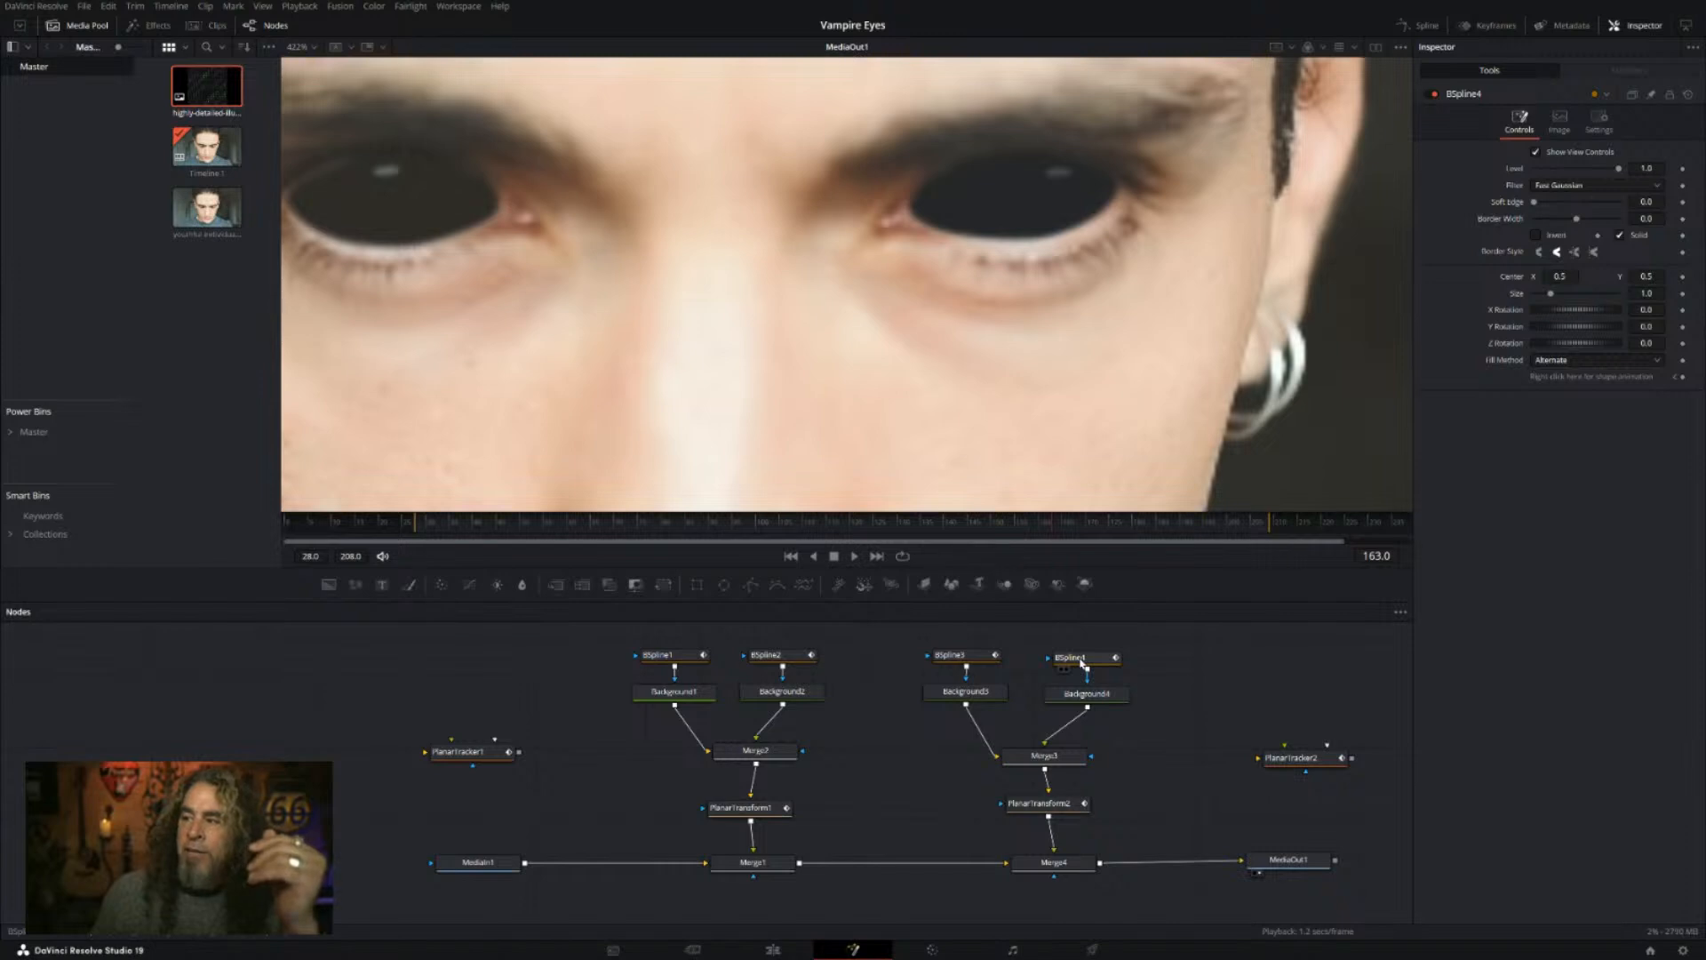
pyautogui.click(1083, 662)
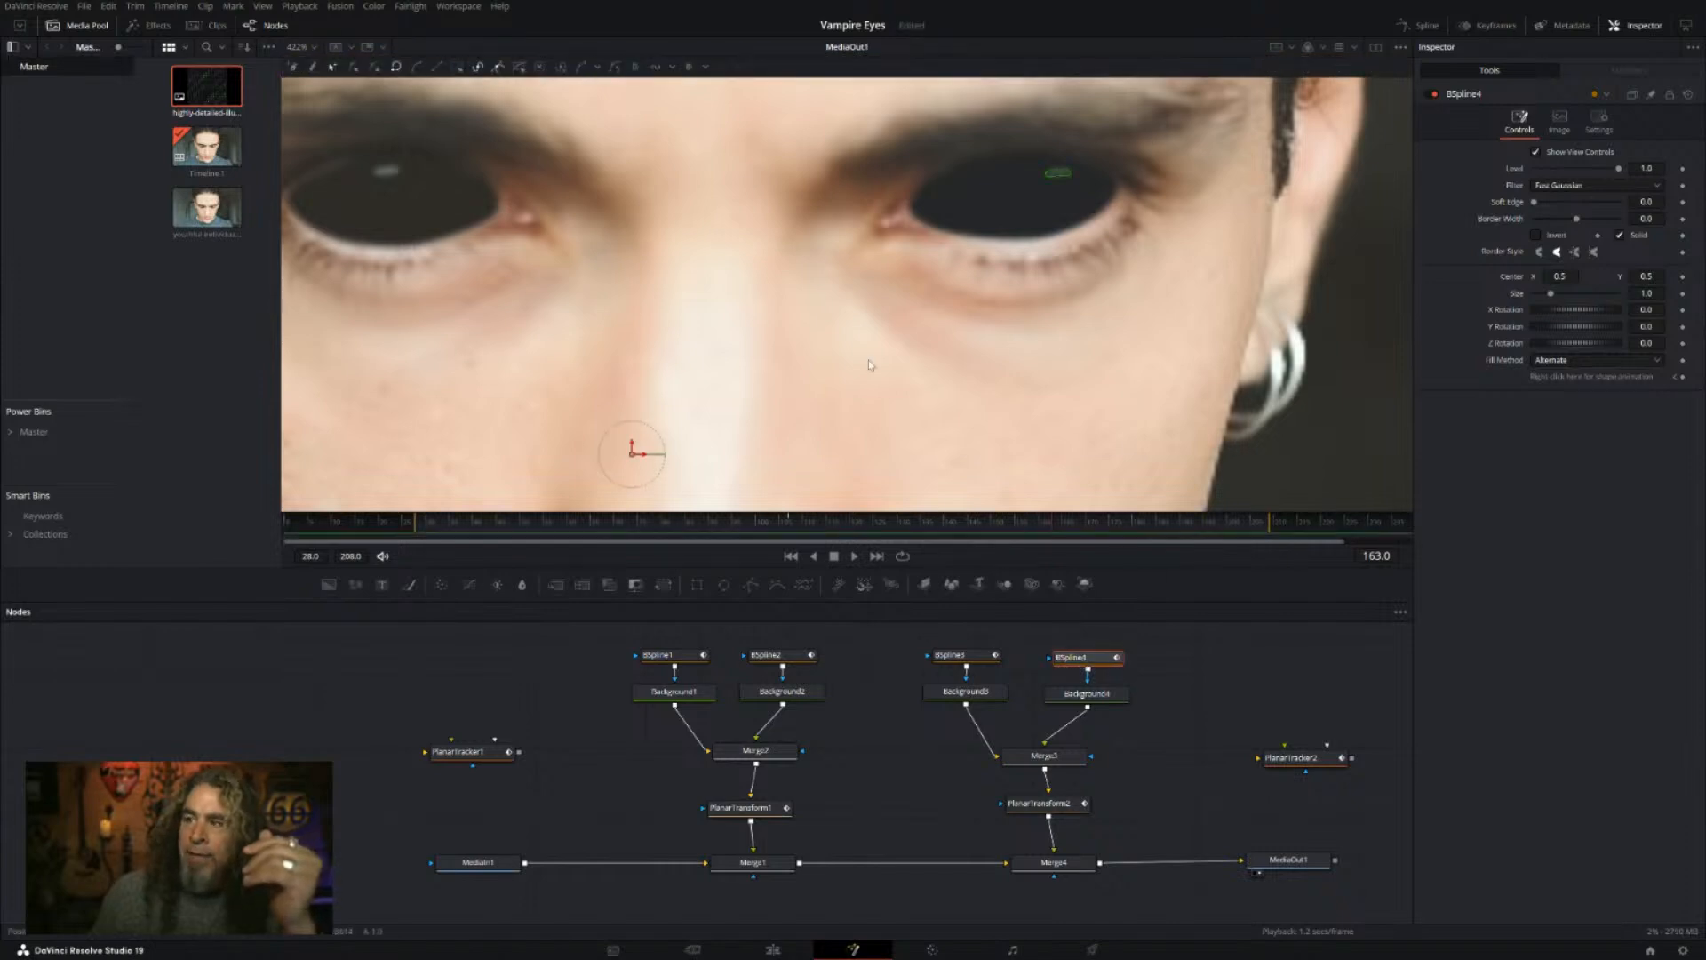
pyautogui.moveTo(502, 377); pyautogui.dragTo(735, 513)
pyautogui.moveTo(631, 454); pyautogui.dragTo(622, 453)
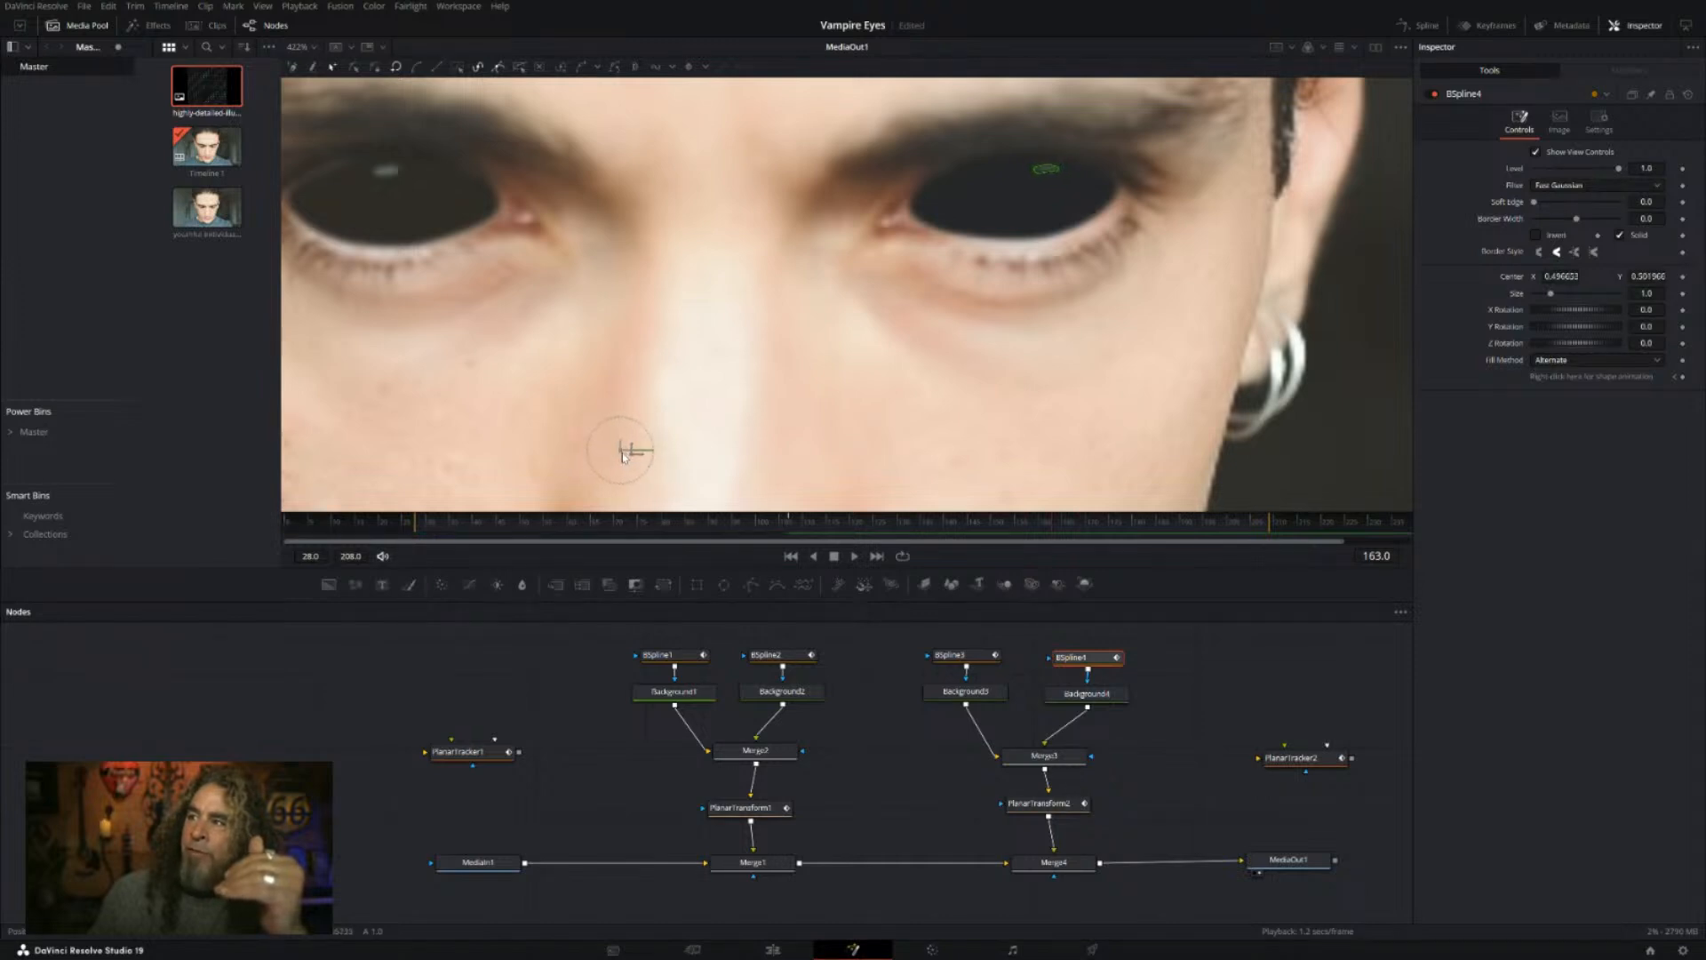
# Step: Play from frame 28 to check the reflections in both eyes, and inspect BSpline4's shape and Background4's color at frame 139
pyautogui.moveTo(474, 523); pyautogui.dragTo(418, 525)
pyautogui.moveTo(582, 374); pyautogui.dragTo(687, 380)
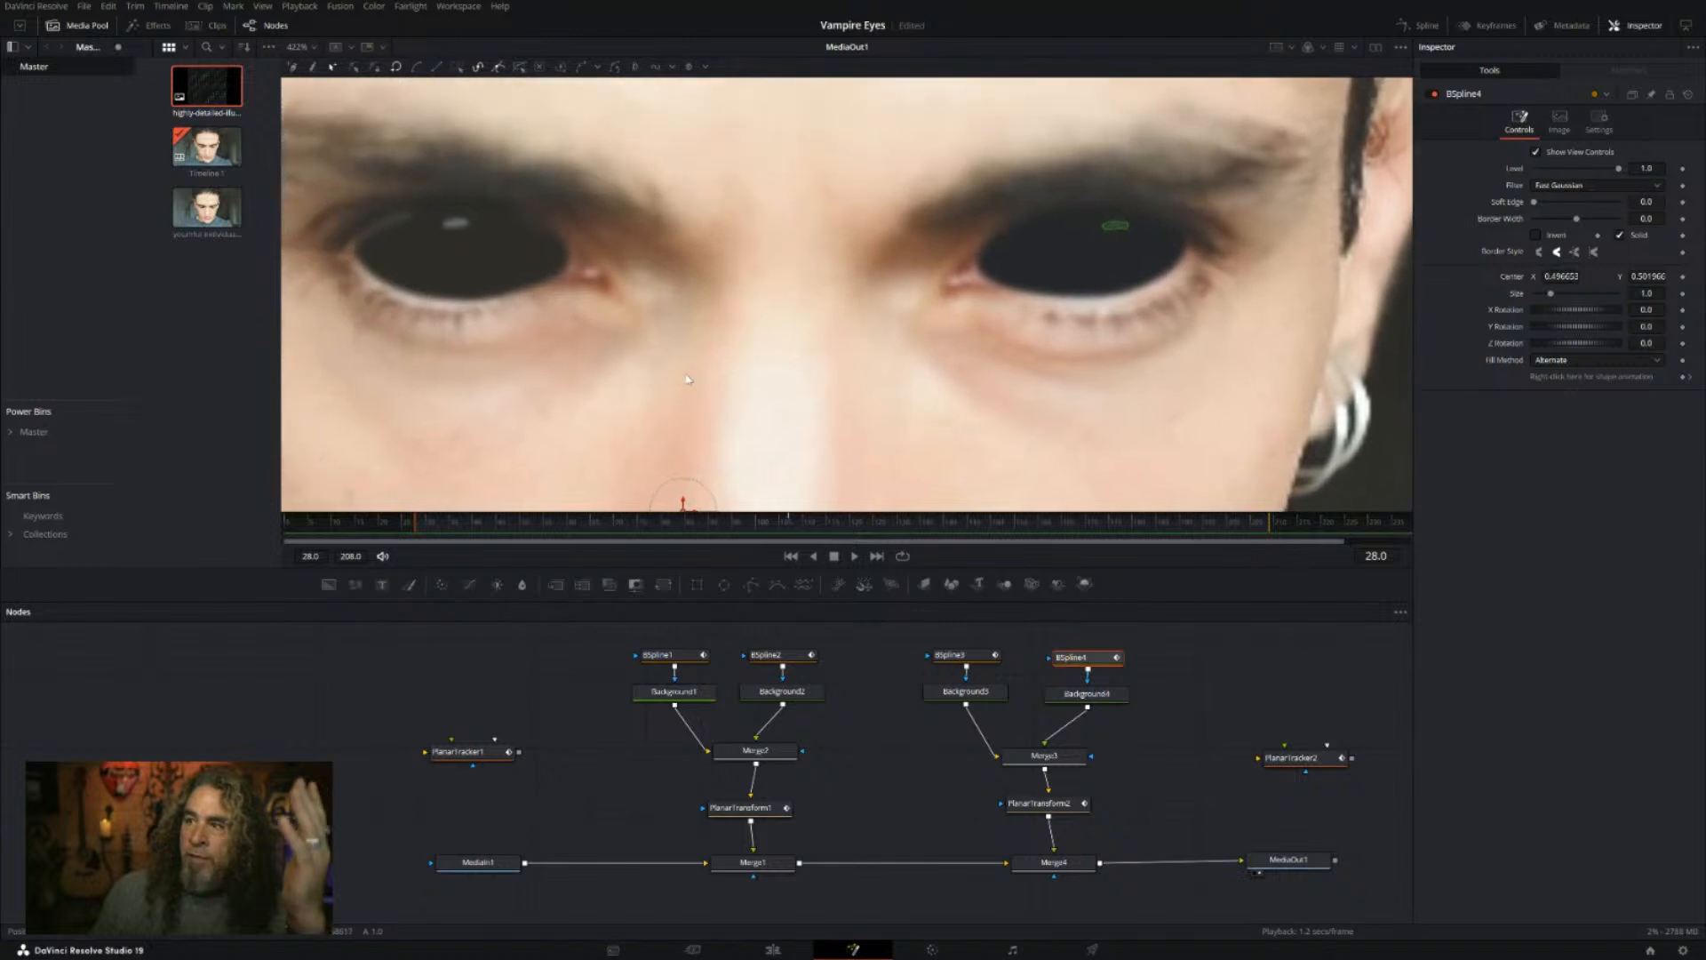
pyautogui.click(610, 752)
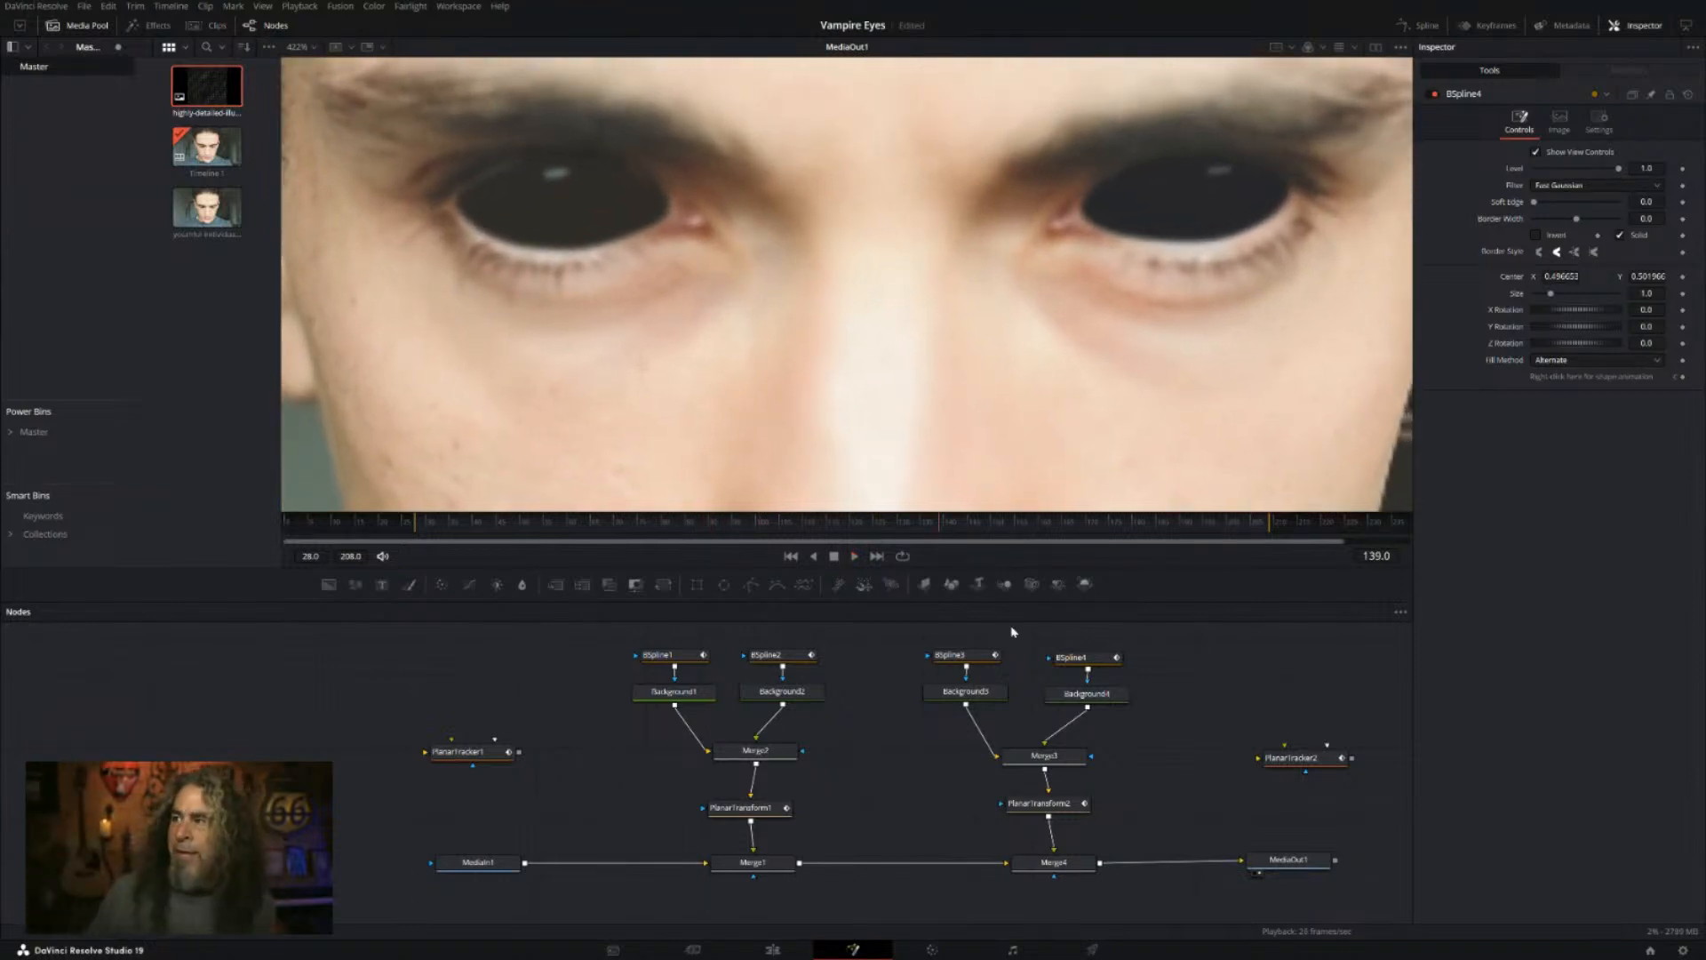
pyautogui.click(1065, 660)
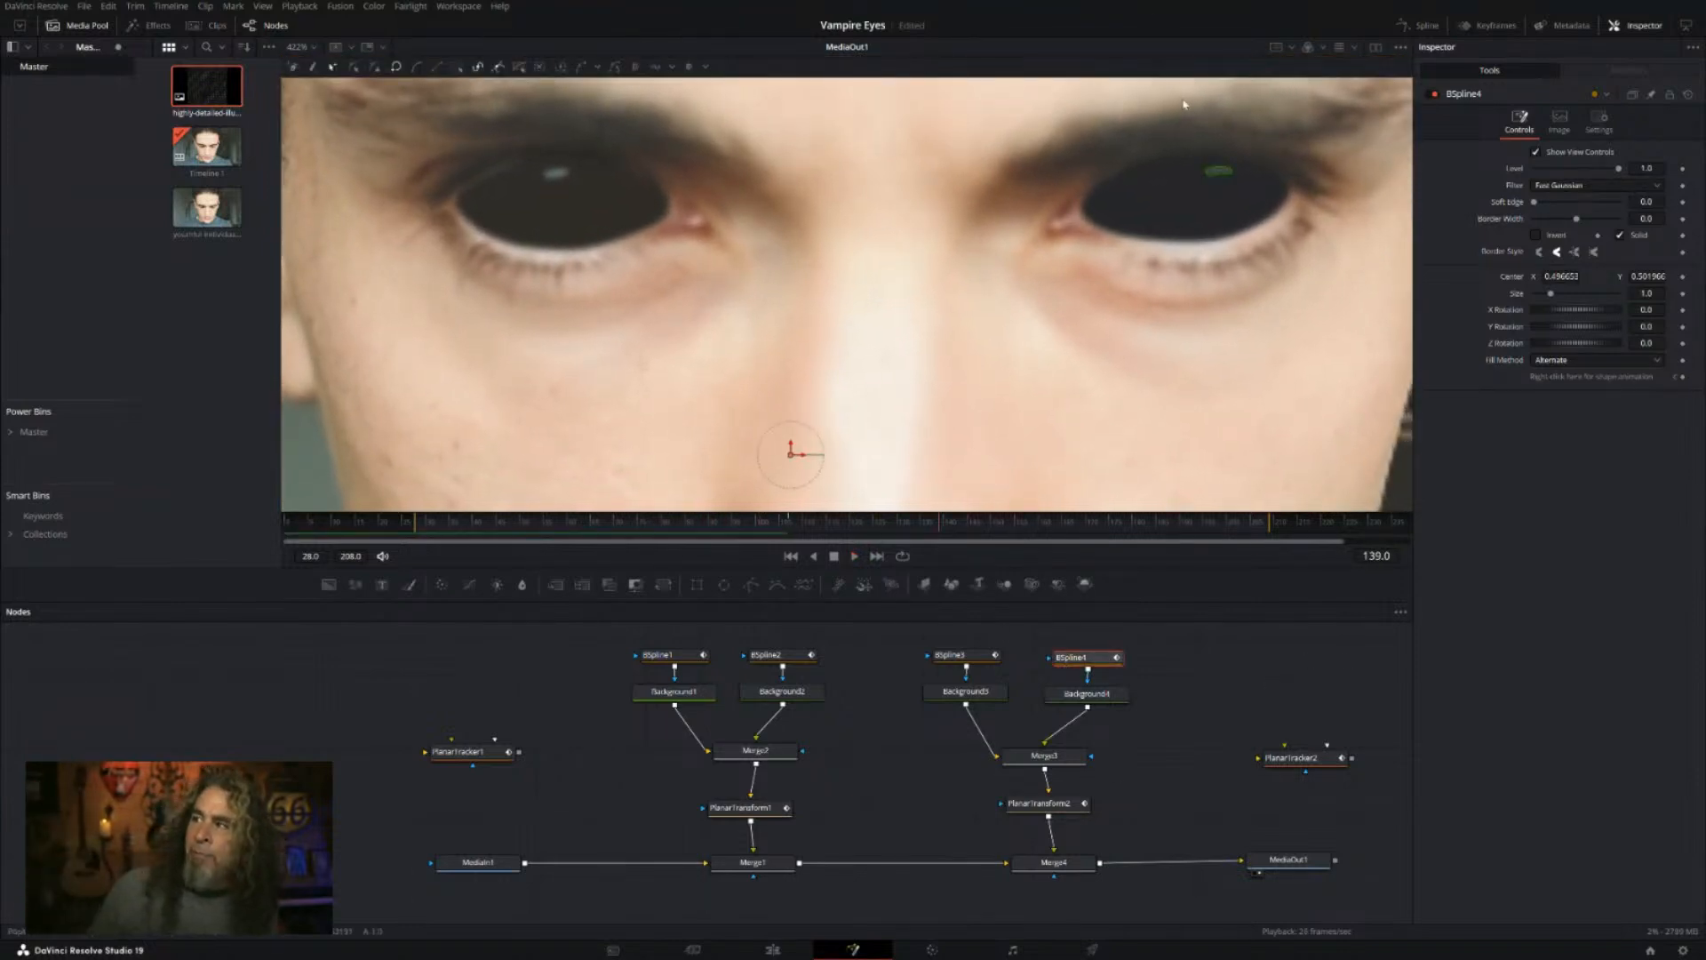
pyautogui.moveTo(1130, 112); pyautogui.dragTo(1364, 243)
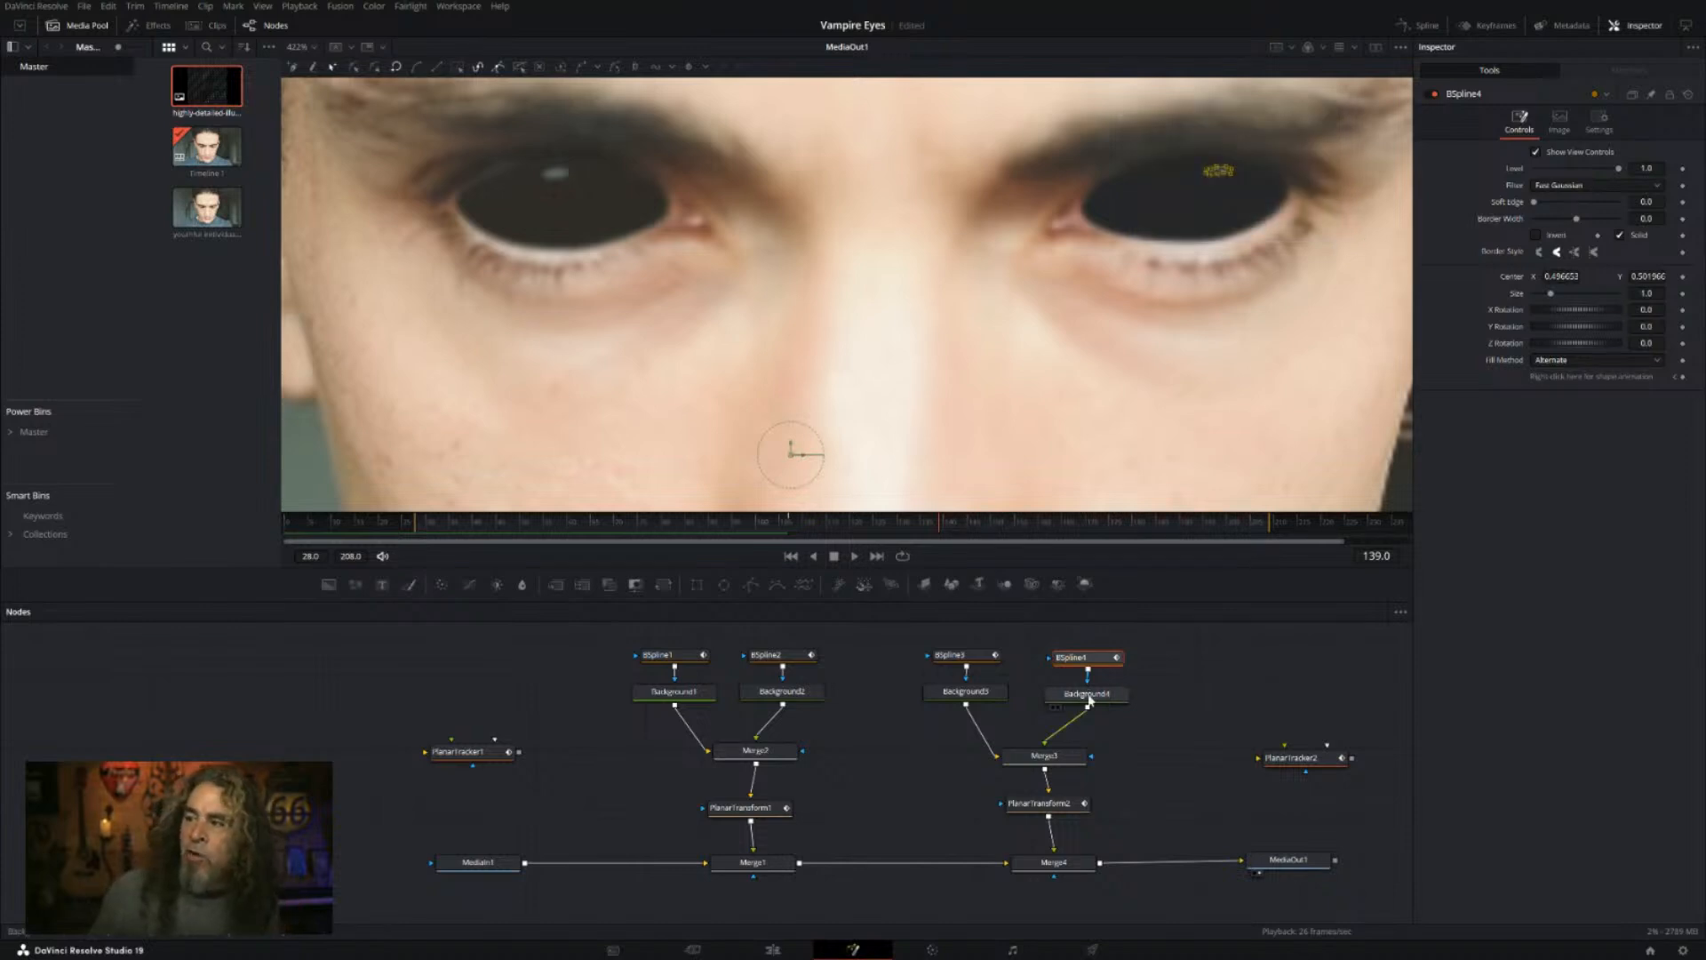
pyautogui.click(1088, 695)
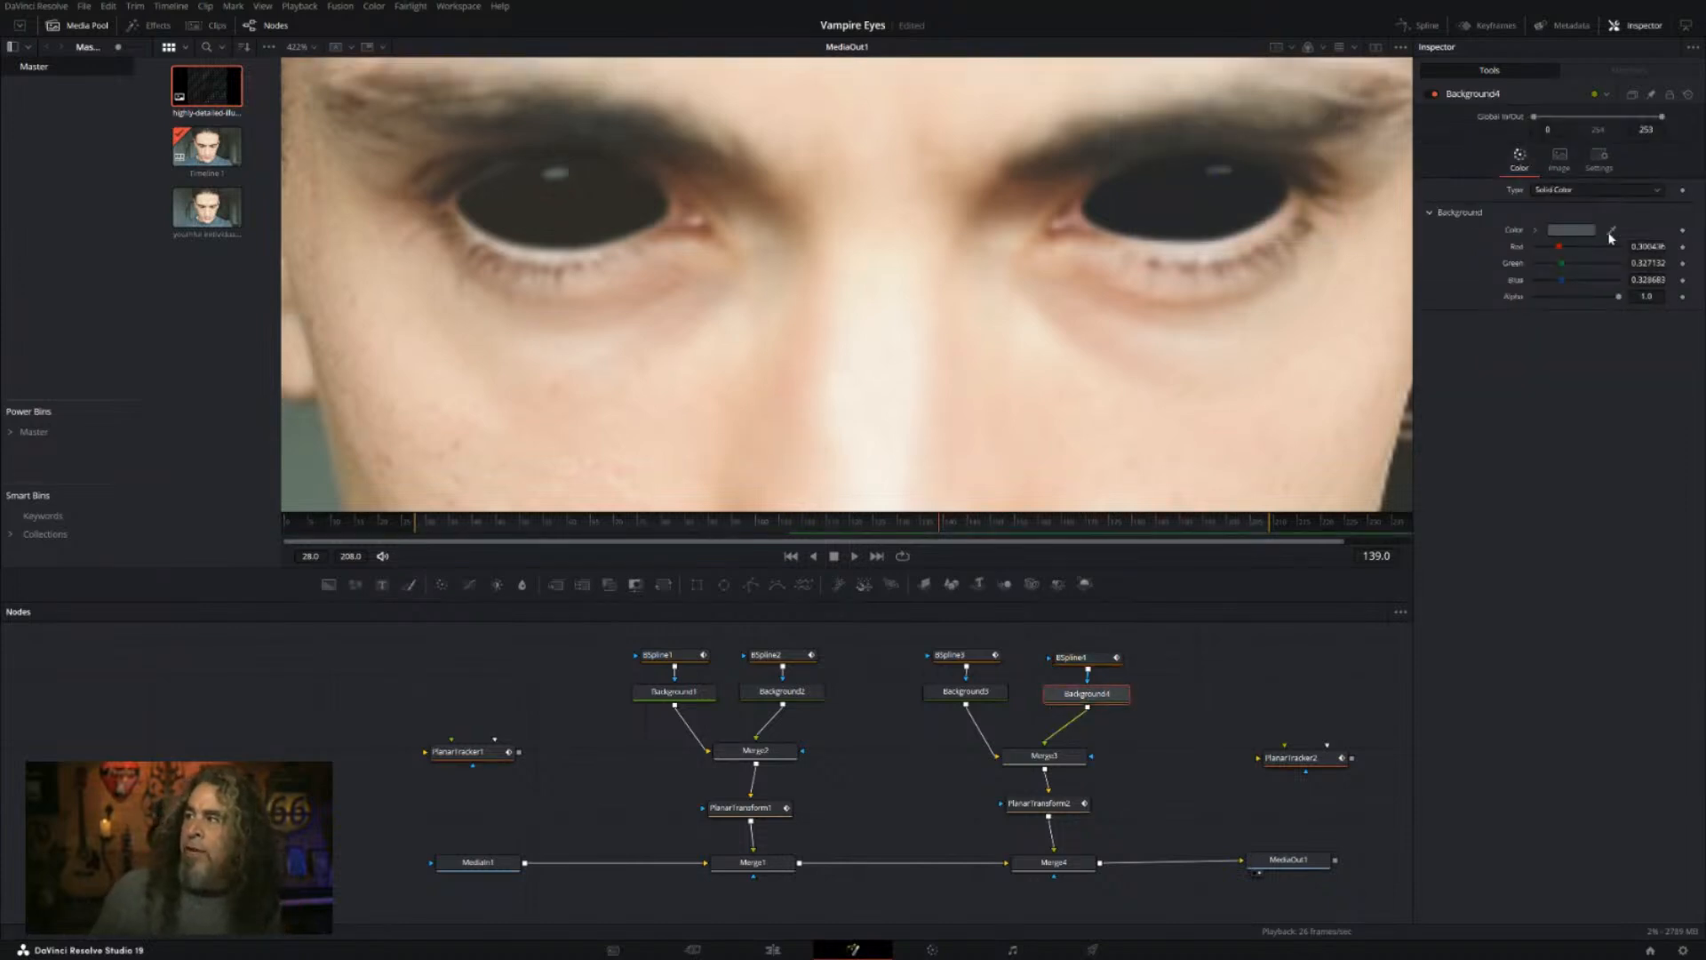
pyautogui.moveTo(1005, 457); pyautogui.dragTo(1030, 417)
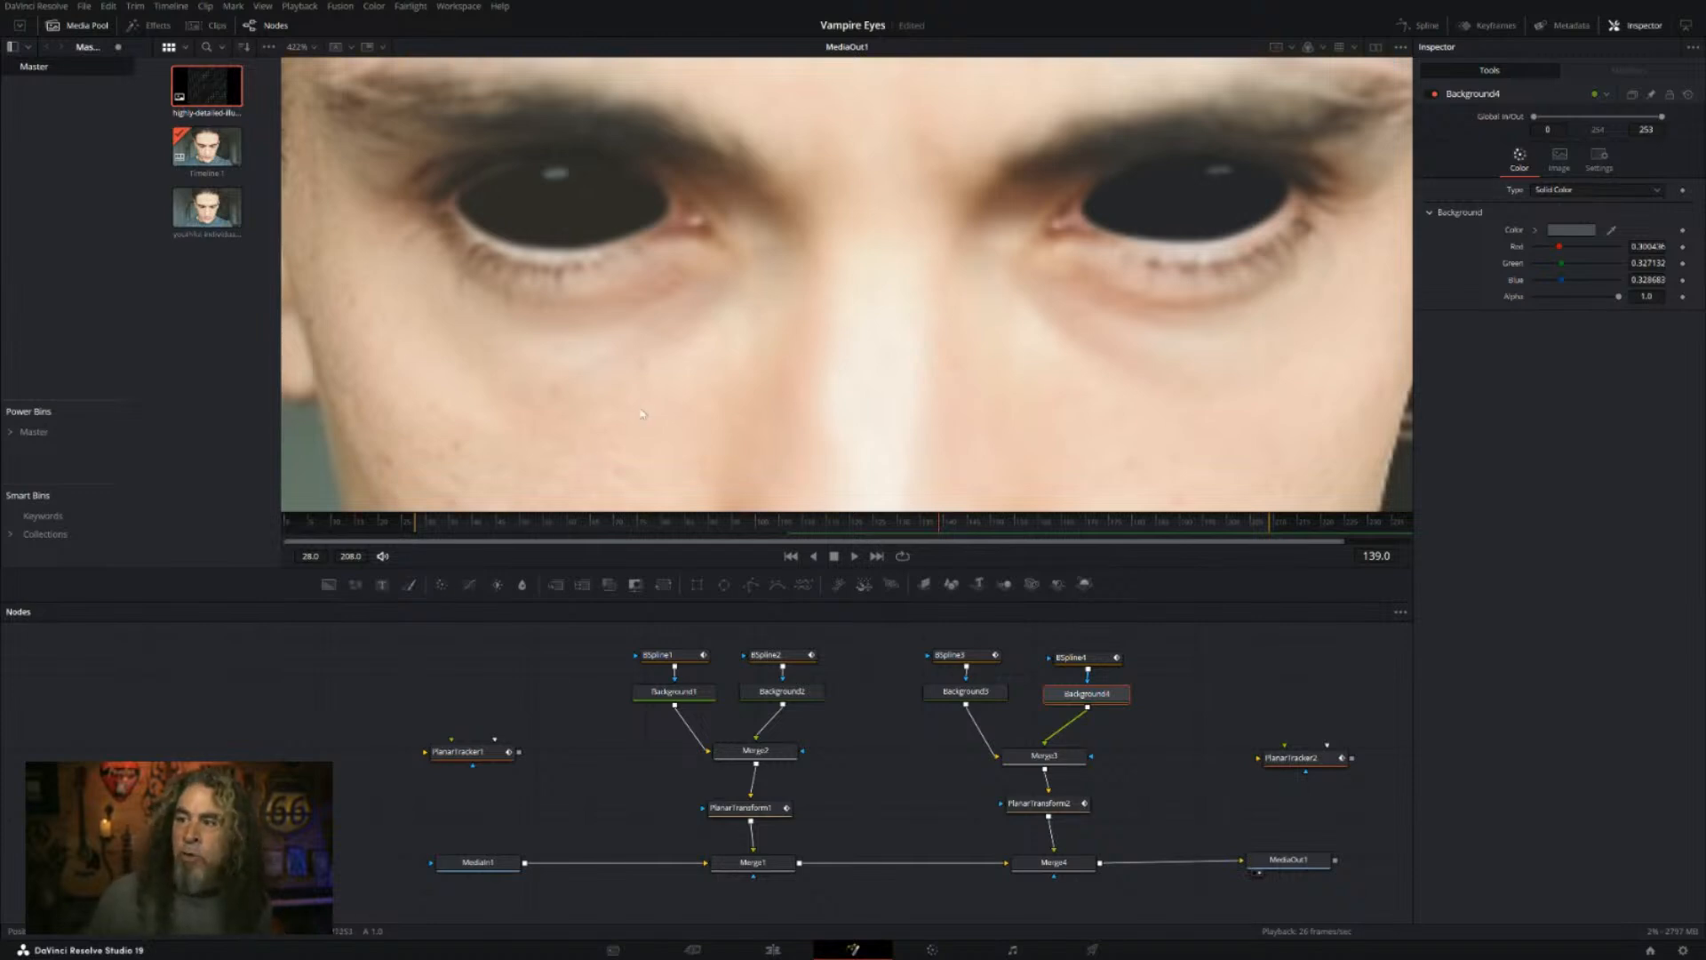
# Step: Review the finished node graph by selecting MediaIn1, each eye's masked Backgrounds, Merges and PlanarTransform, and both PlanarTrackers in turn
pyautogui.scroll(-5, 630, 428)
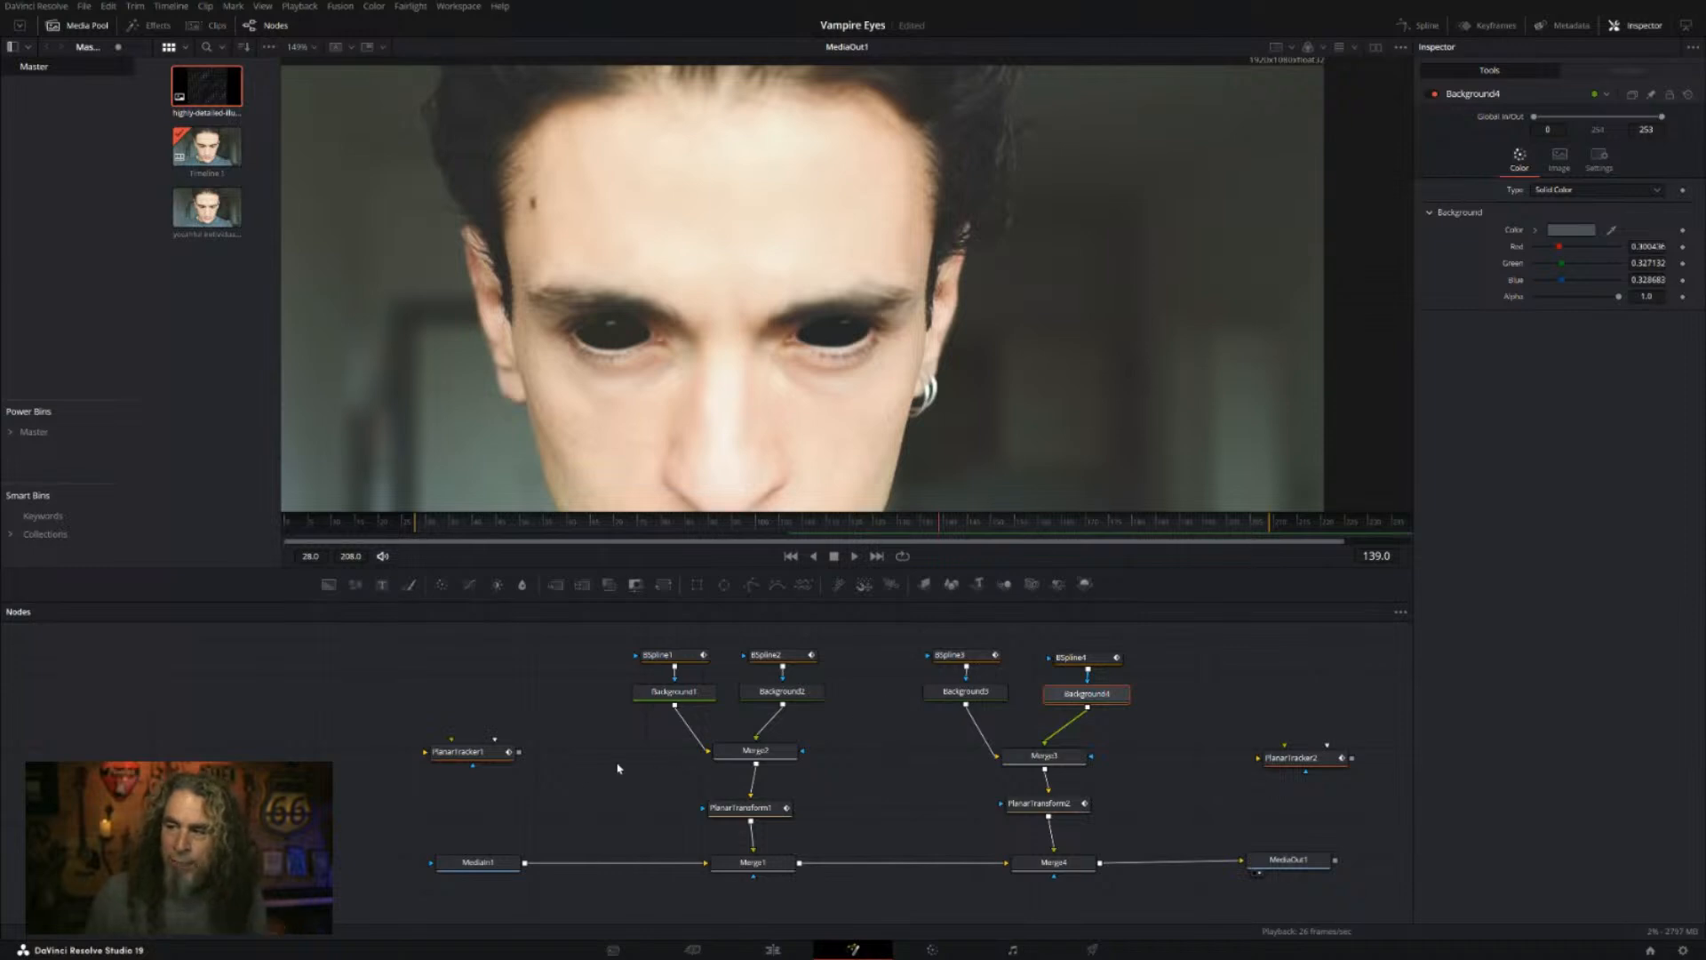
pyautogui.moveTo(382, 813); pyautogui.dragTo(619, 911)
pyautogui.moveTo(614, 628); pyautogui.dragTo(721, 713)
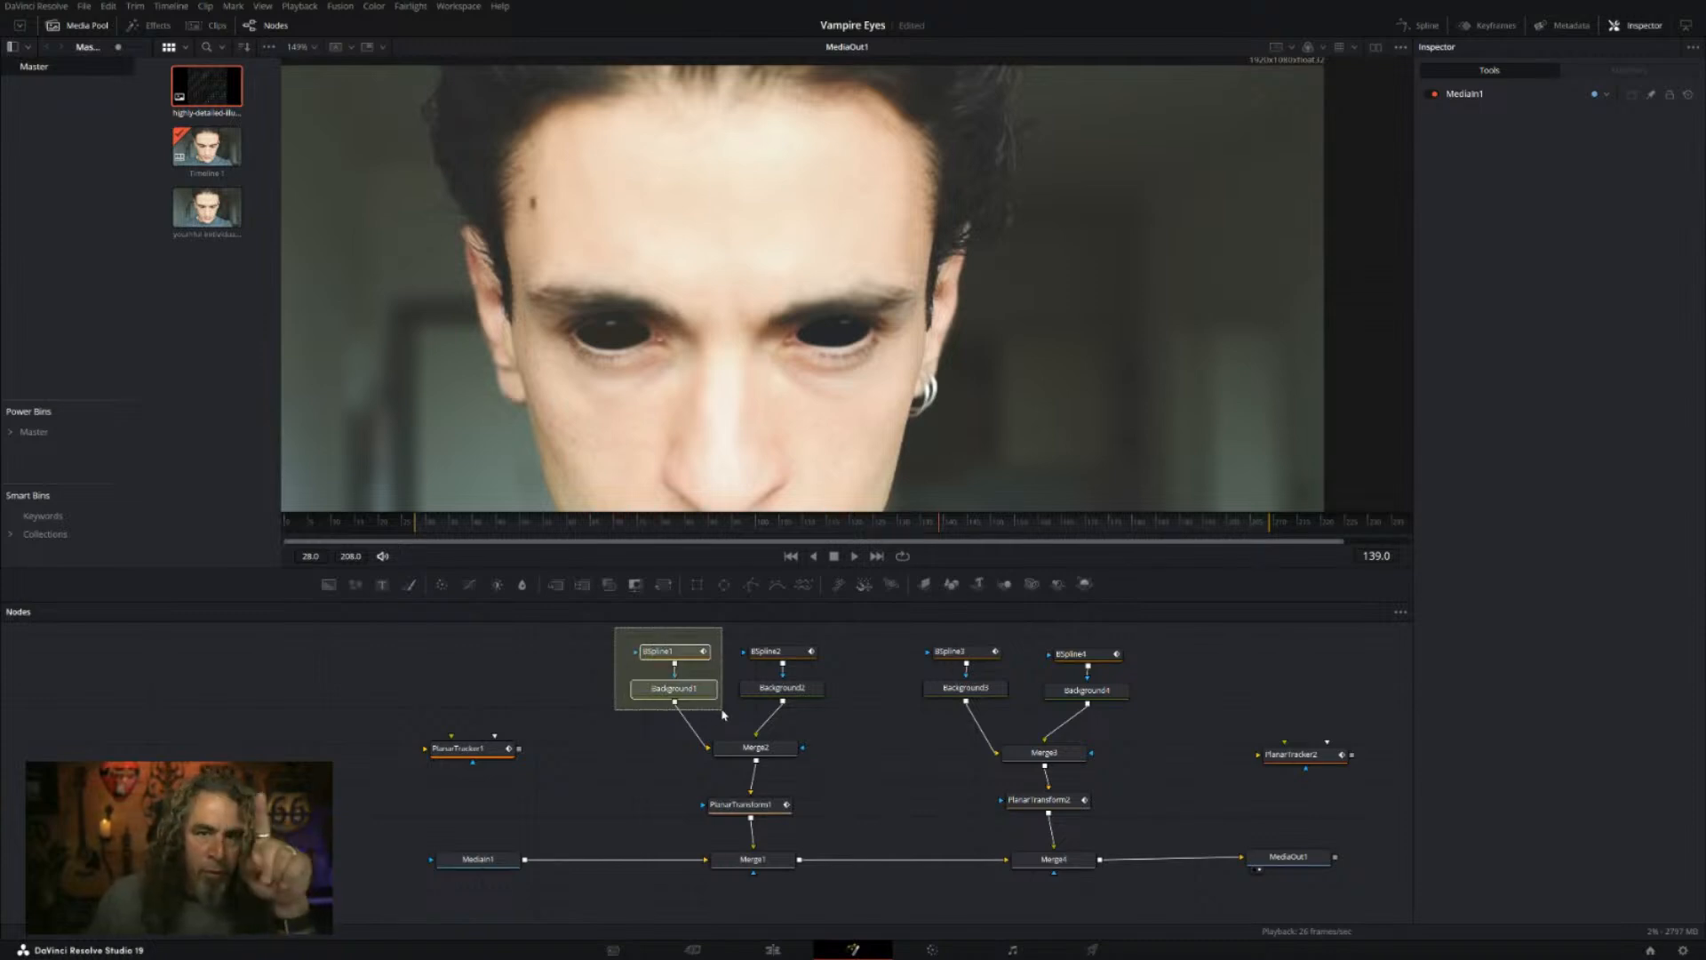
pyautogui.moveTo(721, 713); pyautogui.dragTo(722, 713)
pyautogui.moveTo(731, 629); pyautogui.dragTo(840, 716)
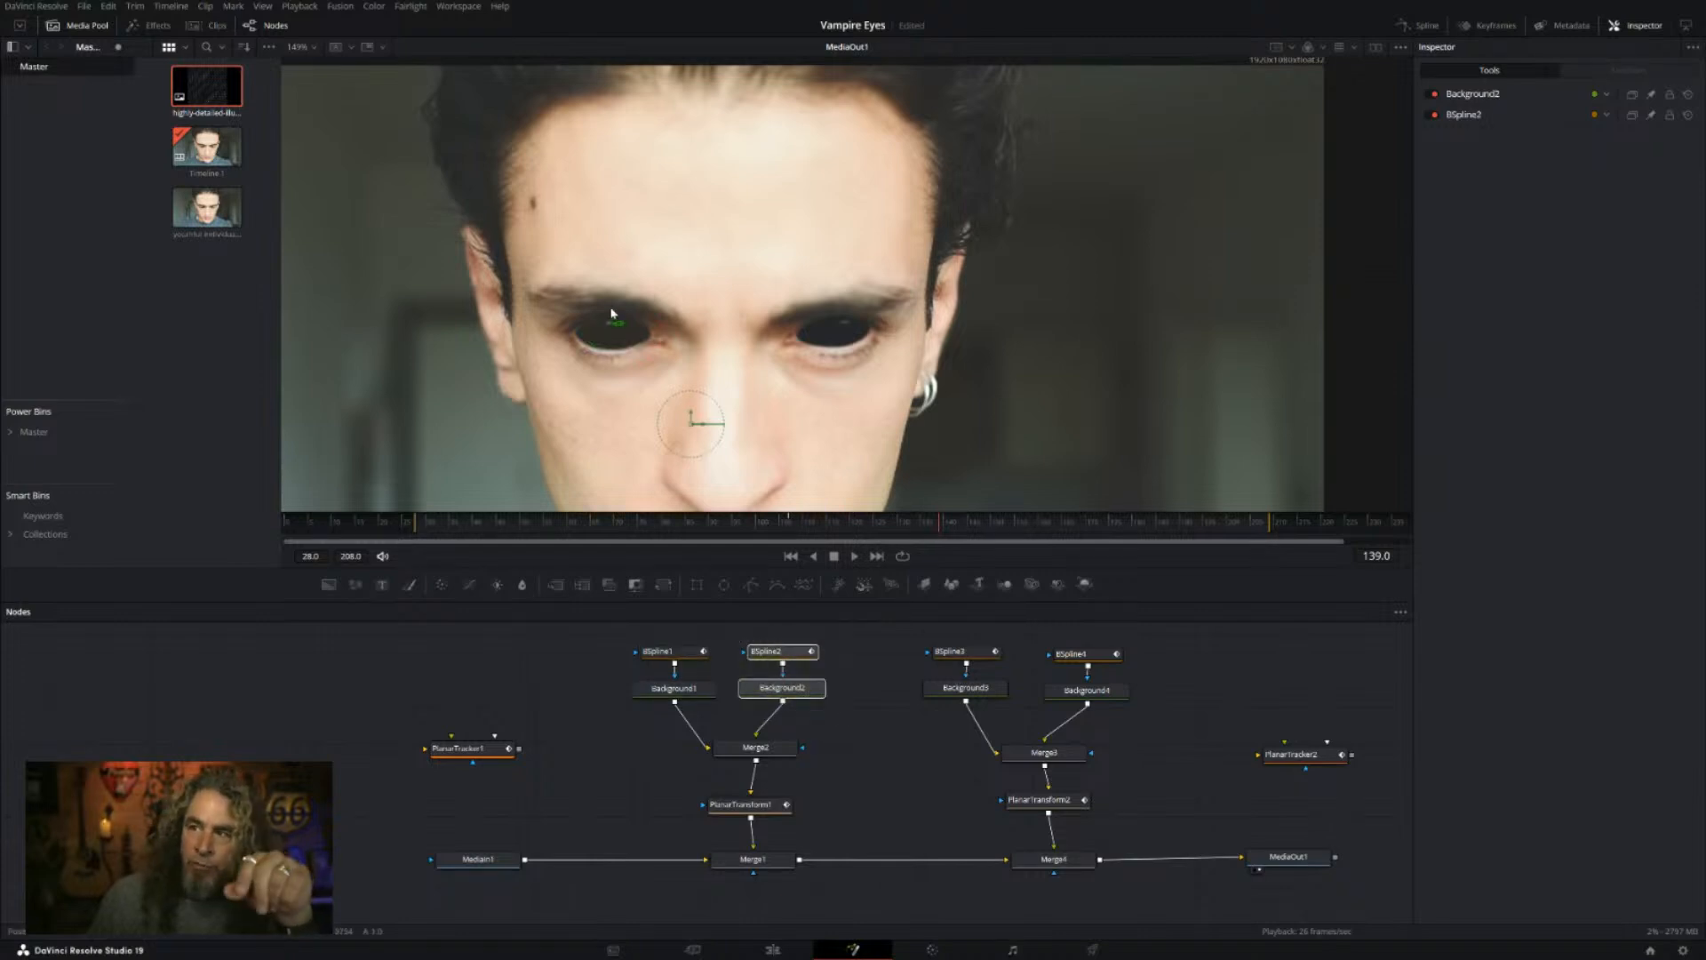
pyautogui.moveTo(675, 714); pyautogui.dragTo(883, 793)
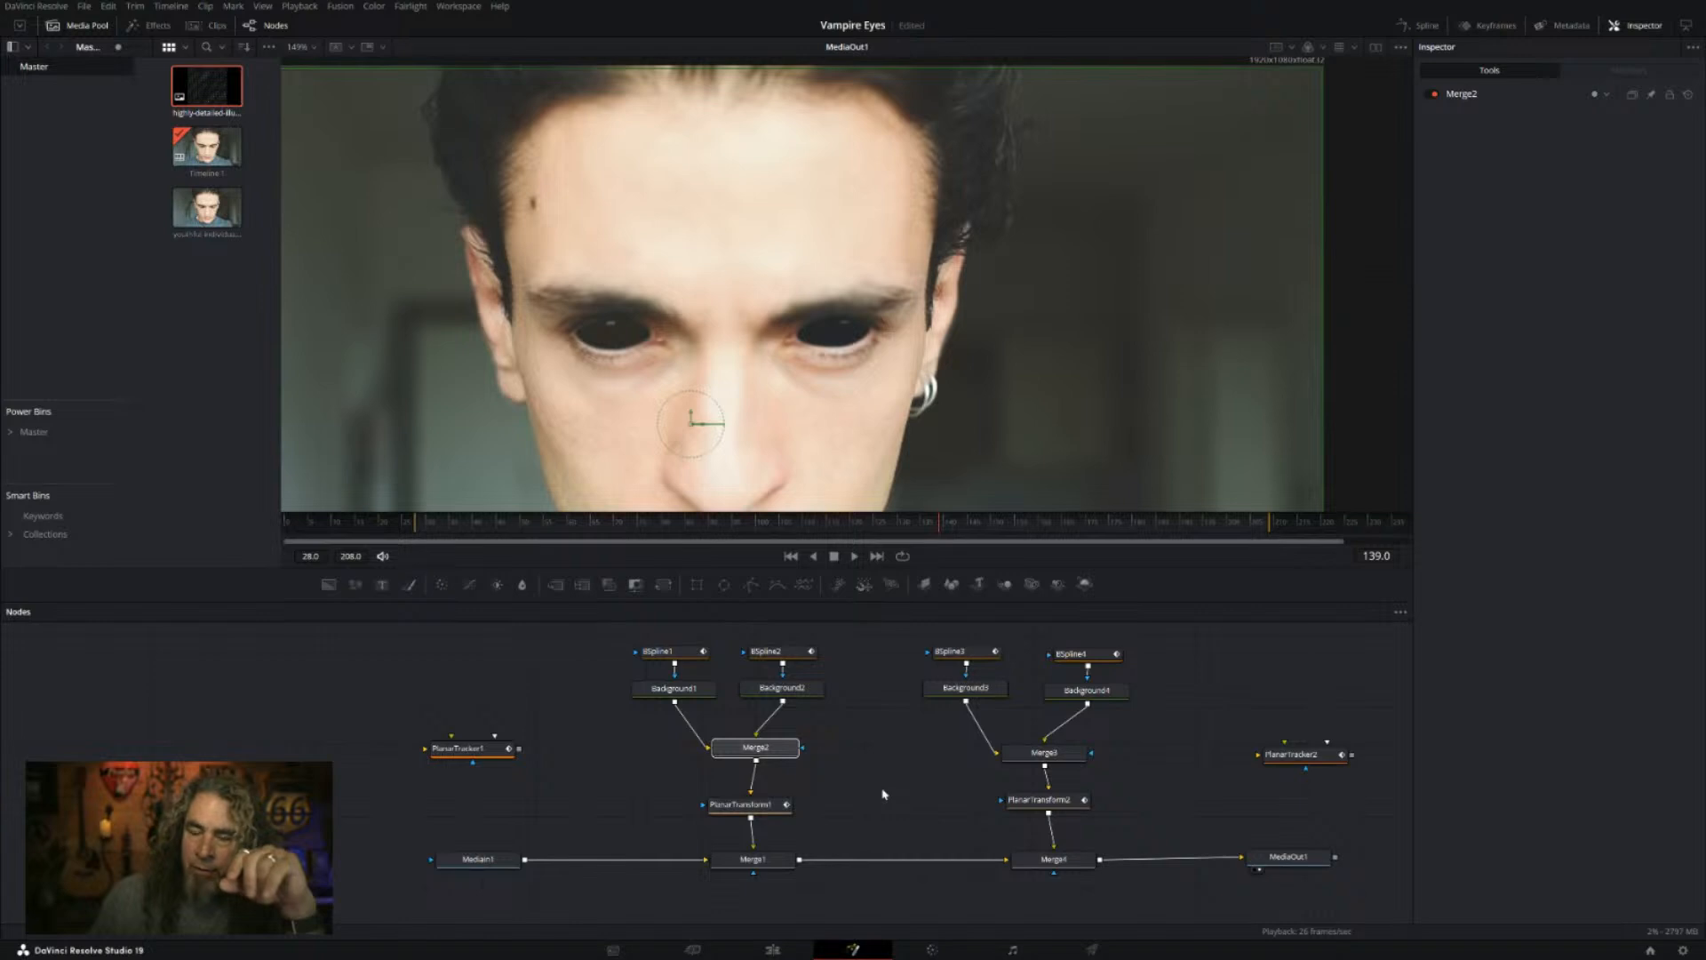
pyautogui.moveTo(377, 681); pyautogui.dragTo(569, 795)
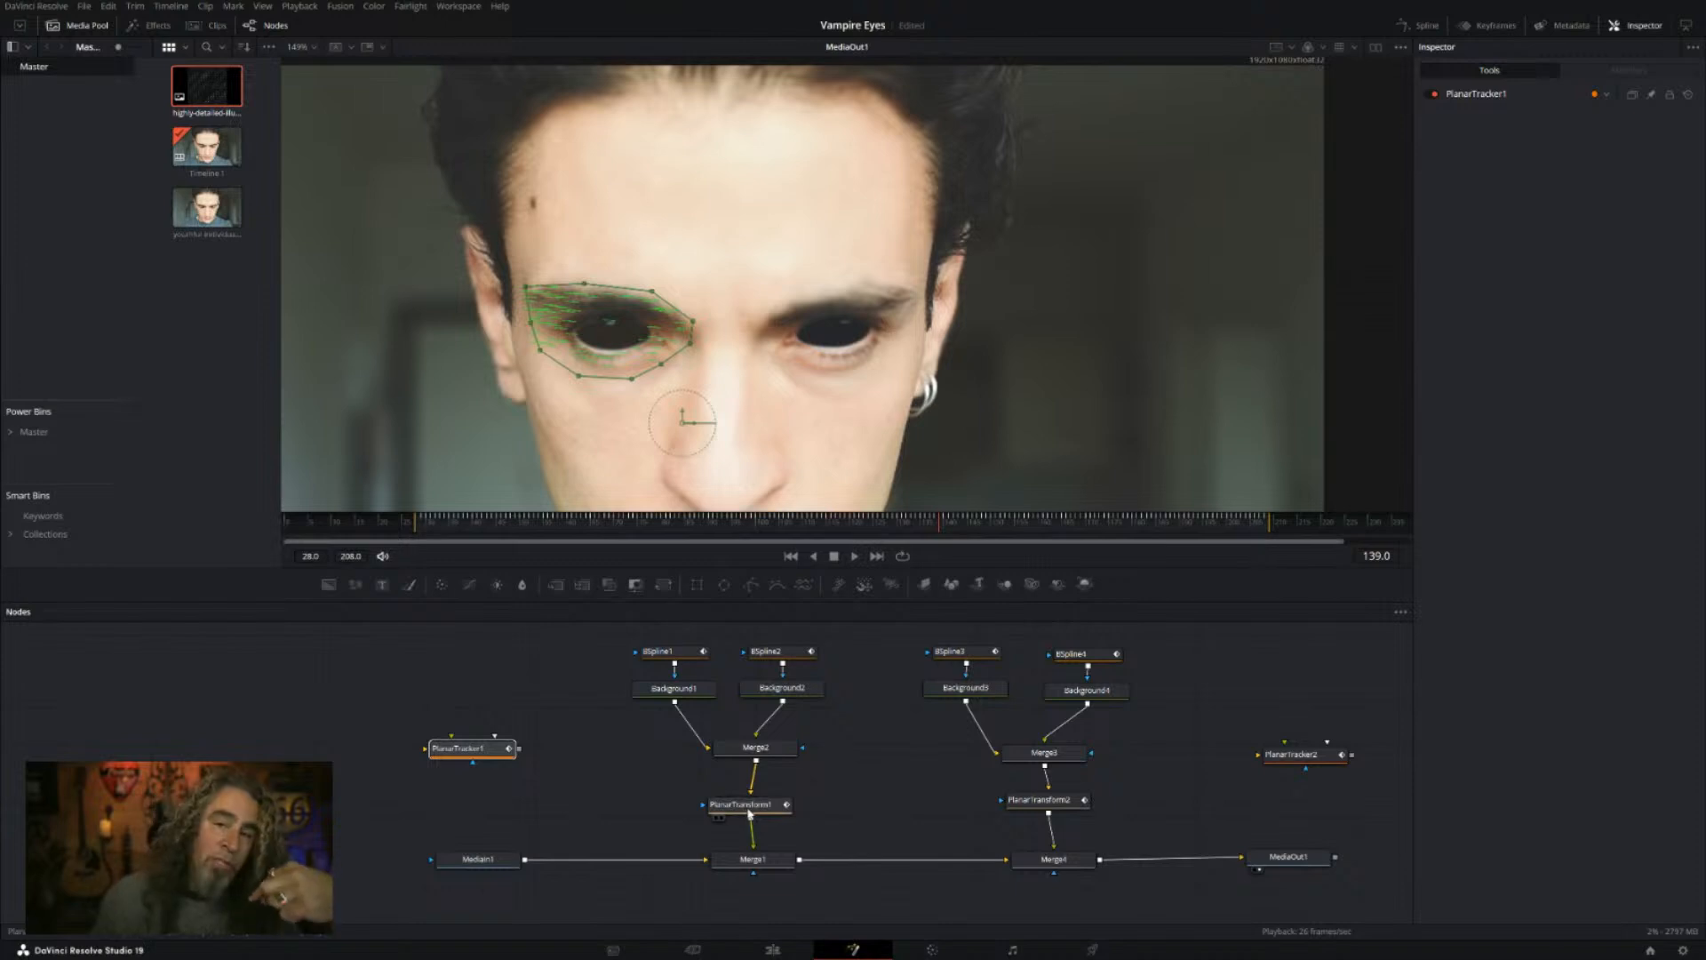
pyautogui.moveTo(609, 627); pyautogui.dragTo(851, 853)
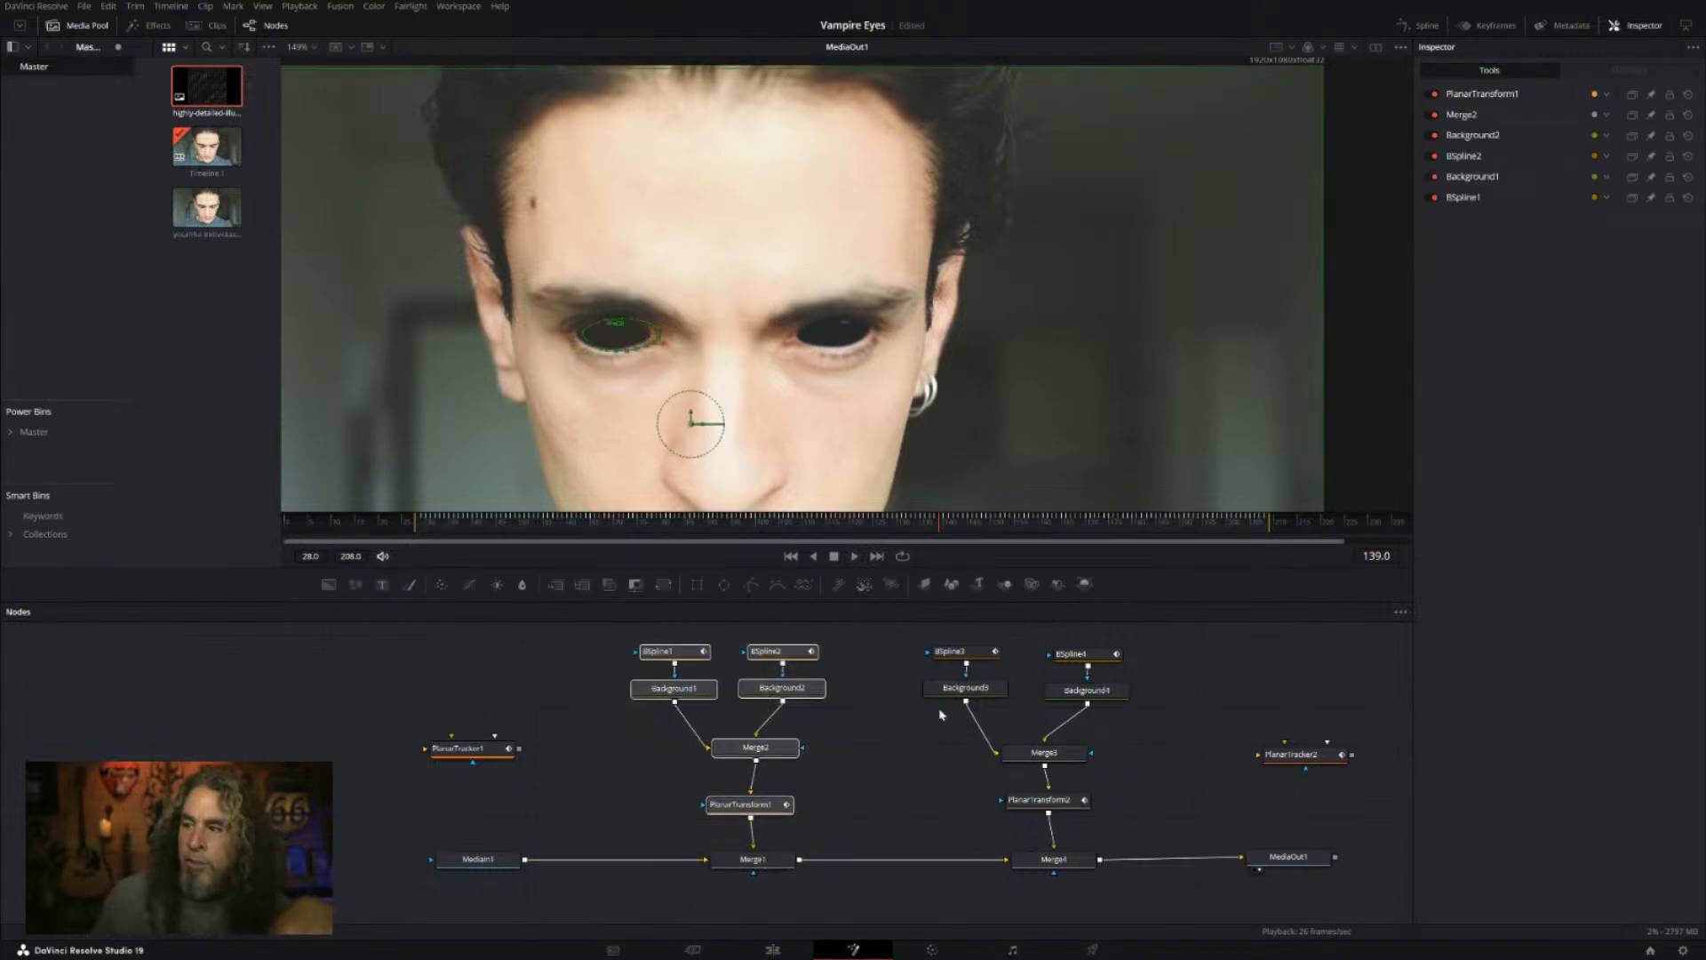
pyautogui.moveTo(595, 621); pyautogui.dragTo(875, 922)
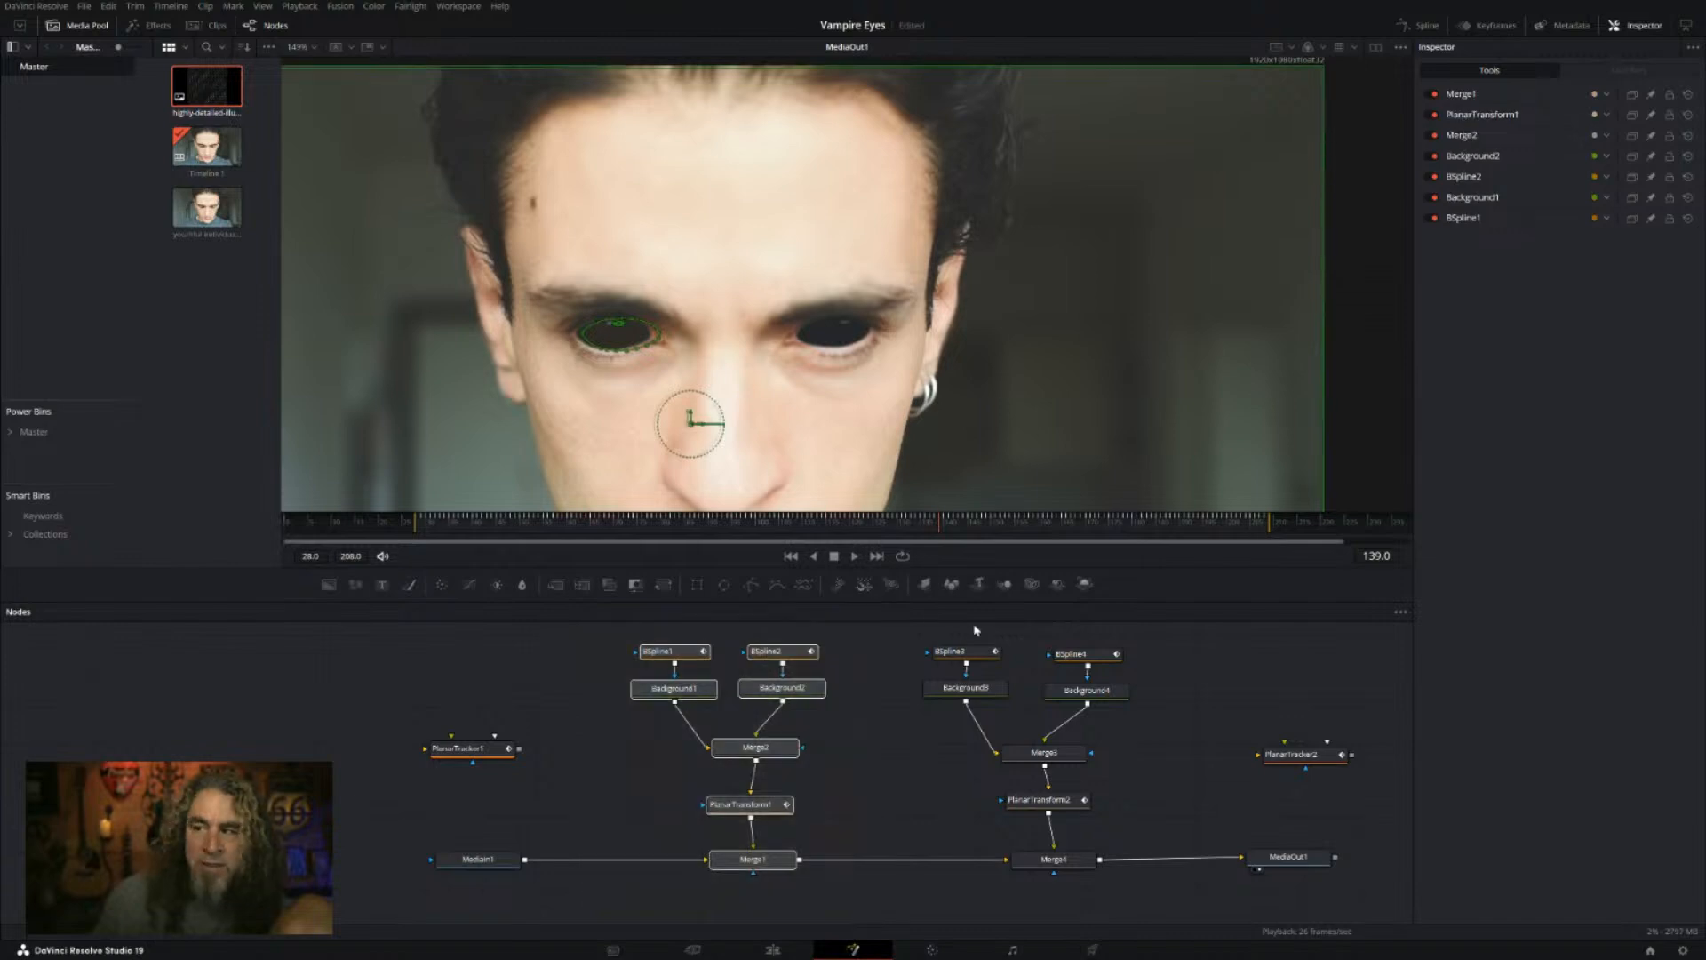
pyautogui.moveTo(906, 628); pyautogui.dragTo(1149, 913)
pyautogui.moveTo(1227, 714); pyautogui.dragTo(1330, 778)
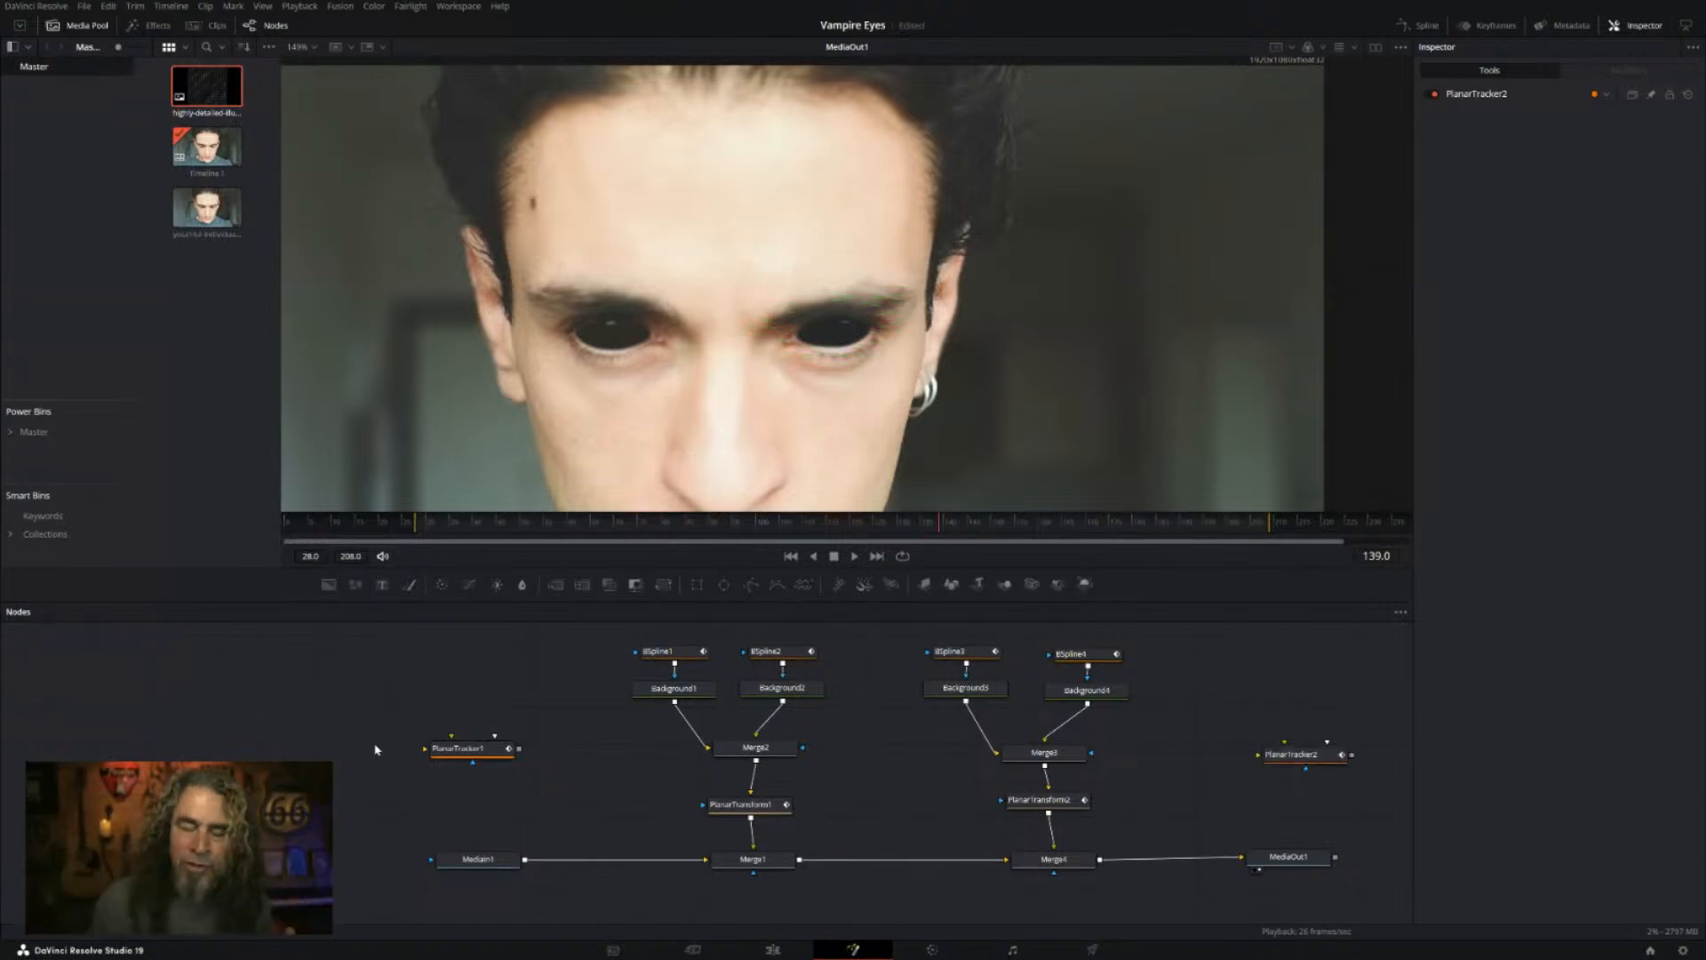
# Step: Switch to the Edit page, show the full frame in the viewer, and return the playhead to the timeline's start
pyautogui.click(770, 952)
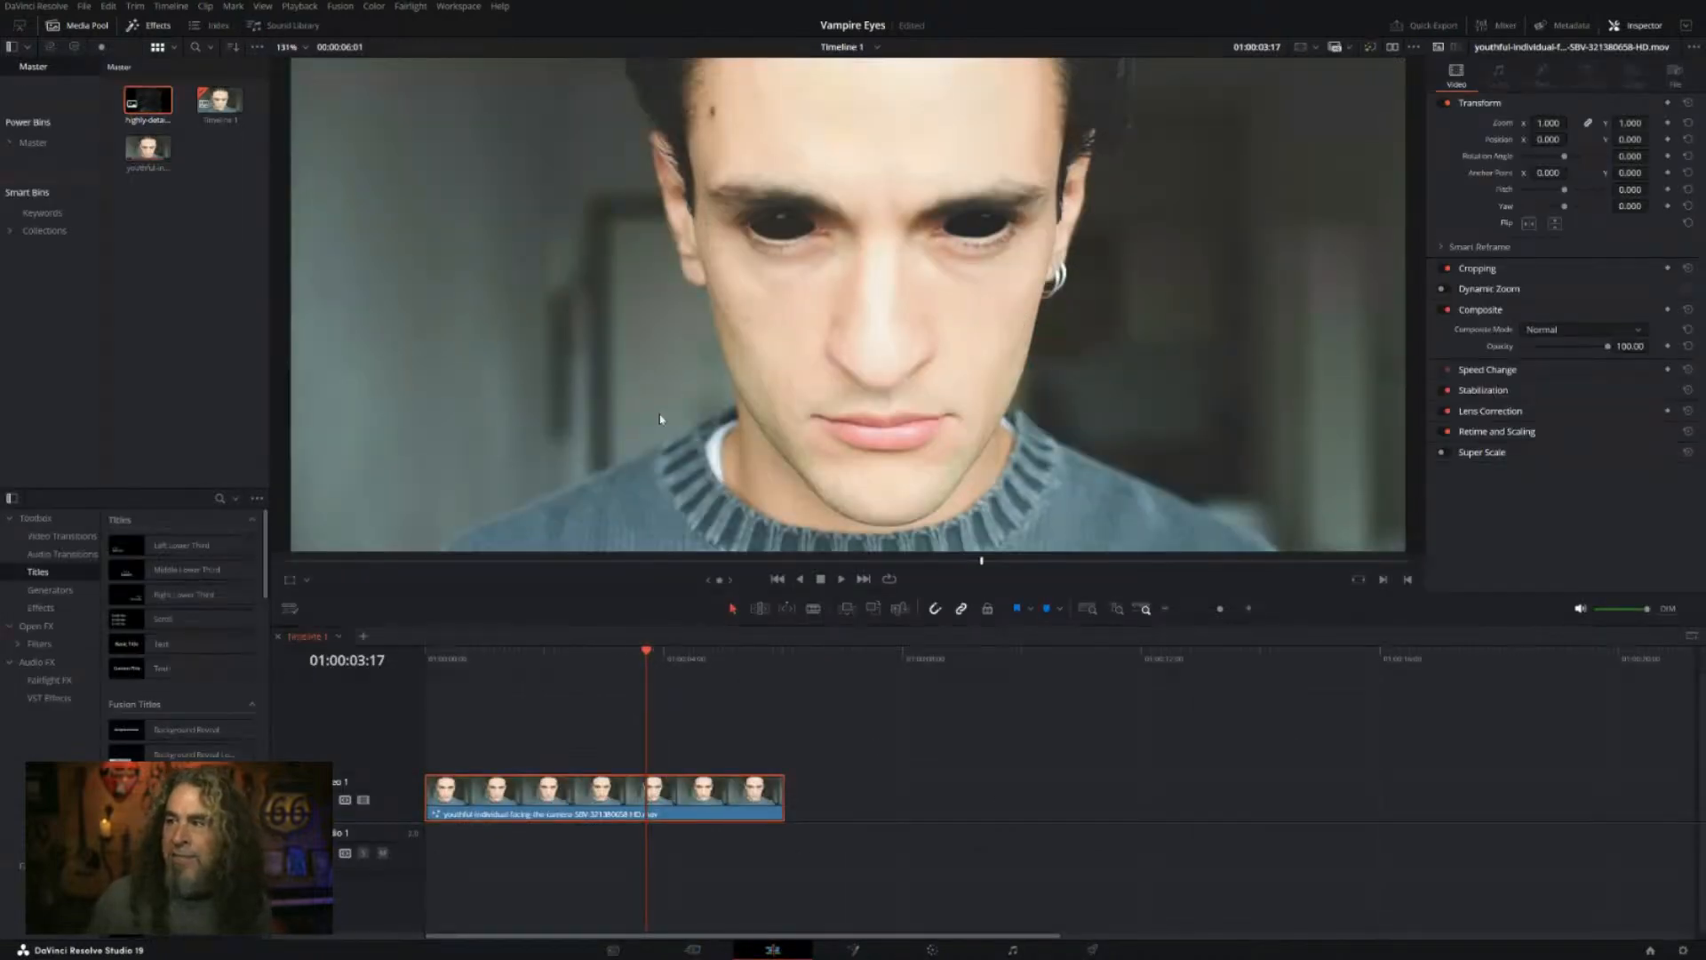
pyautogui.scroll(-3, 670, 413)
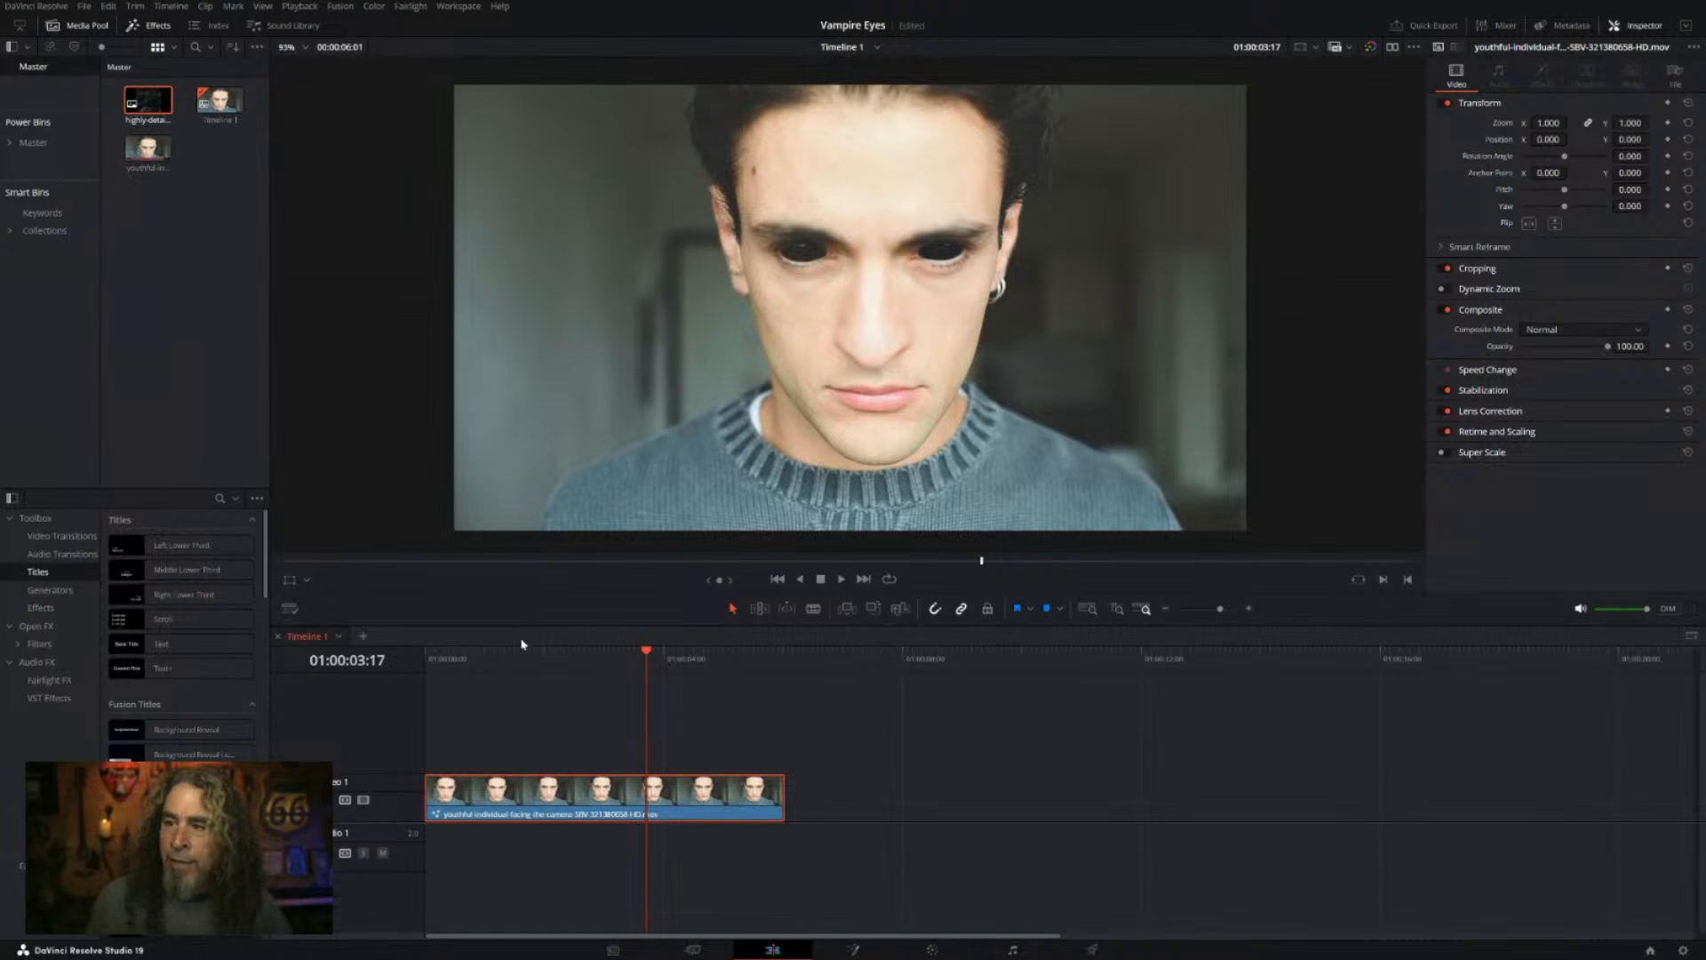
pyautogui.press('Home')
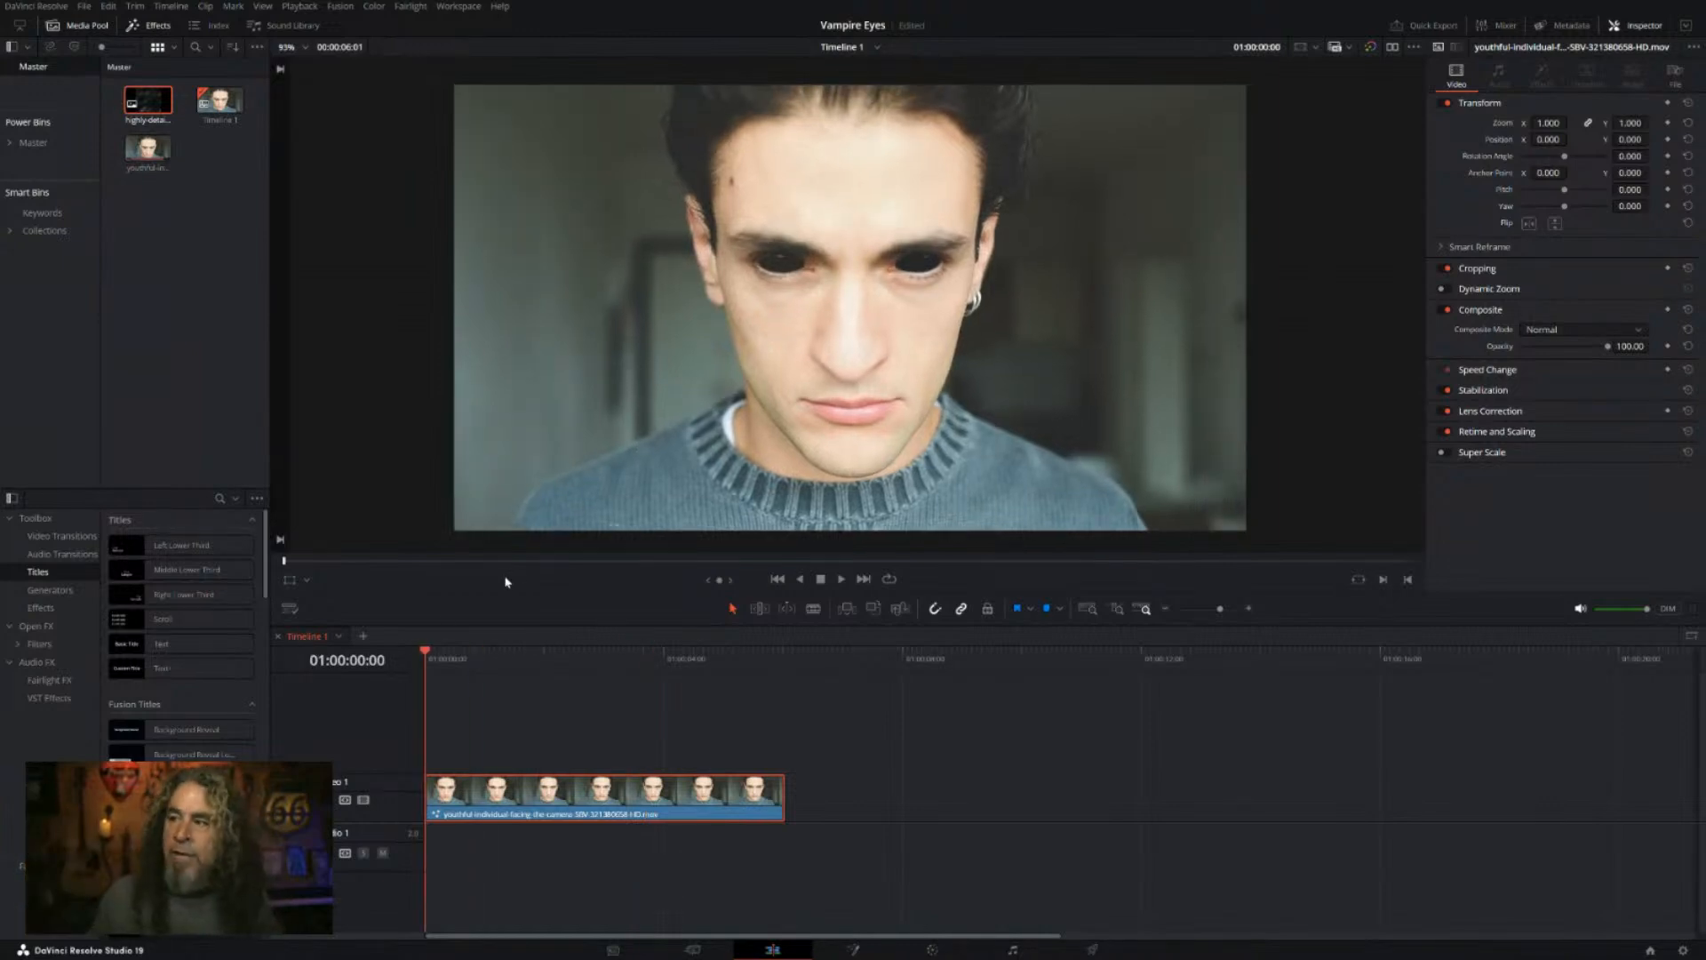
# Step: Play the timeline from its start to review the vampire eyes, and park the playhead at 01:00:02:17
pyautogui.click(841, 579)
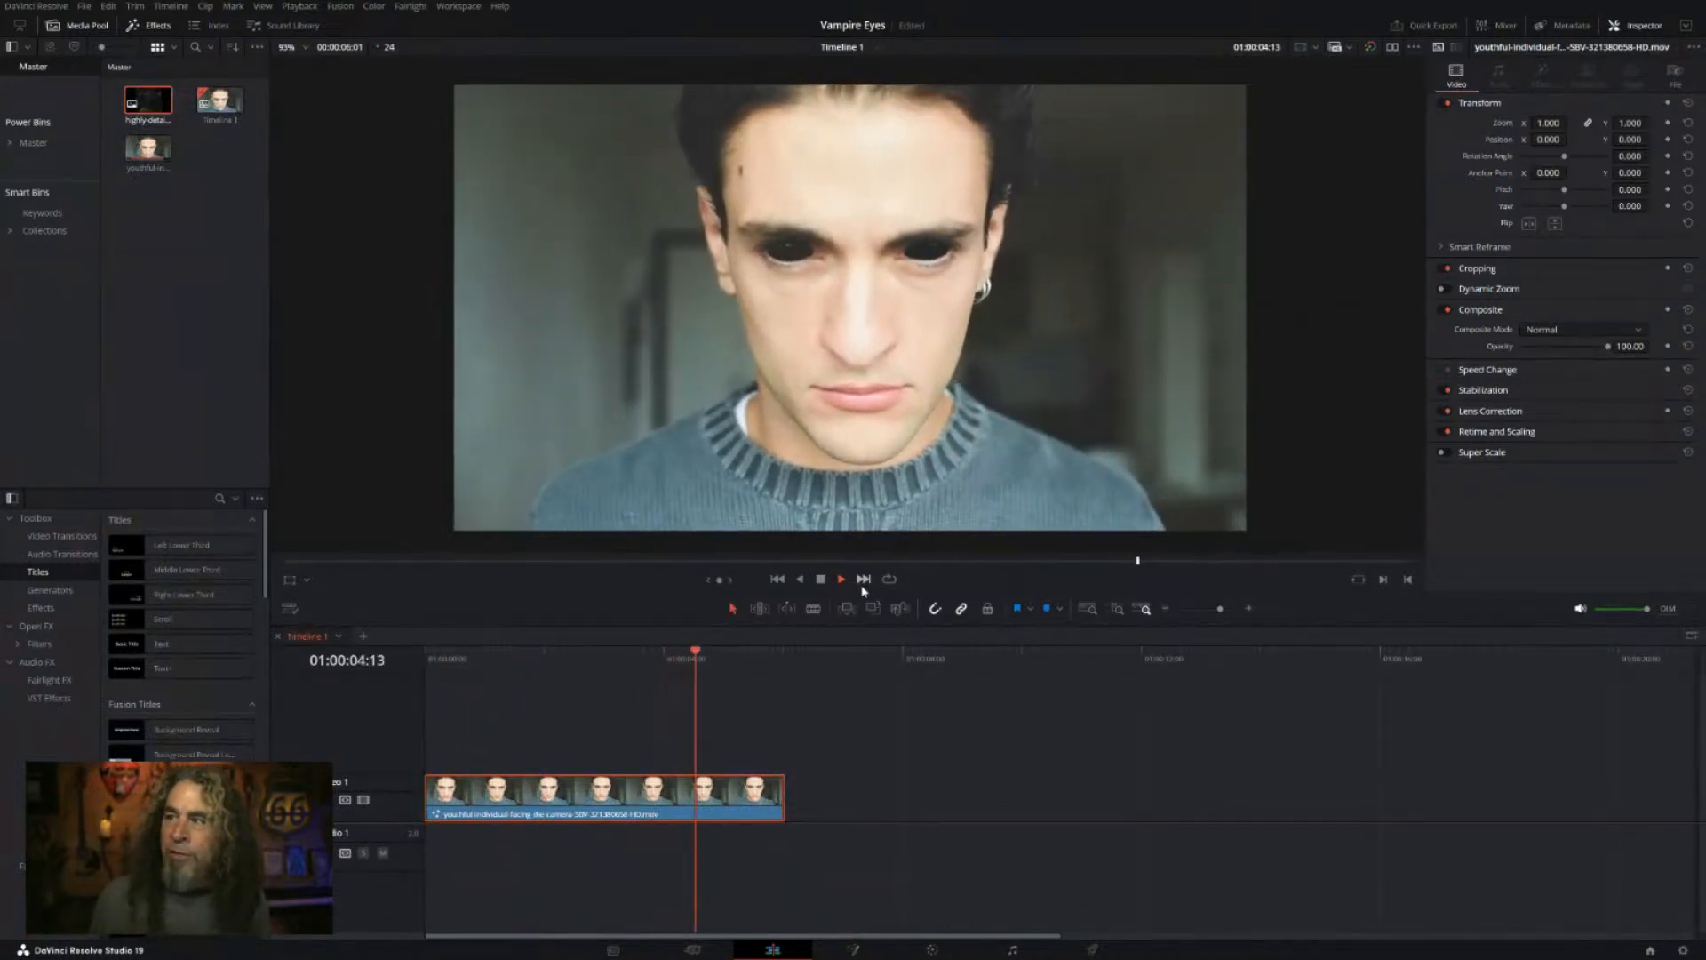
pyautogui.click(444, 656)
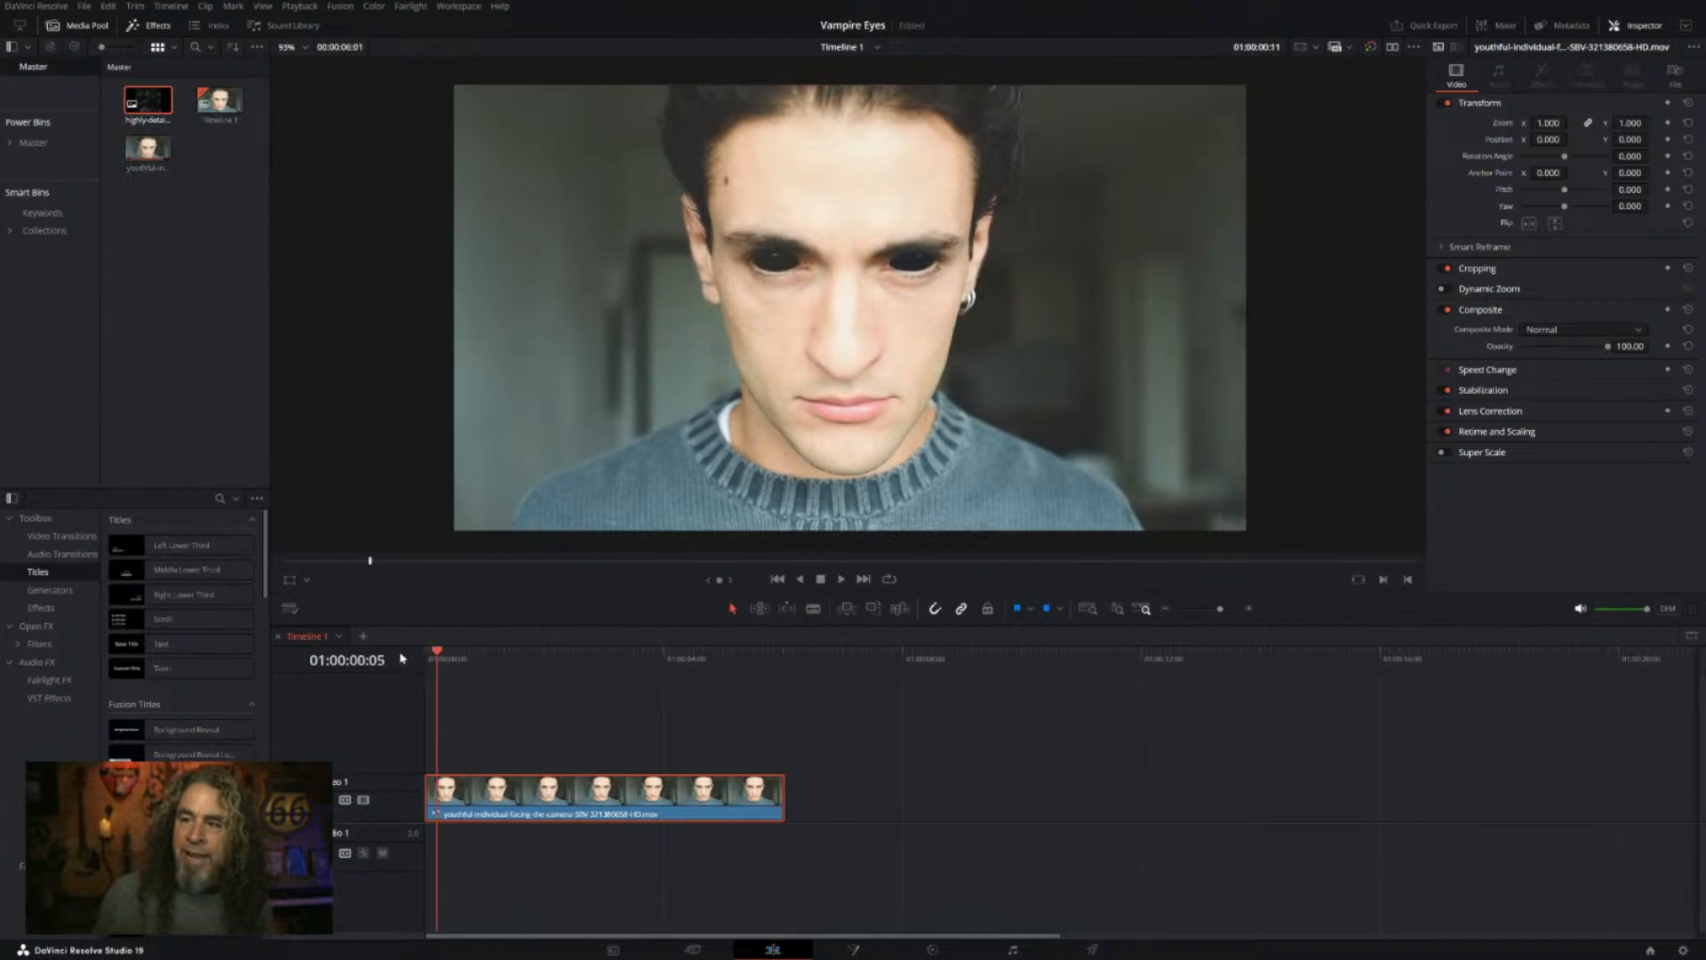
pyautogui.click(837, 580)
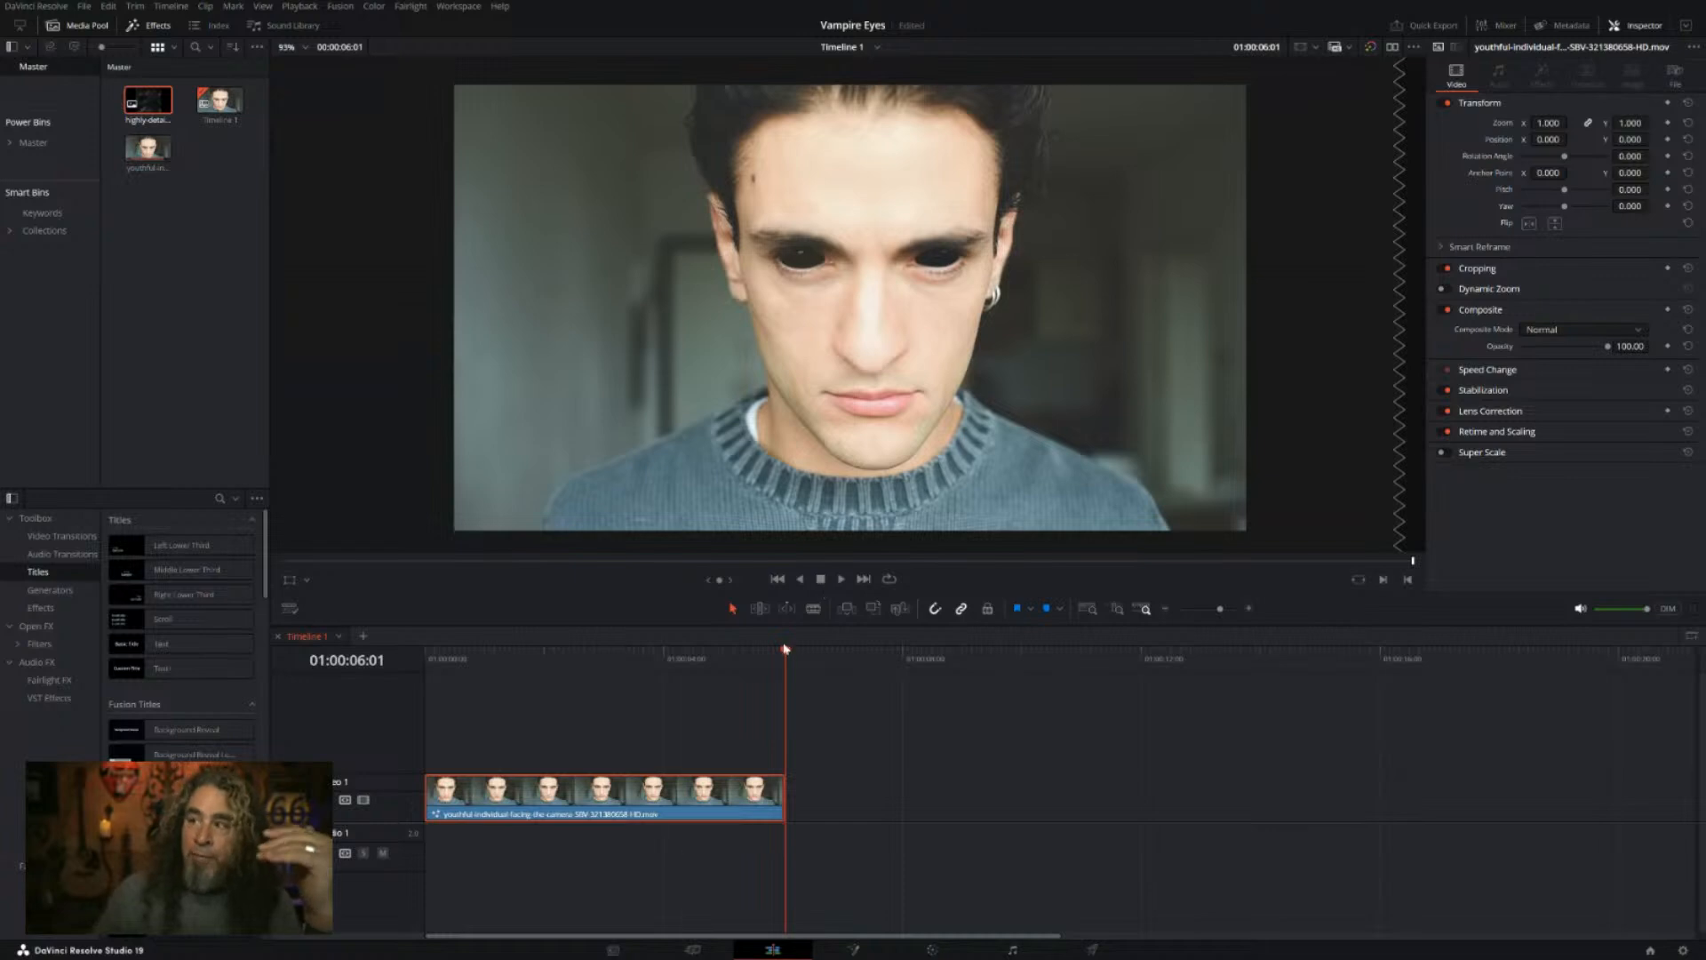
pyautogui.click(584, 661)
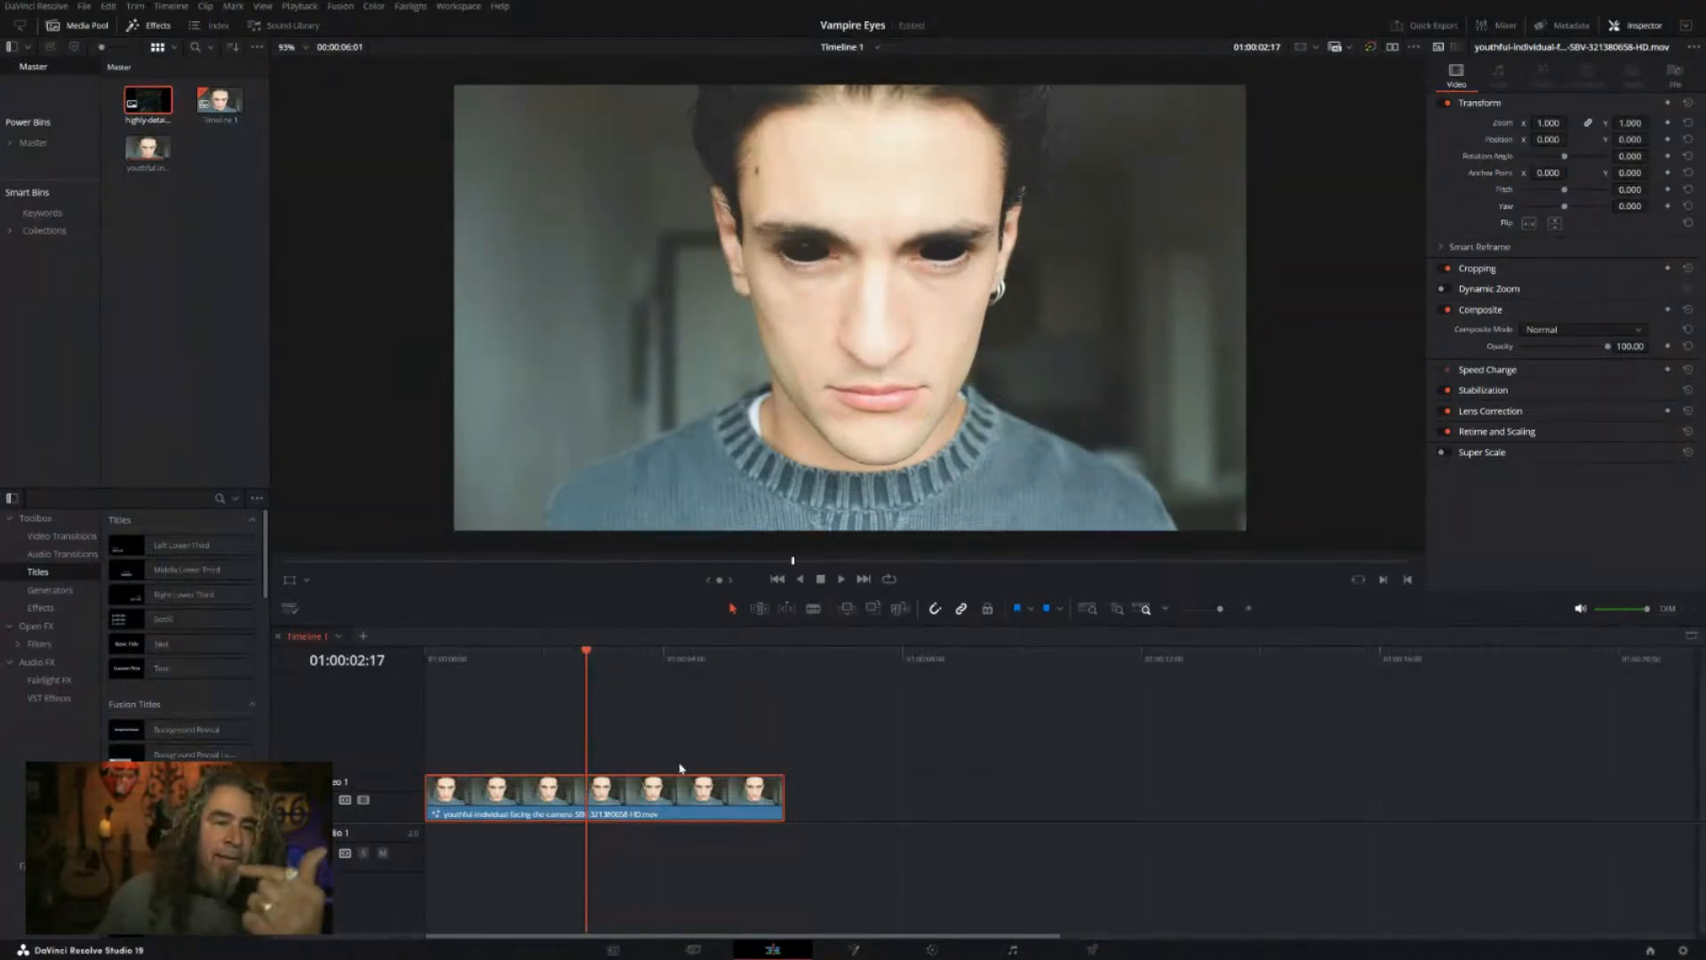
# Step: On the Color page, set the clip's Contrast to 1.192, lower Lift slightly, and set Offset to 21.75 and Gain to 1.08
pyautogui.click(931, 949)
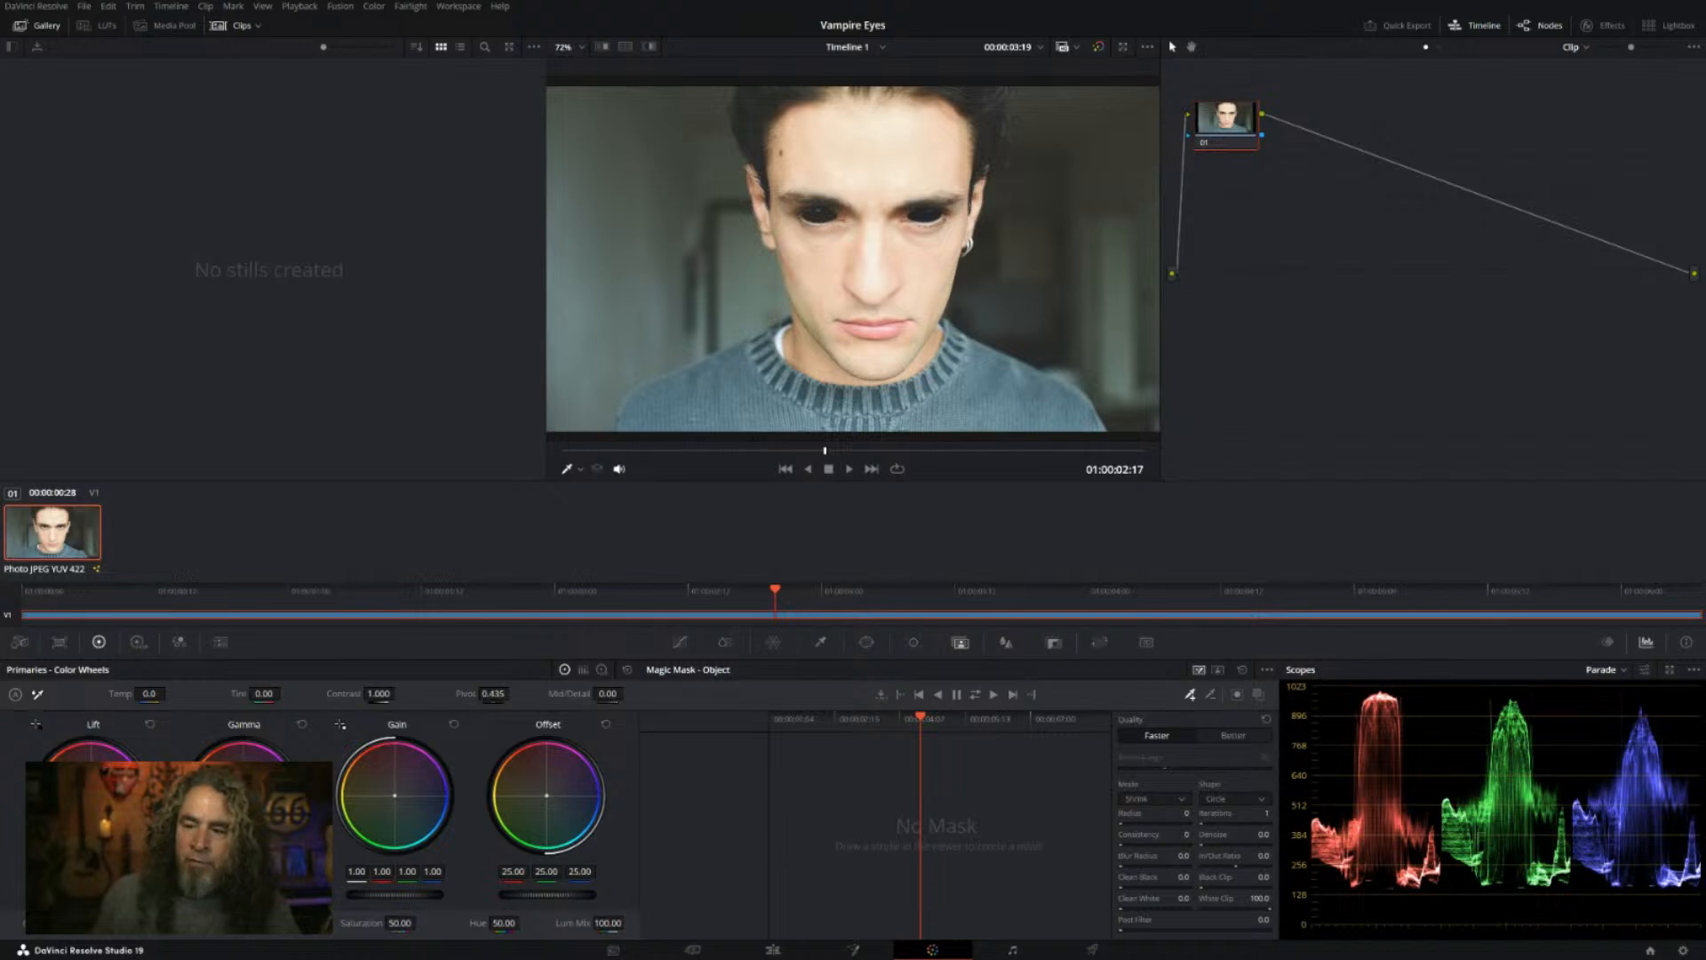
pyautogui.moveTo(398, 694); pyautogui.dragTo(398, 694)
pyautogui.moveTo(93, 894); pyautogui.dragTo(64, 894)
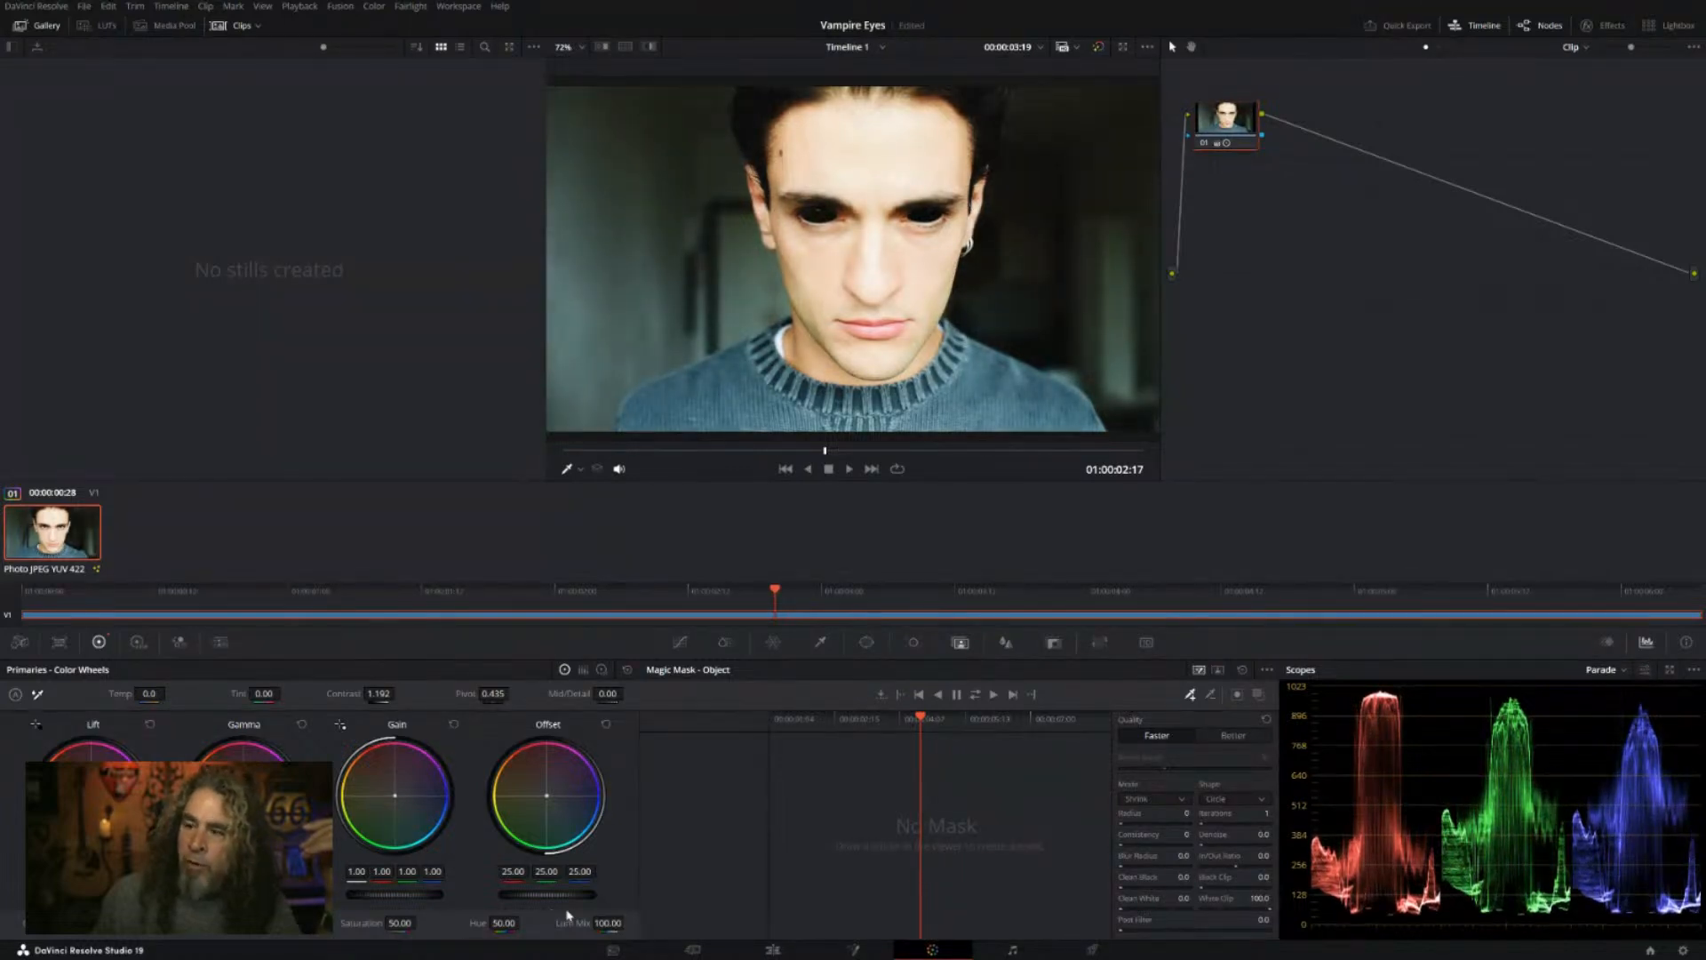
pyautogui.moveTo(574, 898); pyautogui.dragTo(374, 904)
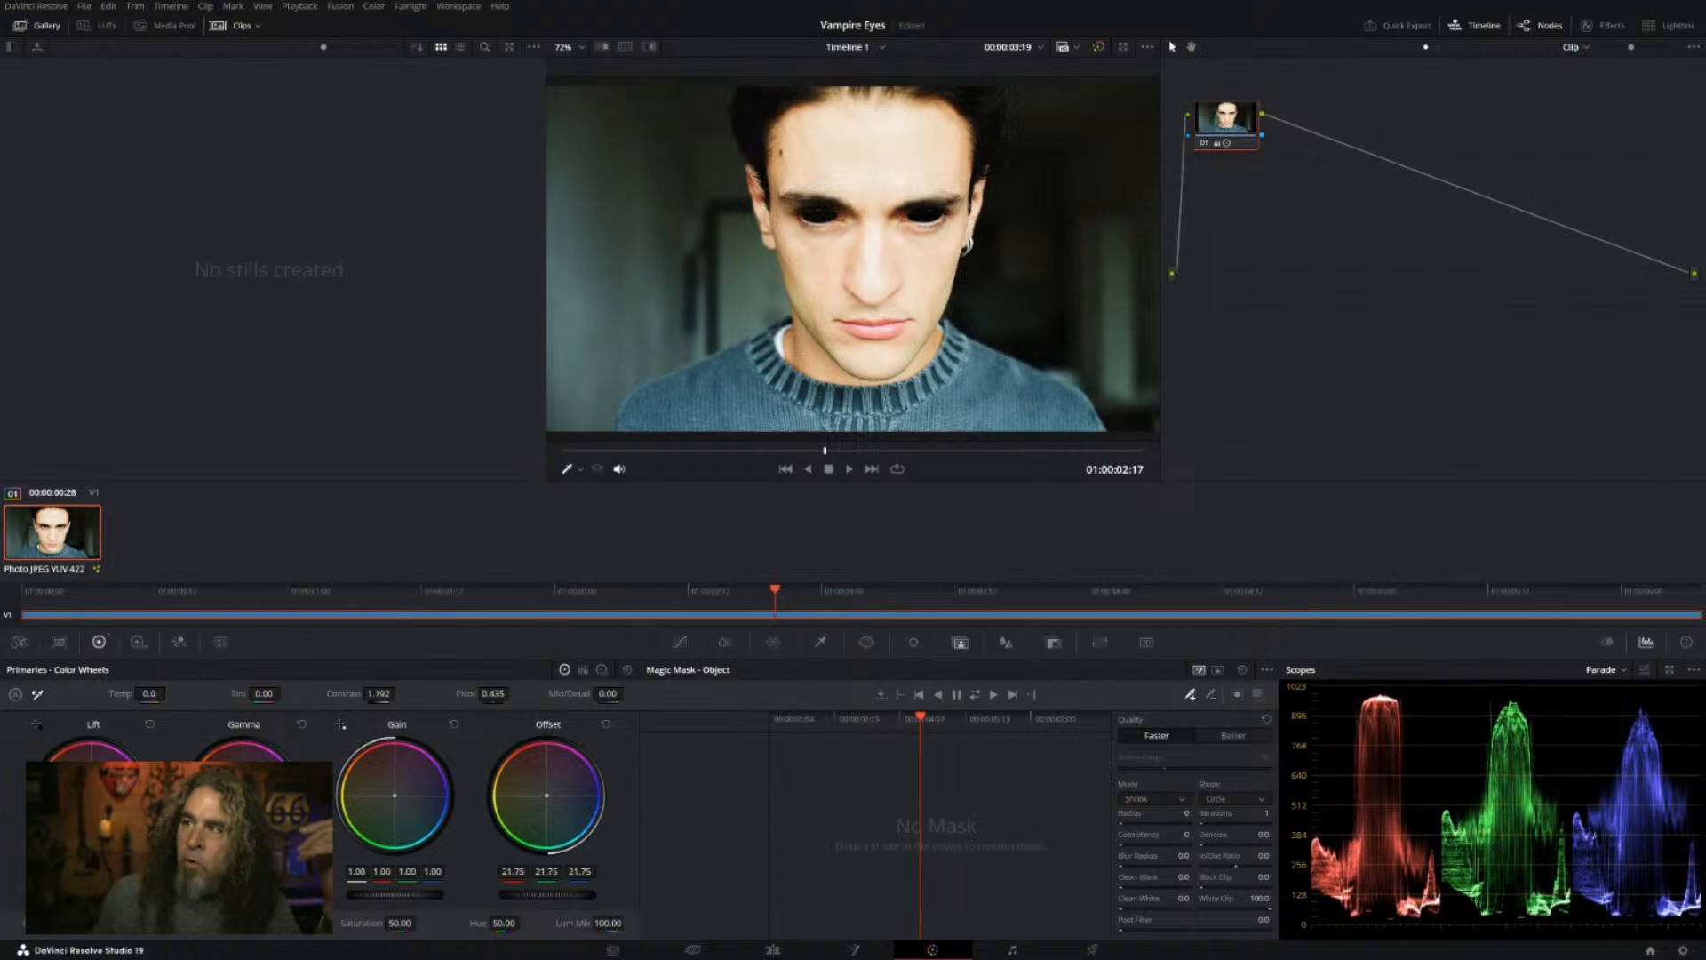
pyautogui.moveTo(394, 895); pyautogui.dragTo(430, 894)
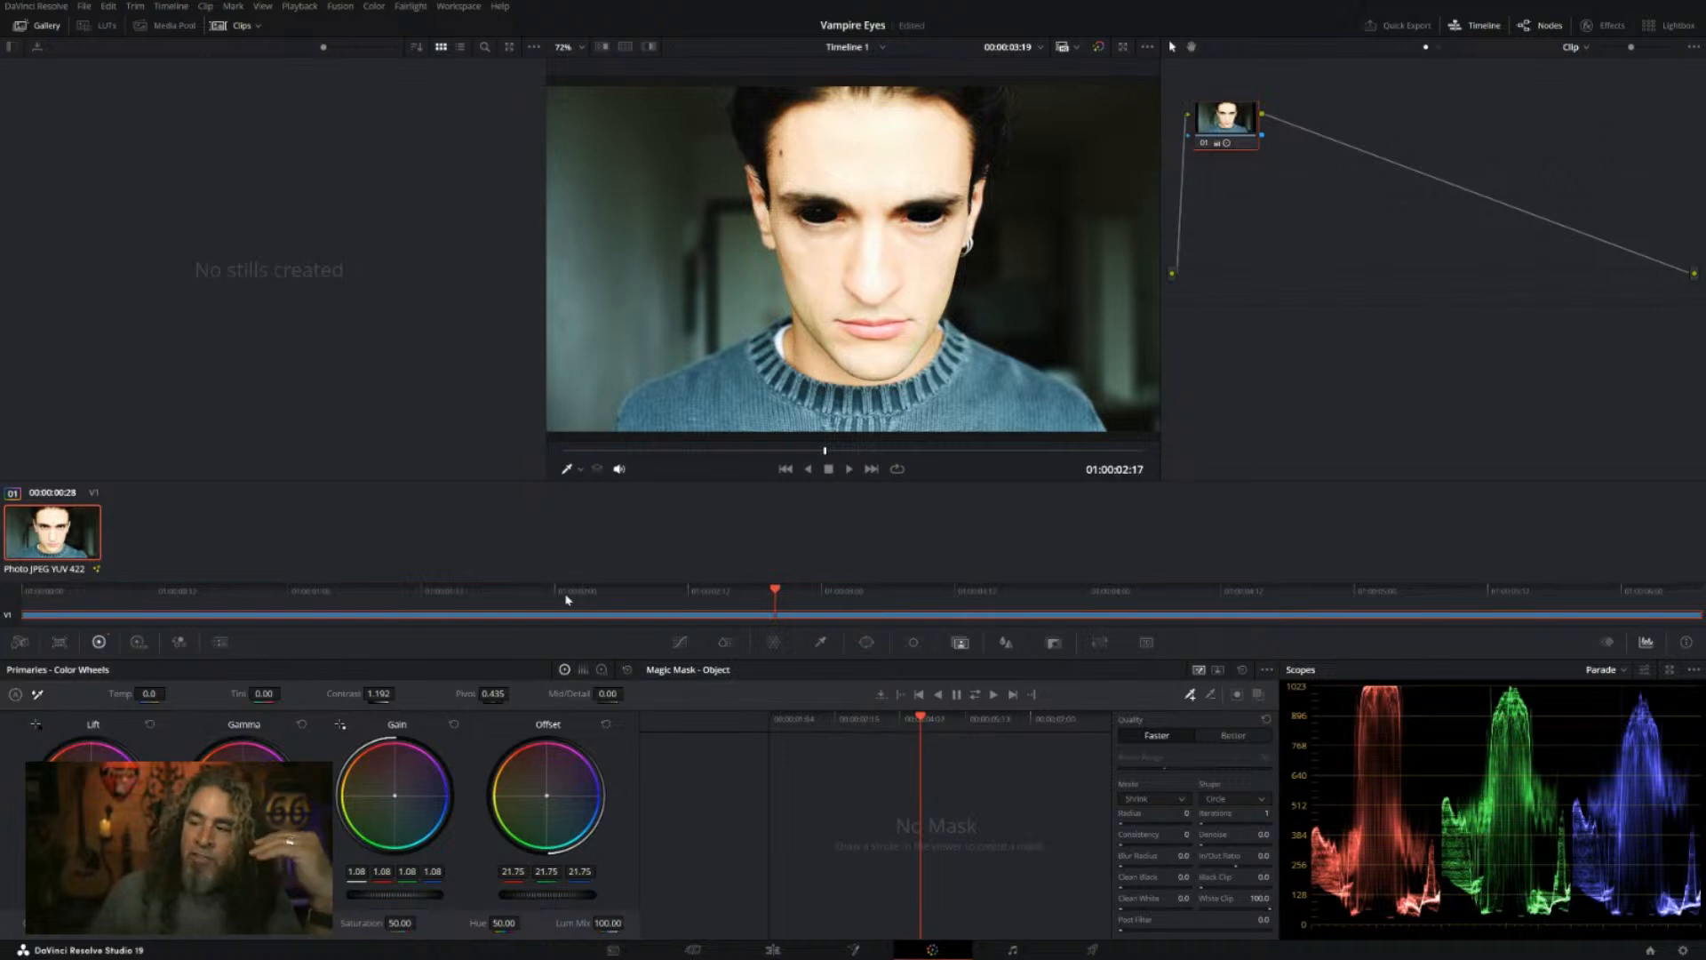
# Step: Return to the Edit page and play the clip from the start to check the contrast grade
pyautogui.click(772, 950)
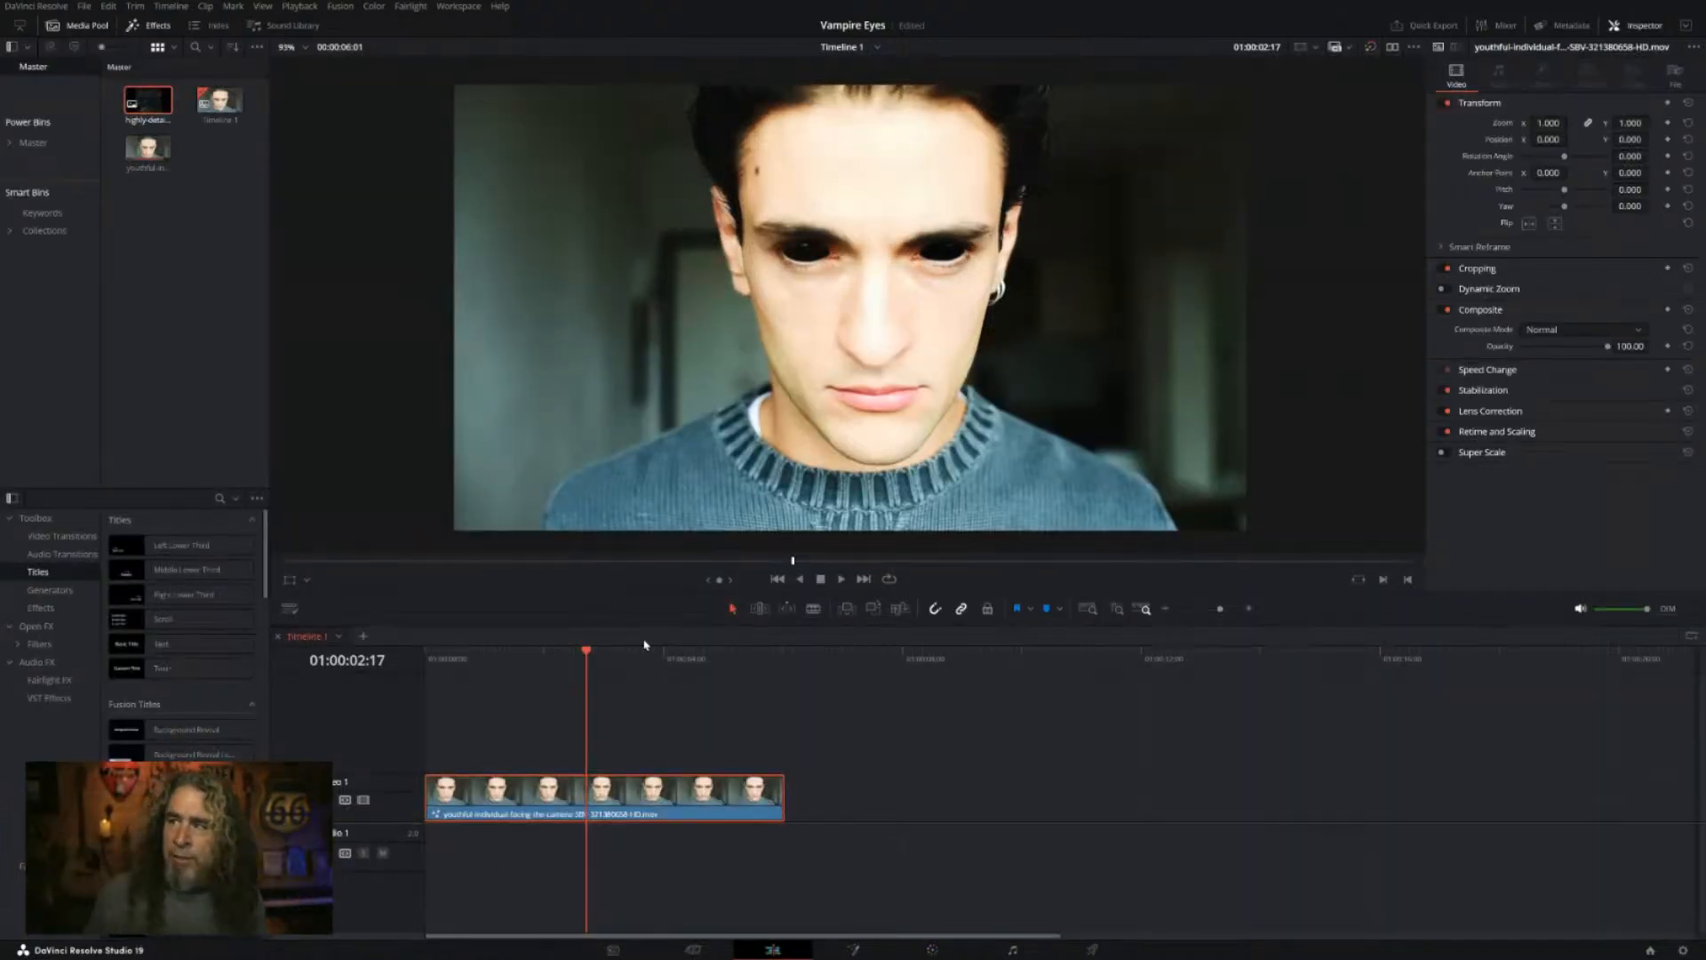
pyautogui.press('Home')
pyautogui.press('space')
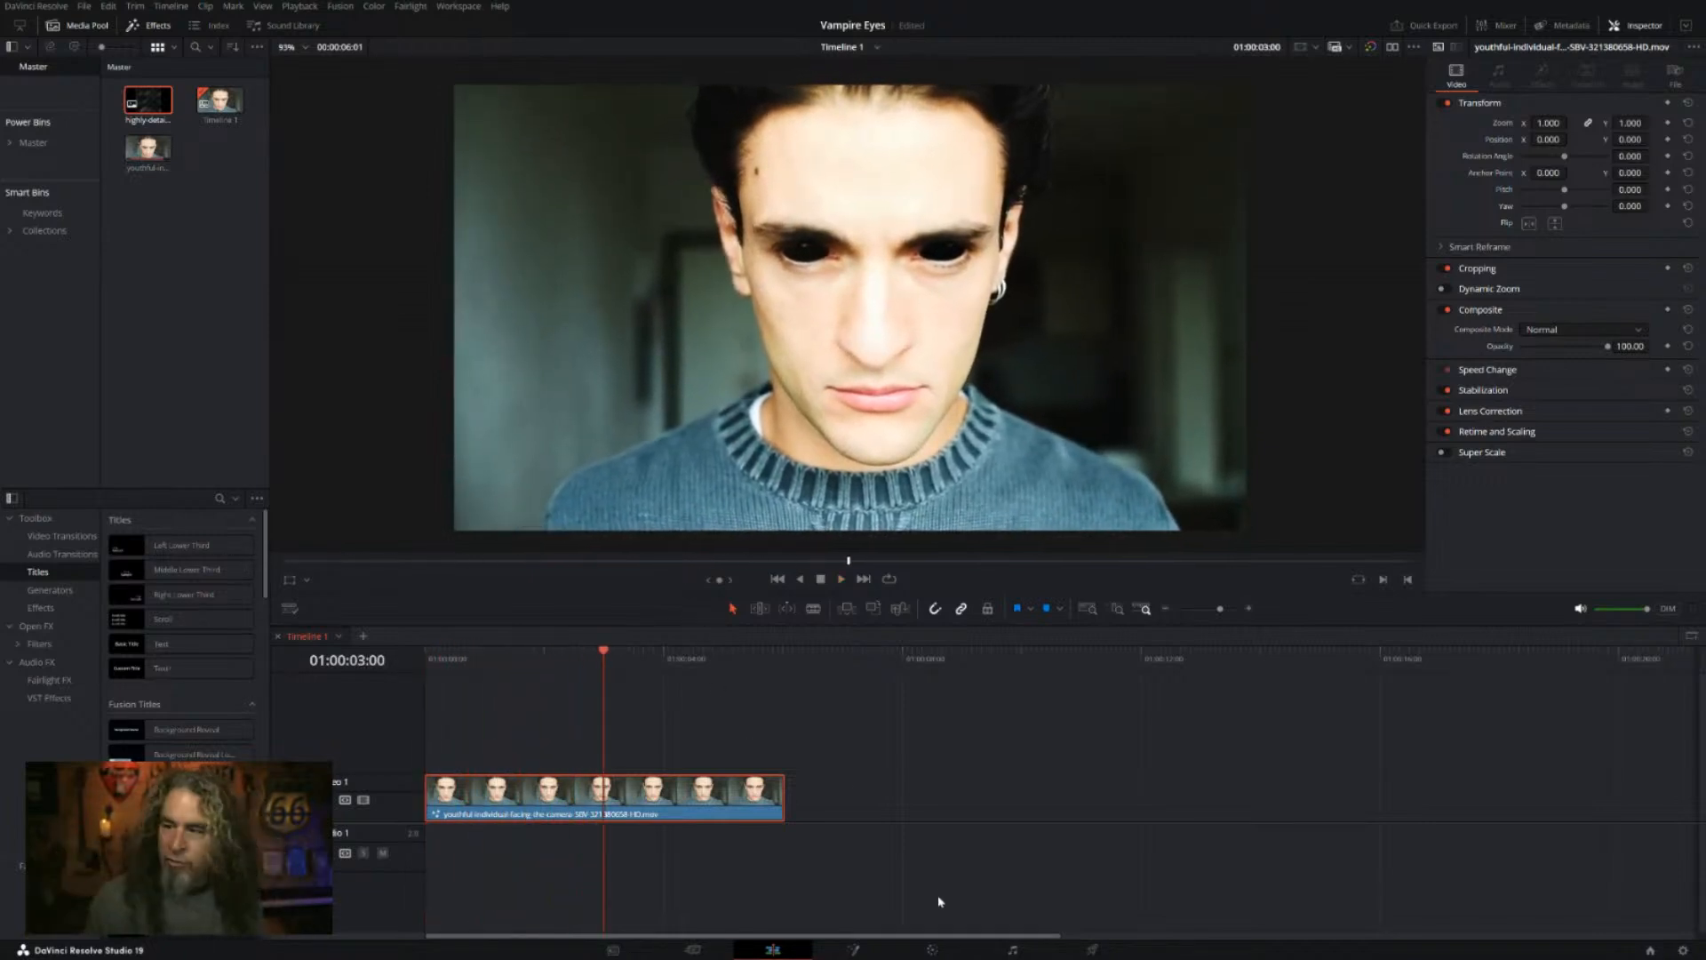
# Step: On the Color page, push Offset toward blue at 11.12, 21.75 and 43.98, and lower the master Lift slightly
pyautogui.click(932, 950)
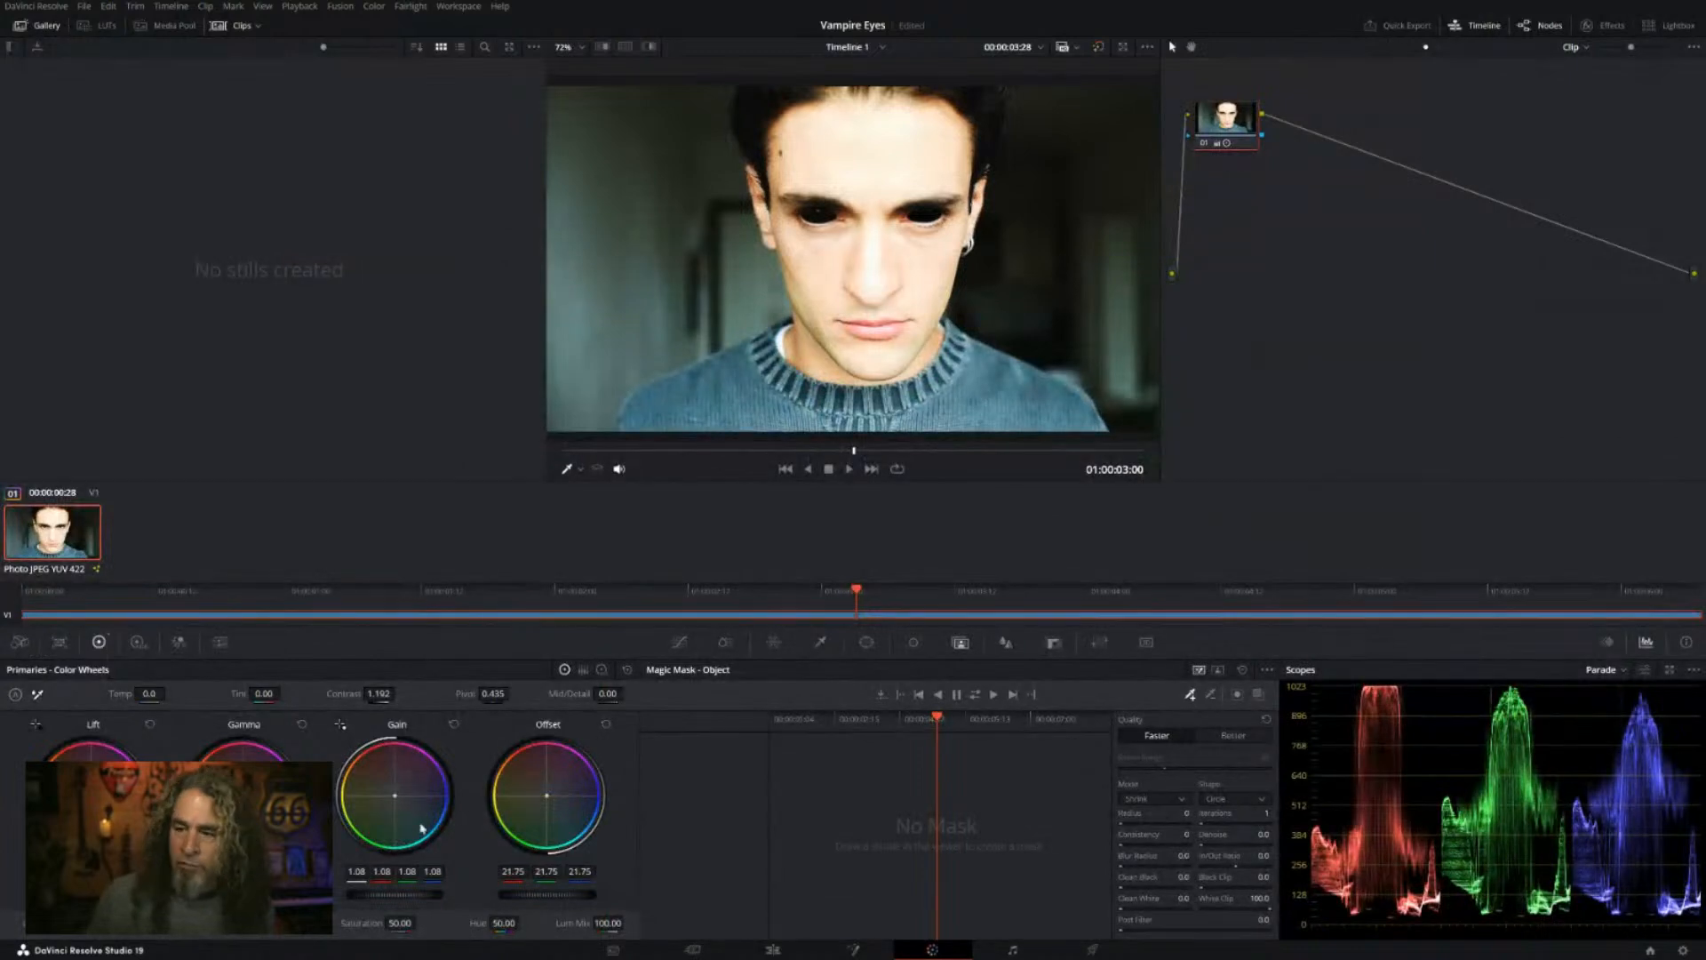
pyautogui.moveTo(547, 796); pyautogui.dragTo(565, 804)
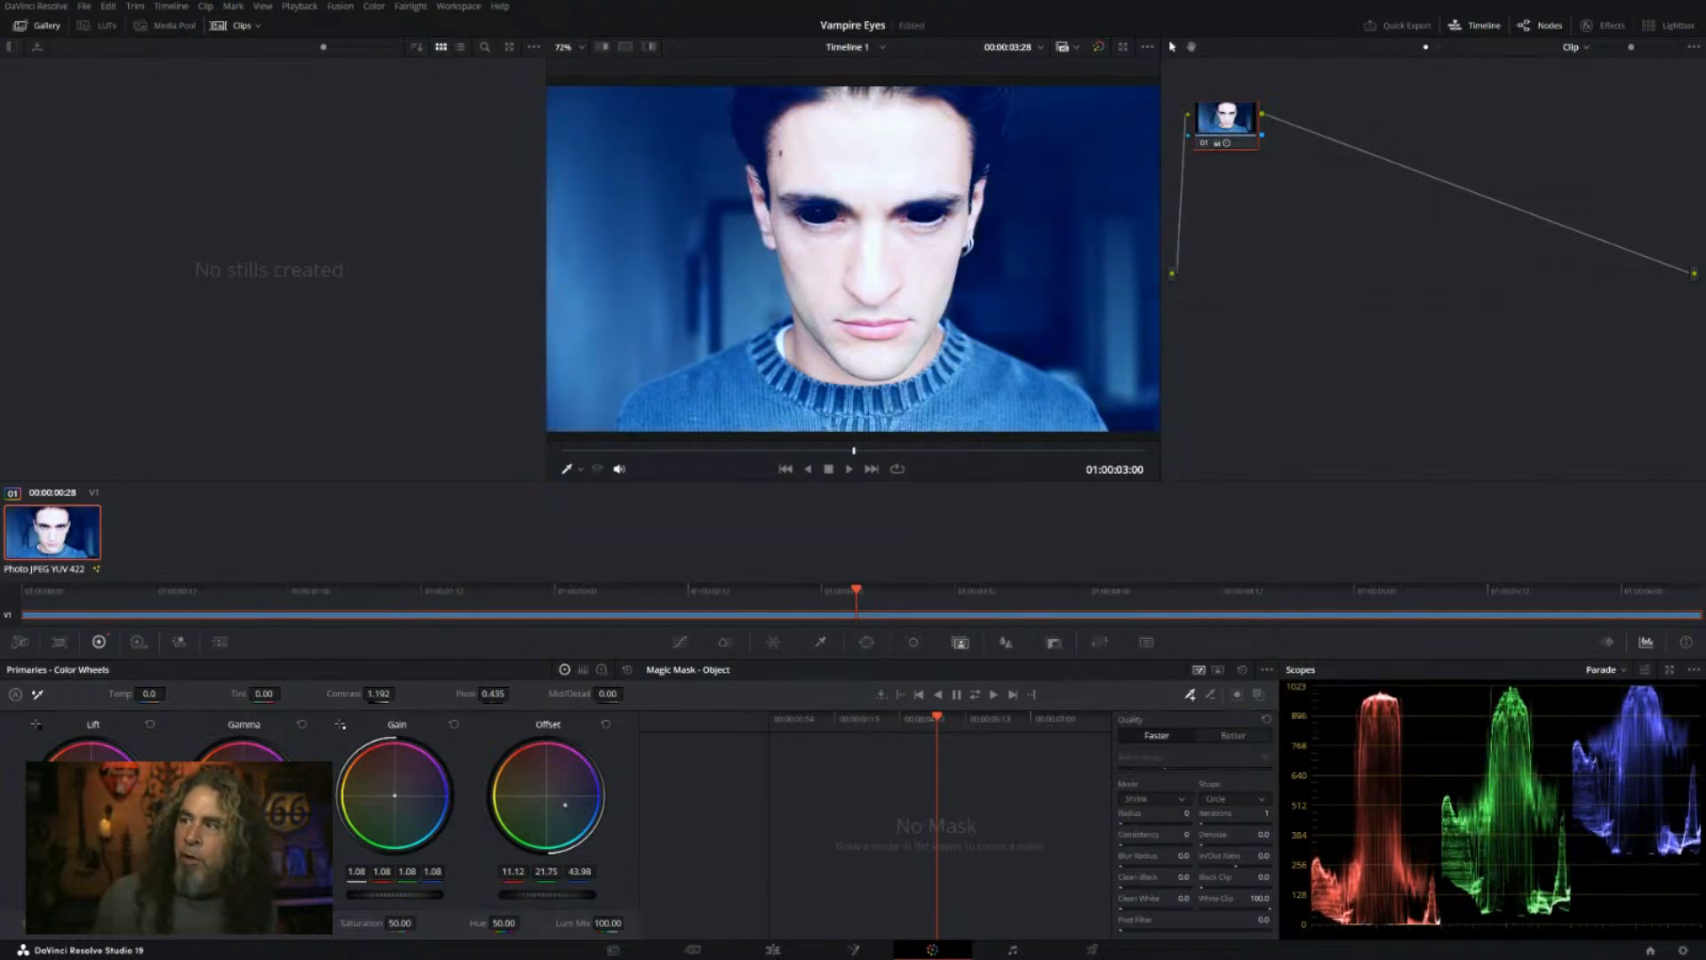
pyautogui.moveTo(92, 895); pyautogui.dragTo(51, 895)
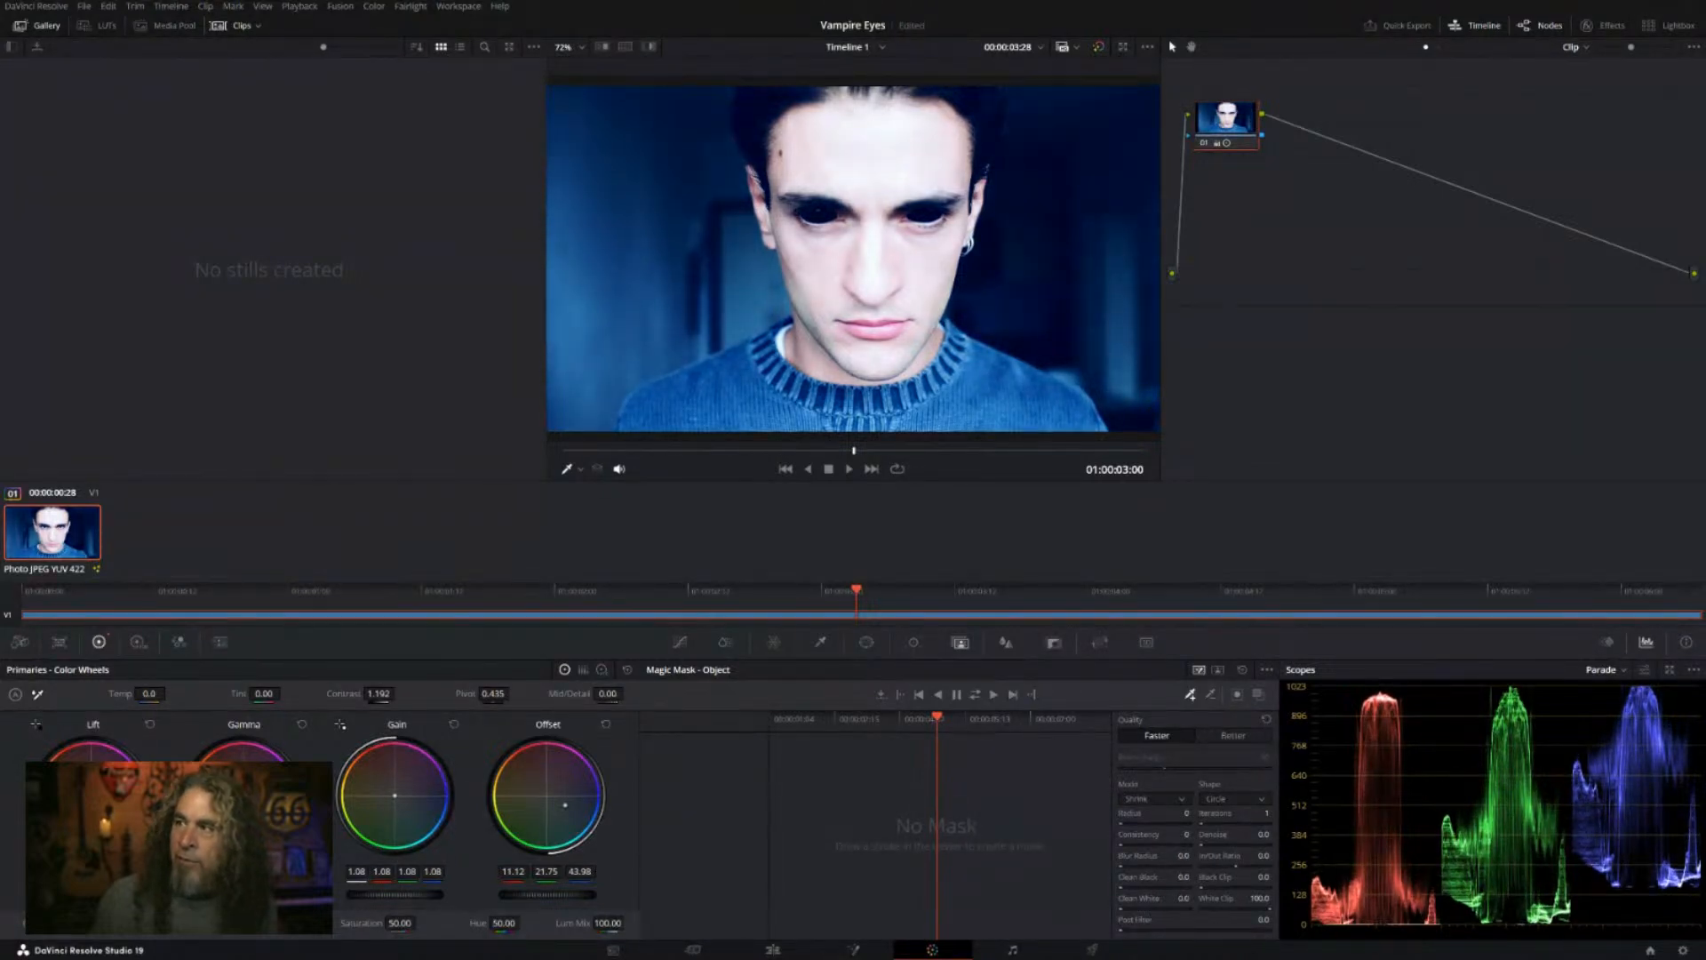
# Step: Compare the blue grade on the Edit page with the ungraded Fusion composite, and play the whole timeline from its start
pyautogui.click(771, 950)
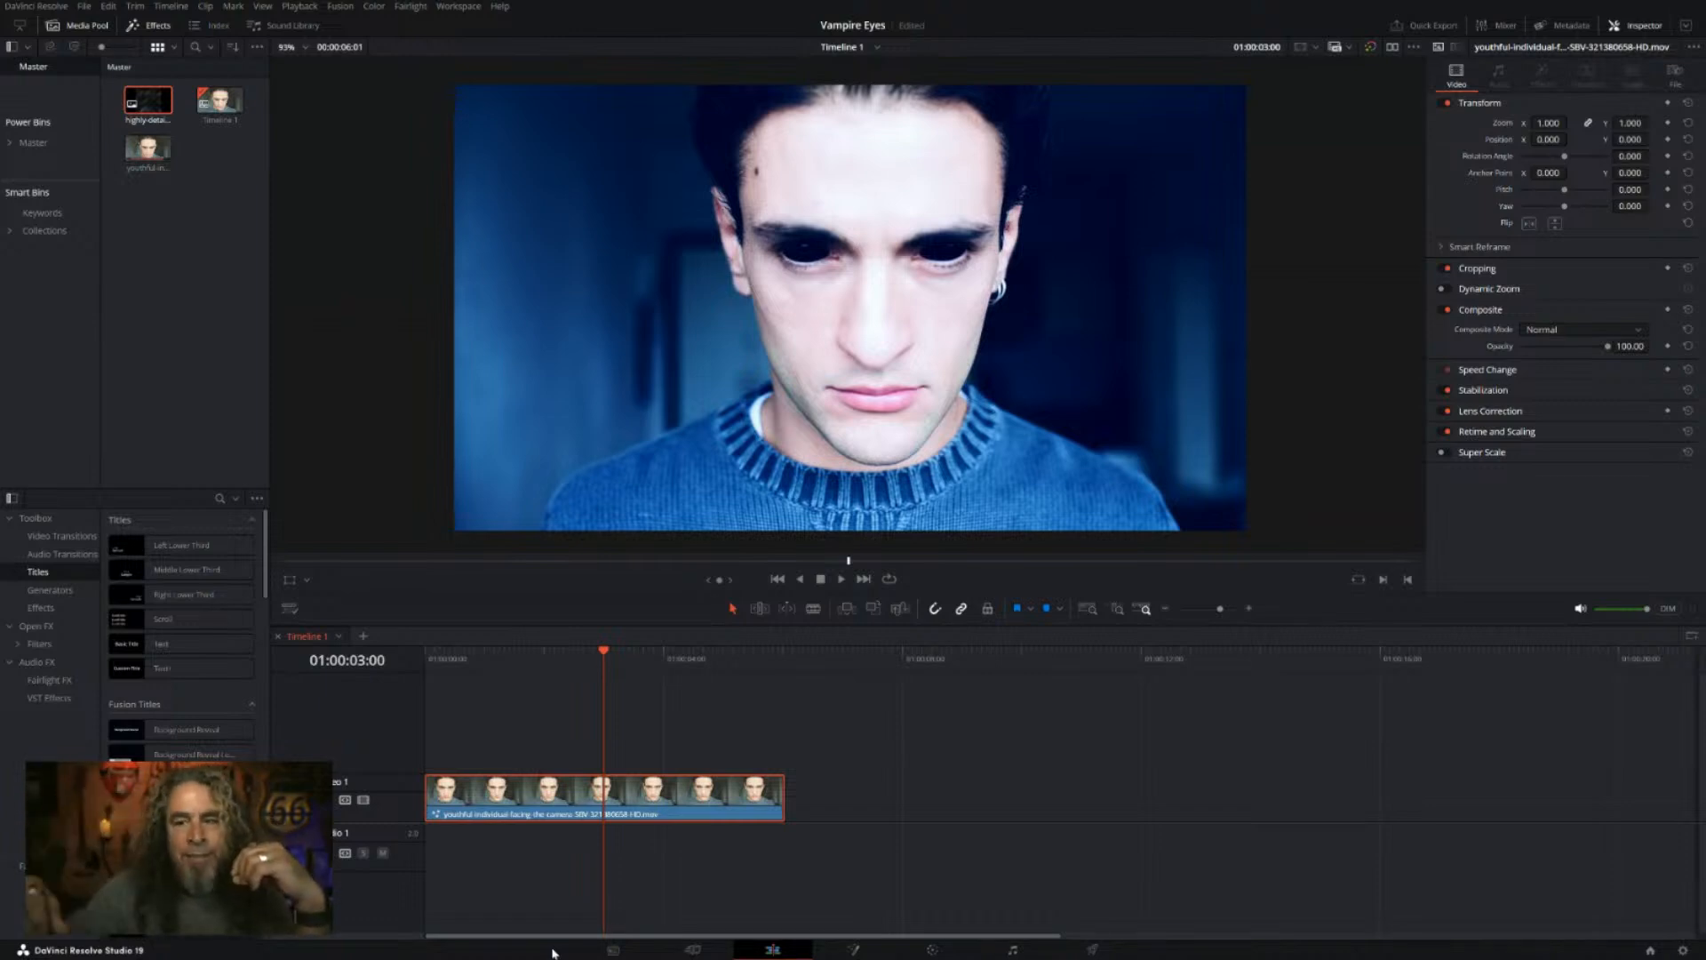
pyautogui.click(853, 950)
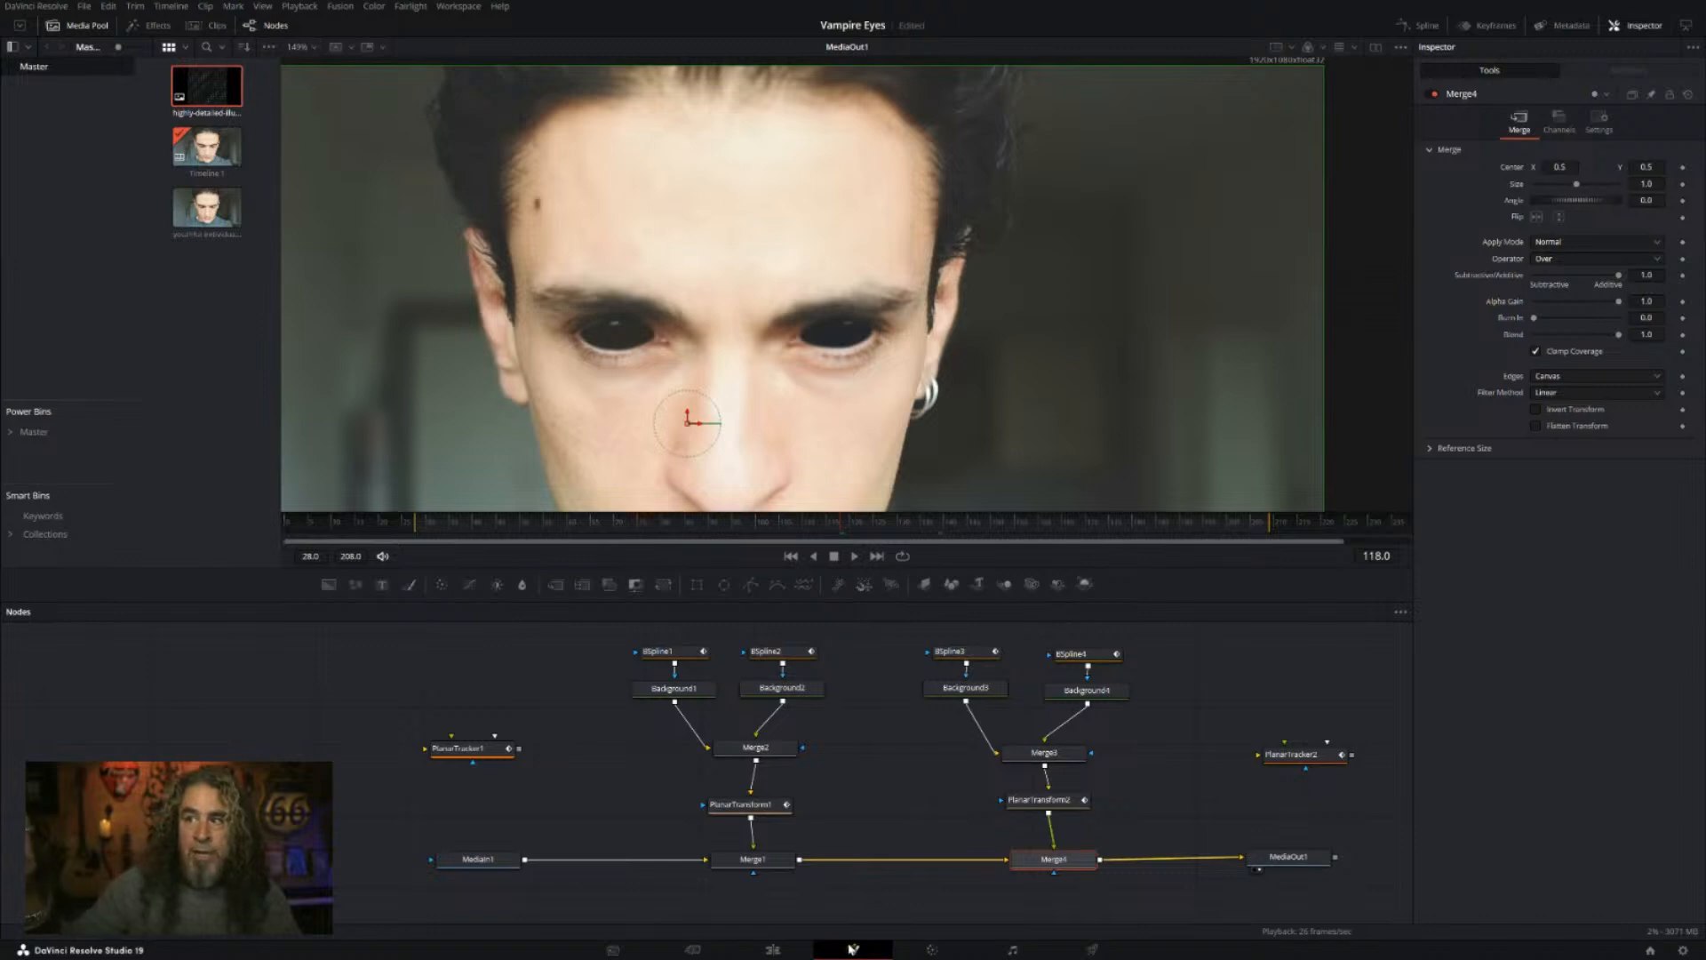
pyautogui.click(753, 945)
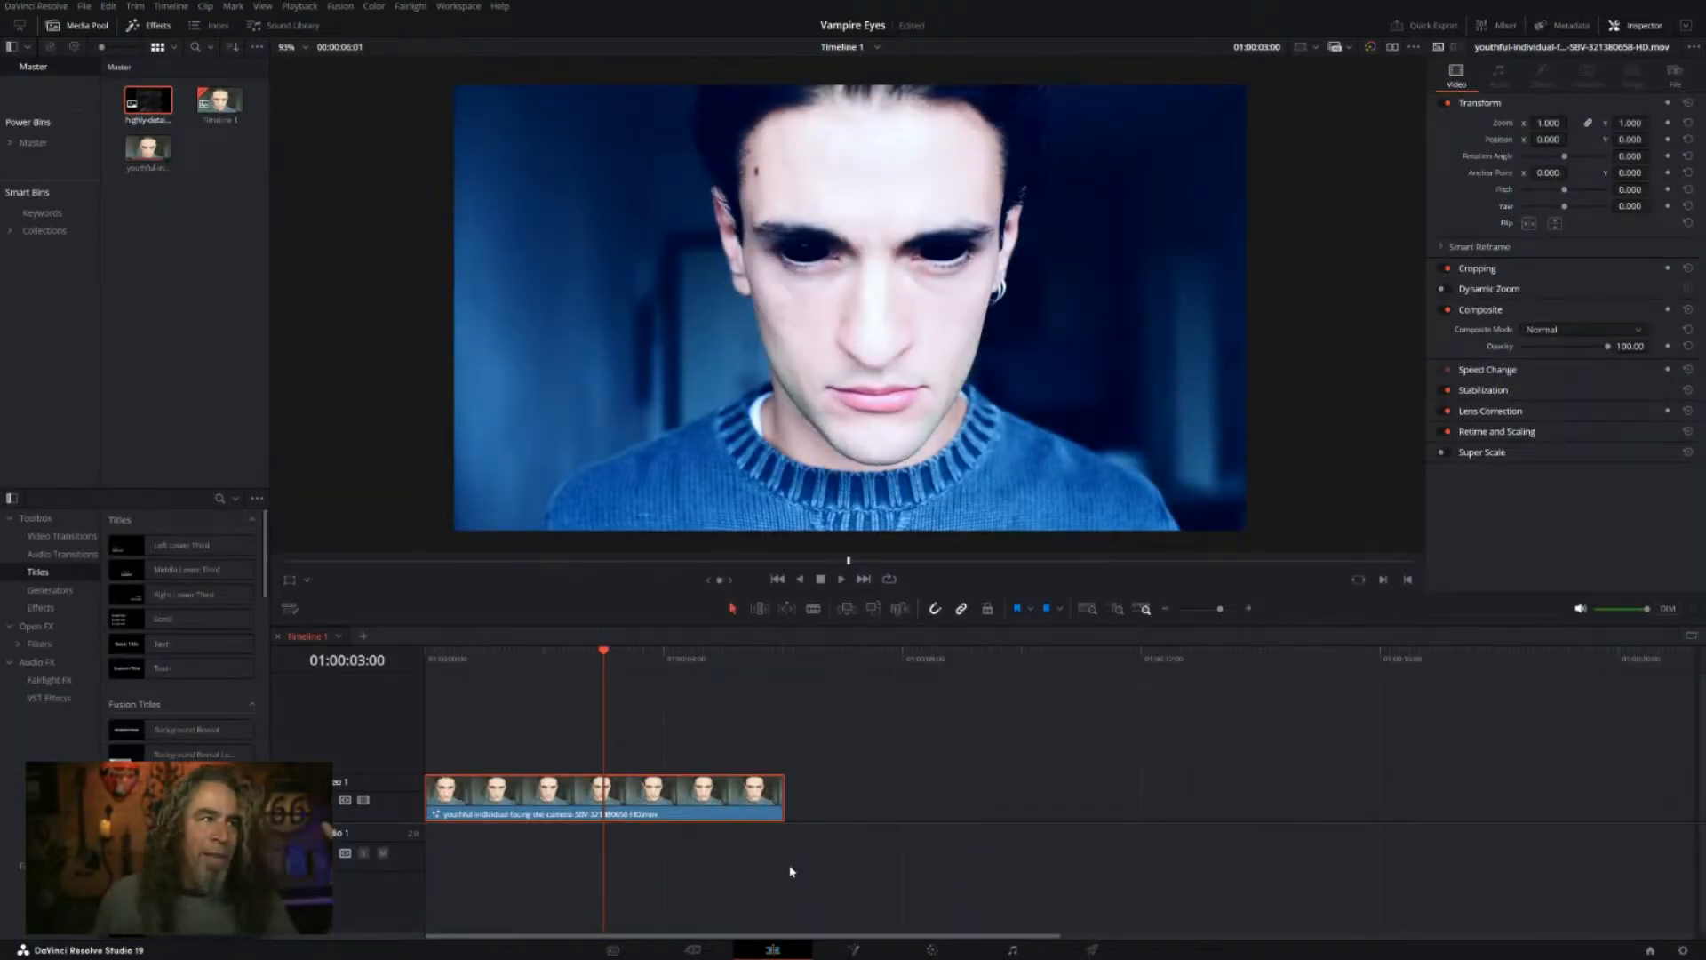
pyautogui.press('Home')
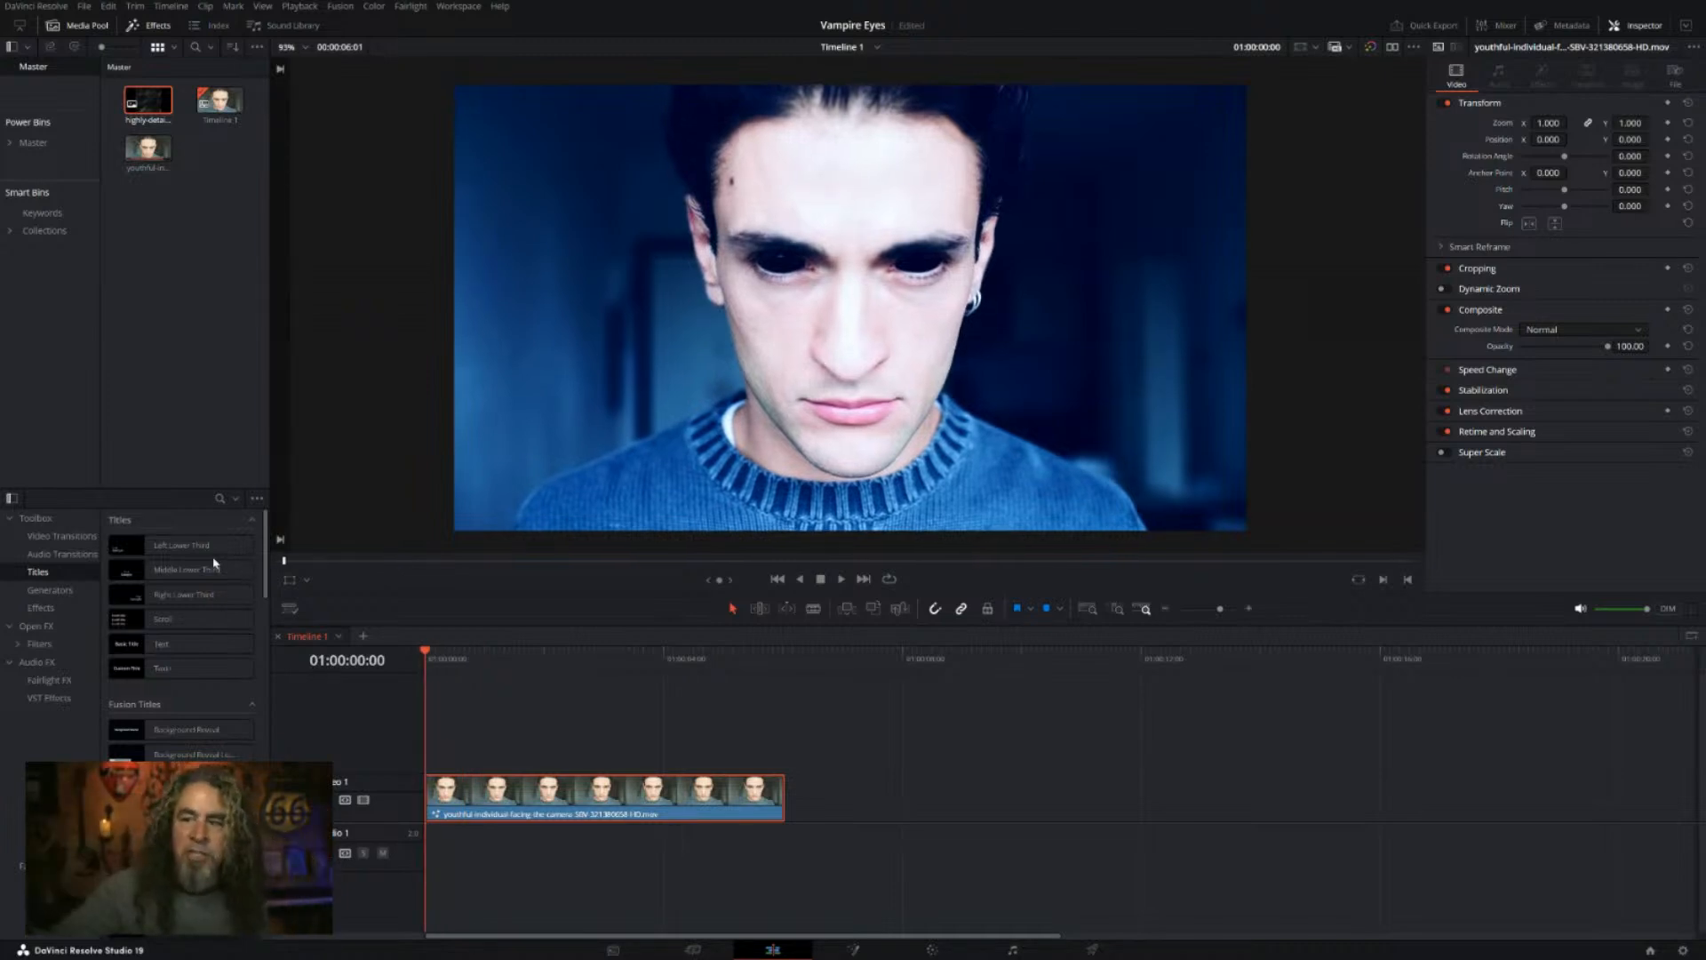
pyautogui.press('space')
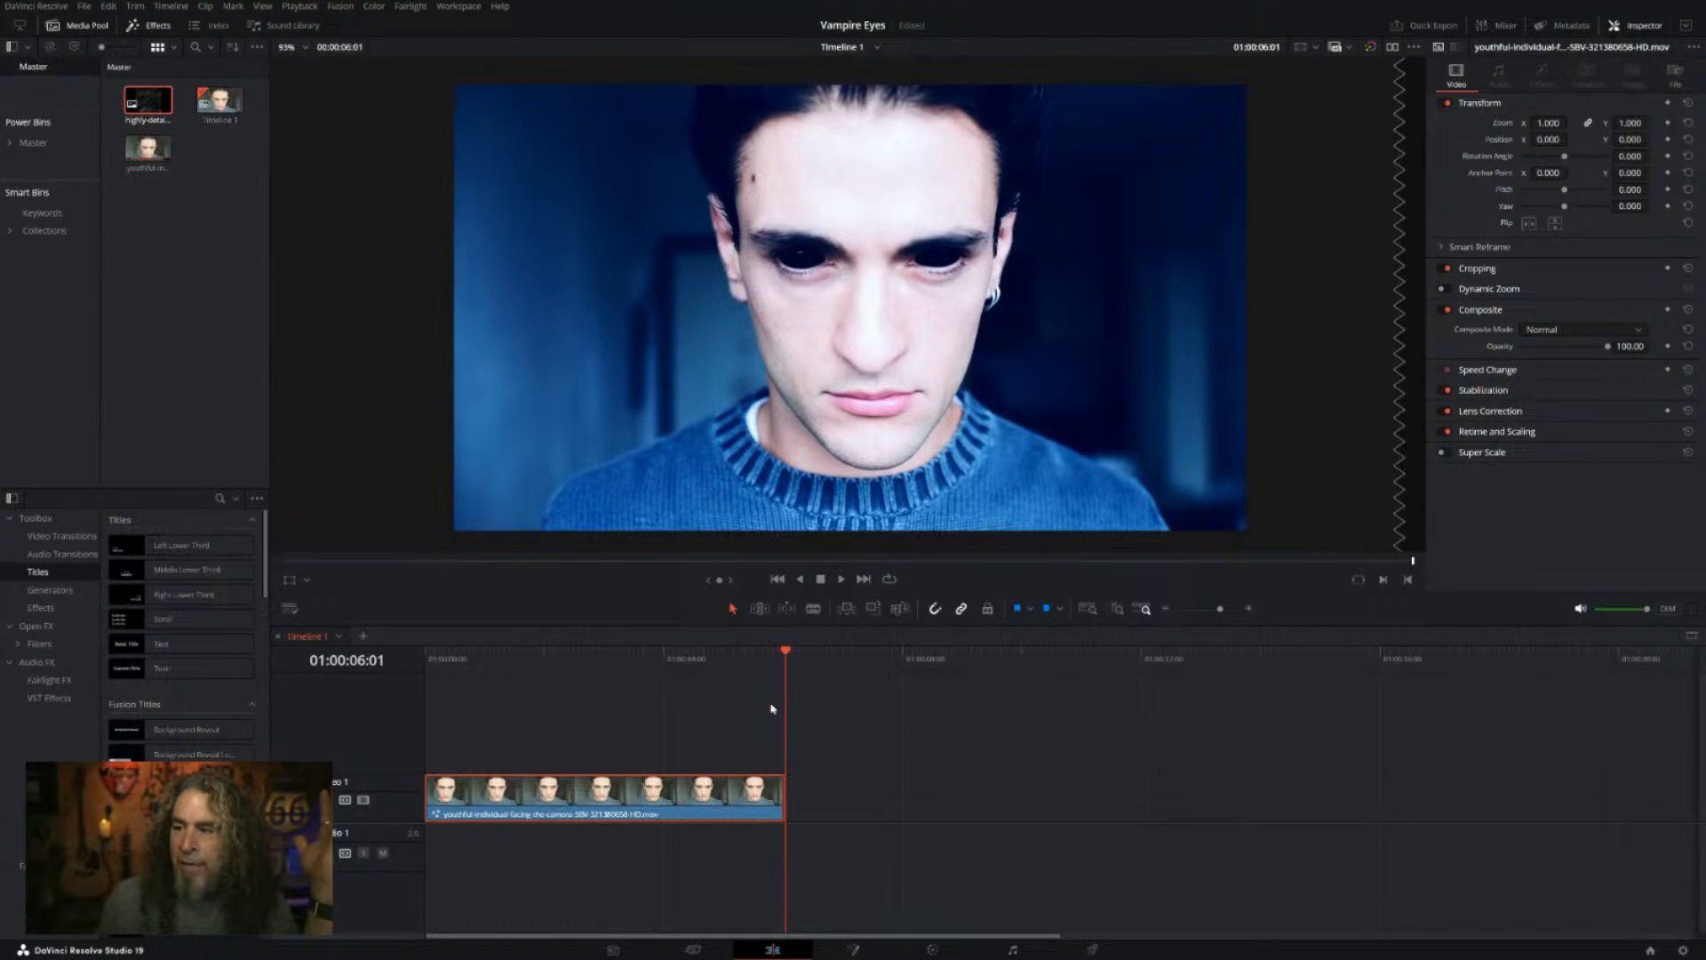
# Step: Open the Fusion page and review the first eye's Background1 and Background2 with their BSpline masks, and the Merge2 combining them
pyautogui.click(852, 948)
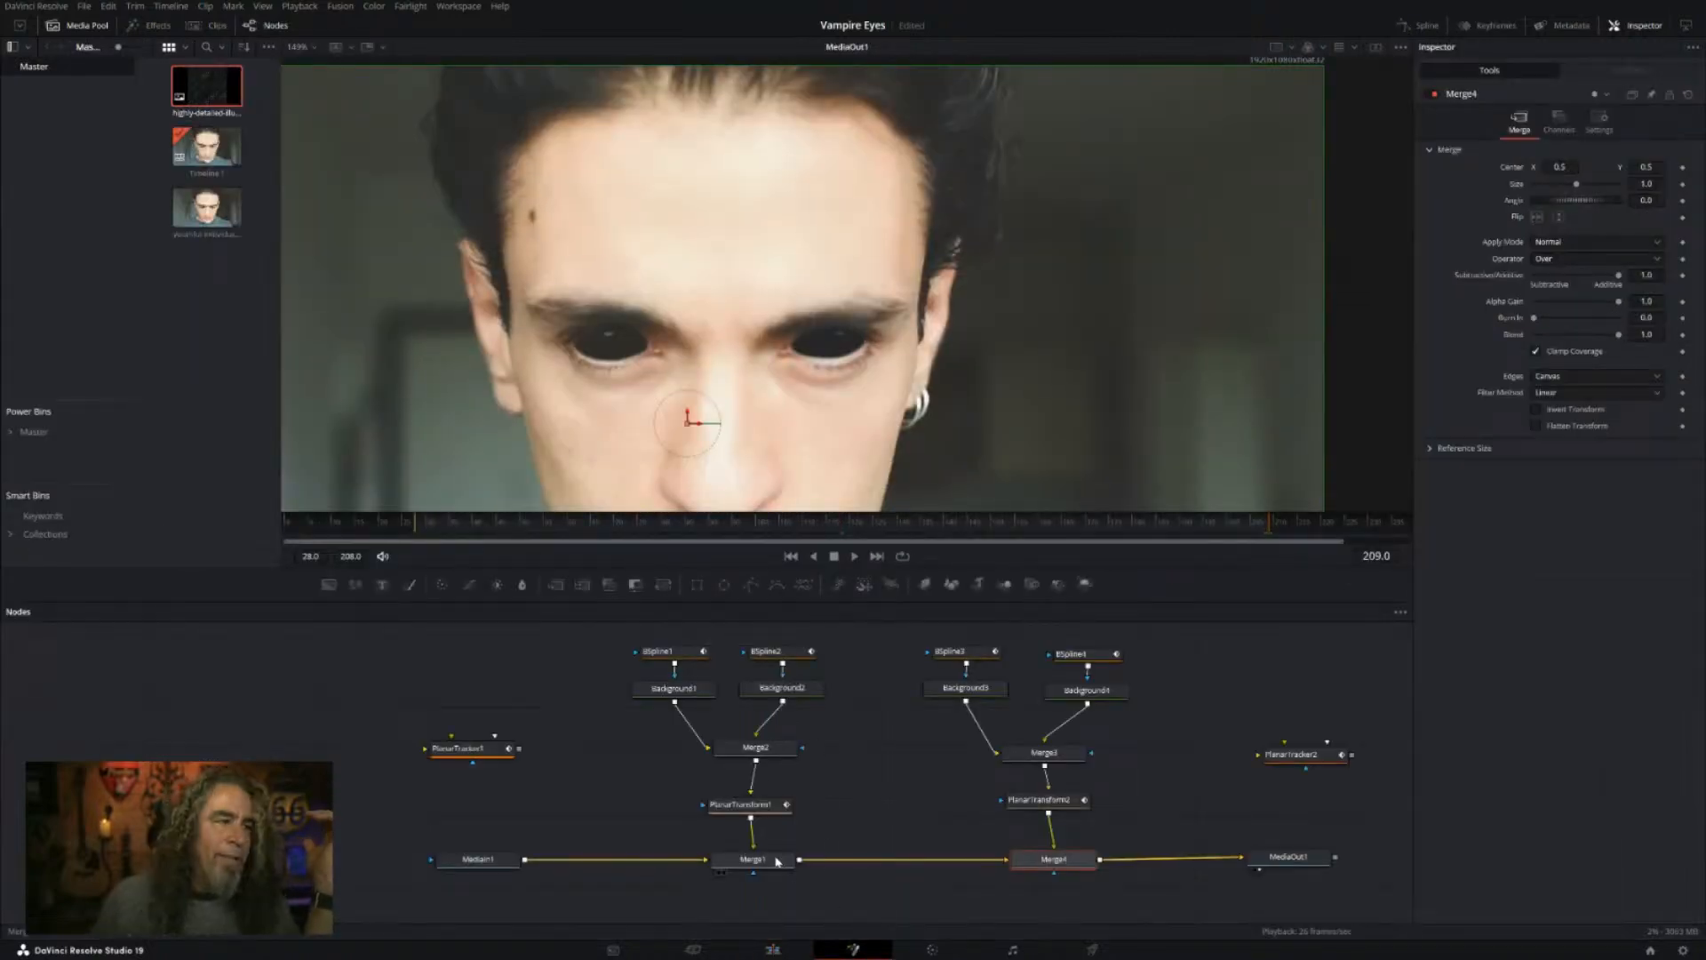
pyautogui.click(602, 655)
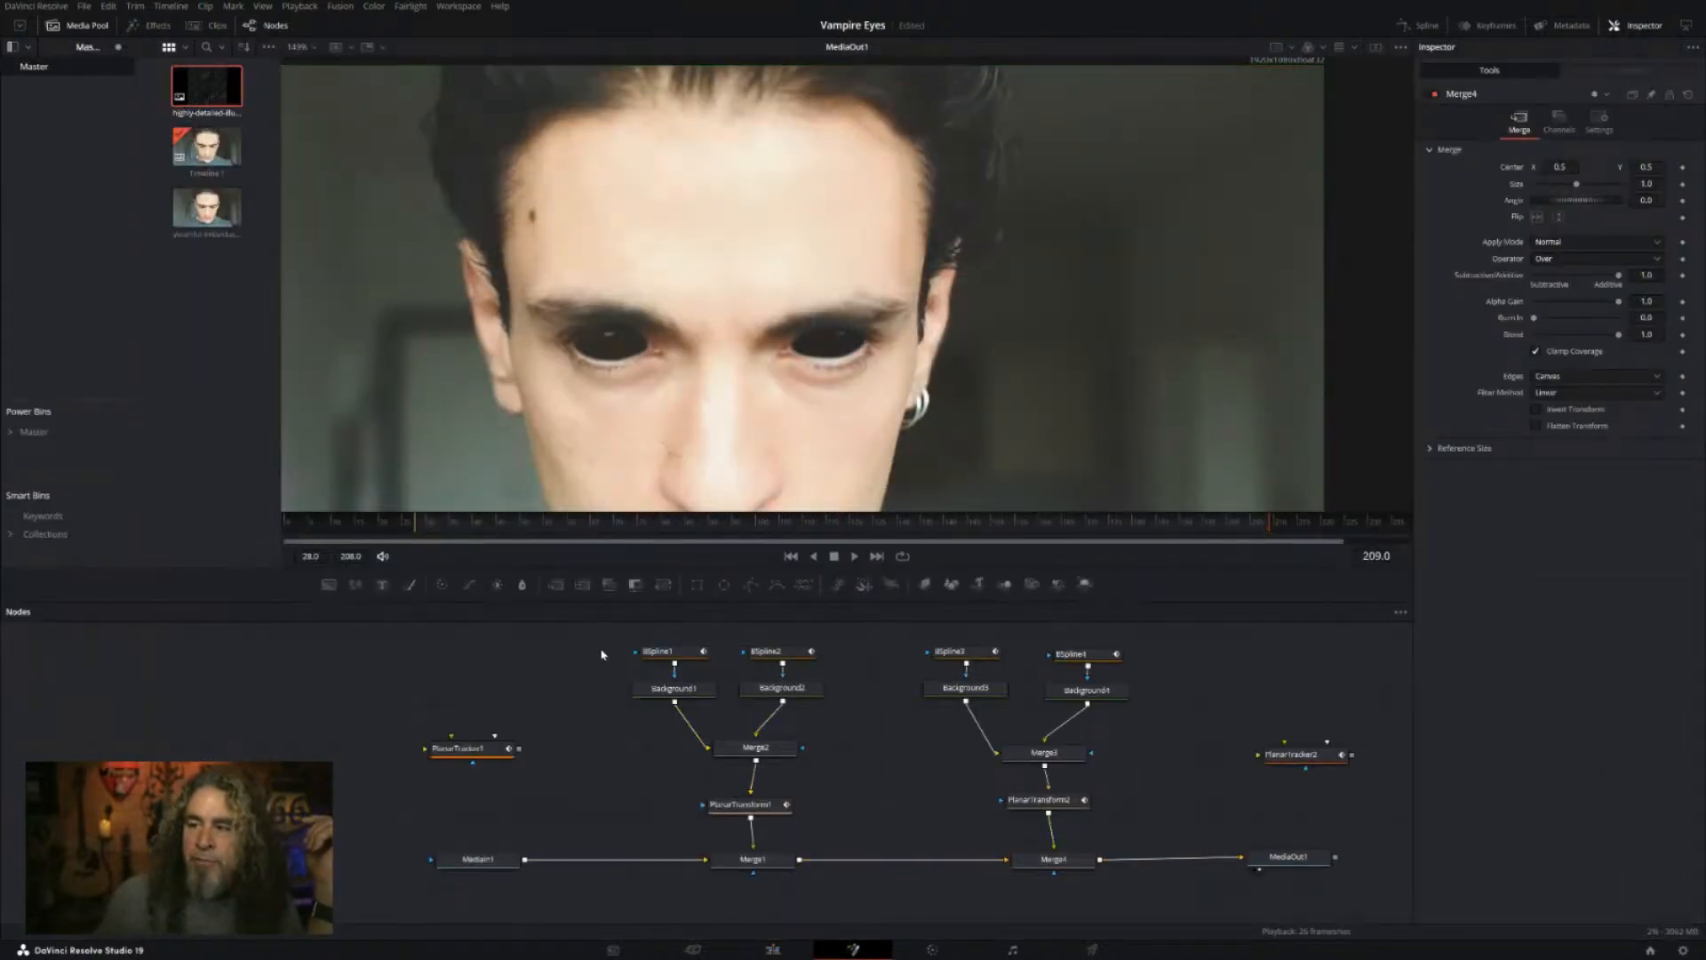
pyautogui.moveTo(601, 629); pyautogui.dragTo(894, 726)
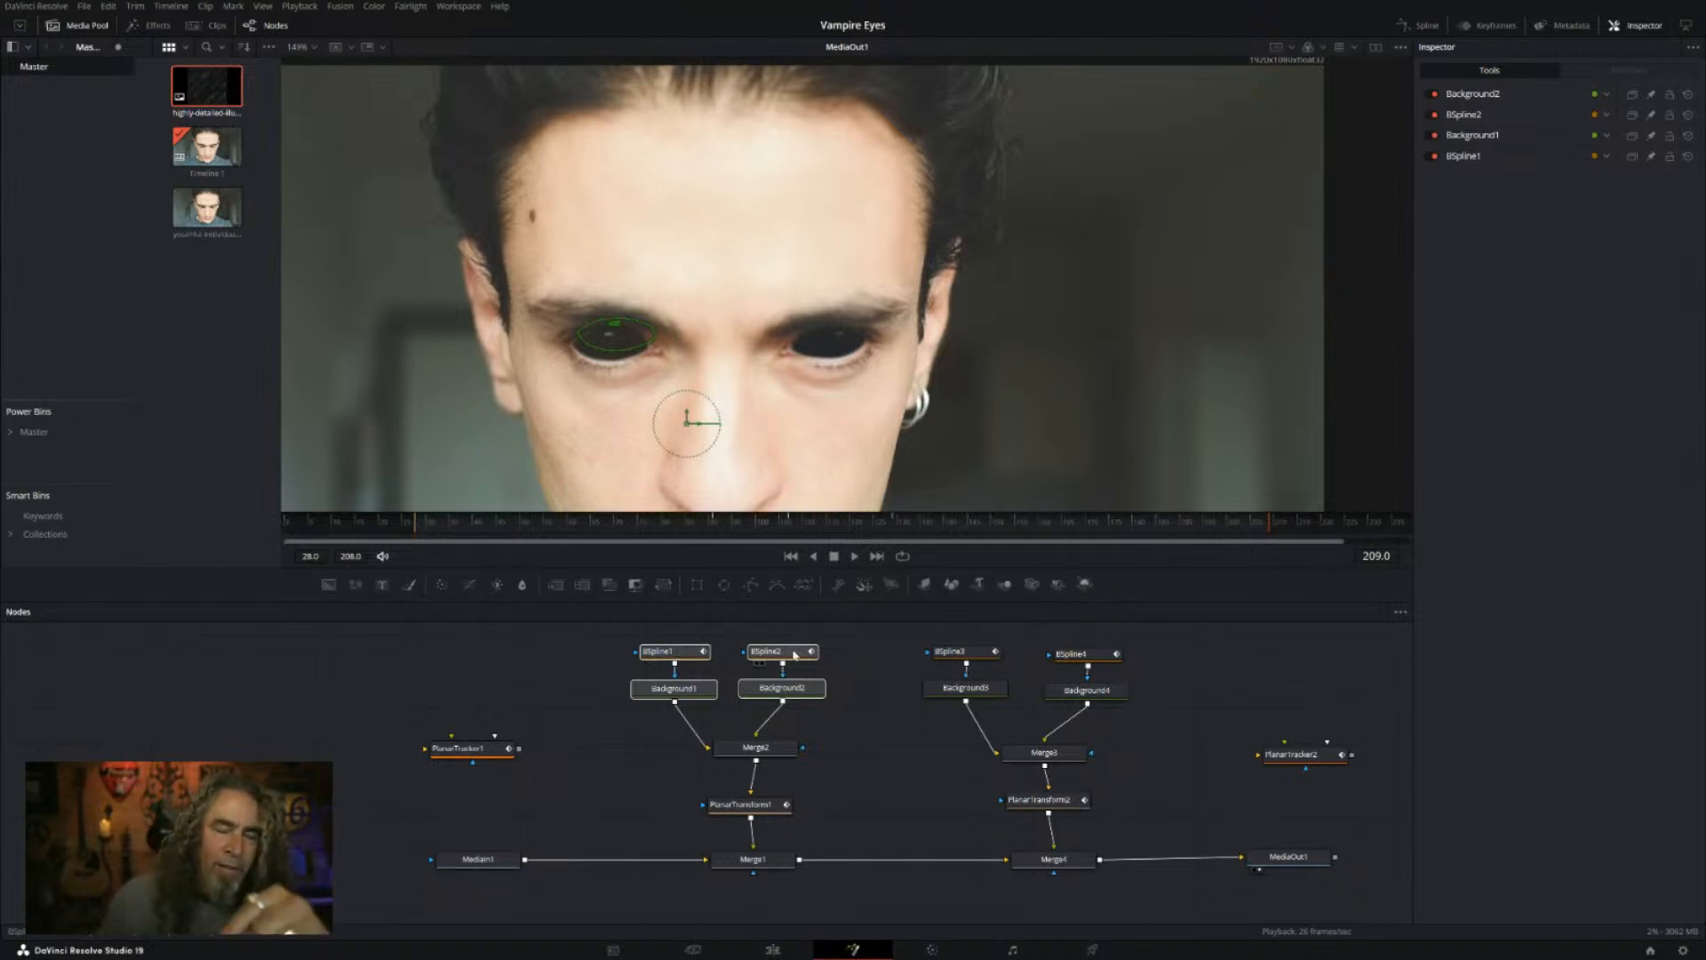
pyautogui.moveTo(656, 741); pyautogui.dragTo(840, 761)
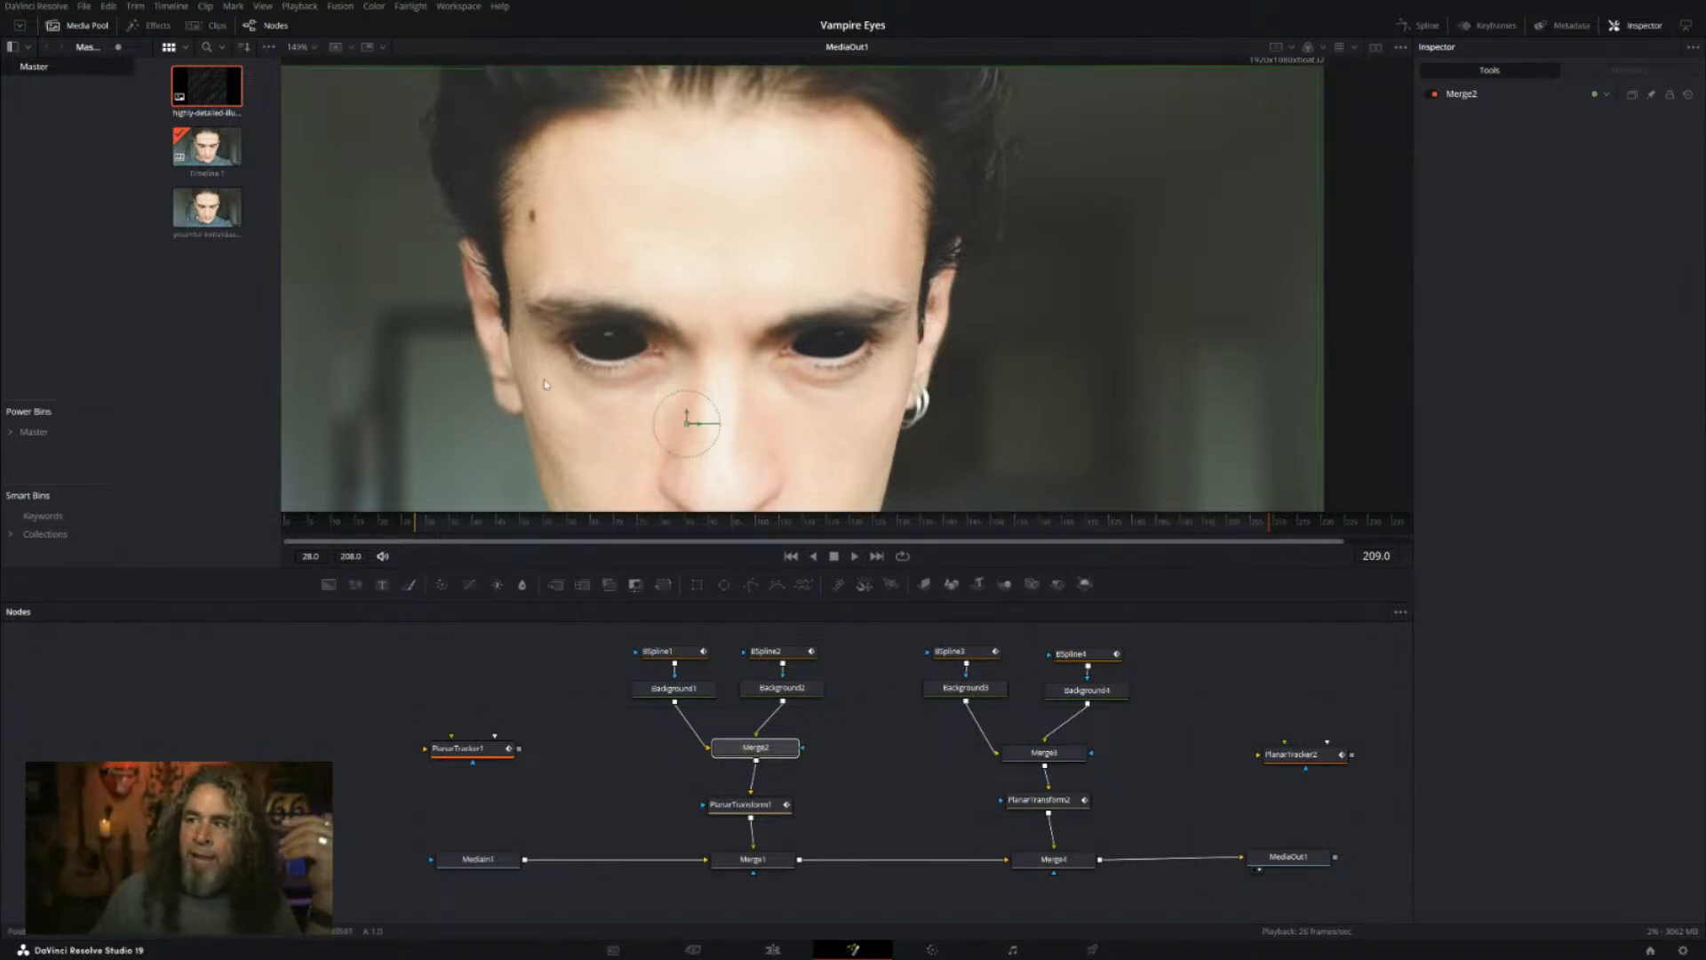
pyautogui.moveTo(553, 259); pyautogui.dragTo(706, 416)
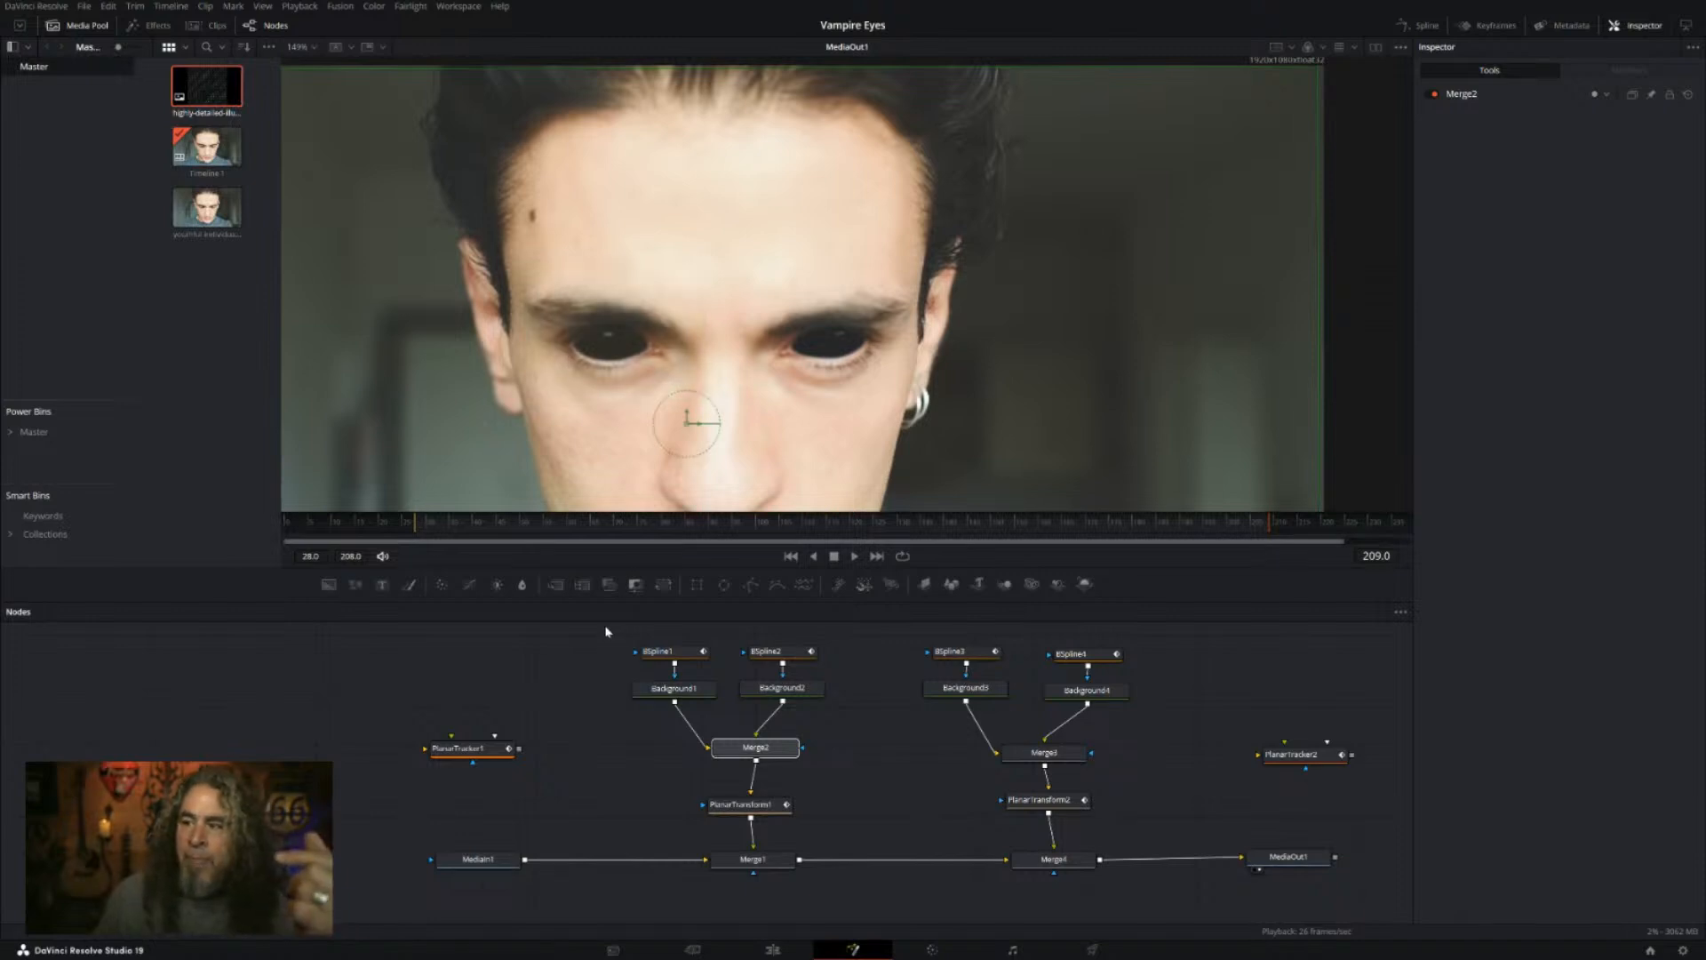
pyautogui.moveTo(605, 626); pyautogui.dragTo(875, 718)
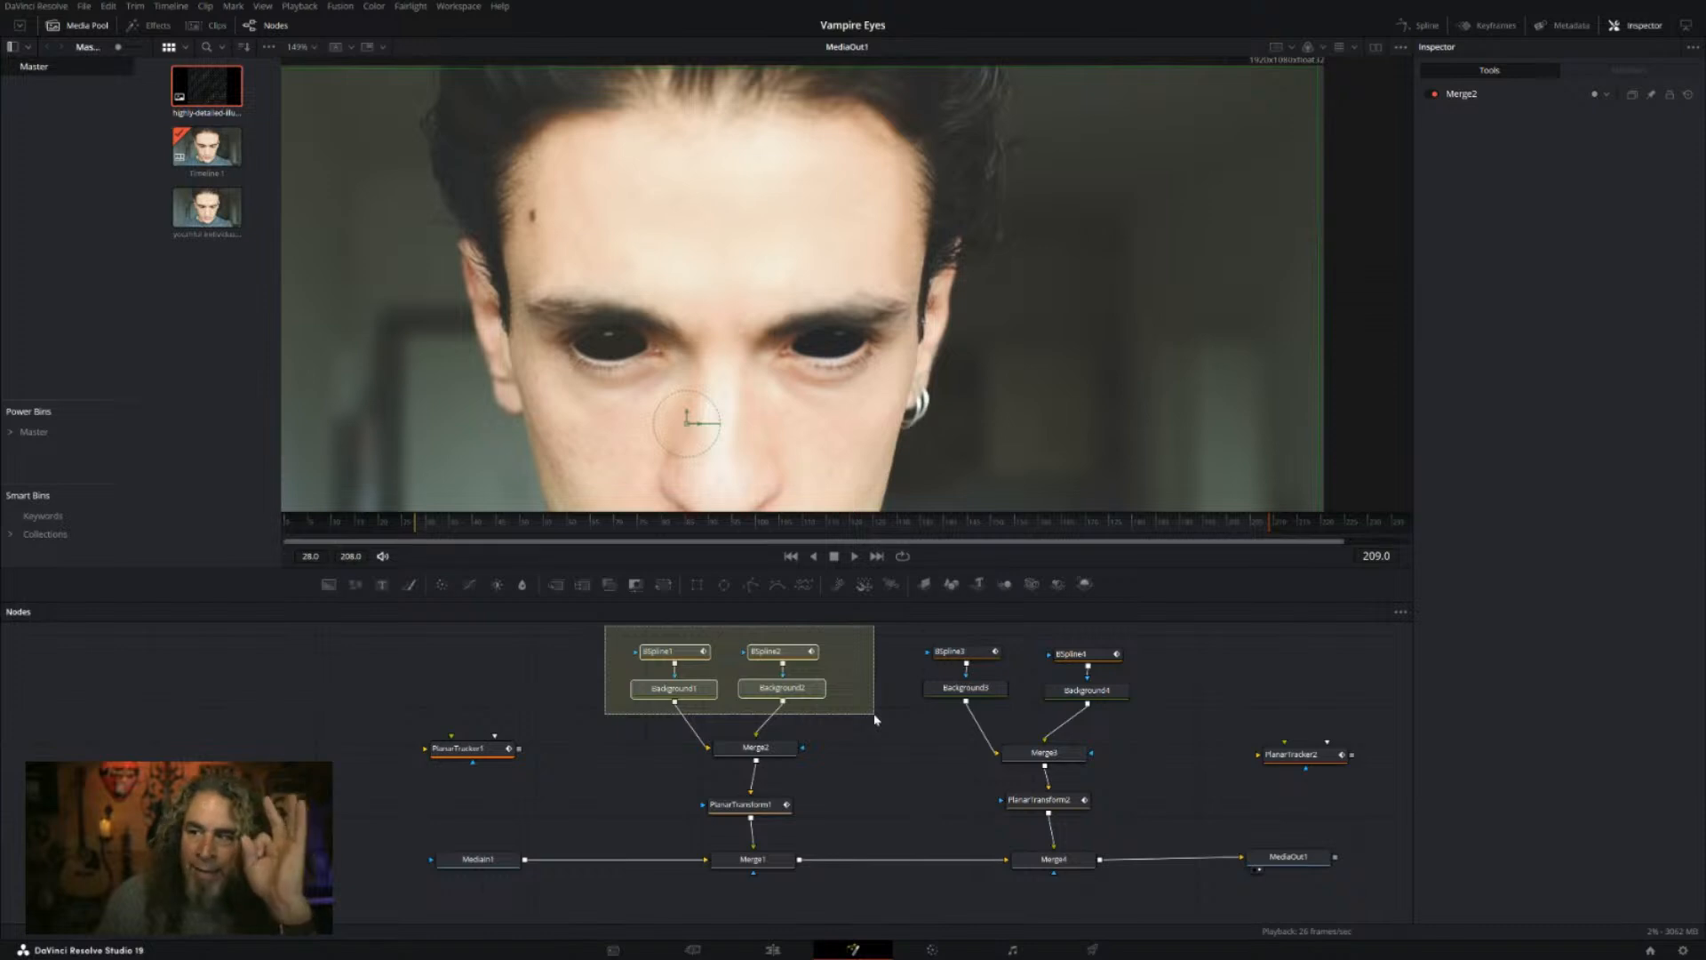
pyautogui.moveTo(875, 718); pyautogui.dragTo(876, 722)
pyautogui.moveTo(658, 723); pyautogui.dragTo(832, 772)
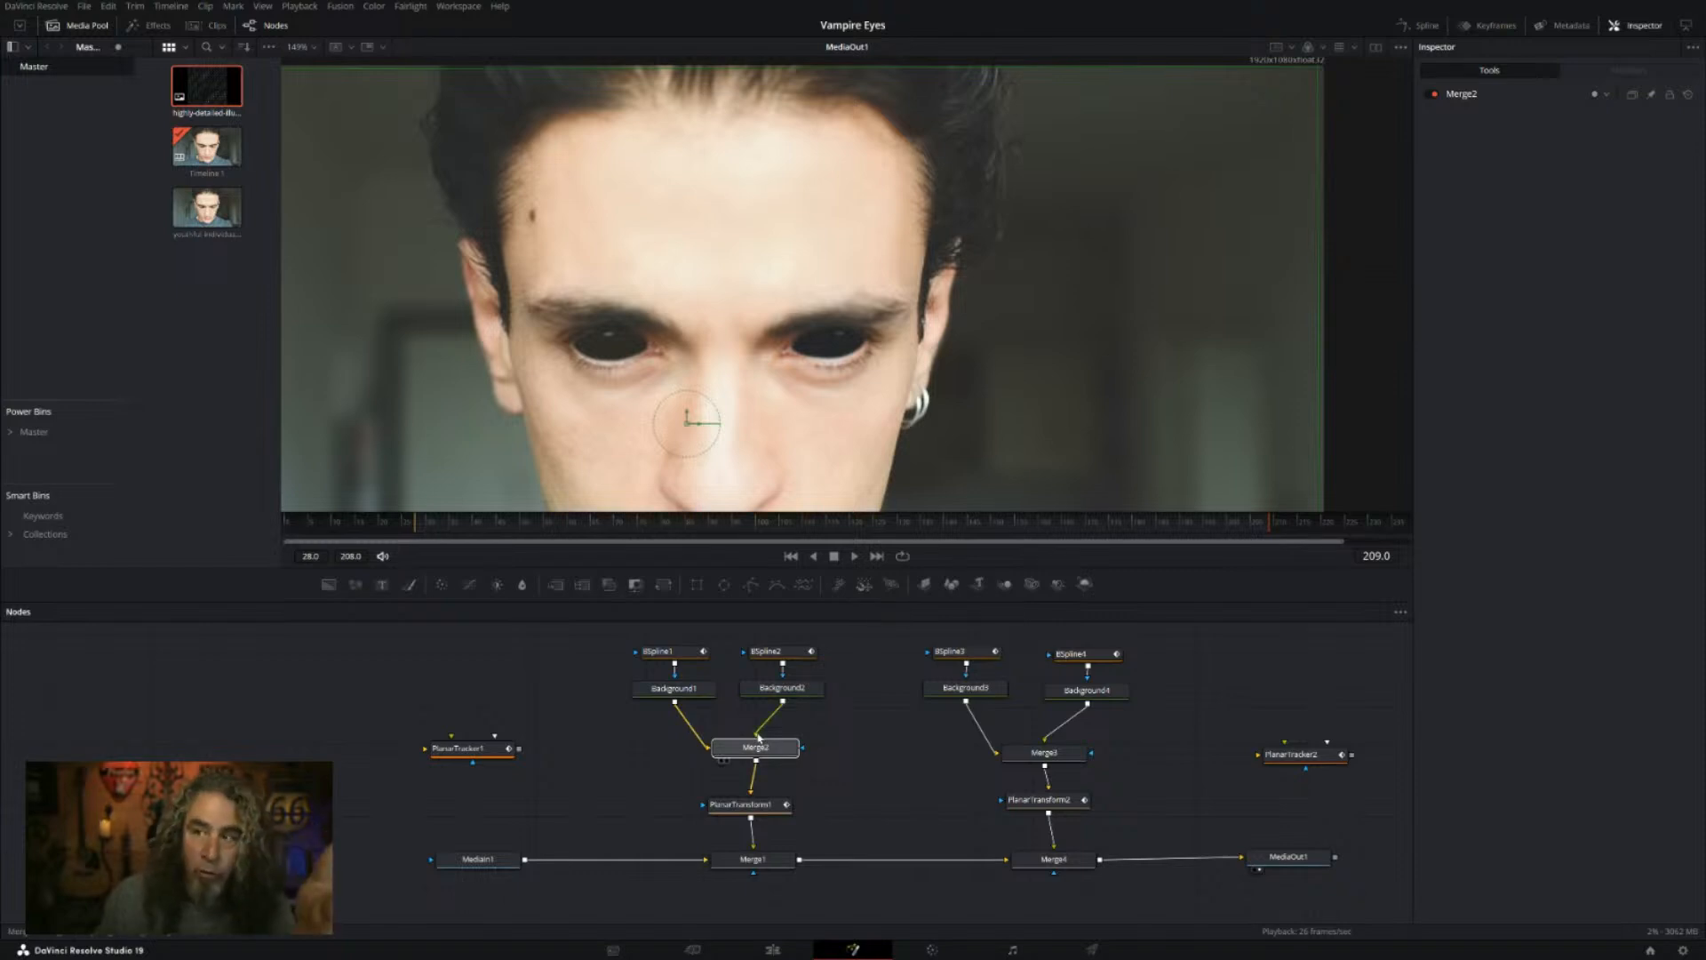
# Step: Review the first eye's PlanarTransform1, its connected branch, and the Merge1 that places it over the footage
pyautogui.moveTo(808, 784); pyautogui.dragTo(675, 837)
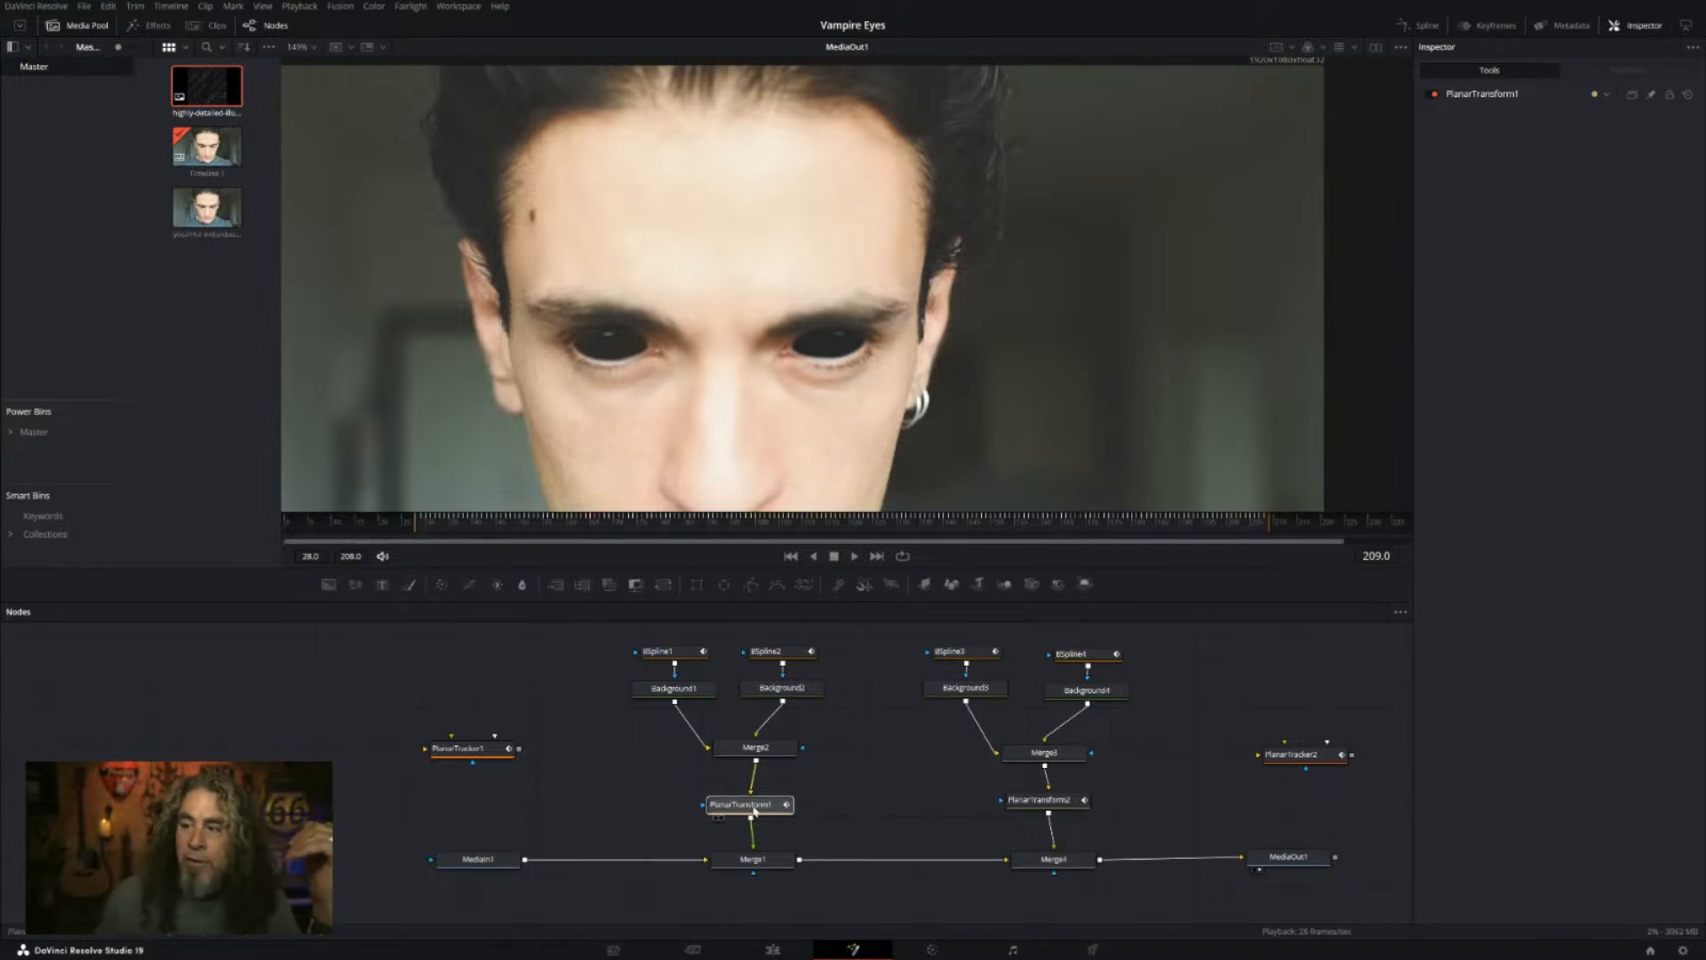
pyautogui.moveTo(861, 789); pyautogui.dragTo(543, 632)
pyautogui.click(752, 882)
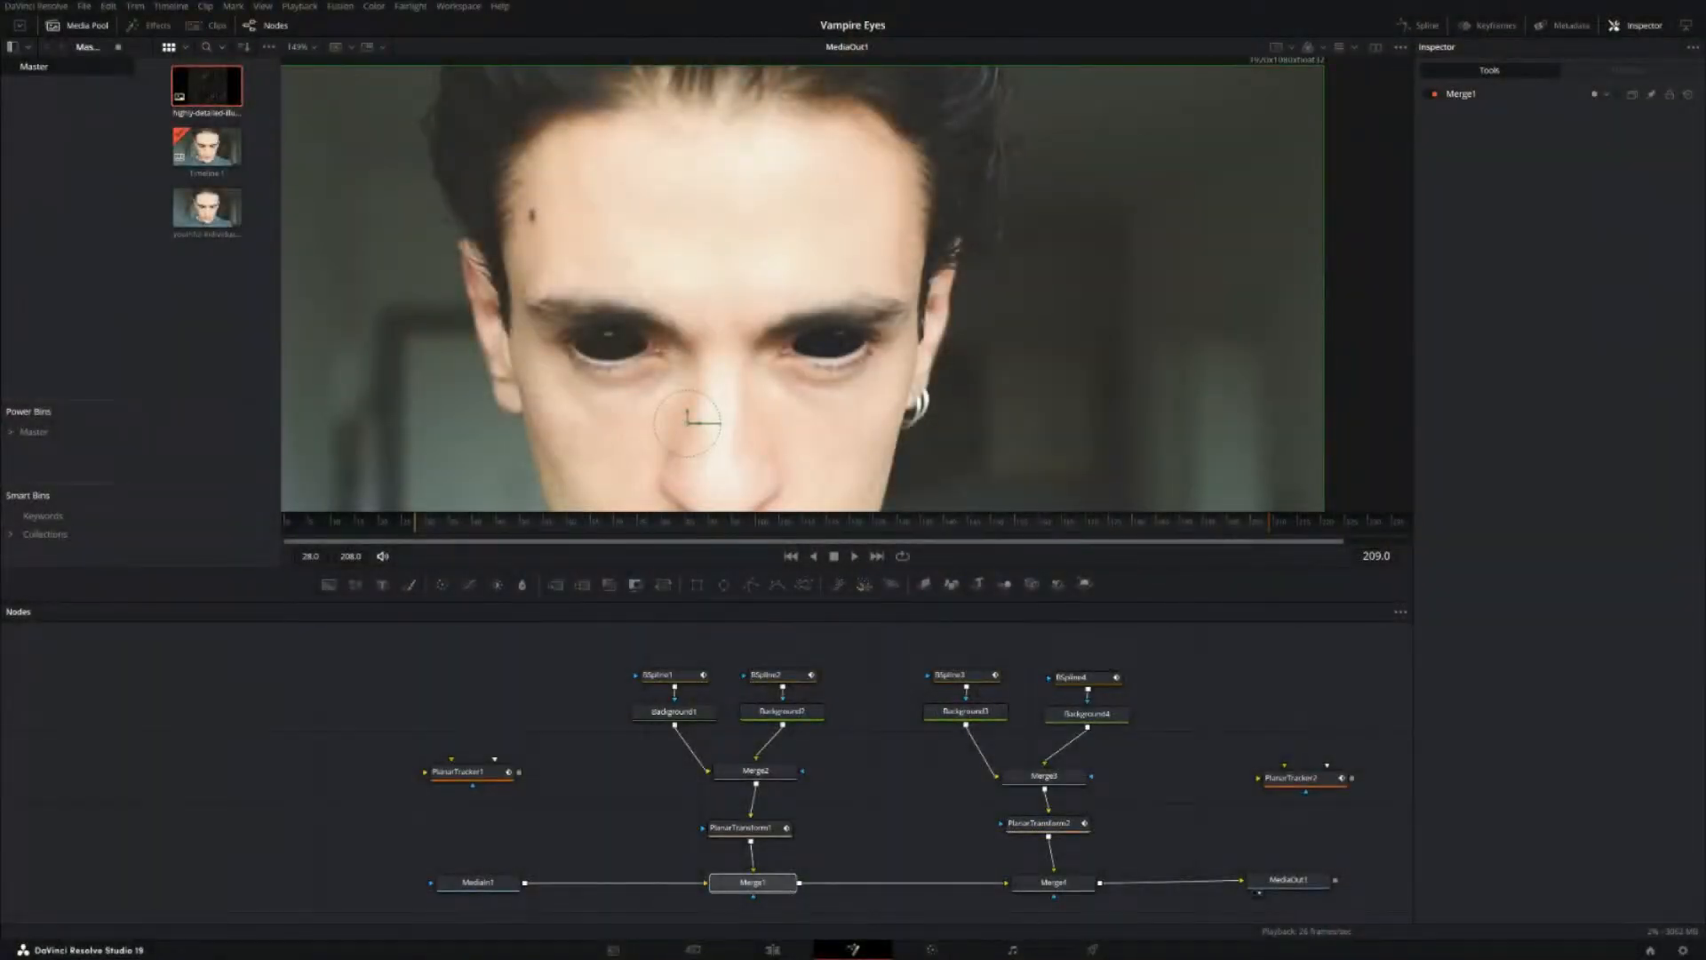
# Step: Return the timeline to its start on the Edit page, and compare the clip with grades and effects bypassed and enabled on the Color page
pyautogui.click(766, 948)
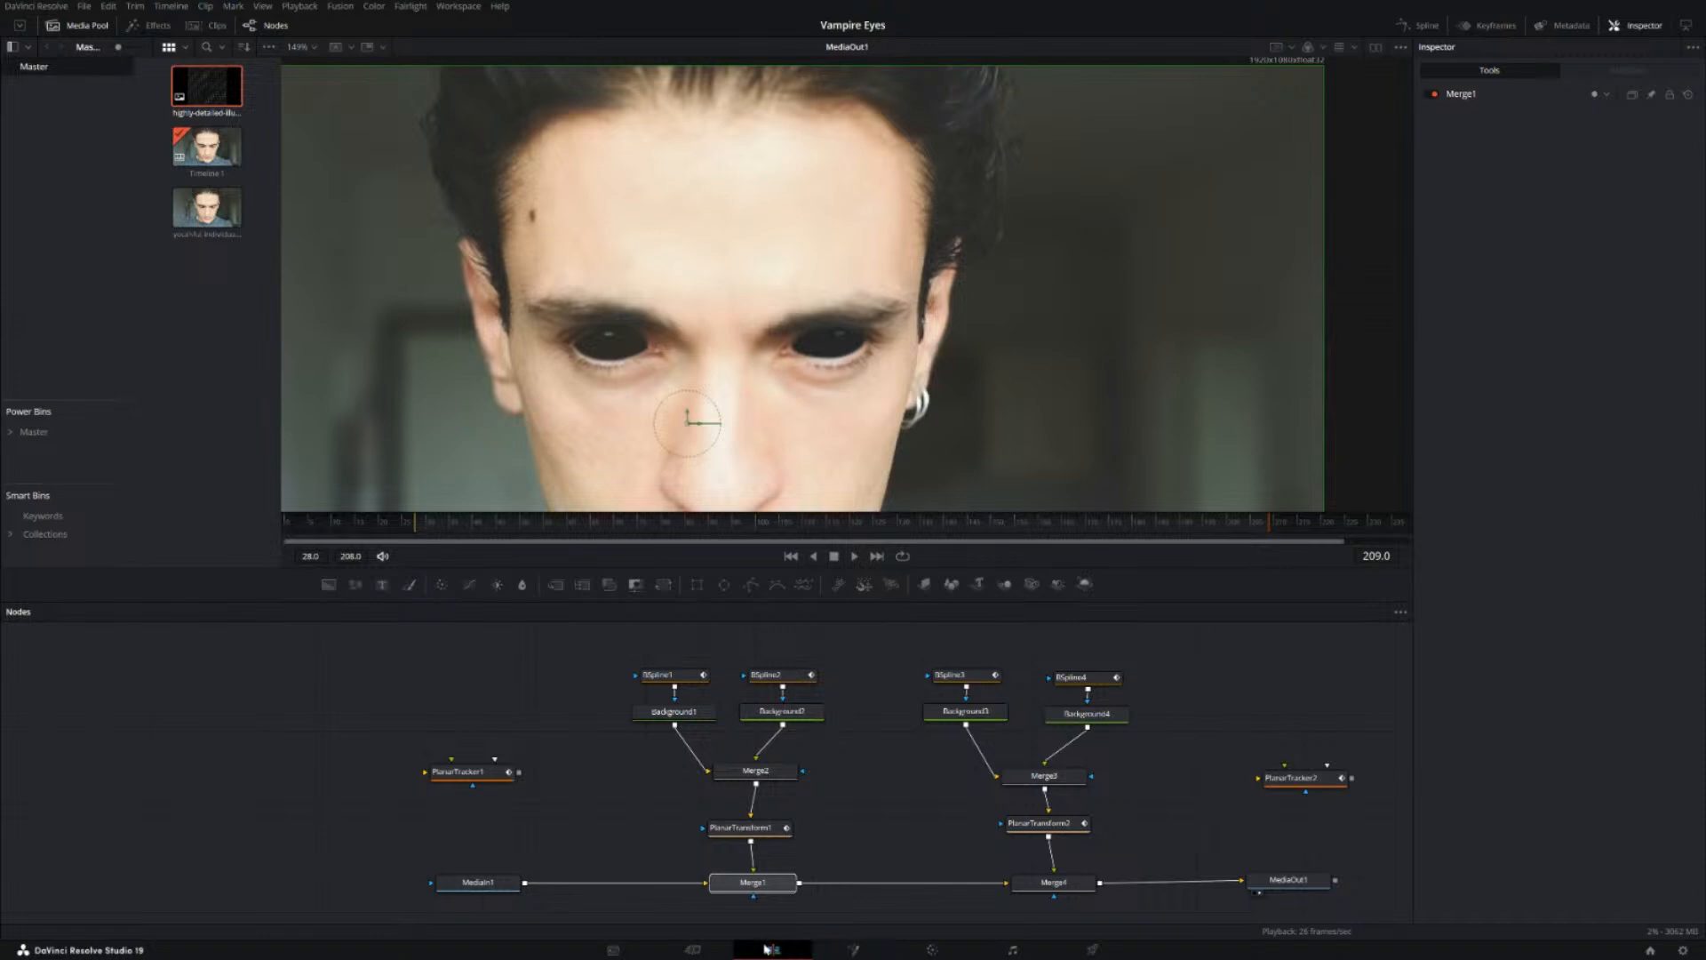
pyautogui.click(283, 561)
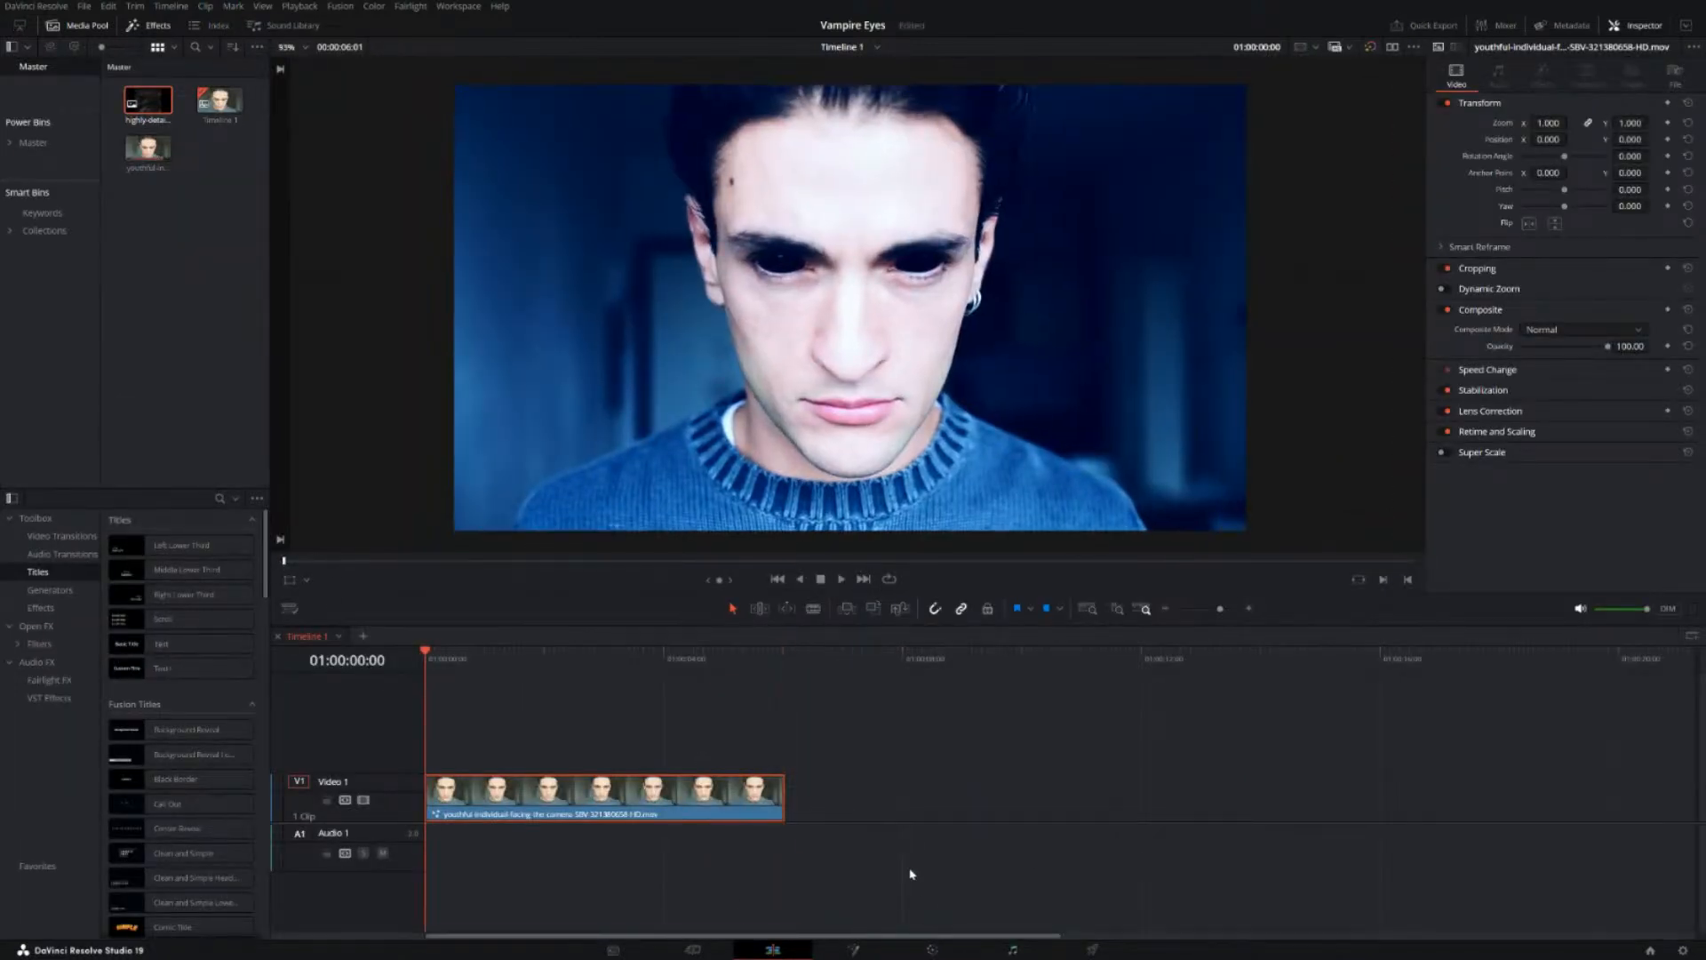
pyautogui.click(932, 949)
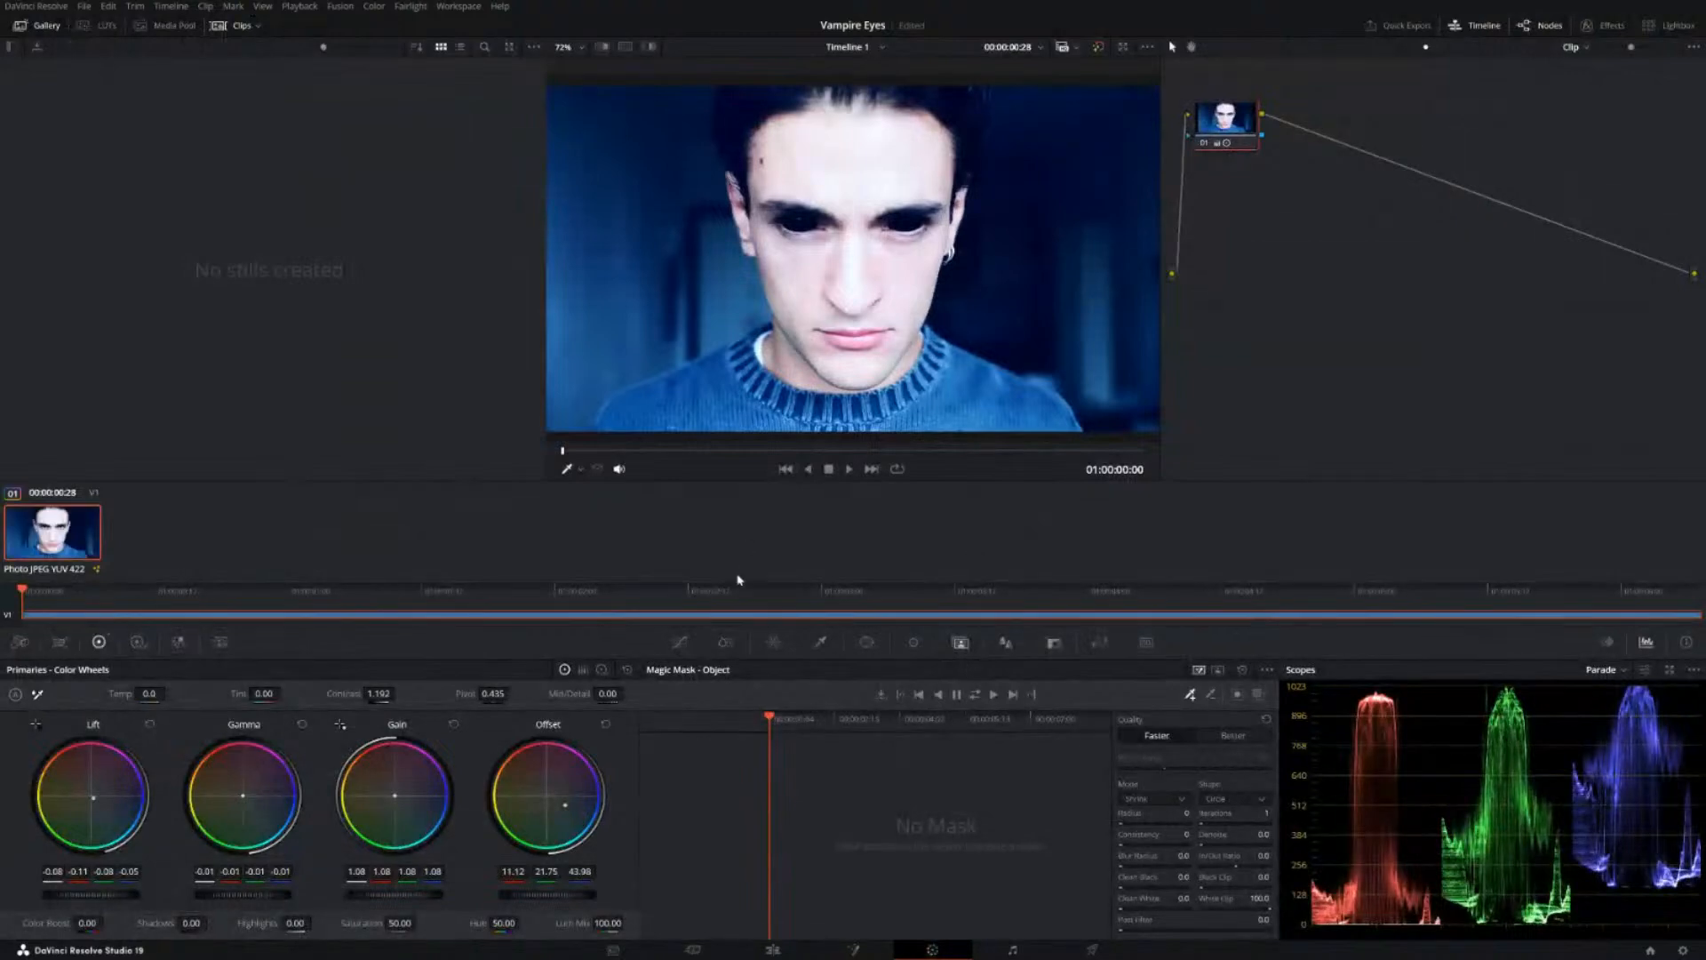
pyautogui.click(1099, 46)
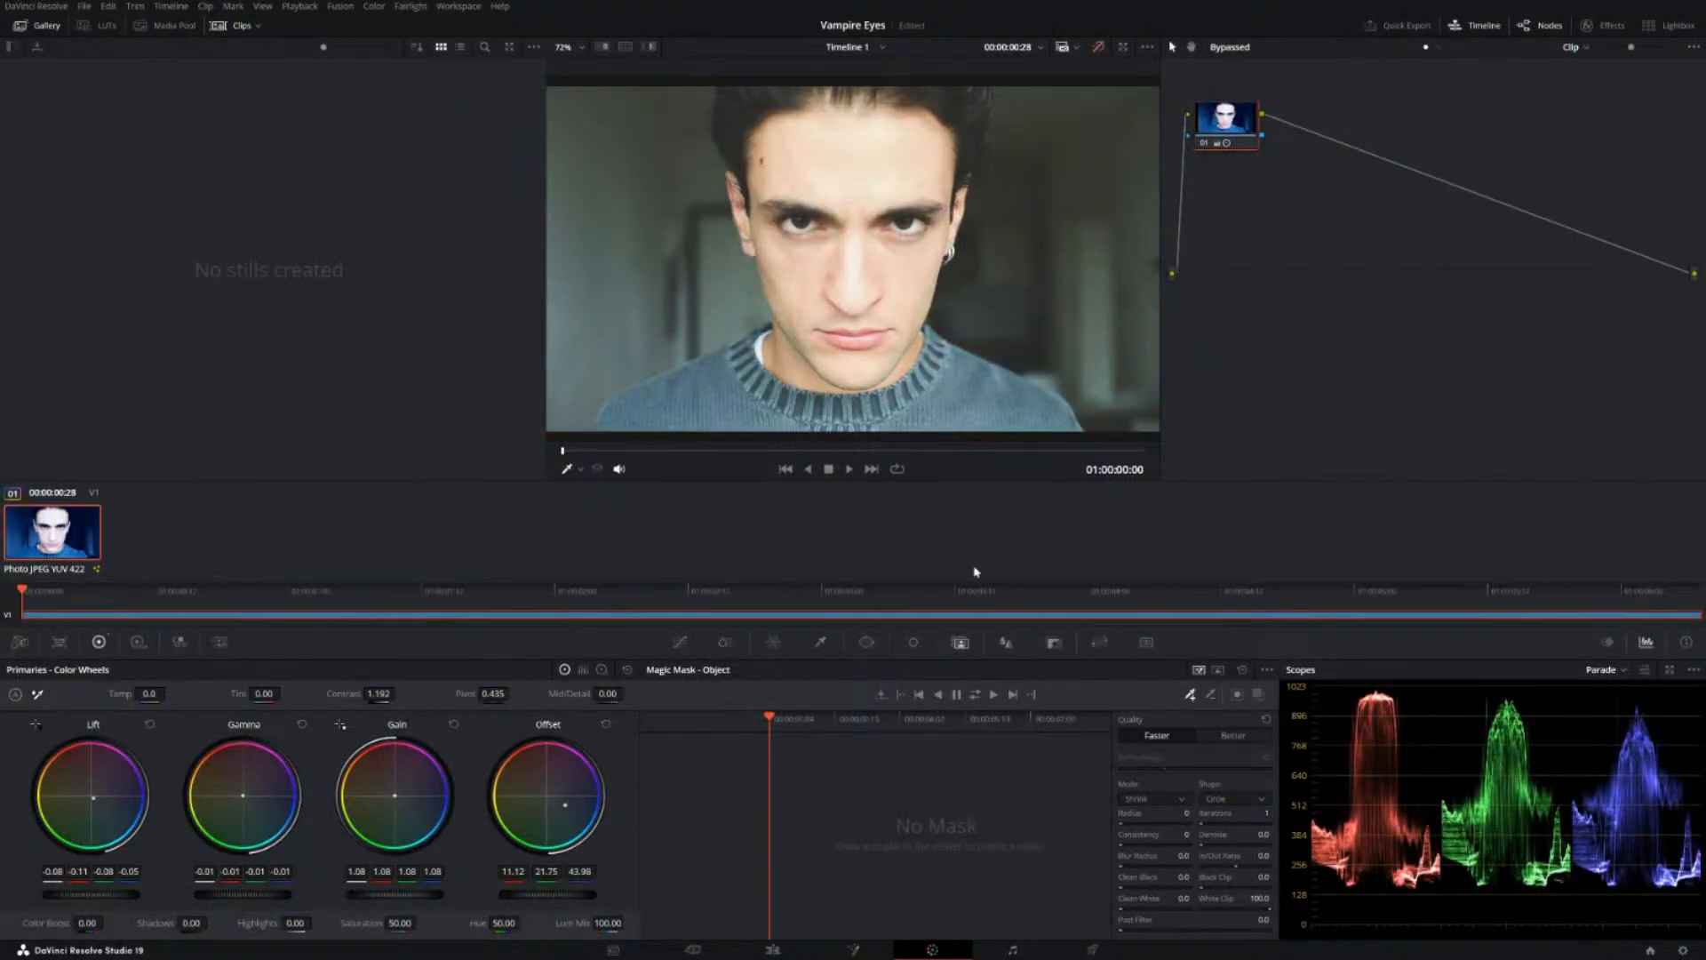
pyautogui.click(1099, 47)
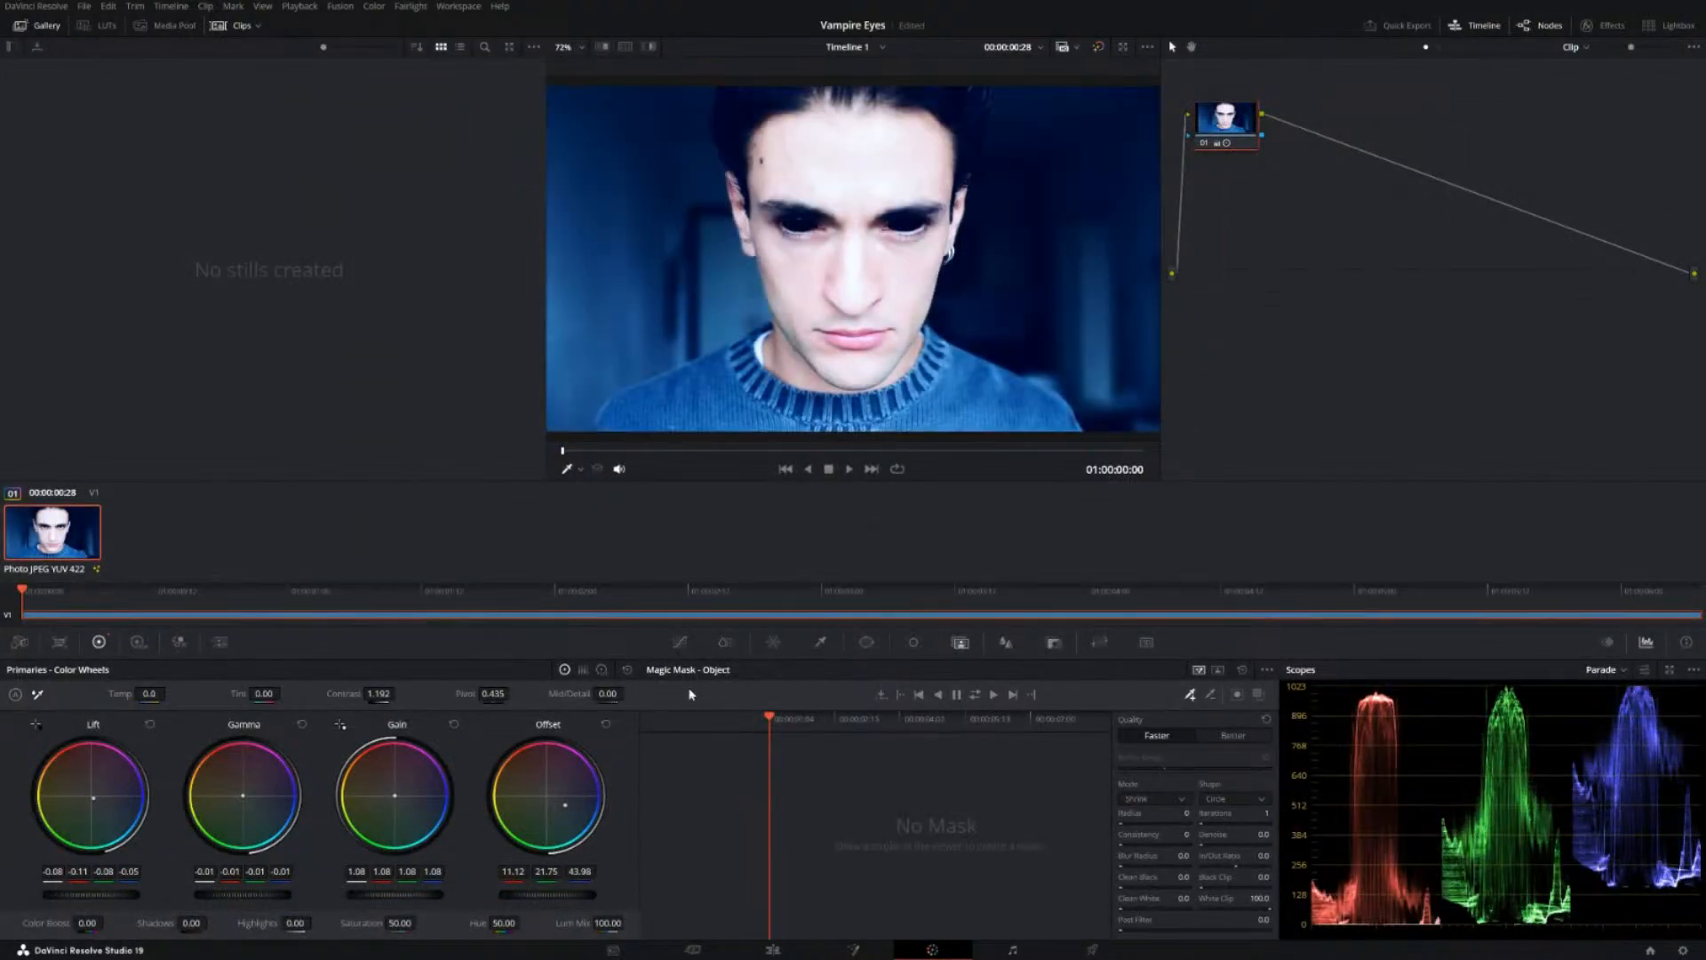
# Step: Reset all of the clip's primary color wheel adjustments, lower Offset to 15.70, and return to the Edit page
pyautogui.click(628, 669)
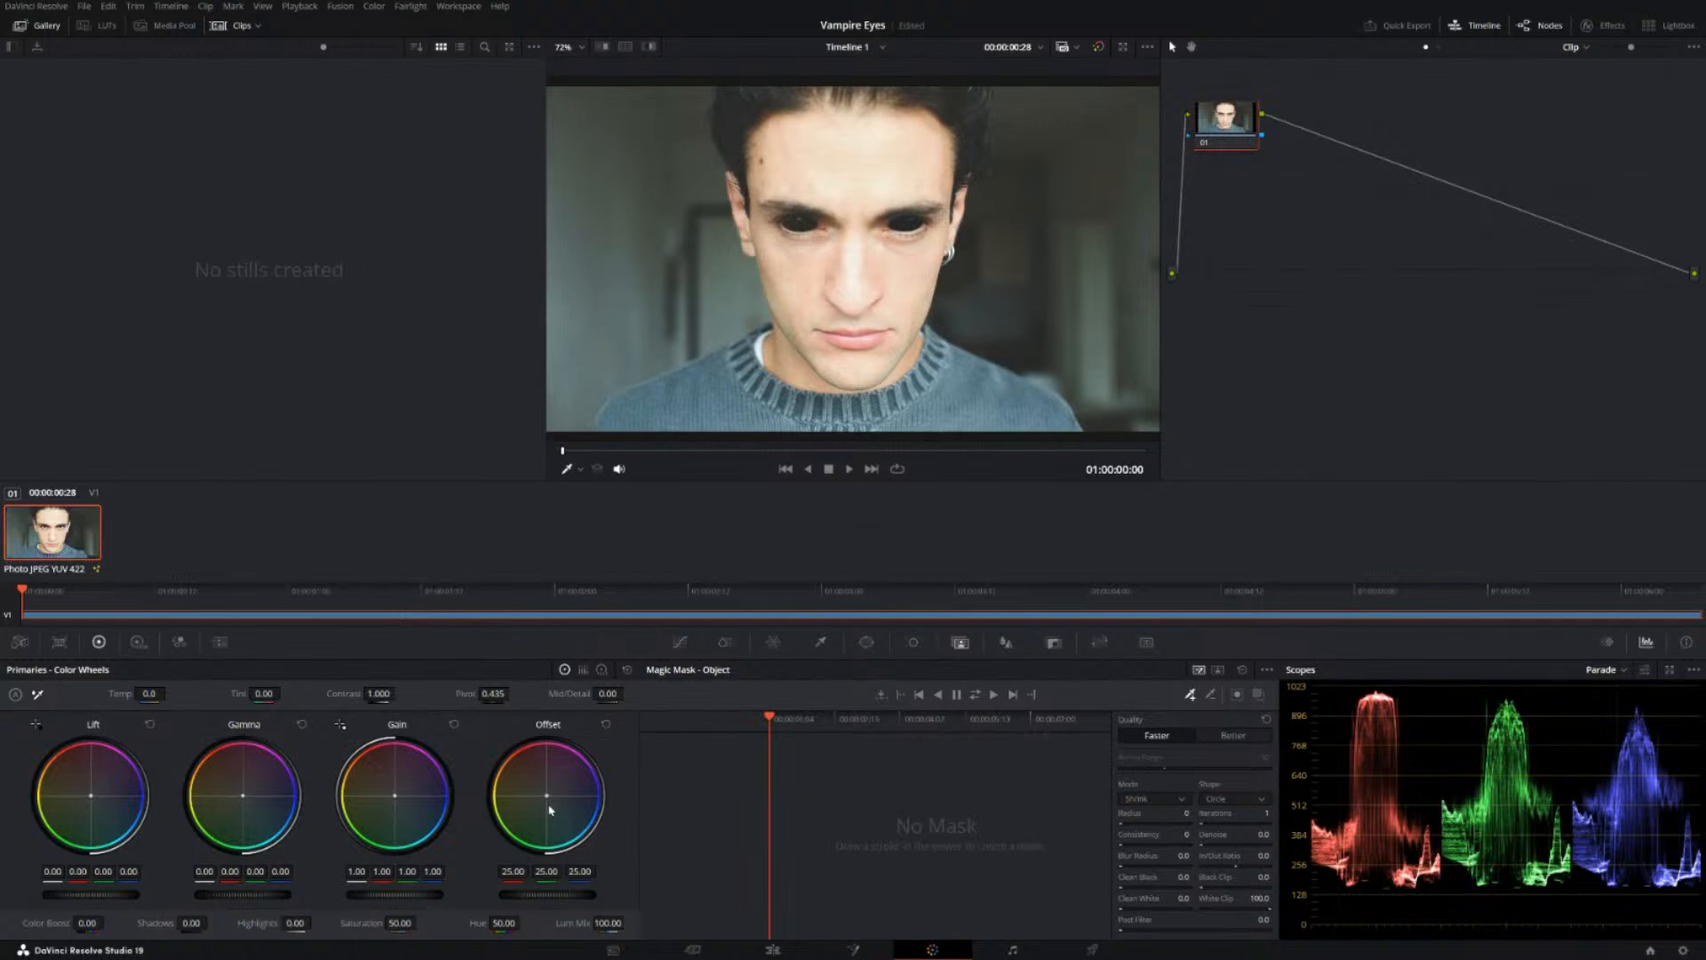
pyautogui.moveTo(560, 895); pyautogui.dragTo(498, 895)
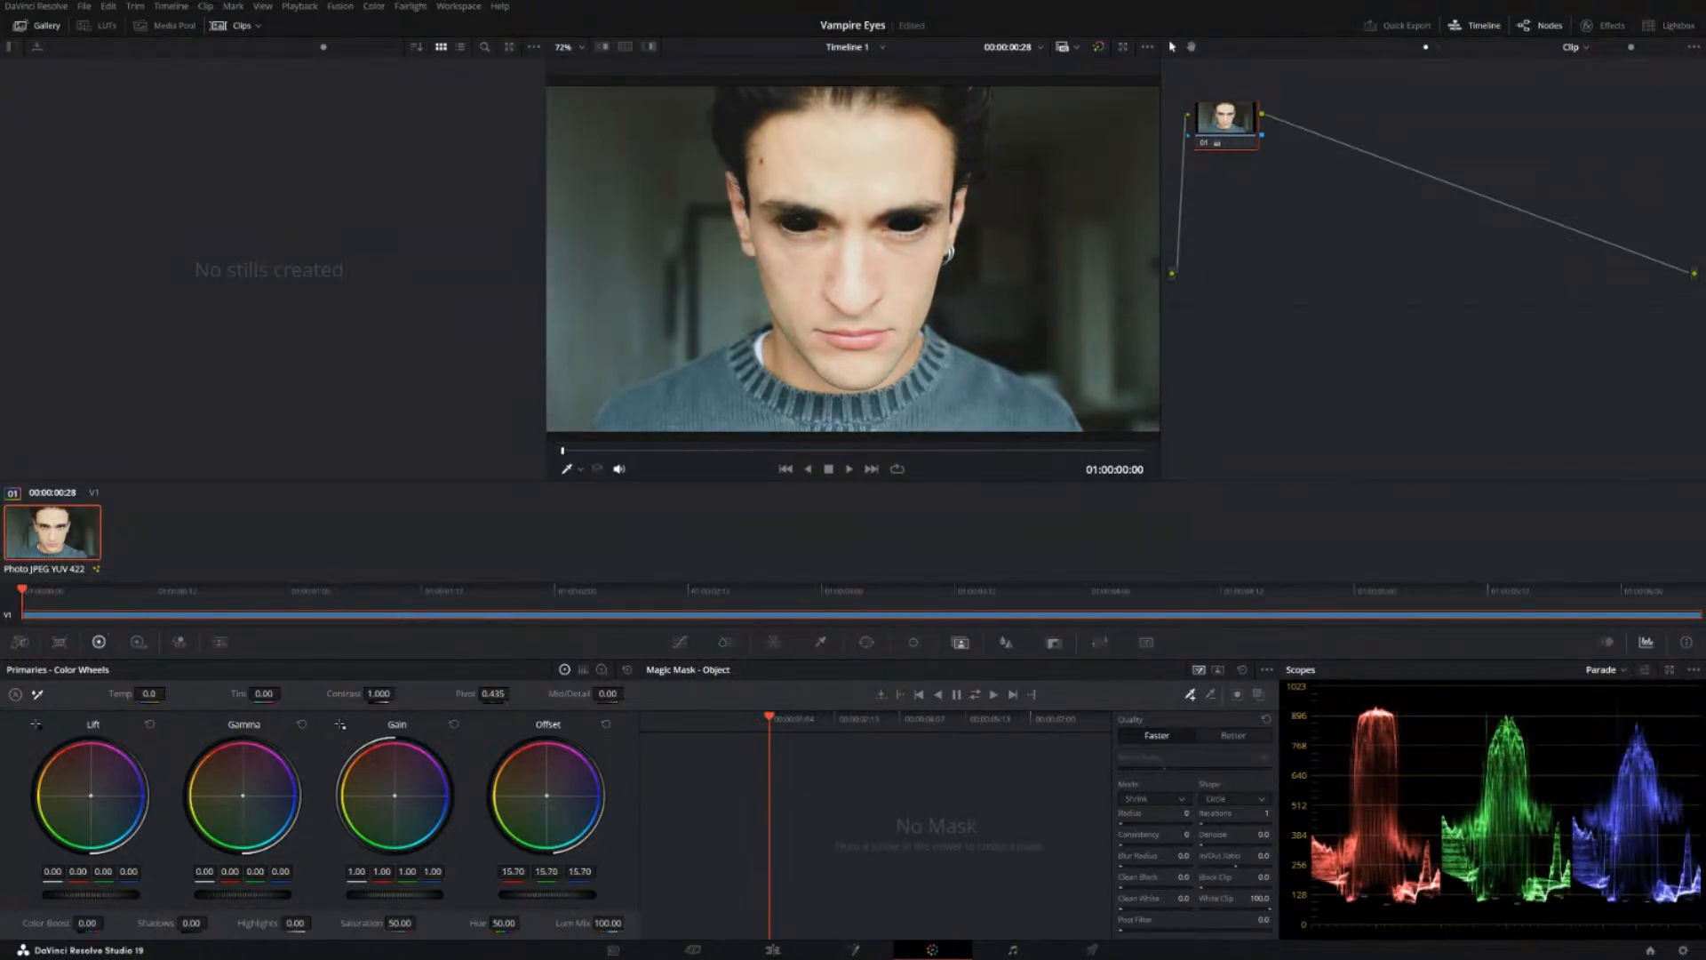
pyautogui.click(773, 950)
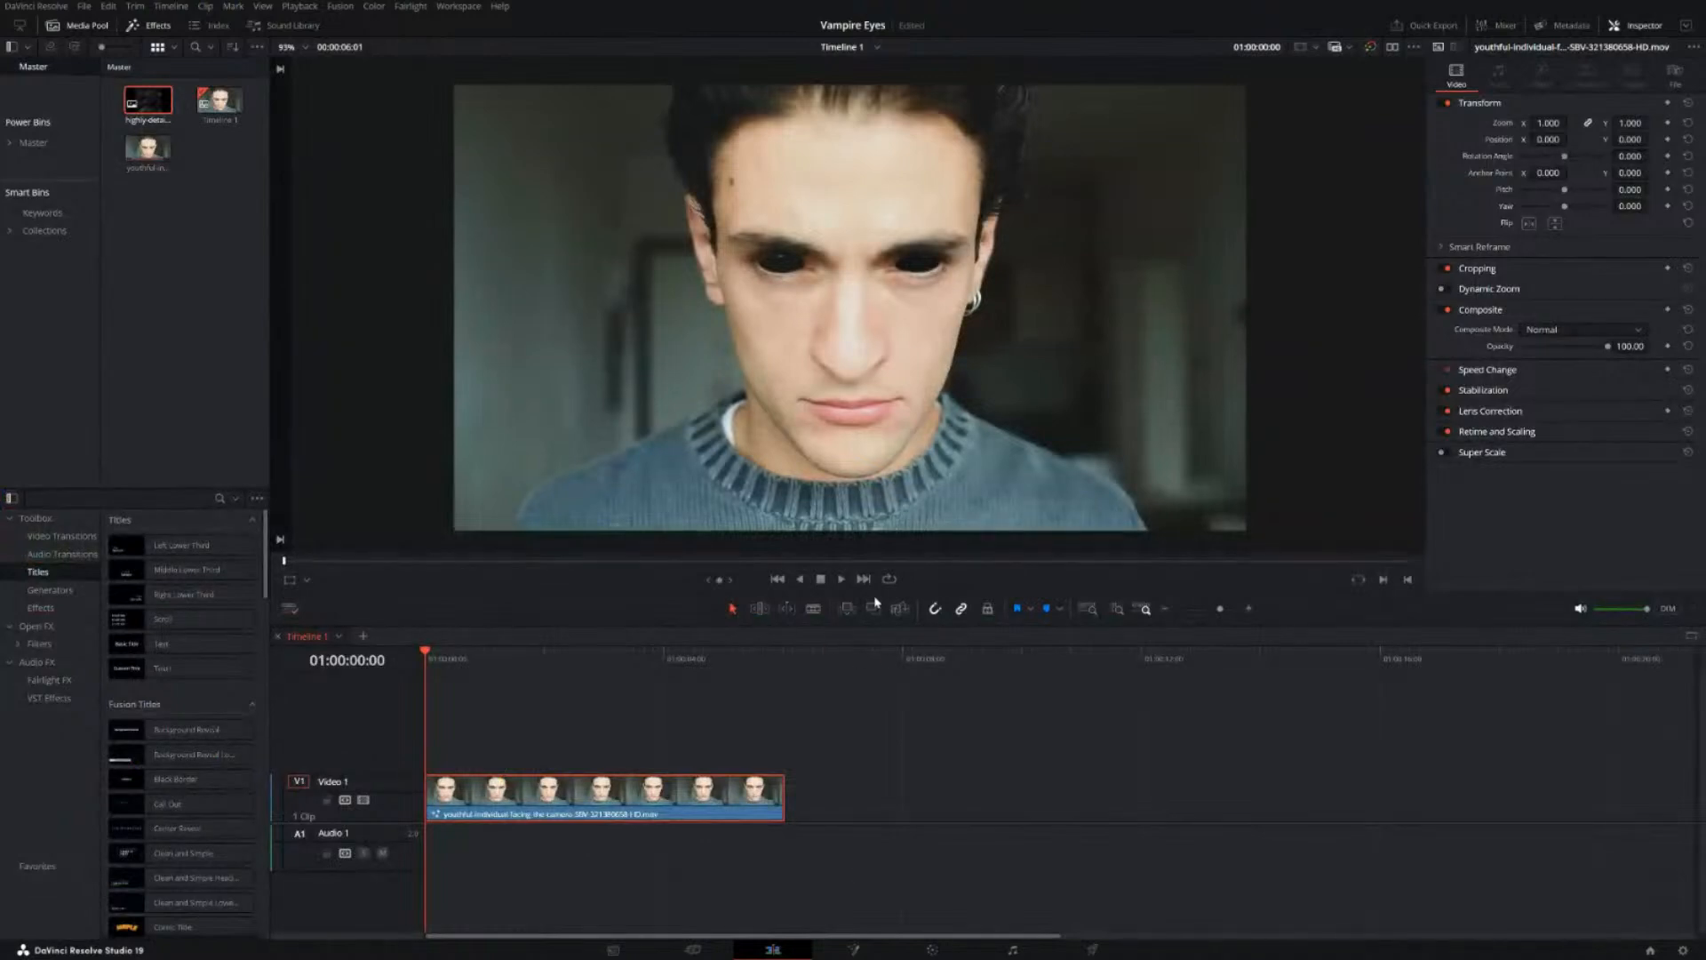
# Step: Play the graded clip on the Edit page to review the black-eyes effect
pyautogui.click(843, 580)
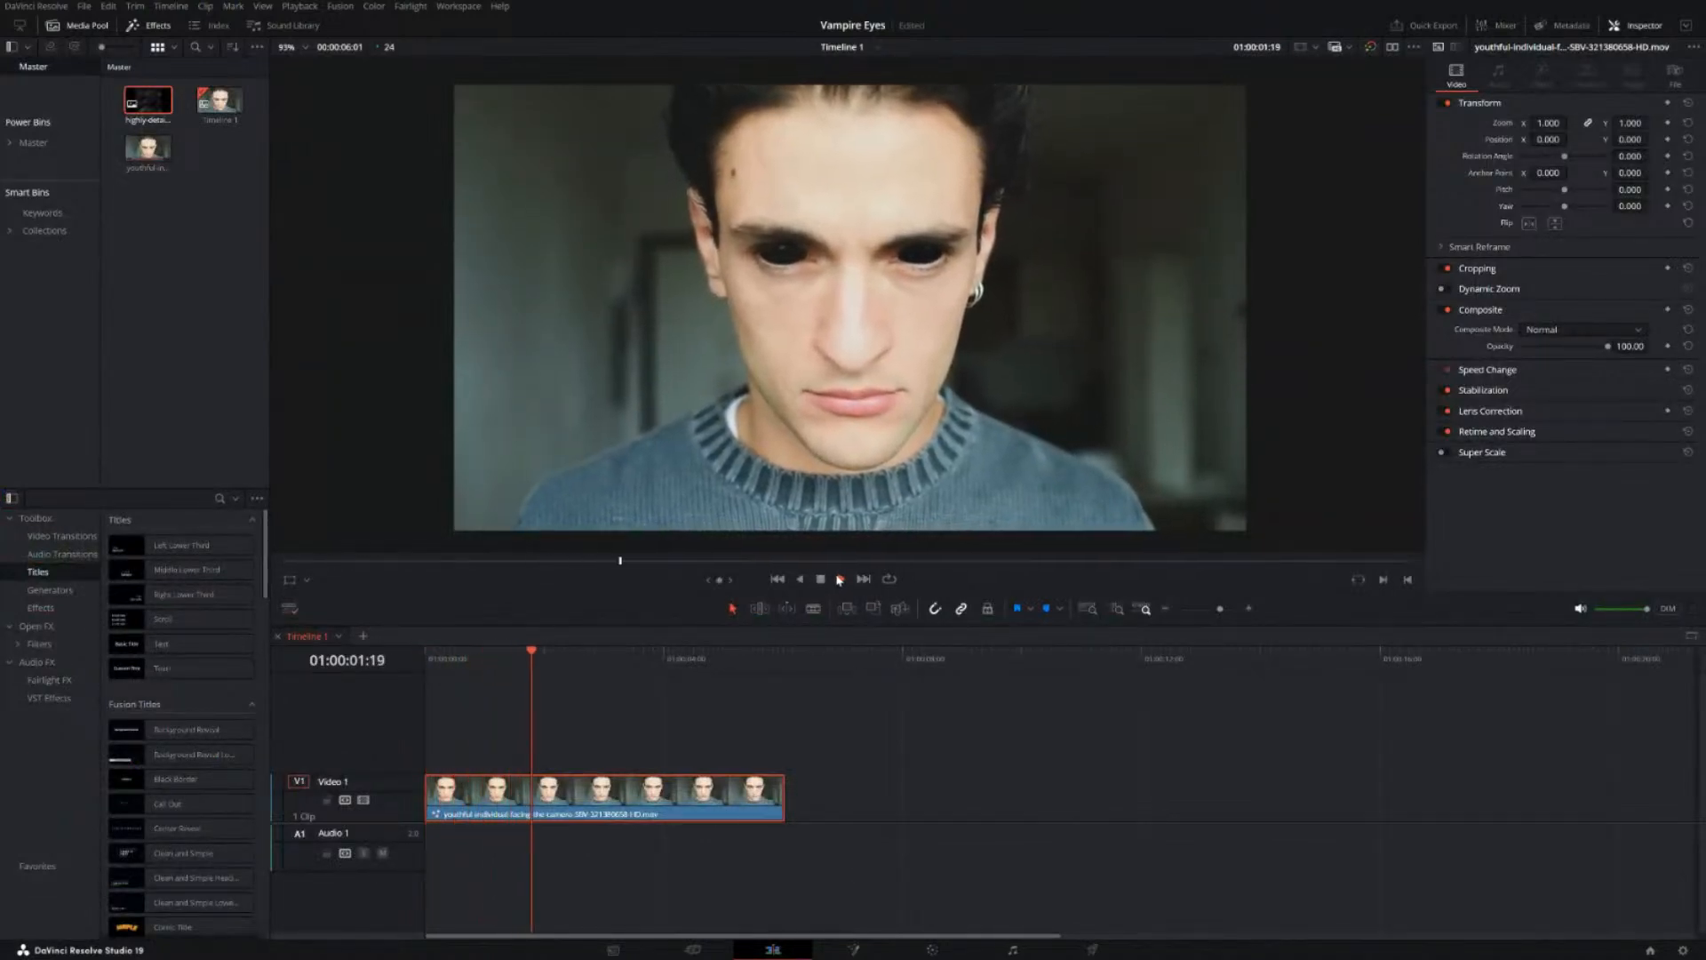
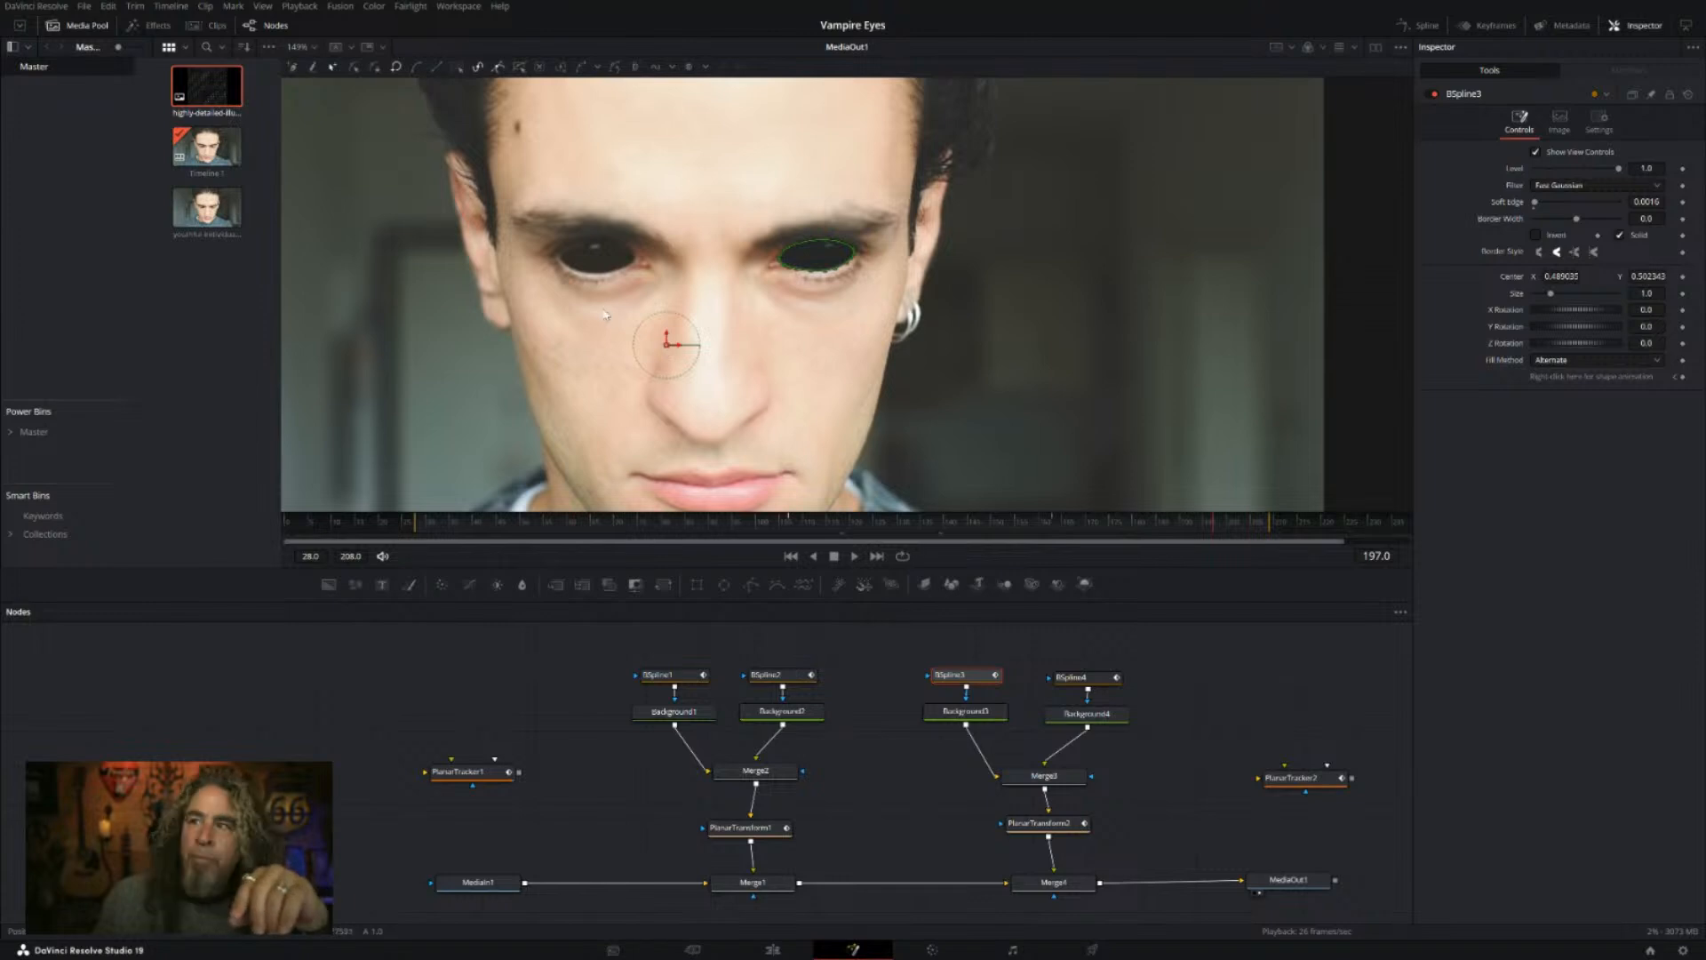
# Step: Move the BSpline3 mask off the eye to above the eyebrow, Center Y about 0.5866, and play the composition from its start
pyautogui.moveTo(670, 346)
pyautogui.mouseDown()
pyautogui.moveTo(637, 289)
pyautogui.moveTo(746, 345)
pyautogui.moveTo(653, 330)
pyautogui.moveTo(622, 364)
pyautogui.moveTo(673, 349)
pyautogui.mouseUp()
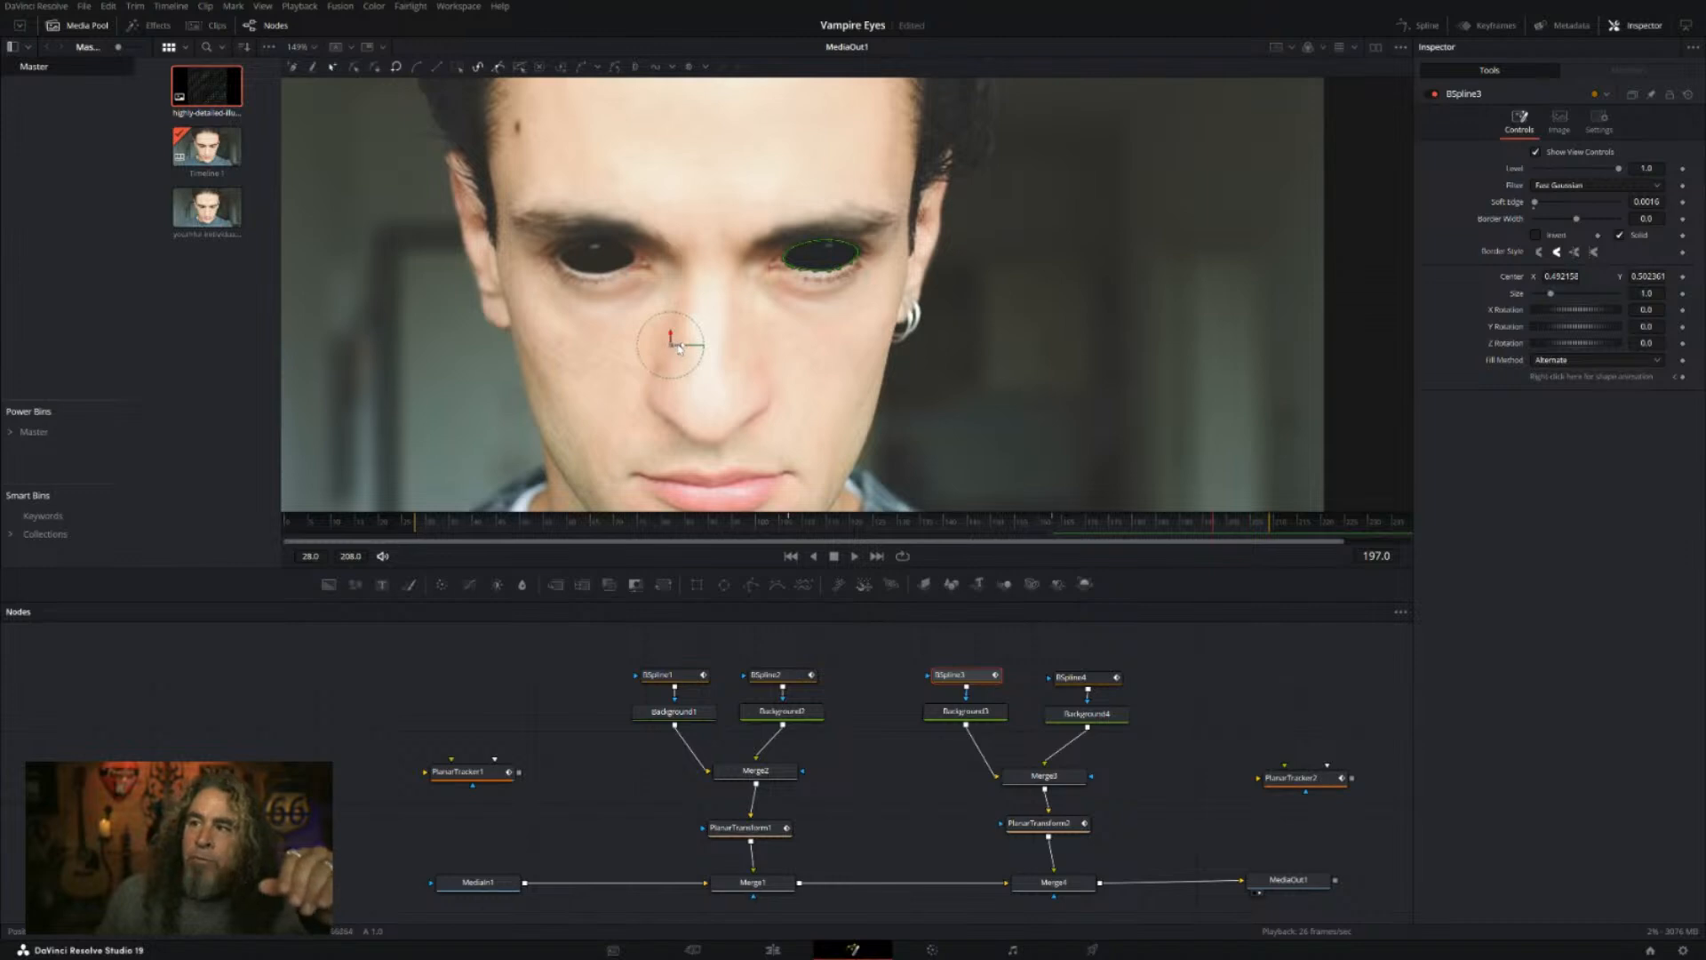
pyautogui.moveTo(673, 345); pyautogui.dragTo(674, 283)
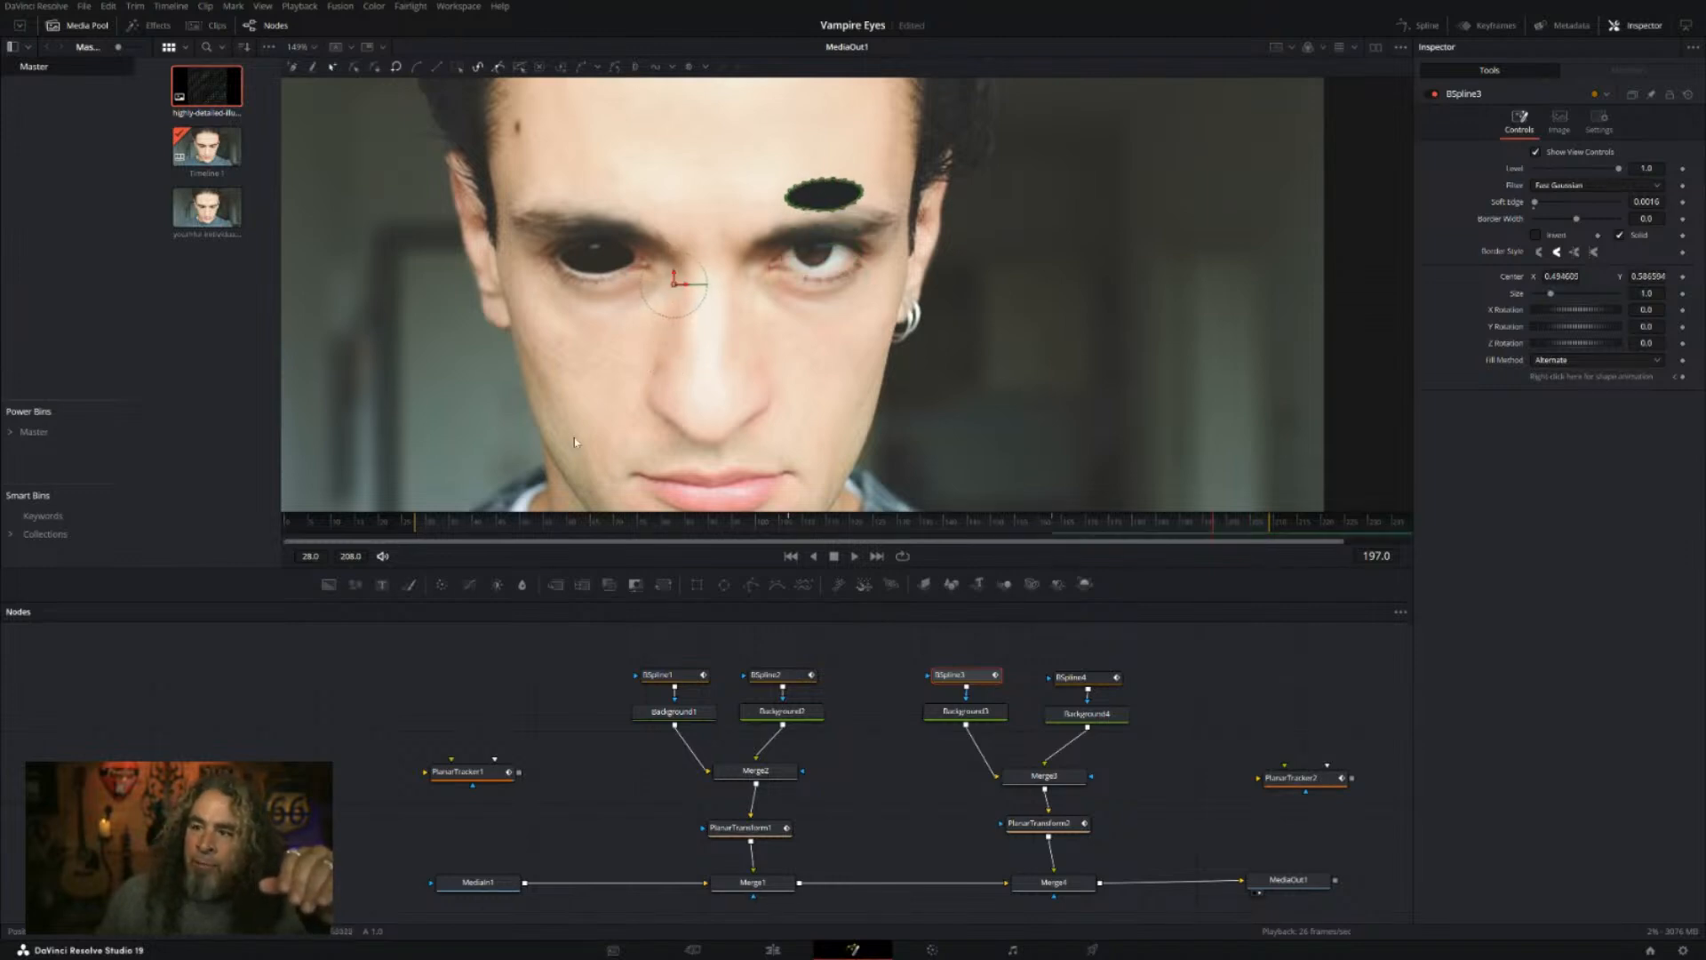
pyautogui.moveTo(431, 523); pyautogui.dragTo(404, 522)
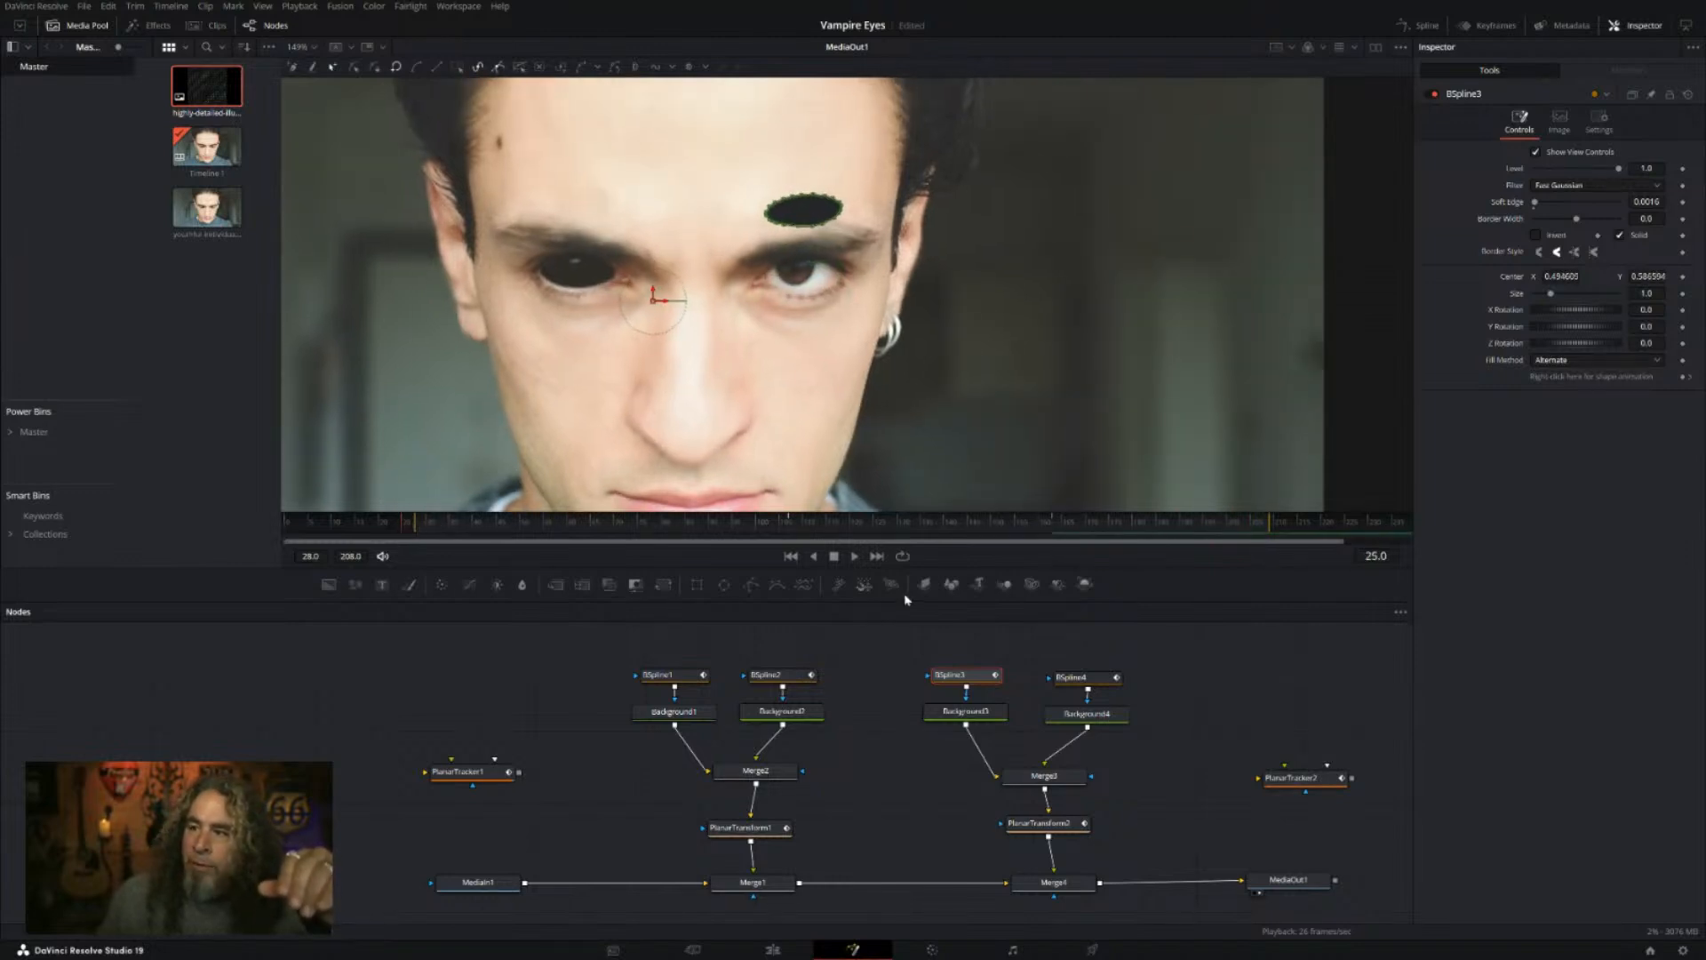
pyautogui.click(856, 556)
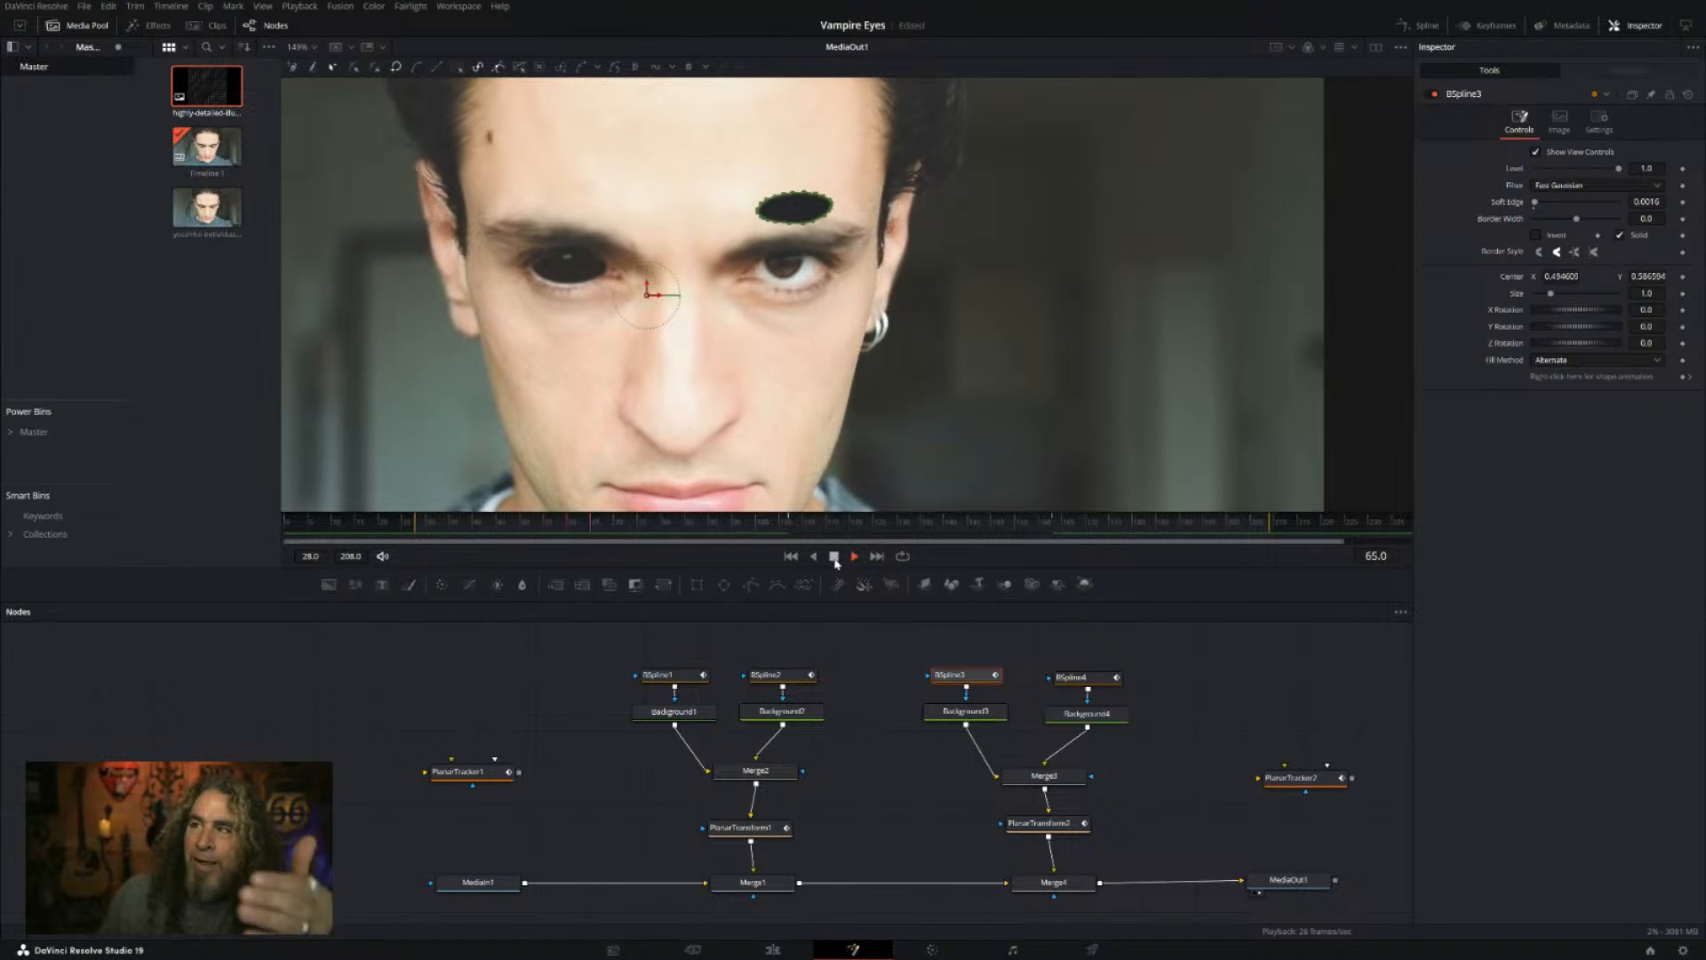
pyautogui.click(836, 558)
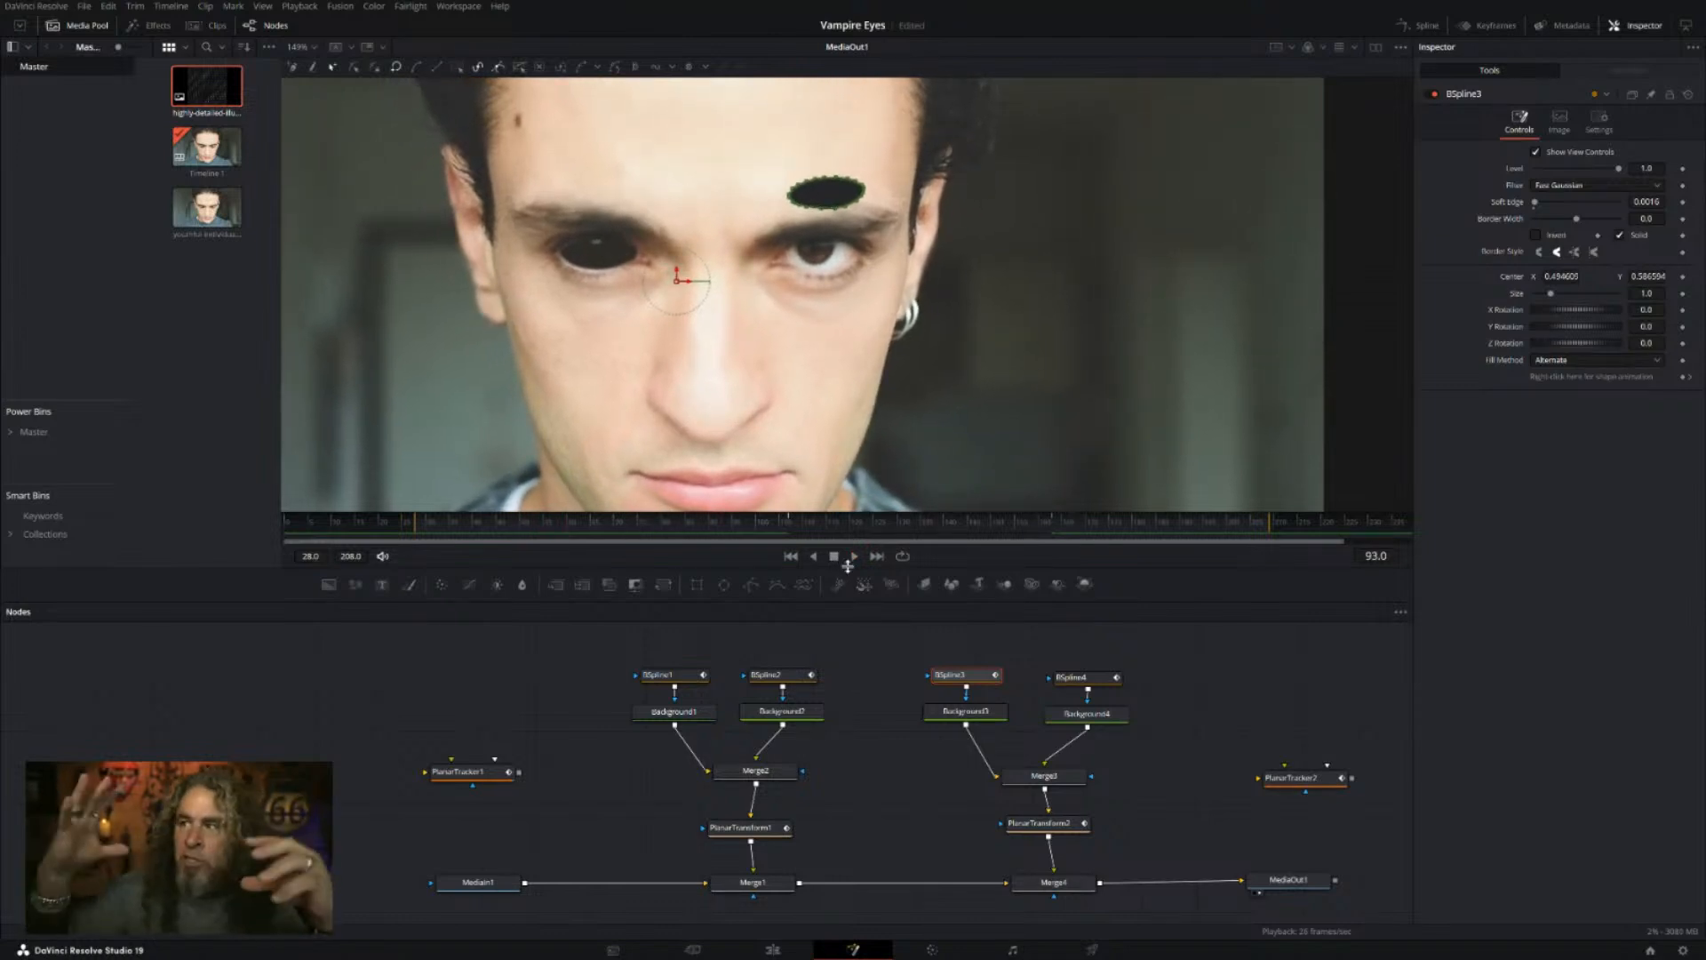
# Step: Check PlanarTransform2, reselect BSpline3, and fit its mask back over the eye with Center at about 0.4915, 0.5008
pyautogui.moveTo(960, 811); pyautogui.dragTo(1131, 853)
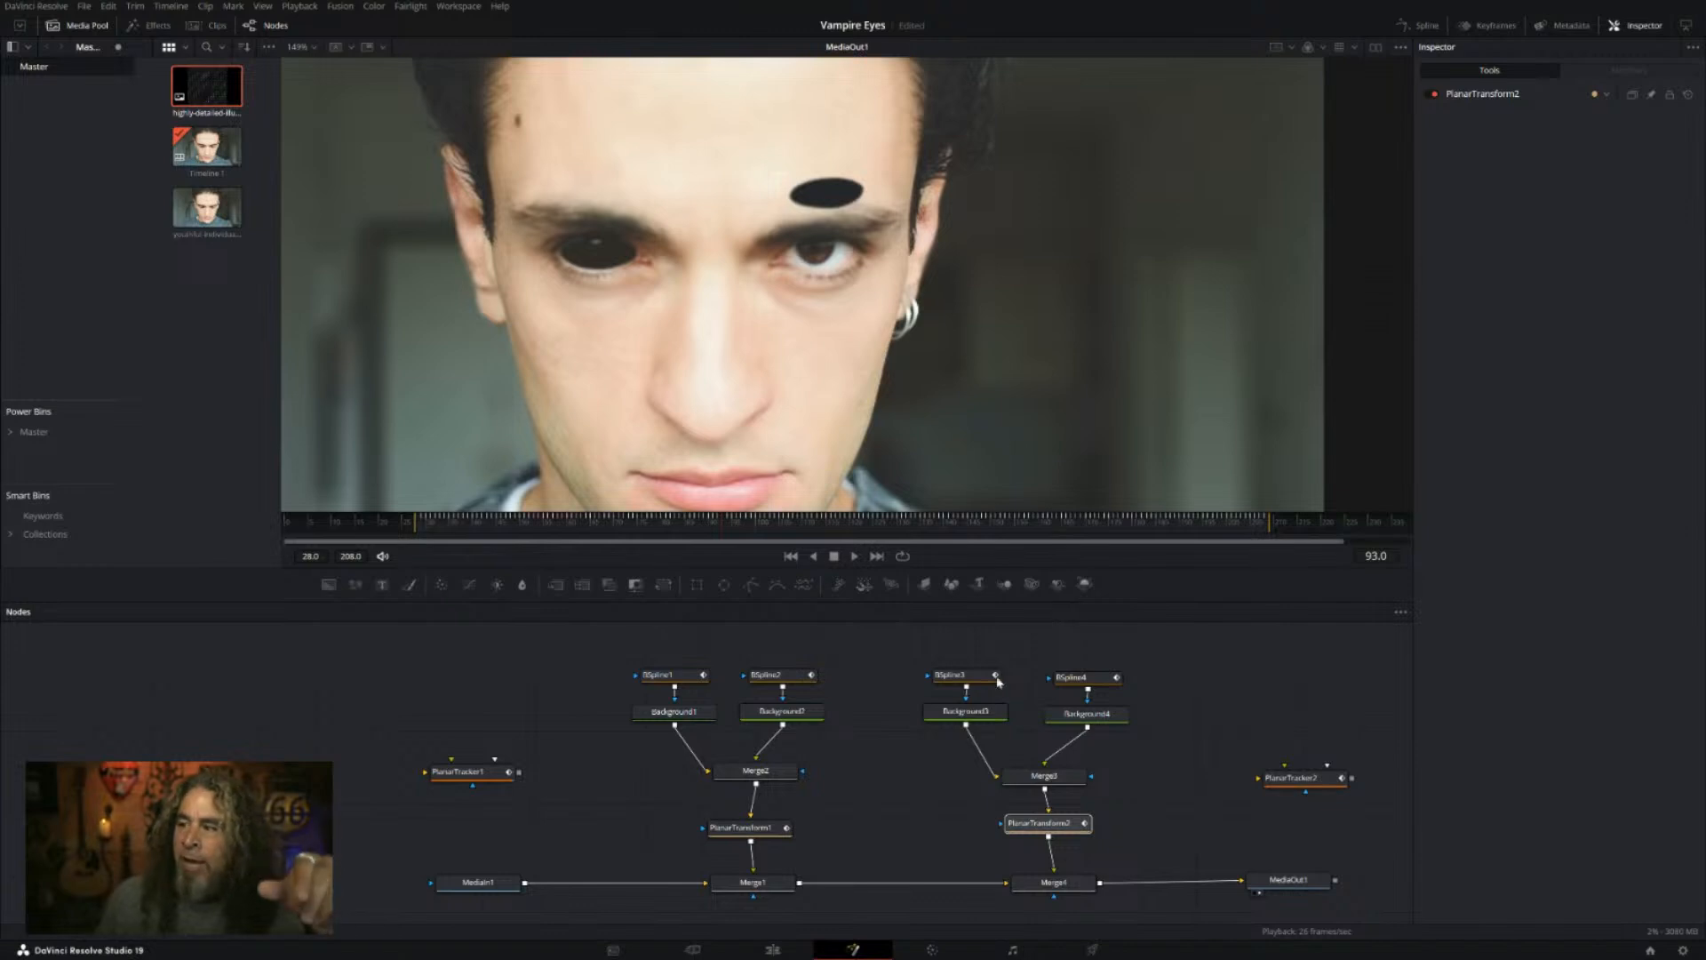
pyautogui.click(964, 681)
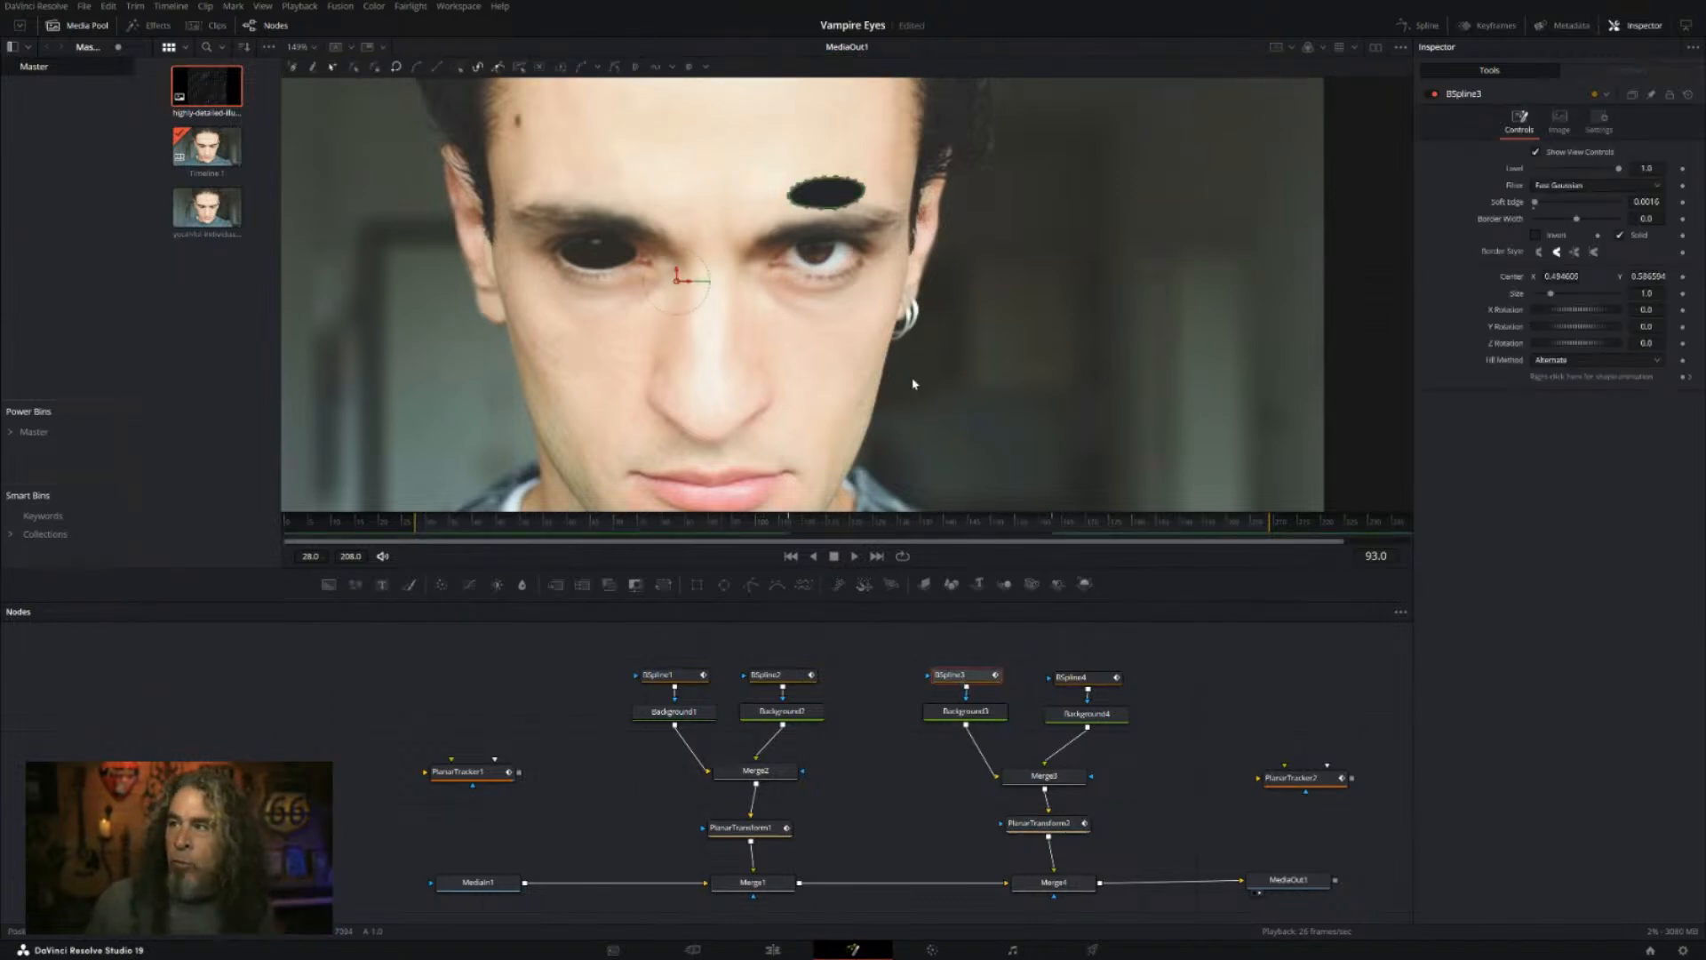
pyautogui.scroll(4, 913, 384)
pyautogui.moveTo(815, 284); pyautogui.dragTo(1198, 565)
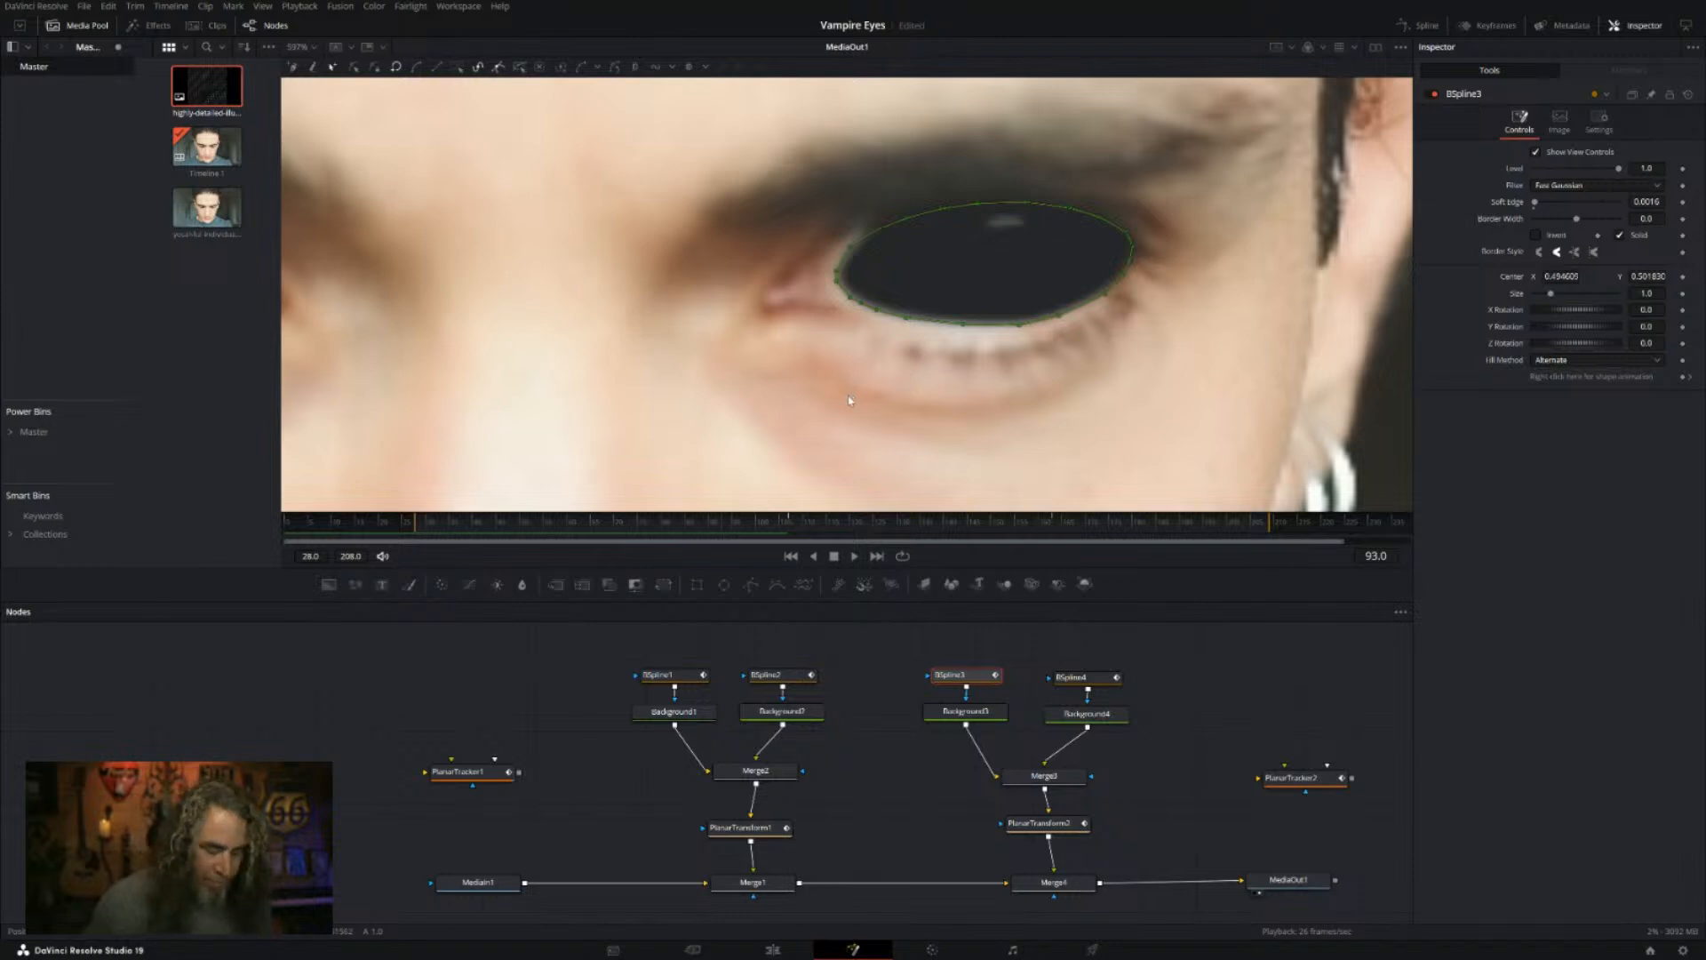
pyautogui.scroll(-5, 850, 400)
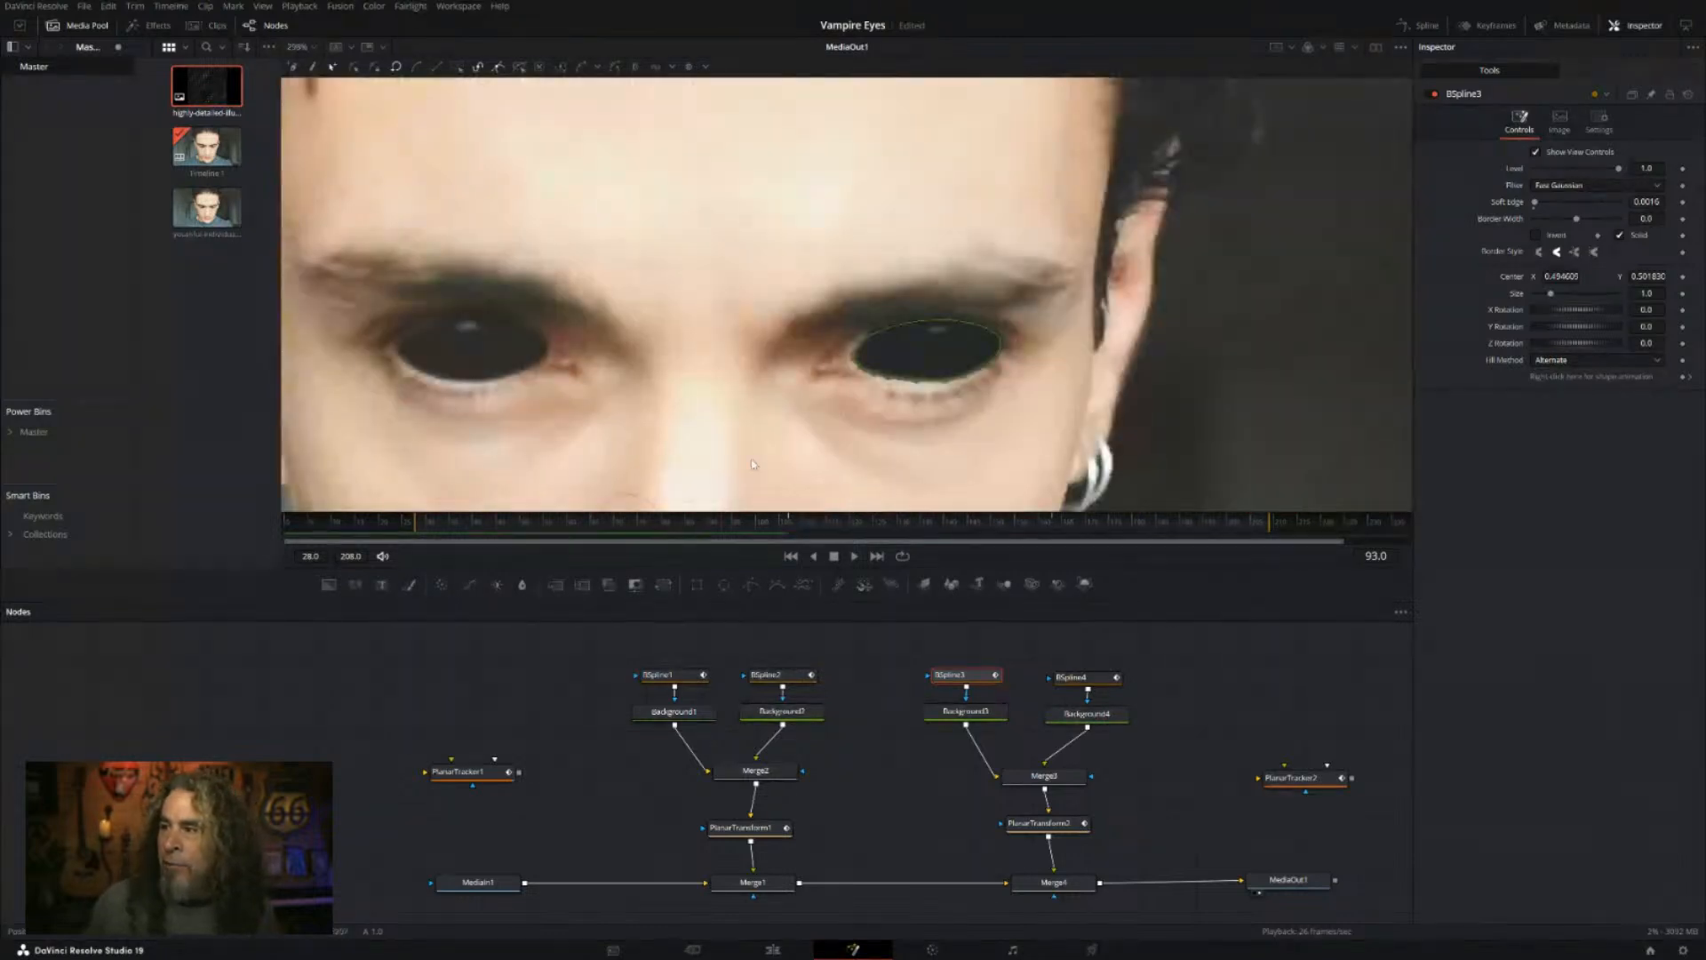
pyautogui.moveTo(683, 468); pyautogui.dragTo(644, 264)
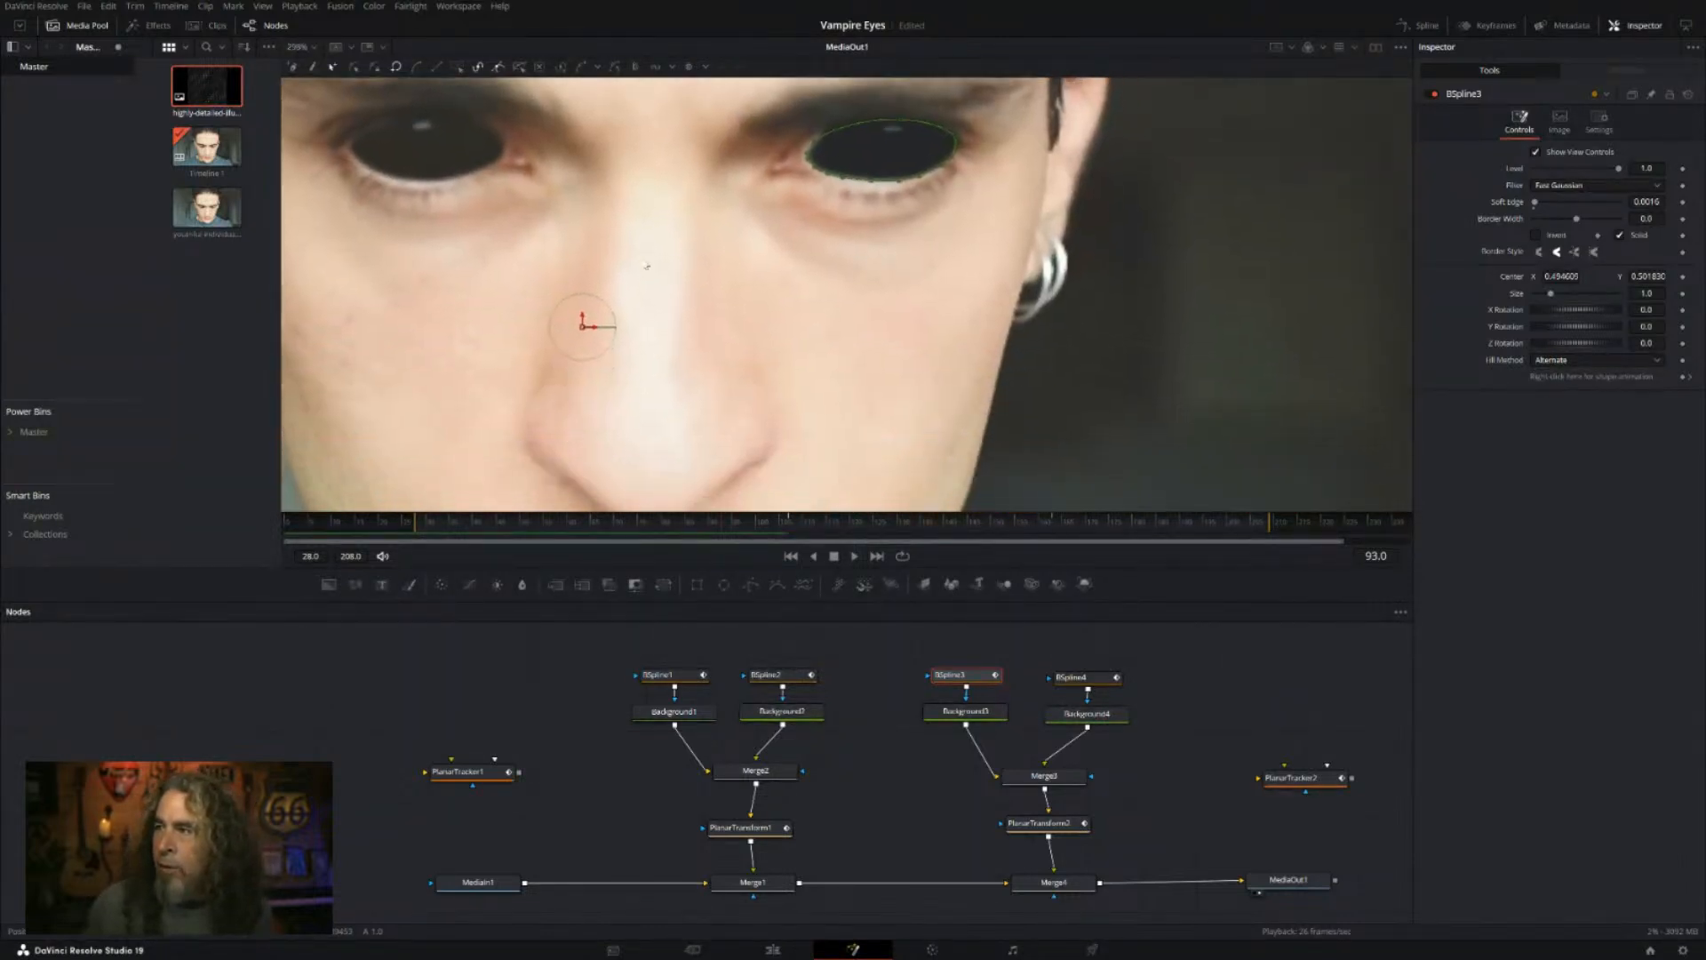
pyautogui.moveTo(584, 329); pyautogui.dragTo(578, 331)
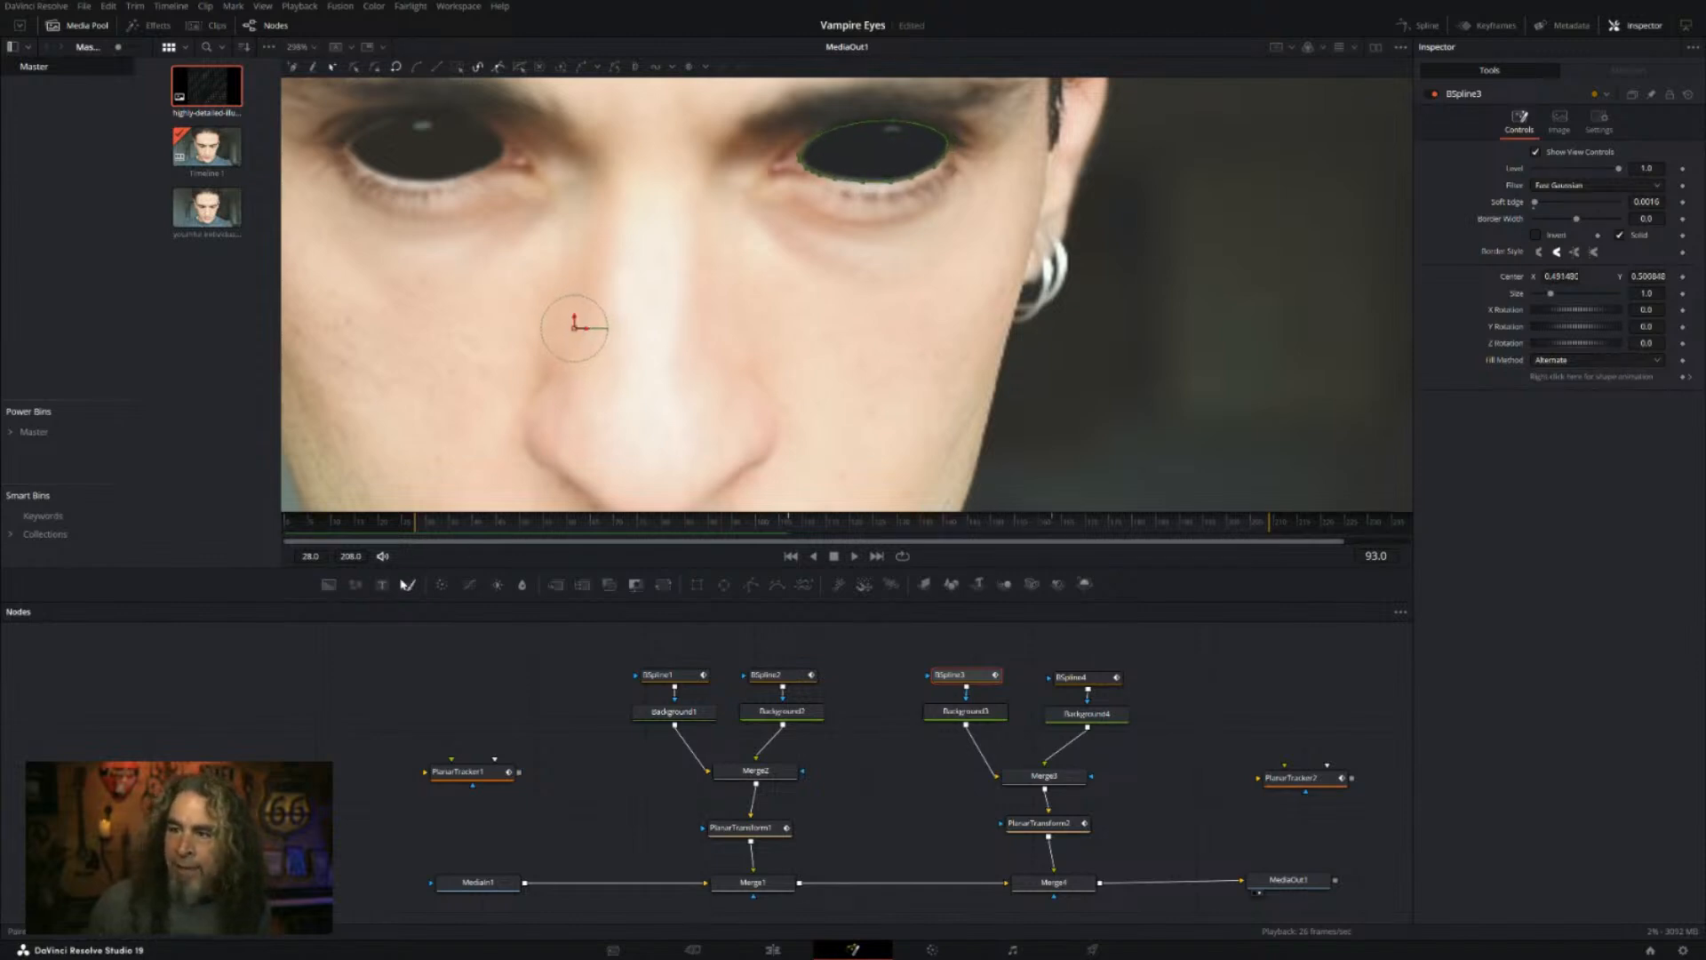
# Step: Play the composition from frame 28 to check how the repositioned BSpline3 mask follows the eye
pyautogui.moveTo(443, 526); pyautogui.dragTo(424, 525)
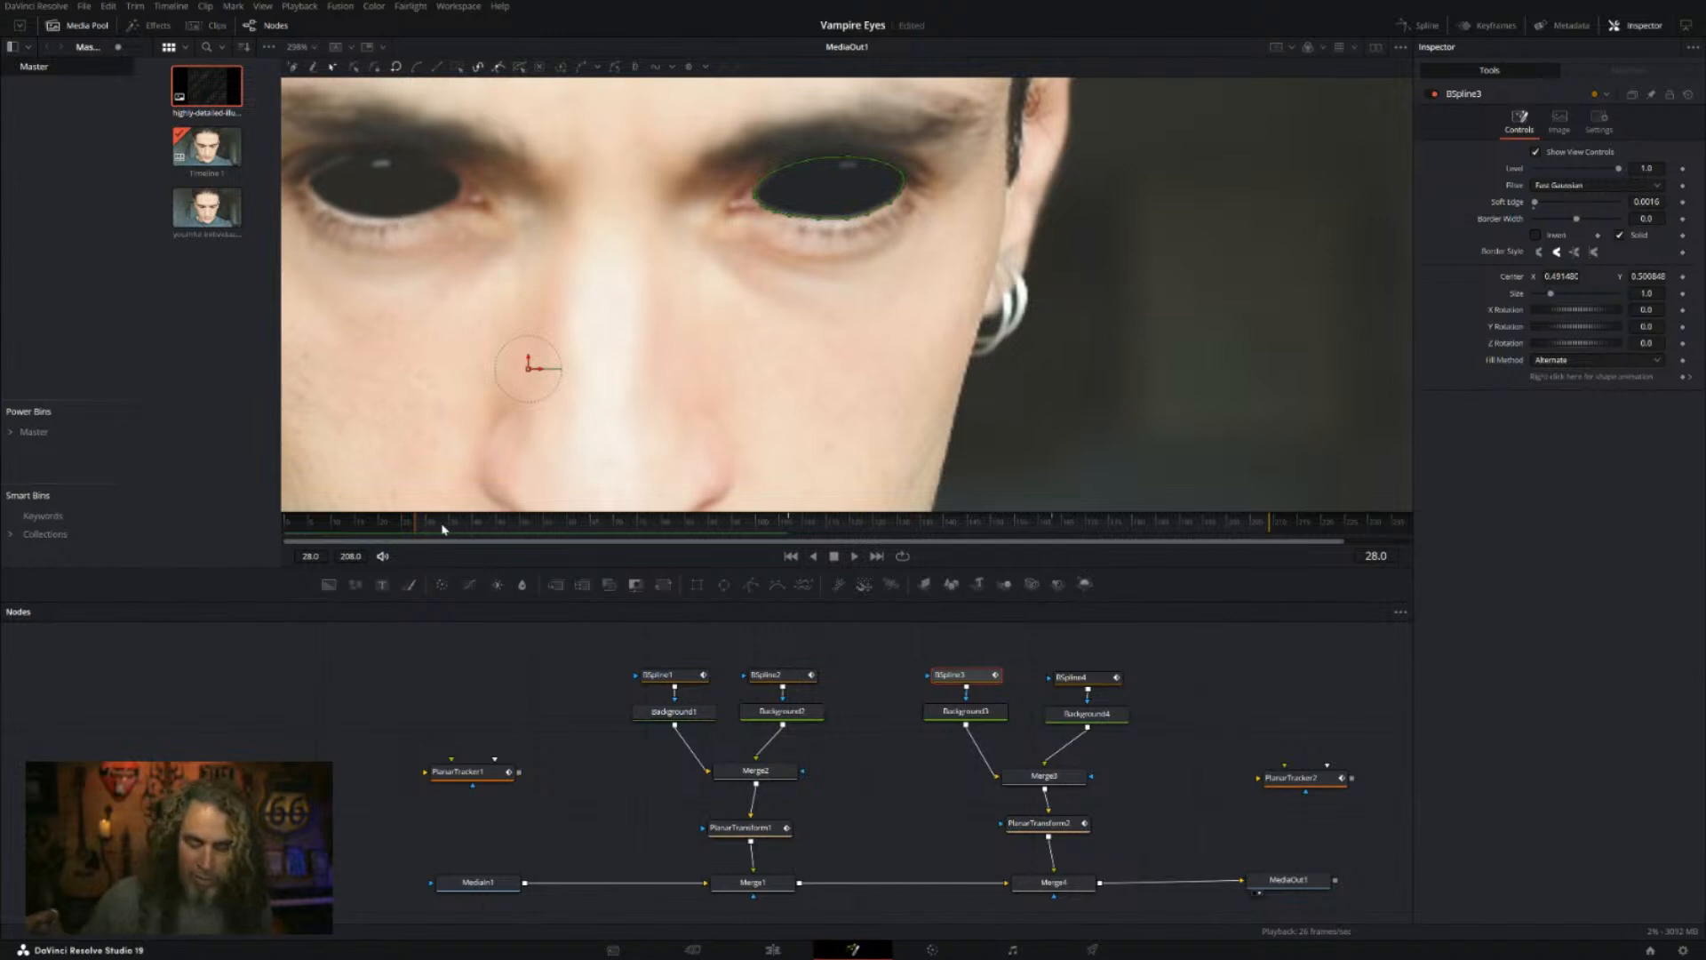
pyautogui.press('space')
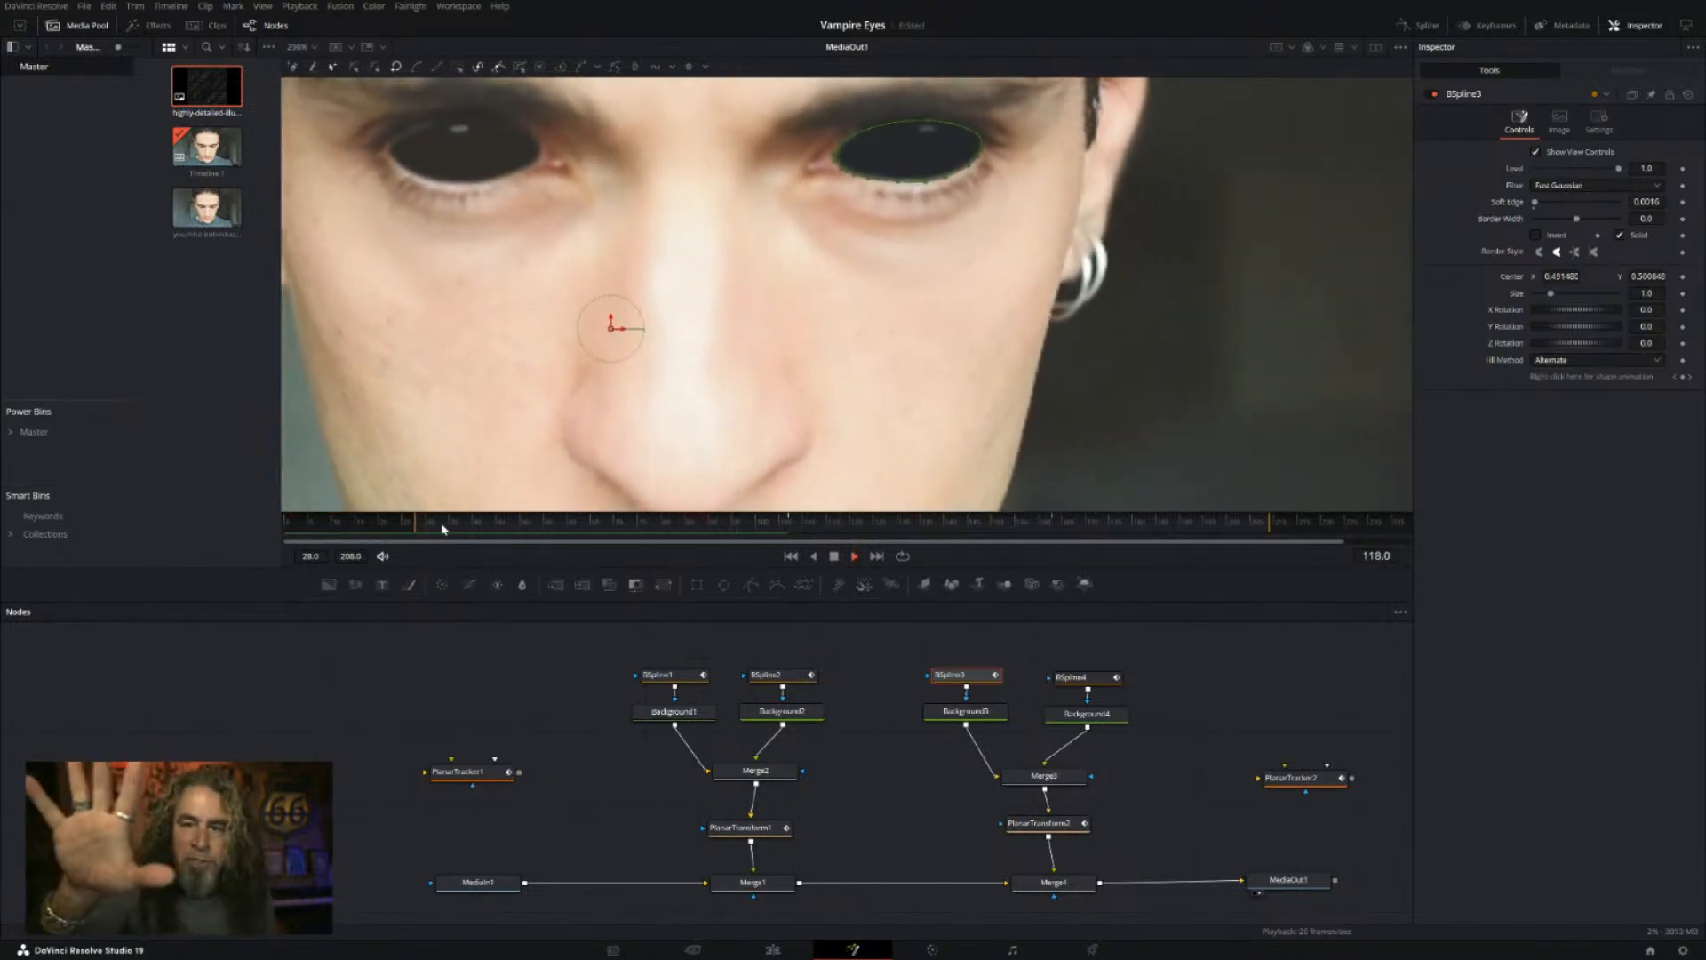
pyautogui.press('space')
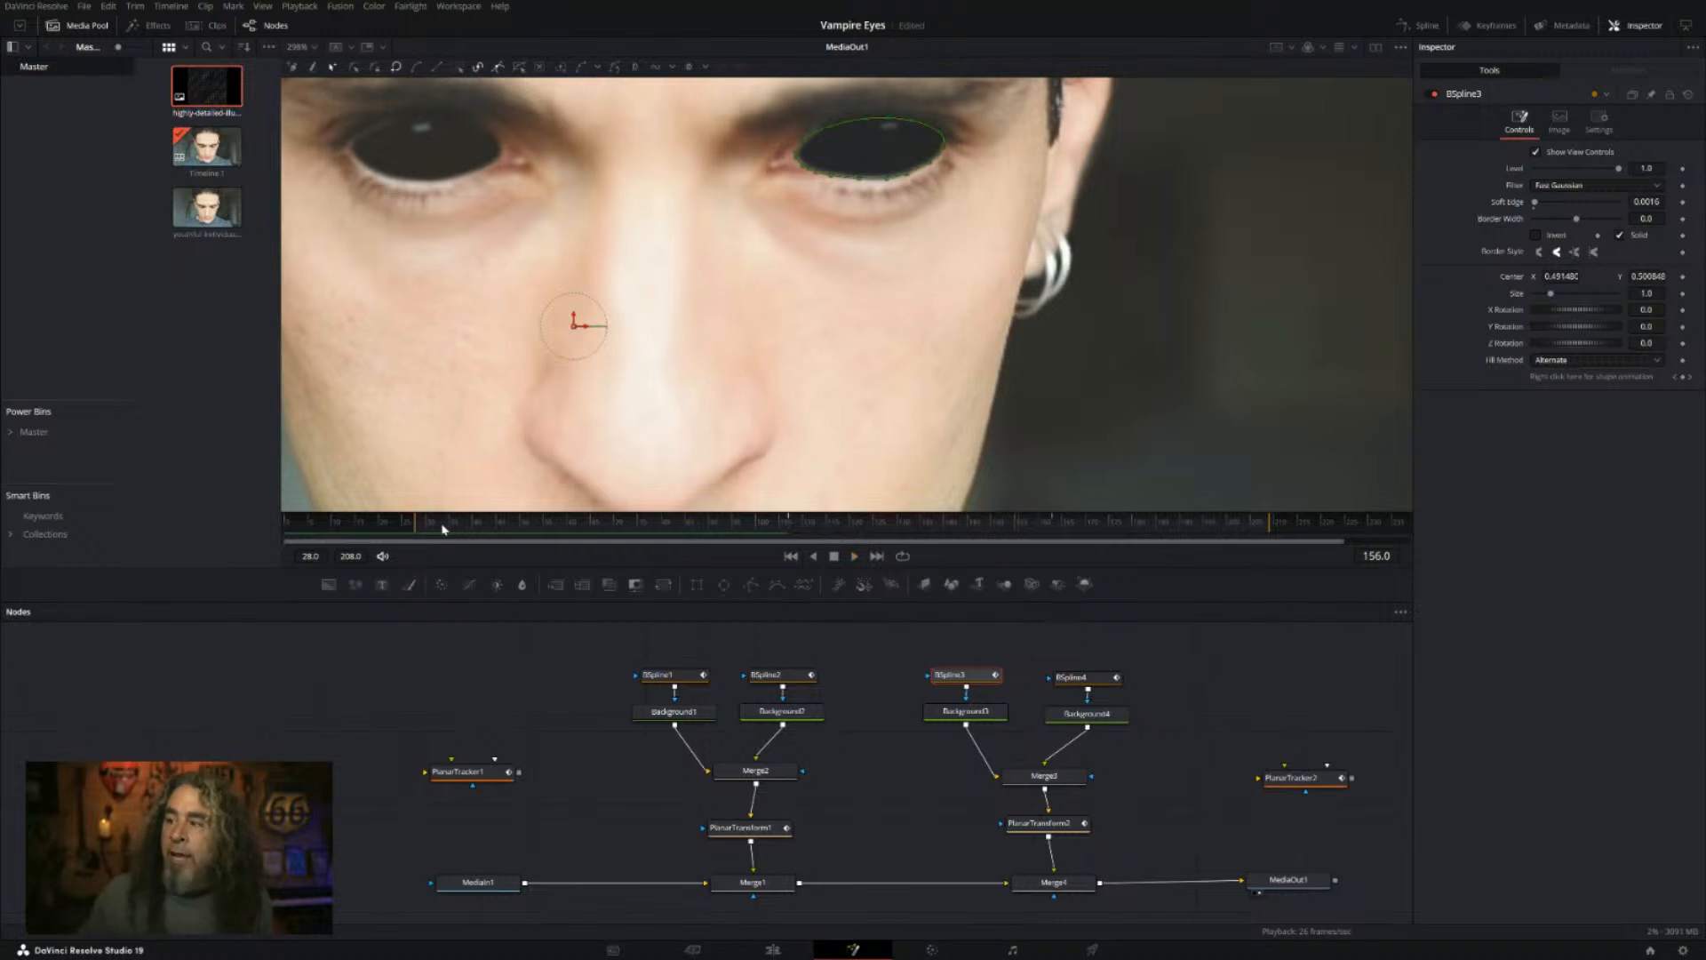
# Step: Select BSpline1 and BSpline2 separately and together to examine the first eye's mask outlines and shared center control
pyautogui.moveTo(601, 628); pyautogui.dragTo(724, 699)
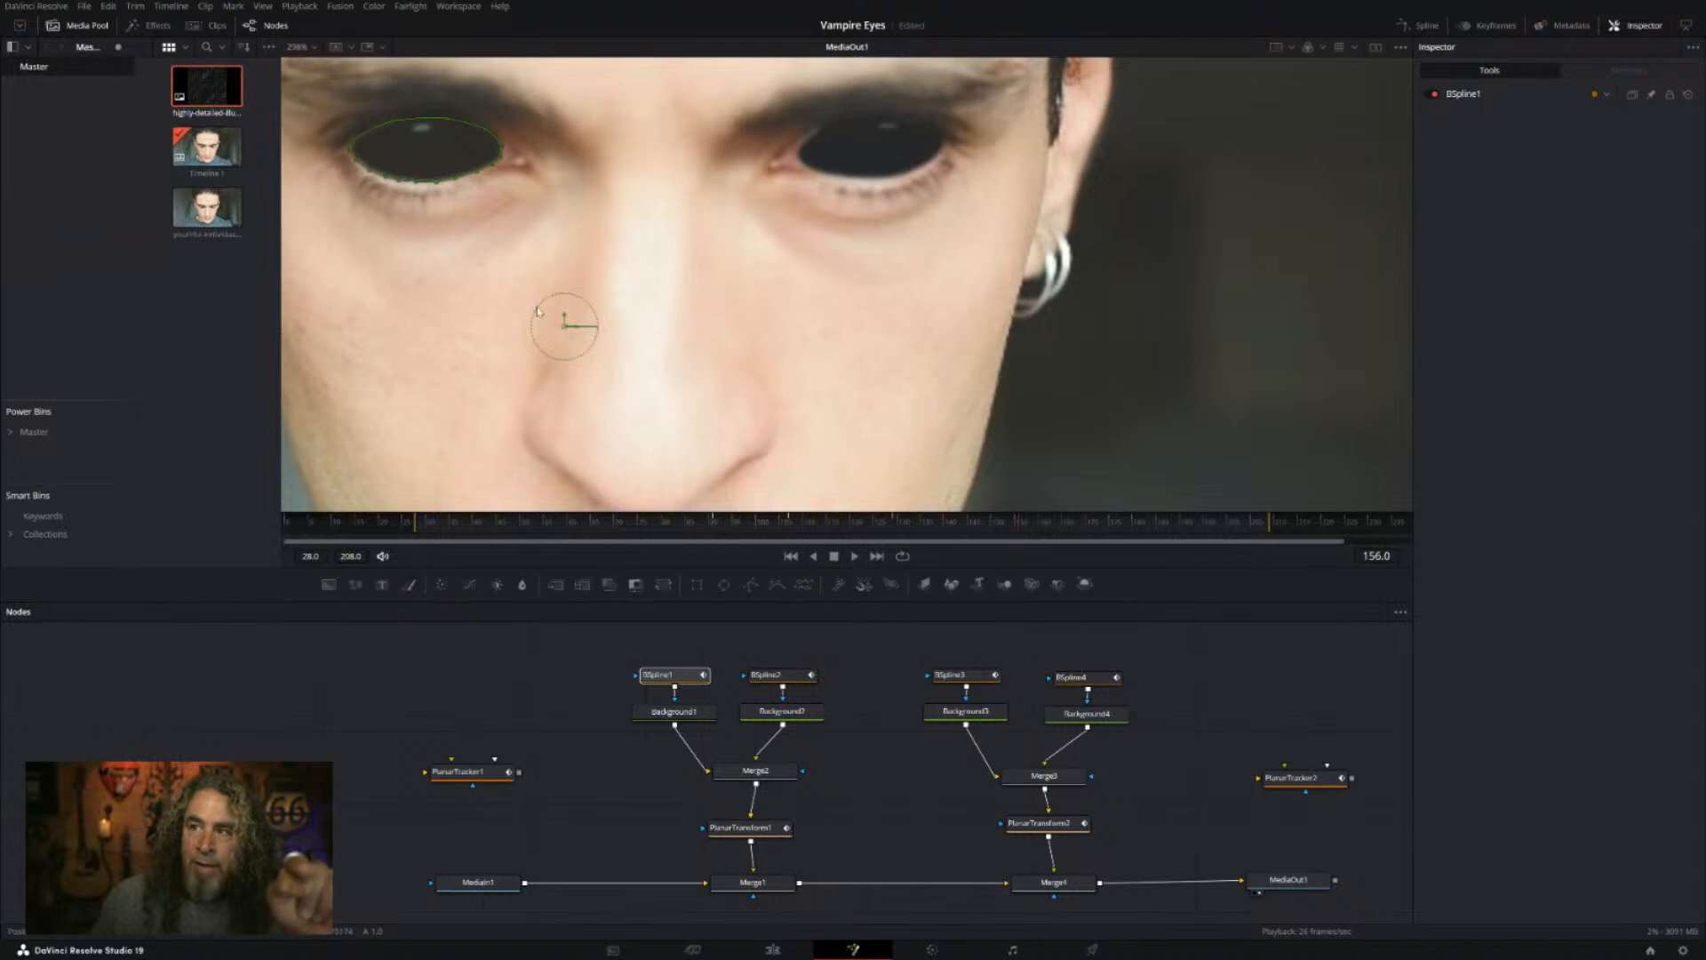
pyautogui.moveTo(728, 653); pyautogui.dragTo(831, 710)
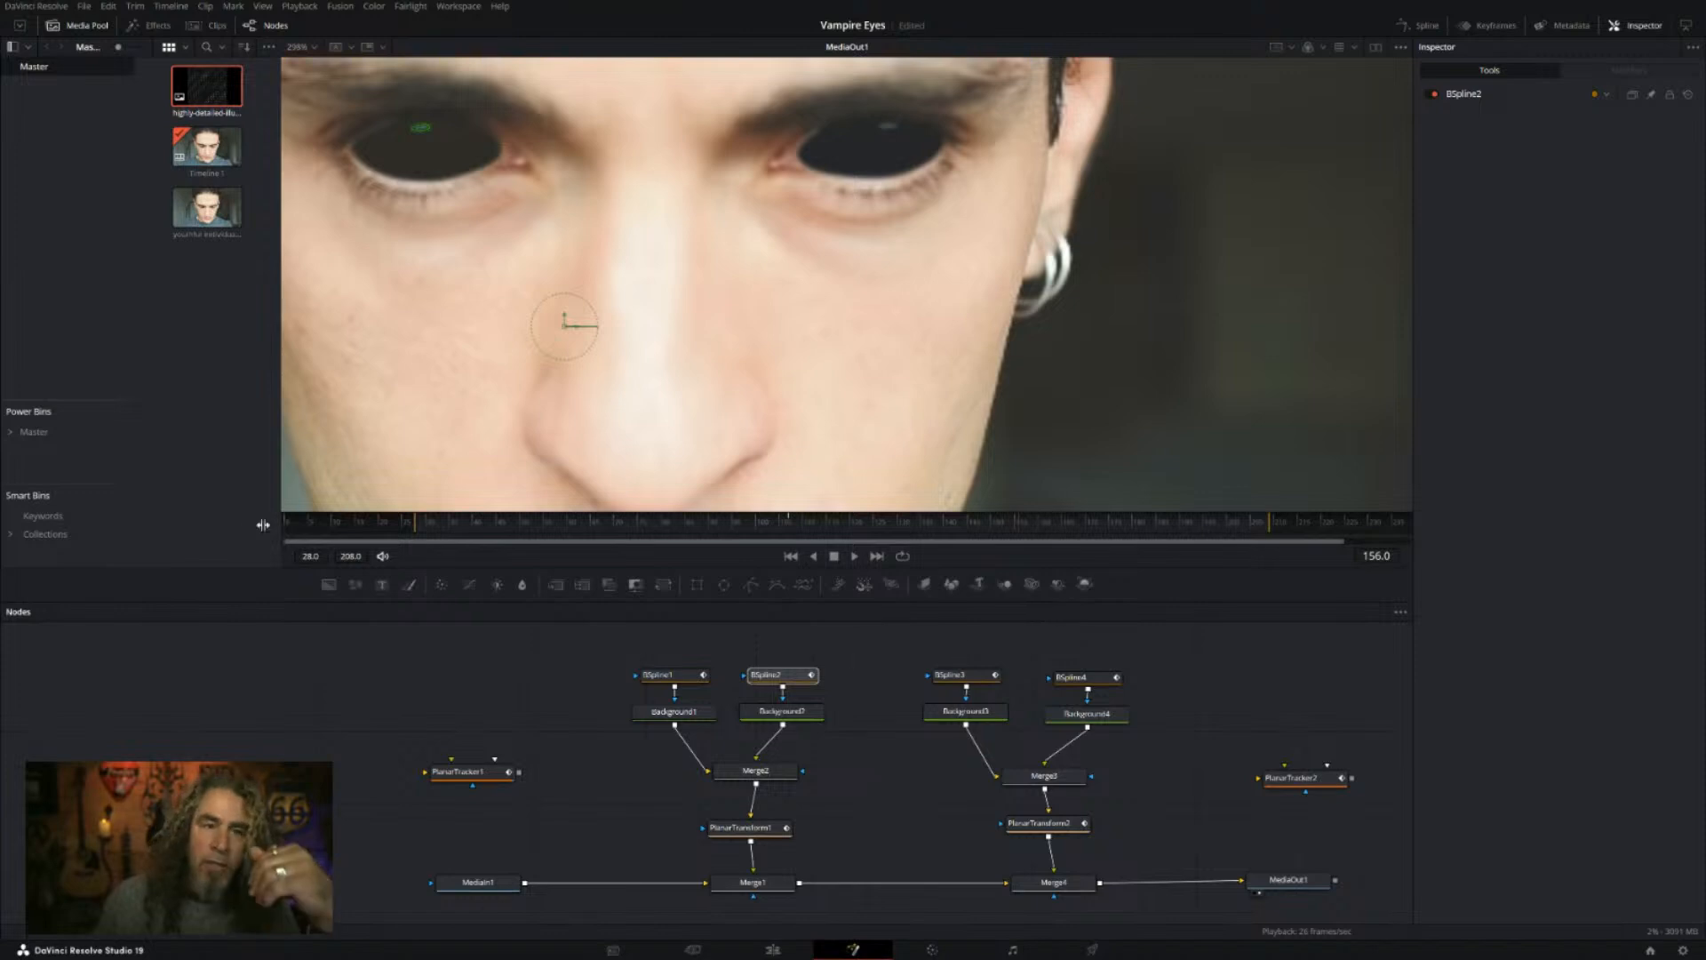
pyautogui.moveTo(579, 646); pyautogui.dragTo(842, 702)
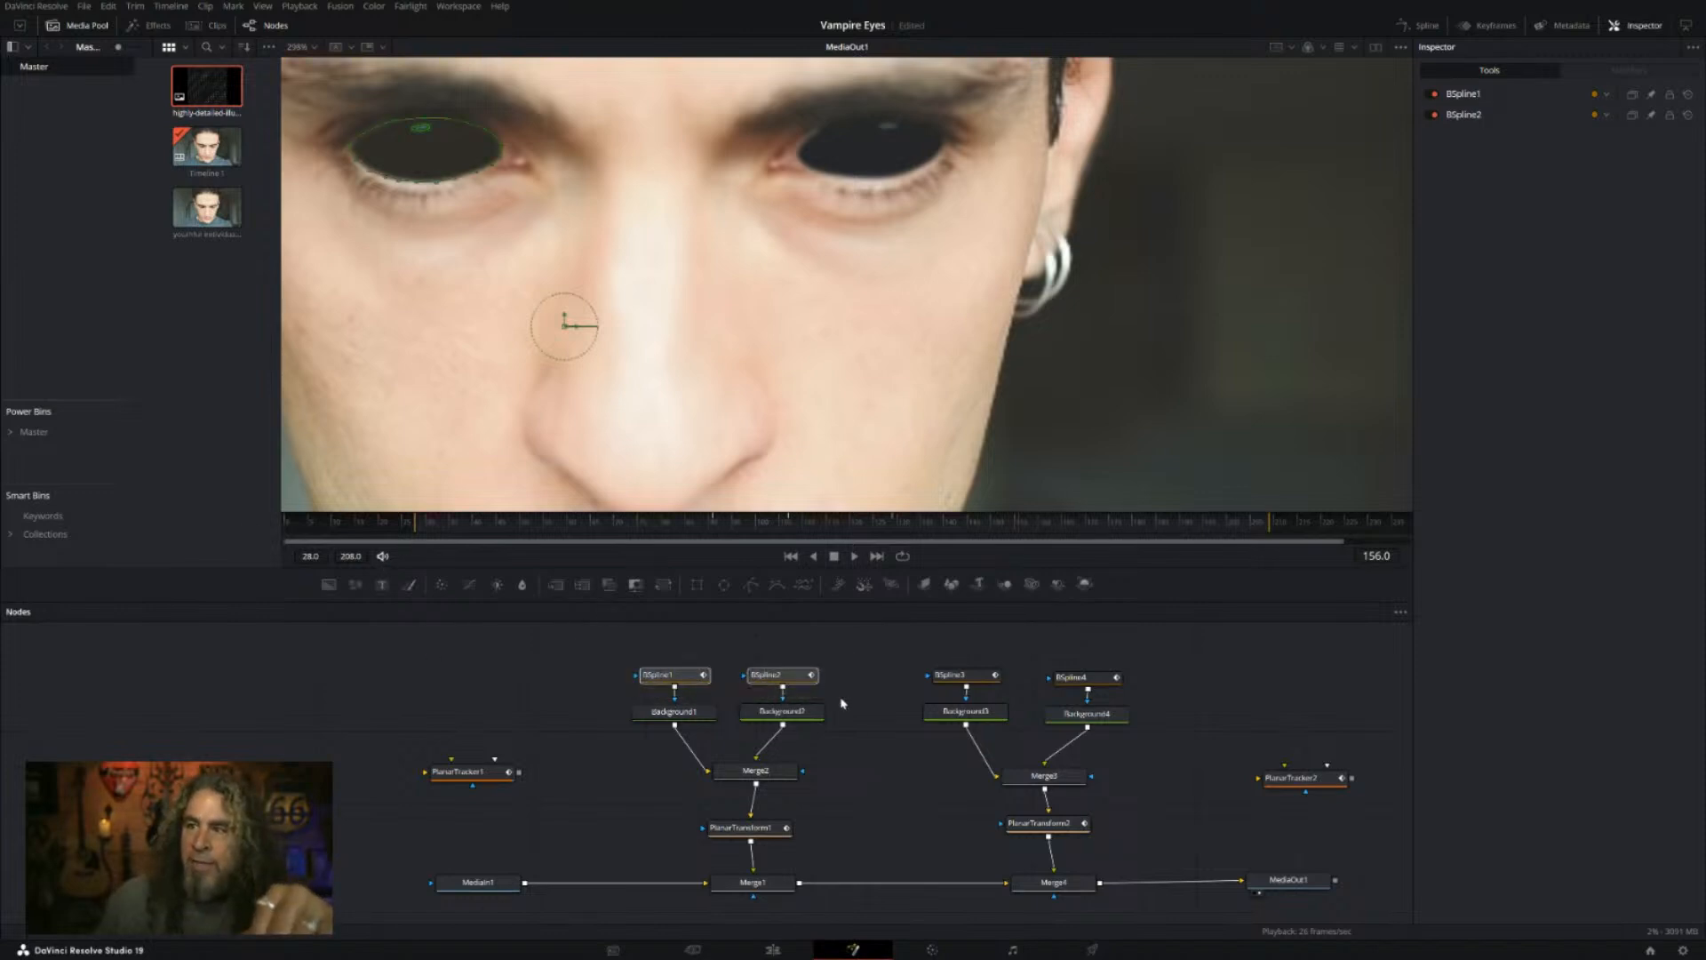
pyautogui.click(566, 331)
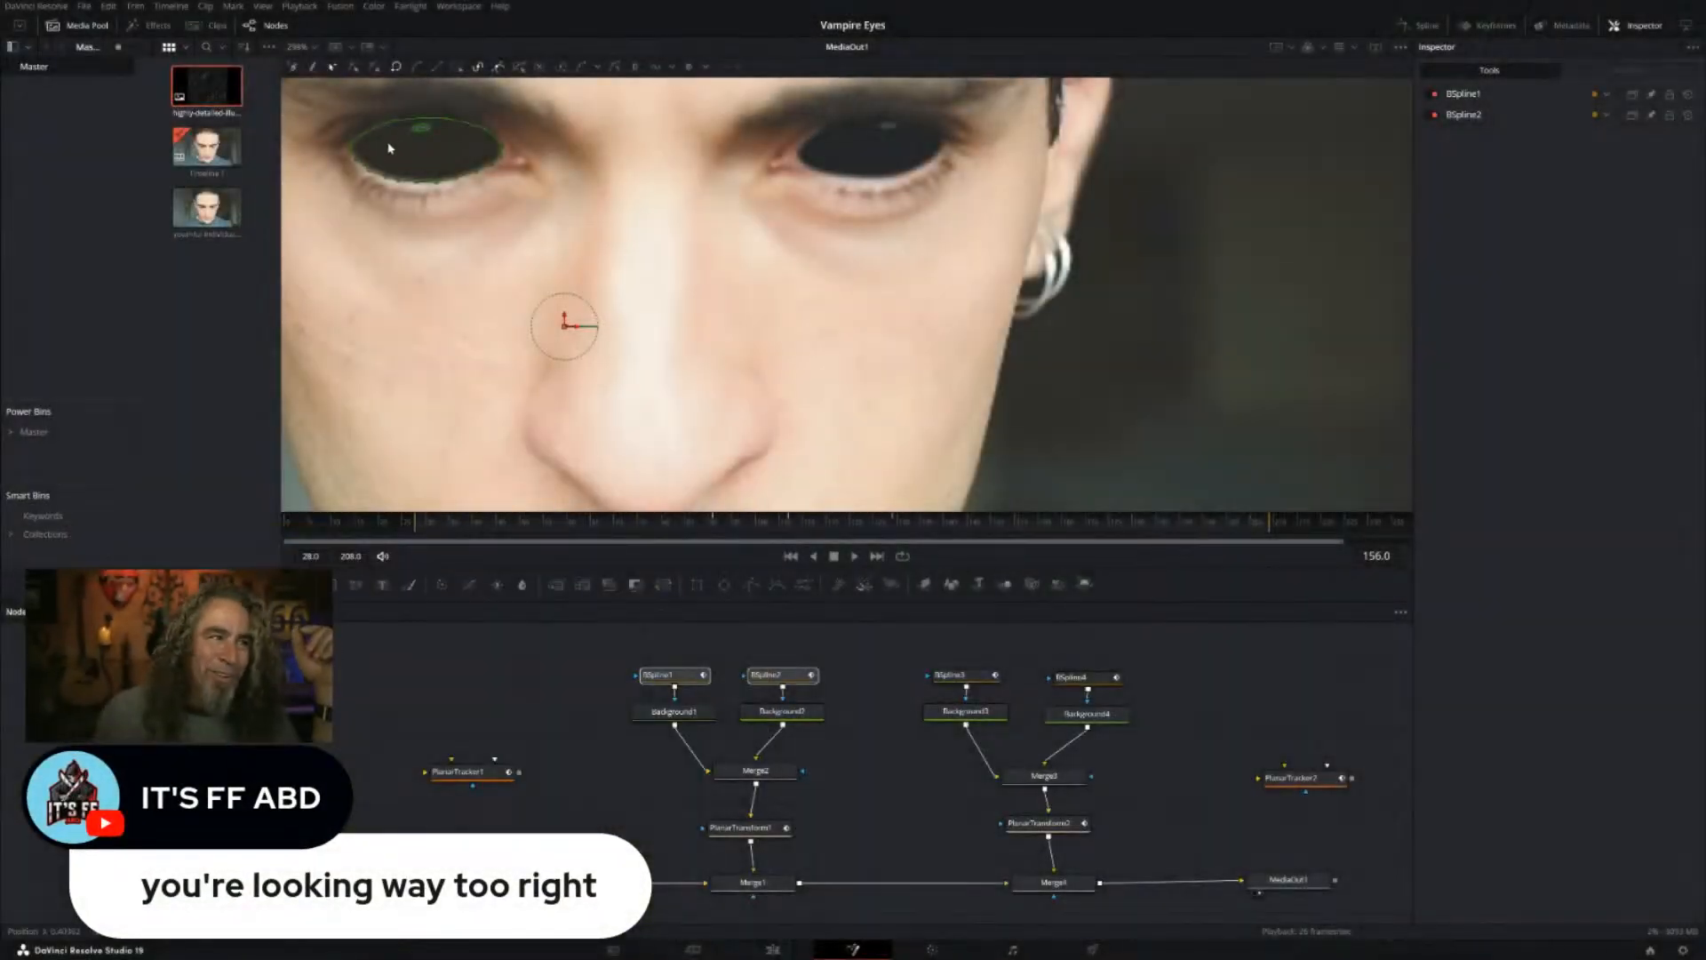
# Step: Try adding a Blur node to the composition, and delete it from the node graph
pyautogui.click(522, 584)
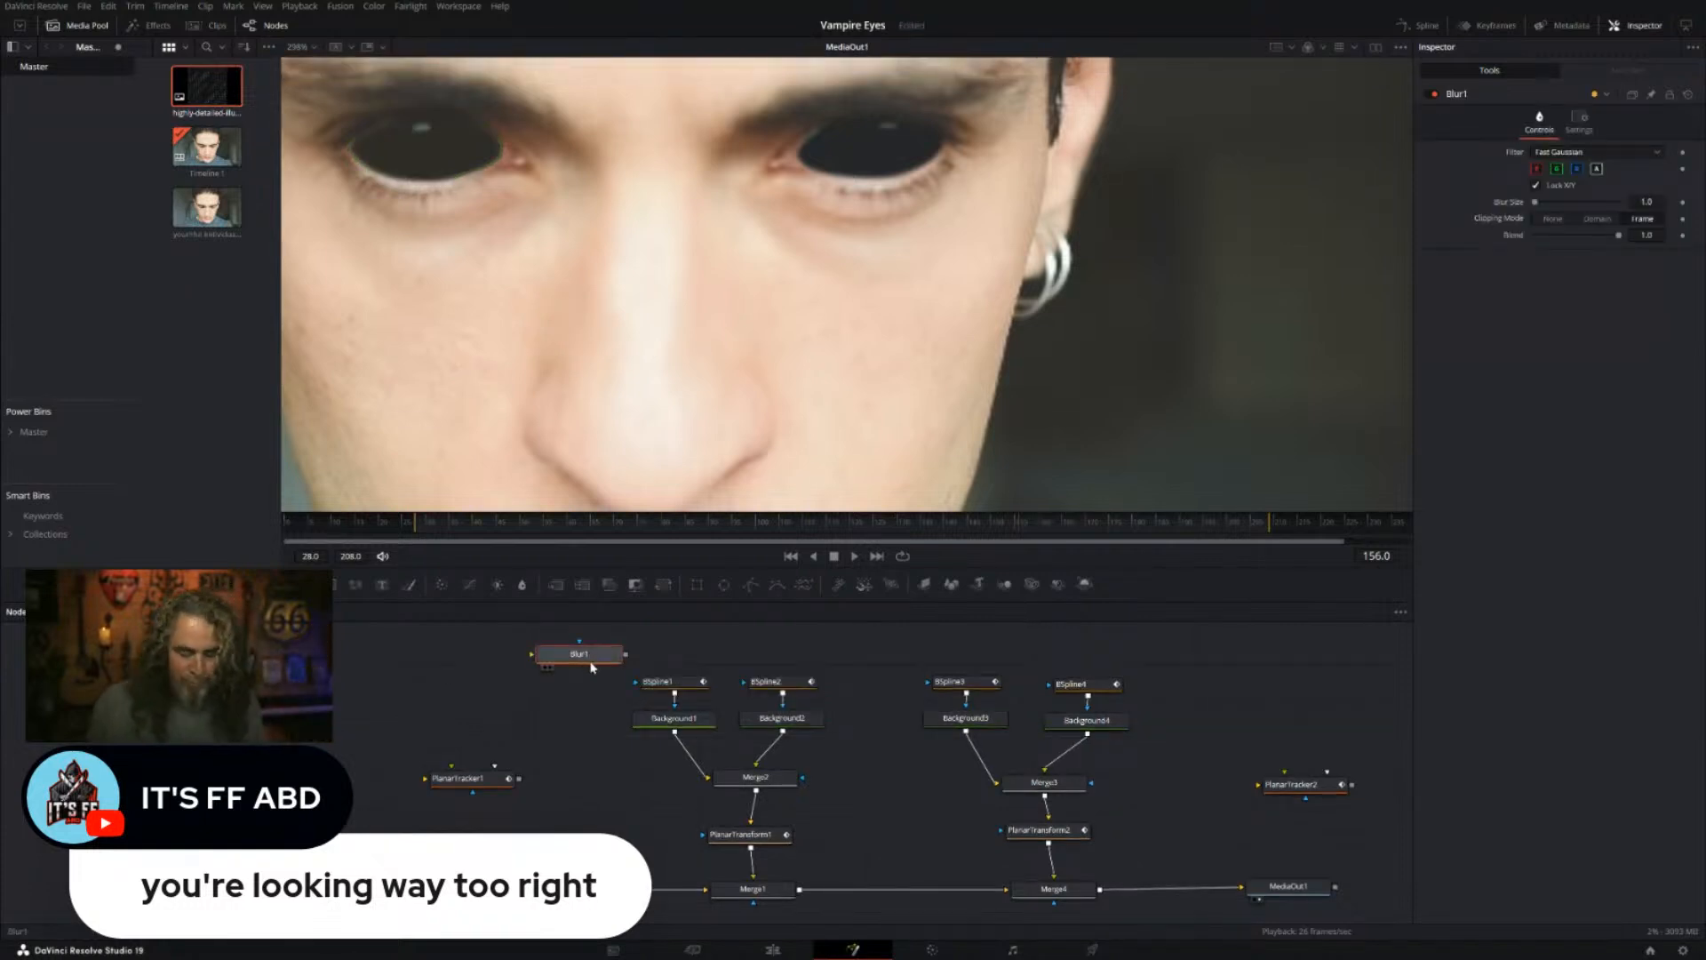
pyautogui.press('Delete')
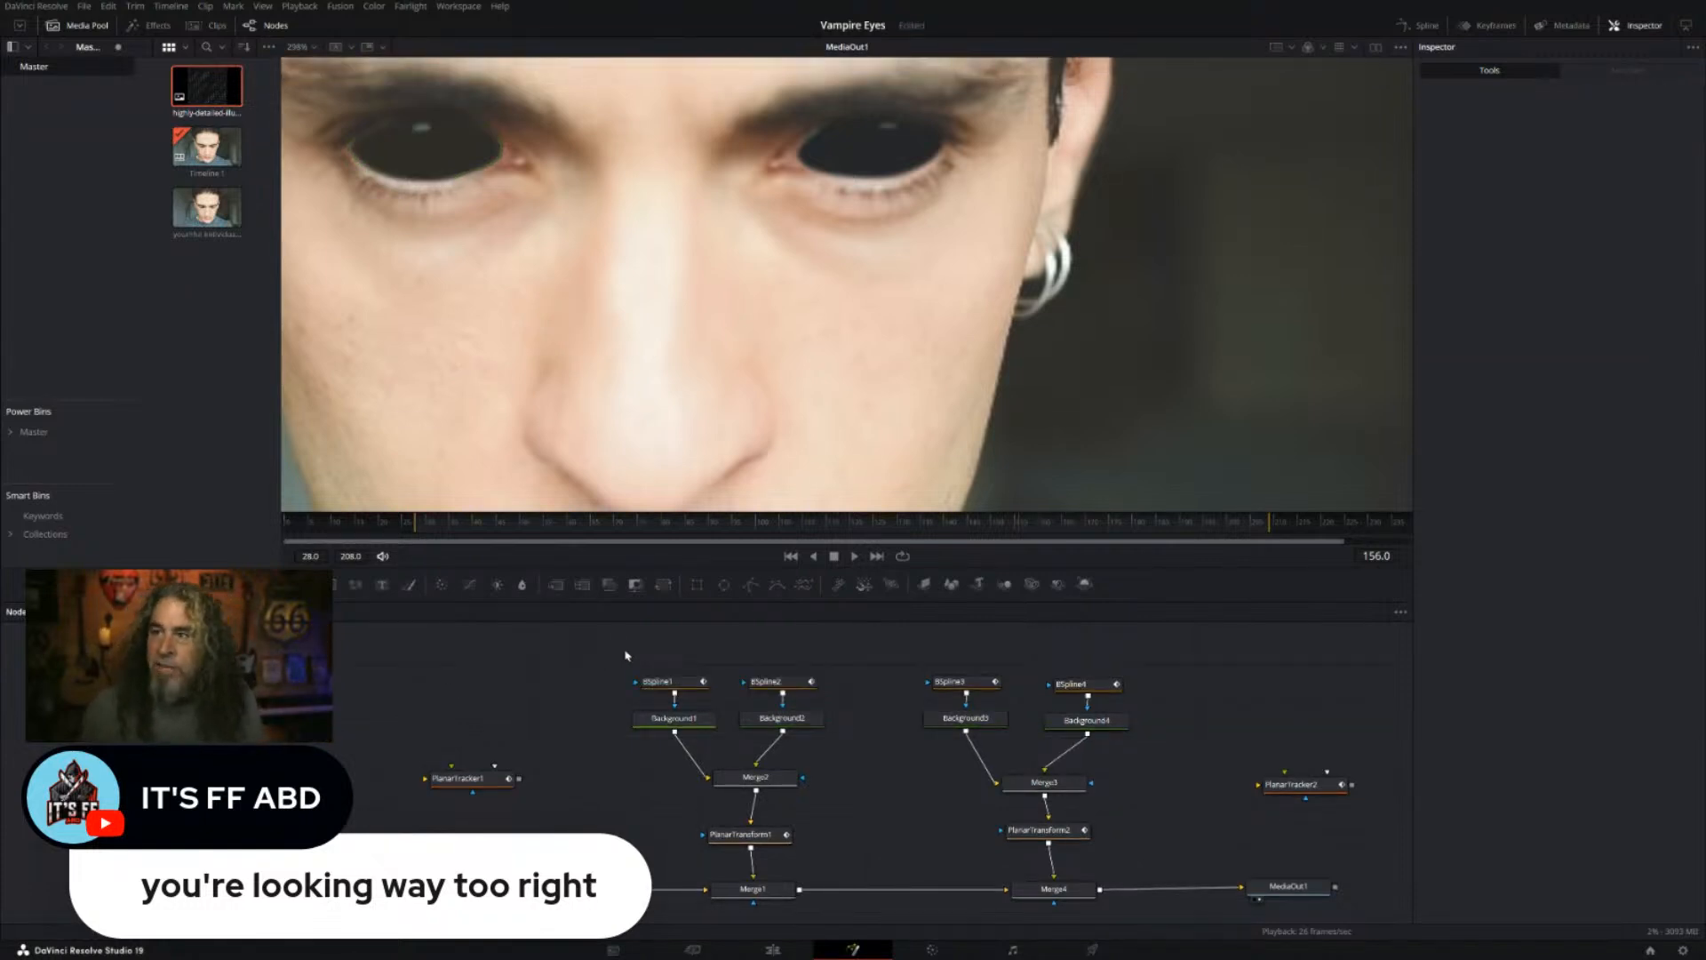
pyautogui.moveTo(558, 362); pyautogui.dragTo(760, 413)
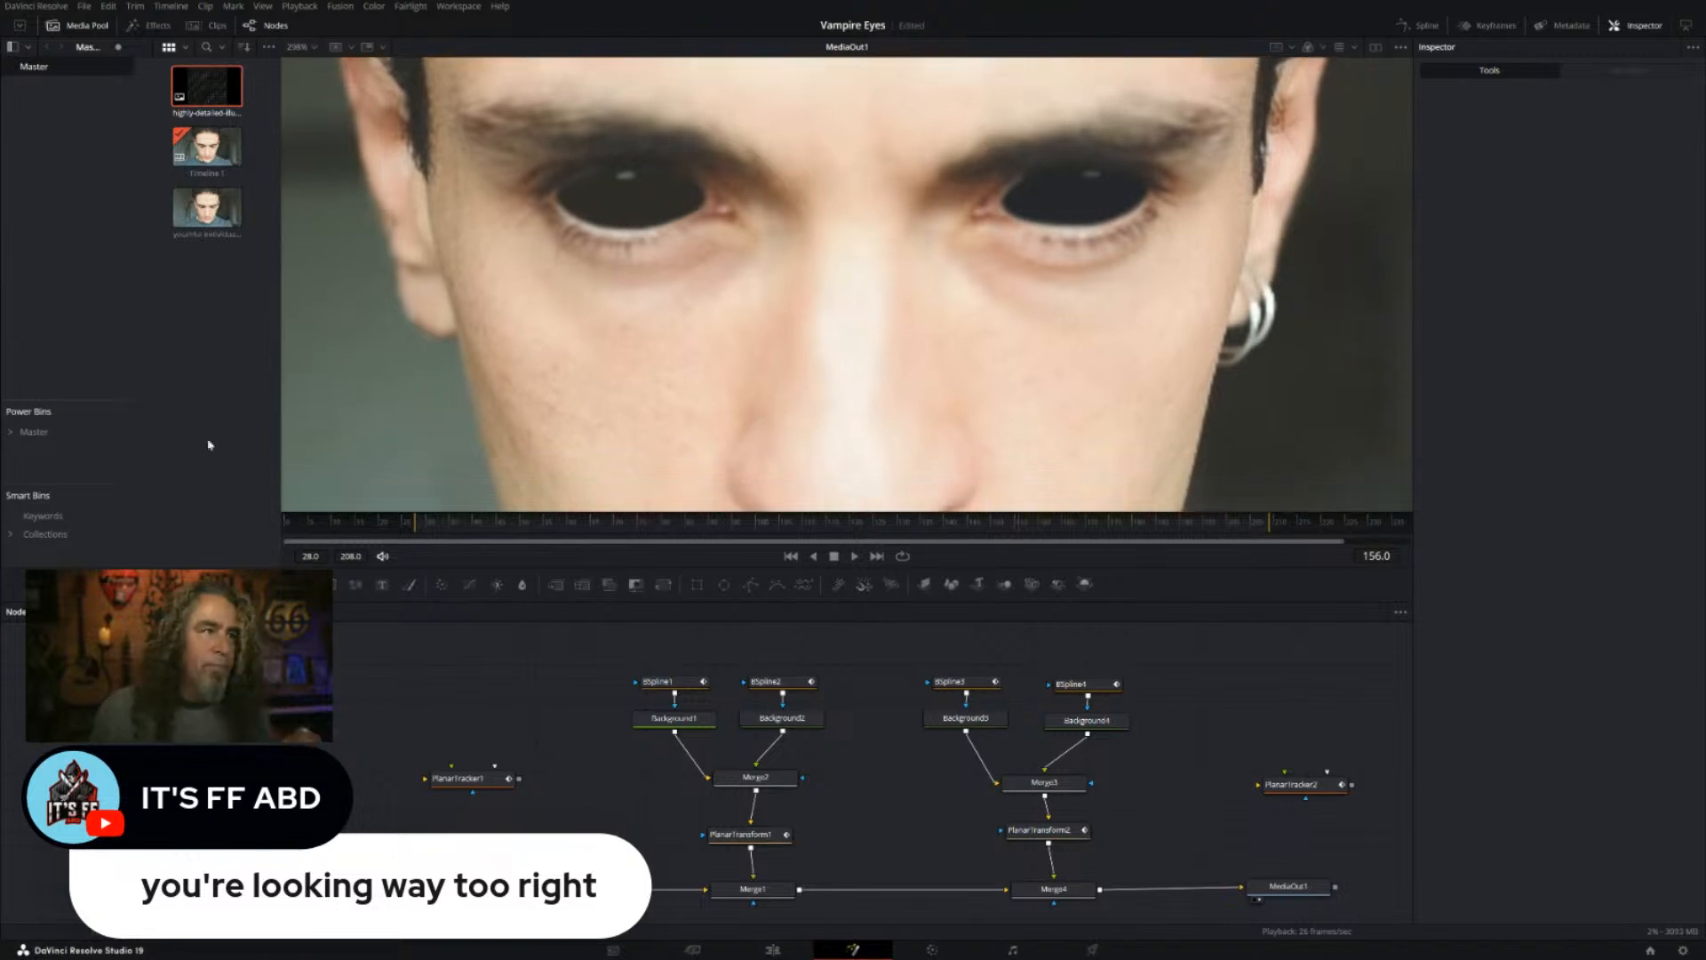